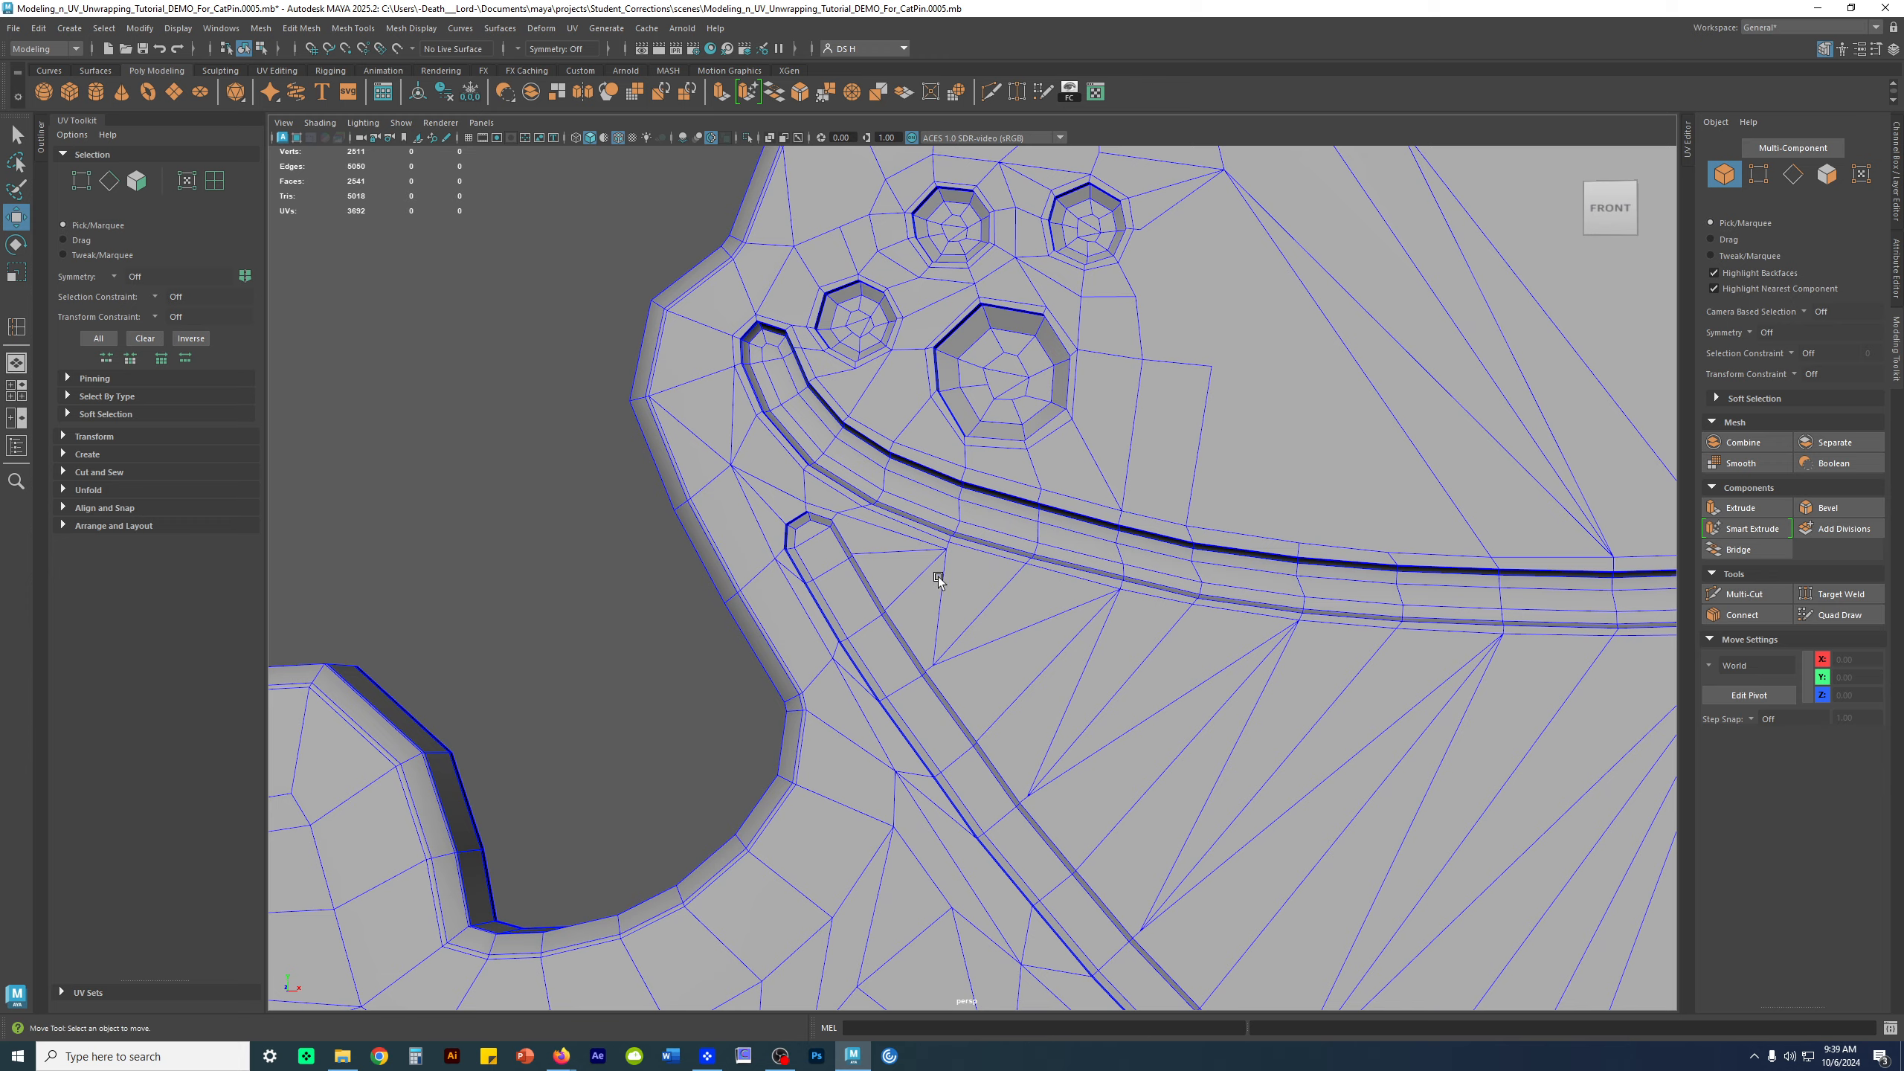
# Preview the cat pin body smoothed and without wireframe, examine the surface around the grooves, and return the body to its unsmoothed display
pyautogui.keyDown('alt'); pyautogui.moveTo(1179, 589); pyautogui.dragTo(1110, 502, button='middle'); pyautogui.keyUp('alt')
pyautogui.click(685, 434)
pyautogui.press('3')
pyautogui.click(599, 483)
pyautogui.scroll(-2, 974, 525)
pyautogui.keyDown('alt'); pyautogui.moveTo(1075, 570); pyautogui.dragTo(1194, 539); pyautogui.keyUp('alt')
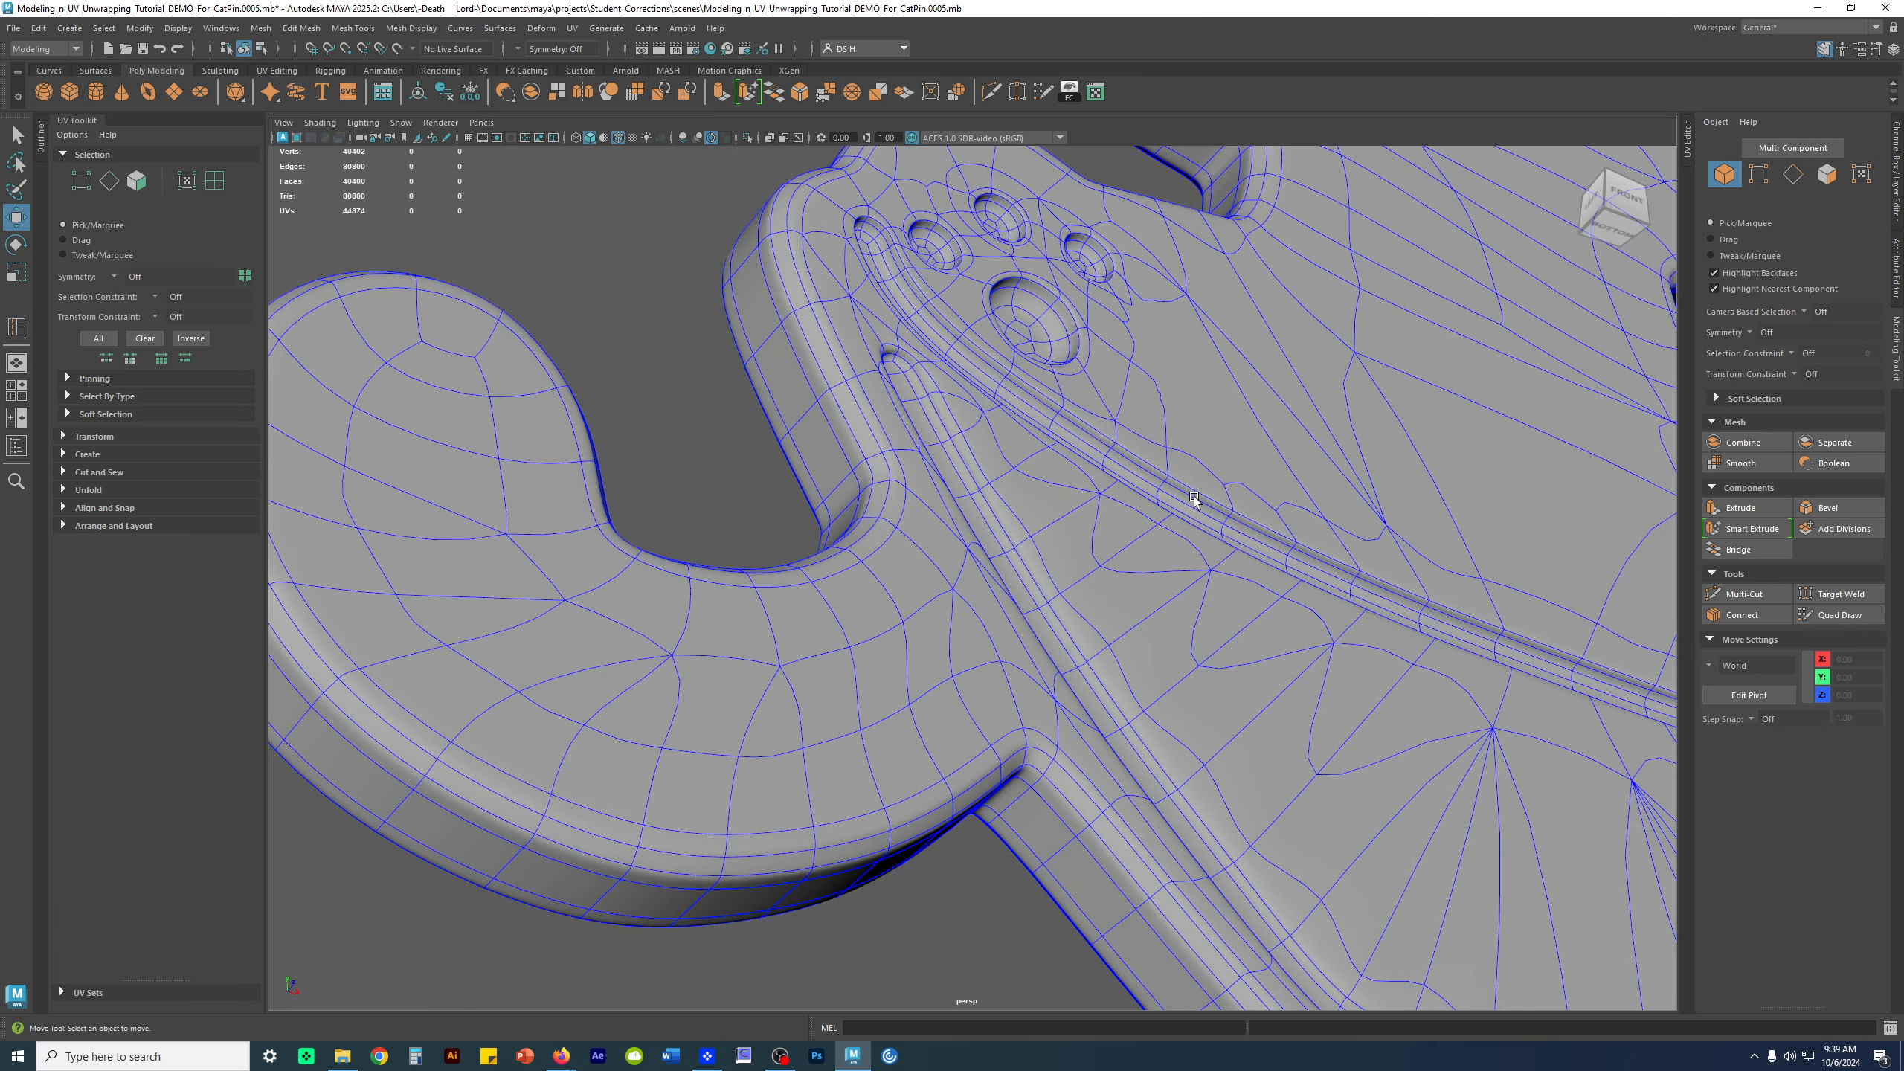
pyautogui.scroll(-5, 1193, 485)
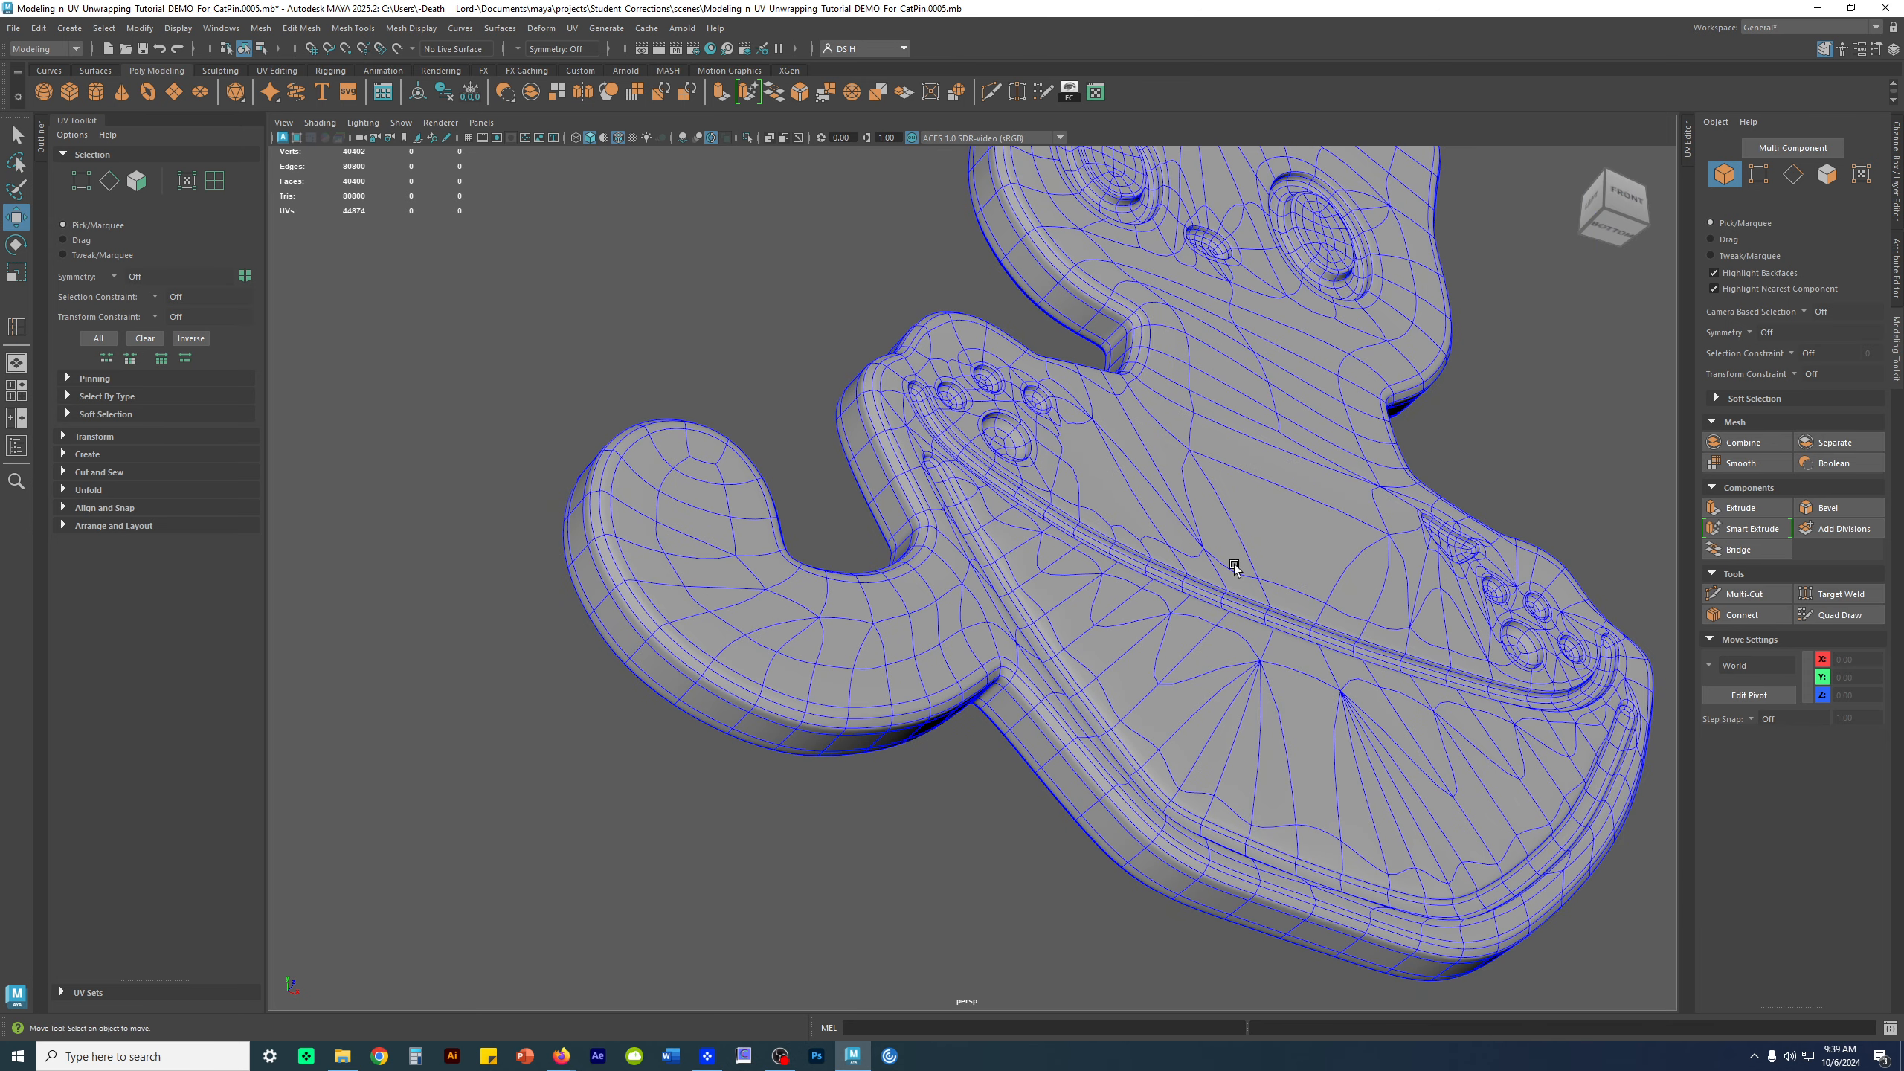
pyautogui.hotkey('alt', '5')
pyautogui.moveTo(1200, 700)
pyautogui.keyDown('alt'); pyautogui.mouseDown()
pyautogui.moveTo(986, 836)
pyautogui.moveTo(1431, 810)
pyautogui.moveTo(1306, 771)
pyautogui.moveTo(1297, 813)
pyautogui.moveTo(1184, 691)
pyautogui.mouseUp(); pyautogui.keyUp('alt')
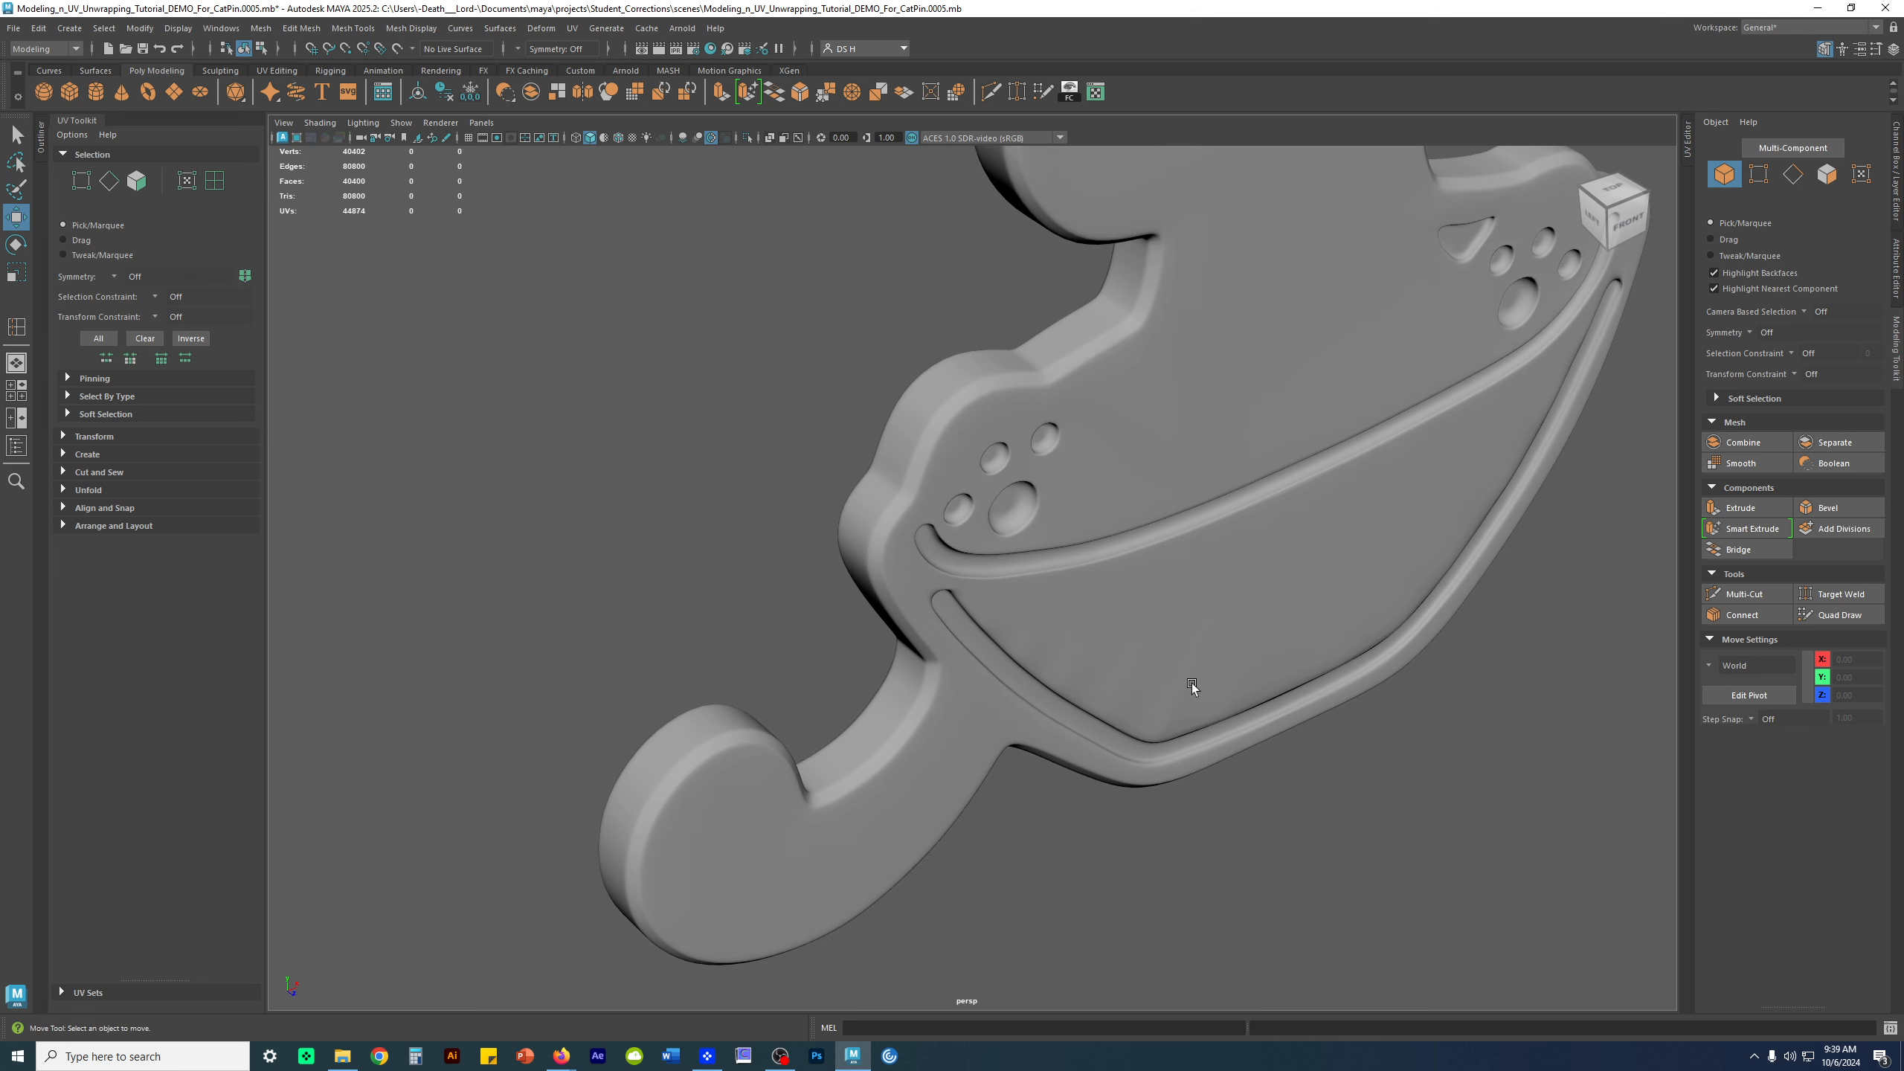
pyautogui.click(1116, 700)
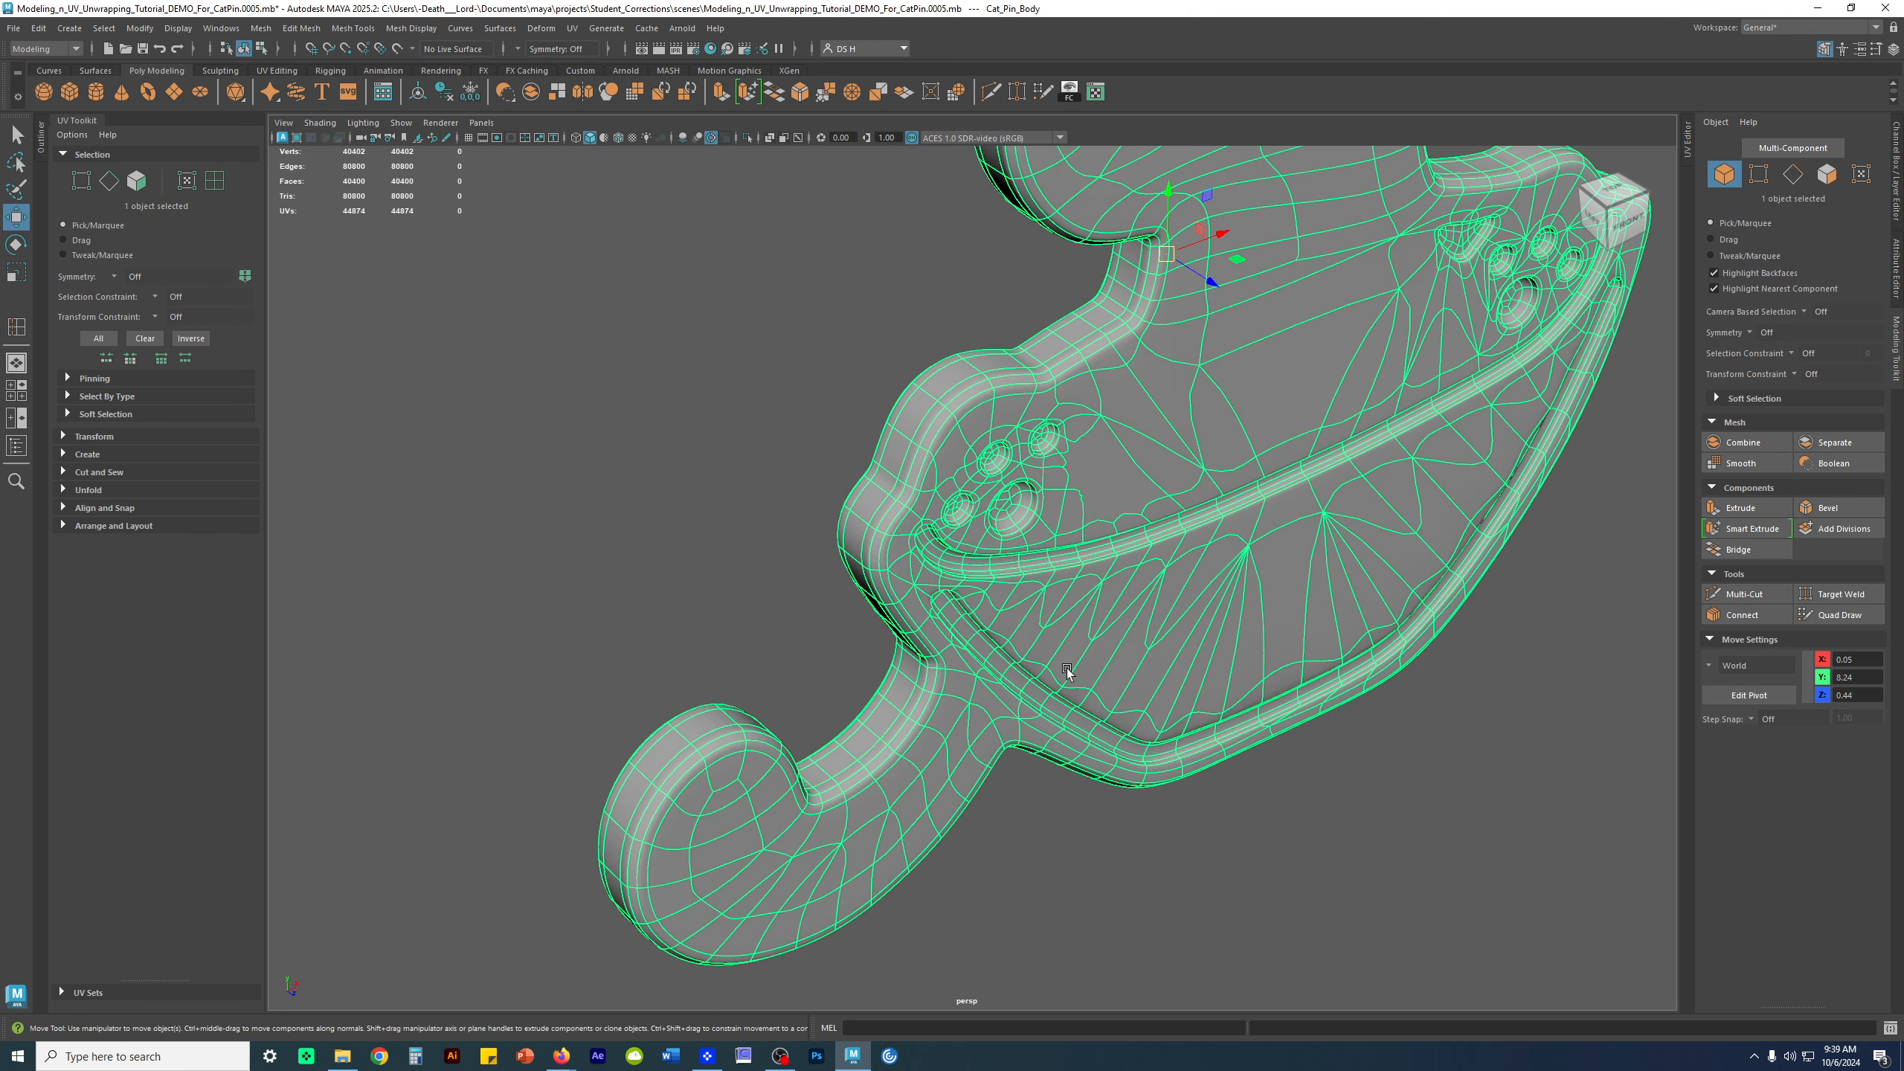
pyautogui.press('1')
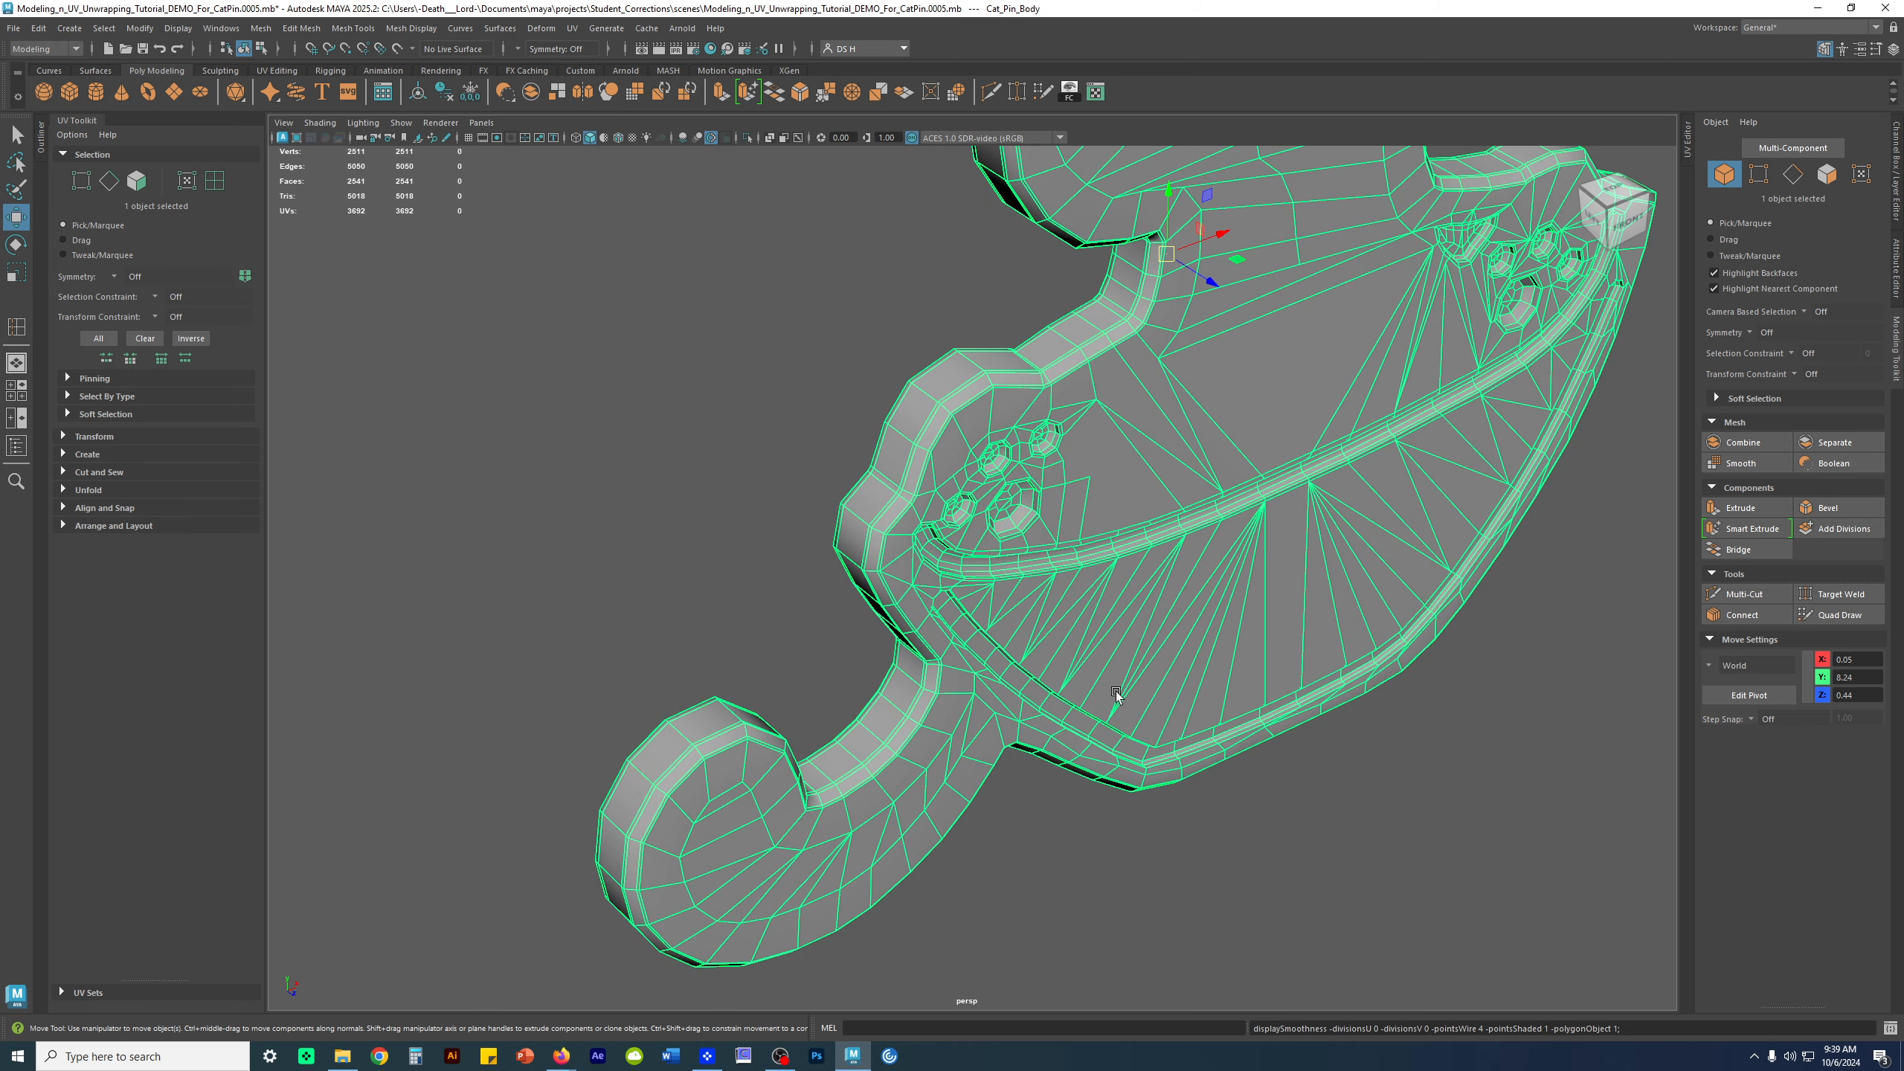
# Multi-Cut a supporting edge along the belly side of the lower groove, from the vertex beside its rounded tip across the next three radiating edges
pyautogui.keyDown('alt'); pyautogui.moveTo(1056, 646); pyautogui.dragTo(1333, 545); pyautogui.keyUp('alt')
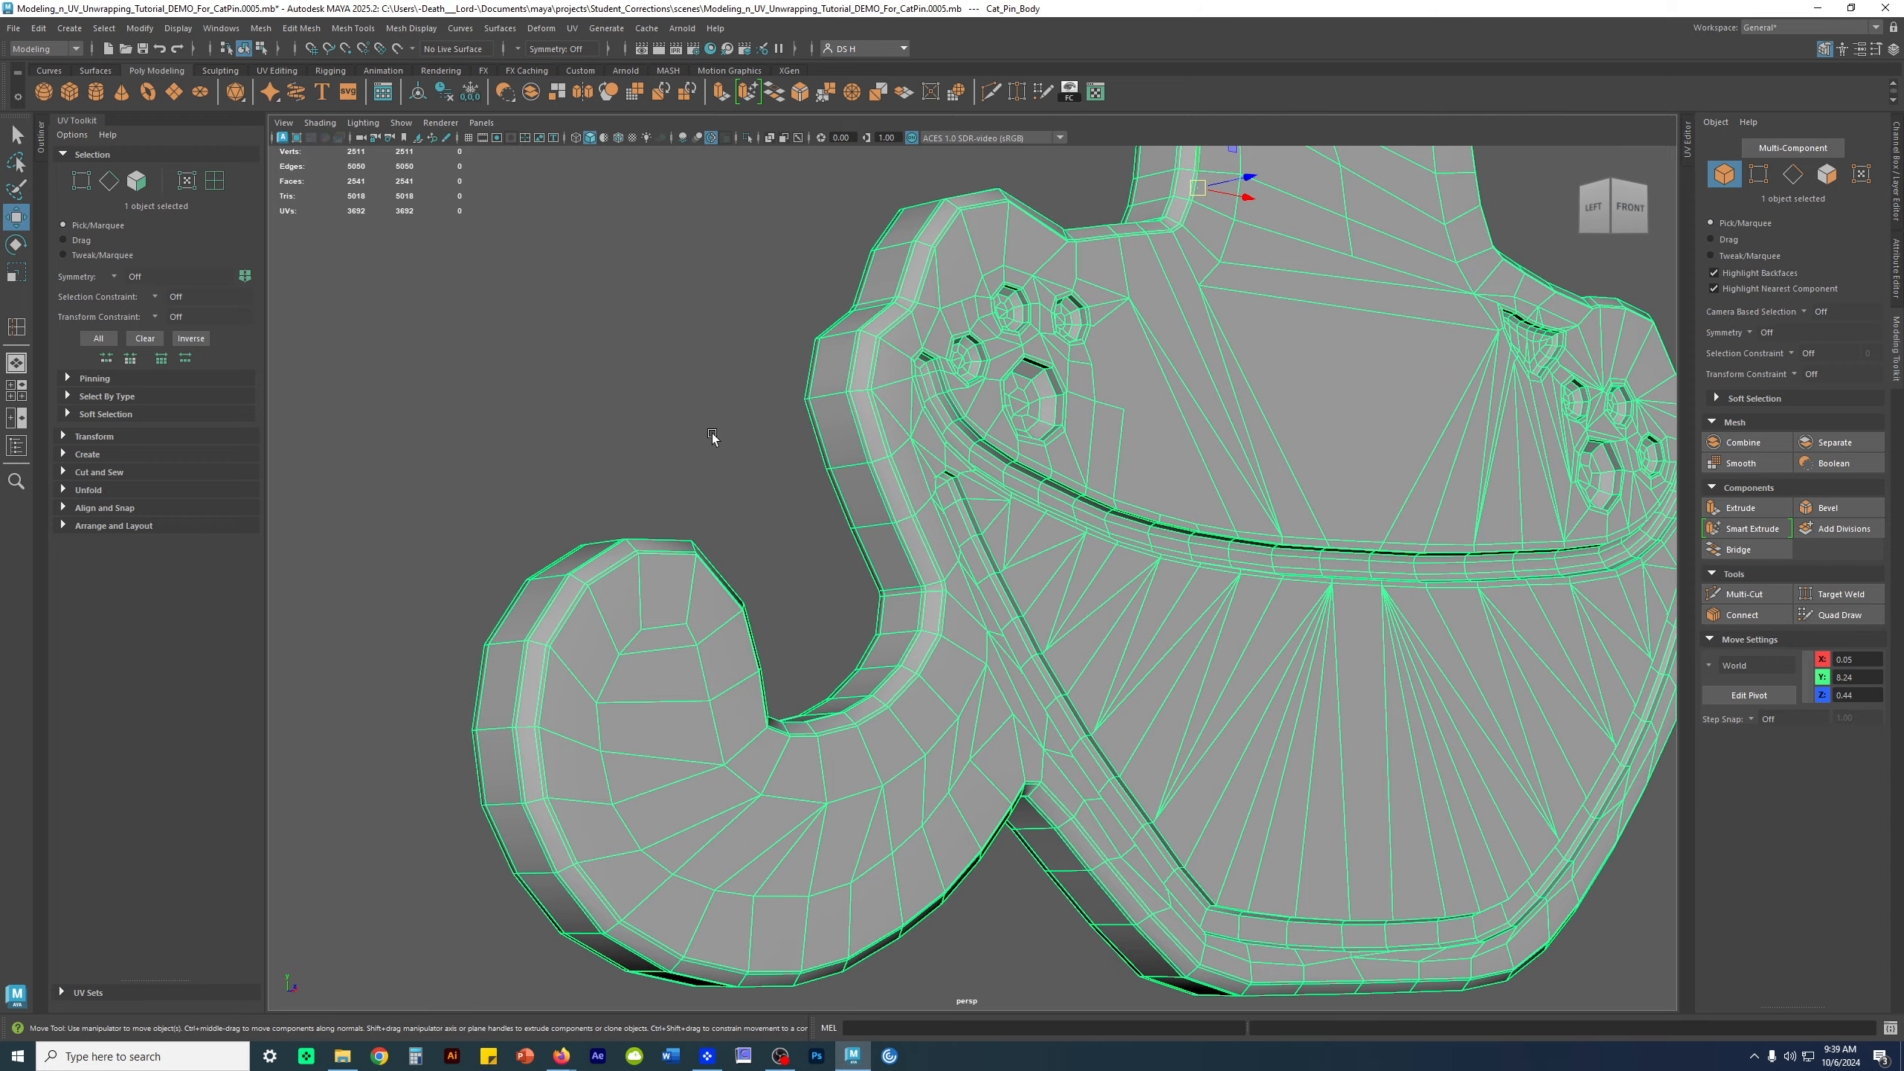
pyautogui.scroll(10, 1013, 556)
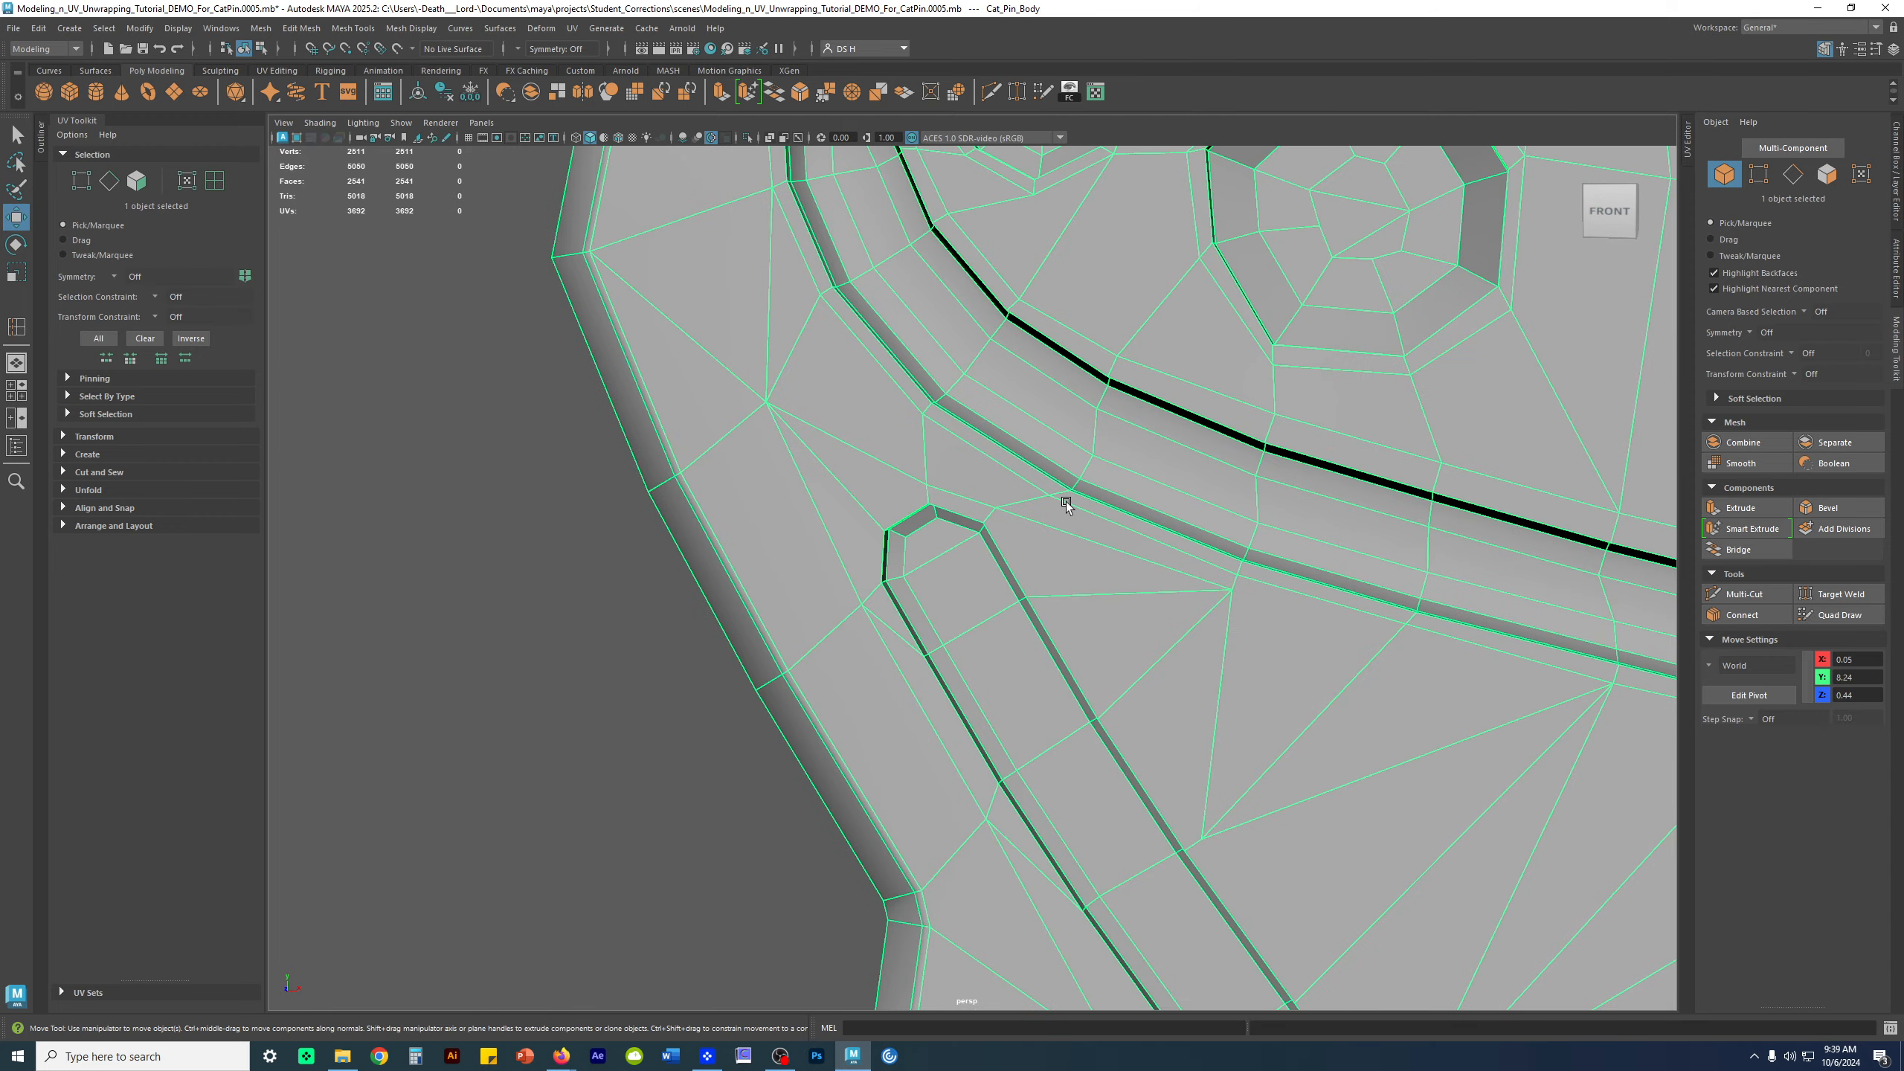
pyautogui.scroll(5, 1065, 502)
pyautogui.keyDown('shift'); pyautogui.moveTo(1053, 443); pyautogui.dragTo(928, 466, button='right'); pyautogui.keyUp('shift')
pyautogui.keyDown('alt'); pyautogui.moveTo(1305, 650); pyautogui.dragTo(1052, 428); pyautogui.keyUp('alt')
pyautogui.scroll(2, 1063, 357)
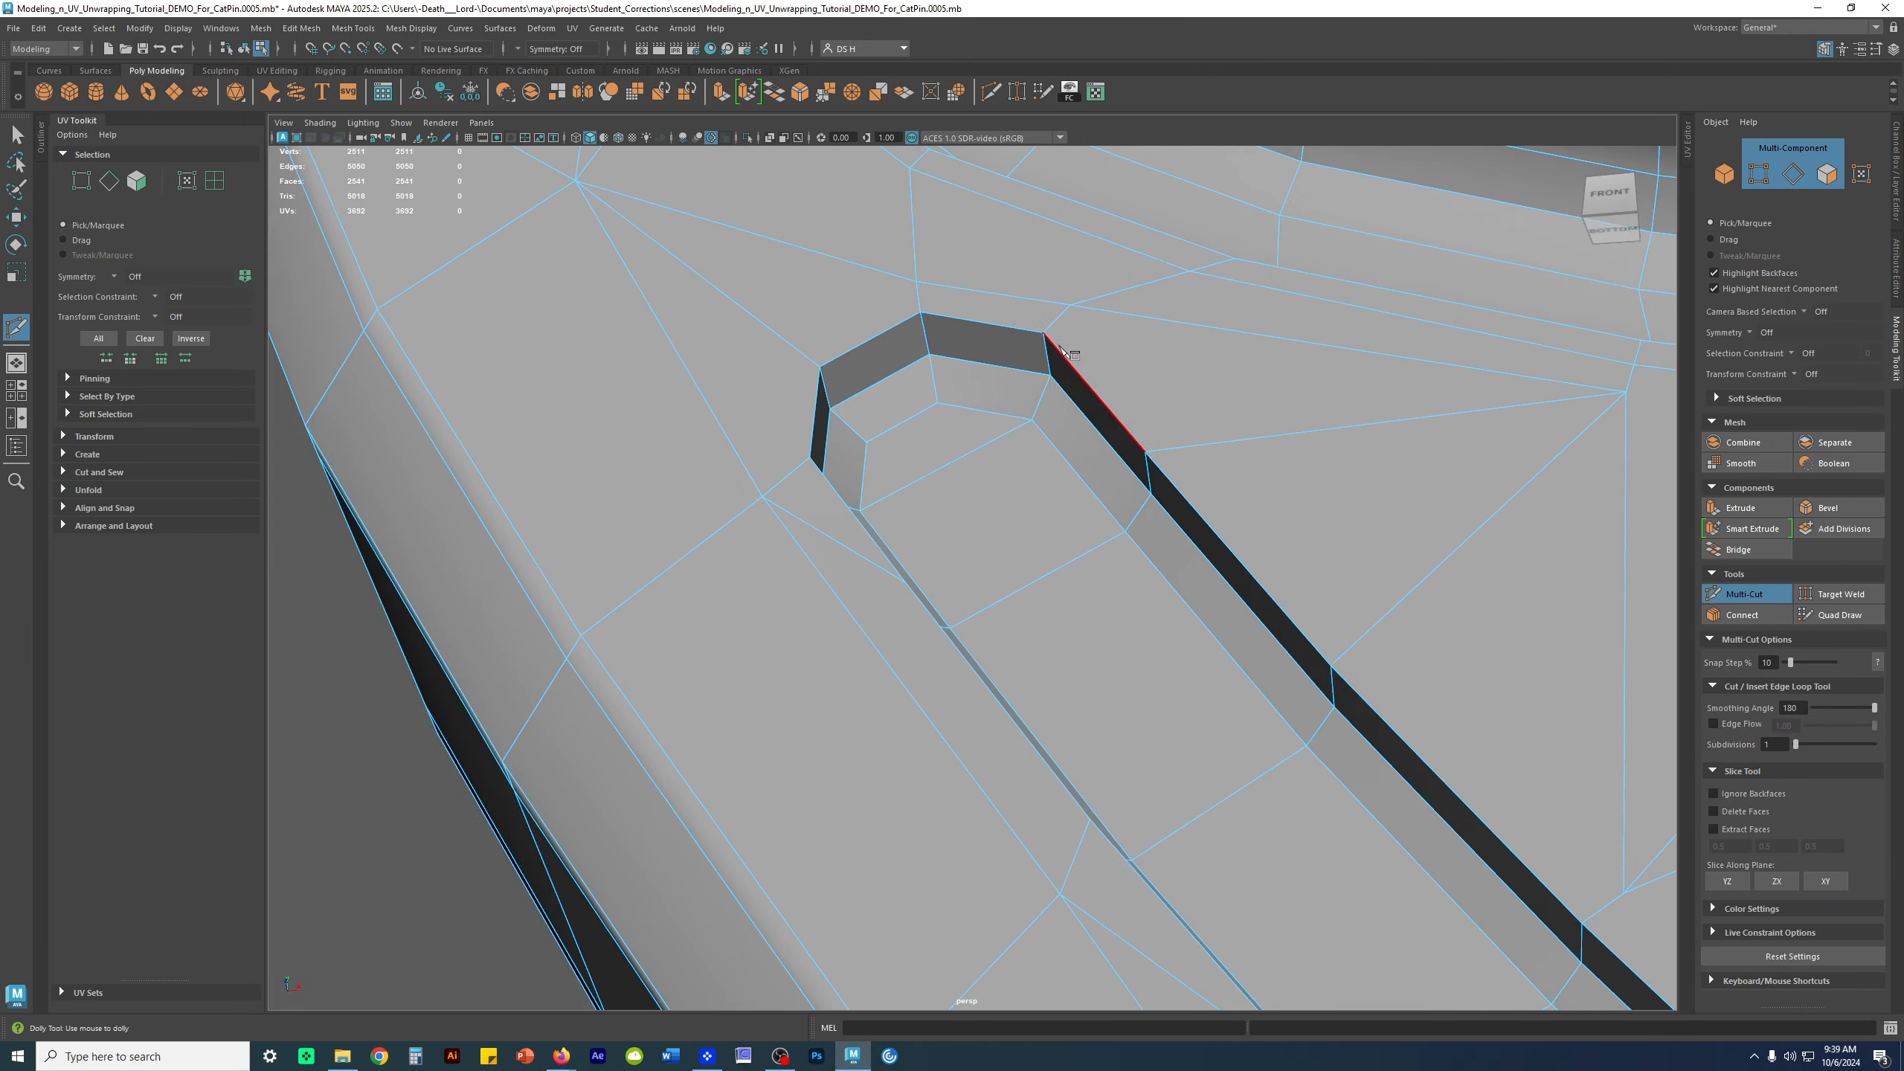
pyautogui.keyDown('alt'); pyautogui.moveTo(1061, 349); pyautogui.dragTo(1056, 358); pyautogui.keyUp('alt')
pyautogui.keyDown('alt'); pyautogui.moveTo(1056, 357); pyautogui.dragTo(1215, 510, button='right'); pyautogui.keyUp('alt')
pyautogui.click(990, 300)
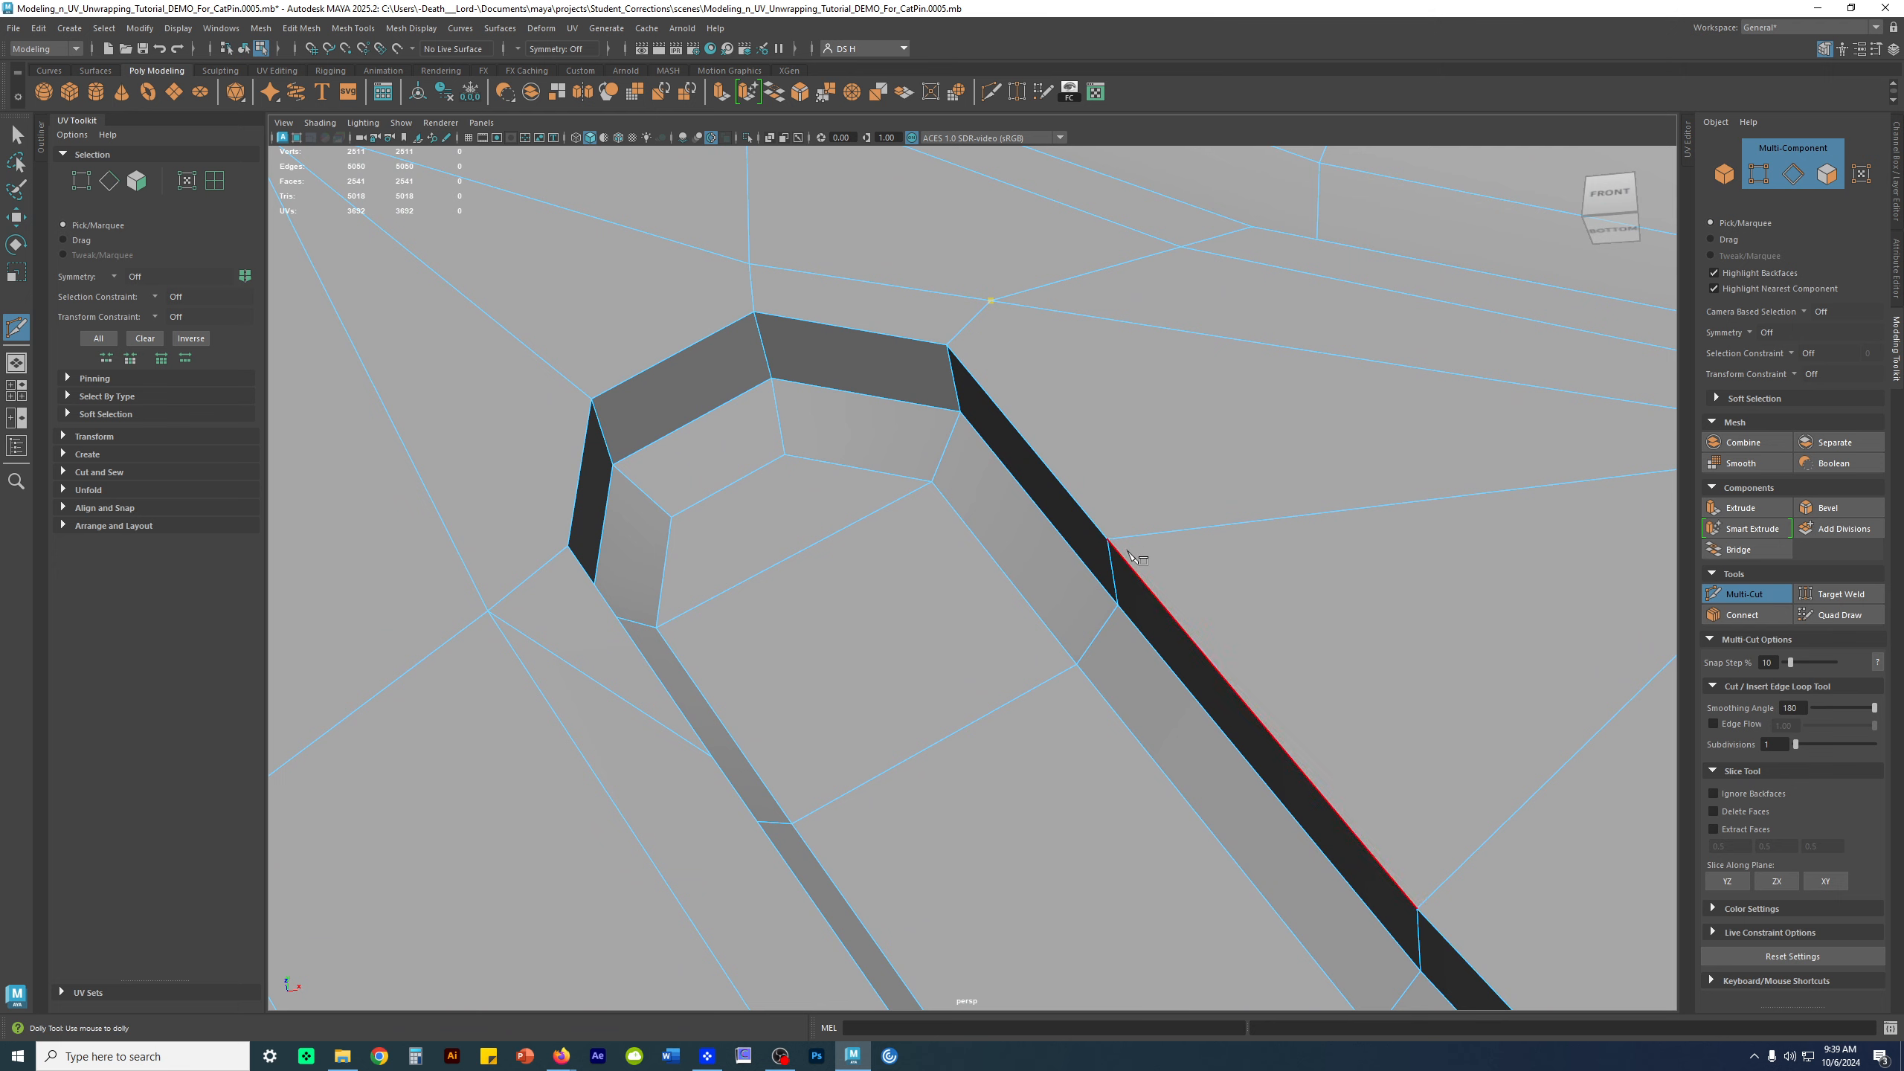
pyautogui.keyDown('alt'); pyautogui.moveTo(1214, 545); pyautogui.dragTo(1024, 408); pyautogui.keyUp('alt')
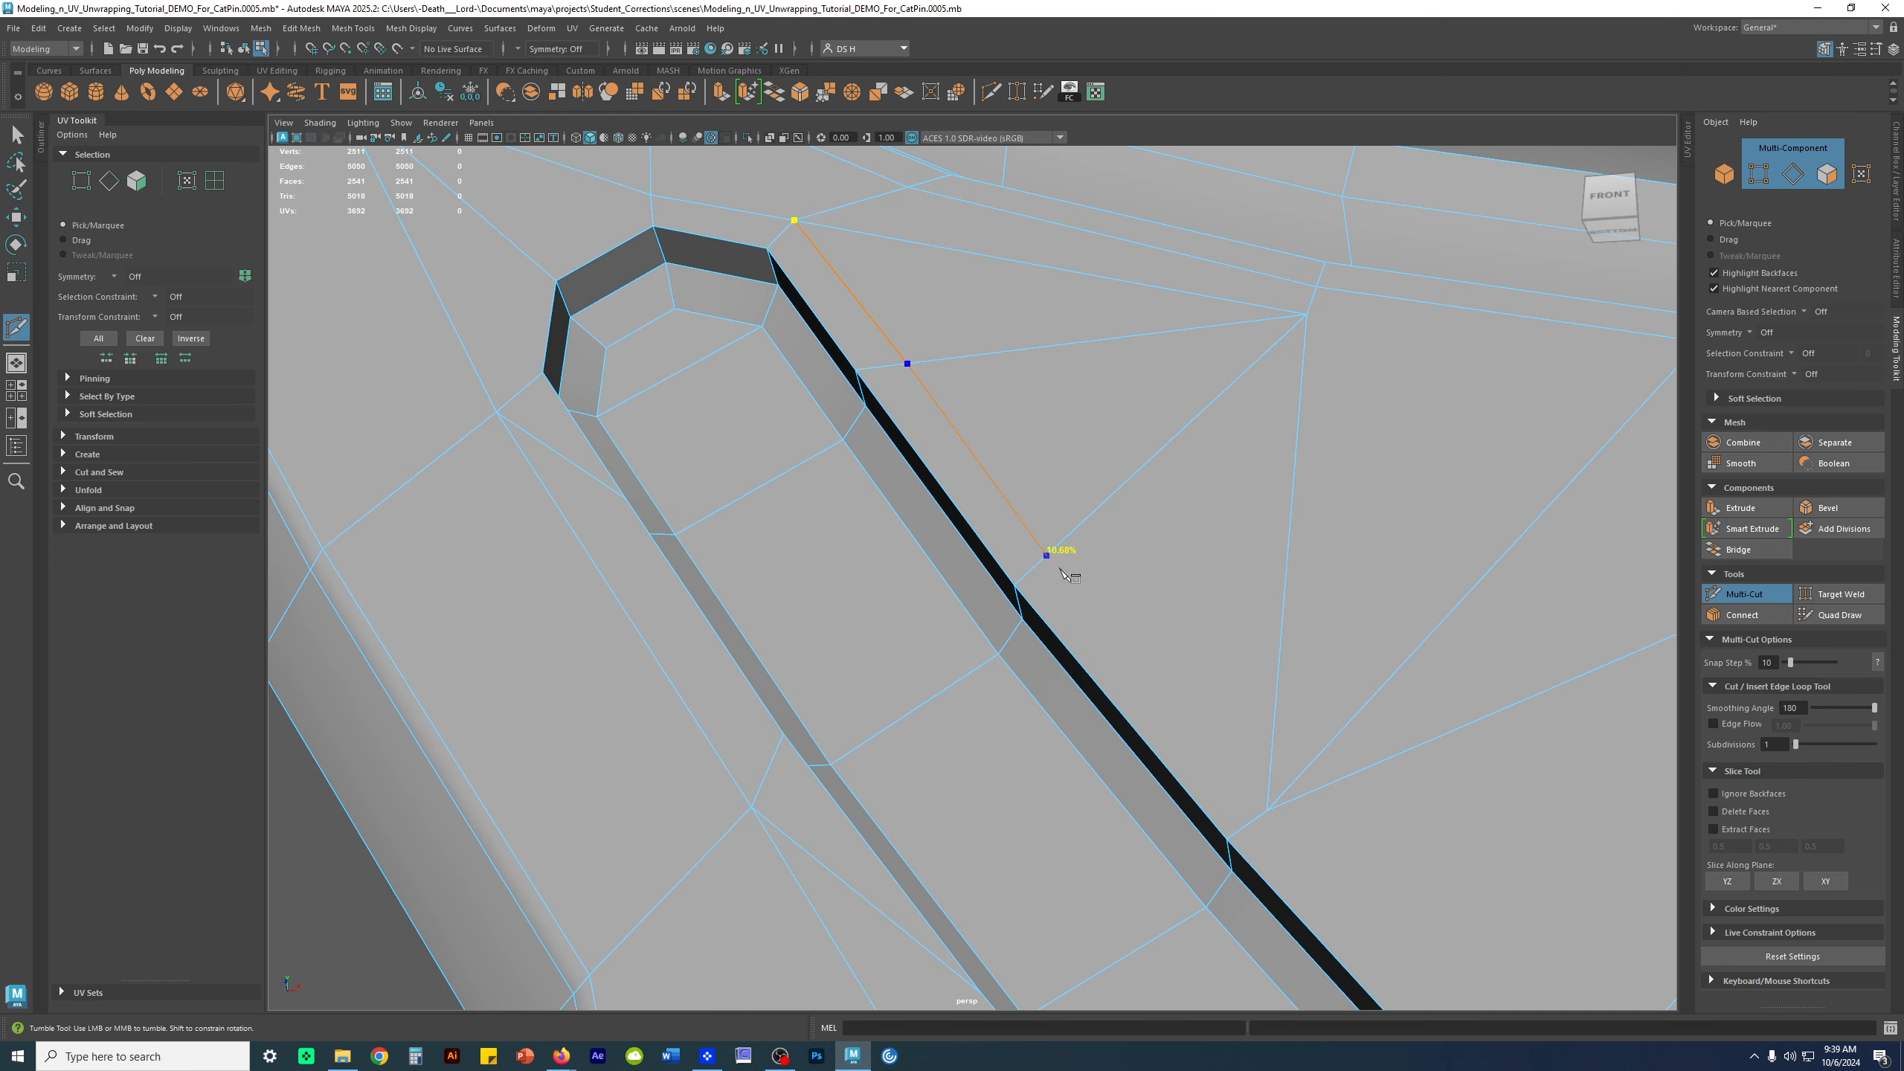
pyautogui.keyDown('alt'); pyautogui.moveTo(1090, 634); pyautogui.dragTo(1062, 621, button='right'); pyautogui.keyUp('alt')
pyautogui.keyDown('alt'); pyautogui.moveTo(1062, 621); pyautogui.dragTo(942, 498, button='middle'); pyautogui.keyUp('alt')
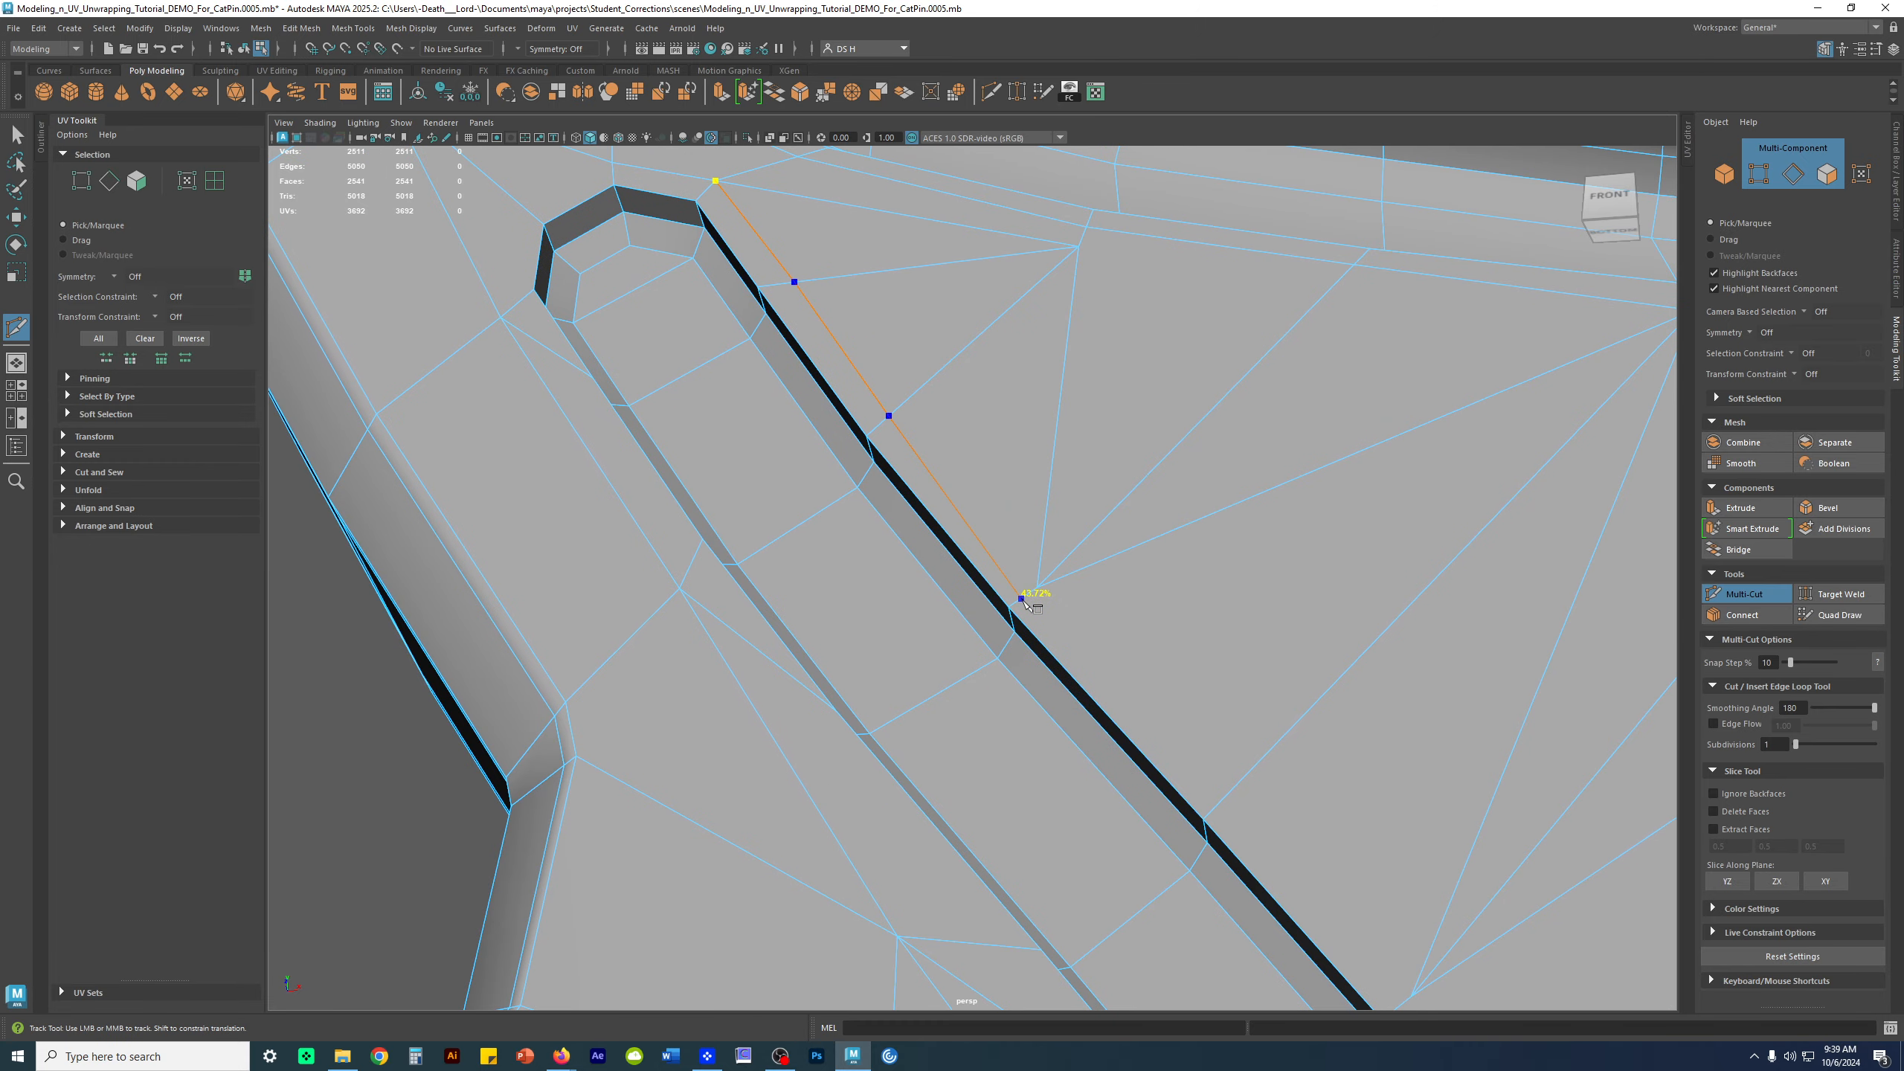
pyautogui.click(1036, 589)
pyautogui.press('w')
# Multi-Cut the supporting edge further down the groove's belly side, from the previous cut's end vertex across the next four radiating edges
pyautogui.keyDown('alt'); pyautogui.moveTo(1193, 617); pyautogui.dragTo(783, 260, button='right'); pyautogui.keyUp('alt')
pyautogui.moveTo(1101, 598)
pyautogui.keyDown('alt'); pyautogui.mouseDown(button='middle')
pyautogui.moveTo(1150, 581)
pyautogui.moveTo(1106, 569)
pyautogui.mouseUp(button='middle'); pyautogui.keyUp('alt')
pyautogui.hotkey('ctrl', 'shift', 'x')
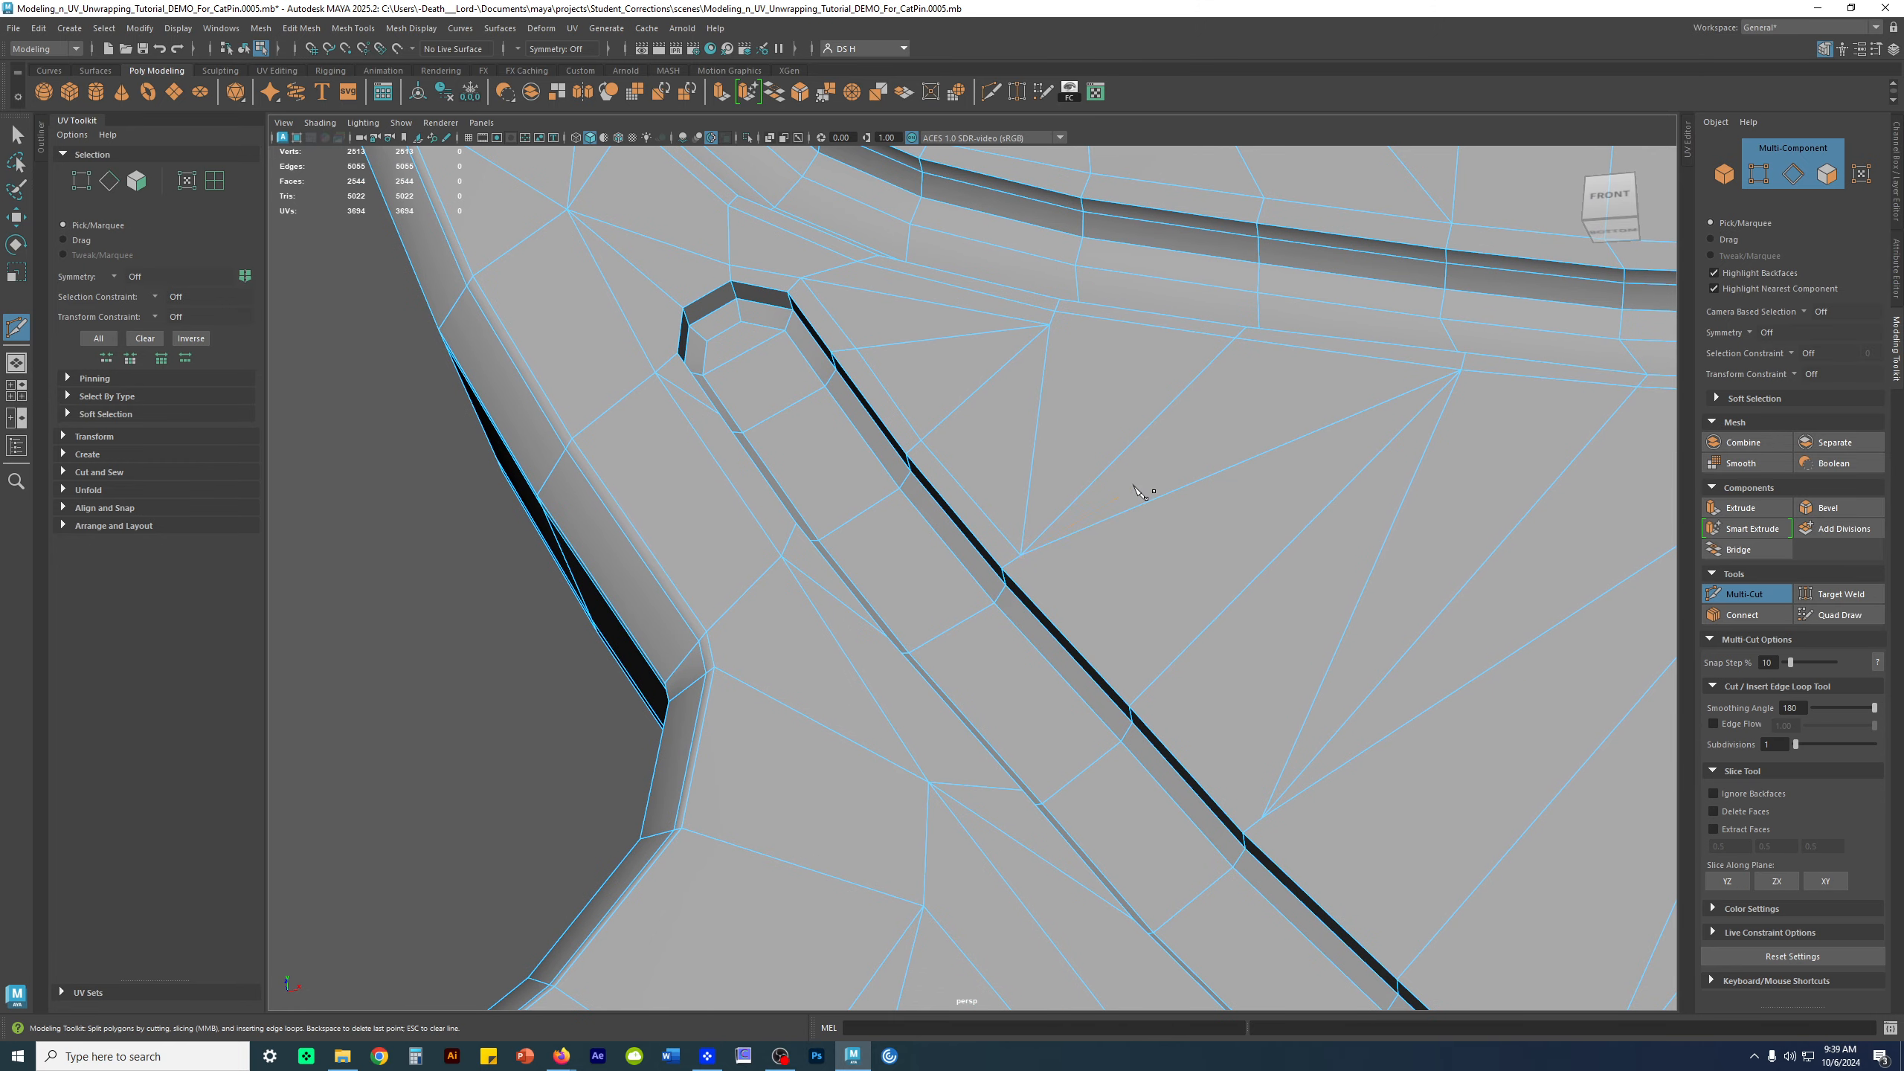
pyautogui.click(1021, 556)
pyautogui.press('Escape')
pyautogui.click(1239, 463)
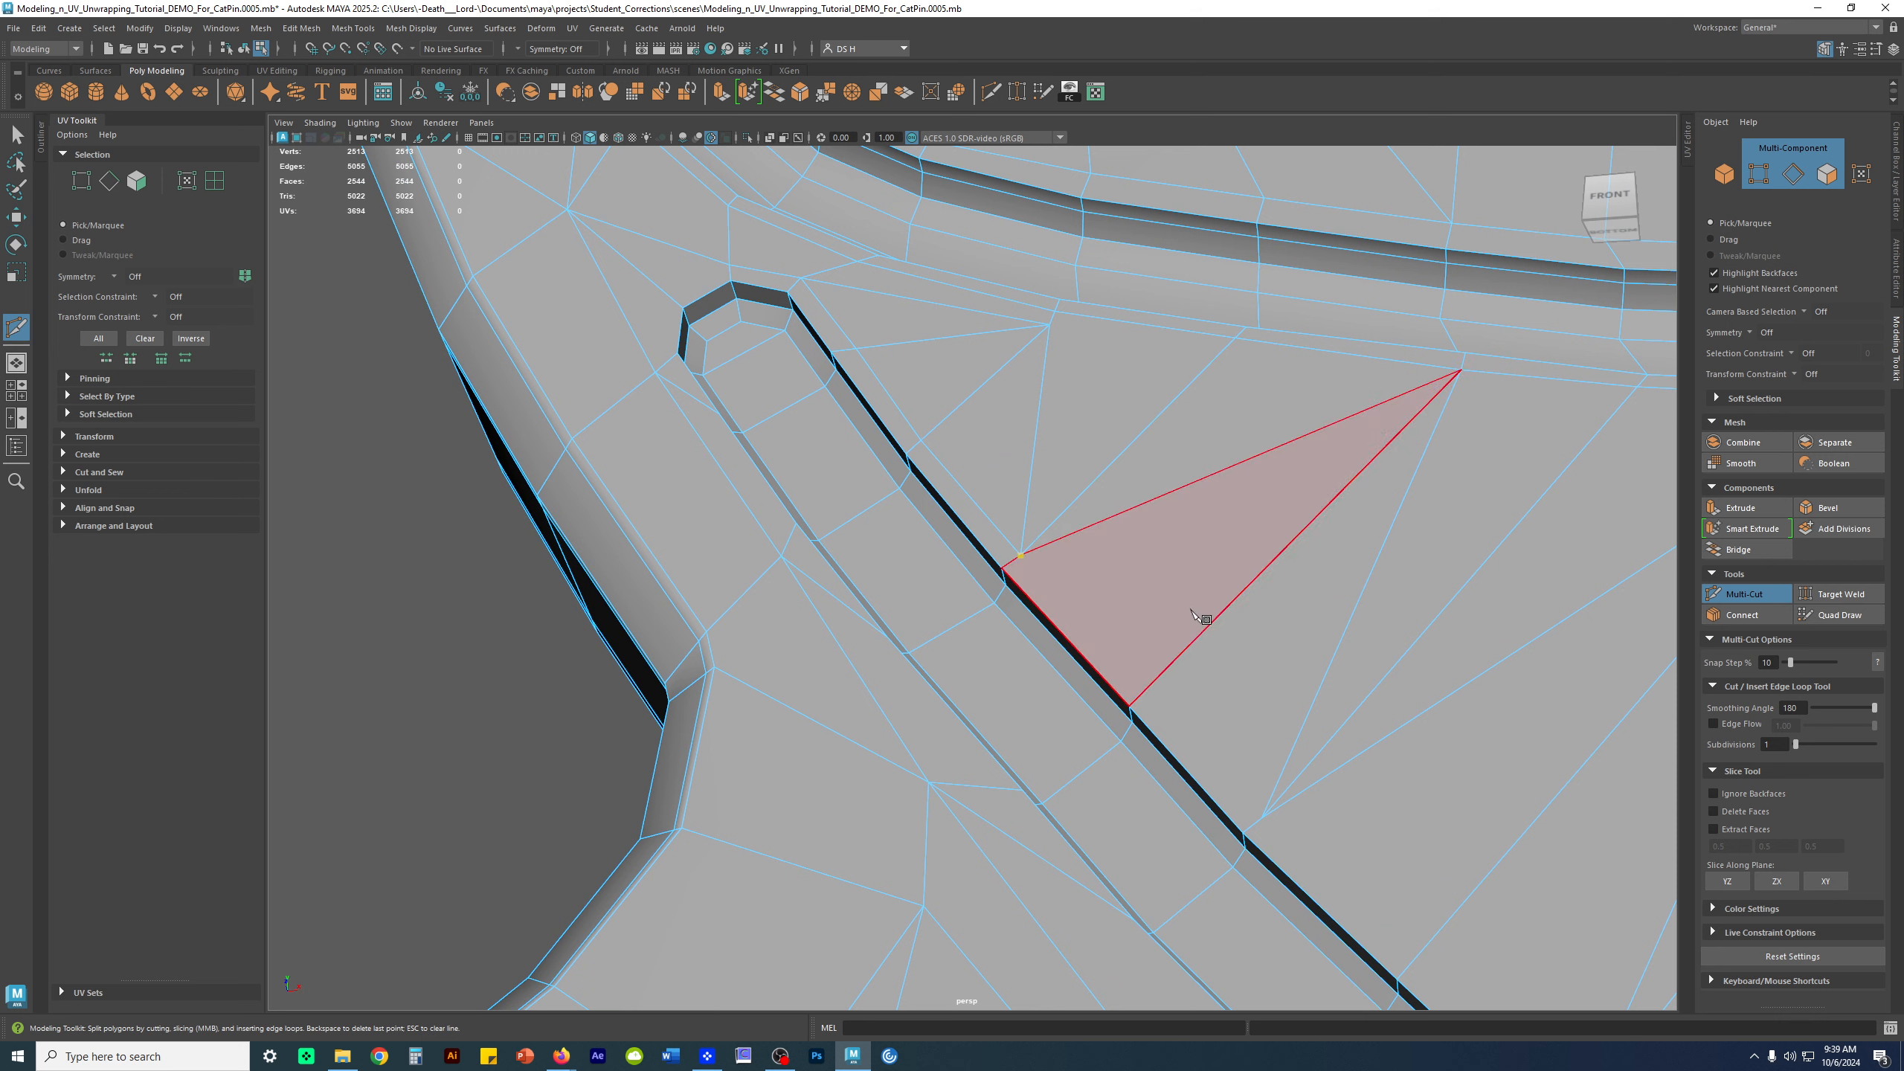
pyautogui.click(1268, 566)
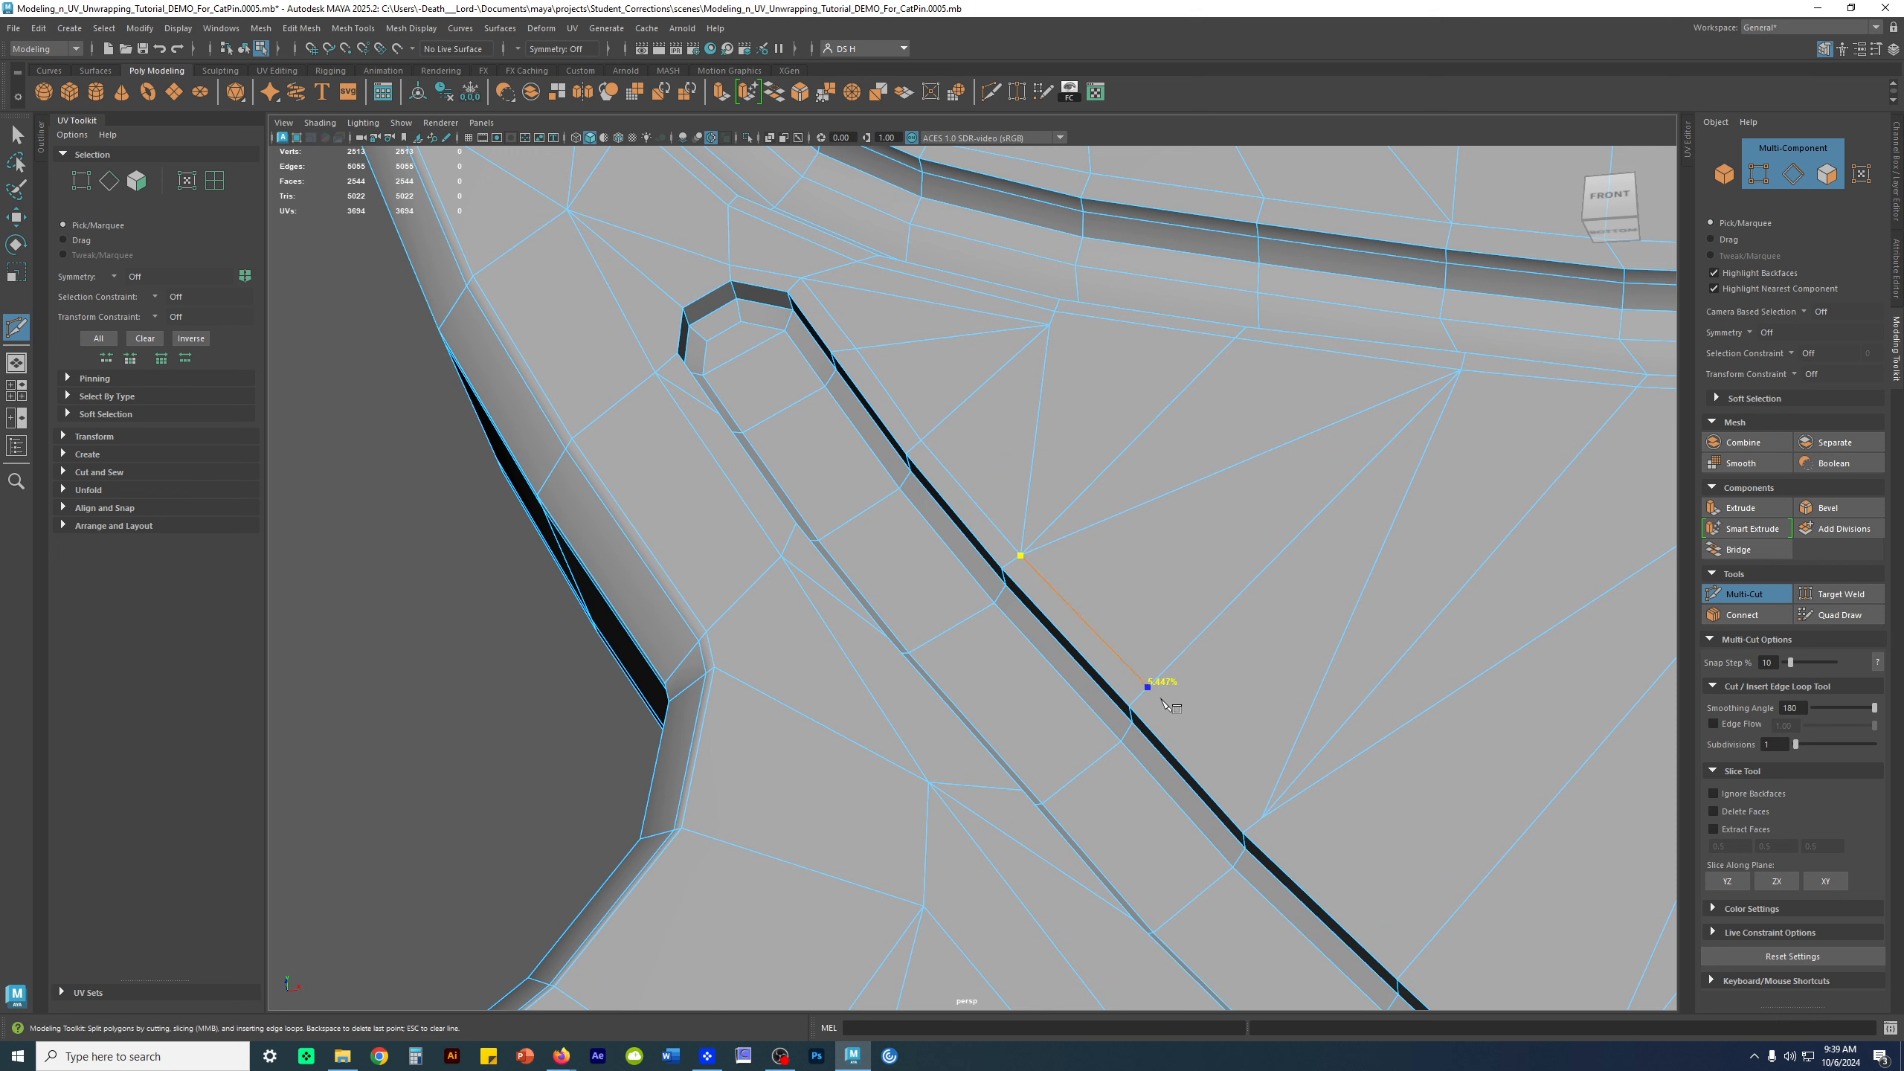
pyautogui.click(1262, 818)
pyautogui.keyDown('alt'); pyautogui.moveTo(1465, 847); pyautogui.dragTo(1283, 557, button='middle'); pyautogui.keyUp('alt')
pyautogui.click(1182, 655)
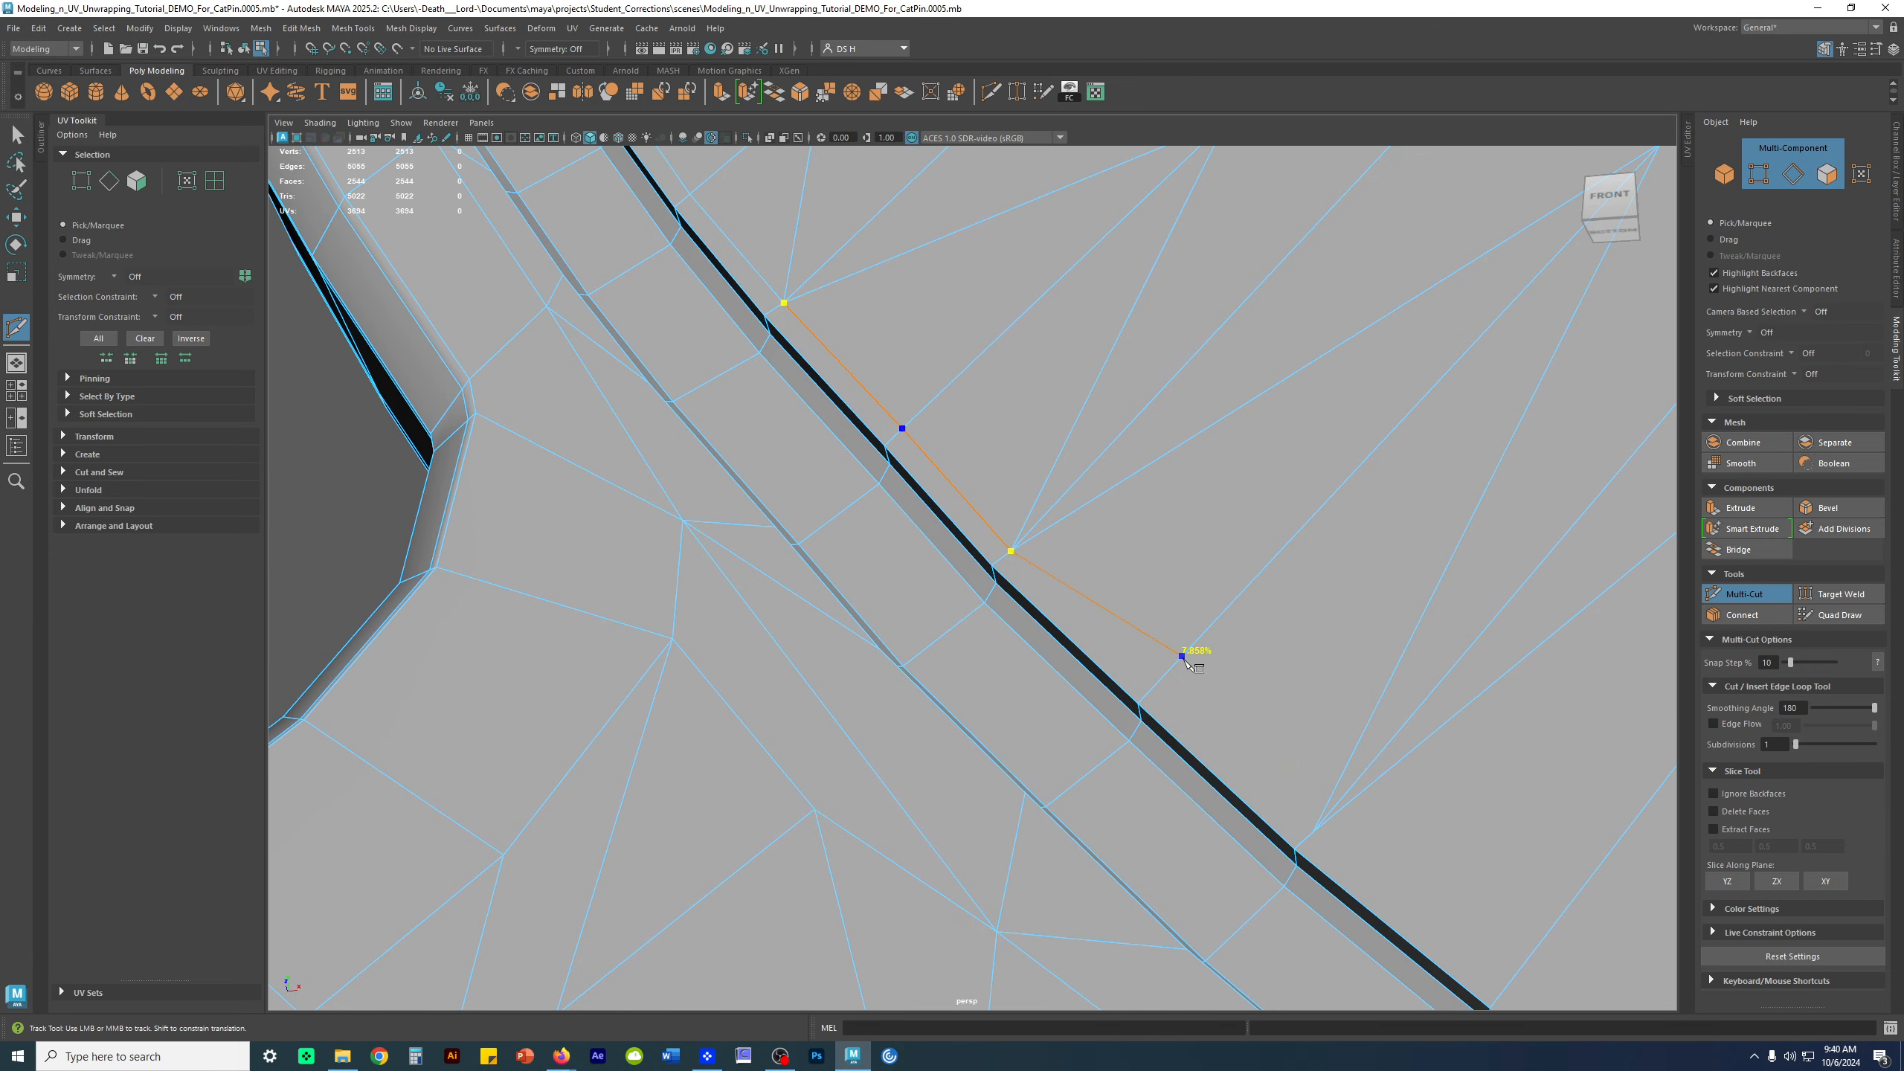
pyautogui.click(1154, 686)
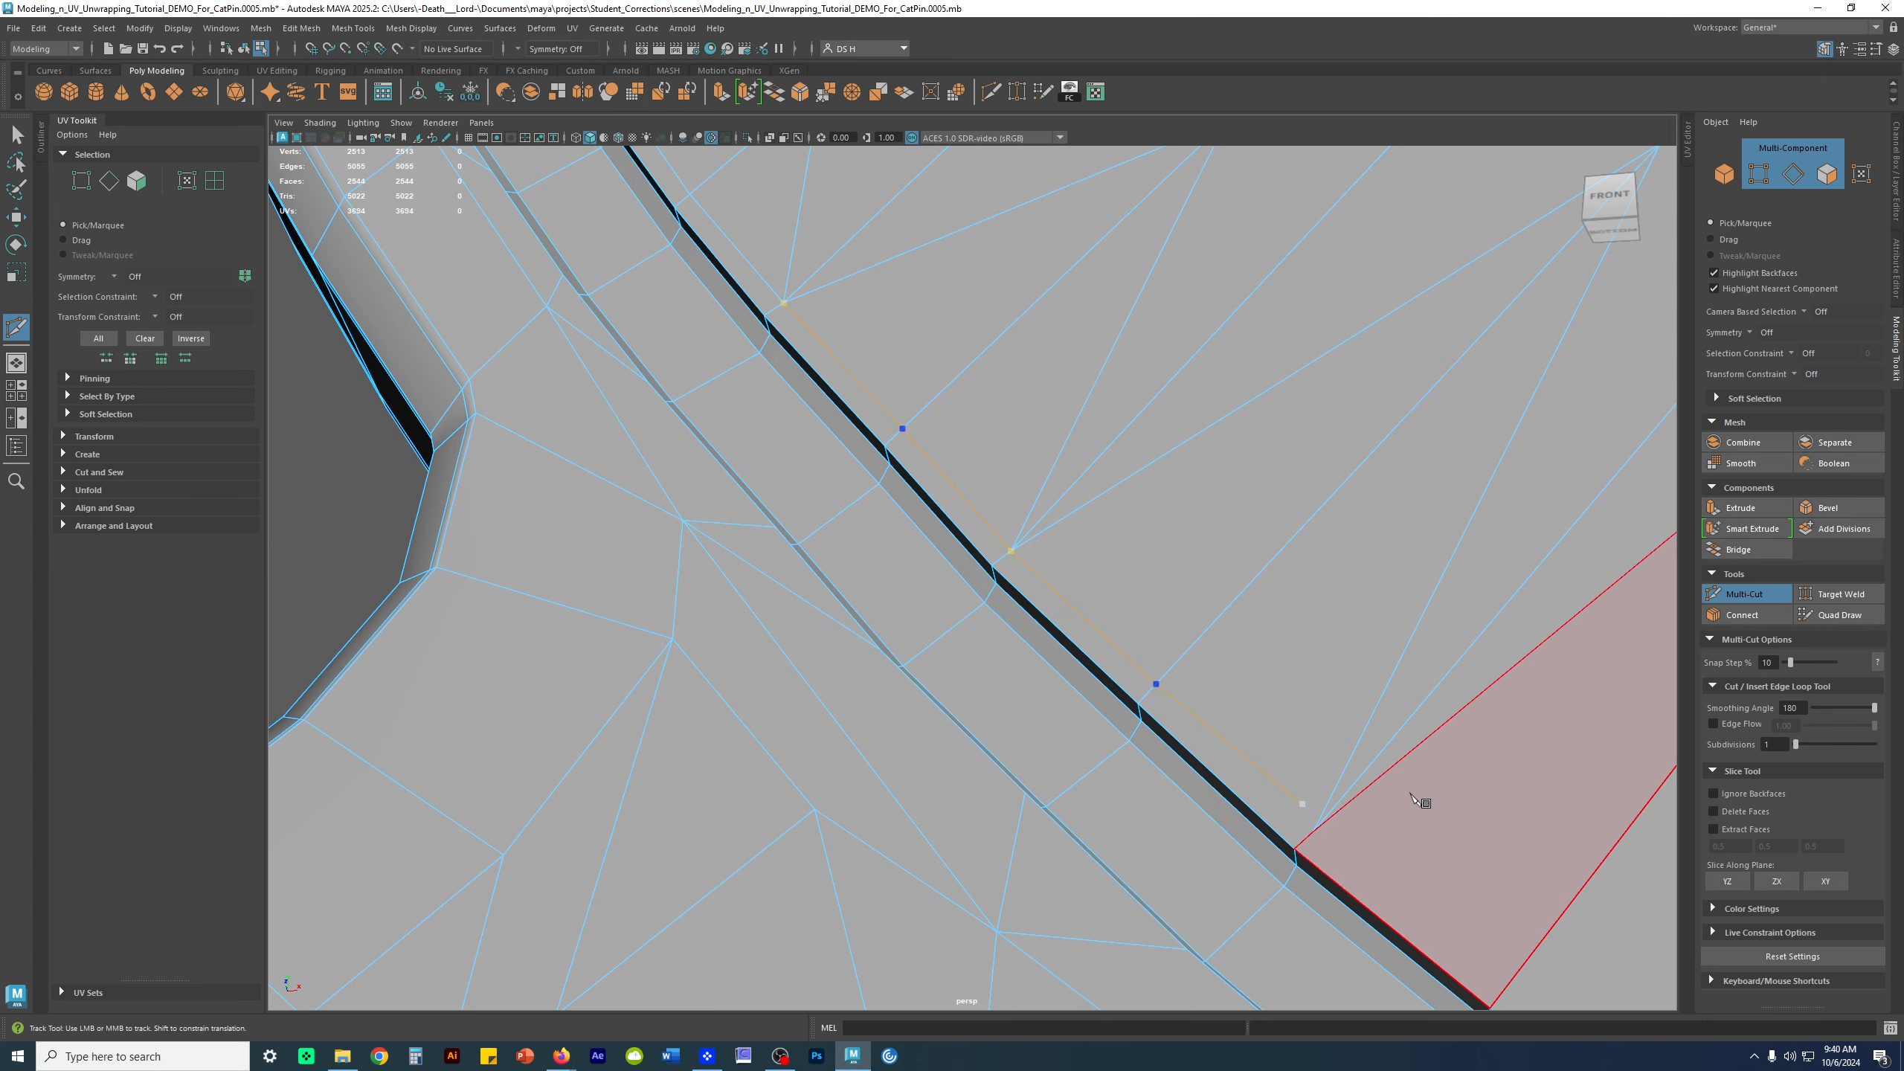
pyautogui.keyDown('alt'); pyautogui.moveTo(1458, 672); pyautogui.dragTo(1493, 612); pyautogui.keyUp('alt')
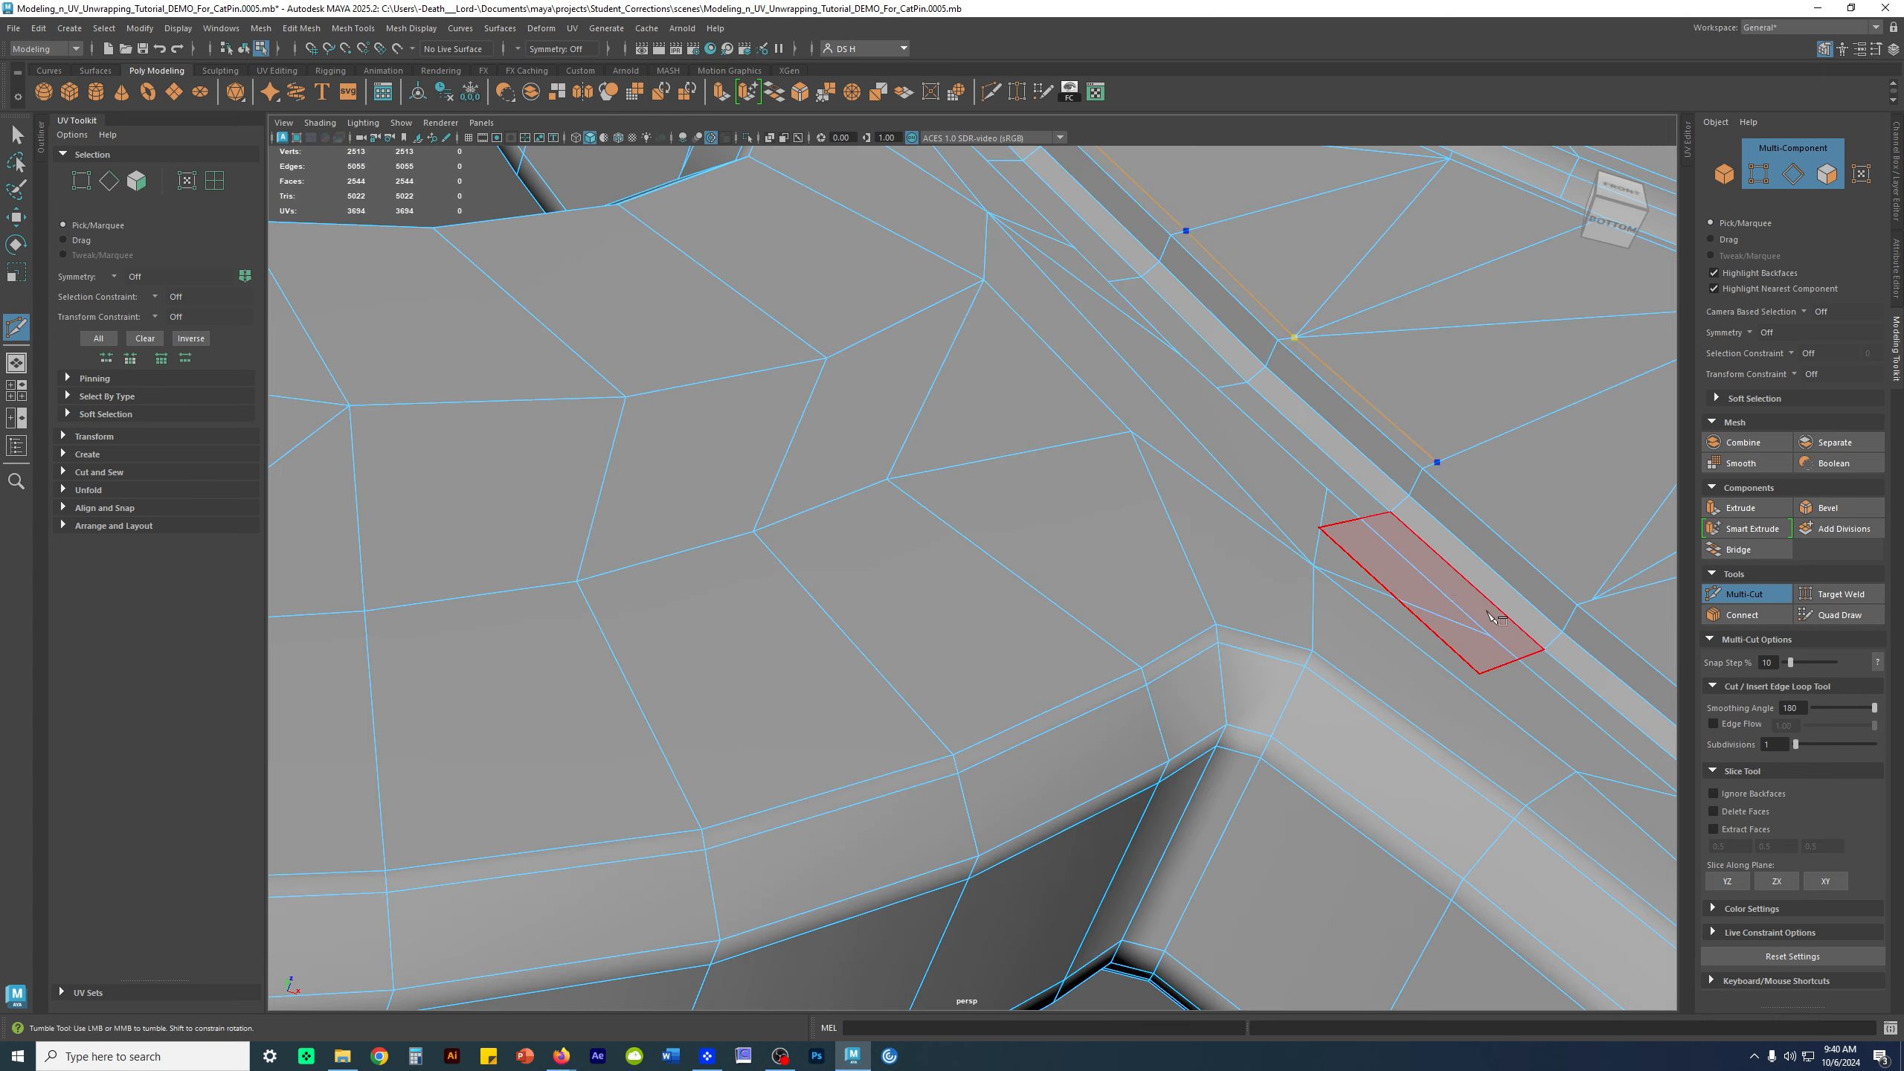
pyautogui.keyDown('alt'); pyautogui.moveTo(1492, 612); pyautogui.dragTo(1274, 686, button='middle'); pyautogui.keyUp('alt')
pyautogui.keyDown('alt'); pyautogui.moveTo(1274, 687); pyautogui.dragTo(1376, 658, button='right'); pyautogui.keyUp('alt')
pyautogui.moveTo(1527, 576); pyautogui.dragTo(1519, 589)
pyautogui.keyDown('alt'); pyautogui.moveTo(1401, 734); pyautogui.dragTo(956, 665, button='middle'); pyautogui.keyUp('alt')
pyautogui.press('w')
# Begin another Multi-Cut at the end of the supporting edge and place its next point close to the groove rim
pyautogui.keyDown('alt'); pyautogui.moveTo(1342, 671); pyautogui.dragTo(866, 618, button='right'); pyautogui.keyUp('alt')
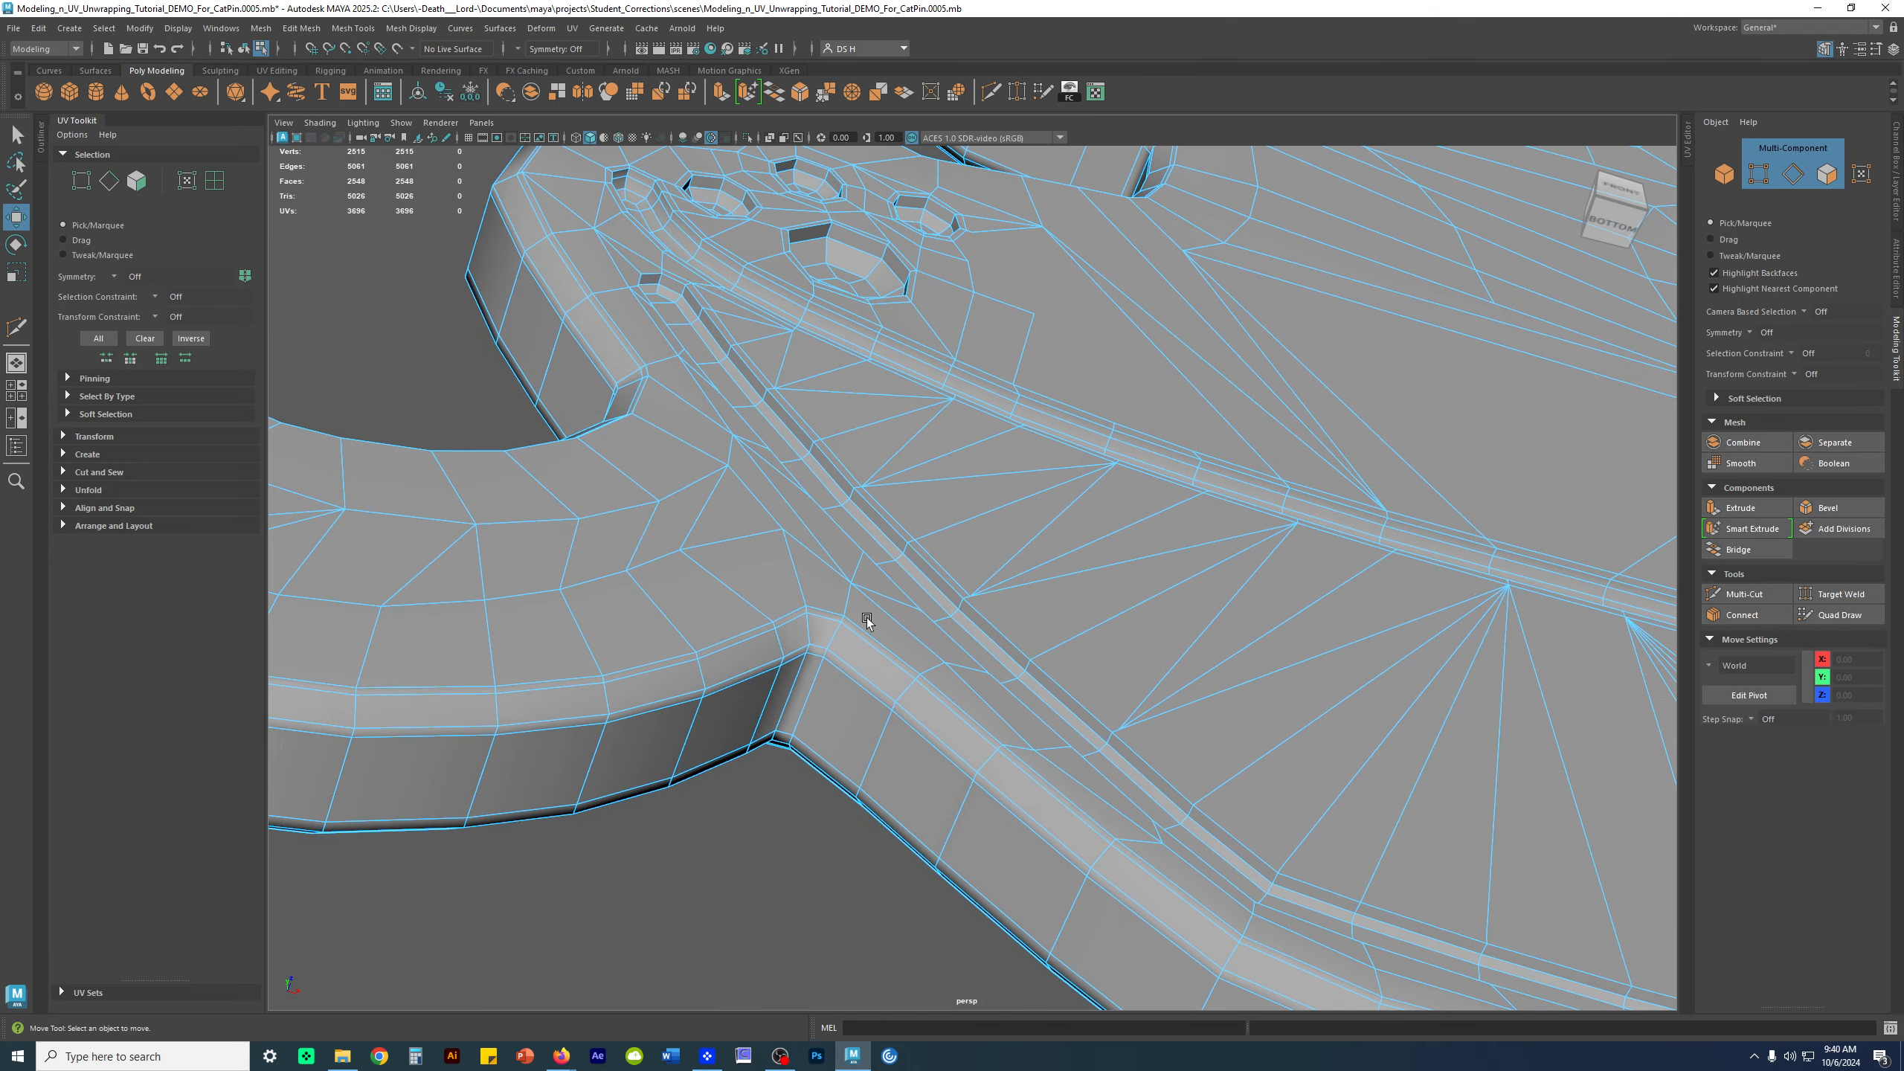
pyautogui.keyDown('alt'); pyautogui.moveTo(865, 618); pyautogui.dragTo(870, 630); pyautogui.keyUp('alt')
pyautogui.keyDown('alt'); pyautogui.moveTo(870, 629); pyautogui.dragTo(1060, 608, button='right'); pyautogui.keyUp('alt')
pyautogui.keyDown('alt'); pyautogui.moveTo(1060, 608); pyautogui.dragTo(1047, 598); pyautogui.keyUp('alt')
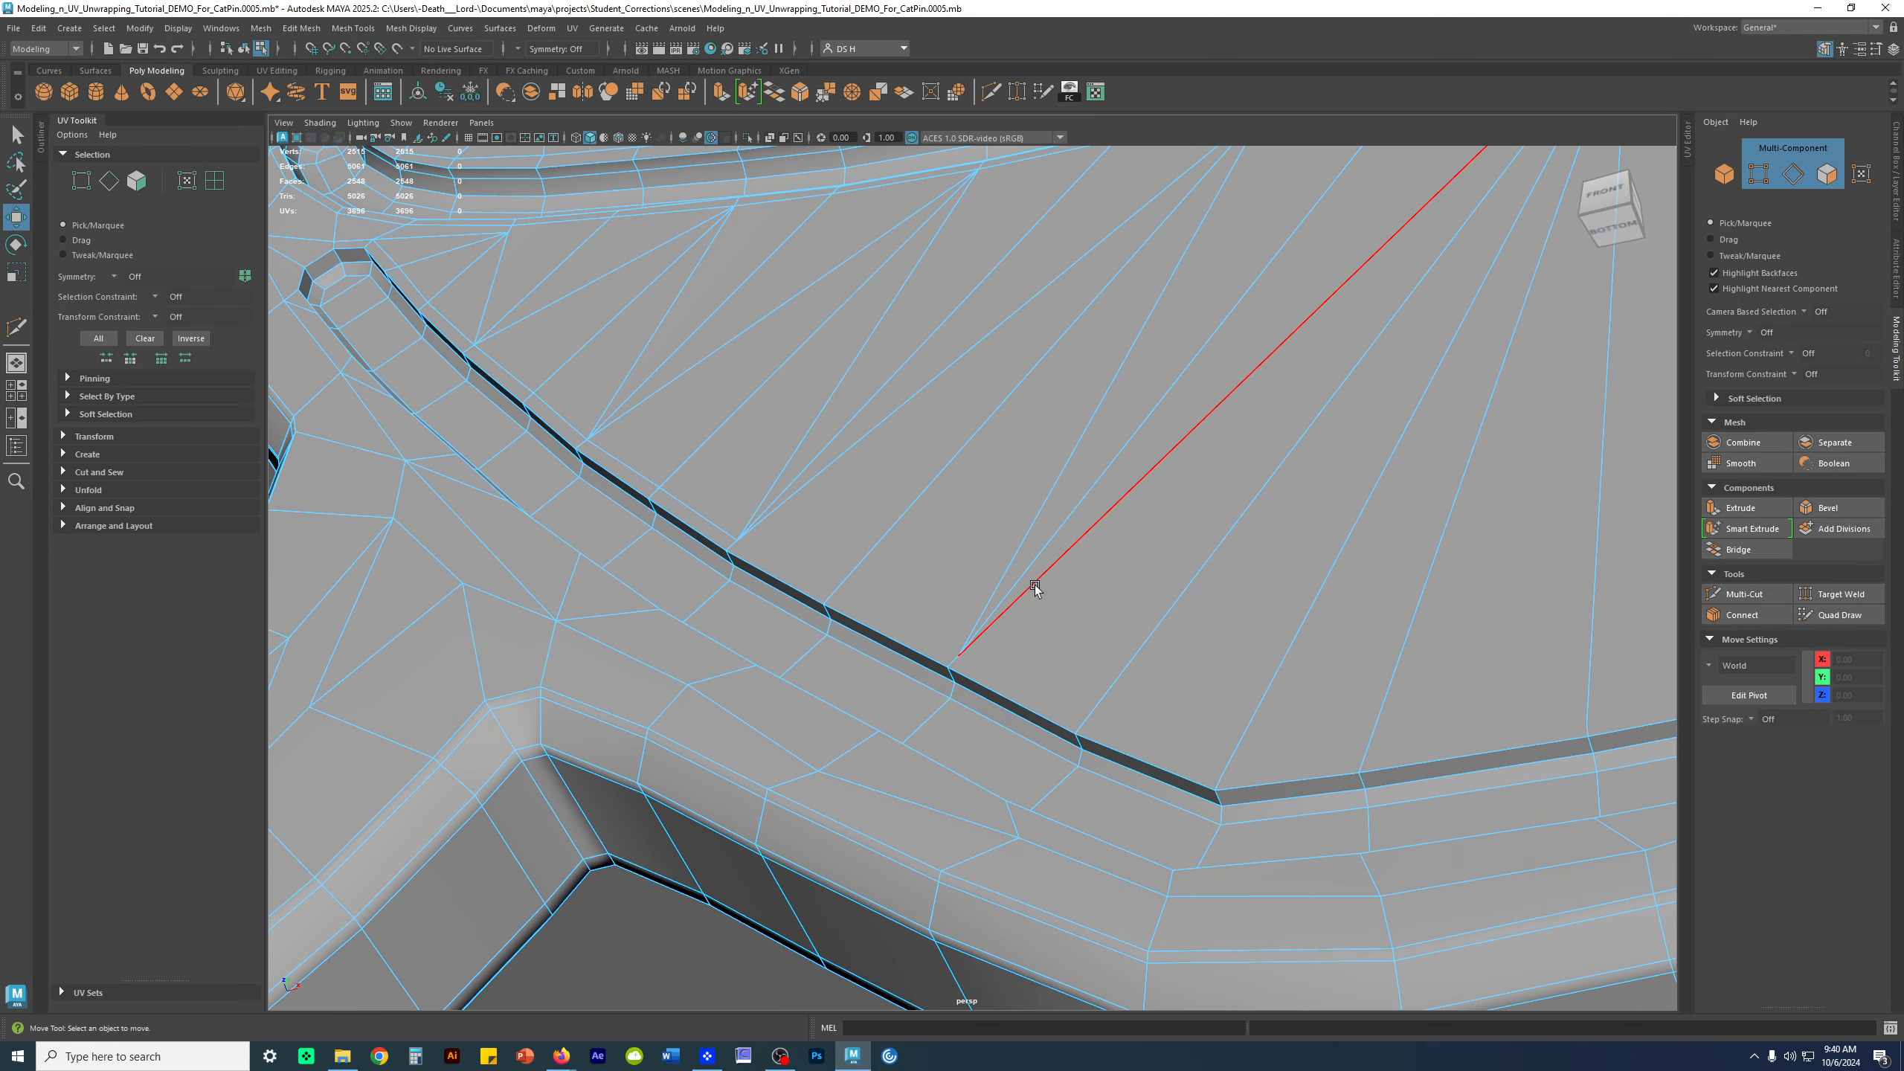
pyautogui.hotkey('ctrl', 'shift', 'x')
pyautogui.keyDown('alt'); pyautogui.moveTo(894, 436); pyautogui.dragTo(946, 413); pyautogui.keyUp('alt')
pyautogui.keyDown('alt'); pyautogui.moveTo(946, 413); pyautogui.dragTo(1024, 430, button='right'); pyautogui.keyUp('alt')
pyautogui.keyDown('alt'); pyautogui.moveTo(1024, 430); pyautogui.dragTo(1016, 427, button='middle'); pyautogui.keyUp('alt')
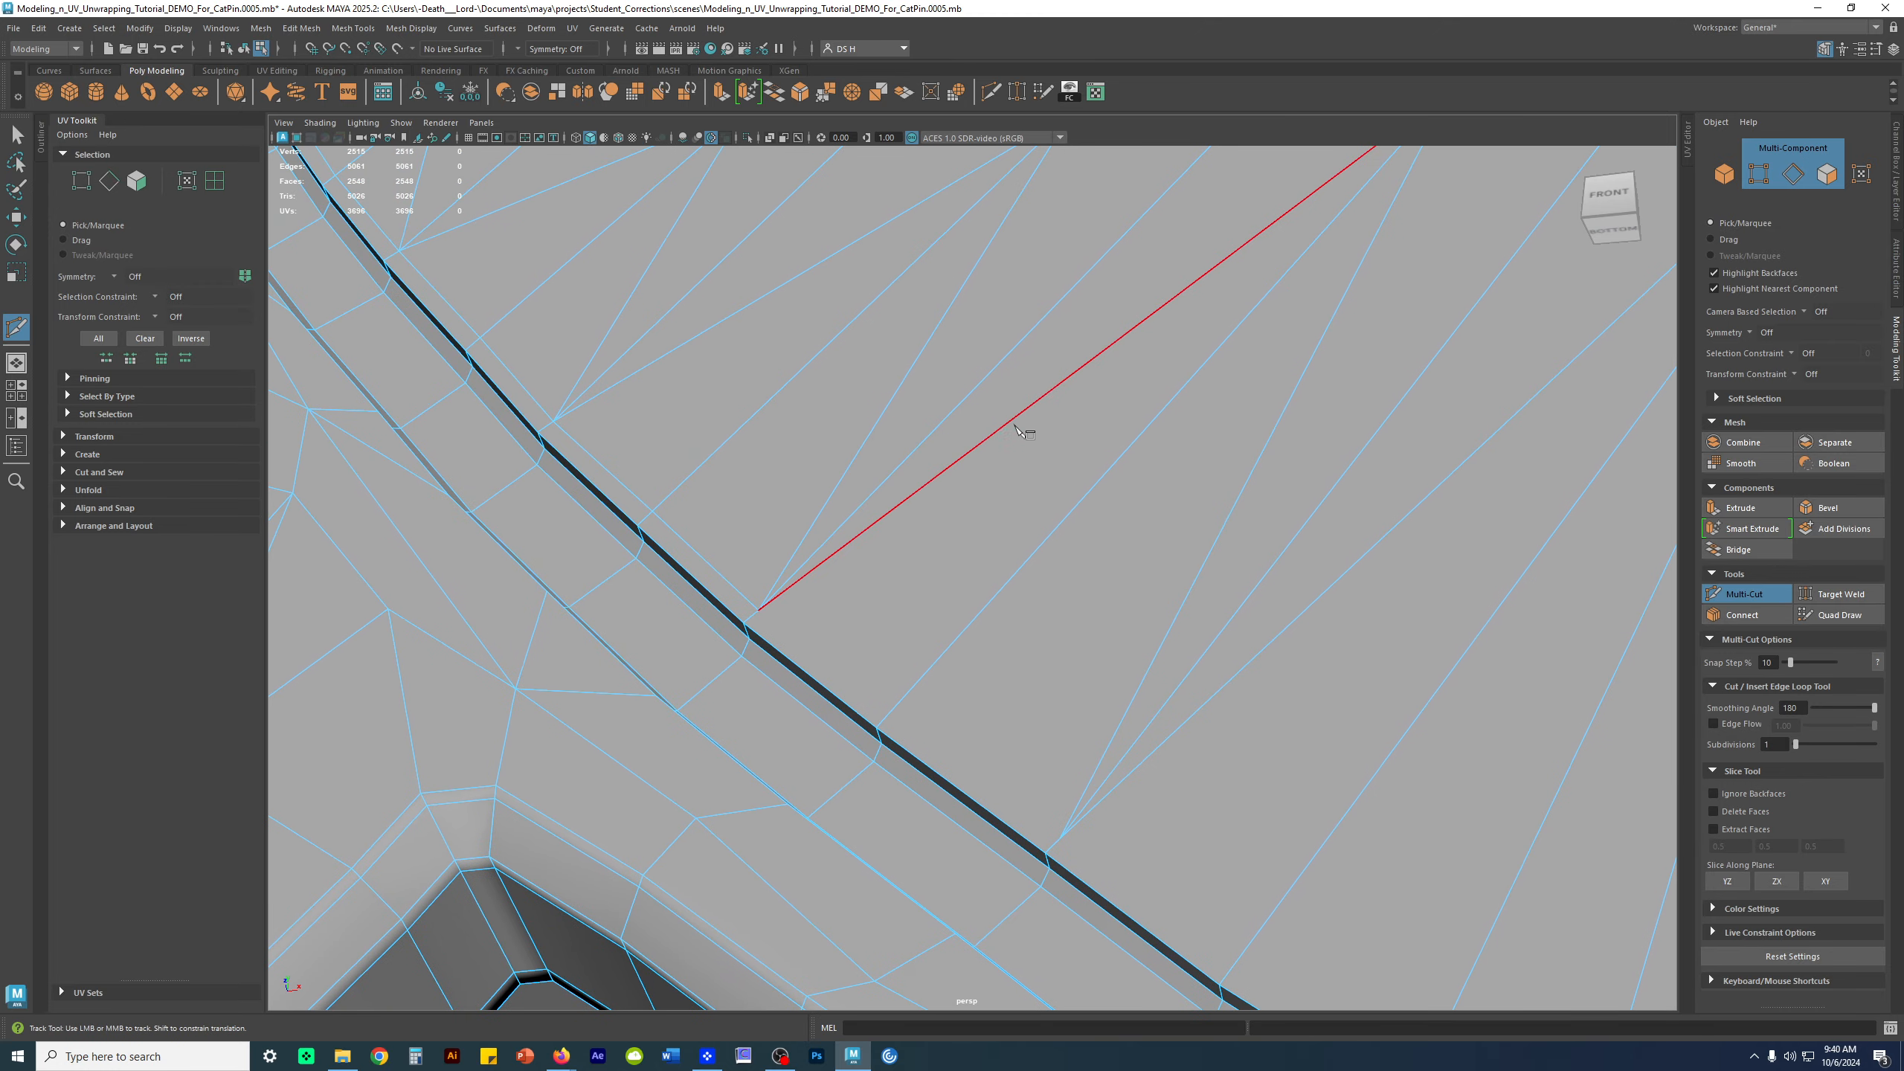
pyautogui.click(1037, 407)
pyautogui.keyDown('alt'); pyautogui.moveTo(899, 719); pyautogui.dragTo(1034, 574); pyautogui.keyUp('alt')
pyautogui.keyDown('alt'); pyautogui.moveTo(1034, 574); pyautogui.dragTo(1101, 544, button='right'); pyautogui.keyUp('alt')
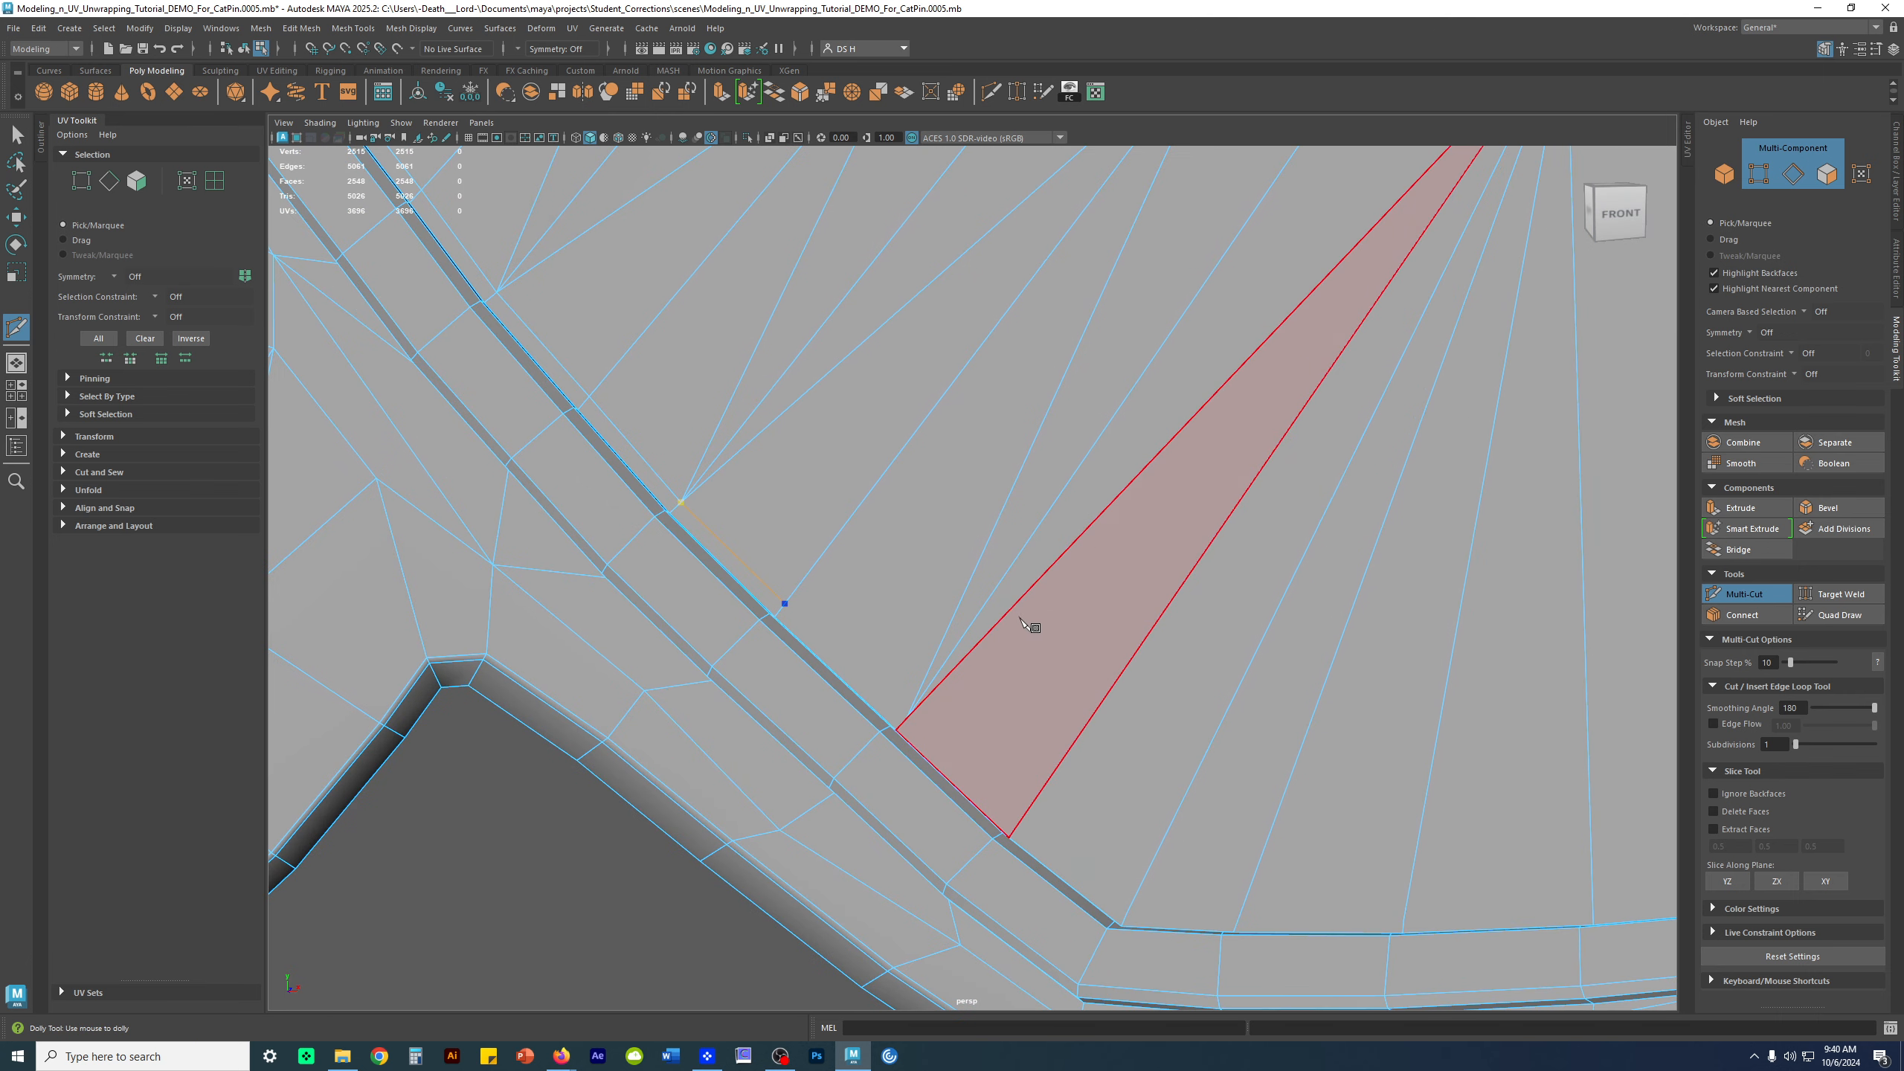
# Extend the cut through the next fan vertex and the following edge, keeping it parallel to the groove's straight section
pyautogui.keyDown('alt'); pyautogui.moveTo(1069, 597); pyautogui.dragTo(1060, 450); pyautogui.keyUp('alt')
pyautogui.keyDown('alt'); pyautogui.moveTo(1060, 450); pyautogui.dragTo(1164, 425, button='right'); pyautogui.keyUp('alt')
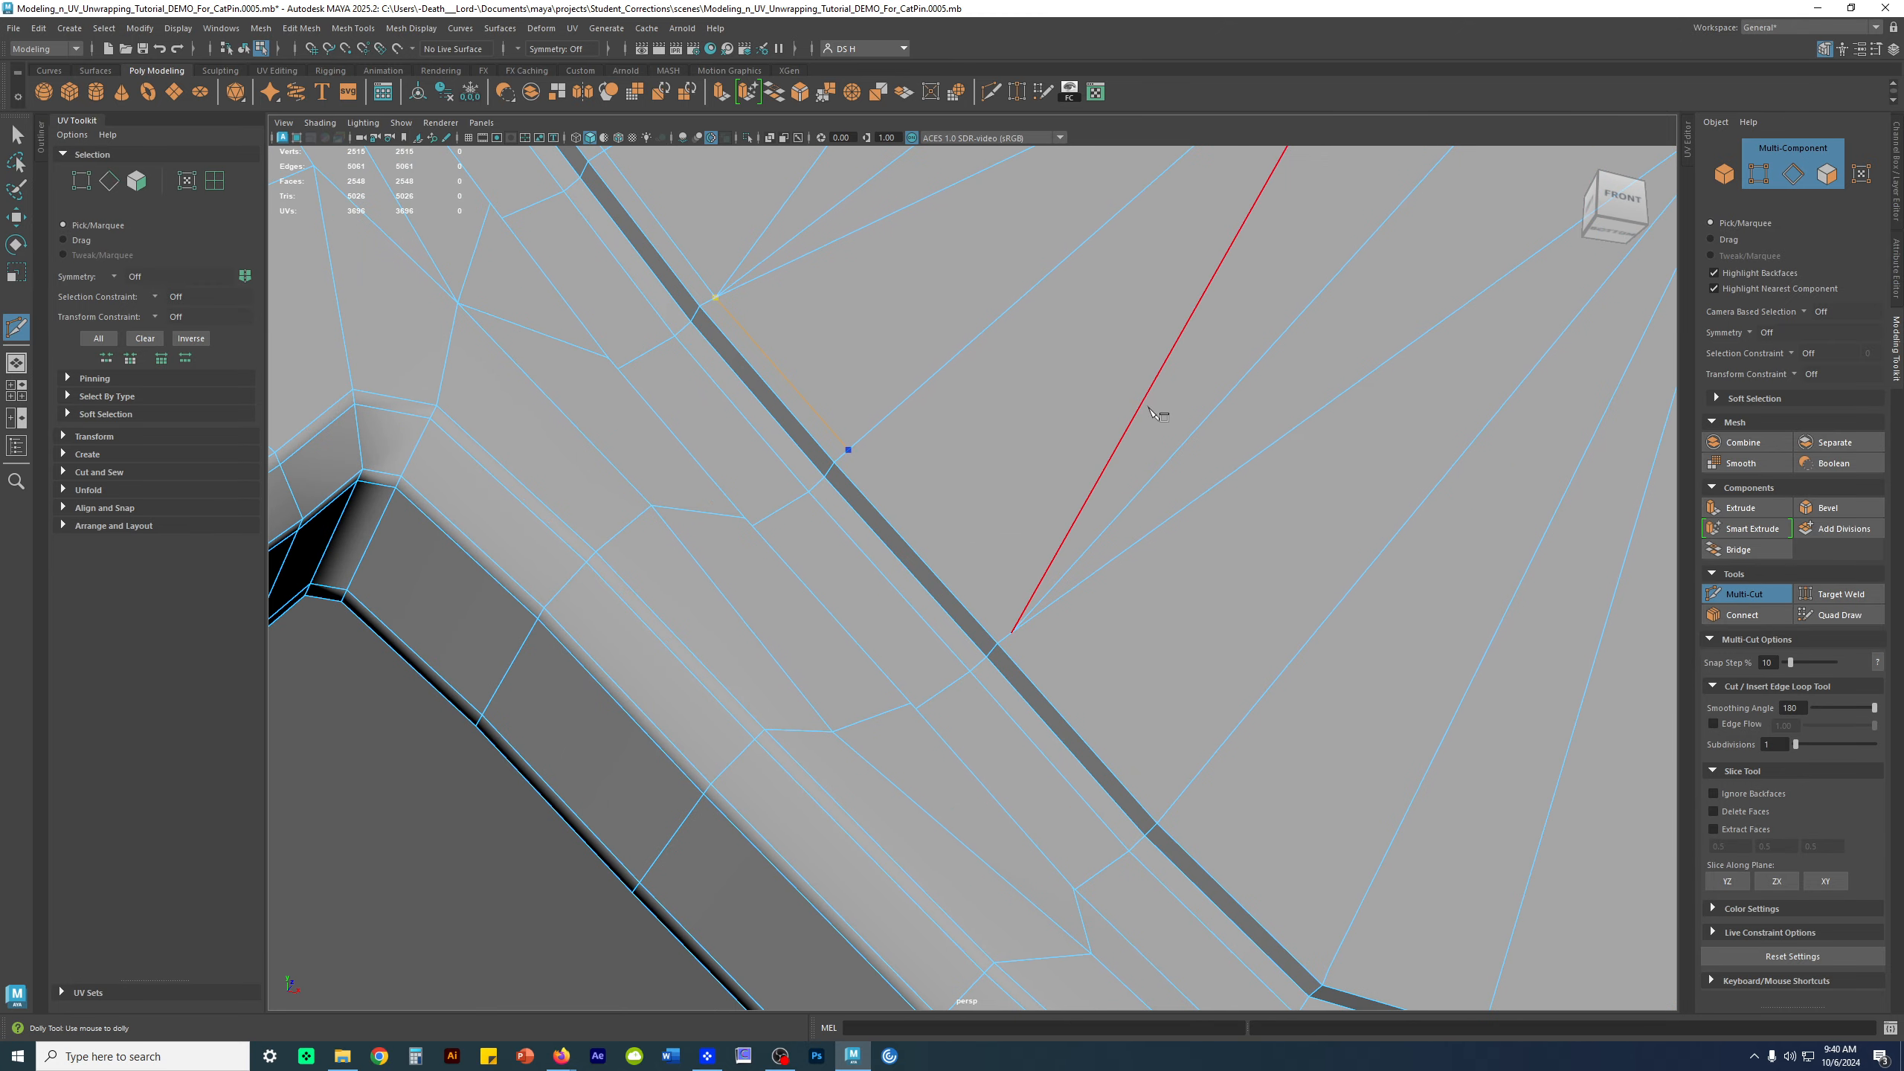
pyautogui.keyDown('alt'); pyautogui.moveTo(1147, 406); pyautogui.dragTo(1152, 515); pyautogui.keyUp('alt')
pyautogui.keyDown('alt'); pyautogui.moveTo(1152, 515); pyautogui.dragTo(1101, 450, button='right'); pyautogui.keyUp('alt')
pyautogui.keyDown('alt'); pyautogui.moveTo(1121, 446); pyautogui.dragTo(1178, 421, button='middle'); pyautogui.keyUp('alt')
pyautogui.click(1236, 385)
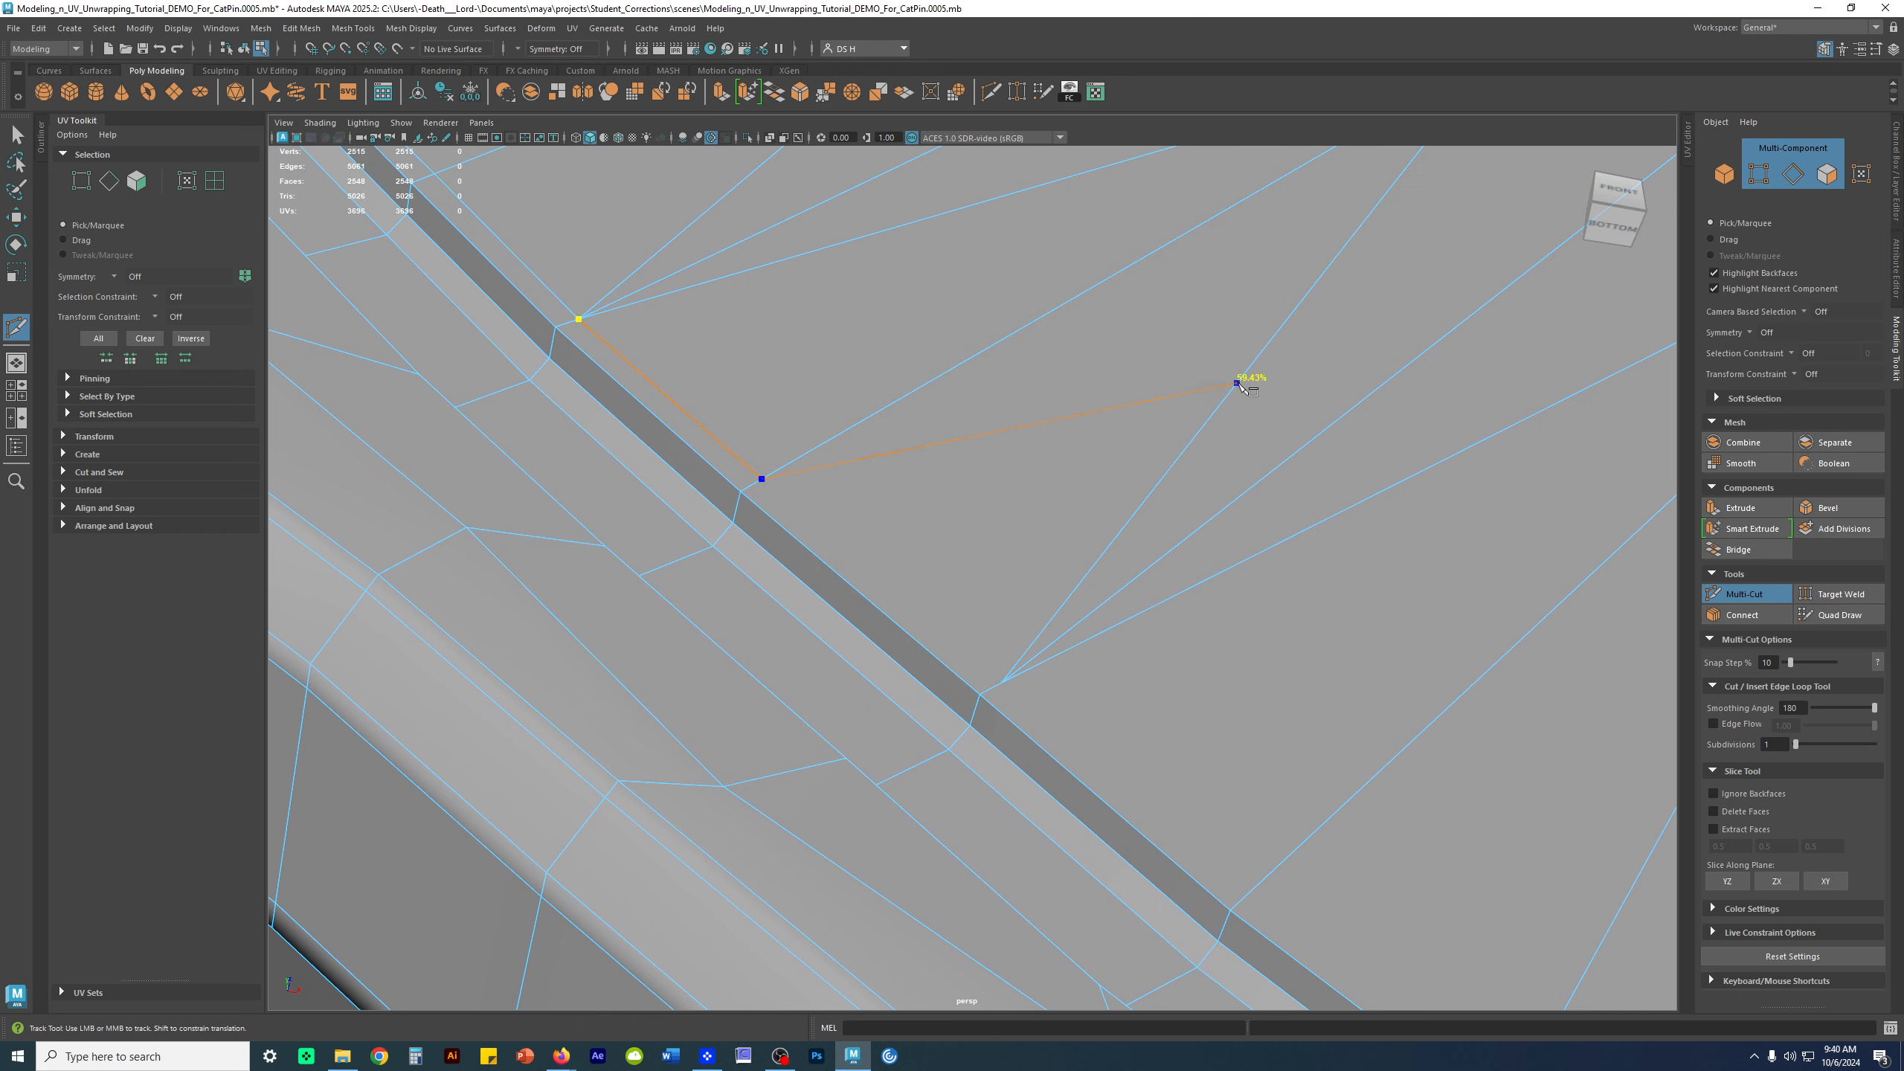
pyautogui.keyDown('alt'); pyautogui.moveTo(1245, 706); pyautogui.dragTo(1170, 599, button='right'); pyautogui.keyUp('alt')
pyautogui.keyDown('alt'); pyautogui.moveTo(1170, 599); pyautogui.dragTo(967, 447, button='middle'); pyautogui.keyUp('alt')
pyautogui.keyDown('alt'); pyautogui.moveTo(967, 447); pyautogui.dragTo(1114, 493, button='right'); pyautogui.keyUp('alt')
pyautogui.click(1099, 488)
pyautogui.click(933, 645)
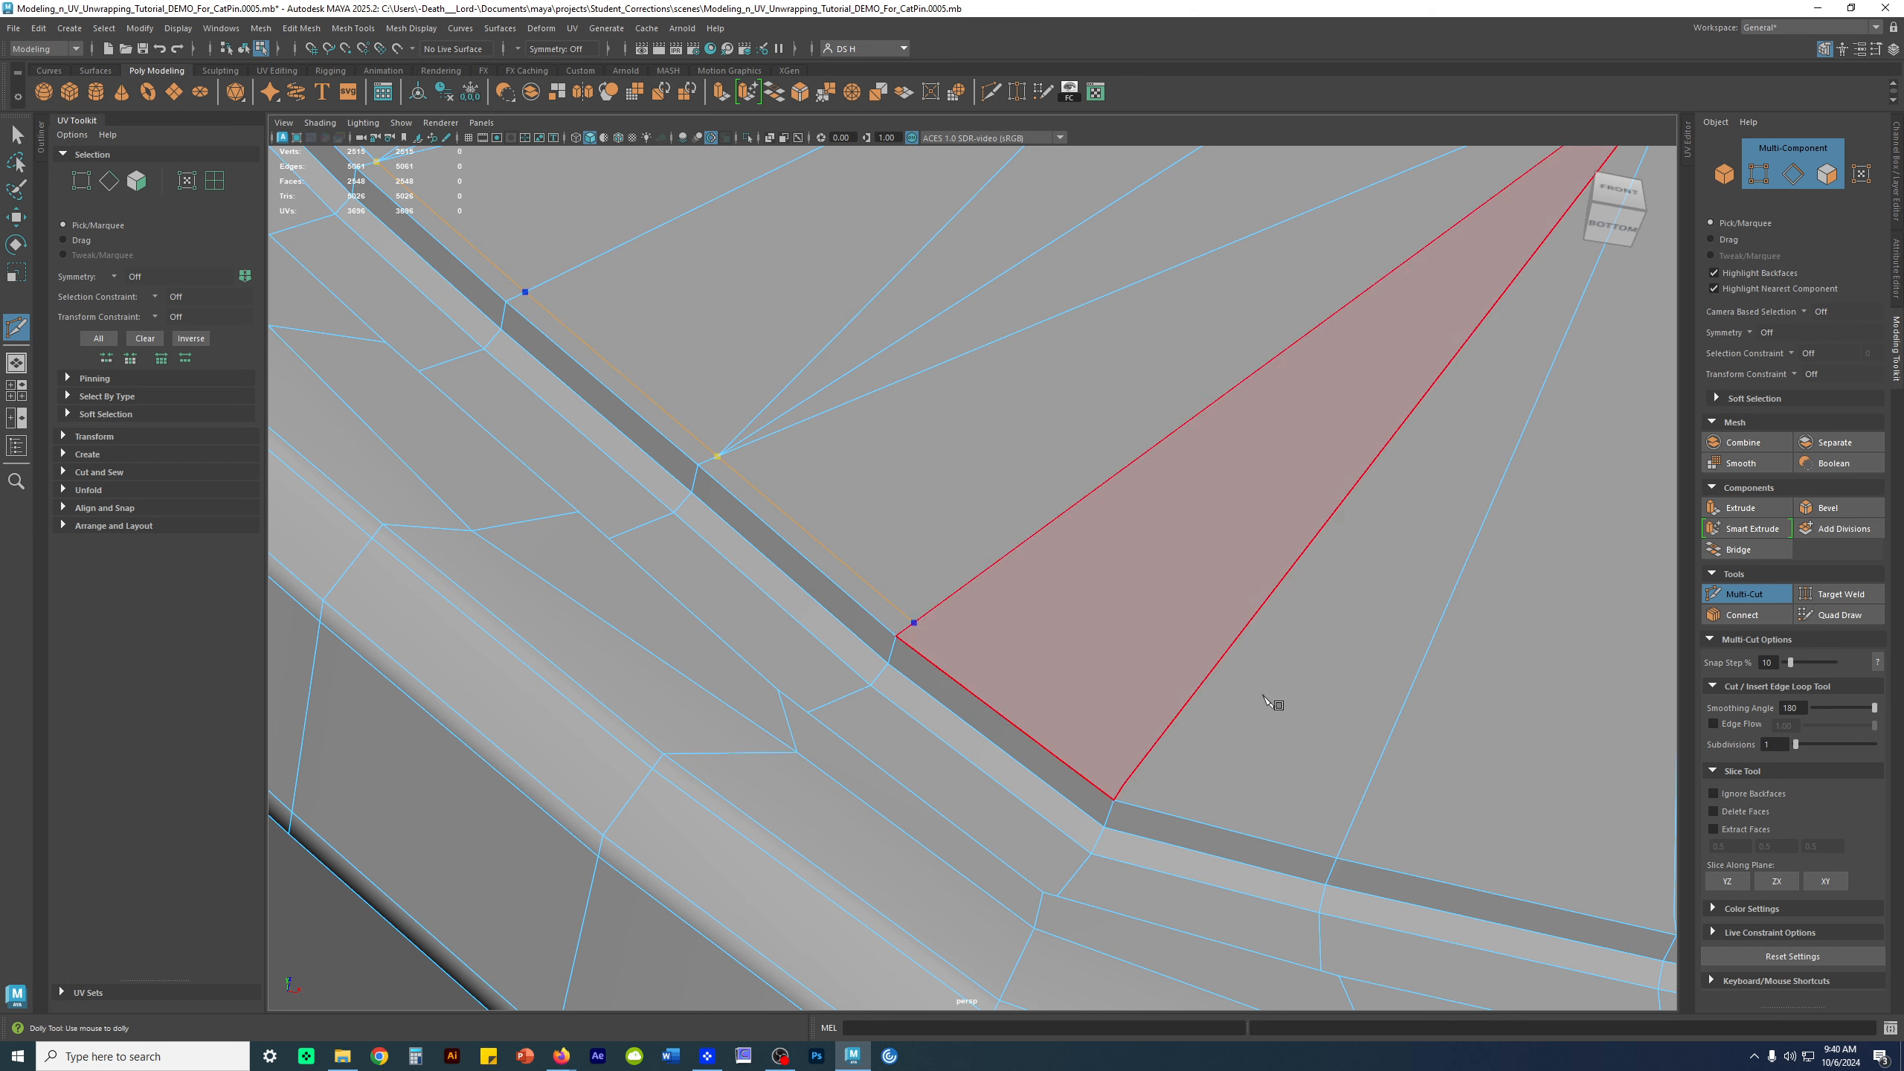
# Carry the cut around the groove's lower corner, across the first two edges of the bottom section, and complete it
pyautogui.click(1162, 811)
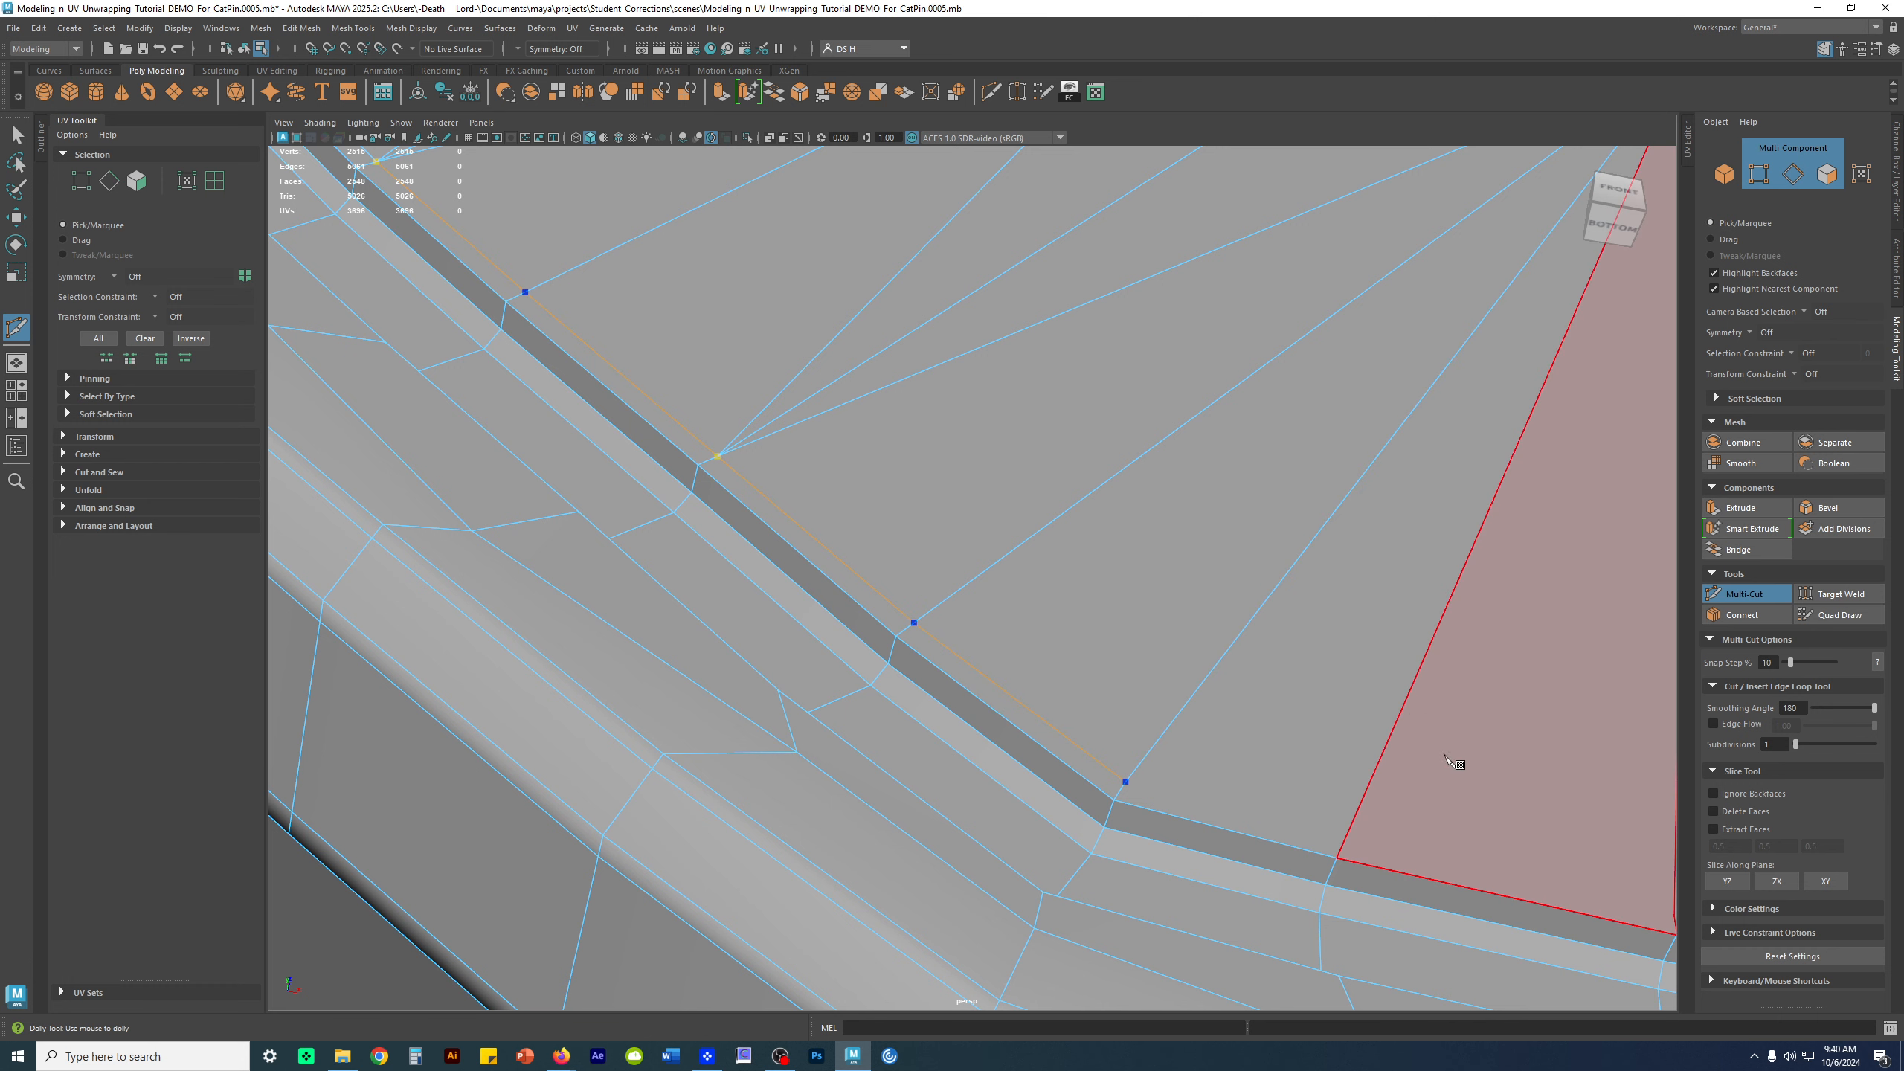
pyautogui.click(1390, 856)
pyautogui.keyDown('alt'); pyautogui.moveTo(1420, 843); pyautogui.dragTo(935, 743, button='right'); pyautogui.keyUp('alt')
pyautogui.keyDown('alt'); pyautogui.moveTo(935, 744); pyautogui.dragTo(919, 836); pyautogui.keyUp('alt')
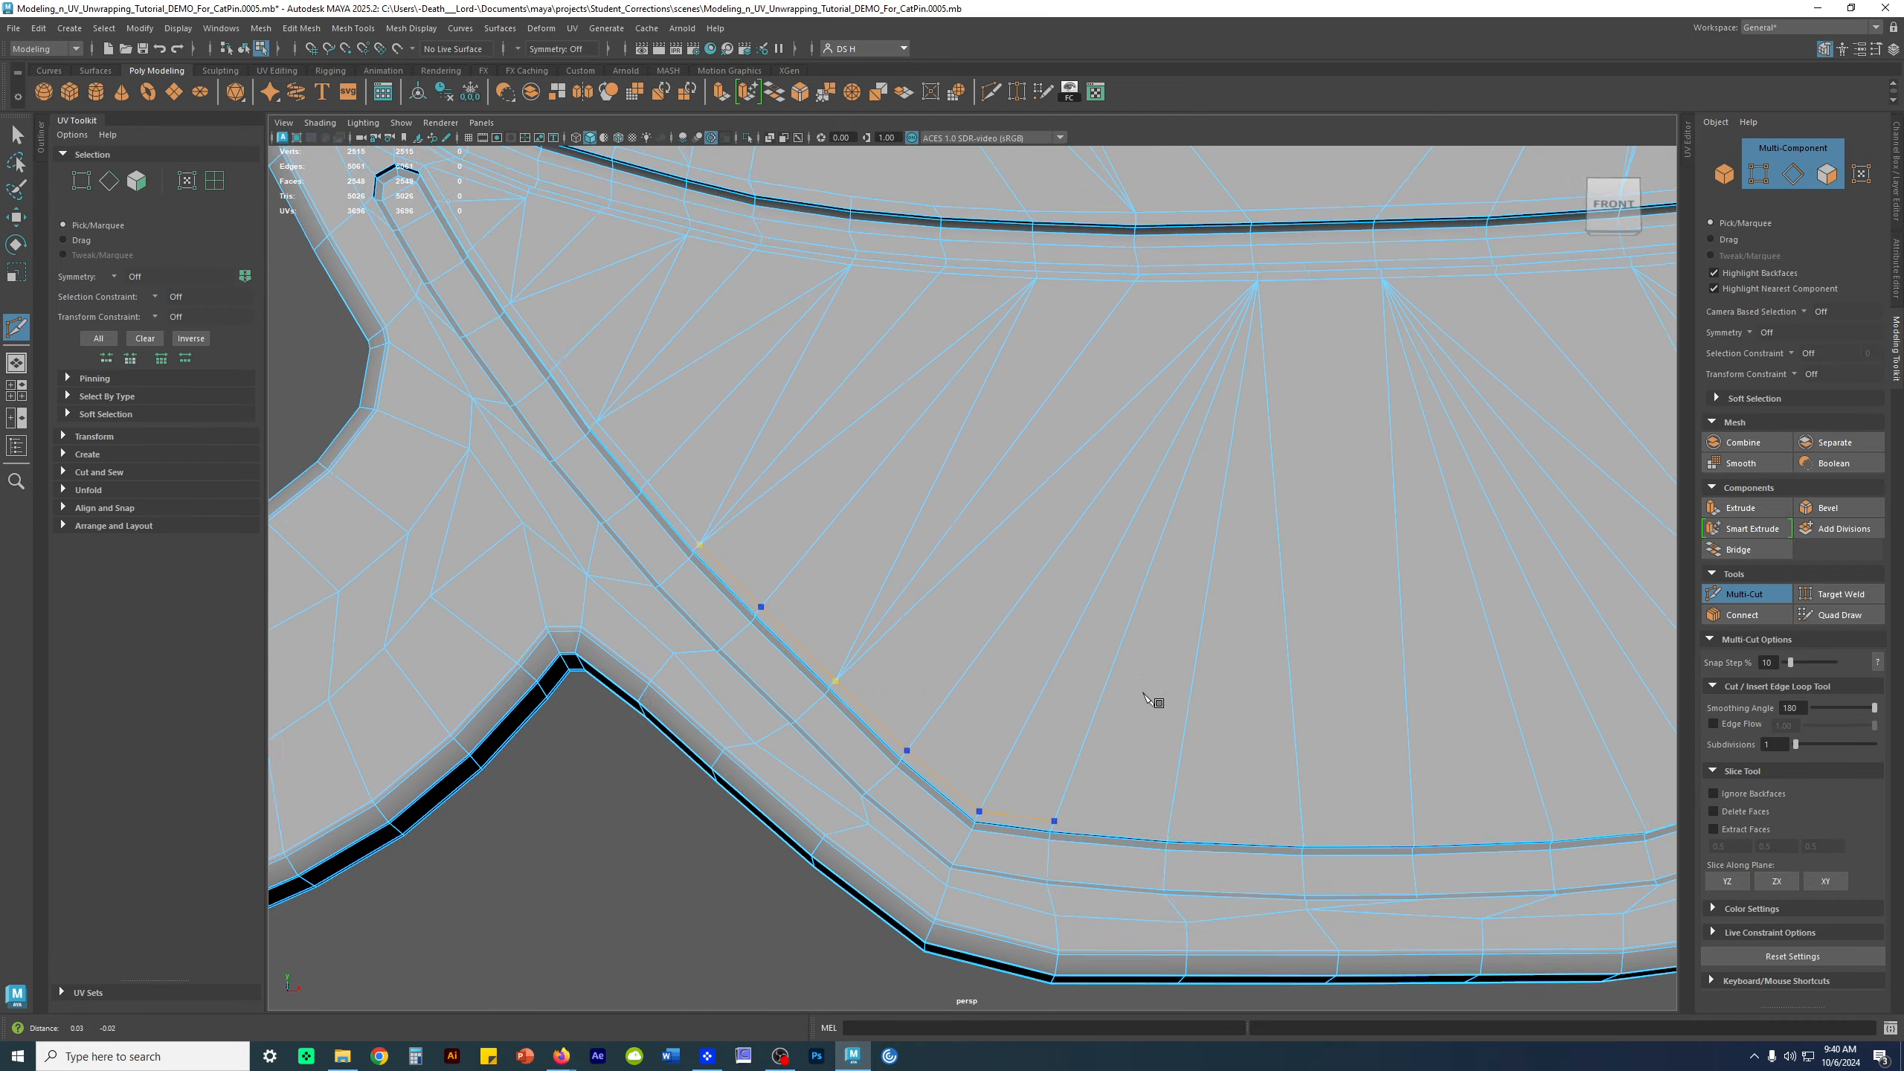
pyautogui.keyDown('alt'); pyautogui.moveTo(1150, 699); pyautogui.dragTo(958, 480, button='middle'); pyautogui.keyUp('alt')
pyautogui.keyDown('alt'); pyautogui.moveTo(958, 480); pyautogui.dragTo(1147, 540, button='right'); pyautogui.keyUp('alt')
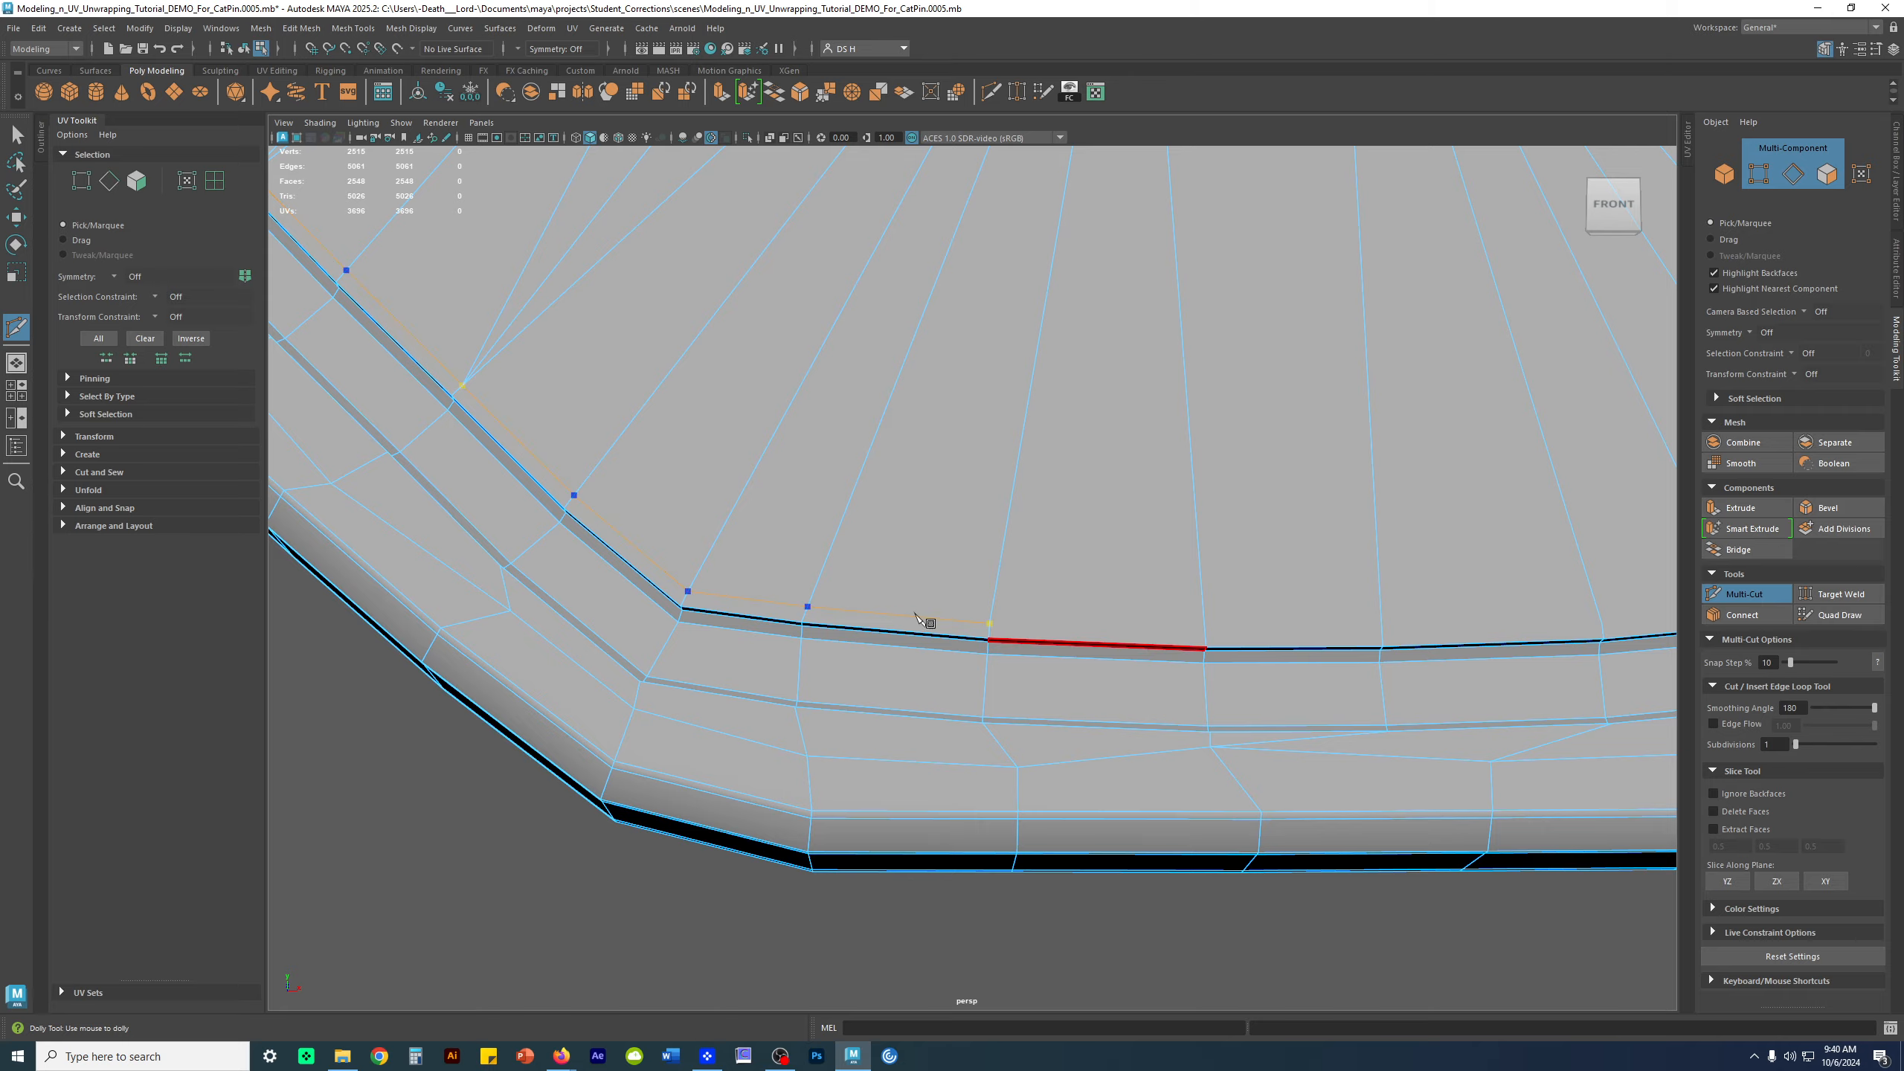
pyautogui.keyDown('alt'); pyautogui.moveTo(915, 614); pyautogui.dragTo(1237, 781, button='right'); pyautogui.keyUp('alt')
pyautogui.click(1010, 680)
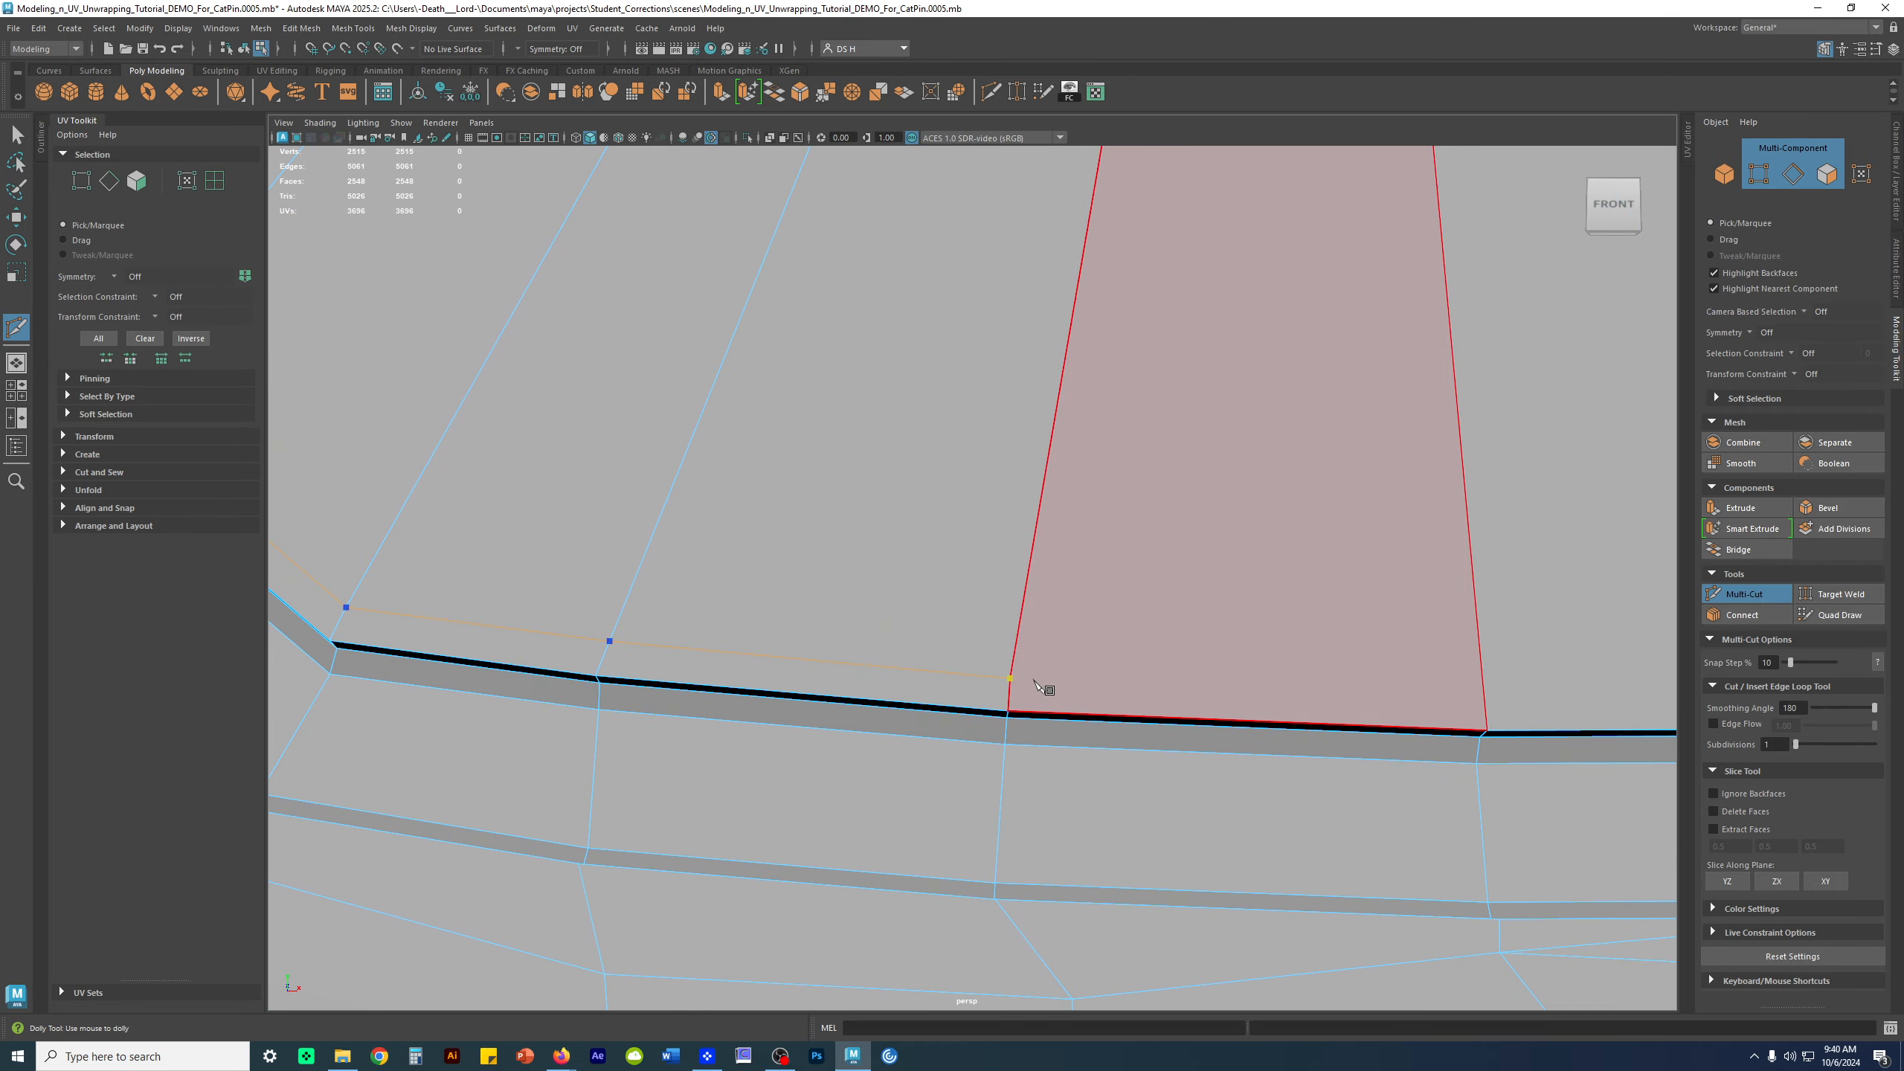
pyautogui.press('w')
# Multi-Cut the supporting edge onward from its end vertex across the next three edges above the groove's bottom section
pyautogui.keyDown('alt'); pyautogui.moveTo(1036, 681); pyautogui.dragTo(829, 609, button='right'); pyautogui.keyUp('alt')
pyautogui.keyDown('alt'); pyautogui.moveTo(828, 609); pyautogui.dragTo(963, 539); pyautogui.keyUp('alt')
pyautogui.keyDown('alt'); pyautogui.moveTo(962, 538); pyautogui.dragTo(942, 420, button='right'); pyautogui.keyUp('alt')
pyautogui.keyDown('alt'); pyautogui.moveTo(943, 421); pyautogui.dragTo(1081, 460, button='middle'); pyautogui.keyUp('alt')
pyautogui.keyDown('alt'); pyautogui.moveTo(1080, 460); pyautogui.dragTo(1010, 415); pyautogui.keyUp('alt')
pyautogui.keyDown('alt'); pyautogui.moveTo(1059, 380); pyautogui.dragTo(916, 388, button='middle'); pyautogui.keyUp('alt')
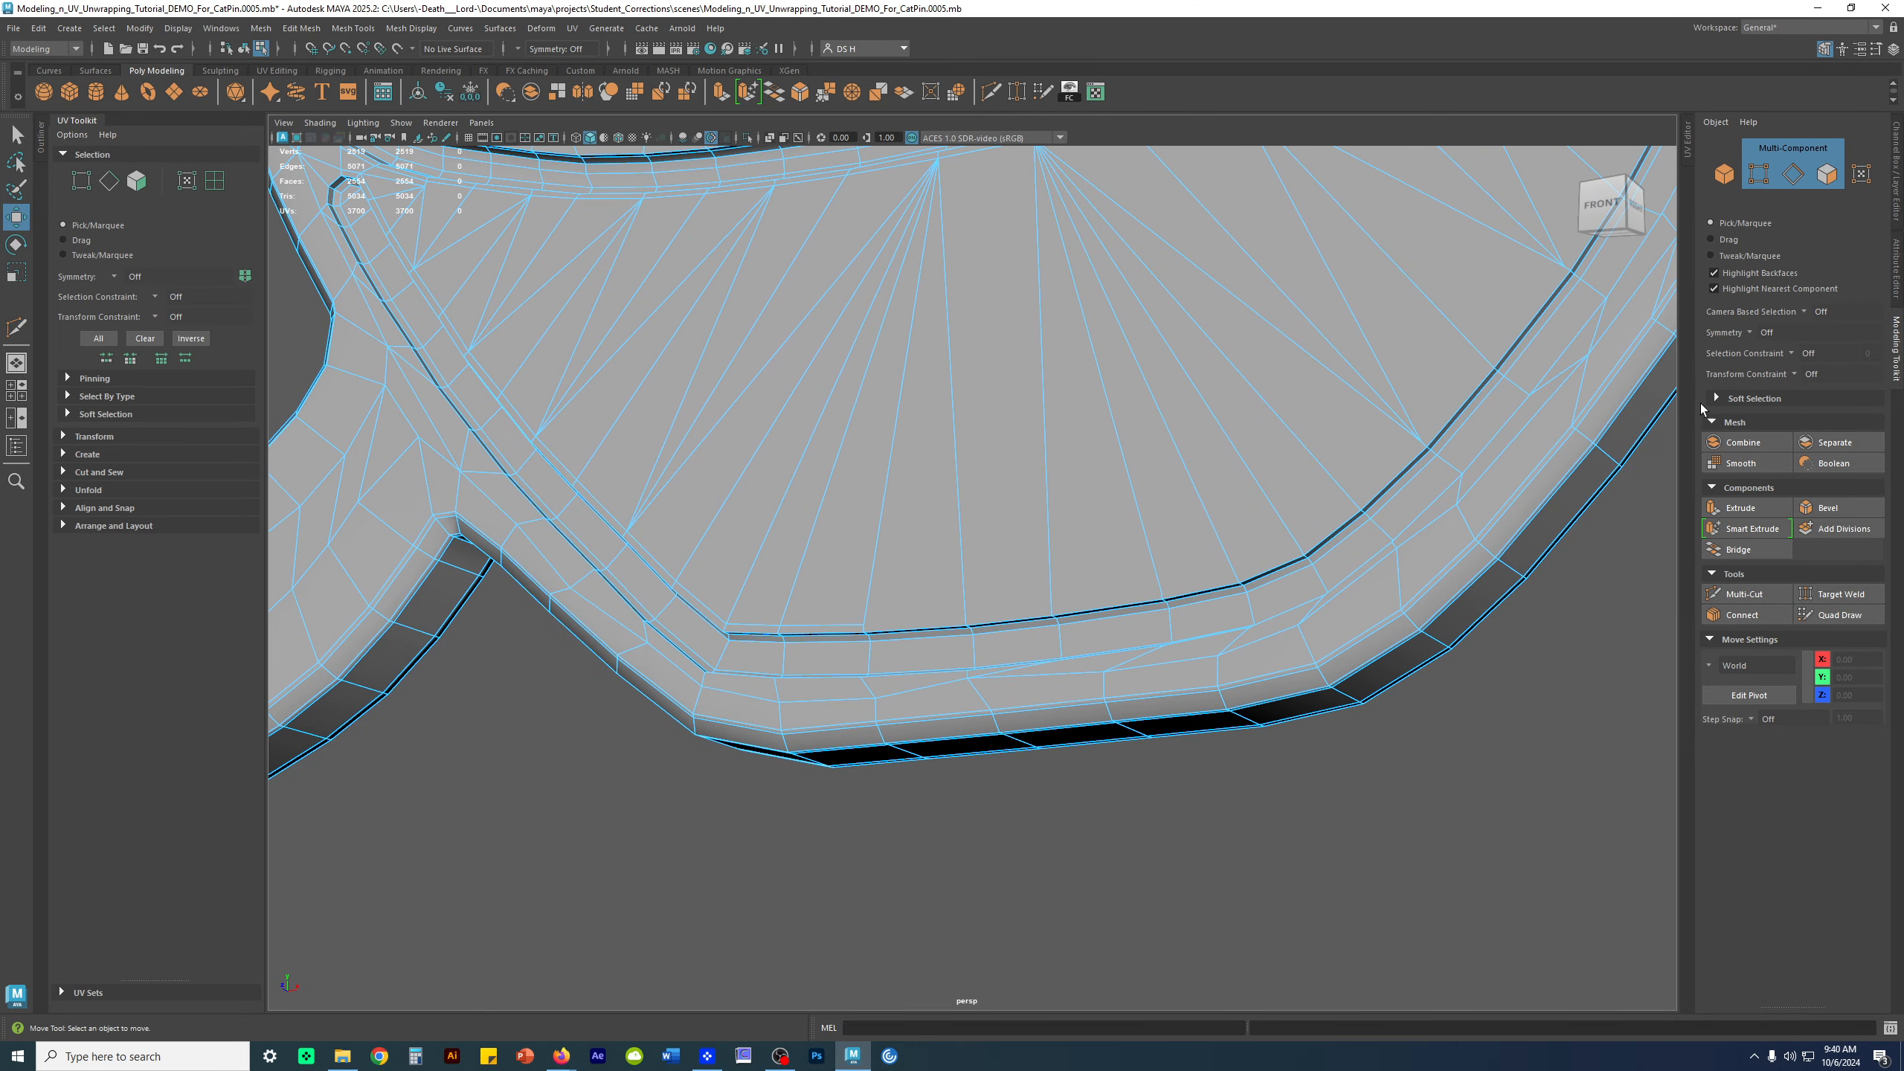
pyautogui.keyDown('alt'); pyautogui.moveTo(792, 324); pyautogui.dragTo(1077, 402, button='right'); pyautogui.keyUp('alt')
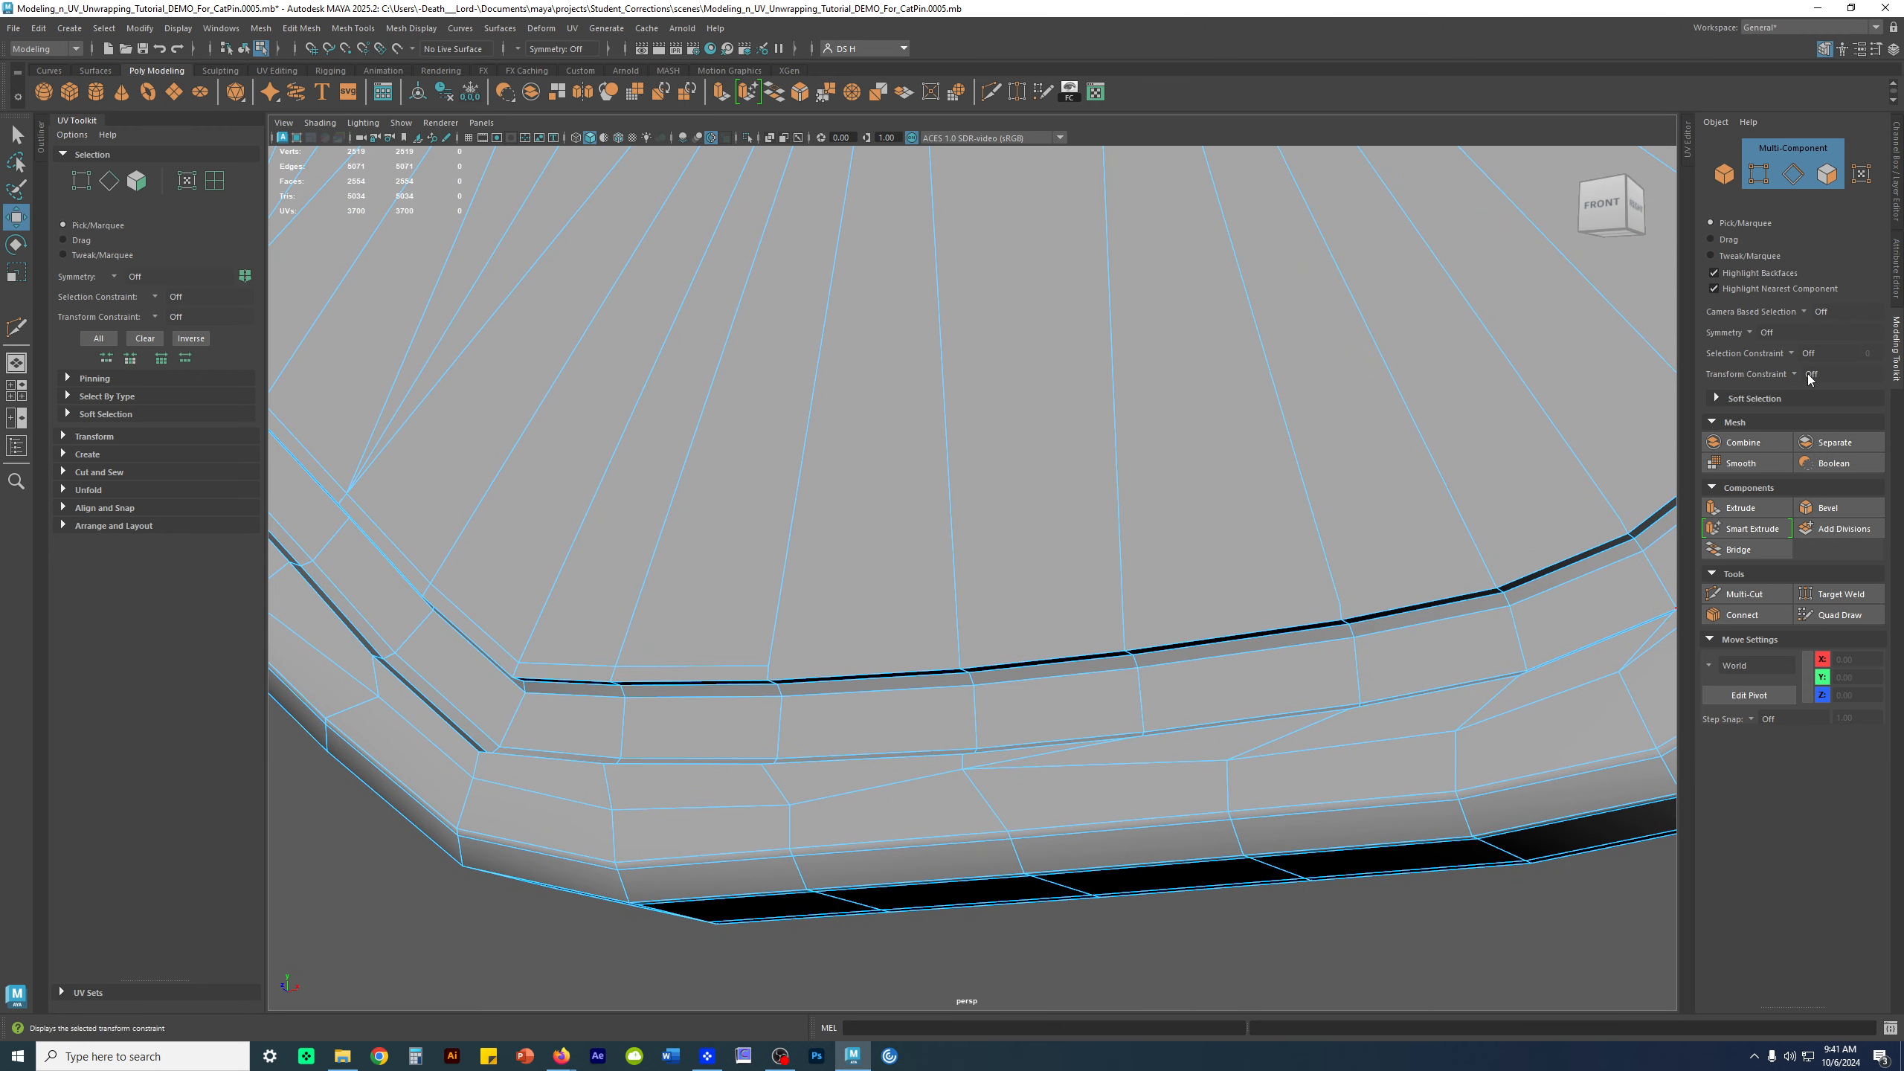
pyautogui.keyDown('alt'); pyautogui.moveTo(830, 447); pyautogui.dragTo(788, 365, button='middle'); pyautogui.keyUp('alt')
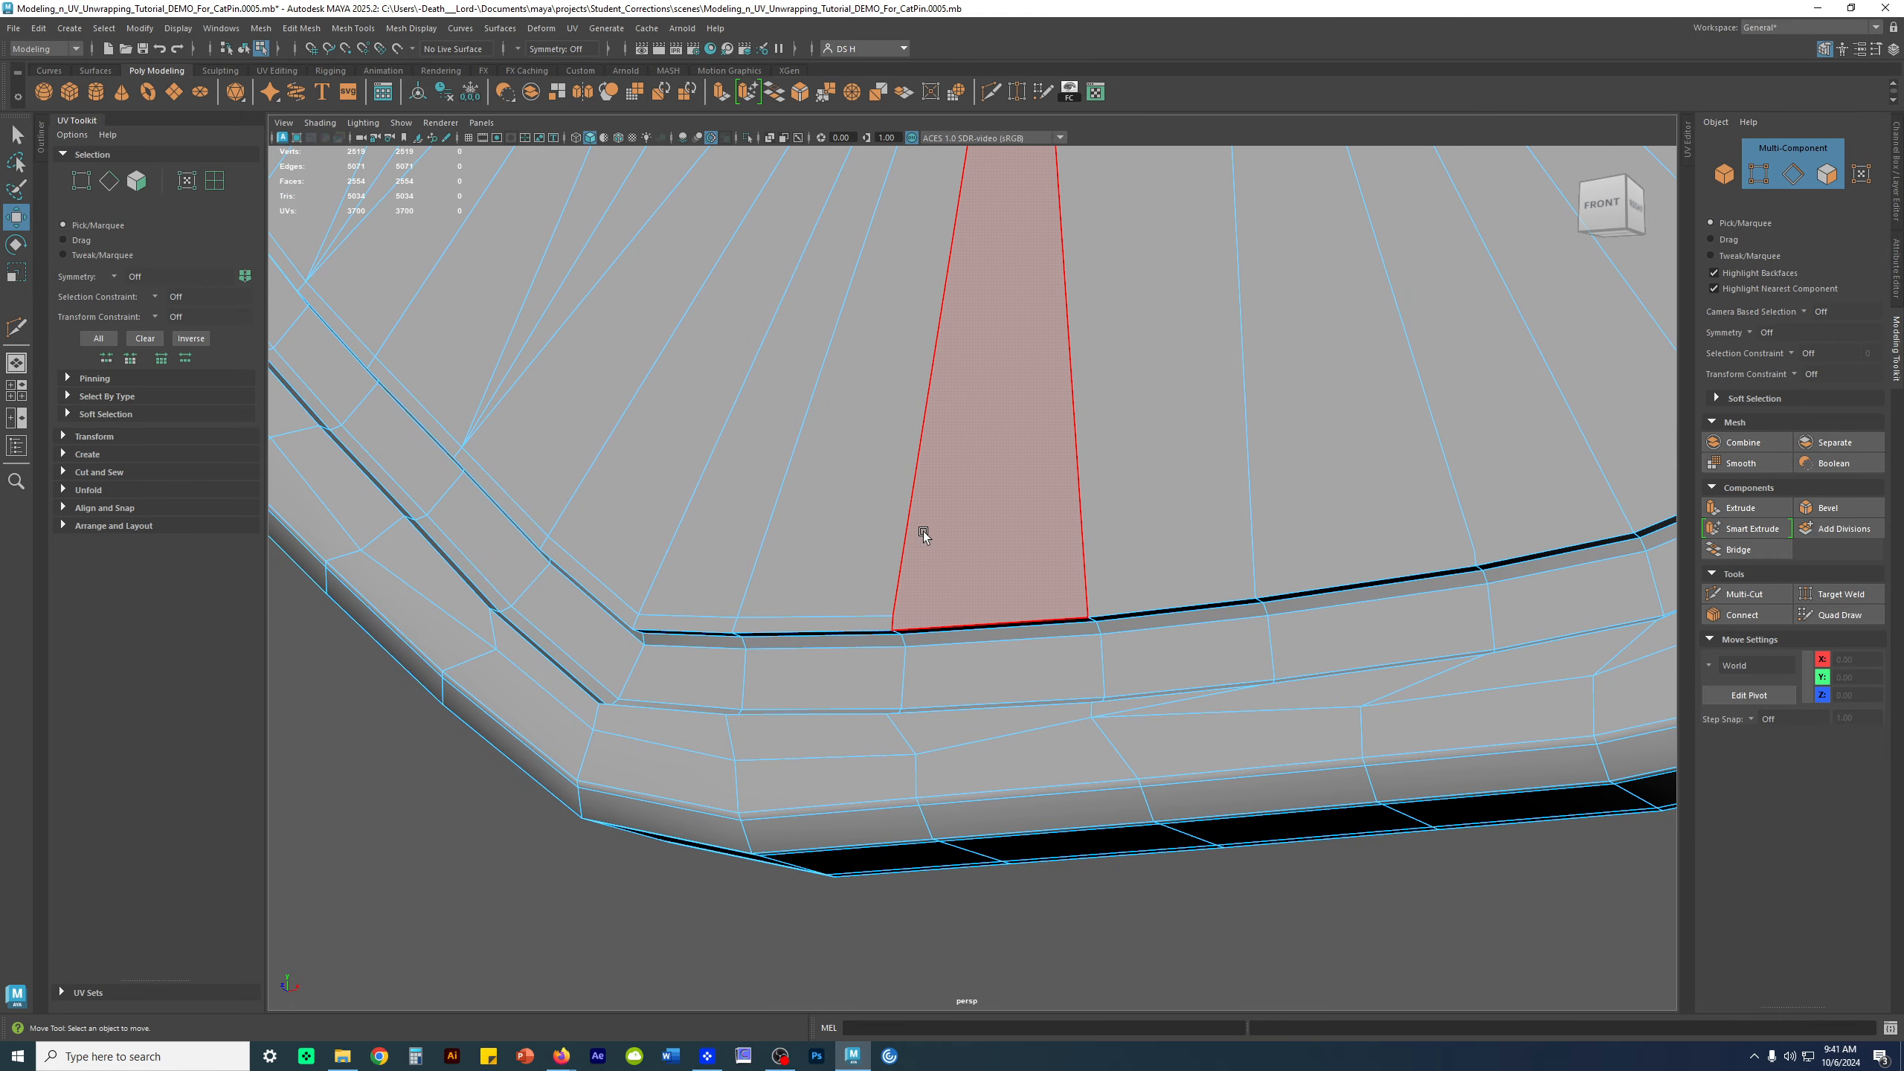
pyautogui.hotkey('ctrl', 'shift', 'x')
pyautogui.keyDown('alt'); pyautogui.moveTo(890, 413); pyautogui.dragTo(979, 452, button='right'); pyautogui.keyUp('alt')
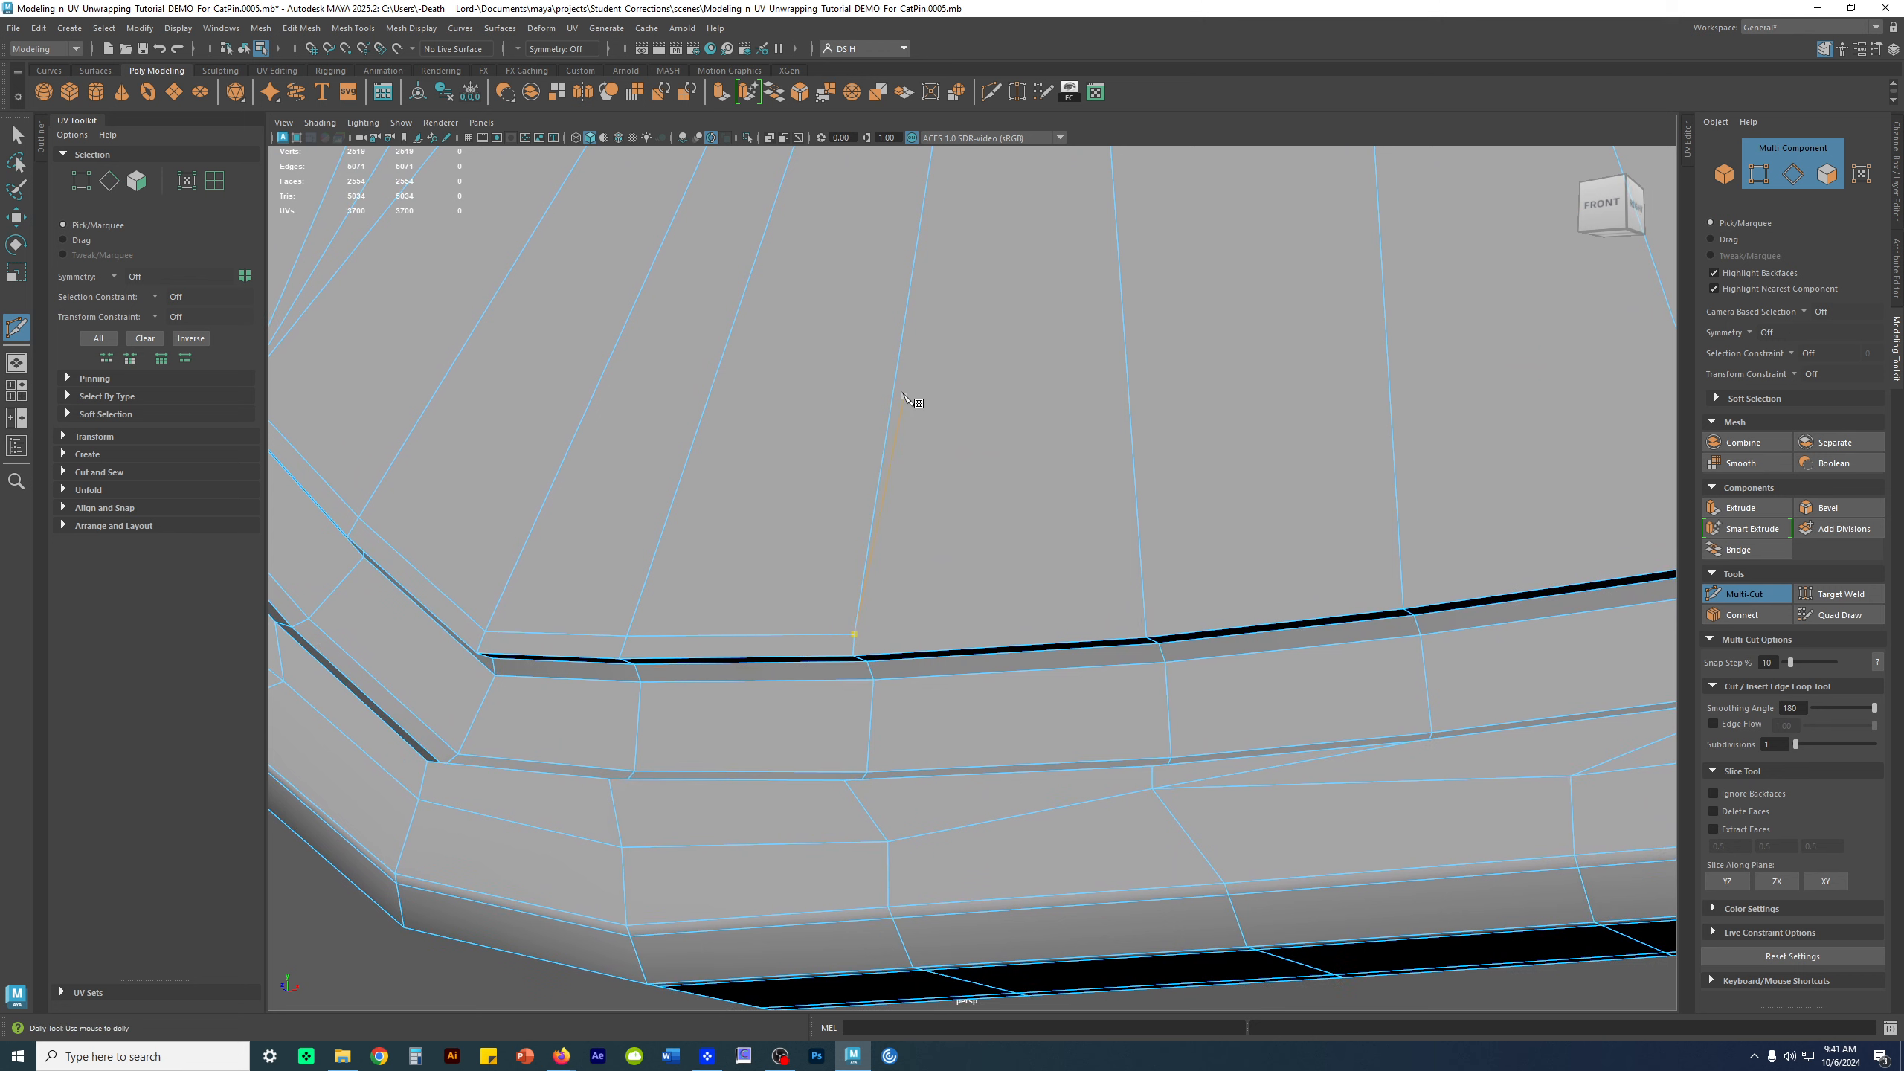
pyautogui.click(896, 379)
pyautogui.click(855, 634)
pyautogui.click(1145, 613)
pyautogui.keyDown('alt'); pyautogui.moveTo(1267, 623); pyautogui.dragTo(1126, 609, button='middle'); pyautogui.keyUp('alt')
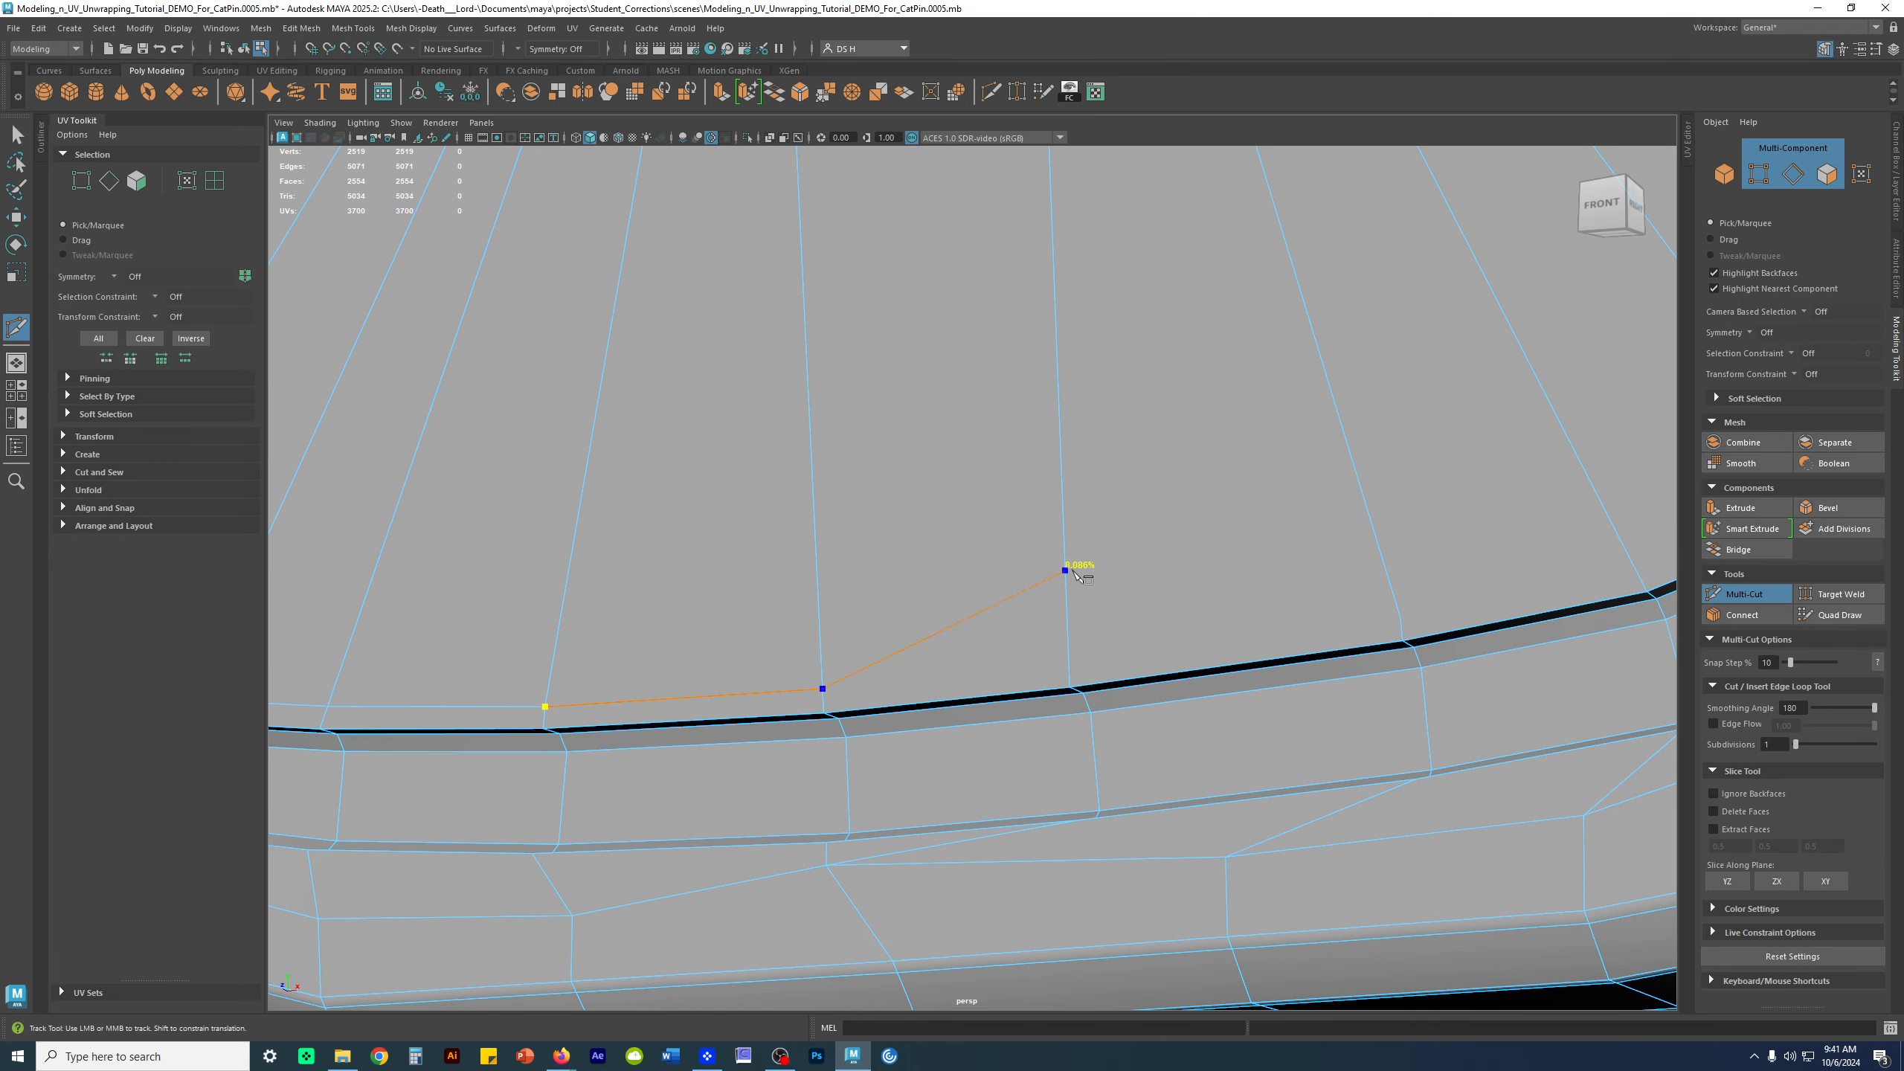
pyautogui.click(1069, 664)
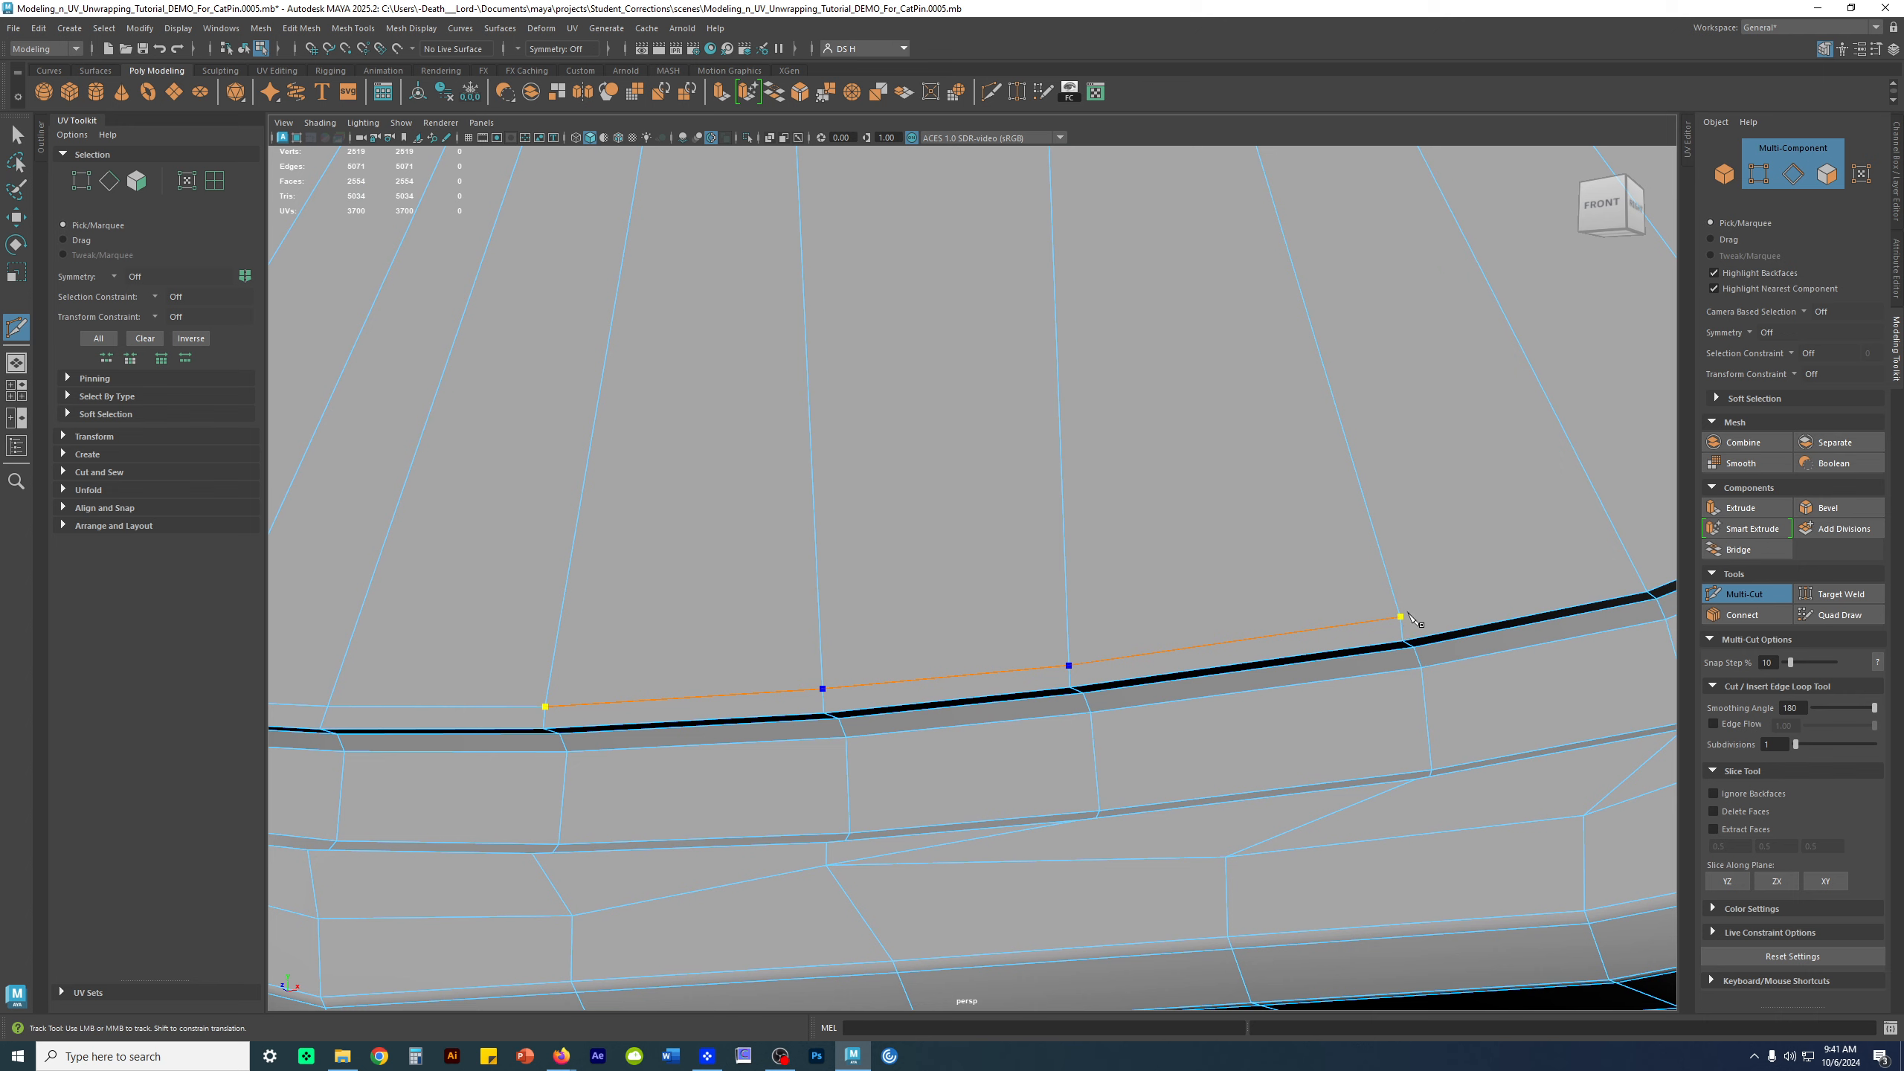
pyautogui.press('w')
pyautogui.keyDown('alt'); pyautogui.moveTo(1525, 555); pyautogui.dragTo(1110, 435, button='right'); pyautogui.keyUp('alt')
pyautogui.keyDown('alt'); pyautogui.moveTo(1110, 435); pyautogui.dragTo(939, 556, button='middle'); pyautogui.keyUp('alt')
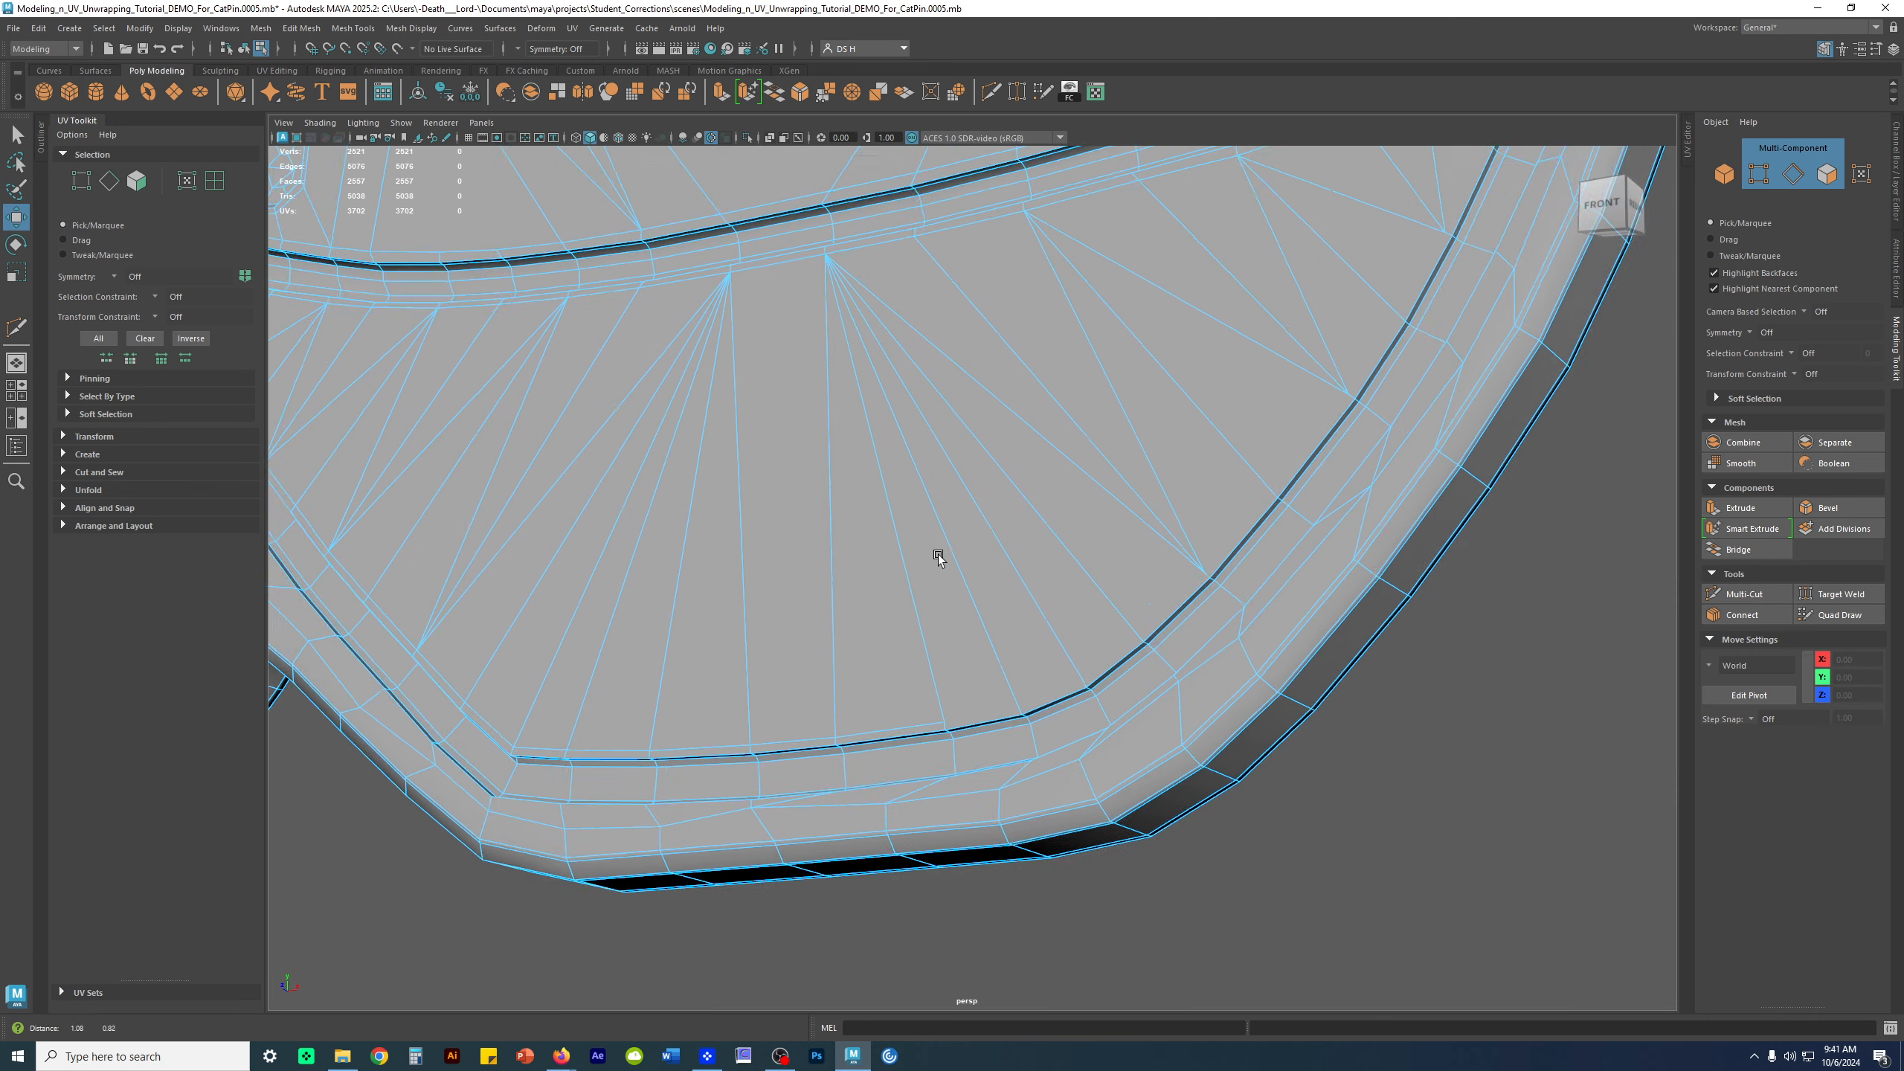
# Multi-Cut the supporting edge from its end vertex across the next two edges where the groove's bottom section curves upward
pyautogui.keyDown('alt'); pyautogui.moveTo(940, 556); pyautogui.dragTo(1117, 604, button='right'); pyautogui.keyUp('alt')
pyautogui.keyDown('alt'); pyautogui.moveTo(1117, 604); pyautogui.dragTo(1113, 557); pyautogui.keyUp('alt')
pyautogui.keyDown('alt'); pyautogui.moveTo(780, 540); pyautogui.dragTo(881, 559, button='right'); pyautogui.keyUp('alt')
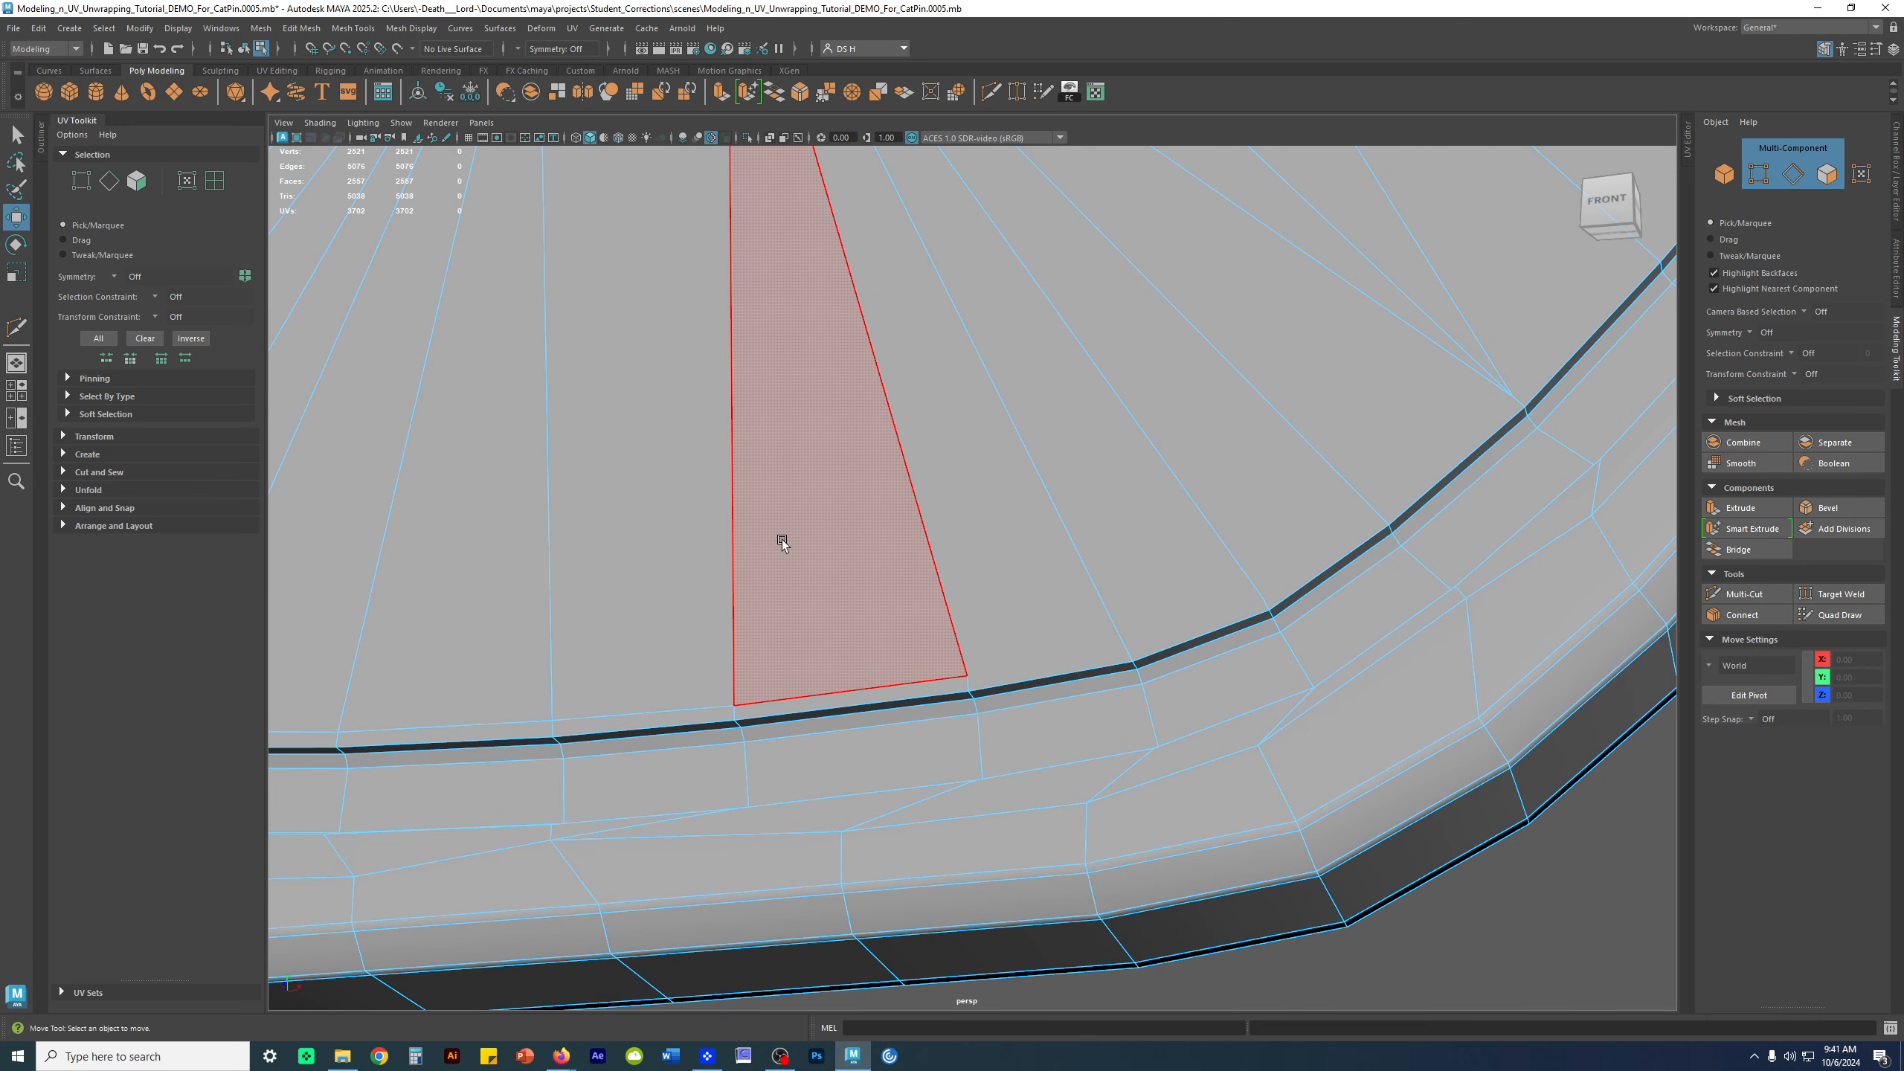
pyautogui.hotkey('ctrl', 'shift', 'x')
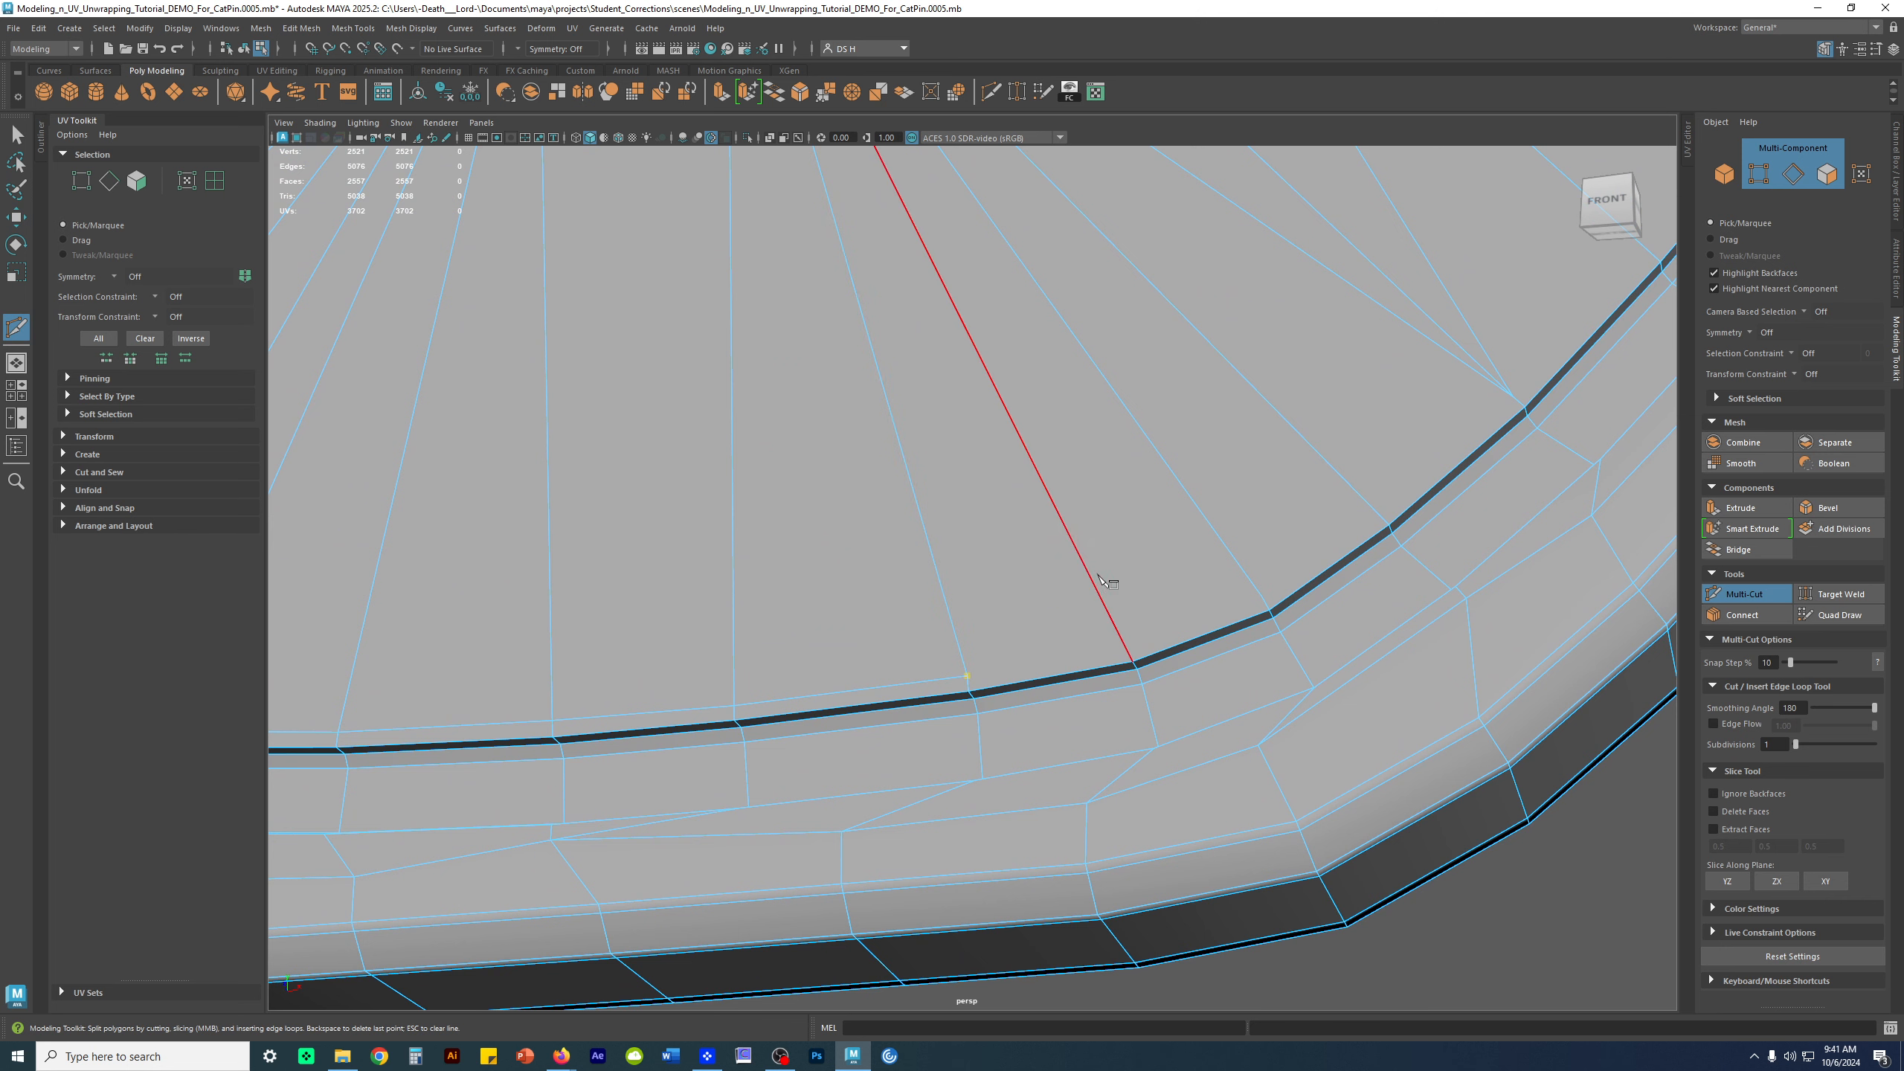
pyautogui.click(1147, 634)
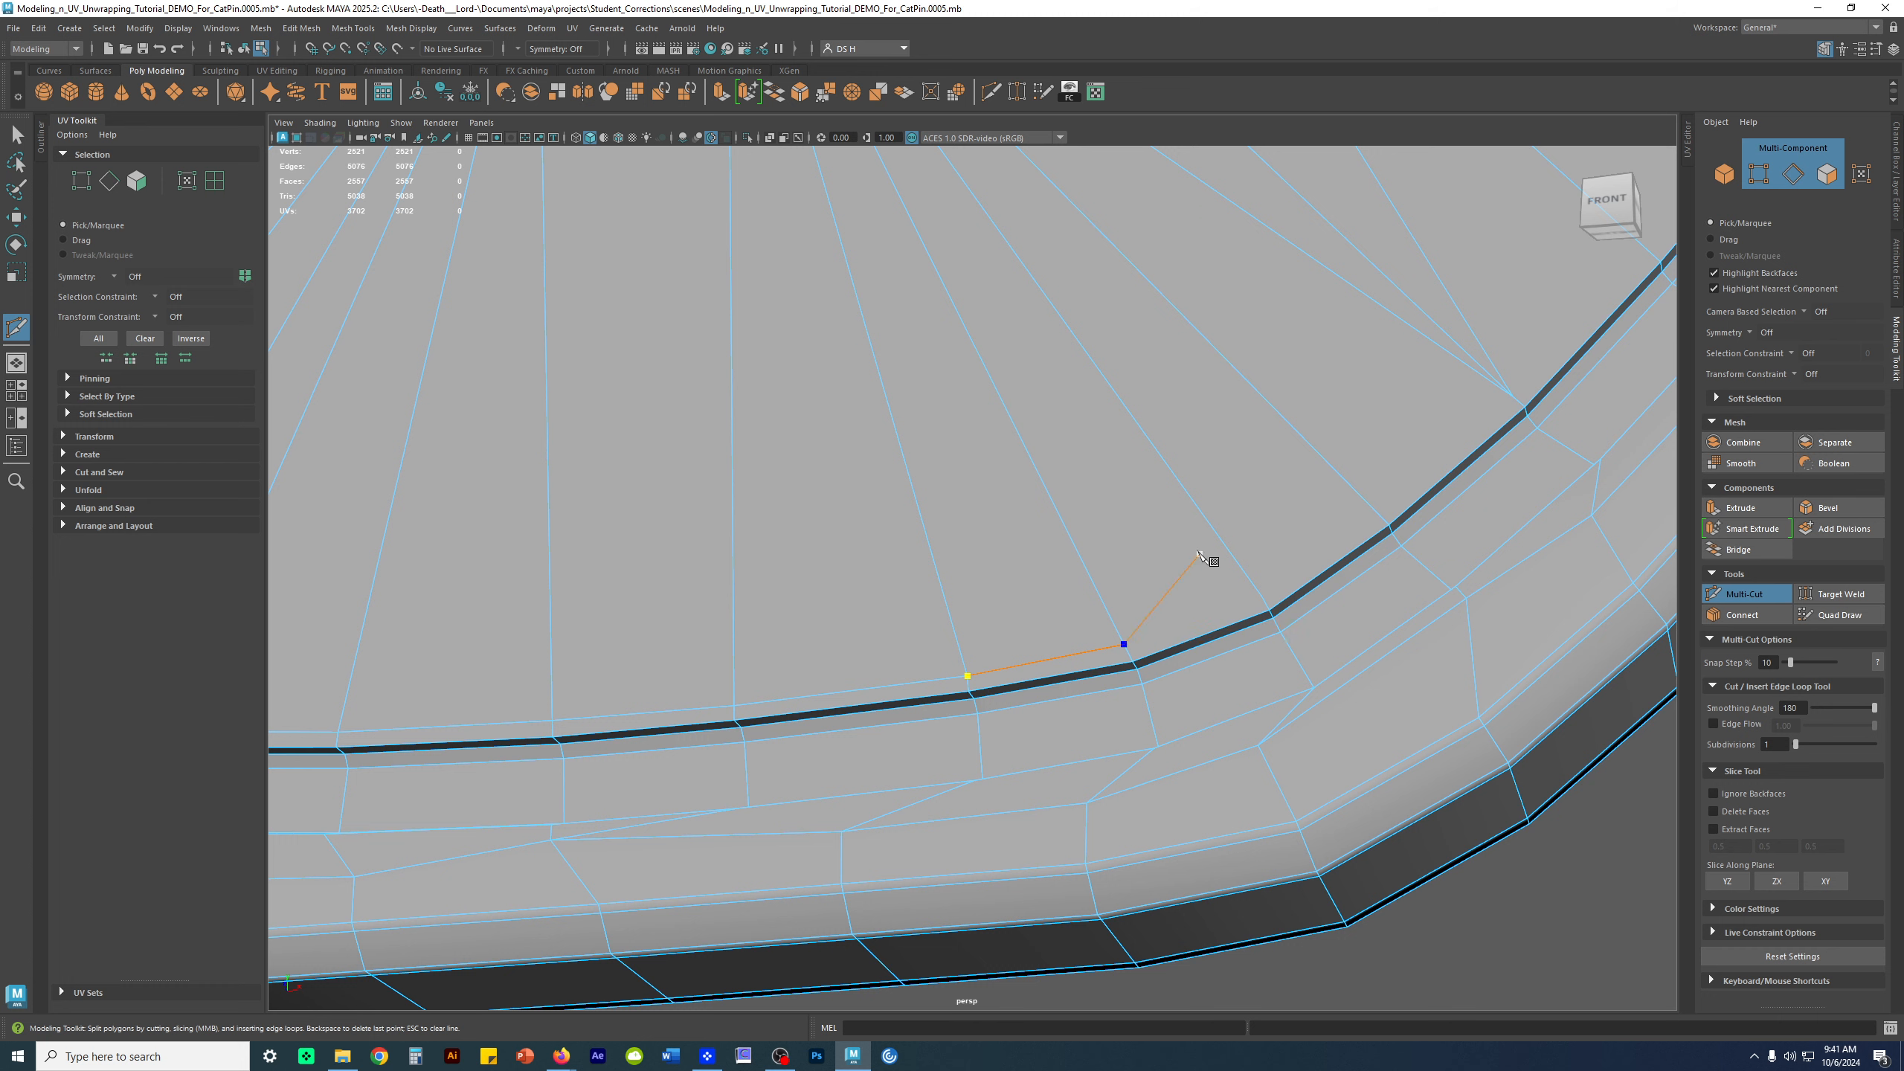
pyautogui.click(1178, 481)
pyautogui.scroll(5, 1264, 598)
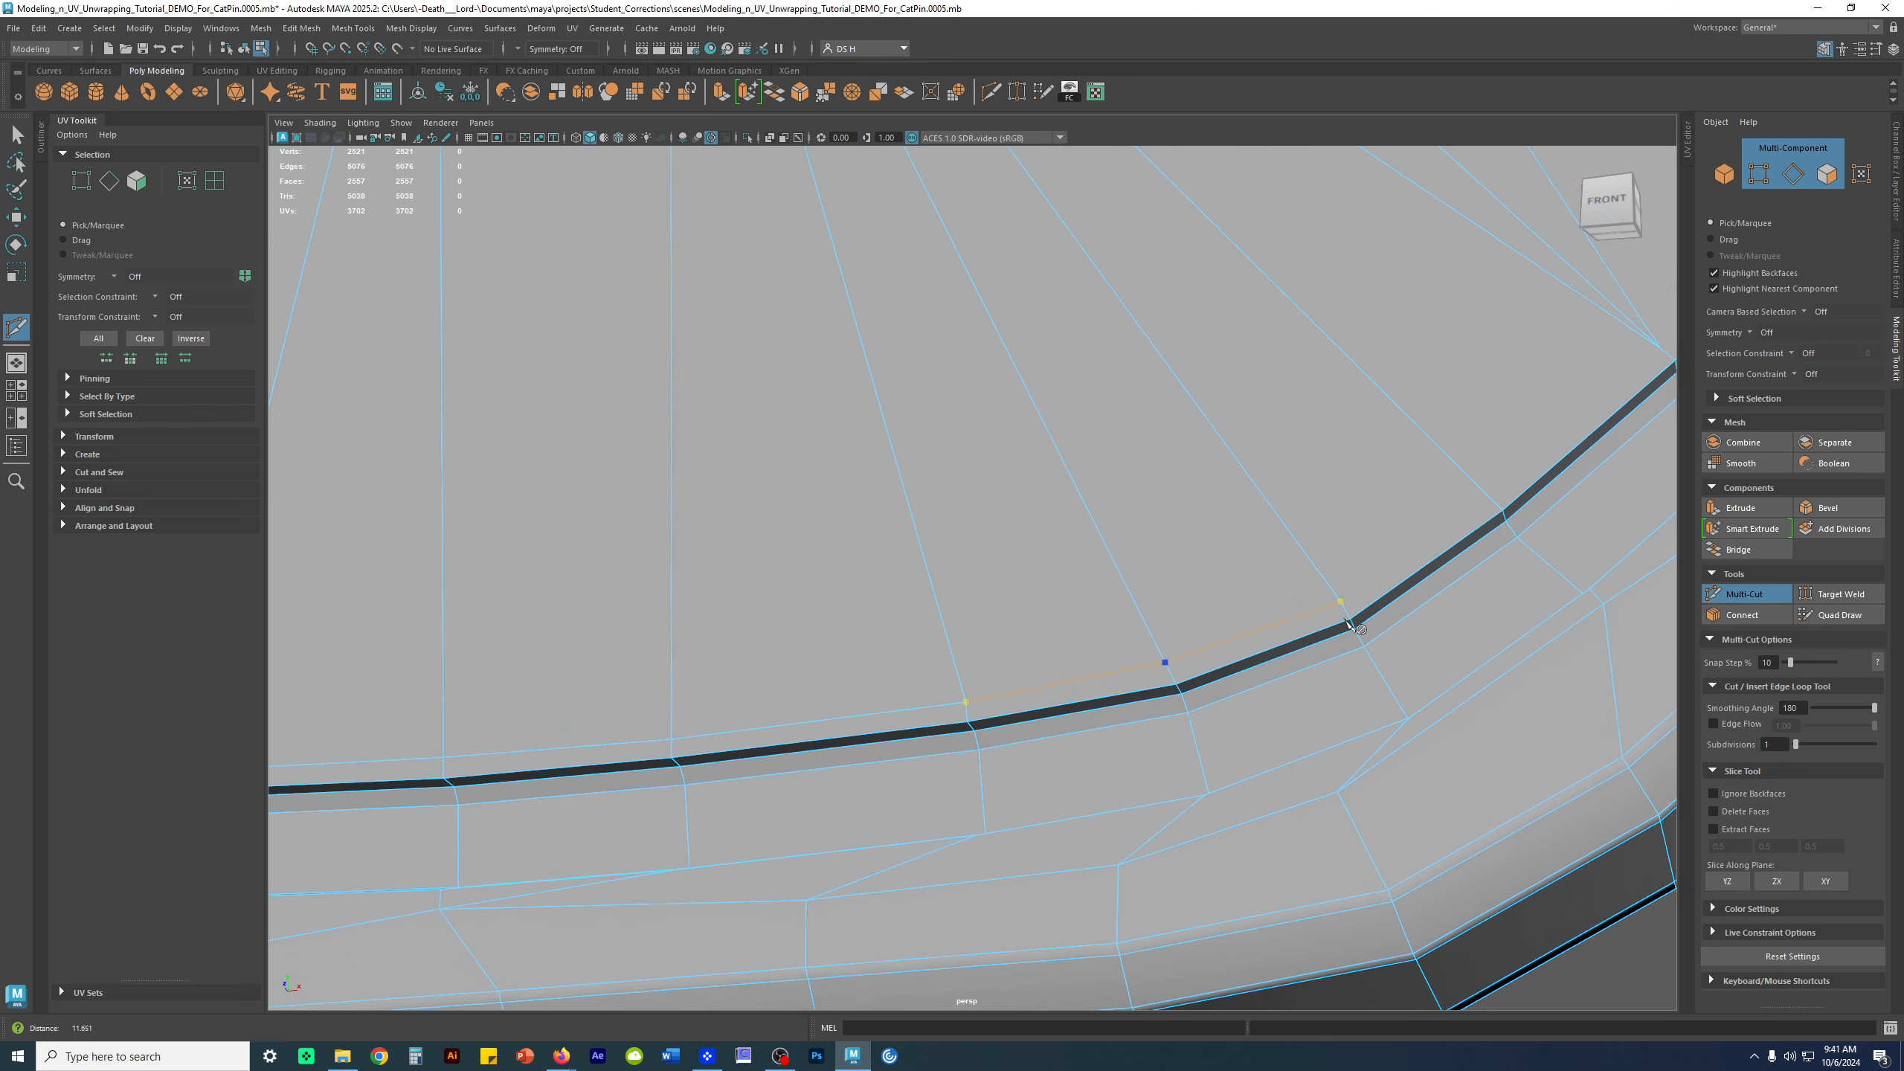
pyautogui.keyDown('alt'); pyautogui.moveTo(1559, 589); pyautogui.dragTo(1232, 565, button='middle'); pyautogui.keyUp('alt')
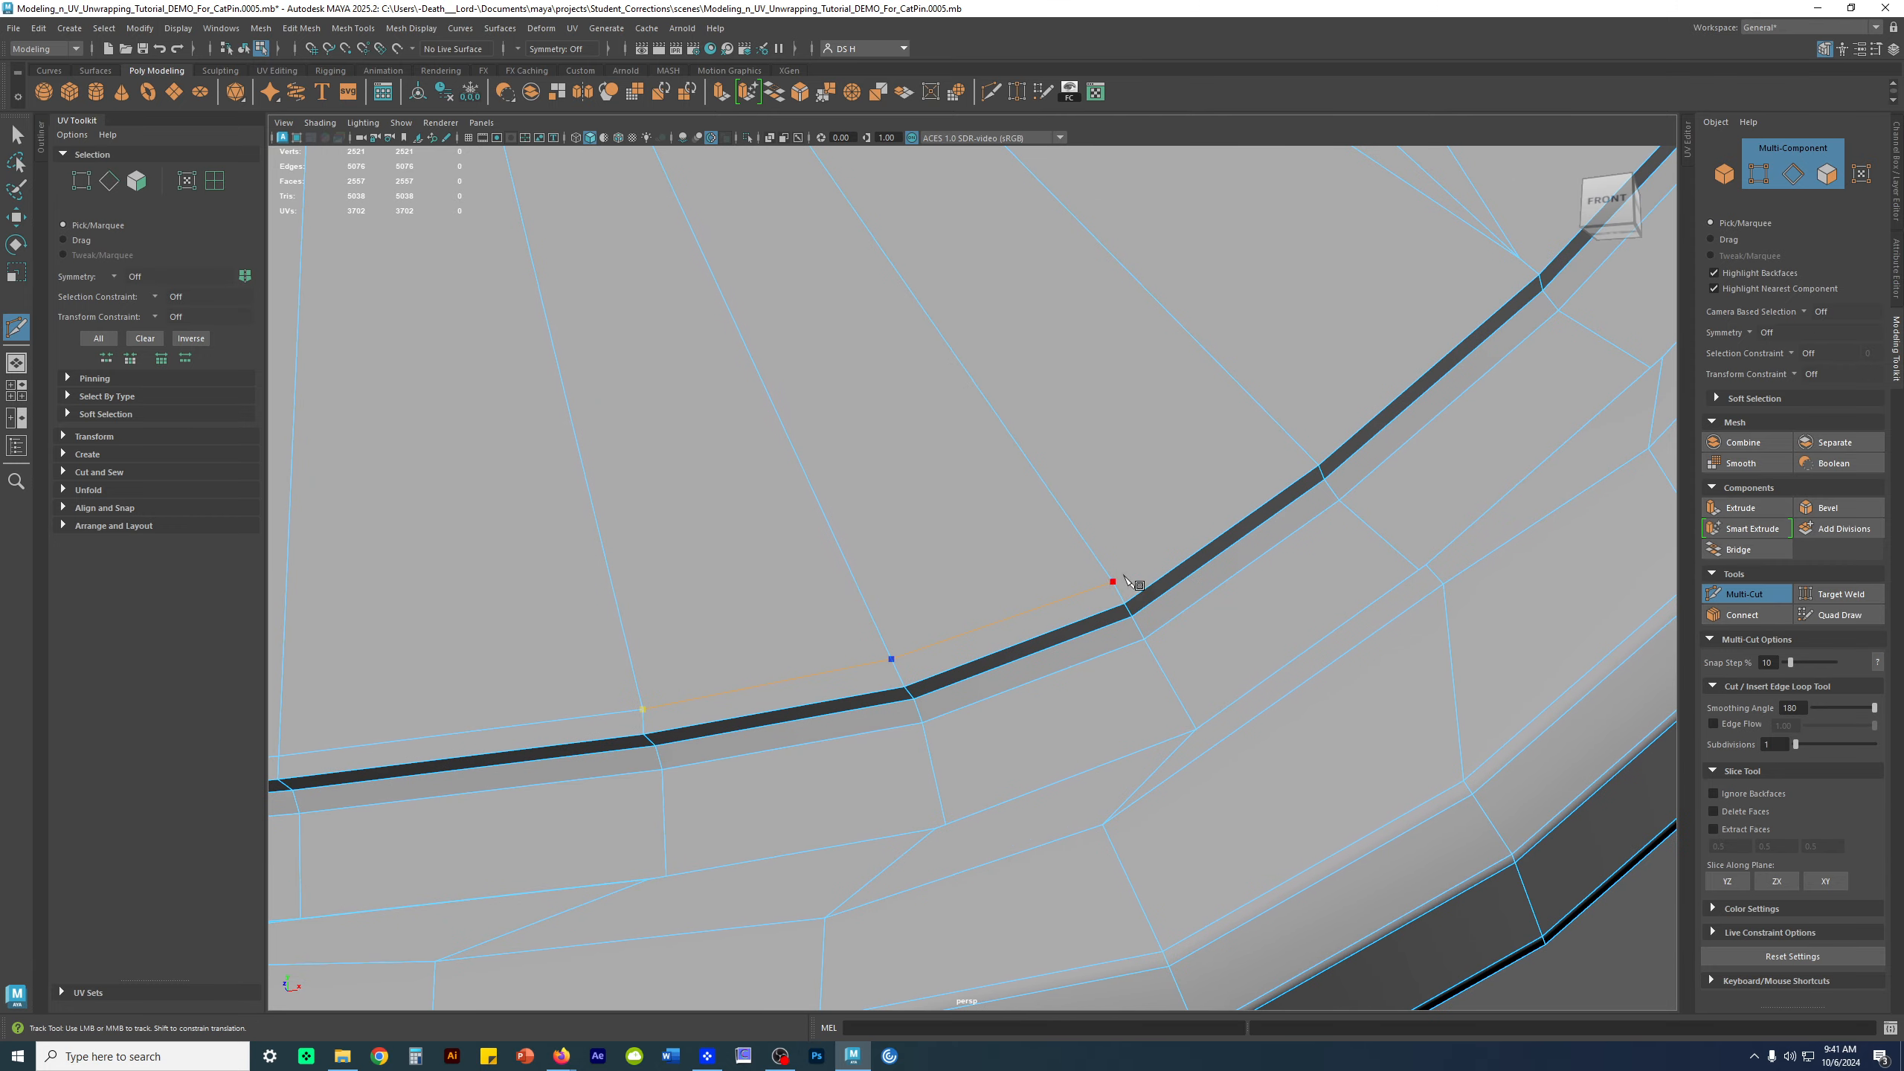
pyautogui.press('w')
# Begin another Multi-Cut at the supporting edge's end vertex and place its next point on the following edge, close to the groove rim
pyautogui.scroll(-3, 1247, 565)
pyautogui.moveTo(1138, 340); pyautogui.dragTo(667, 332, button='right')
pyautogui.keyDown('alt'); pyautogui.moveTo(1331, 562); pyautogui.dragTo(1031, 679); pyautogui.keyUp('alt')
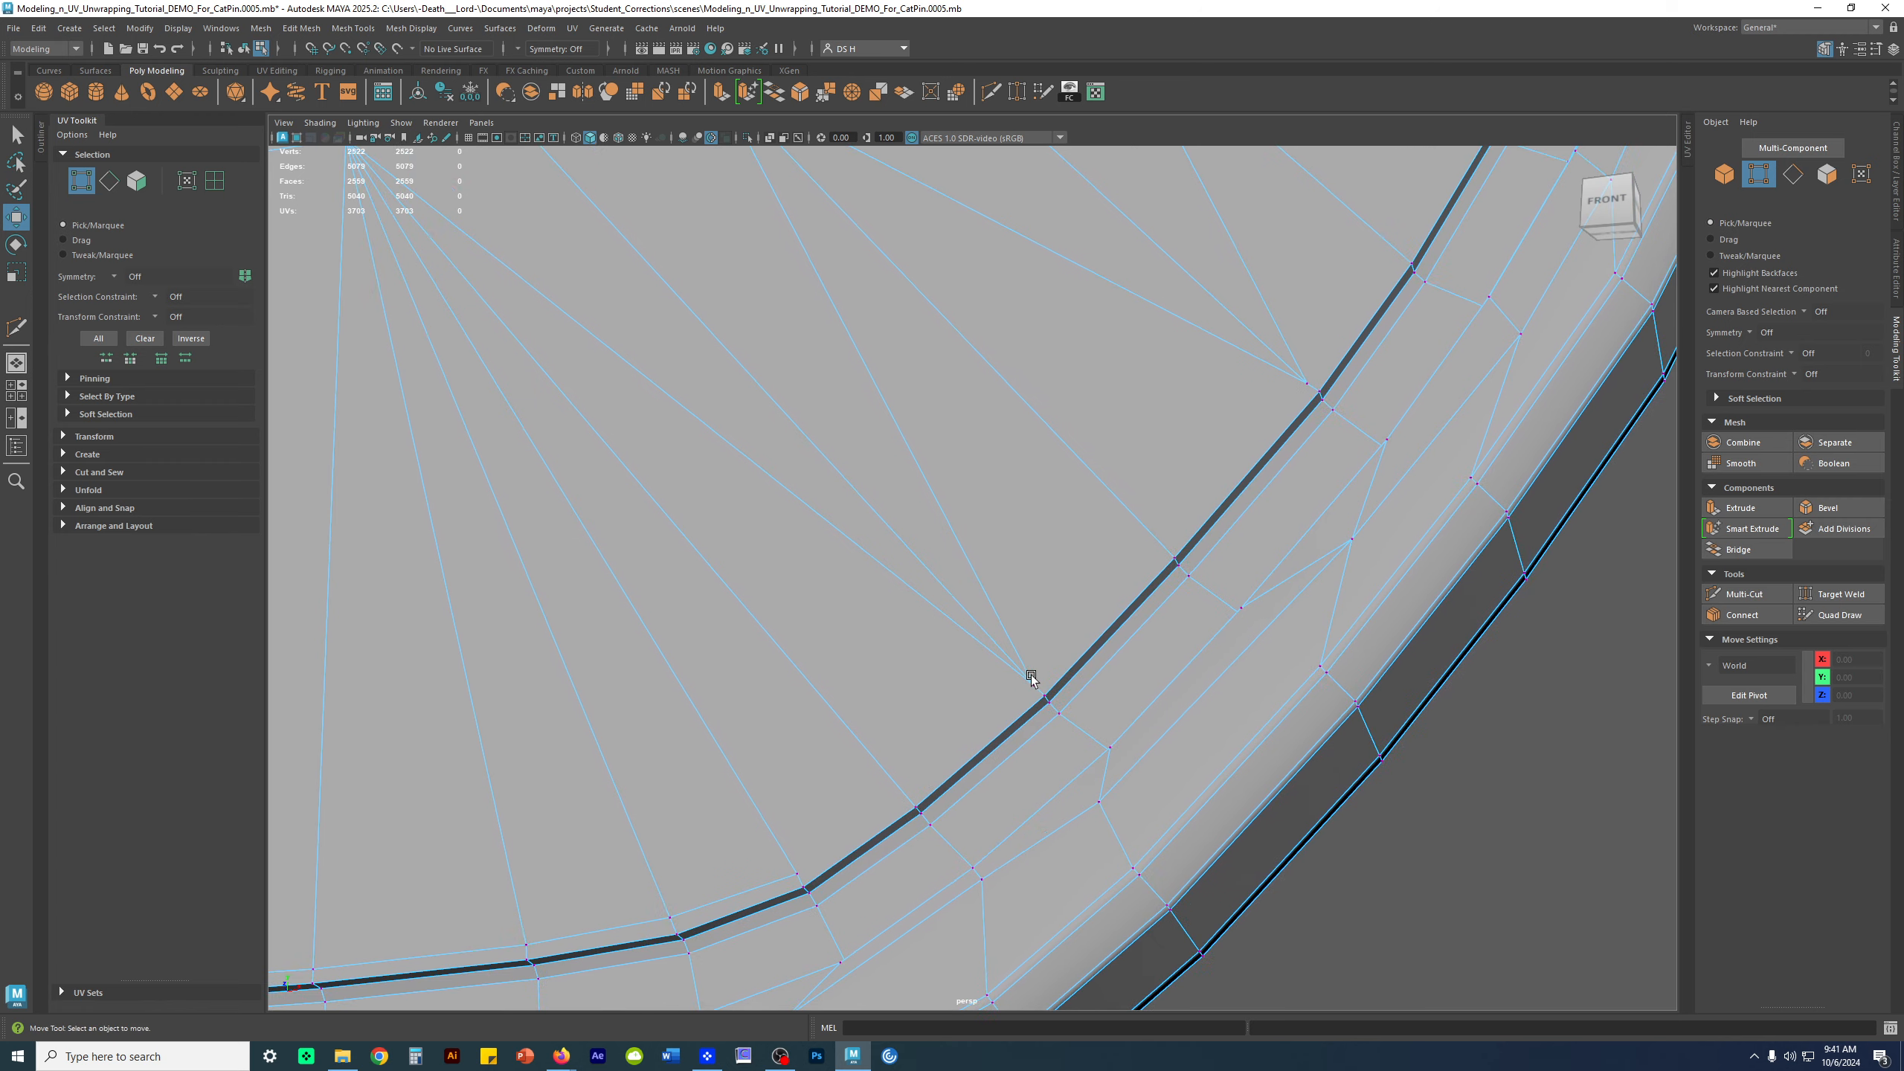
pyautogui.keyDown('alt'); pyautogui.moveTo(1368, 324); pyautogui.dragTo(1046, 800); pyautogui.keyUp('alt')
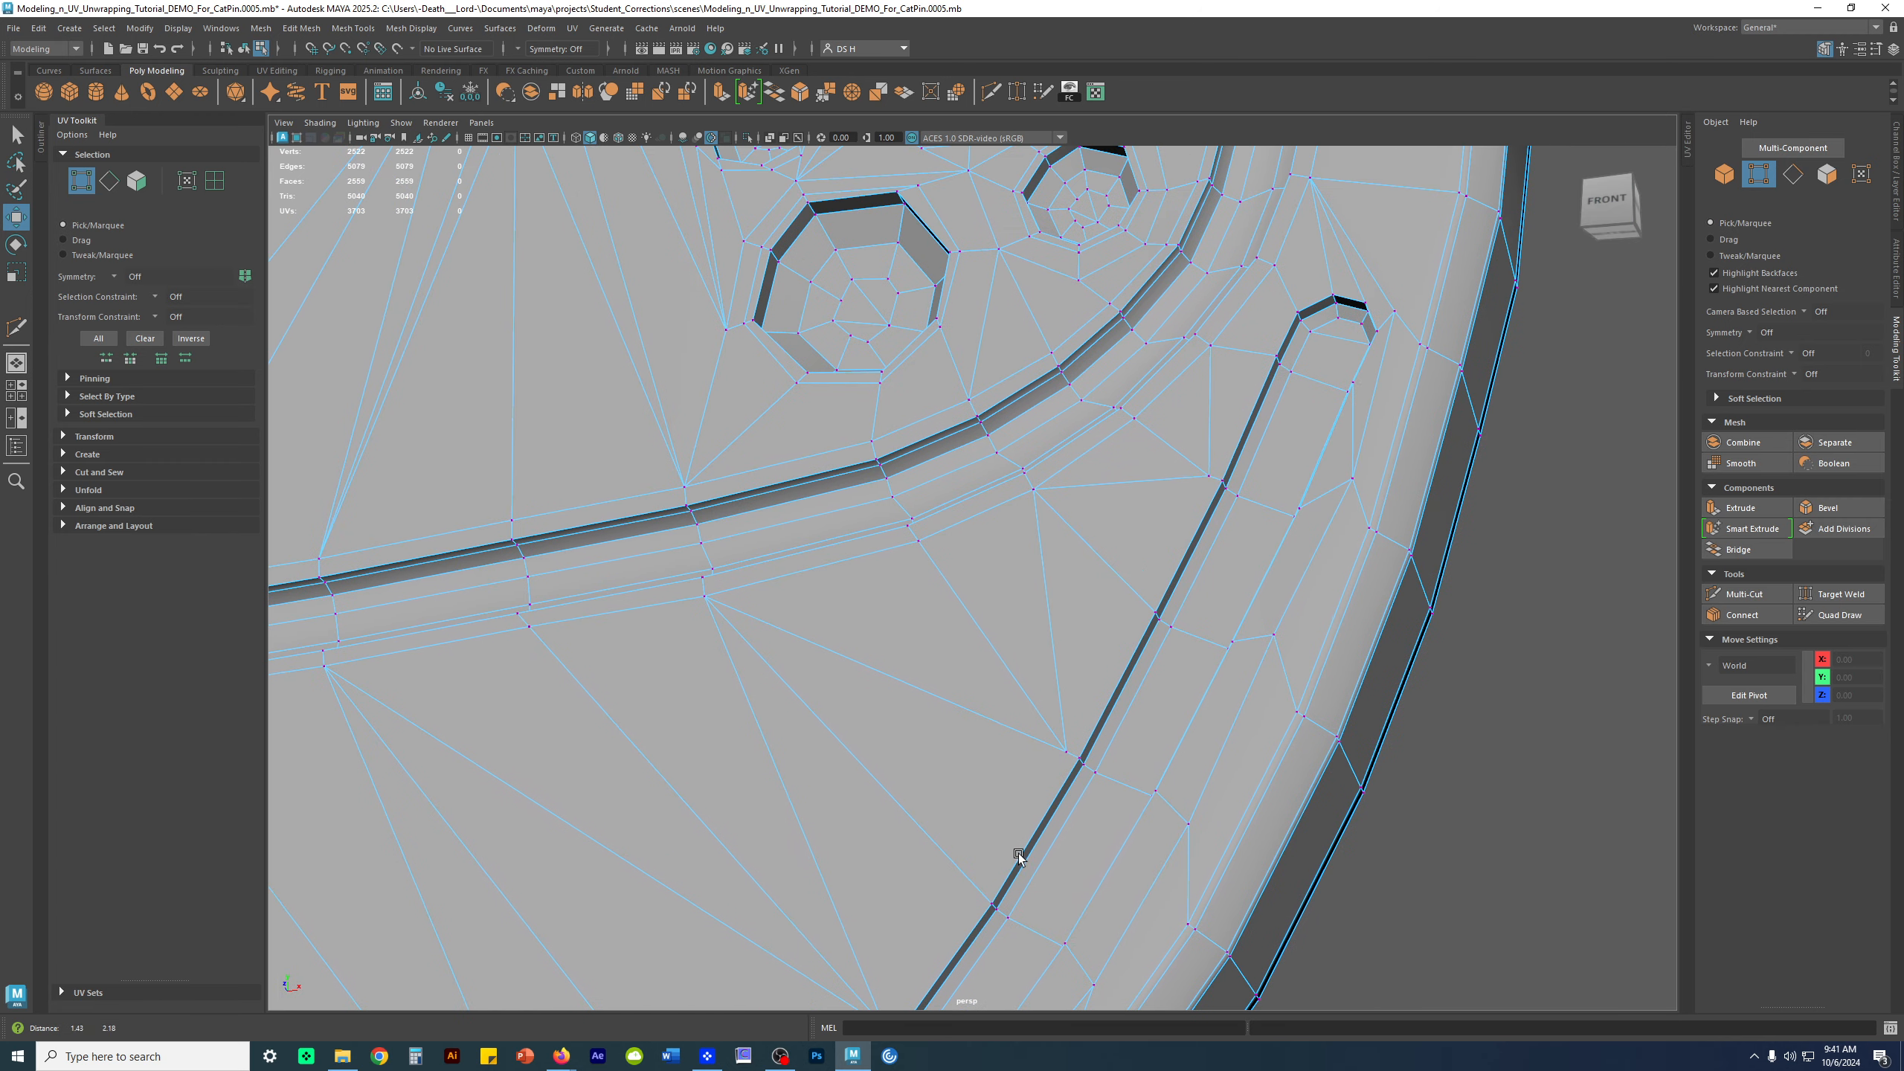
pyautogui.moveTo(1205, 465)
pyautogui.keyDown('alt'); pyautogui.mouseDown()
pyautogui.moveTo(1246, 426)
pyautogui.moveTo(1189, 452)
pyautogui.mouseUp(); pyautogui.keyUp('alt')
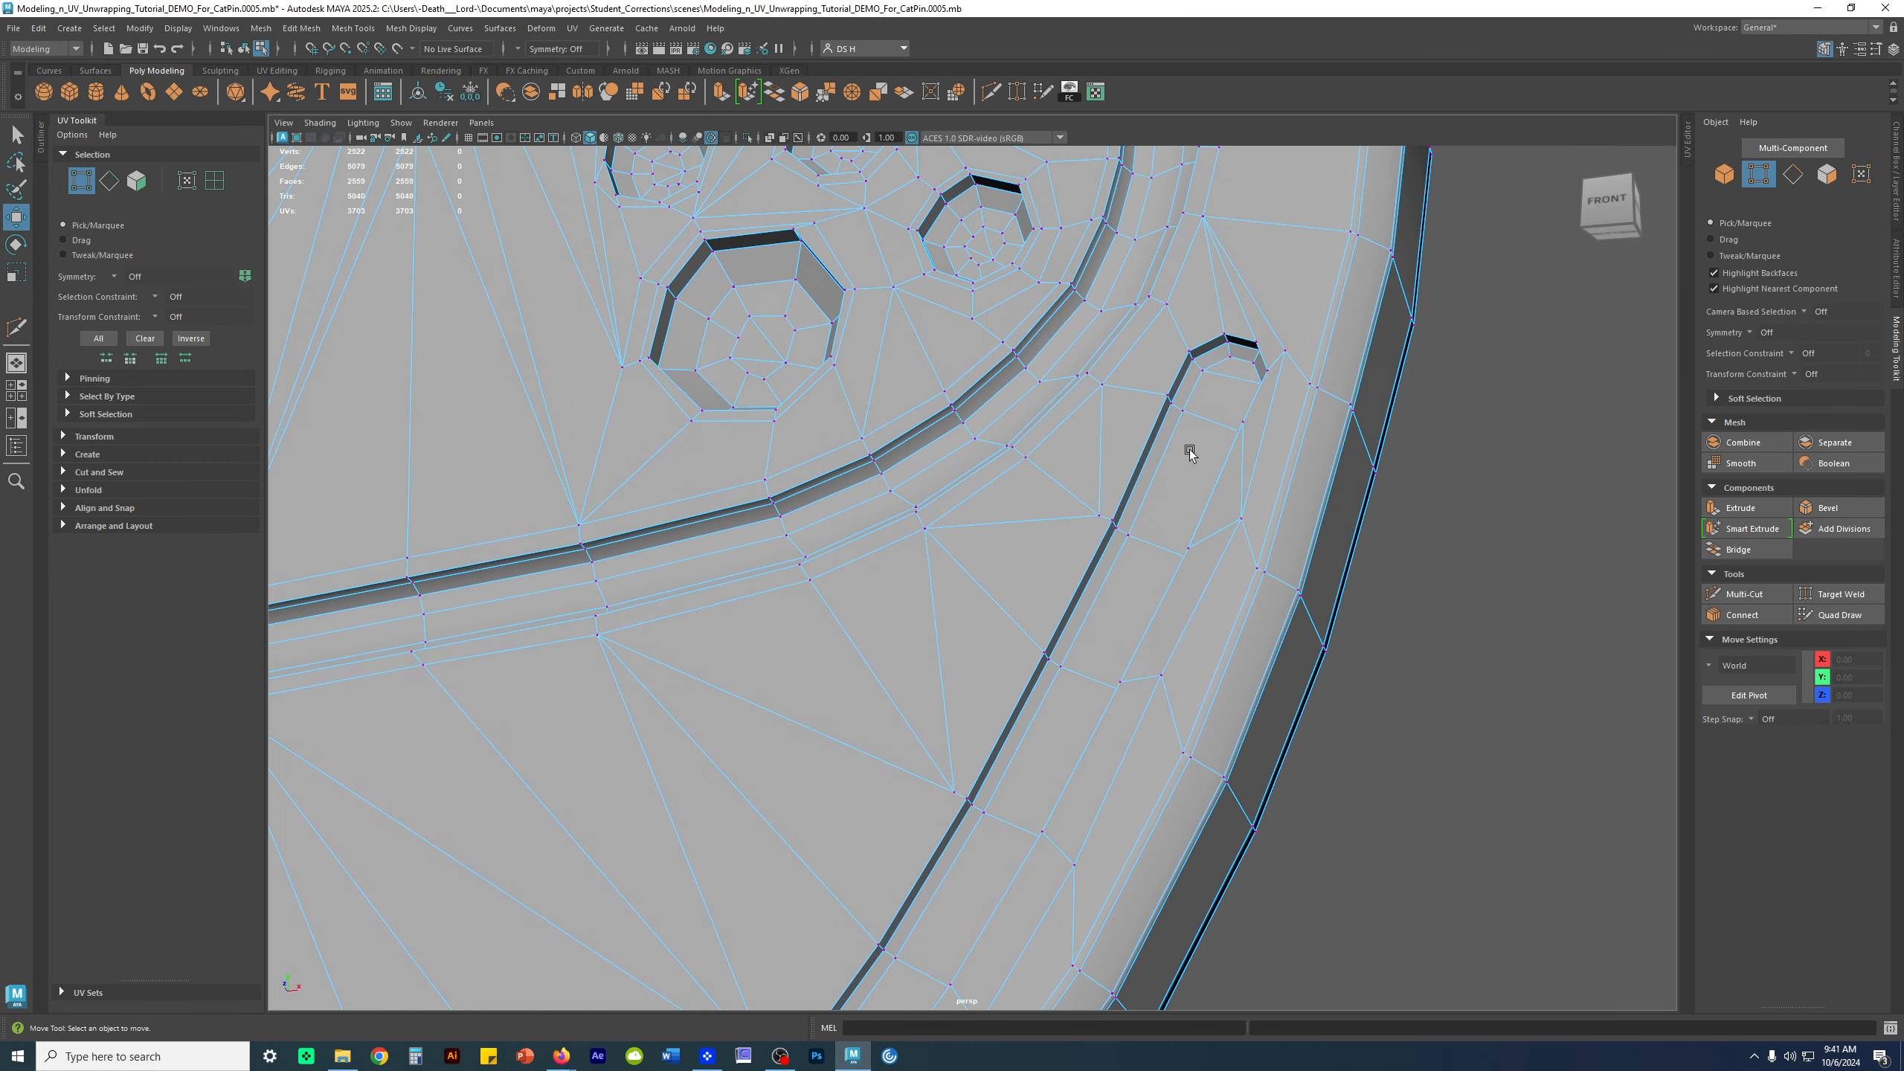
pyautogui.keyDown('alt'); pyautogui.moveTo(1231, 612); pyautogui.dragTo(714, 550); pyautogui.keyUp('alt')
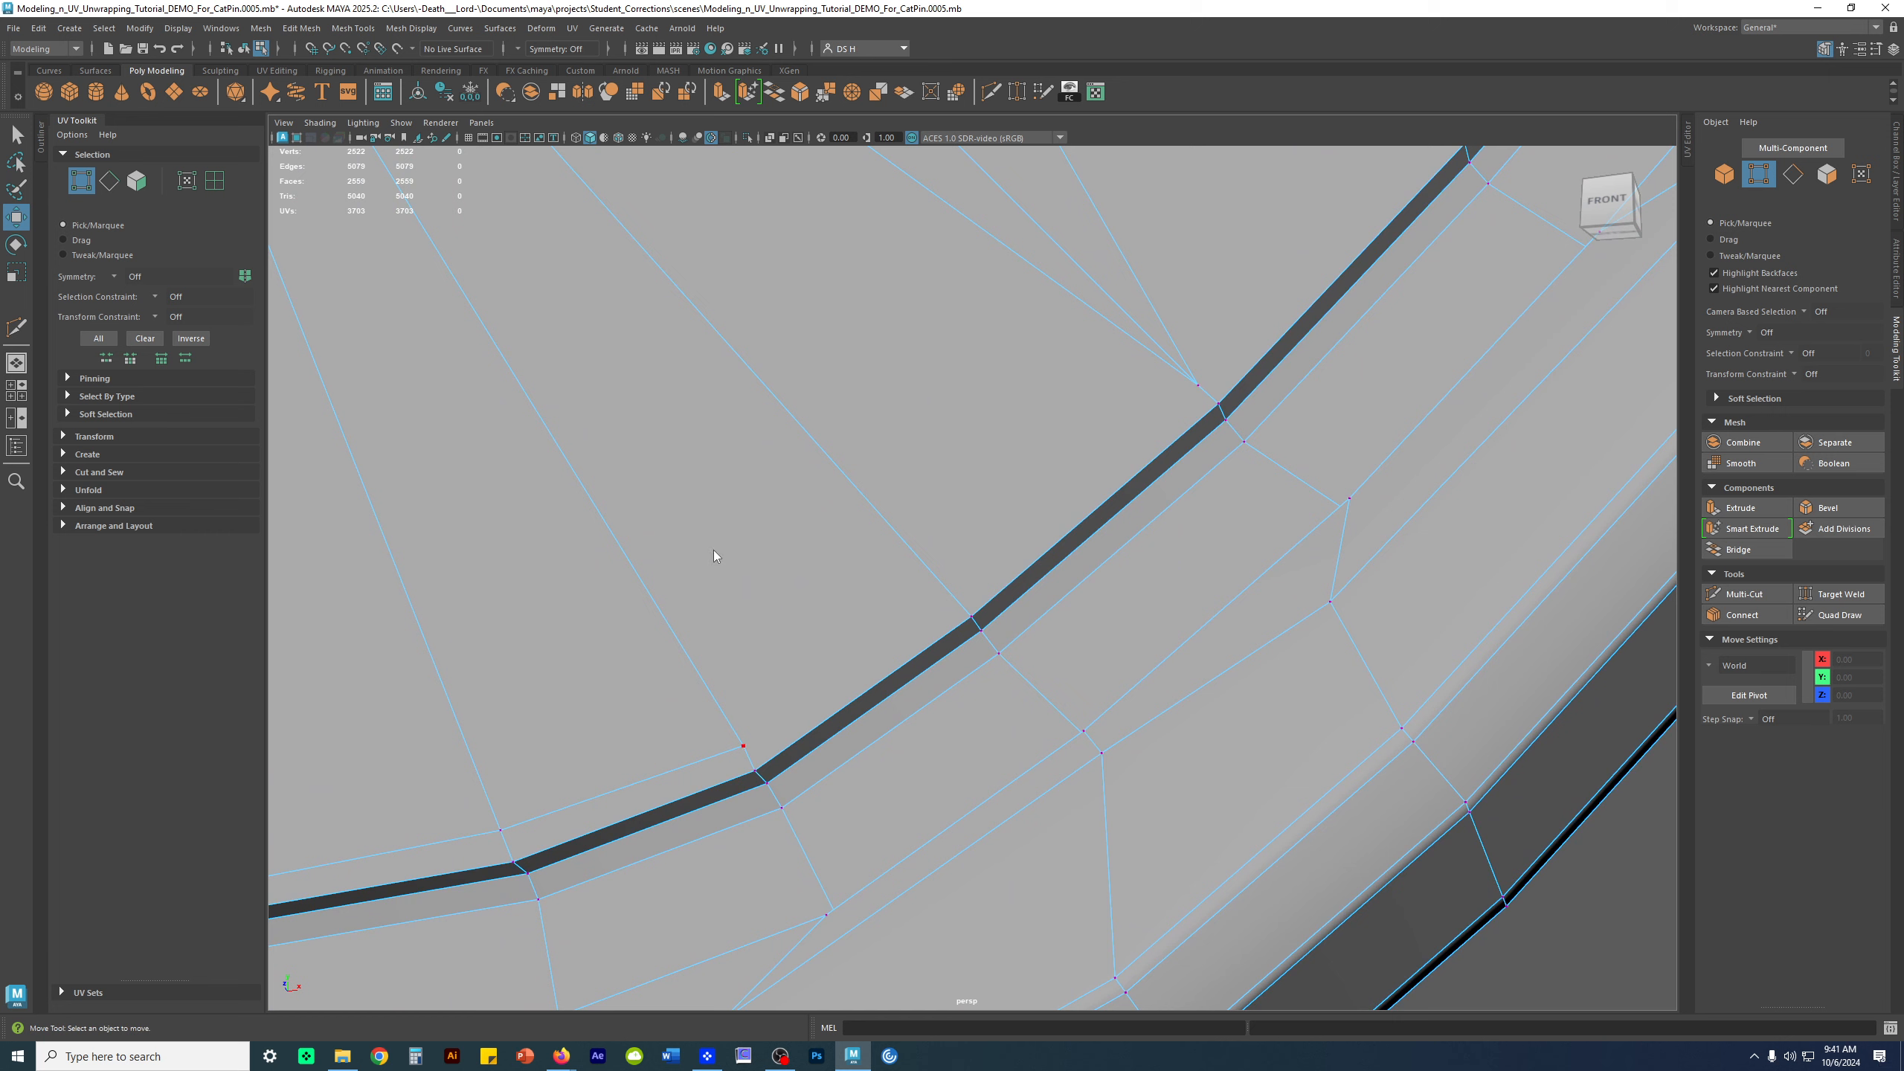
pyautogui.moveTo(713, 550); pyautogui.dragTo(925, 378, button='right')
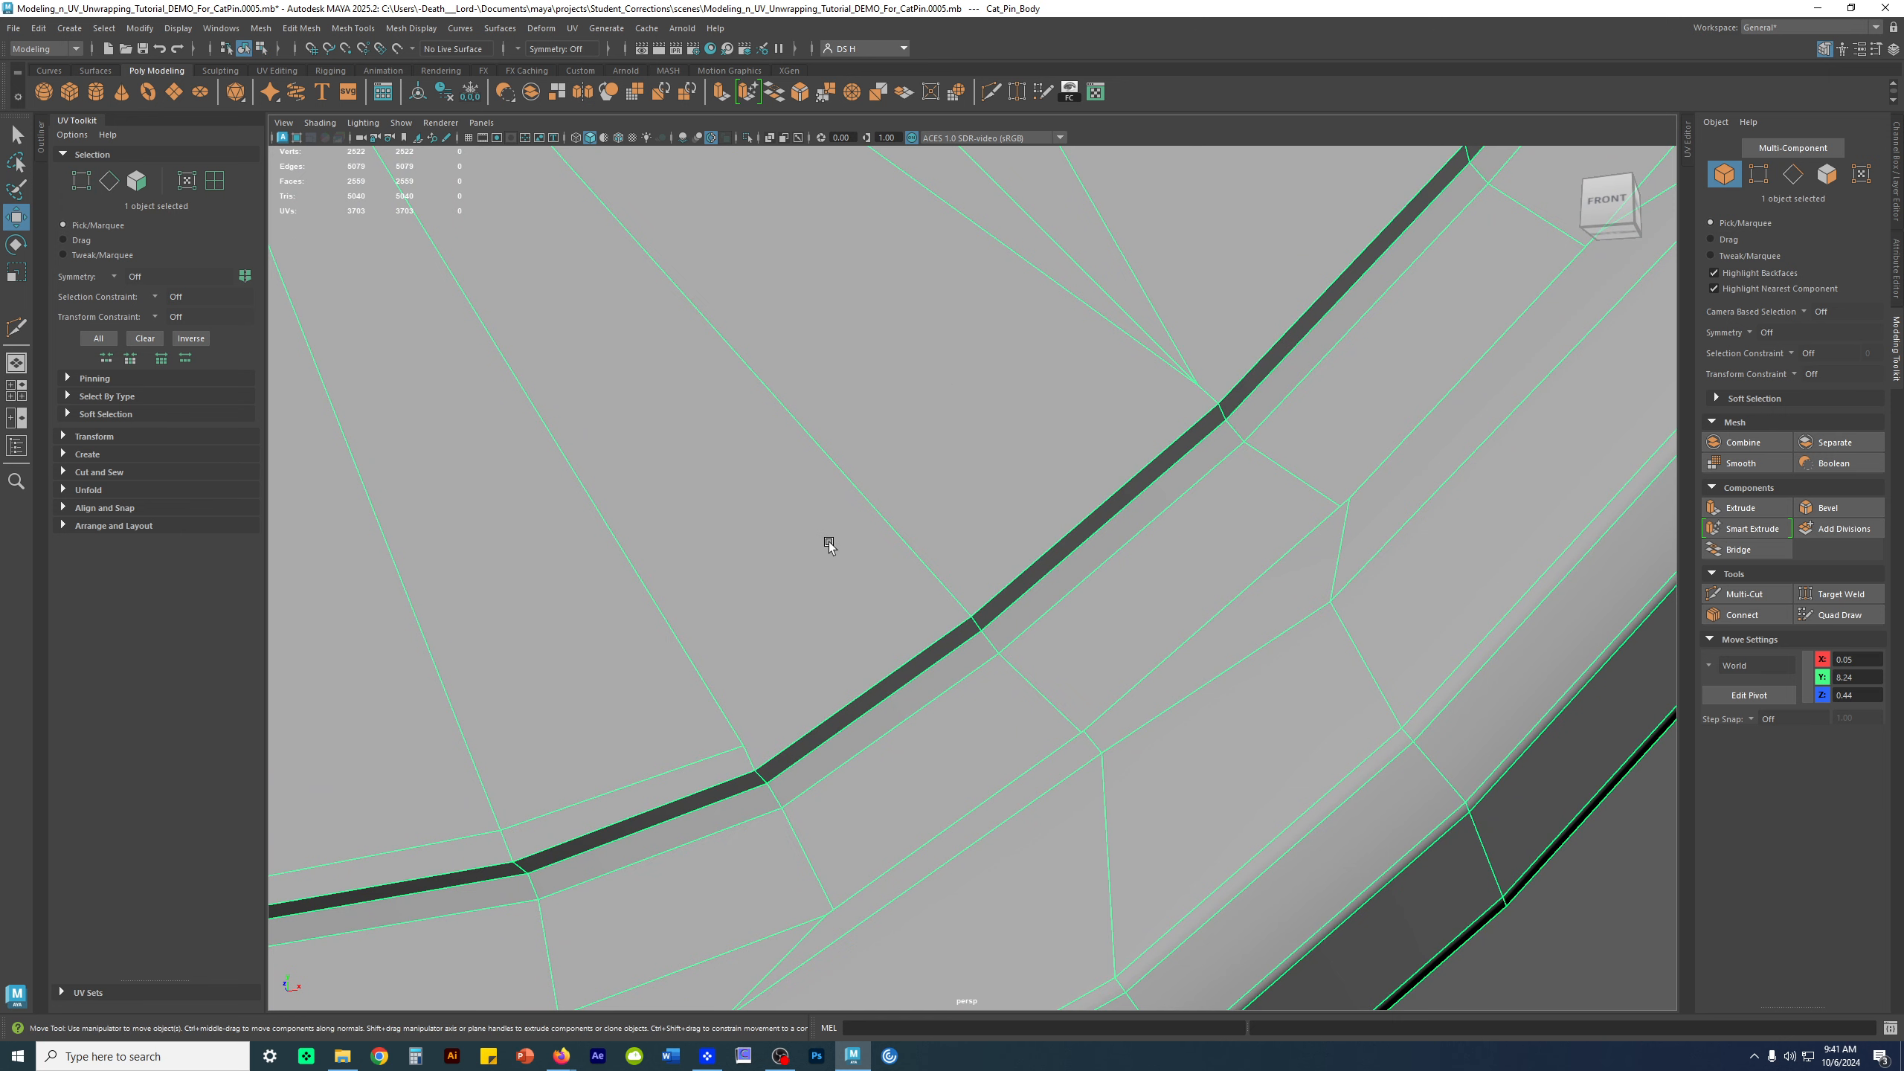
pyautogui.keyDown('alt'); pyautogui.moveTo(828, 540); pyautogui.dragTo(880, 507); pyautogui.keyUp('alt')
pyautogui.keyDown('shift'); pyautogui.rightClick(864, 474); pyautogui.keyUp('shift')
pyautogui.keyDown('shift'); pyautogui.moveTo(863, 474); pyautogui.dragTo(645, 476, button='right'); pyautogui.keyUp('shift')
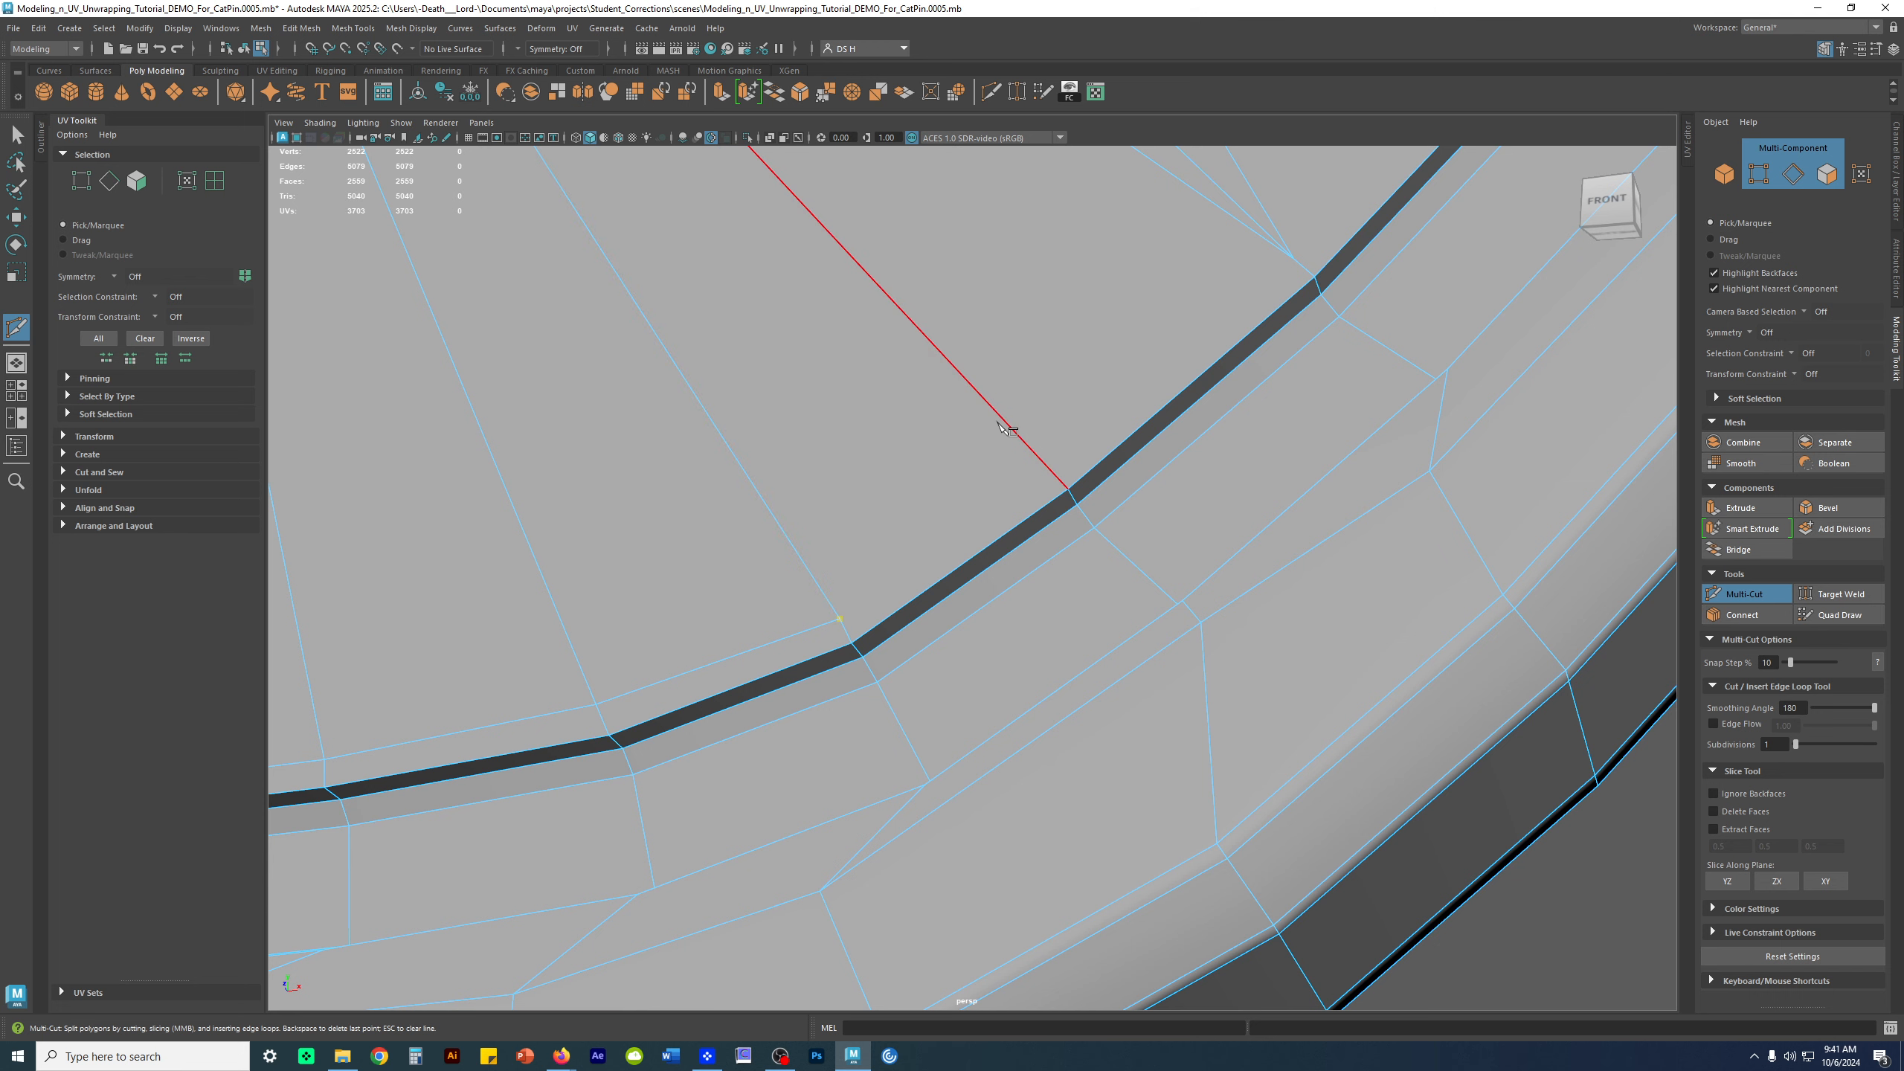
pyautogui.click(1134, 456)
pyautogui.keyDown('alt'); pyautogui.moveTo(1134, 456); pyautogui.dragTo(988, 786, button='middle'); pyautogui.keyUp('alt')
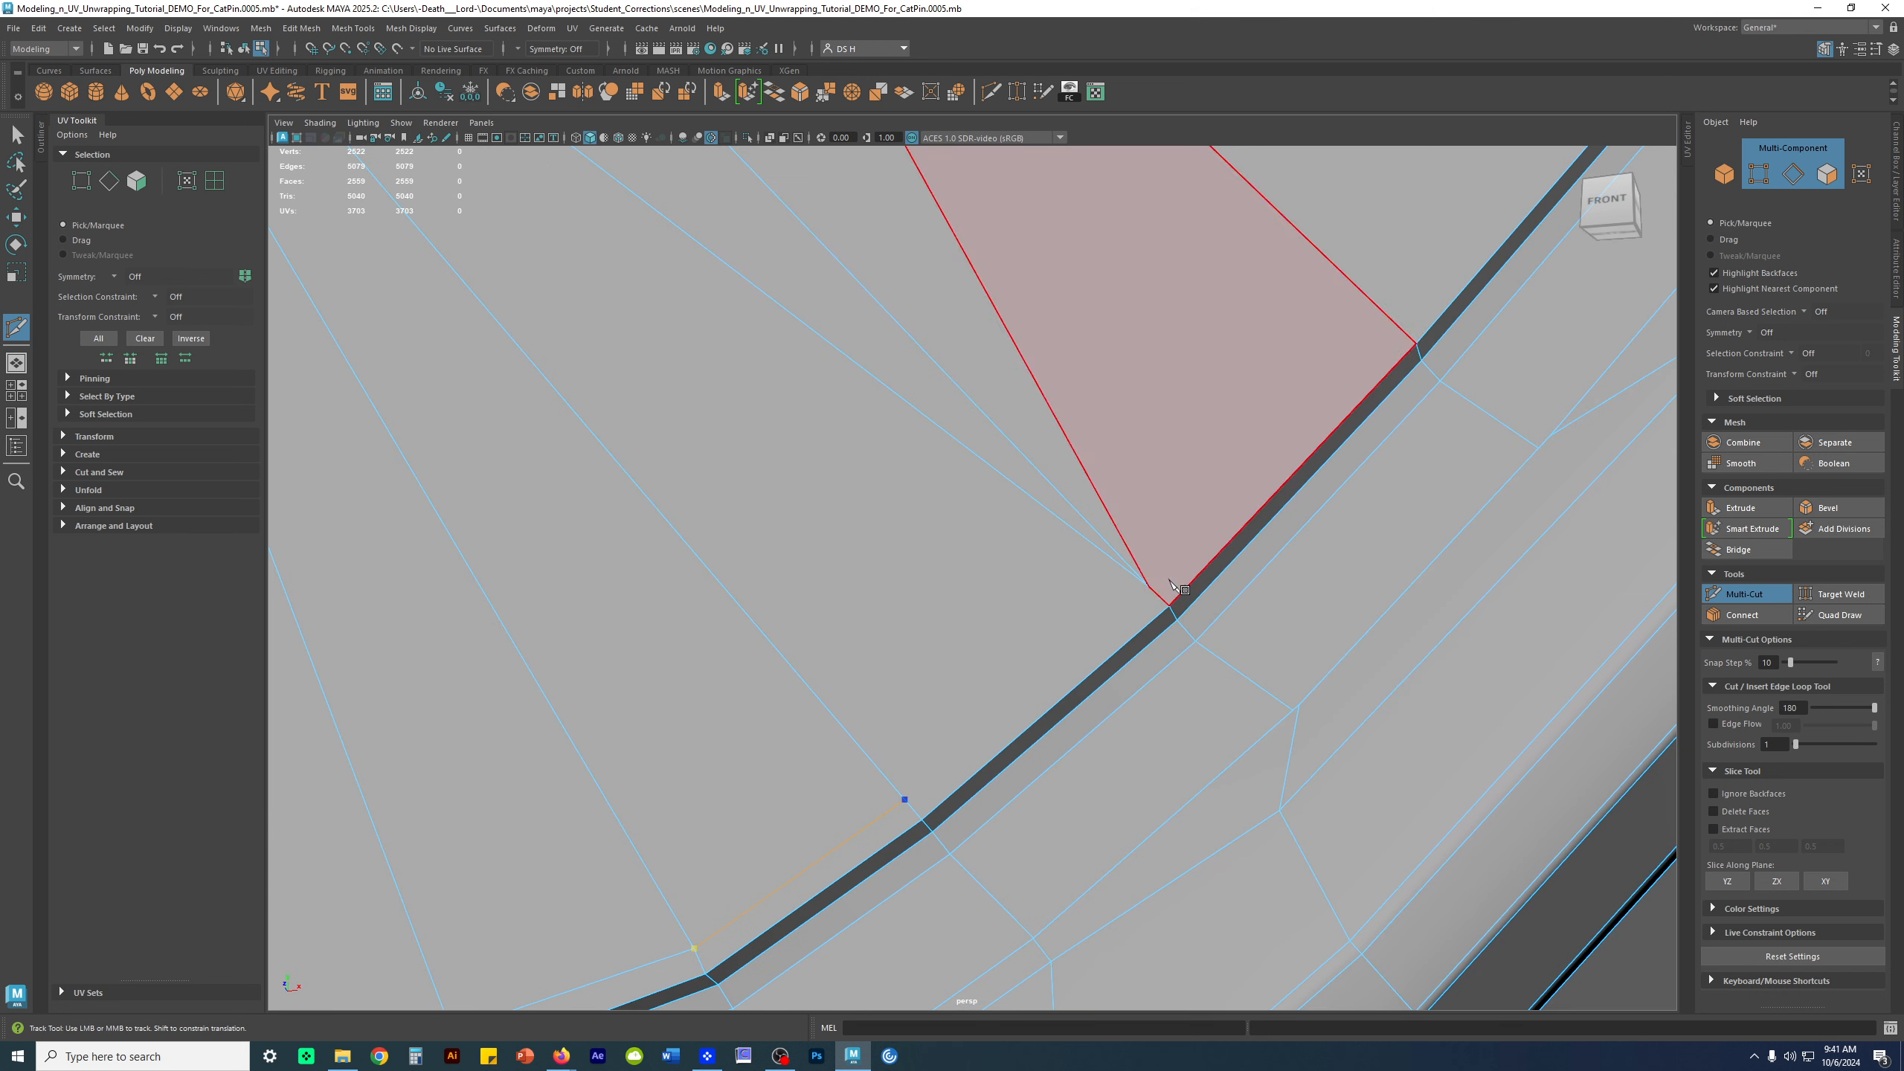
# Extend the cut through the next fan vertex and the edge beyond it, parallel to the groove rim, and complete it
pyautogui.click(1049, 511)
pyautogui.keyDown('alt'); pyautogui.moveTo(1408, 407); pyautogui.dragTo(1180, 624, button='middle'); pyautogui.keyUp('alt')
pyautogui.moveTo(1103, 471); pyautogui.dragTo(1116, 489)
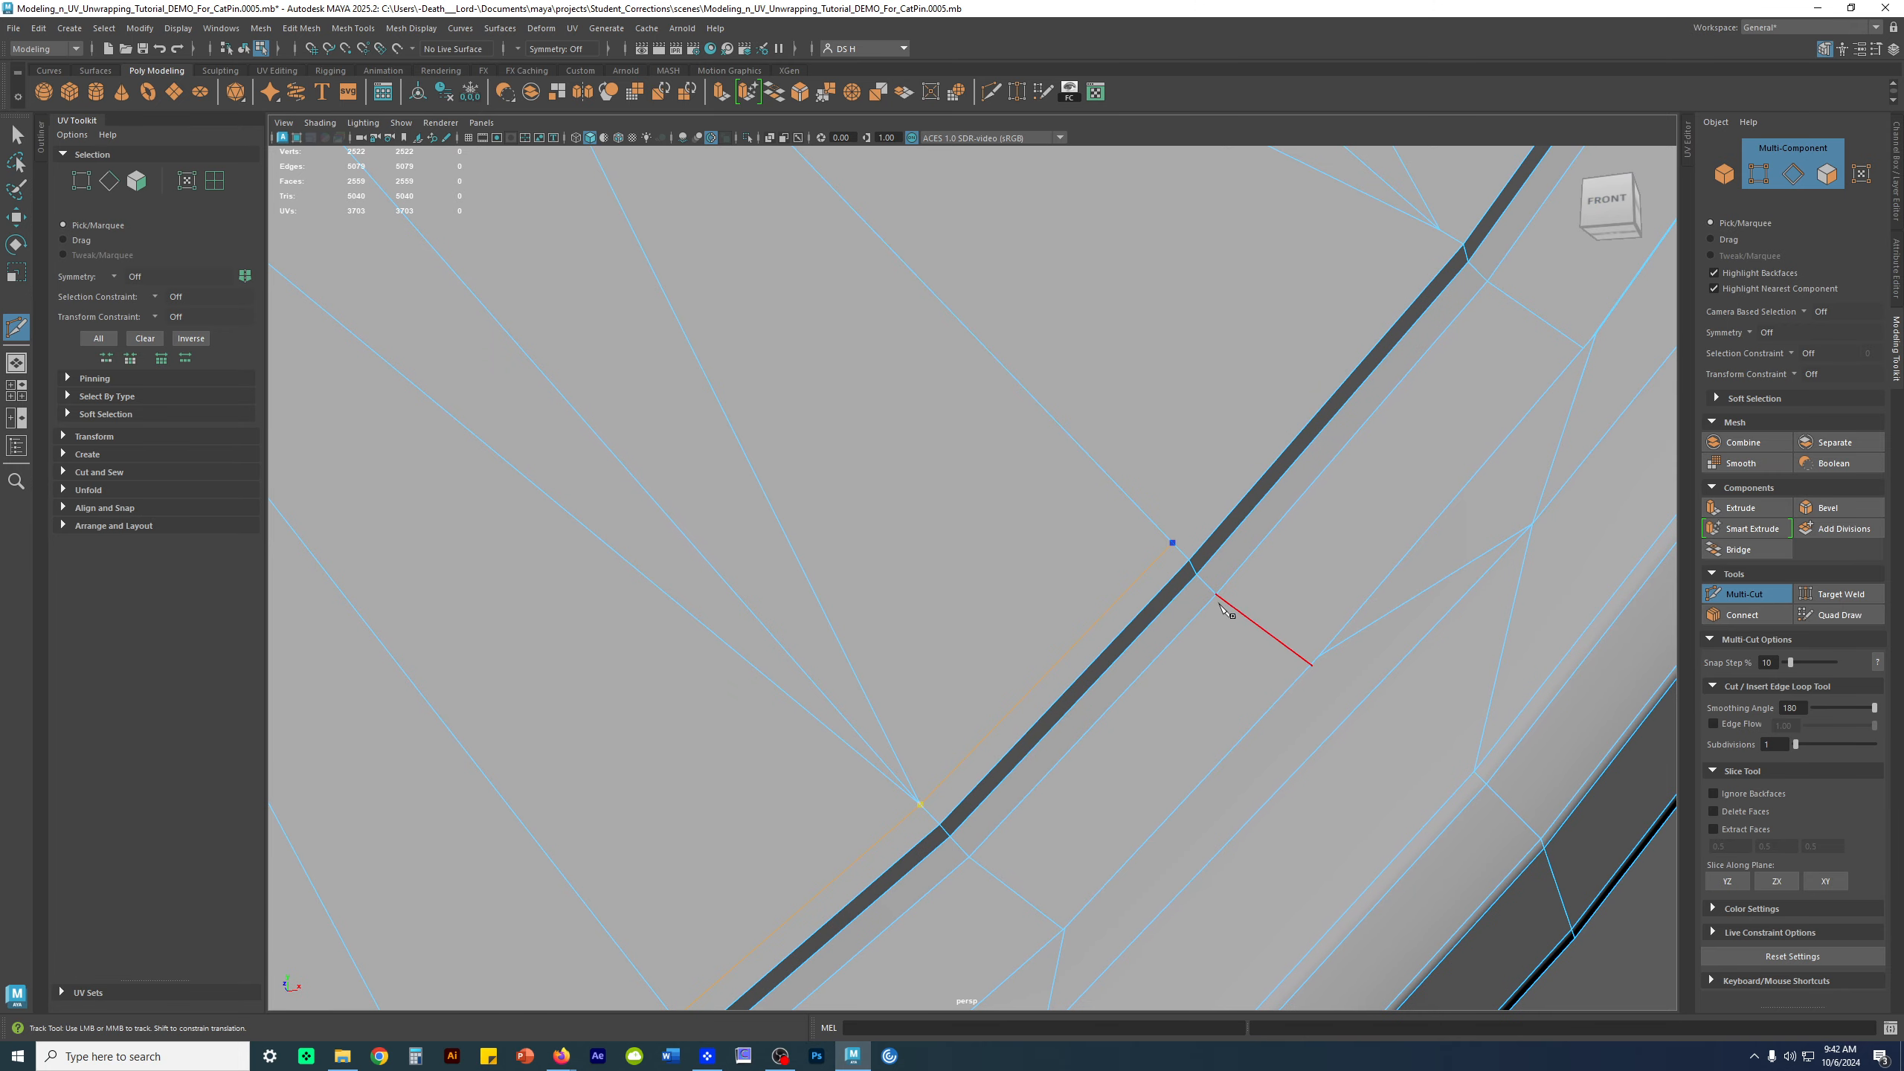
pyautogui.press('w')
# Multi-Cut the supporting edge up the groove's side through the next fan vertex, the following edge and the fan vertex after it
pyautogui.keyDown('alt'); pyautogui.moveTo(1213, 614); pyautogui.dragTo(642, 617, button='right'); pyautogui.keyUp('alt')
pyautogui.moveTo(804, 662)
pyautogui.keyDown('alt'); pyautogui.mouseDown()
pyautogui.moveTo(1026, 589)
pyautogui.moveTo(810, 651)
pyautogui.mouseUp(); pyautogui.keyUp('alt')
pyautogui.keyDown('alt'); pyautogui.moveTo(931, 609); pyautogui.dragTo(761, 632, button='middle'); pyautogui.keyUp('alt')
pyautogui.keyDown('alt'); pyautogui.moveTo(761, 632); pyautogui.dragTo(1170, 582, button='right'); pyautogui.keyUp('alt')
pyautogui.hotkey('ctrl', 'shift', 'x')
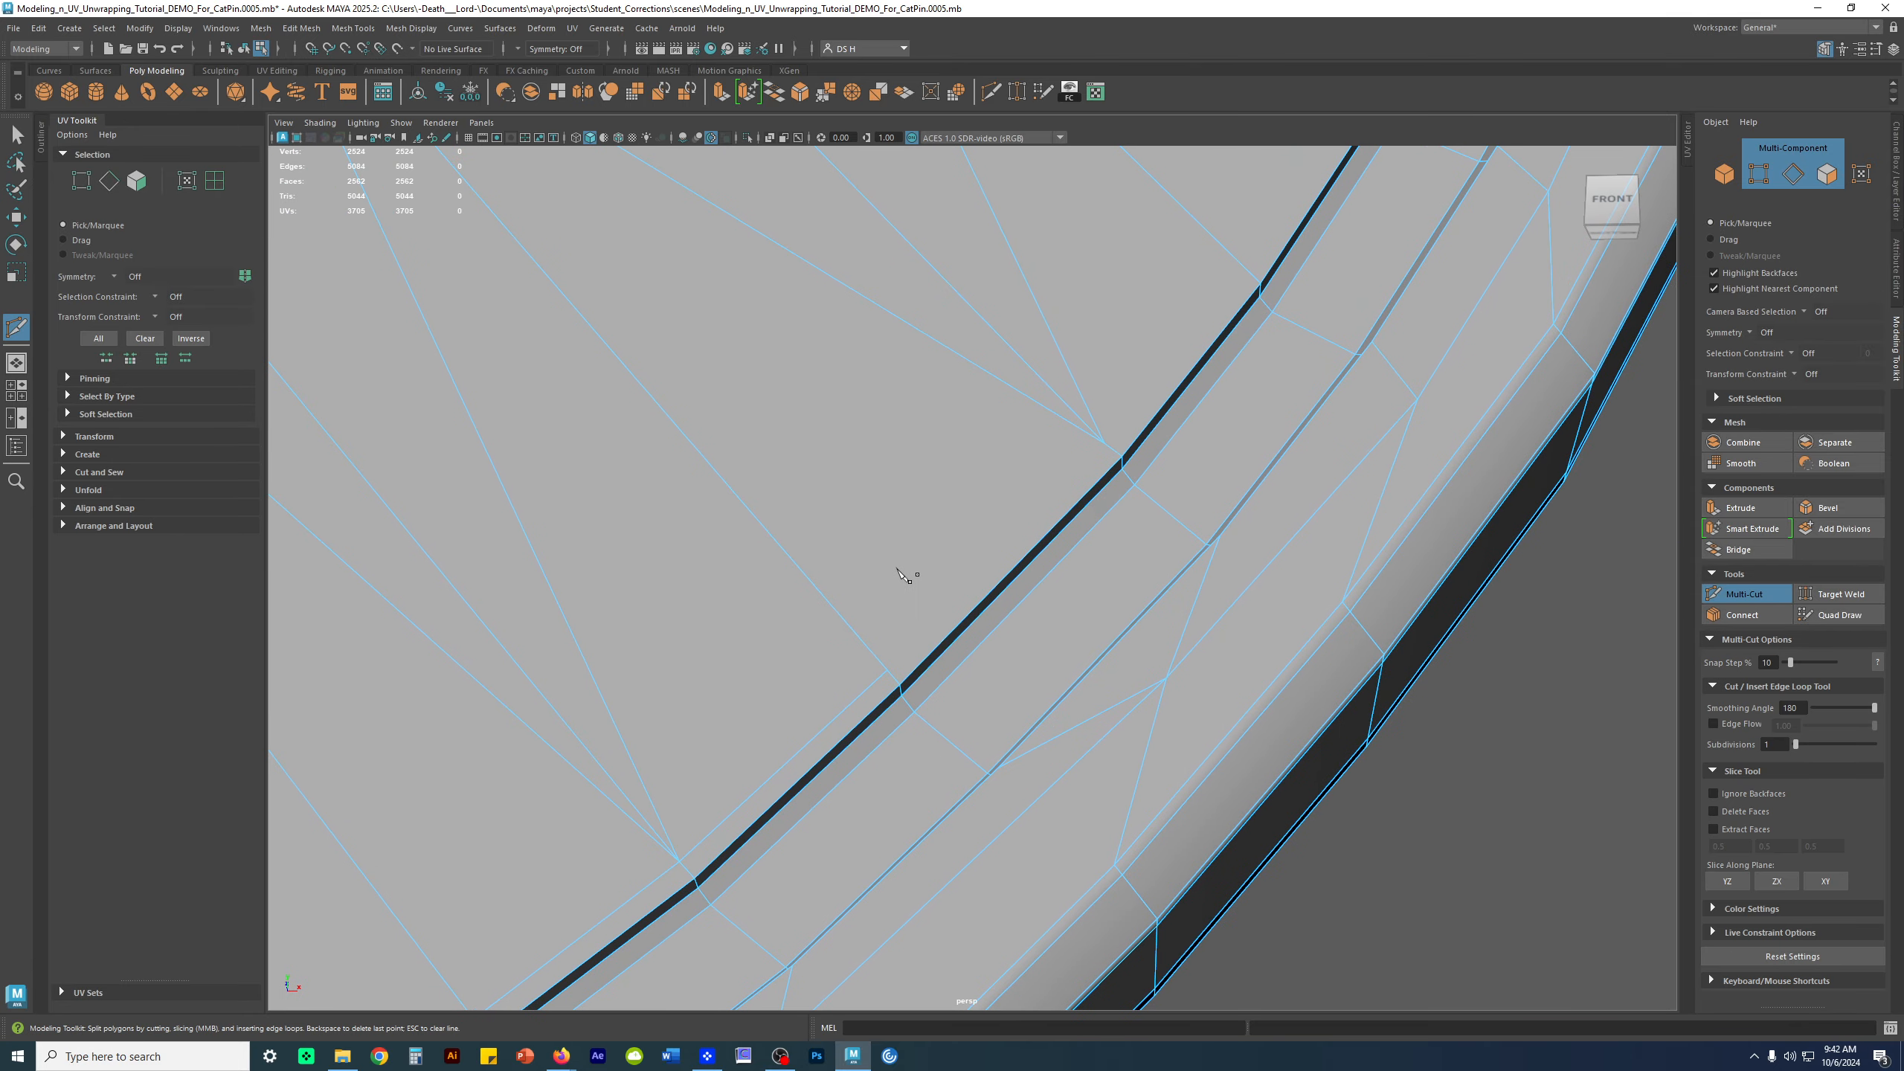
pyautogui.click(787, 555)
pyautogui.keyDown('alt'); pyautogui.moveTo(1237, 410); pyautogui.dragTo(1137, 603, button='middle'); pyautogui.keyUp('alt')
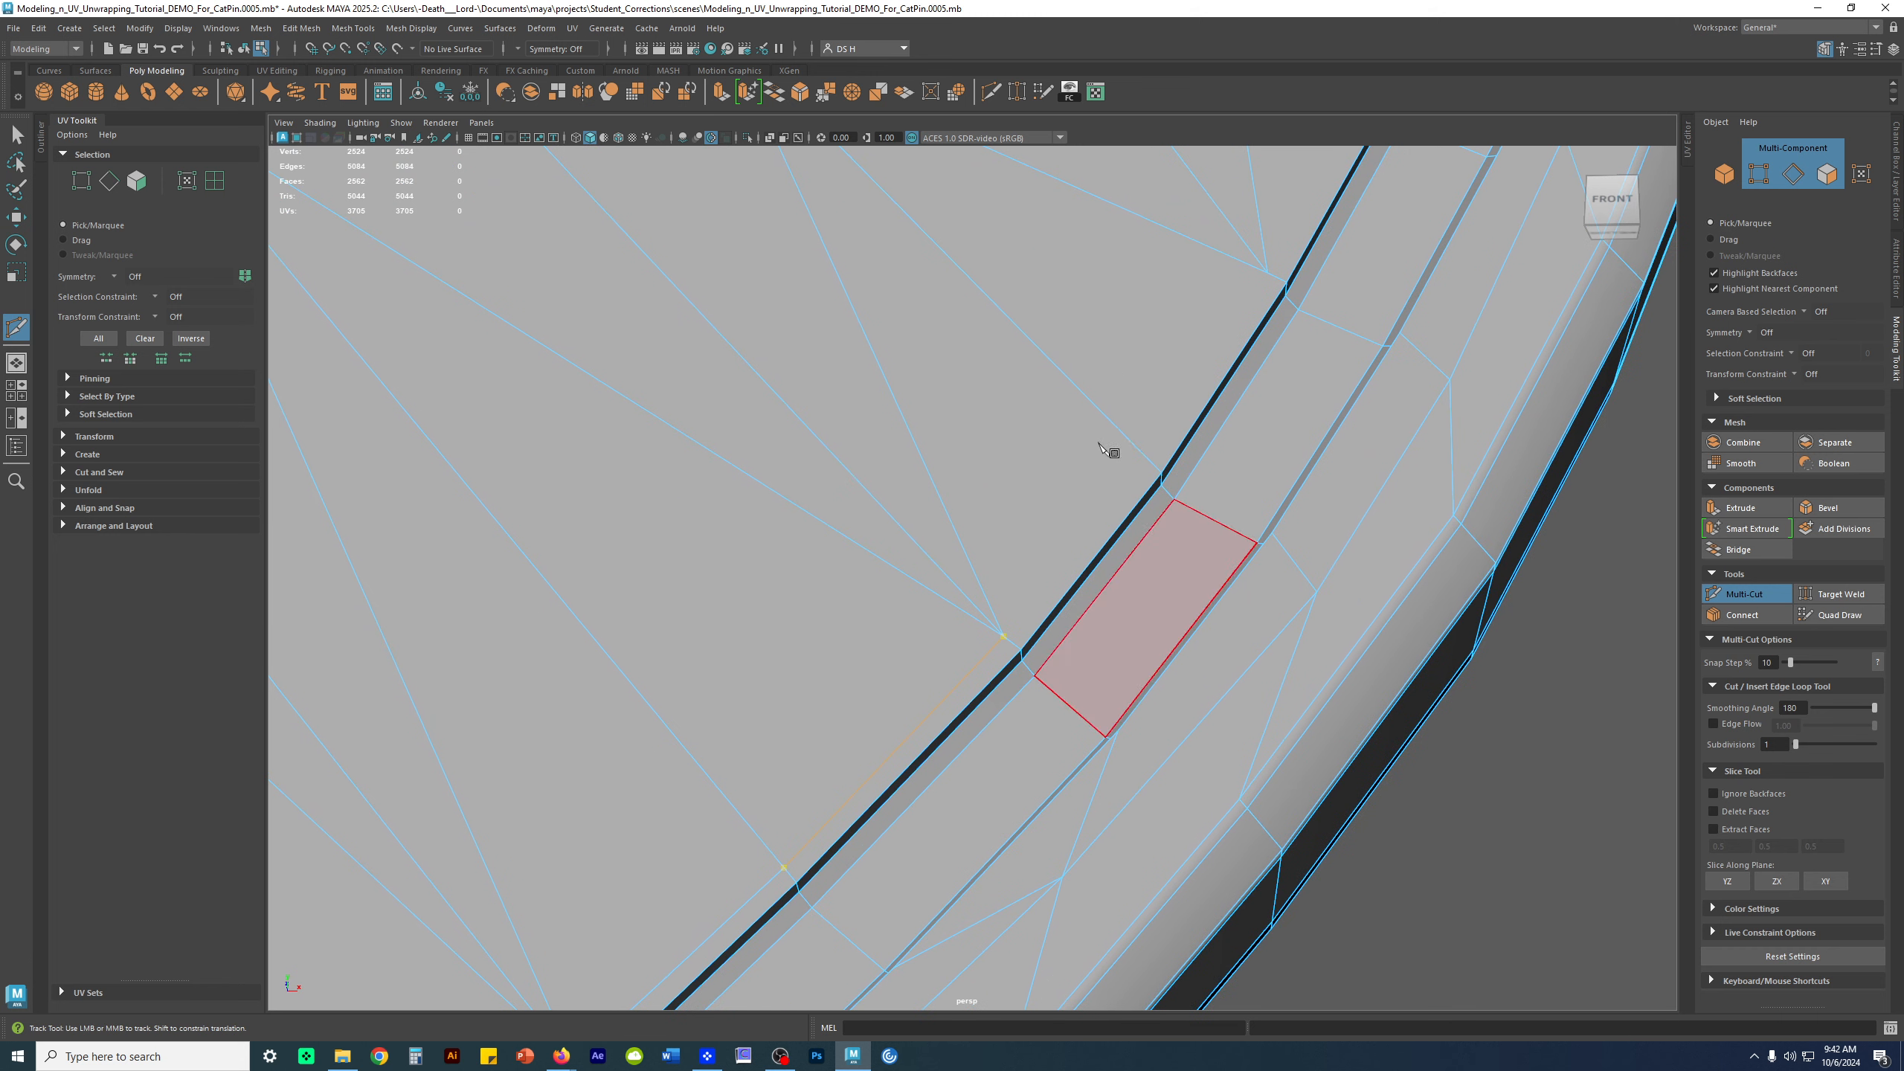
pyautogui.moveTo(1100, 411); pyautogui.dragTo(1148, 467)
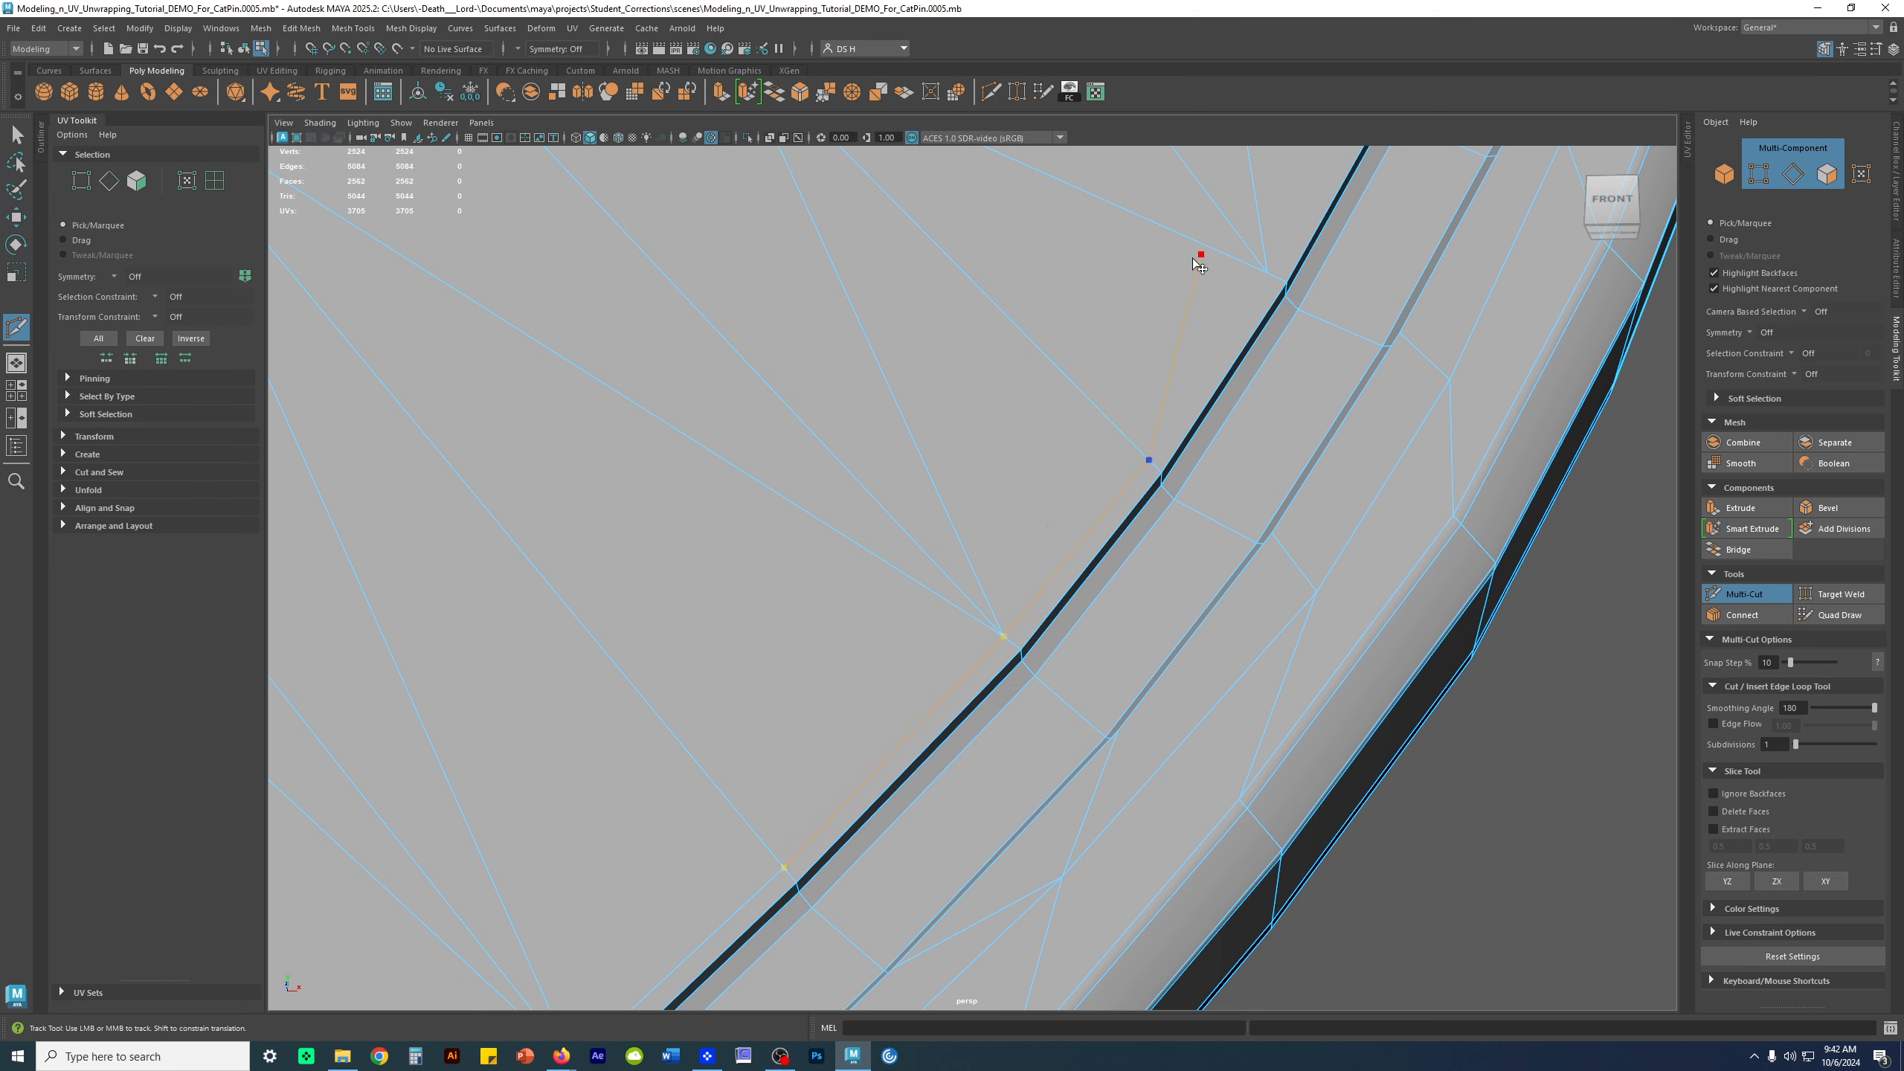
pyautogui.click(1263, 276)
pyautogui.rightClick(1266, 285)
pyautogui.press('w')
# Multi-Cut from that fan vertex across the next edge to the rim vertex near the groove's upper straight section
pyautogui.keyDown('alt'); pyautogui.moveTo(1298, 425); pyautogui.dragTo(723, 455, button='right'); pyautogui.keyUp('alt')
pyautogui.keyDown('alt'); pyautogui.moveTo(1196, 411); pyautogui.dragTo(1116, 441); pyautogui.keyUp('alt')
pyautogui.keyDown('alt'); pyautogui.moveTo(1116, 440); pyautogui.dragTo(1390, 557, button='right'); pyautogui.keyUp('alt')
pyautogui.keyDown('alt'); pyautogui.moveTo(941, 519); pyautogui.dragTo(1025, 498, button='middle'); pyautogui.keyUp('alt')
pyautogui.hotkey('ctrl', 'shift', 'x')
pyautogui.click(923, 451)
pyautogui.click(1010, 437)
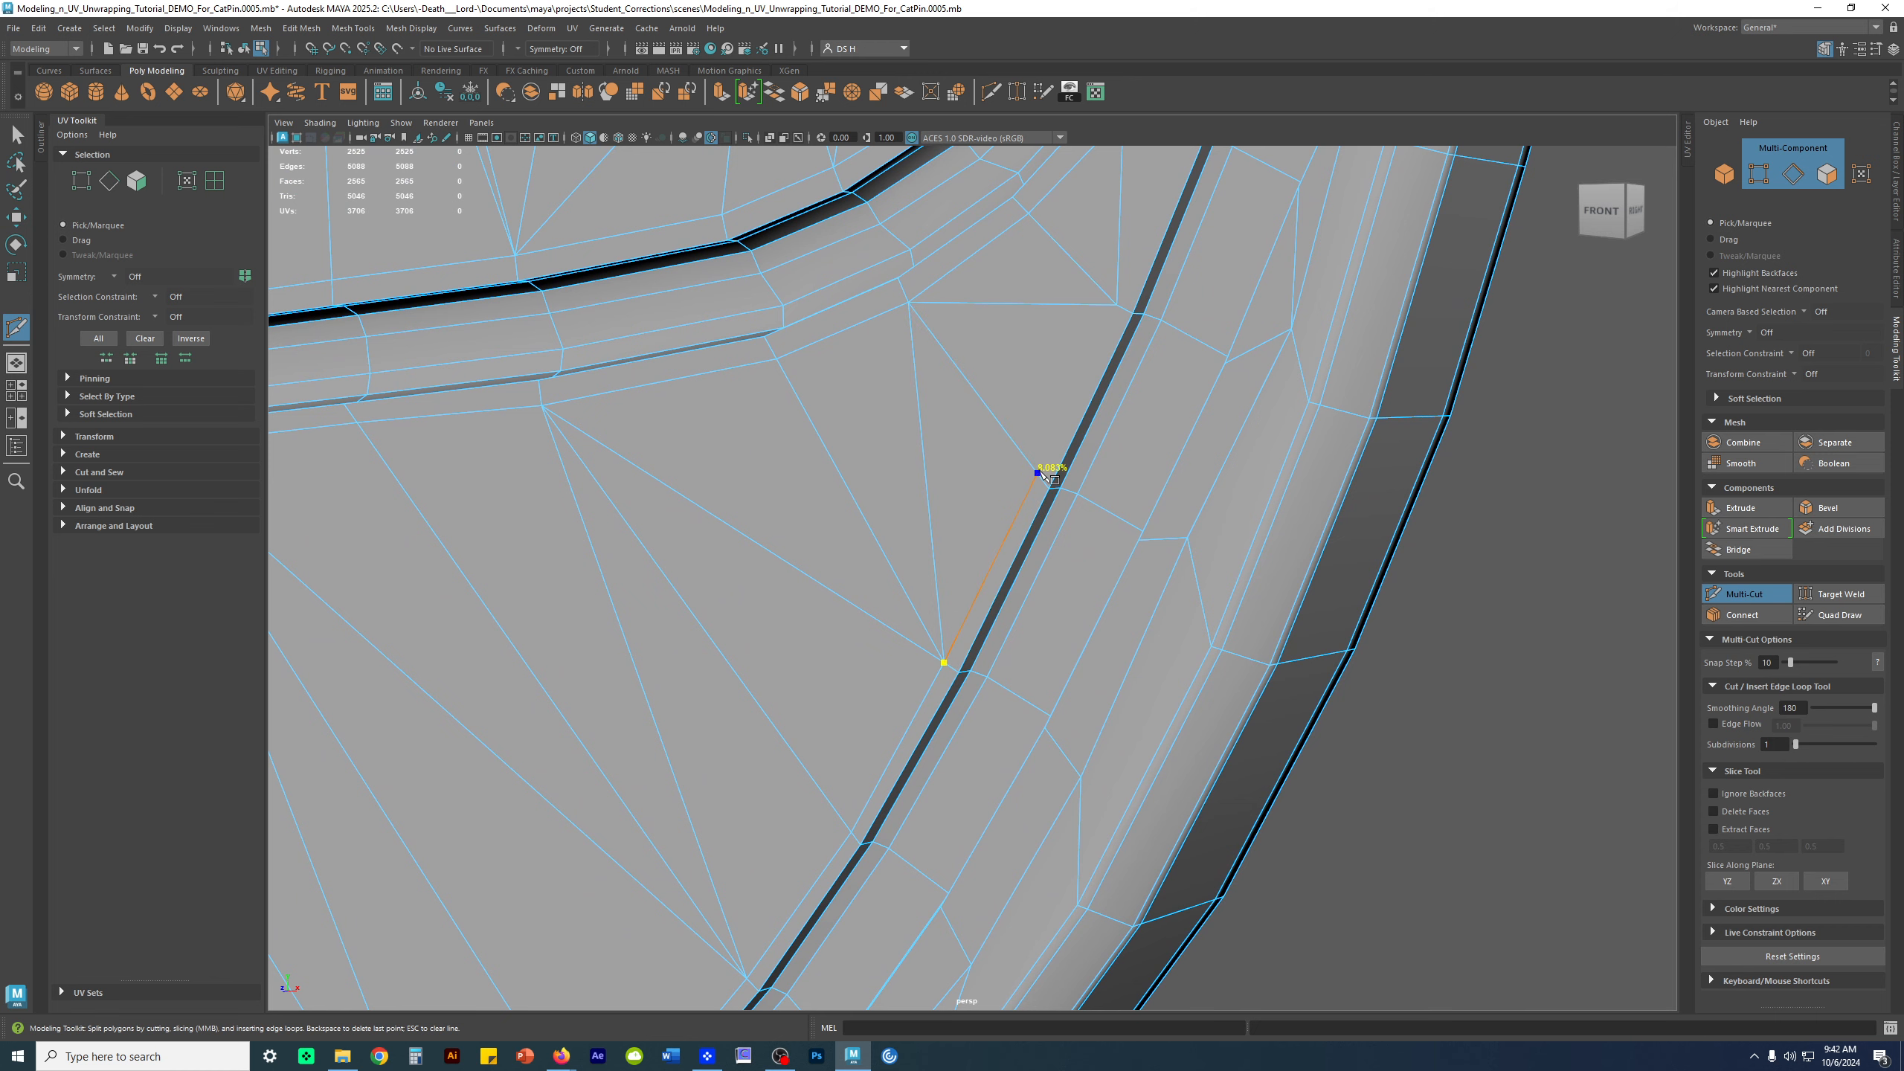
pyautogui.keyDown('alt'); pyautogui.moveTo(1084, 475); pyautogui.dragTo(1146, 466); pyautogui.keyUp('alt')
pyautogui.keyDown('alt'); pyautogui.moveTo(1145, 466); pyautogui.dragTo(1276, 451, button='middle'); pyautogui.keyUp('alt')
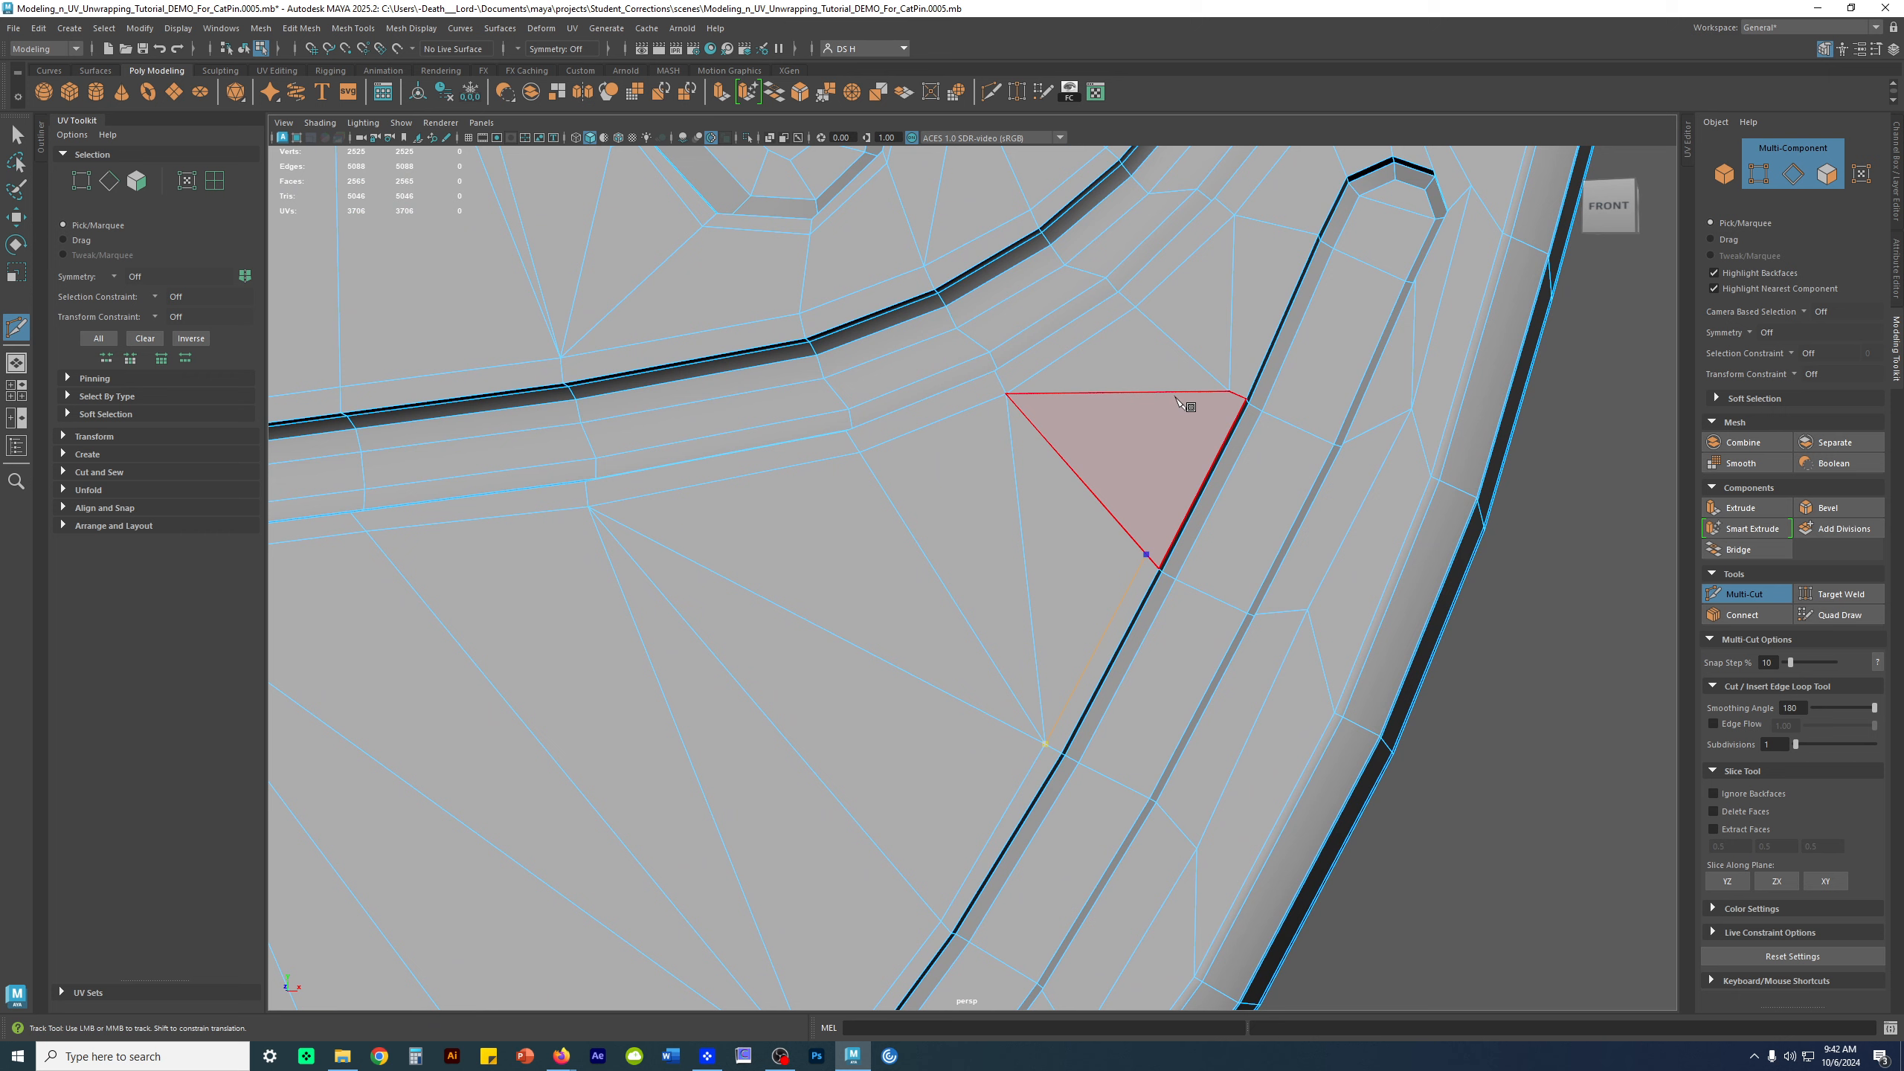
pyautogui.click(1157, 391)
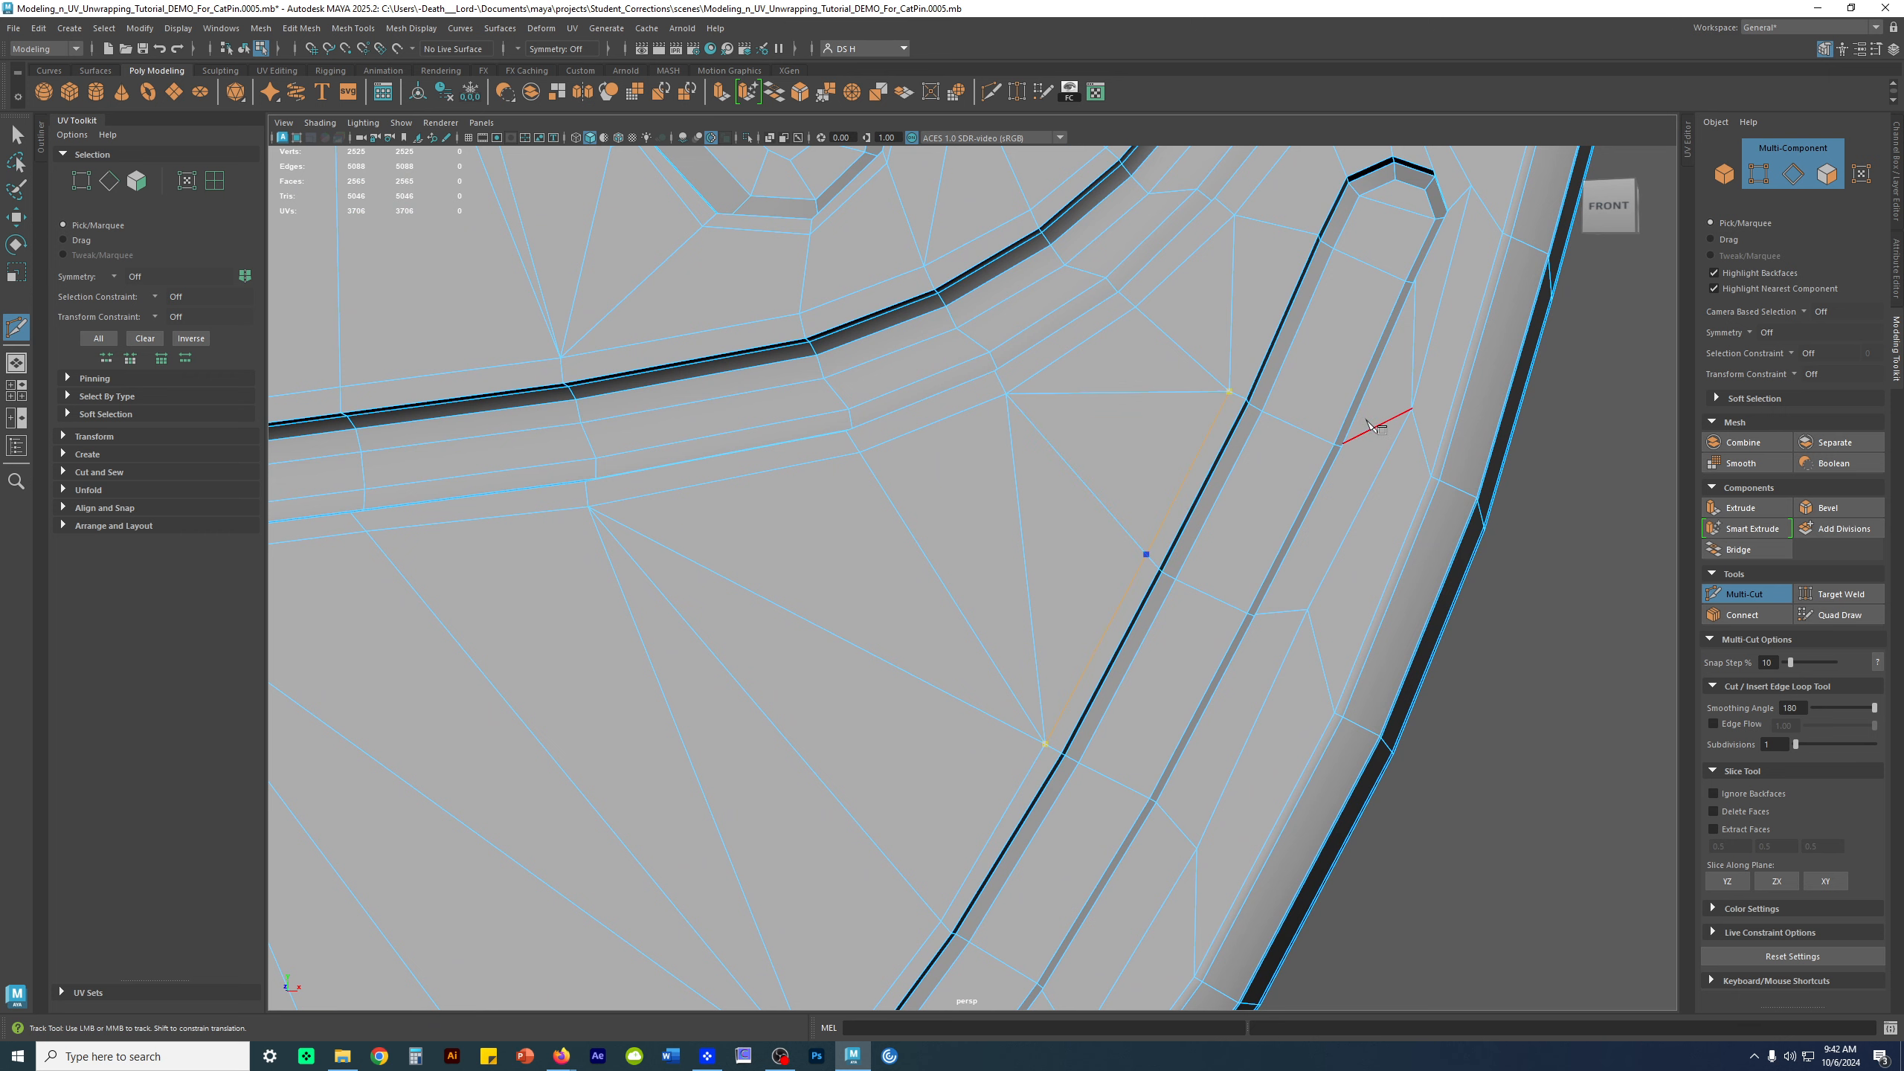
pyautogui.press('w')
# Continue the supporting edge up to the groove's rounded tip and around it with Multi-Cut, crossing the three edges that radiate from the tip
pyautogui.keyDown('alt'); pyautogui.moveTo(1286, 300); pyautogui.dragTo(1025, 480, button='middle'); pyautogui.keyUp('alt')
pyautogui.press('g')
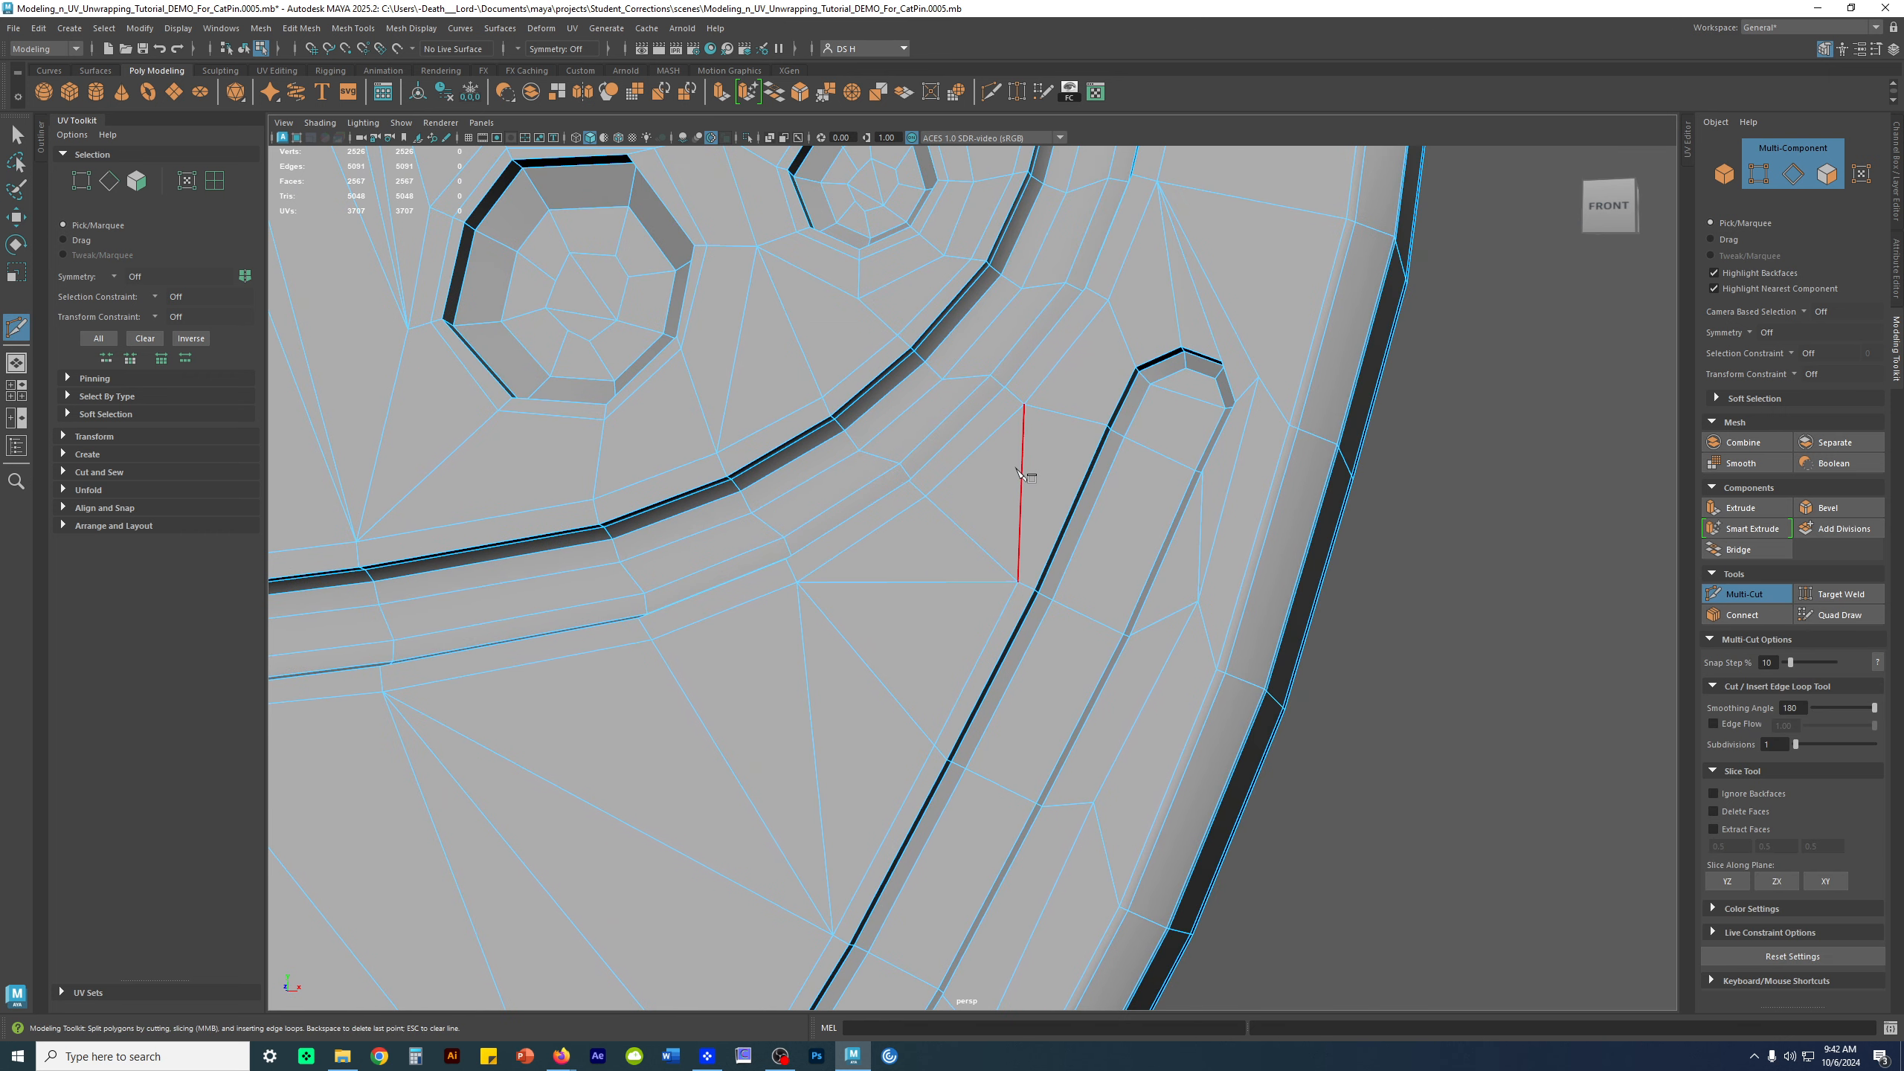
pyautogui.click(1030, 536)
pyautogui.keyDown('alt'); pyautogui.moveTo(1104, 277); pyautogui.dragTo(914, 490, button='middle'); pyautogui.keyUp('alt')
pyautogui.keyDown('alt'); pyautogui.moveTo(914, 490); pyautogui.dragTo(998, 515, button='right'); pyautogui.keyUp('alt')
pyautogui.keyDown('alt'); pyautogui.moveTo(998, 514); pyautogui.dragTo(1006, 470, button='middle'); pyautogui.keyUp('alt')
pyautogui.click(1018, 479)
pyautogui.click(1115, 514)
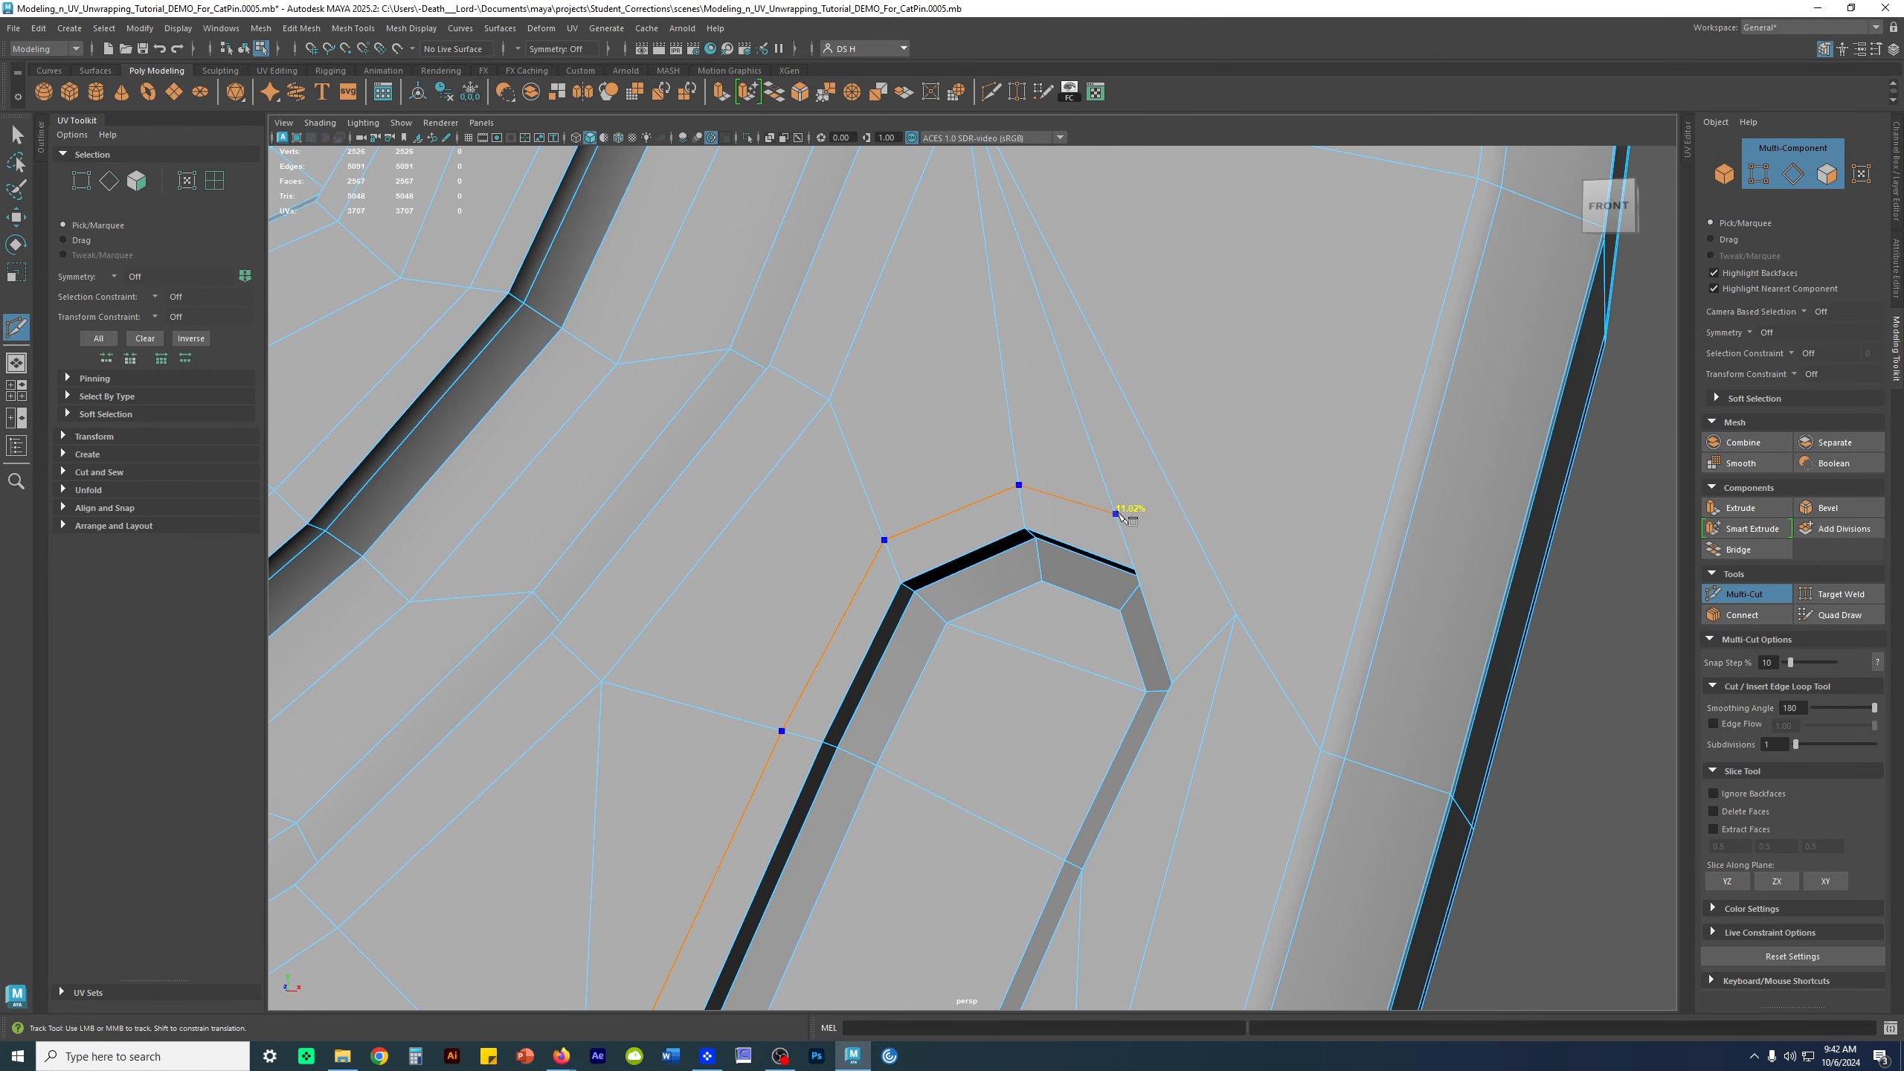
pyautogui.press('w')
# Set the transform constraint to Surface Slide and move the supporting edge's last vertex outward, away from the groove's rounded tip
pyautogui.keyDown('alt'); pyautogui.moveTo(1186, 540); pyautogui.dragTo(1146, 535, button='right'); pyautogui.keyUp('alt')
pyautogui.keyDown('alt'); pyautogui.moveTo(1146, 535); pyautogui.dragTo(1308, 558); pyautogui.keyUp('alt')
pyautogui.keyDown('alt'); pyautogui.moveTo(1307, 558); pyautogui.dragTo(976, 439, button='middle'); pyautogui.keyUp('alt')
pyautogui.keyDown('alt'); pyautogui.moveTo(976, 439); pyautogui.dragTo(1126, 438, button='right'); pyautogui.keyUp('alt')
pyautogui.rightClick(1193, 367)
pyautogui.click(1122, 365)
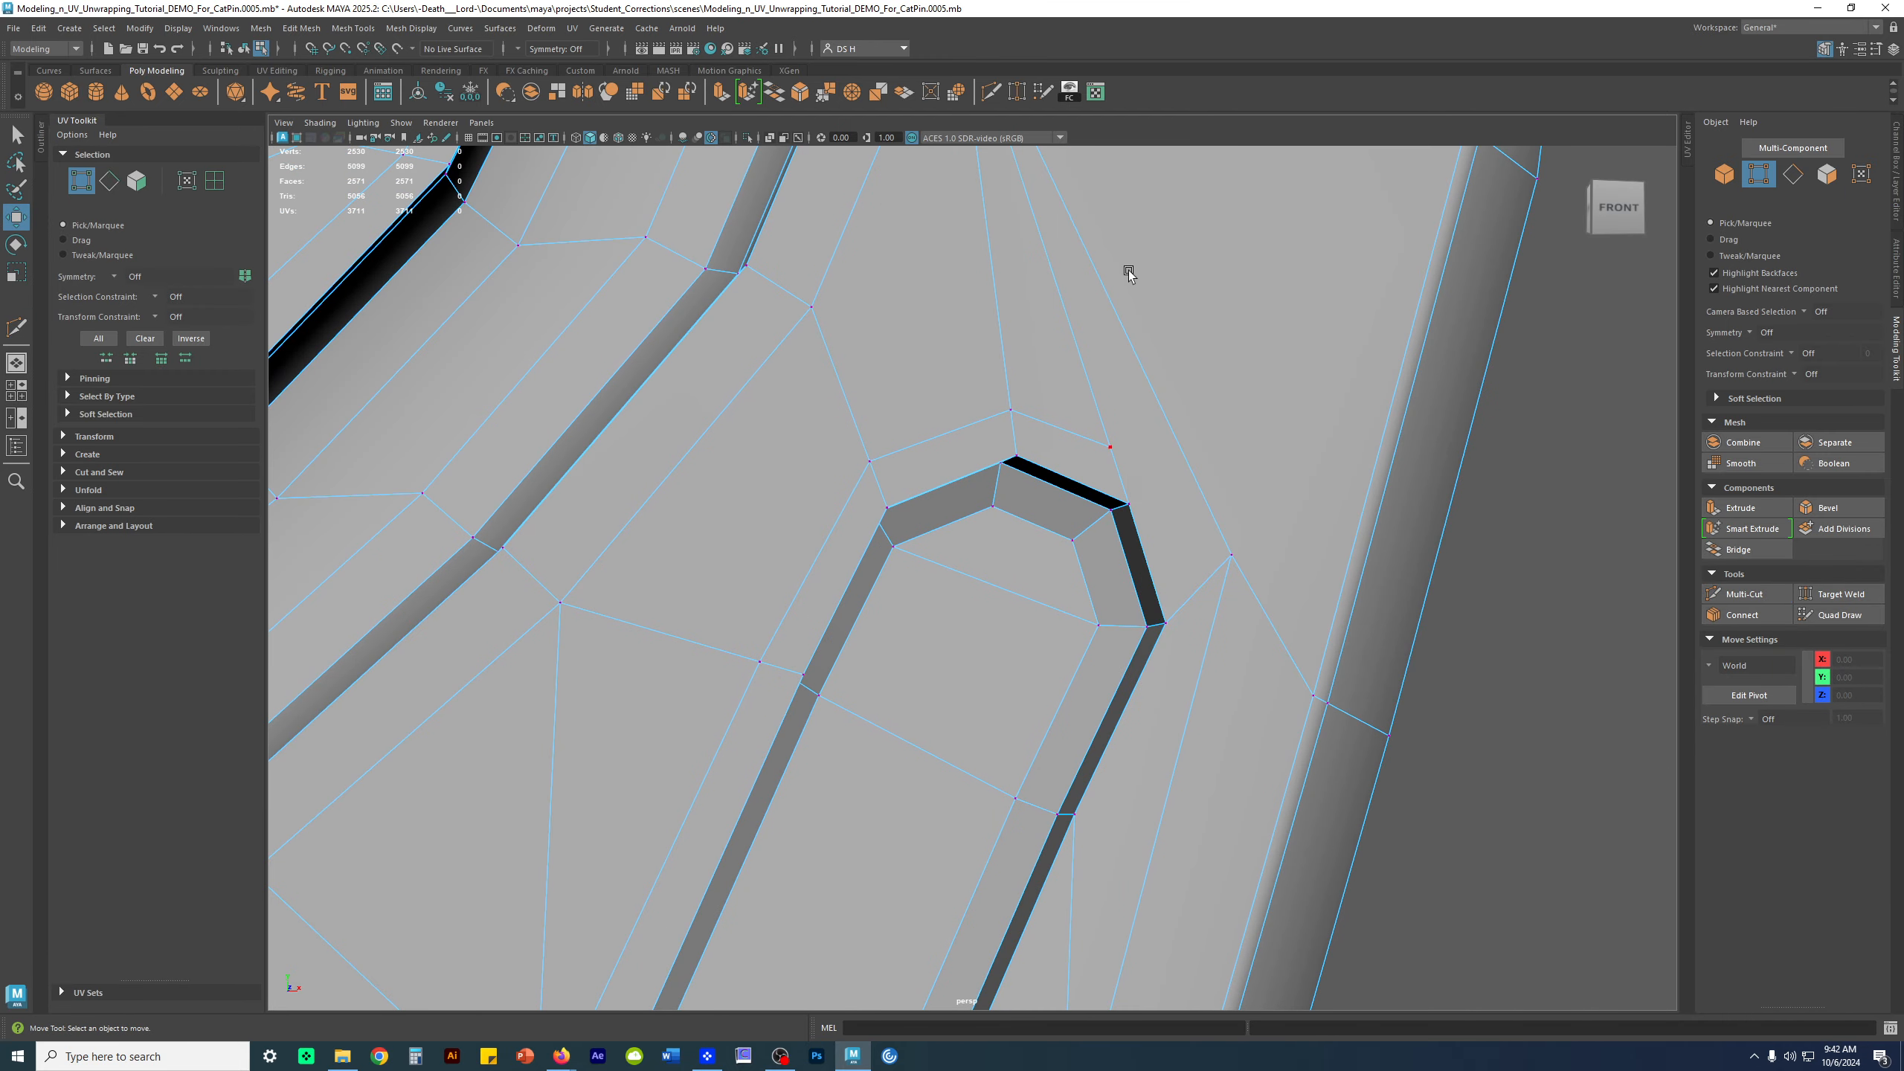
pyautogui.click(1799, 377)
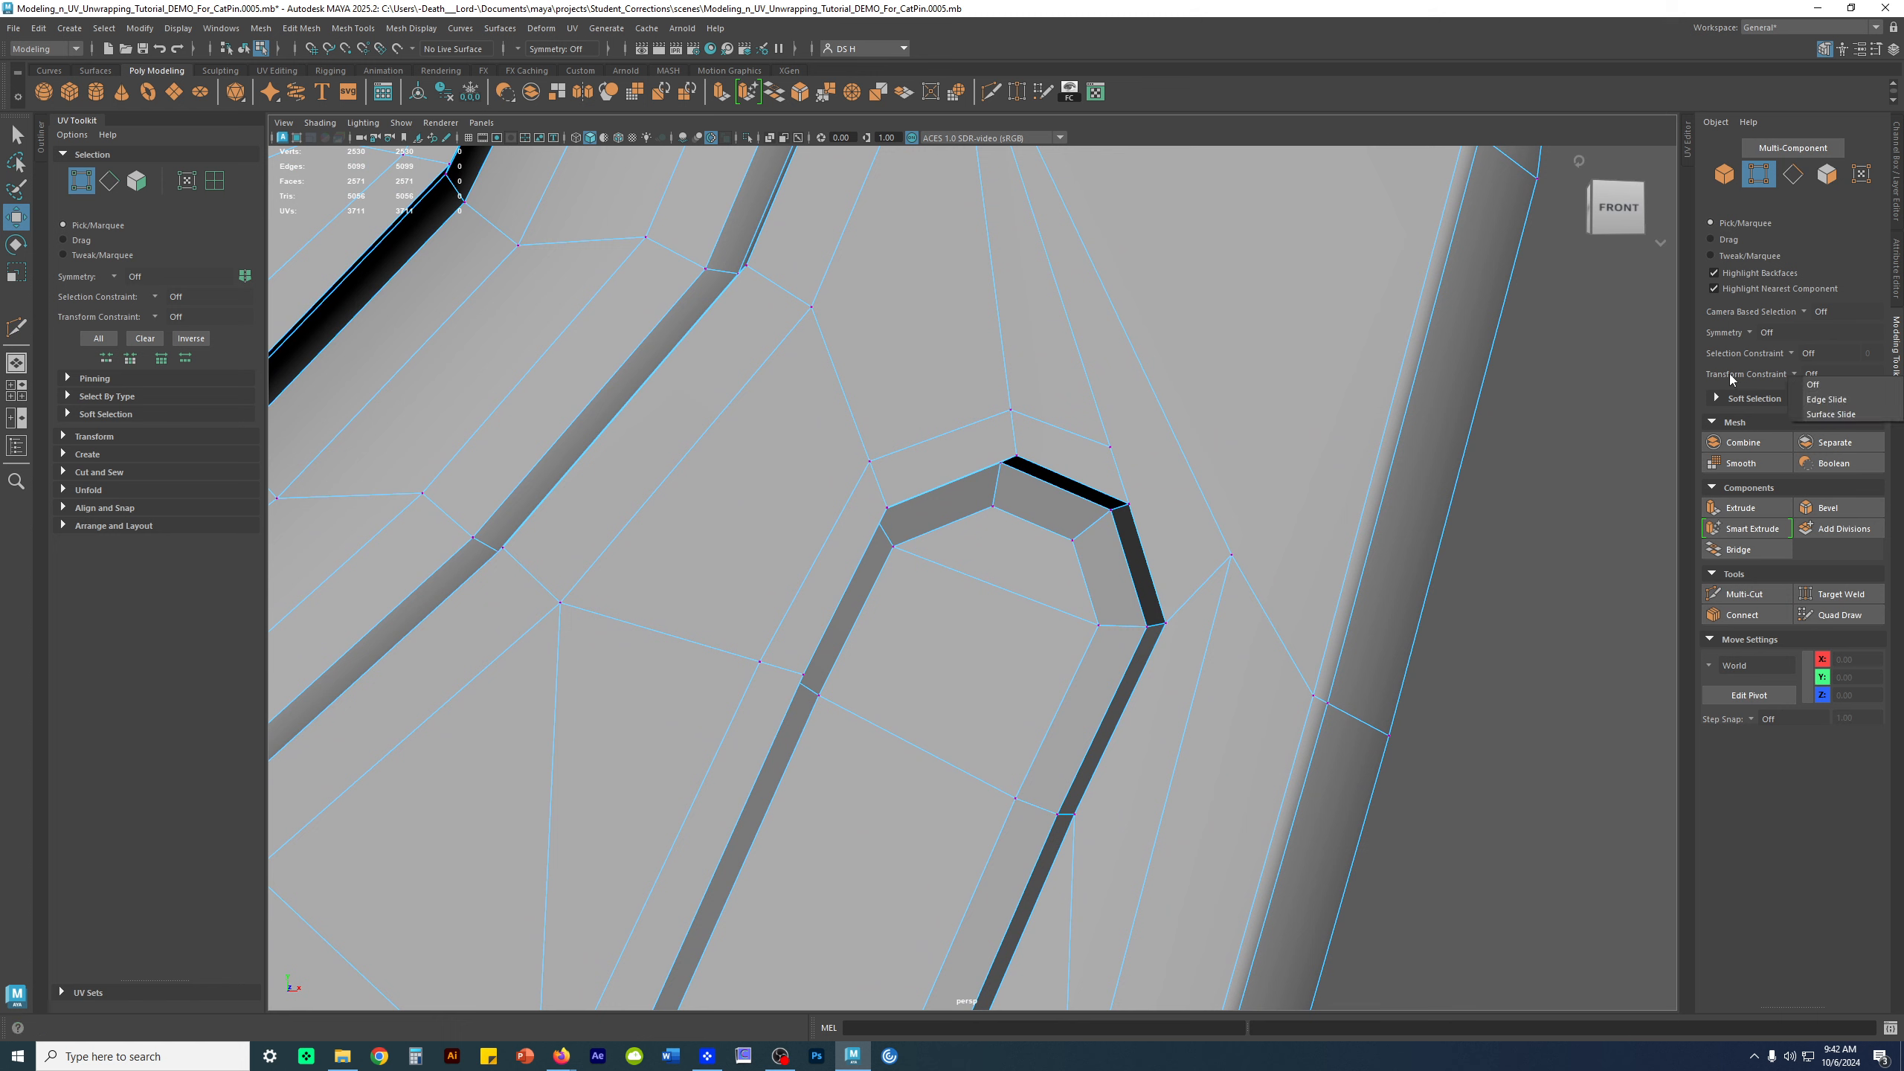
pyautogui.click(1833, 417)
pyautogui.click(1096, 451)
pyautogui.moveTo(1097, 451); pyautogui.dragTo(1150, 474)
# Delete the two long diagonal edges running from the vertex above the groove down to the outer side of its rounded tip
pyautogui.keyDown('alt'); pyautogui.moveTo(1263, 461); pyautogui.dragTo(1034, 360, button='right'); pyautogui.keyUp('alt')
pyautogui.keyDown('alt'); pyautogui.moveTo(1009, 379); pyautogui.dragTo(940, 431, button='middle'); pyautogui.keyUp('alt')
pyautogui.rightClick(940, 432)
pyautogui.moveTo(920, 203); pyautogui.dragTo(921, 204, button='right')
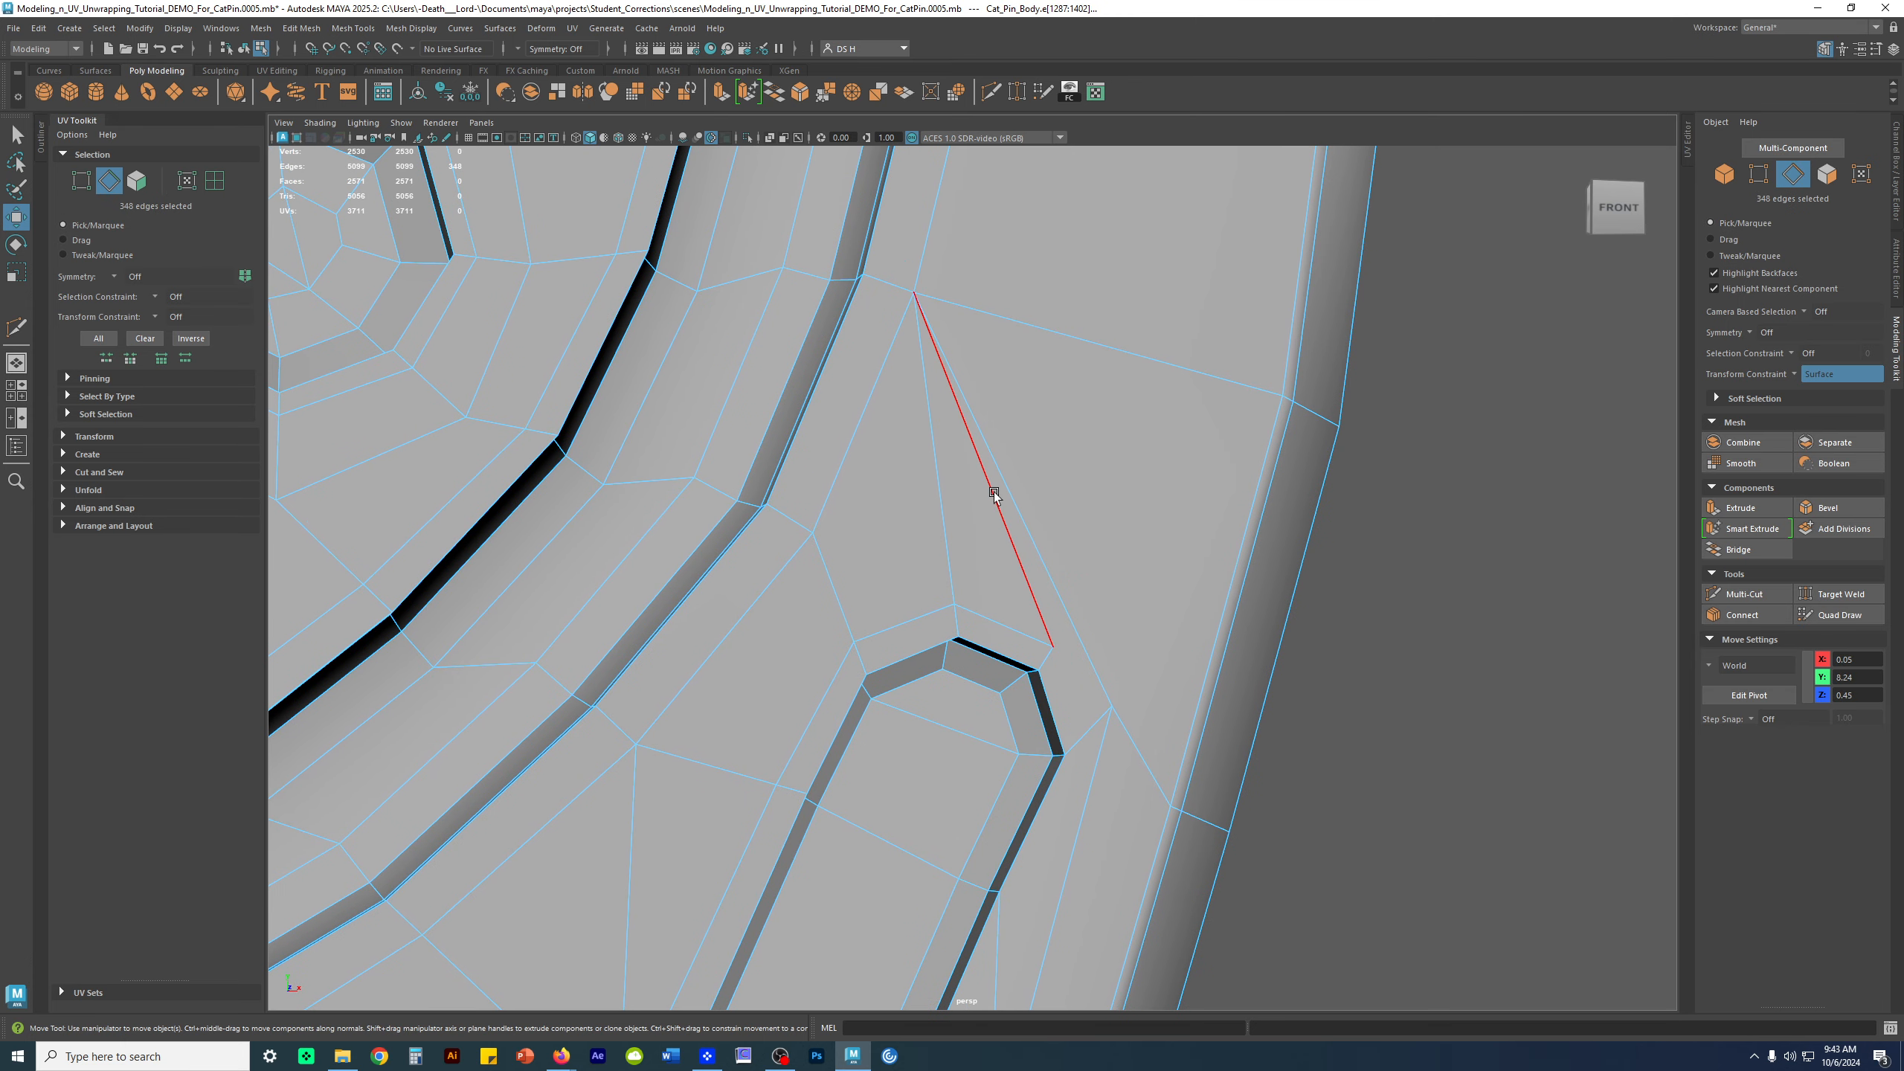
pyautogui.click(1005, 519)
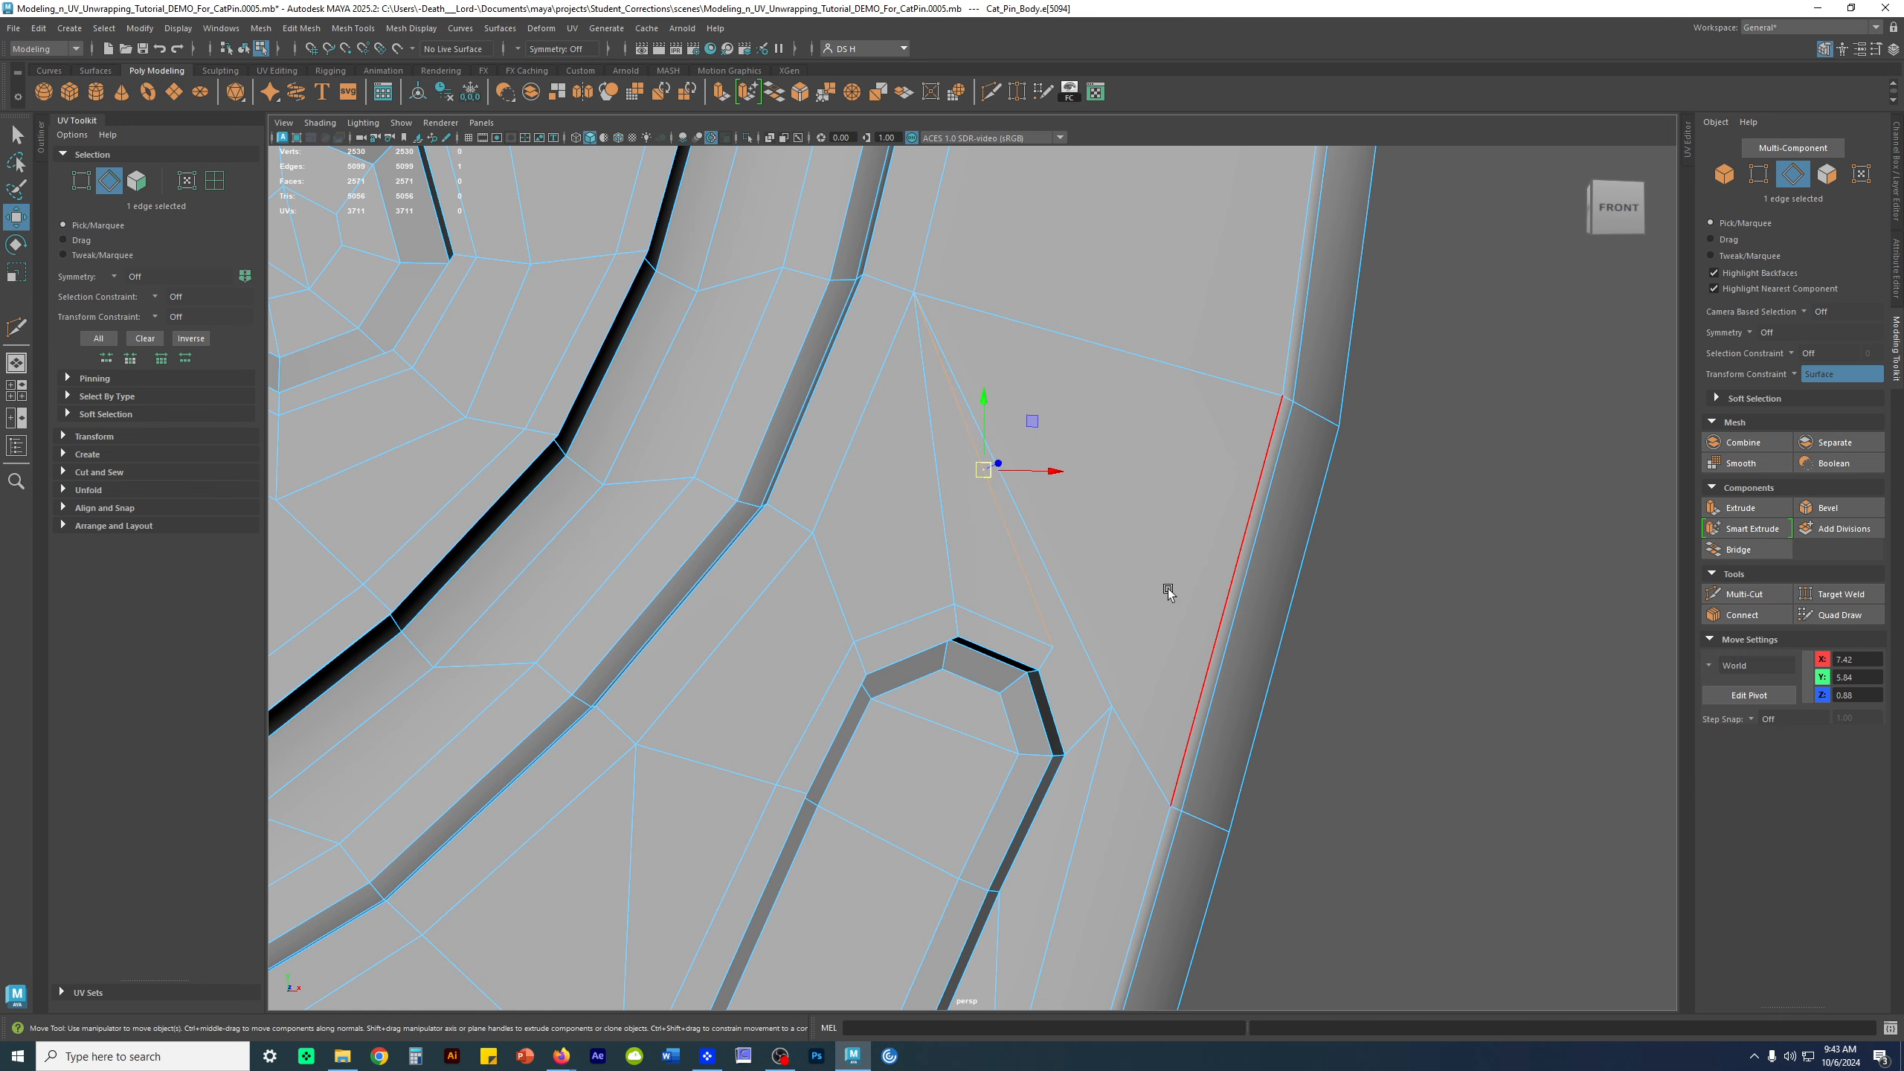
pyautogui.press('4')
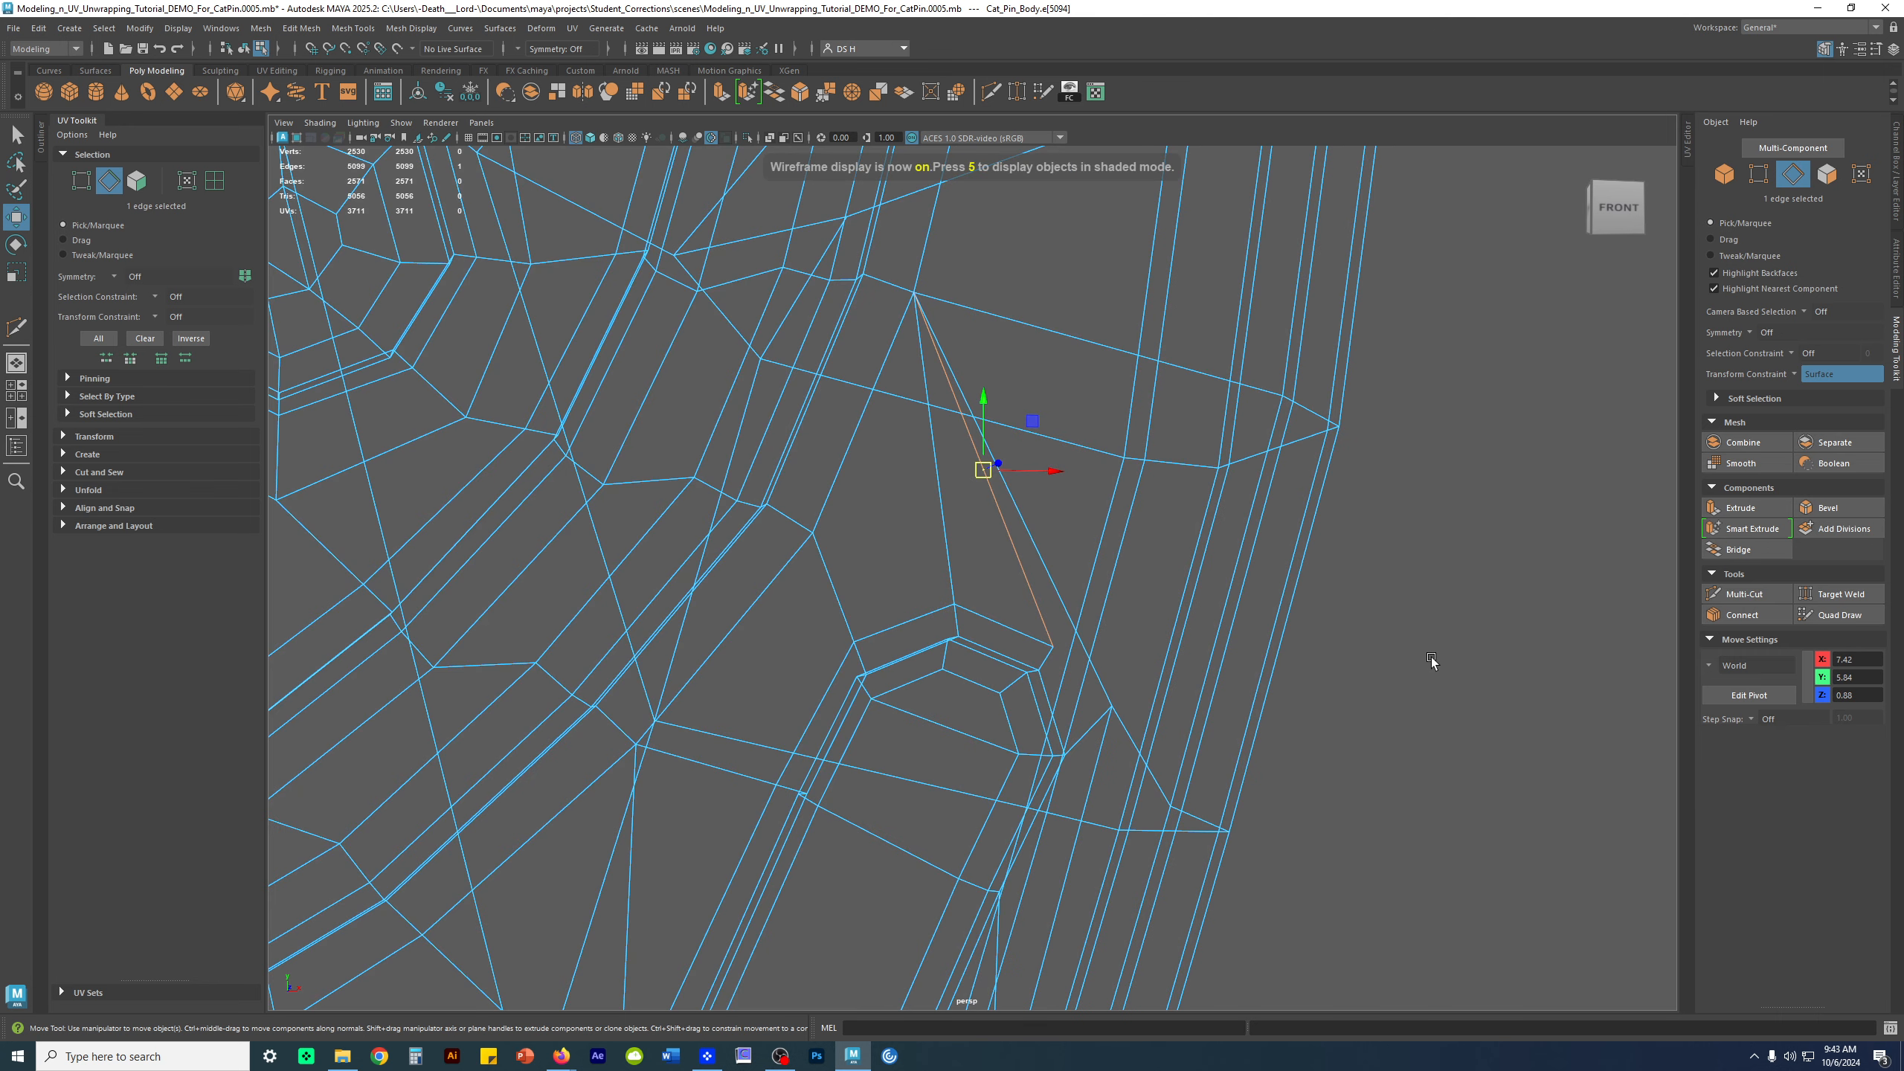
pyautogui.press('5')
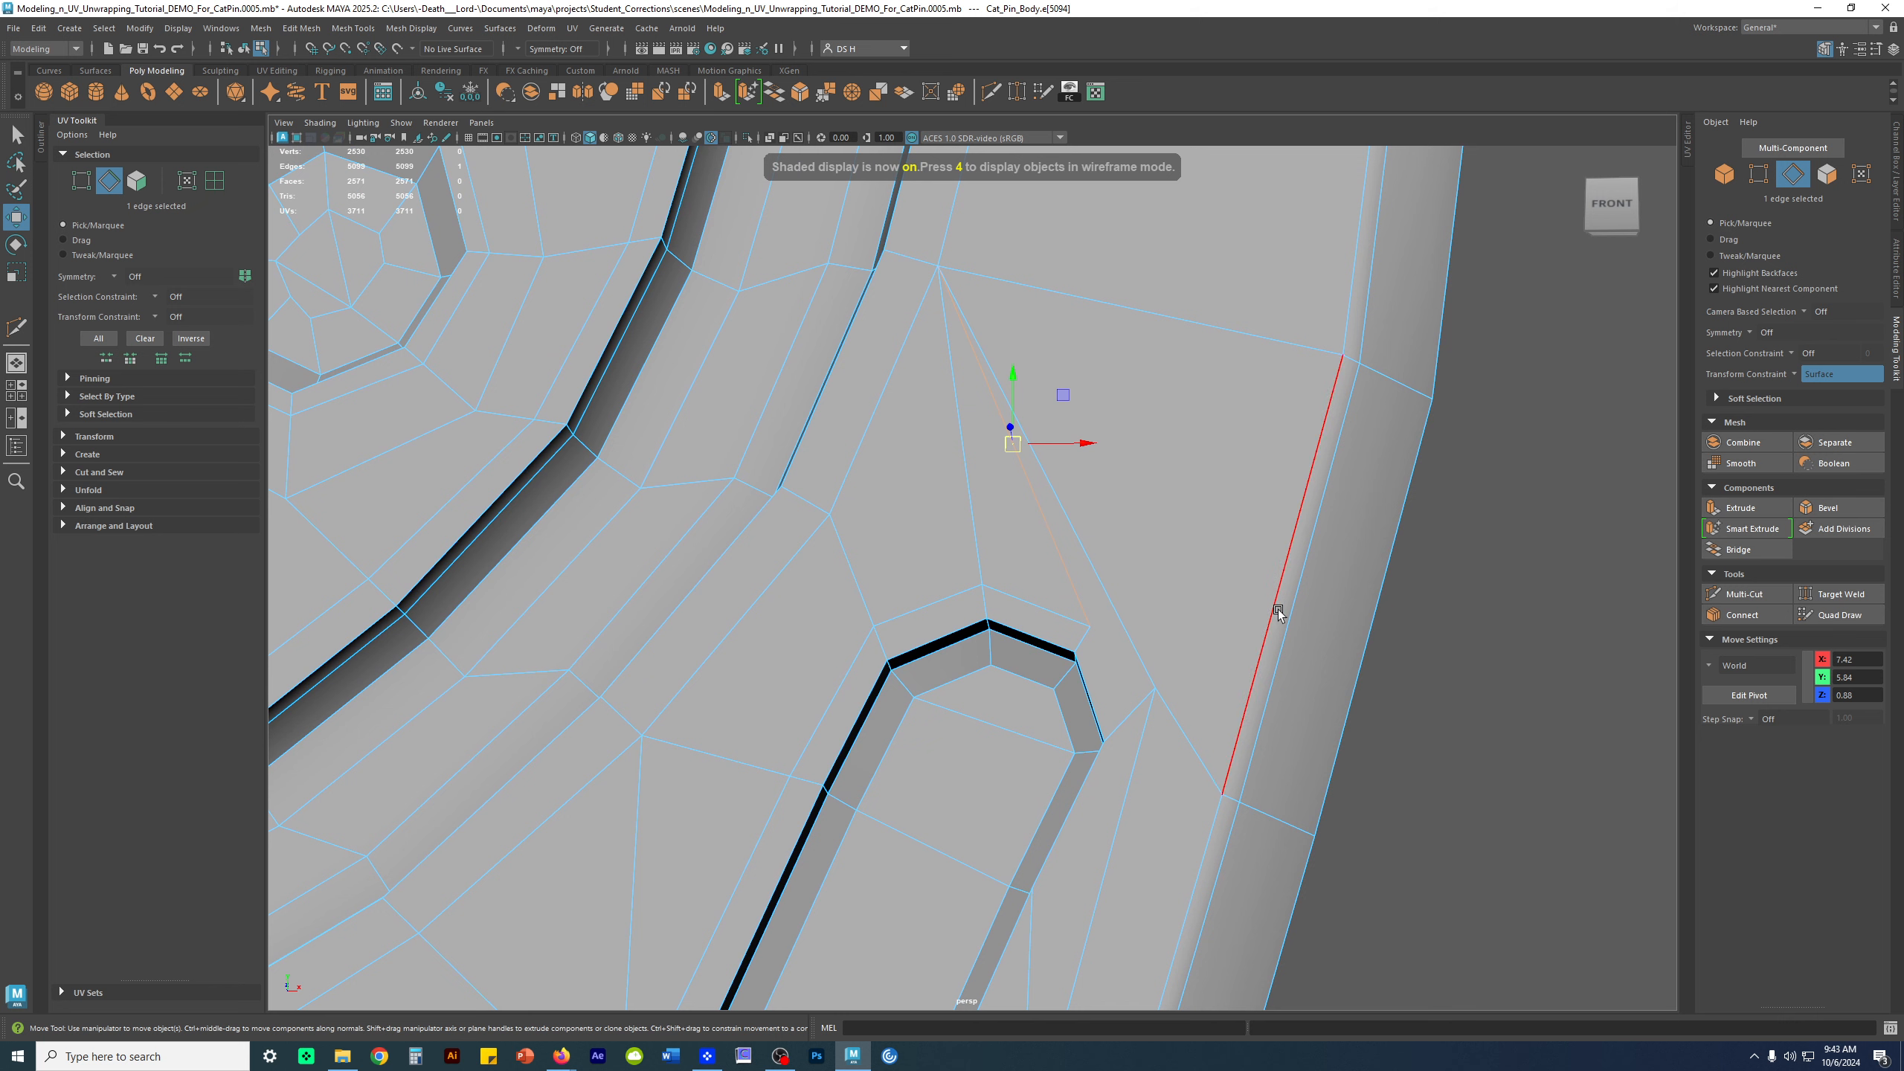
pyautogui.press('Delete')
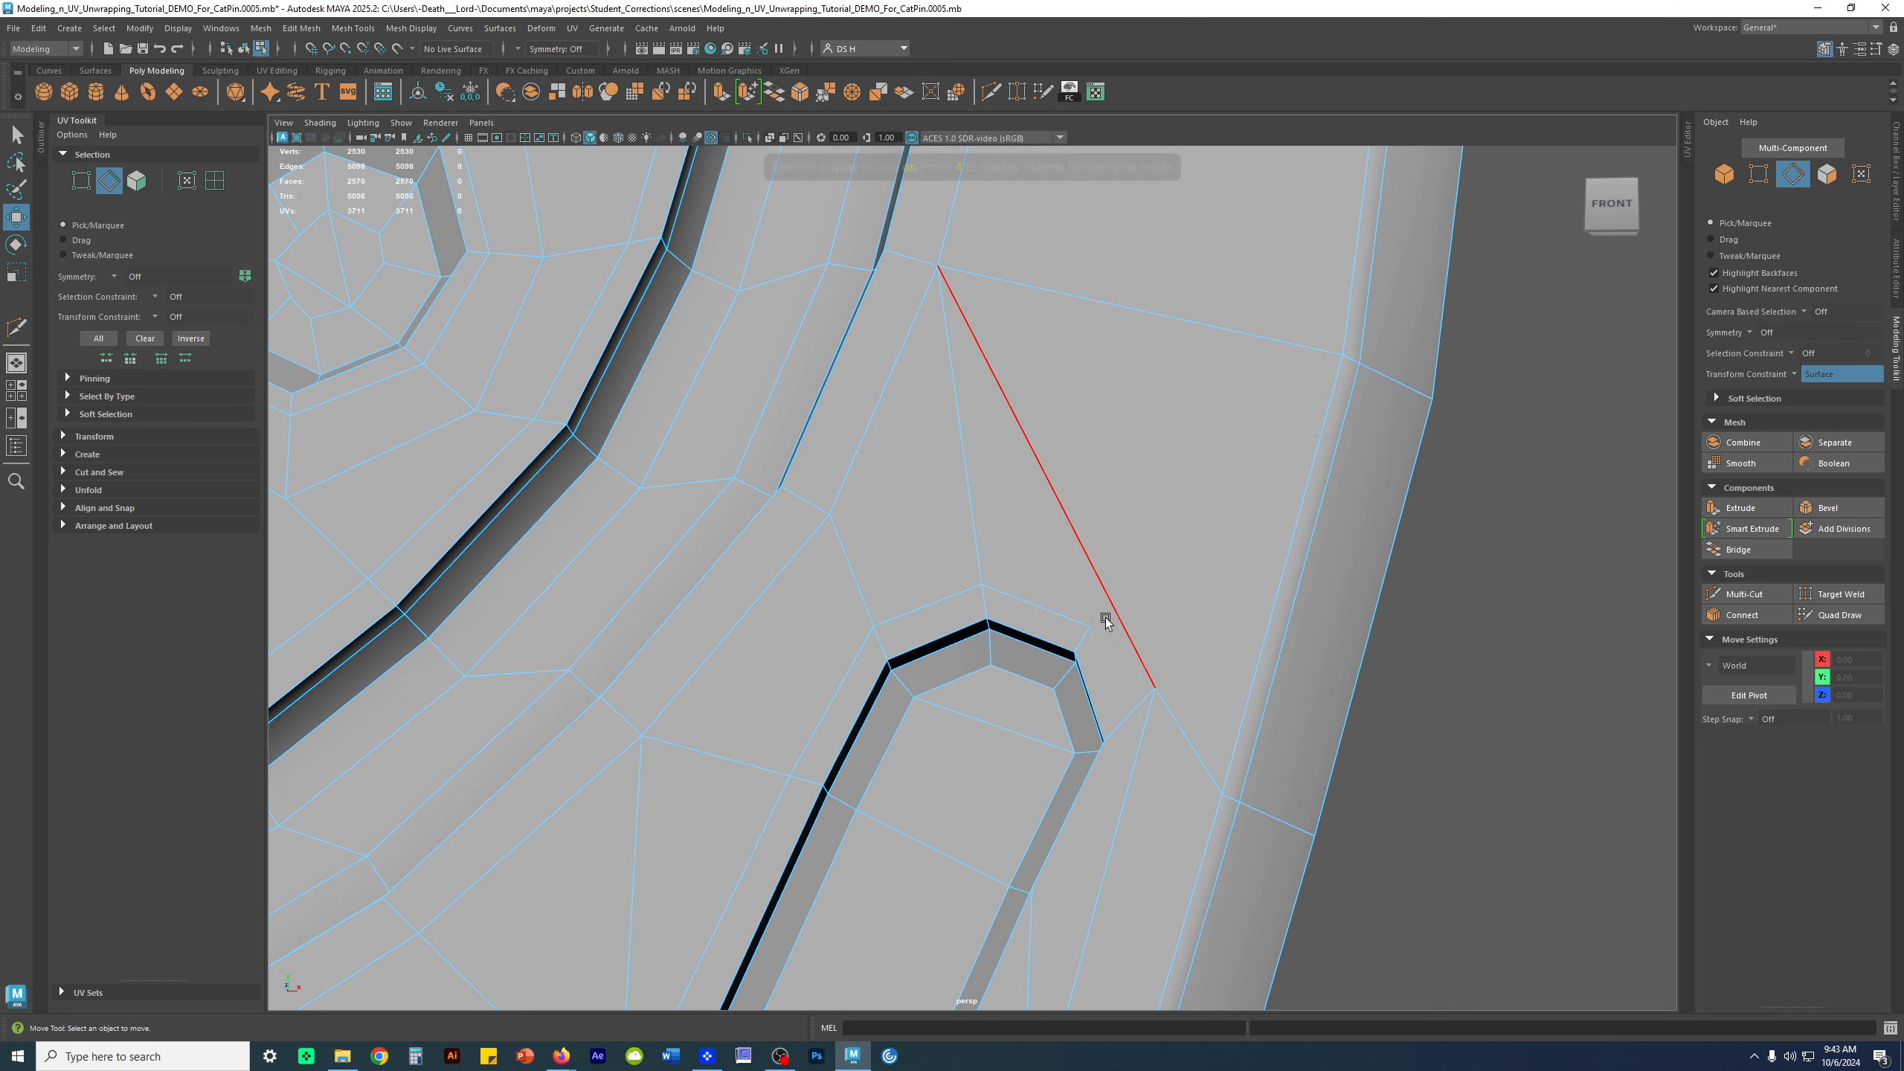
pyautogui.click(1023, 417)
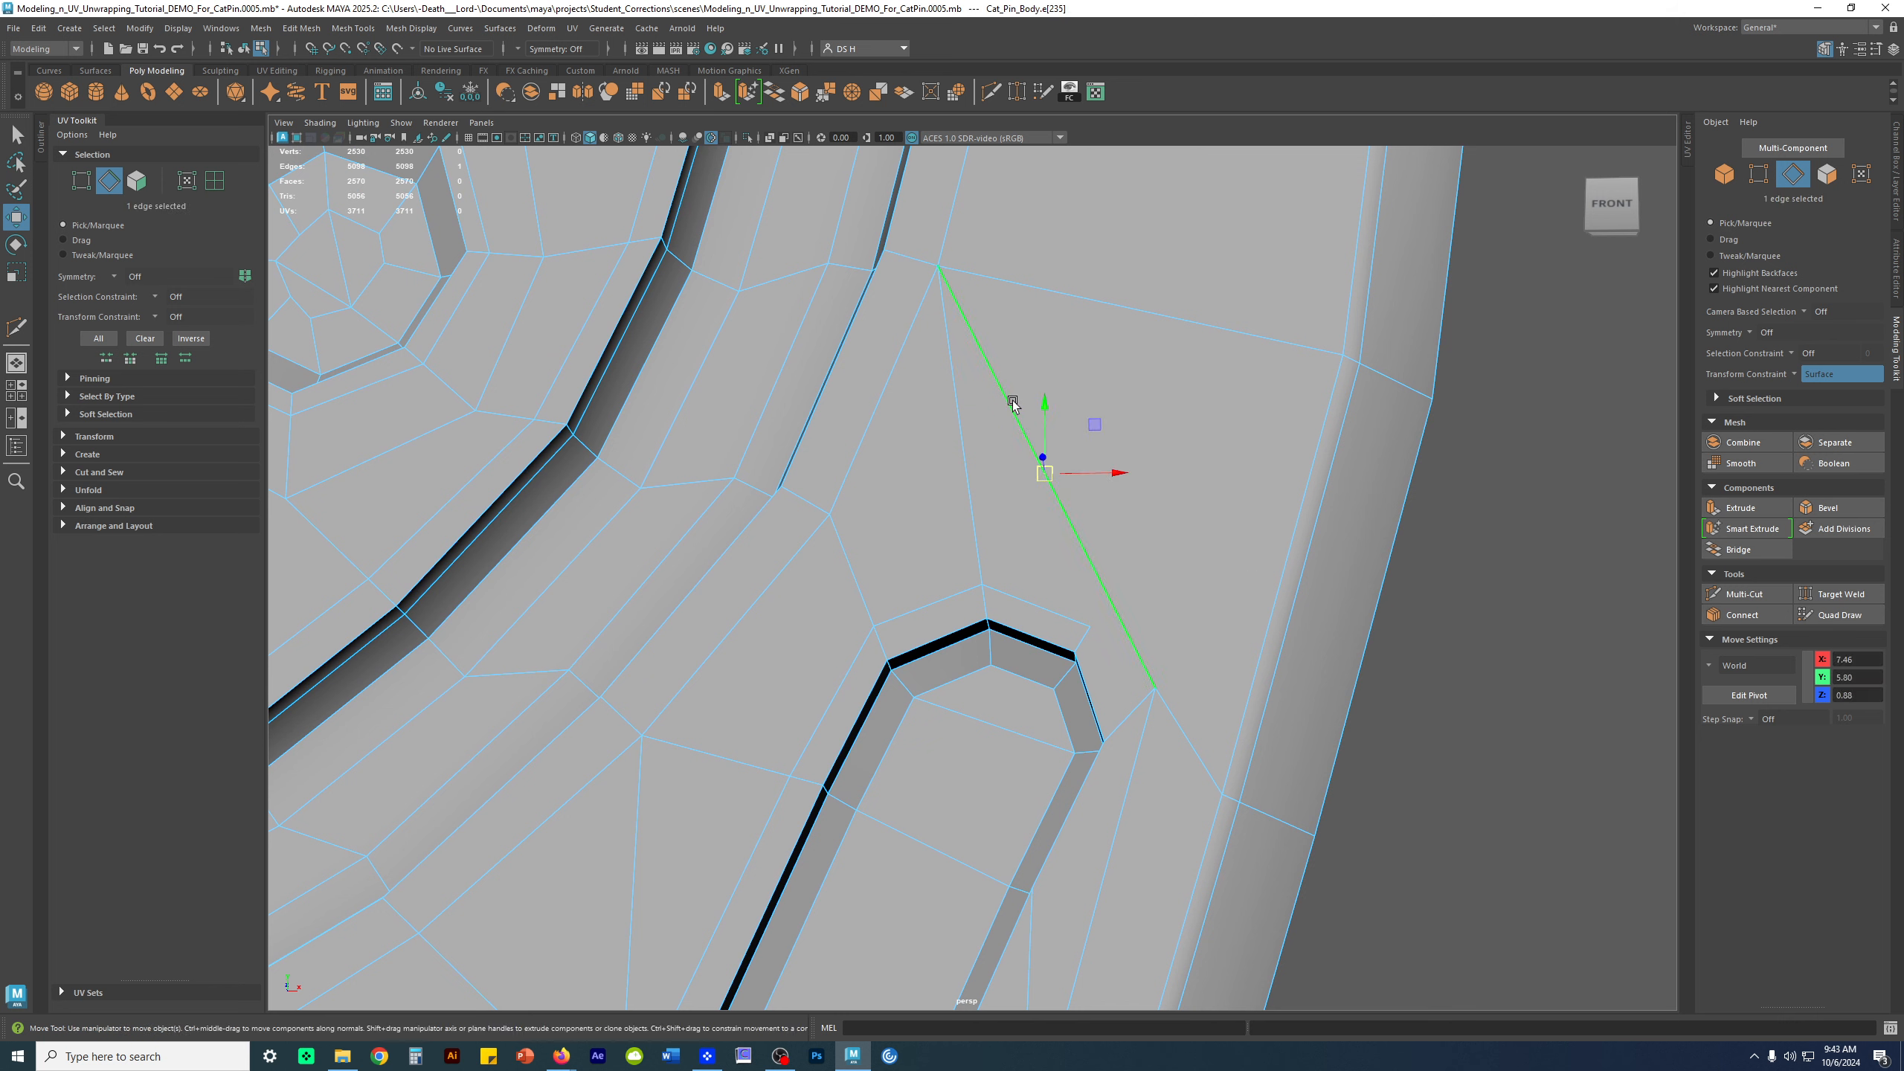
pyautogui.press('Delete')
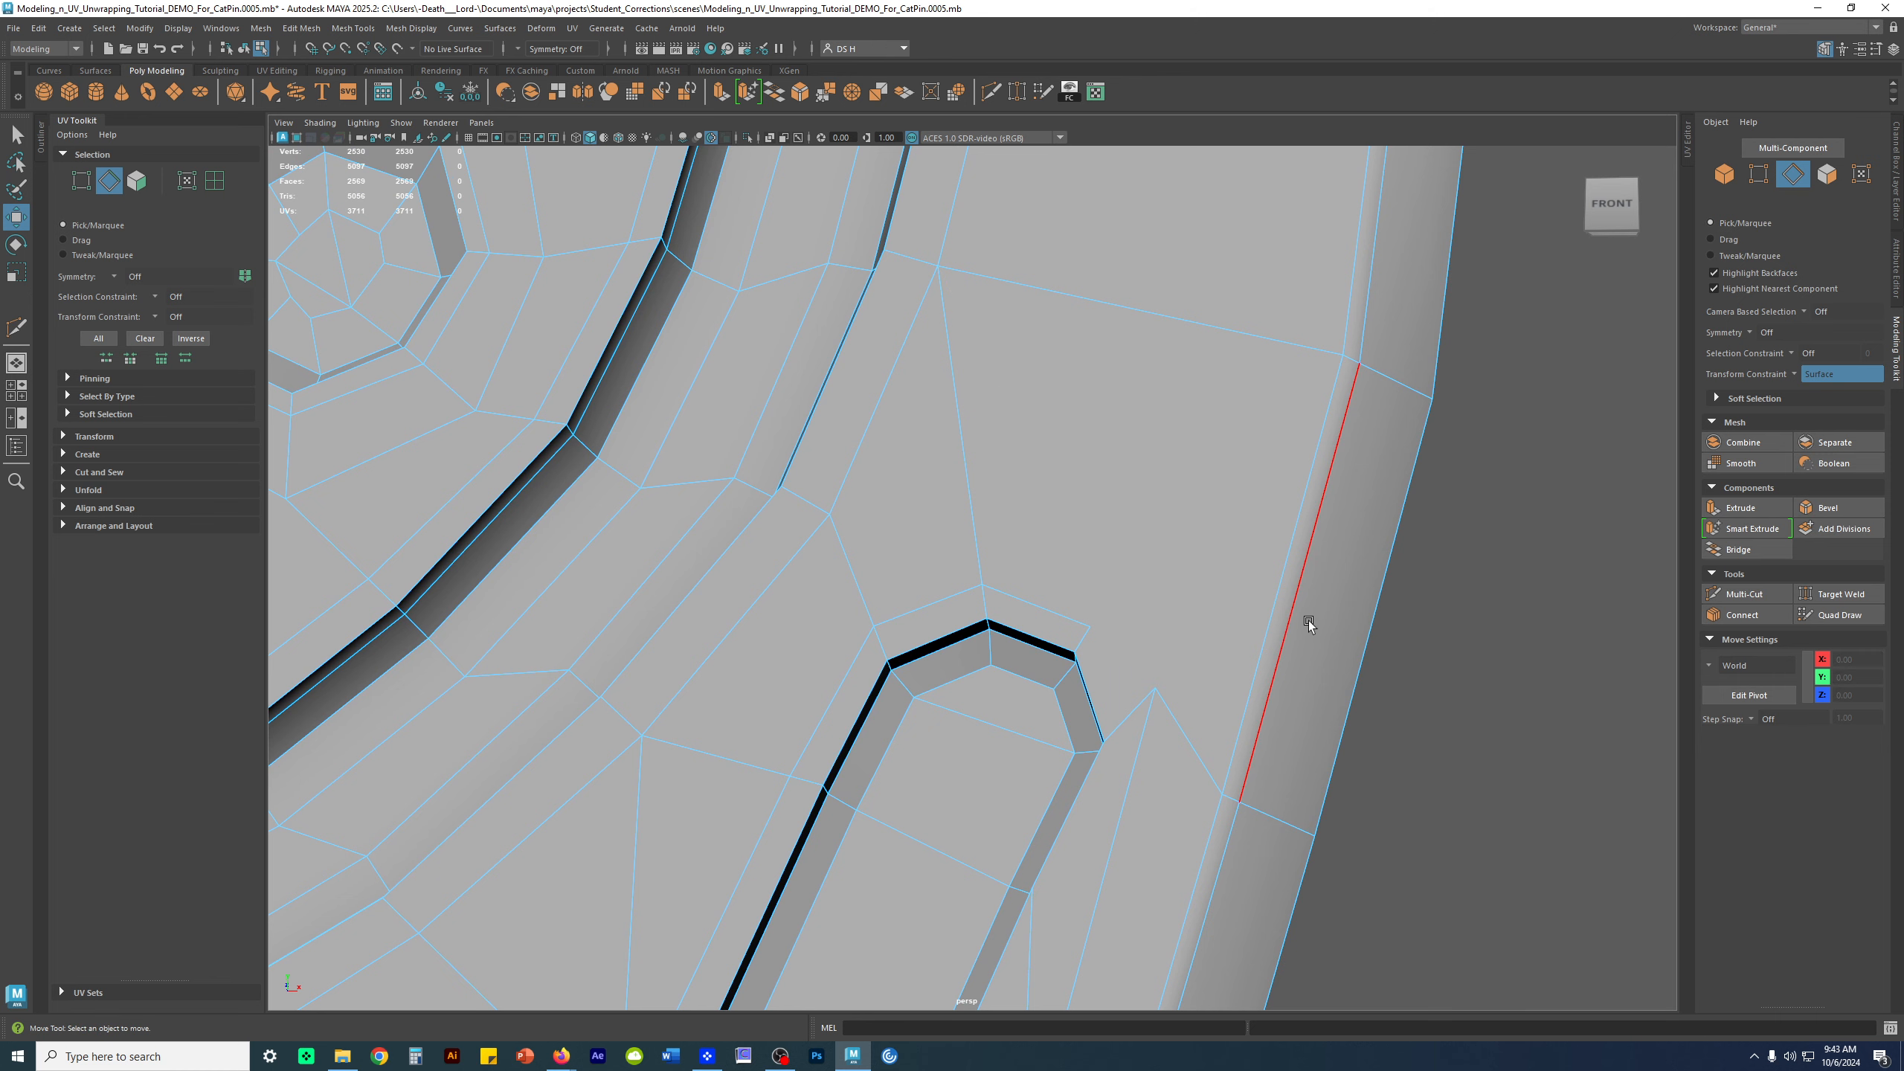
# Multi-Cut an edge from the supporting edge's last vertex to the neighbouring vertex outside the groove's rounded tip
pyautogui.keyDown('alt'); pyautogui.moveTo(1246, 601); pyautogui.dragTo(1357, 539, button='middle'); pyautogui.keyUp('alt')
pyautogui.keyDown('alt'); pyautogui.moveTo(1202, 502); pyautogui.dragTo(1020, 502, button='middle'); pyautogui.keyUp('alt')
pyautogui.keyDown('shift'); pyautogui.moveTo(1061, 413); pyautogui.dragTo(693, 408, button='right'); pyautogui.keyUp('shift')
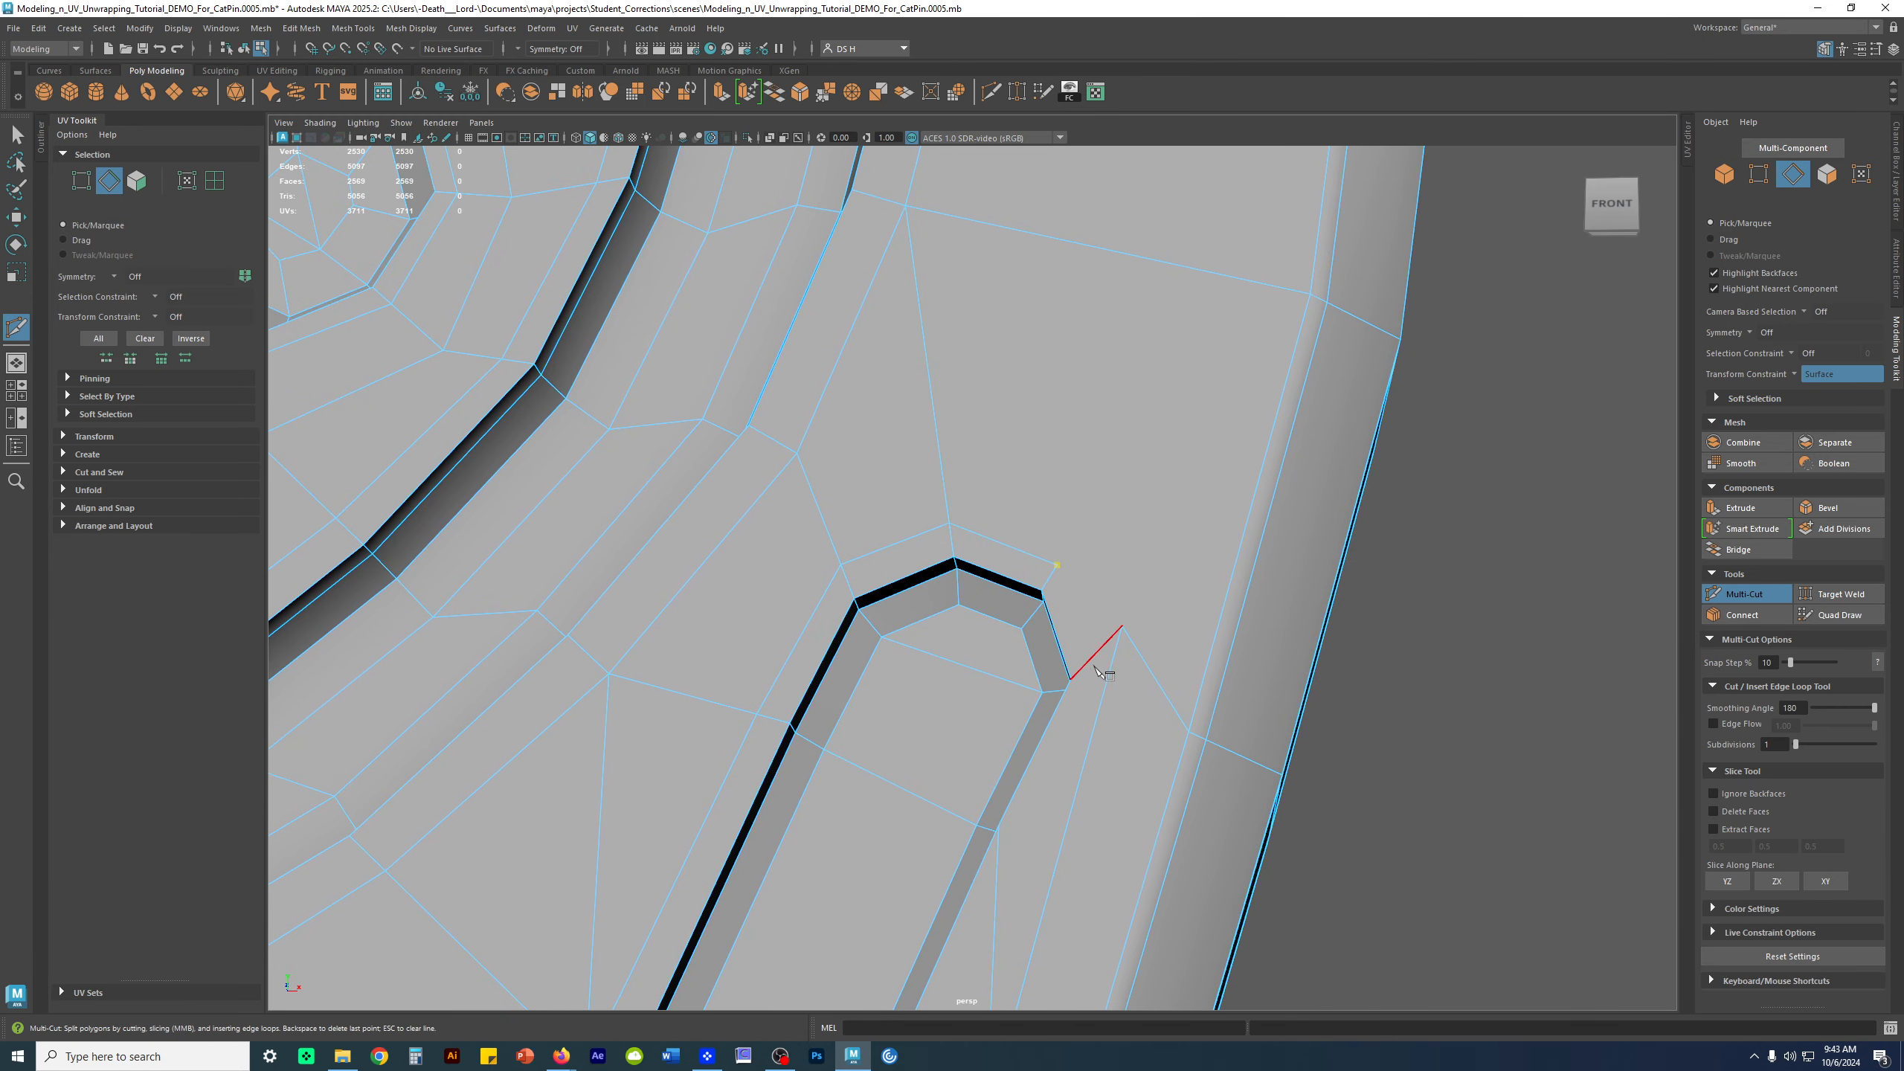
pyautogui.keyDown('alt'); pyautogui.moveTo(1131, 602); pyautogui.dragTo(1182, 378, button='middle'); pyautogui.keyUp('alt')
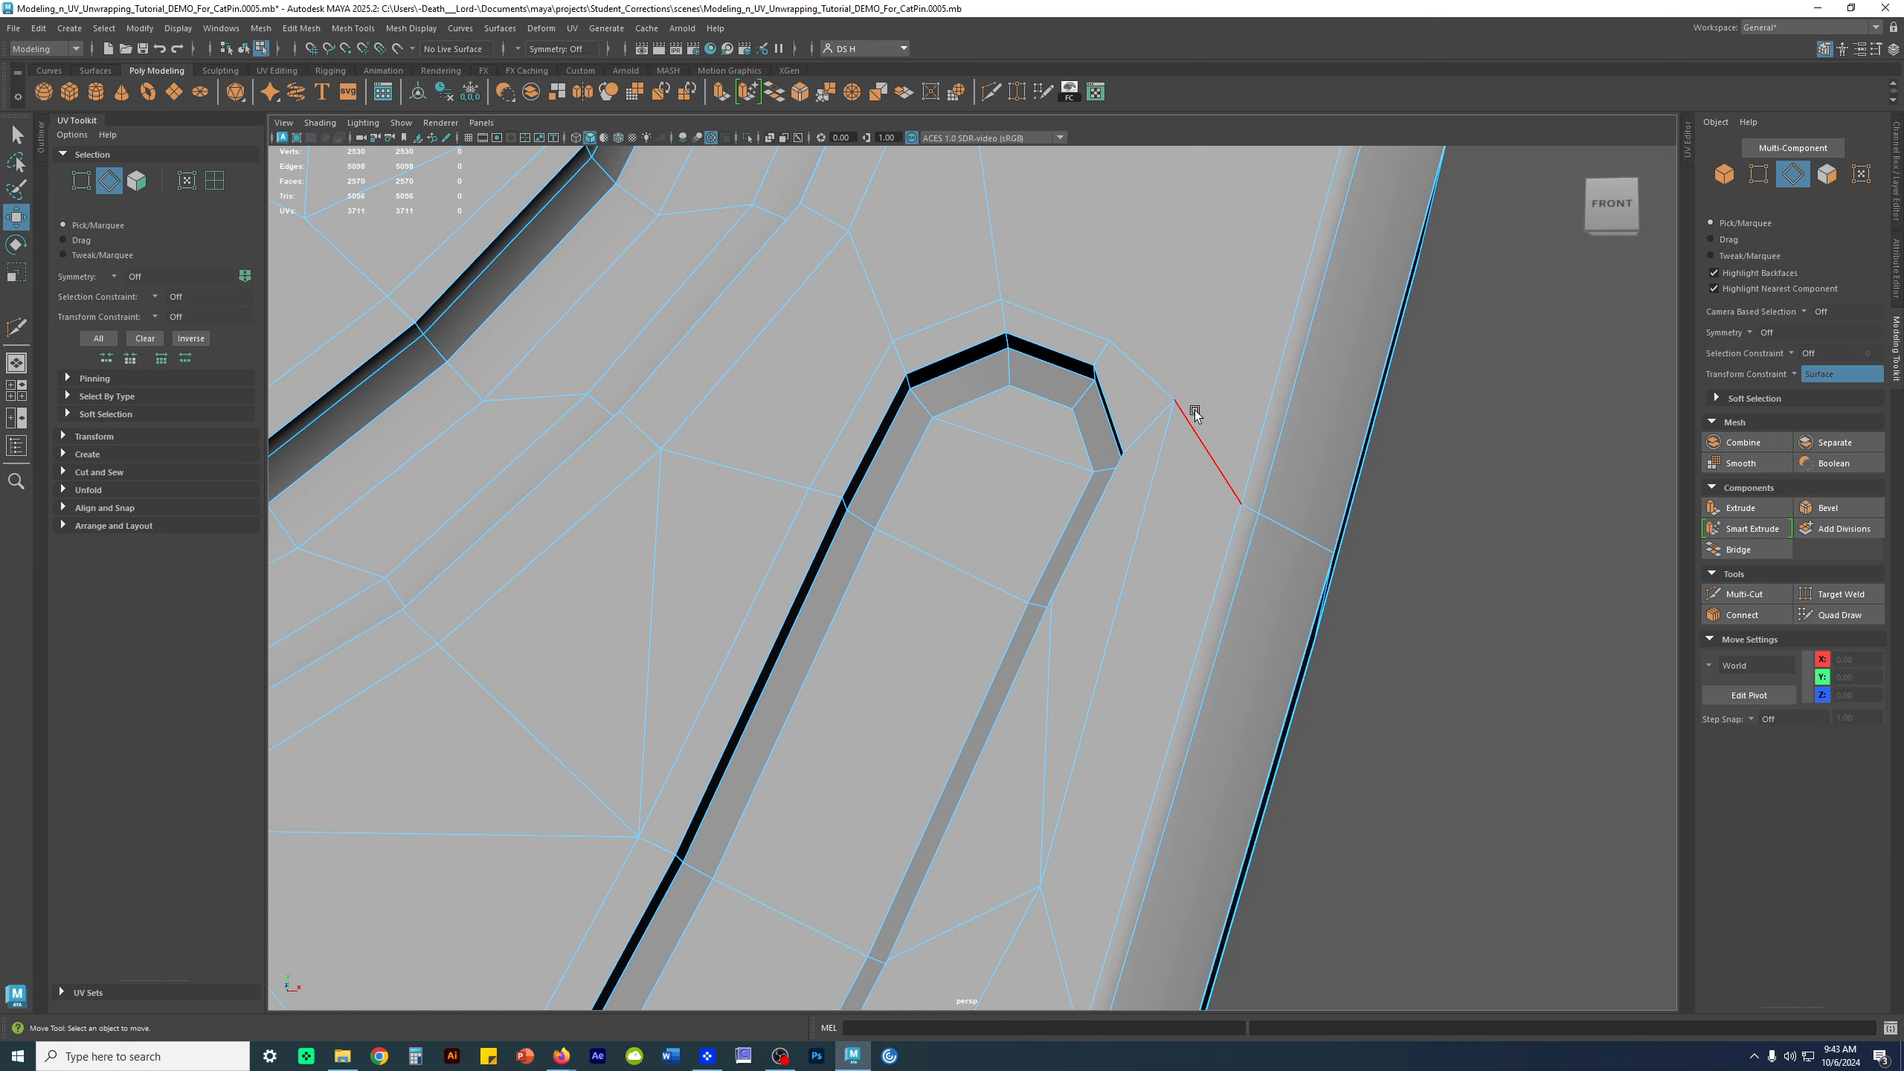
# Slide the vertex outside the rounded tip and the next one down the outer side closer to the groove rim
pyautogui.moveTo(1203, 309); pyautogui.dragTo(696, 277, button='right')
pyautogui.click(1176, 399)
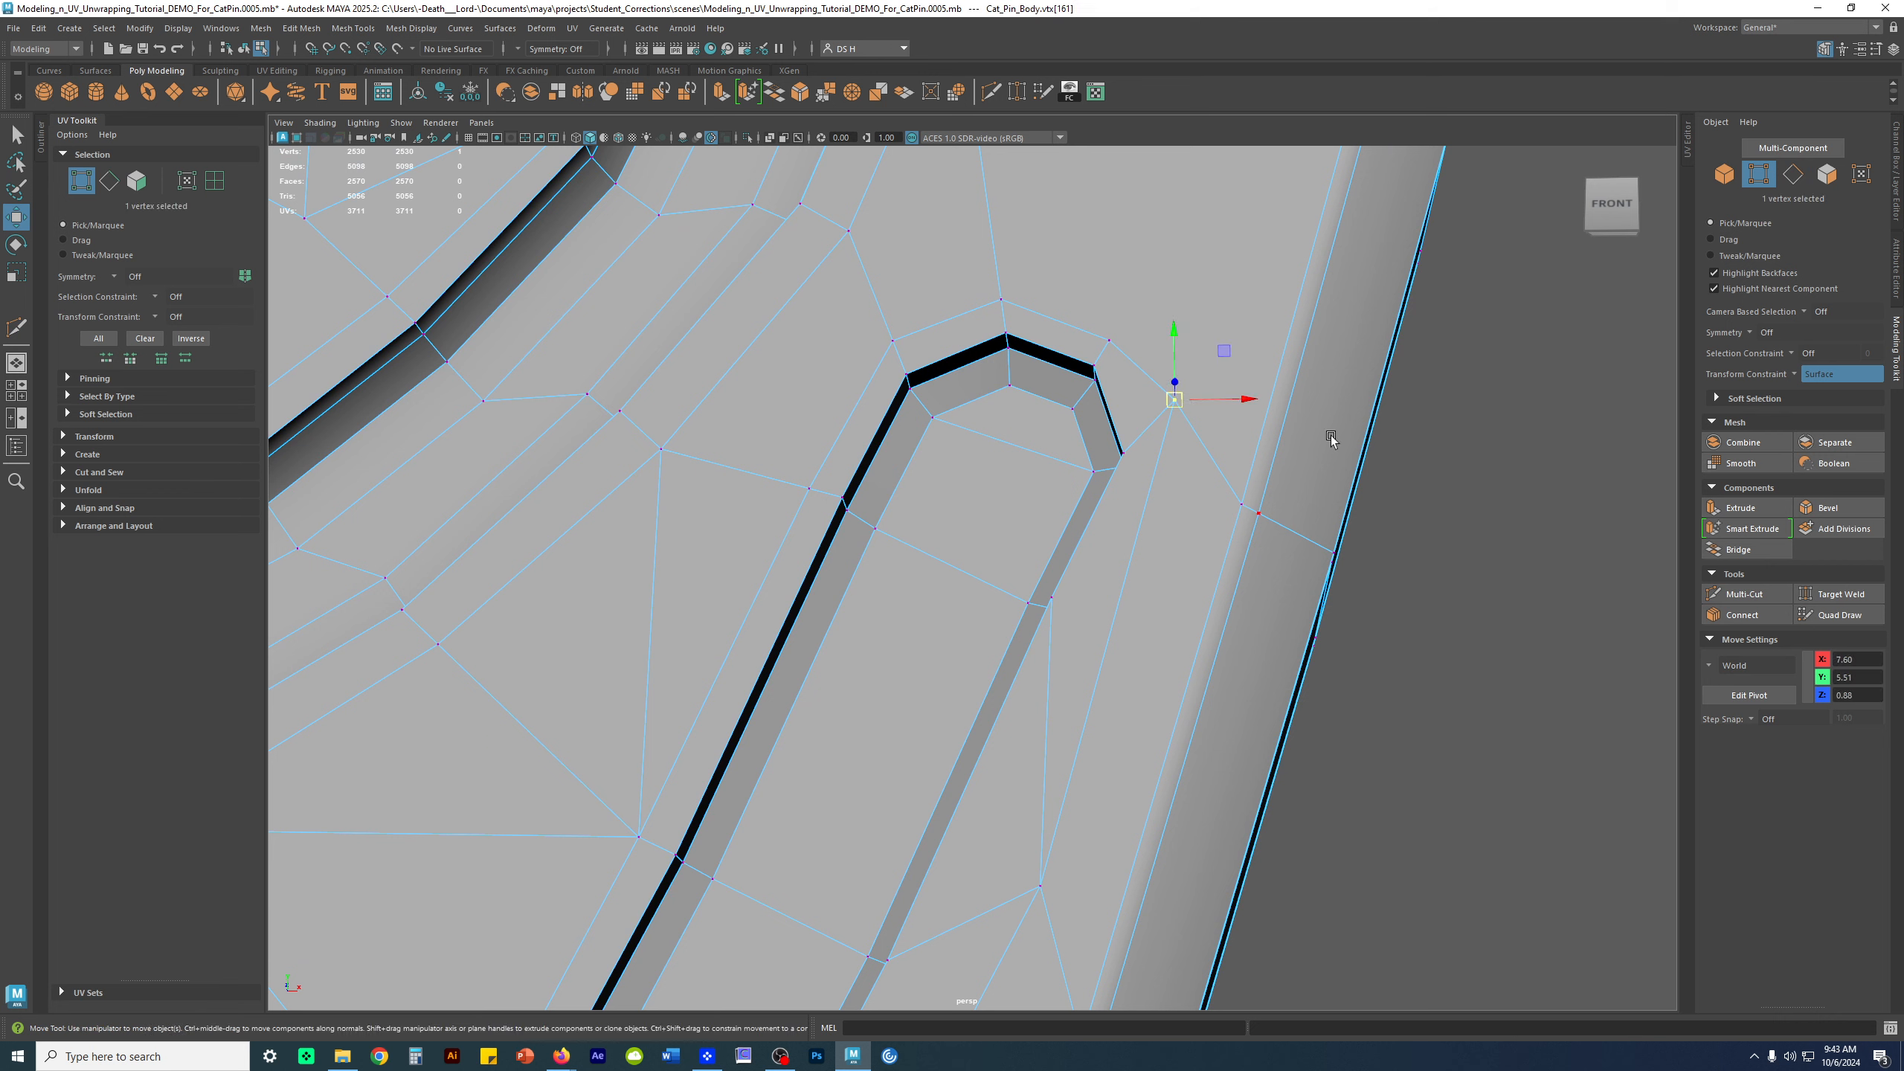
pyautogui.moveTo(1174, 399); pyautogui.dragTo(1151, 461)
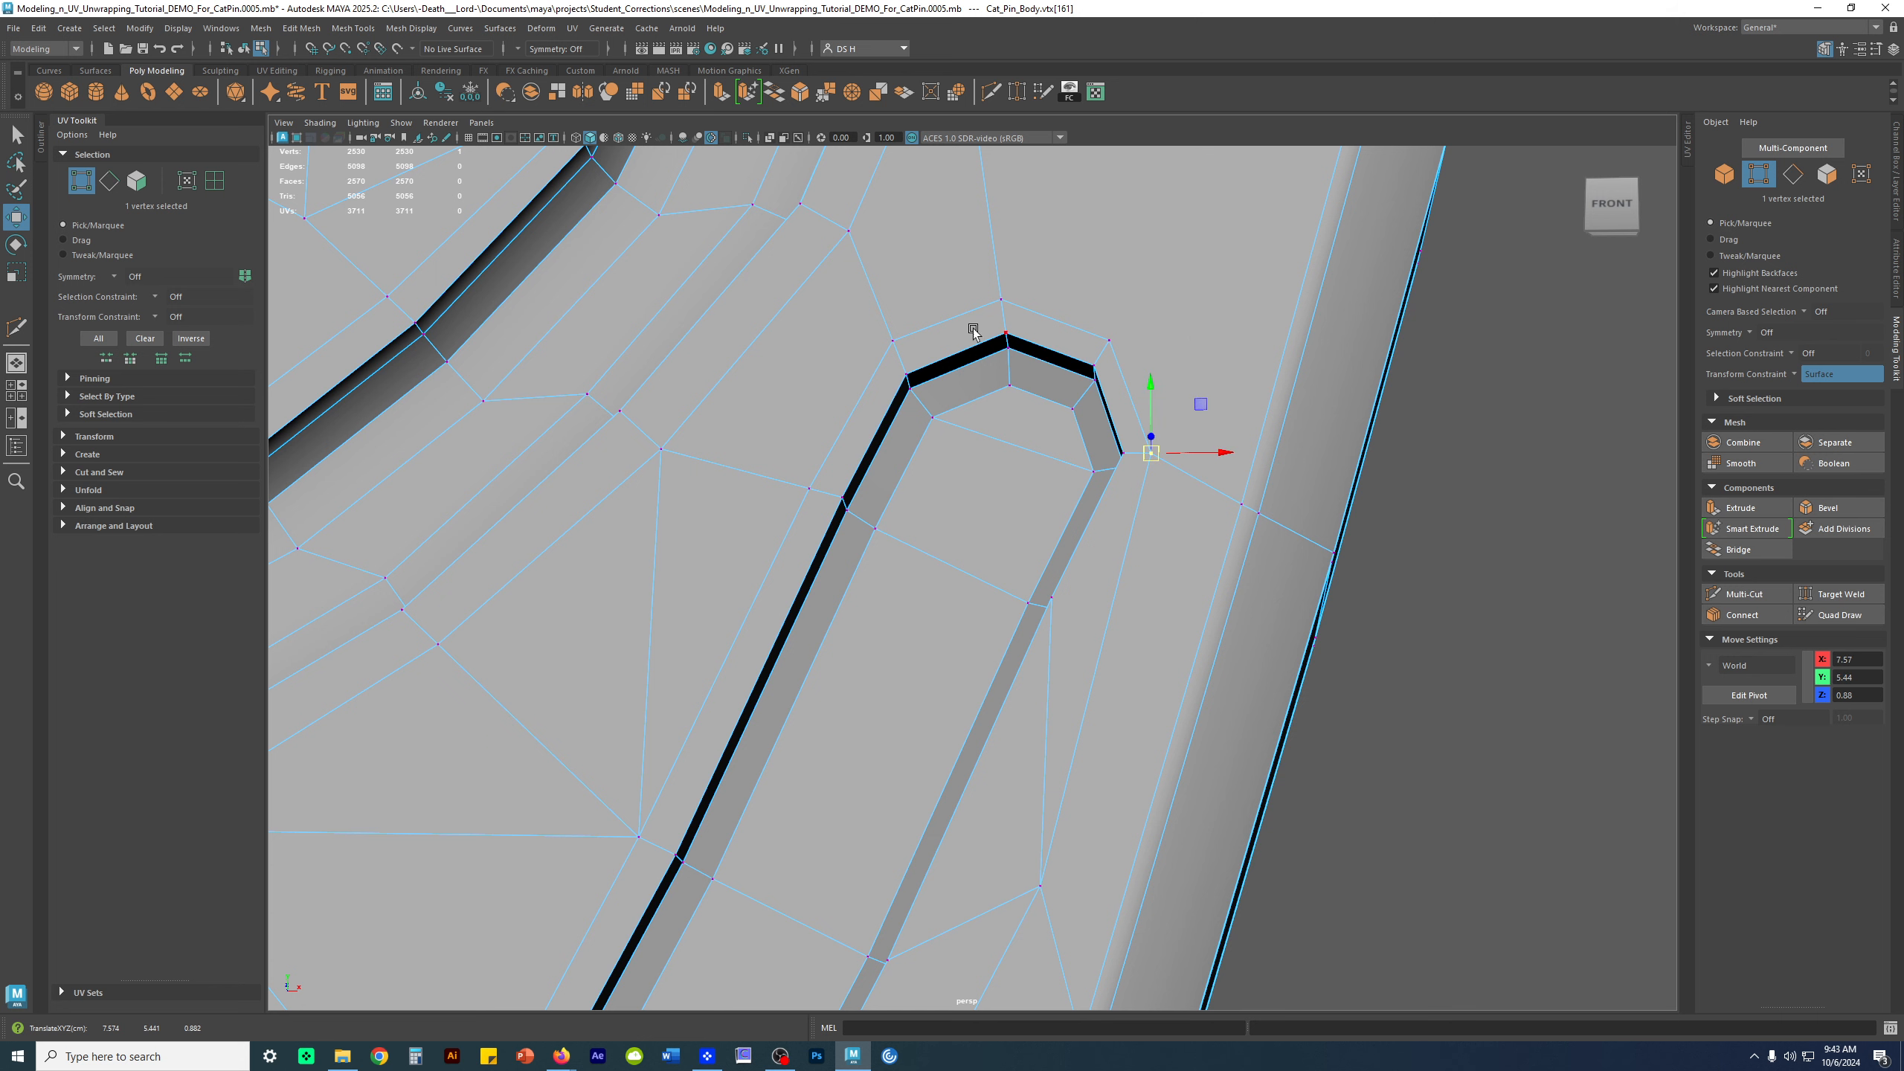
pyautogui.keyDown('alt'); pyautogui.moveTo(1060, 738); pyautogui.dragTo(1195, 480, button='middle'); pyautogui.keyUp('alt')
pyautogui.click(1198, 611)
pyautogui.moveTo(1198, 611); pyautogui.dragTo(1084, 695)
# Delete the long edge running down the surface between the straight groove's outer side and the body's outer rim
pyautogui.keyDown('alt'); pyautogui.moveTo(1223, 379); pyautogui.dragTo(1071, 419); pyautogui.keyUp('alt')
pyautogui.moveTo(1147, 413); pyautogui.dragTo(1148, 374, button='right')
pyautogui.doubleClick(1182, 462)
pyautogui.click(1182, 460)
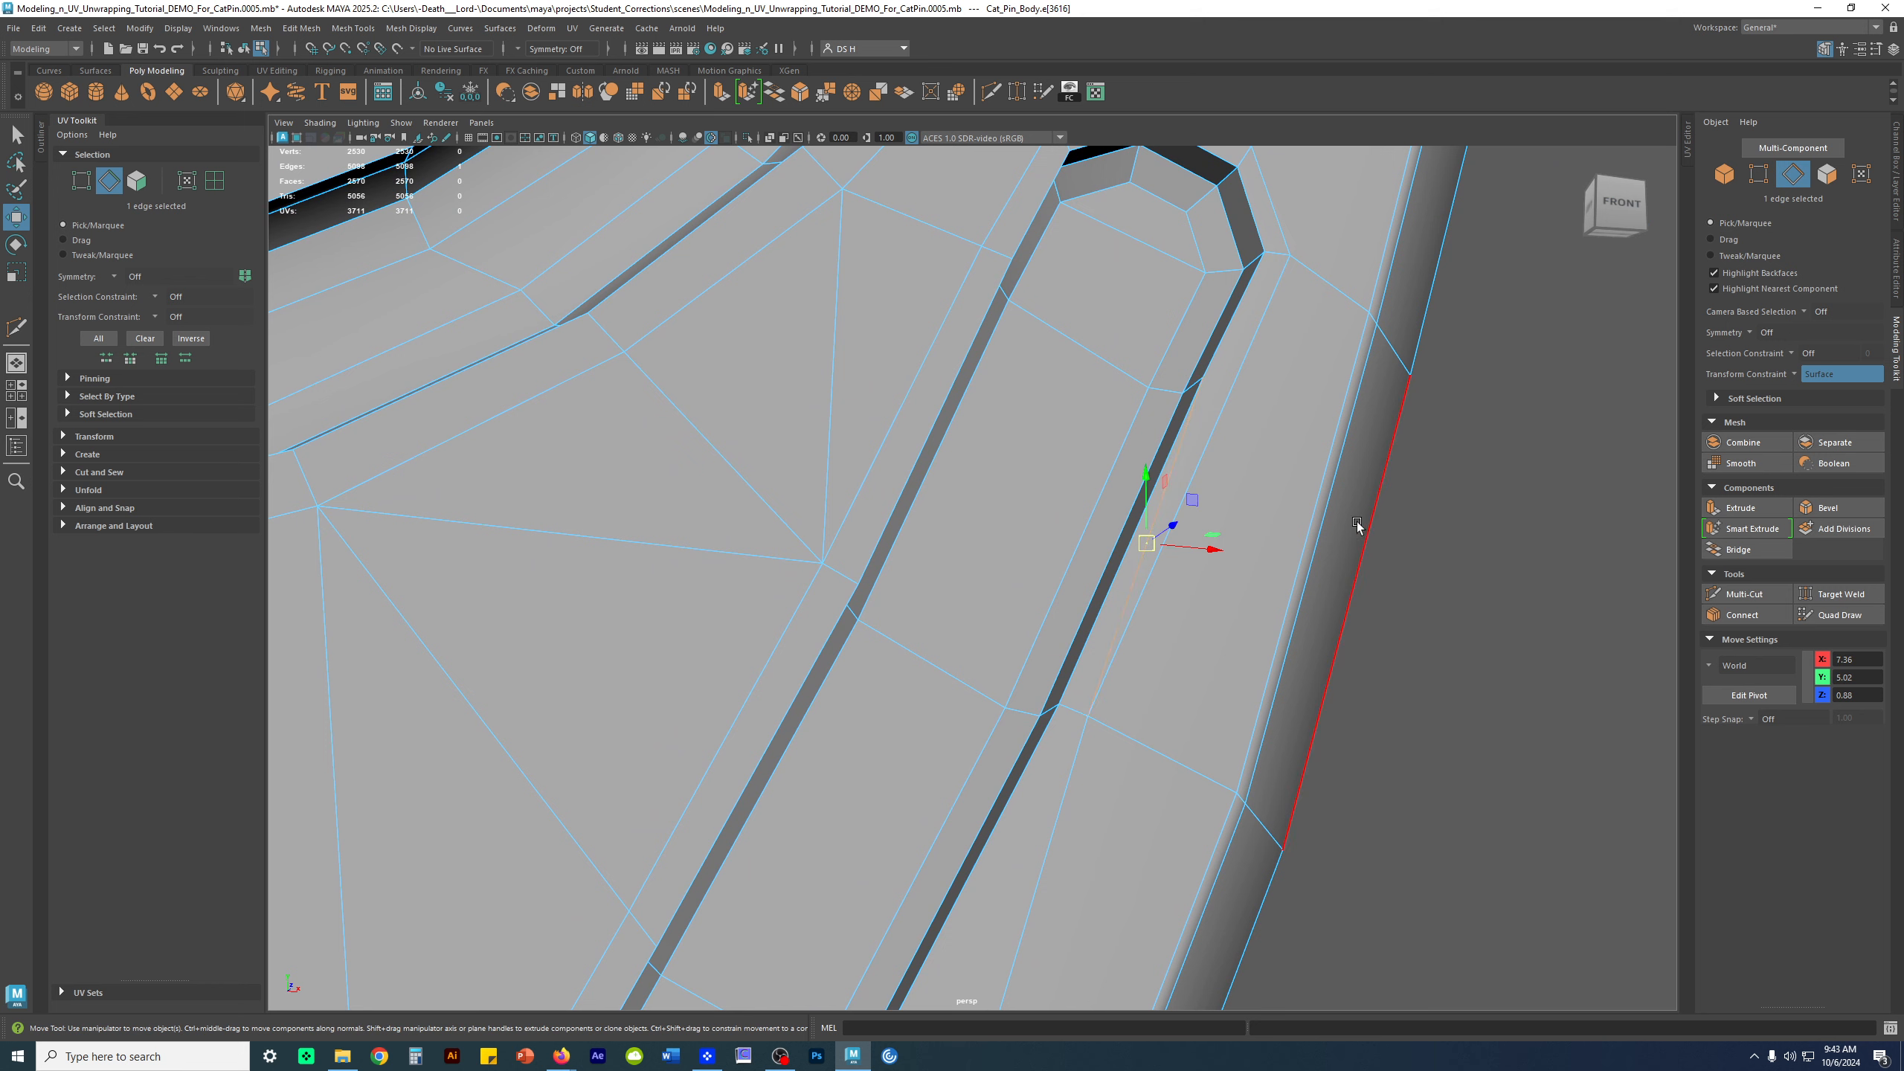
pyautogui.press('Delete')
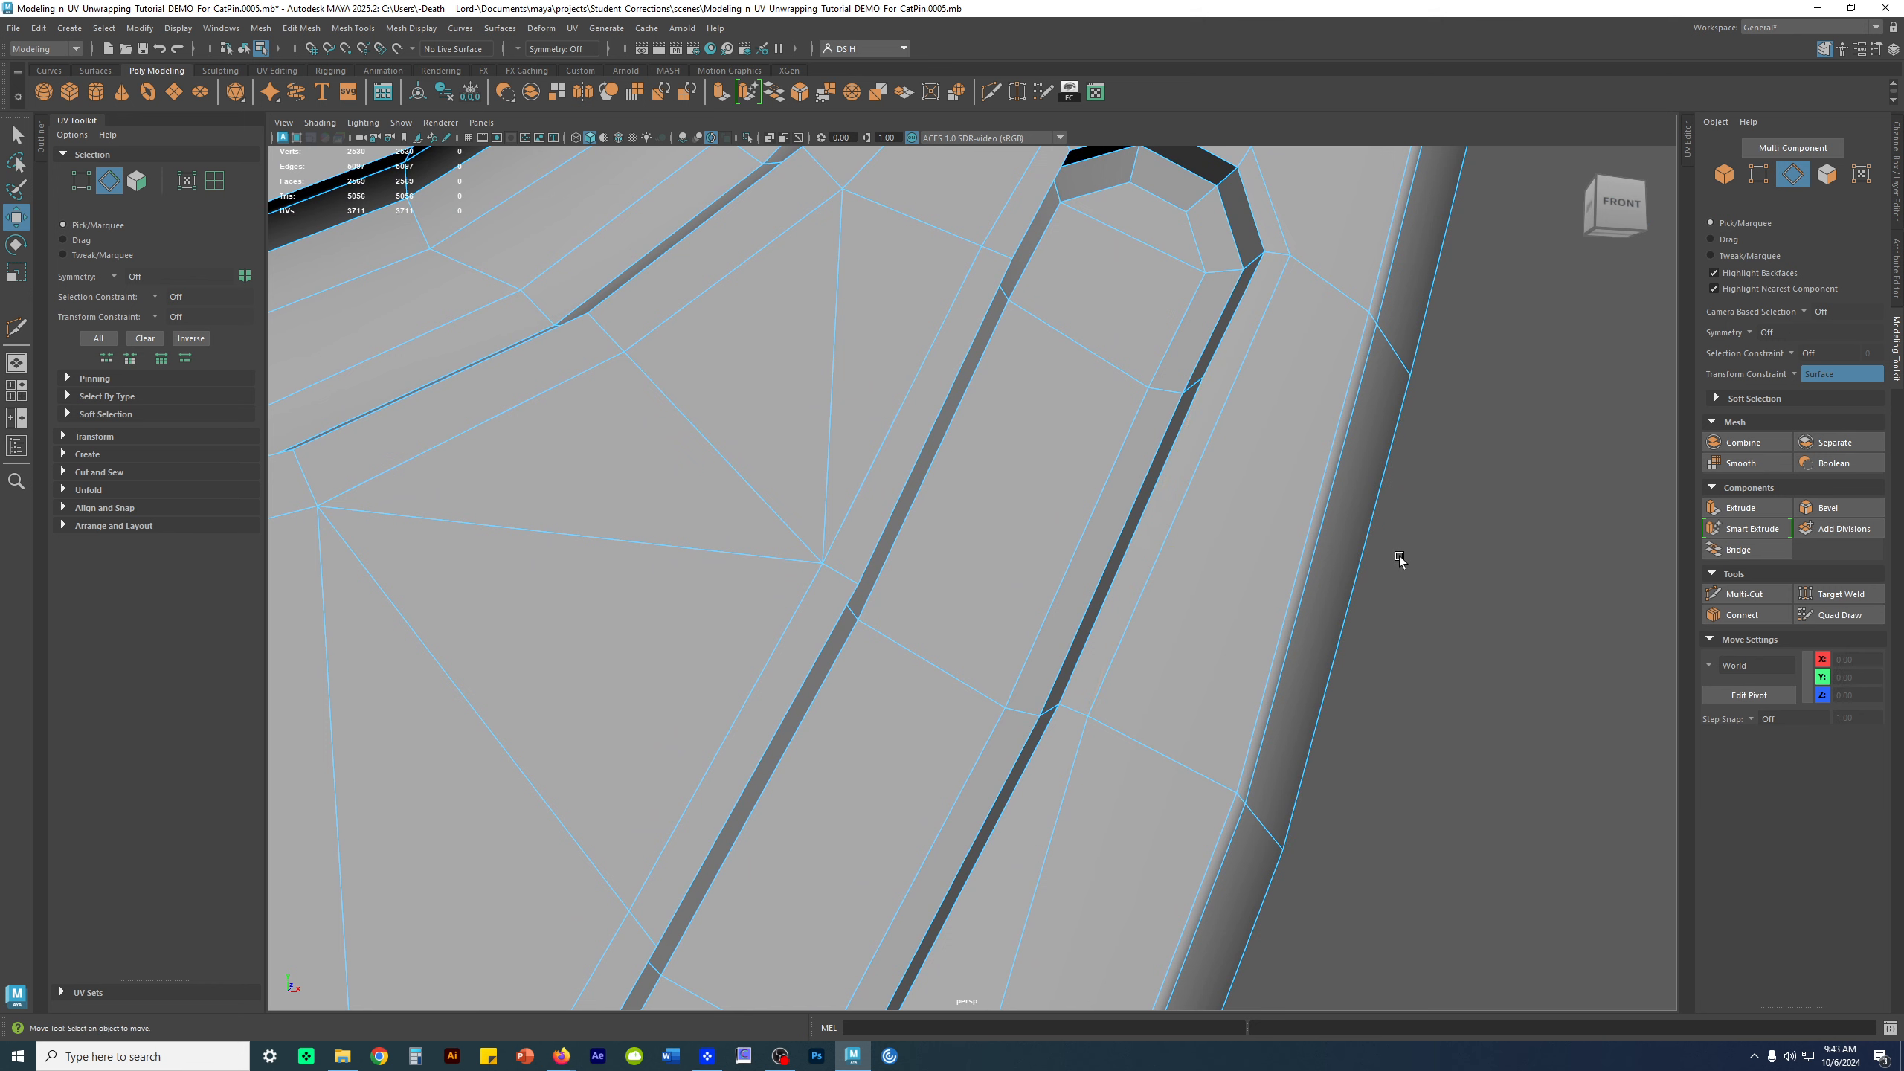
# Multi-Cut from the vertex at the rounded tip's upper outer corner through the two edges joining the curved groove to the body's outer rim
pyautogui.keyDown('alt'); pyautogui.moveTo(1154, 487); pyautogui.dragTo(1273, 397); pyautogui.keyUp('alt')
pyautogui.keyDown('alt'); pyautogui.moveTo(1199, 195); pyautogui.dragTo(1076, 463, button='middle'); pyautogui.keyUp('alt')
pyautogui.keyDown('alt'); pyautogui.moveTo(1142, 422); pyautogui.dragTo(786, 386, button='right'); pyautogui.keyUp('alt')
pyautogui.keyDown('alt'); pyautogui.moveTo(787, 387); pyautogui.dragTo(794, 459, button='middle'); pyautogui.keyUp('alt')
pyautogui.keyDown('alt'); pyautogui.moveTo(862, 461); pyautogui.dragTo(1092, 532, button='right'); pyautogui.keyUp('alt')
pyautogui.keyDown('alt'); pyautogui.moveTo(1092, 533); pyautogui.dragTo(1033, 456, button='middle'); pyautogui.keyUp('alt')
pyautogui.keyDown('shift'); pyautogui.moveTo(1032, 456); pyautogui.dragTo(831, 442, button='right'); pyautogui.keyUp('shift')
pyautogui.click(998, 643)
pyautogui.keyDown('alt'); pyautogui.moveTo(1040, 595); pyautogui.dragTo(997, 556); pyautogui.keyUp('alt')
pyautogui.keyDown('alt'); pyautogui.moveTo(997, 557); pyautogui.dragTo(1032, 582, button='right'); pyautogui.keyUp('alt')
pyautogui.keyDown('alt'); pyautogui.moveTo(1058, 450); pyautogui.dragTo(1053, 578, button='middle'); pyautogui.keyUp('alt')
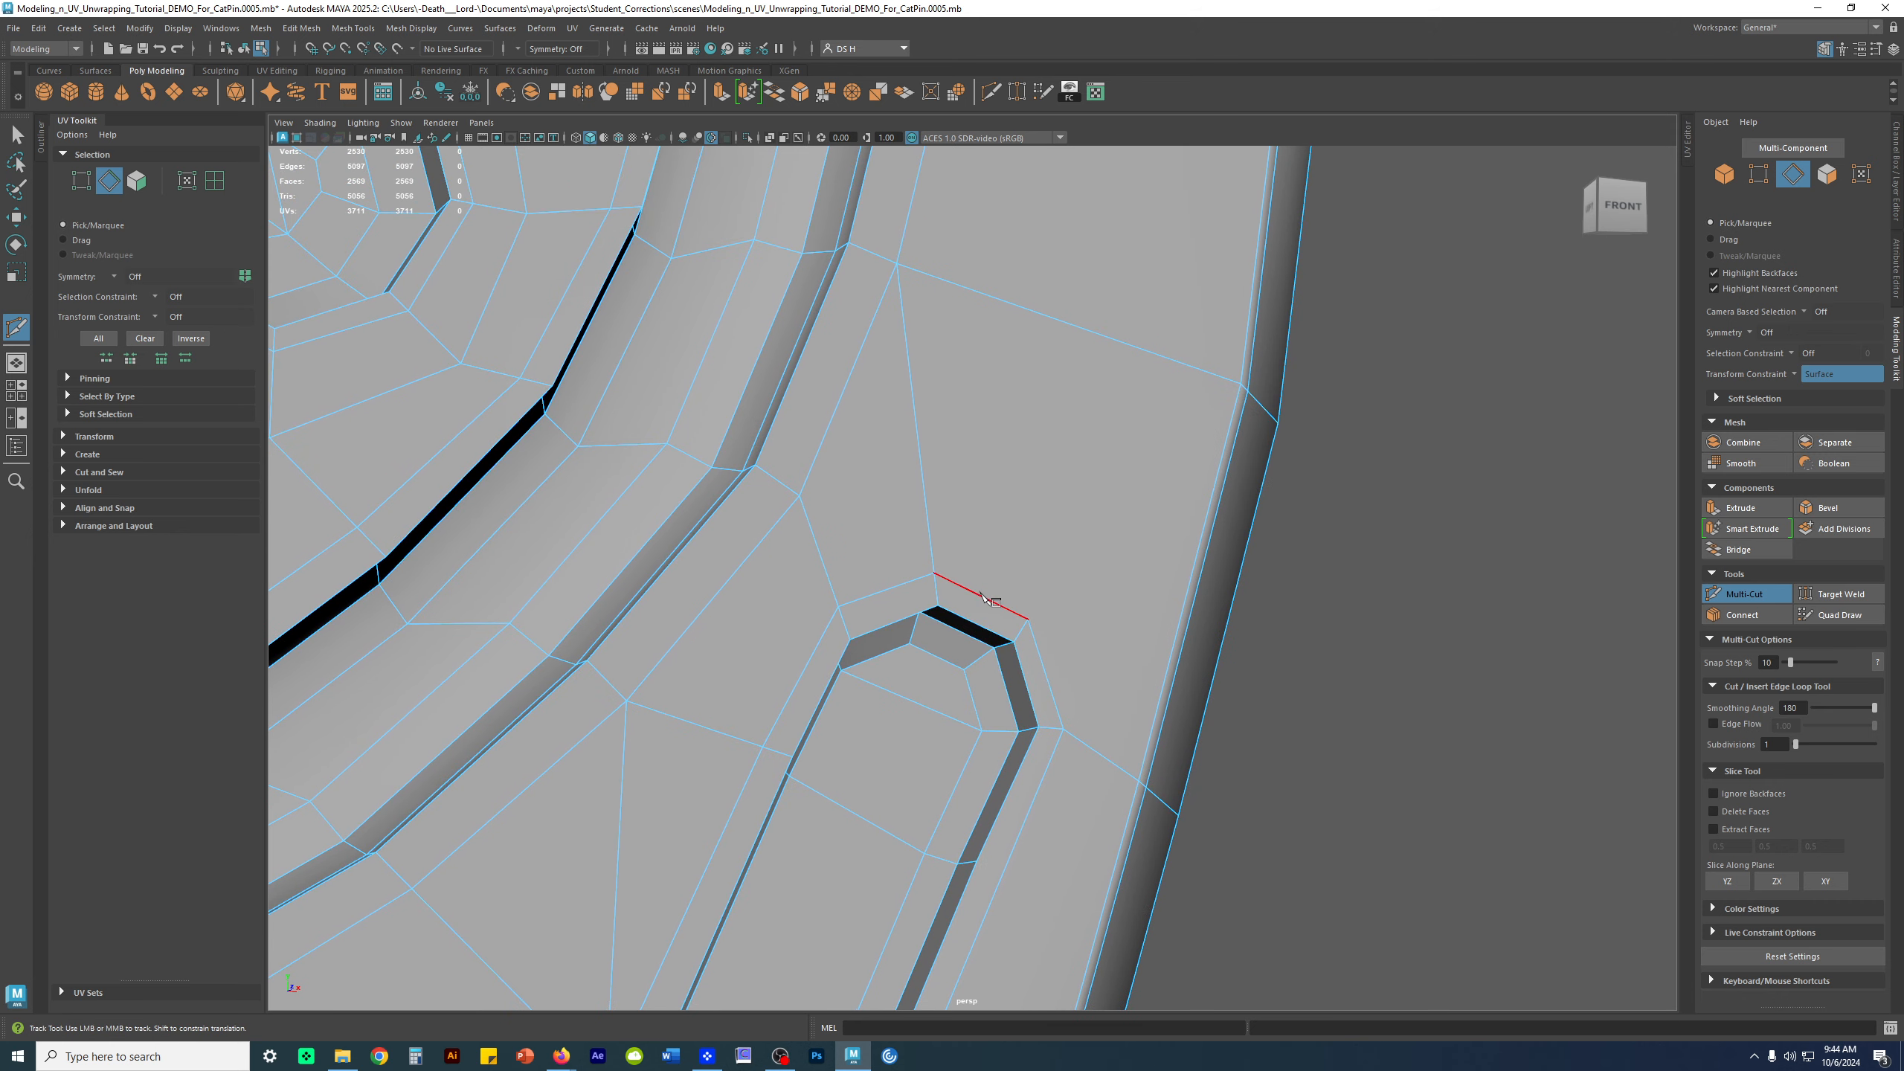
pyautogui.click(1028, 620)
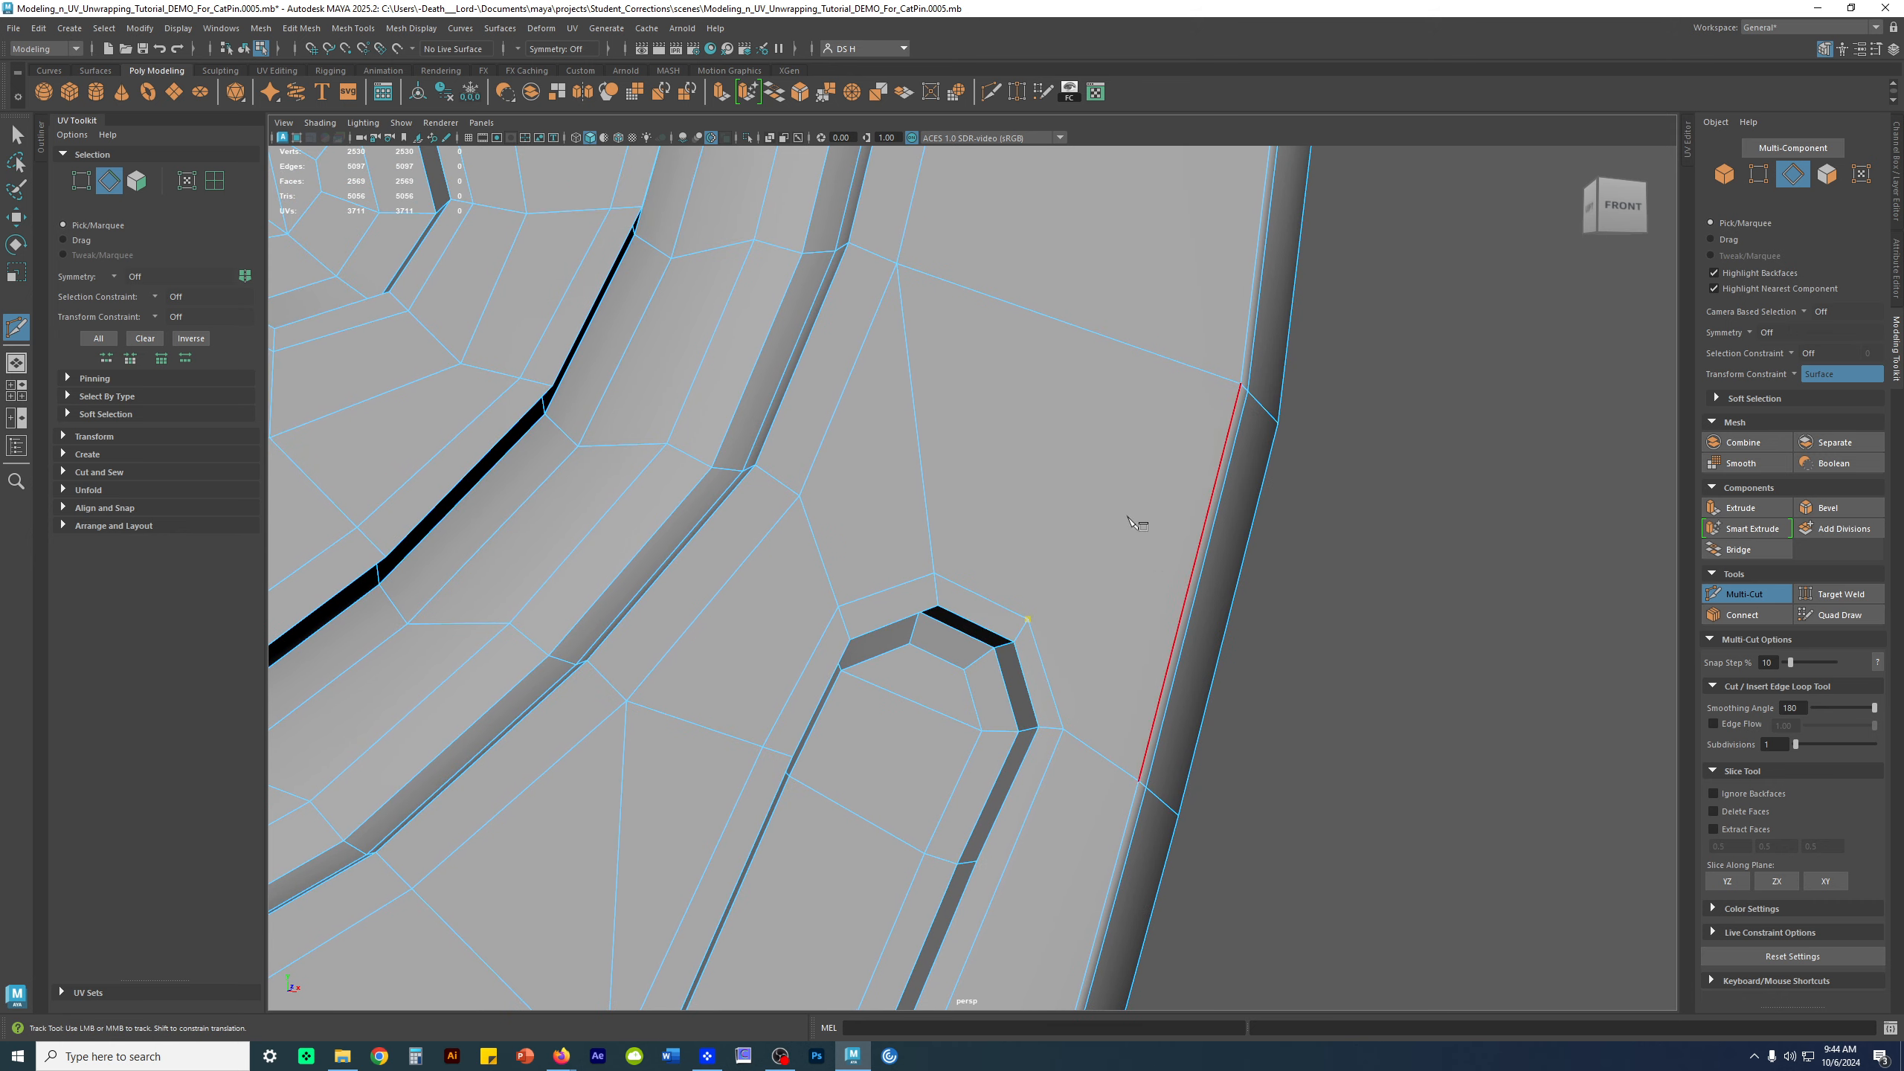
pyautogui.click(1097, 353)
pyautogui.keyDown('alt'); pyautogui.moveTo(1097, 353); pyautogui.dragTo(1059, 279, button='right'); pyautogui.keyUp('alt')
pyautogui.keyDown('alt'); pyautogui.moveTo(1059, 279); pyautogui.dragTo(1045, 428, button='middle'); pyautogui.keyUp('alt')
pyautogui.click(1027, 488)
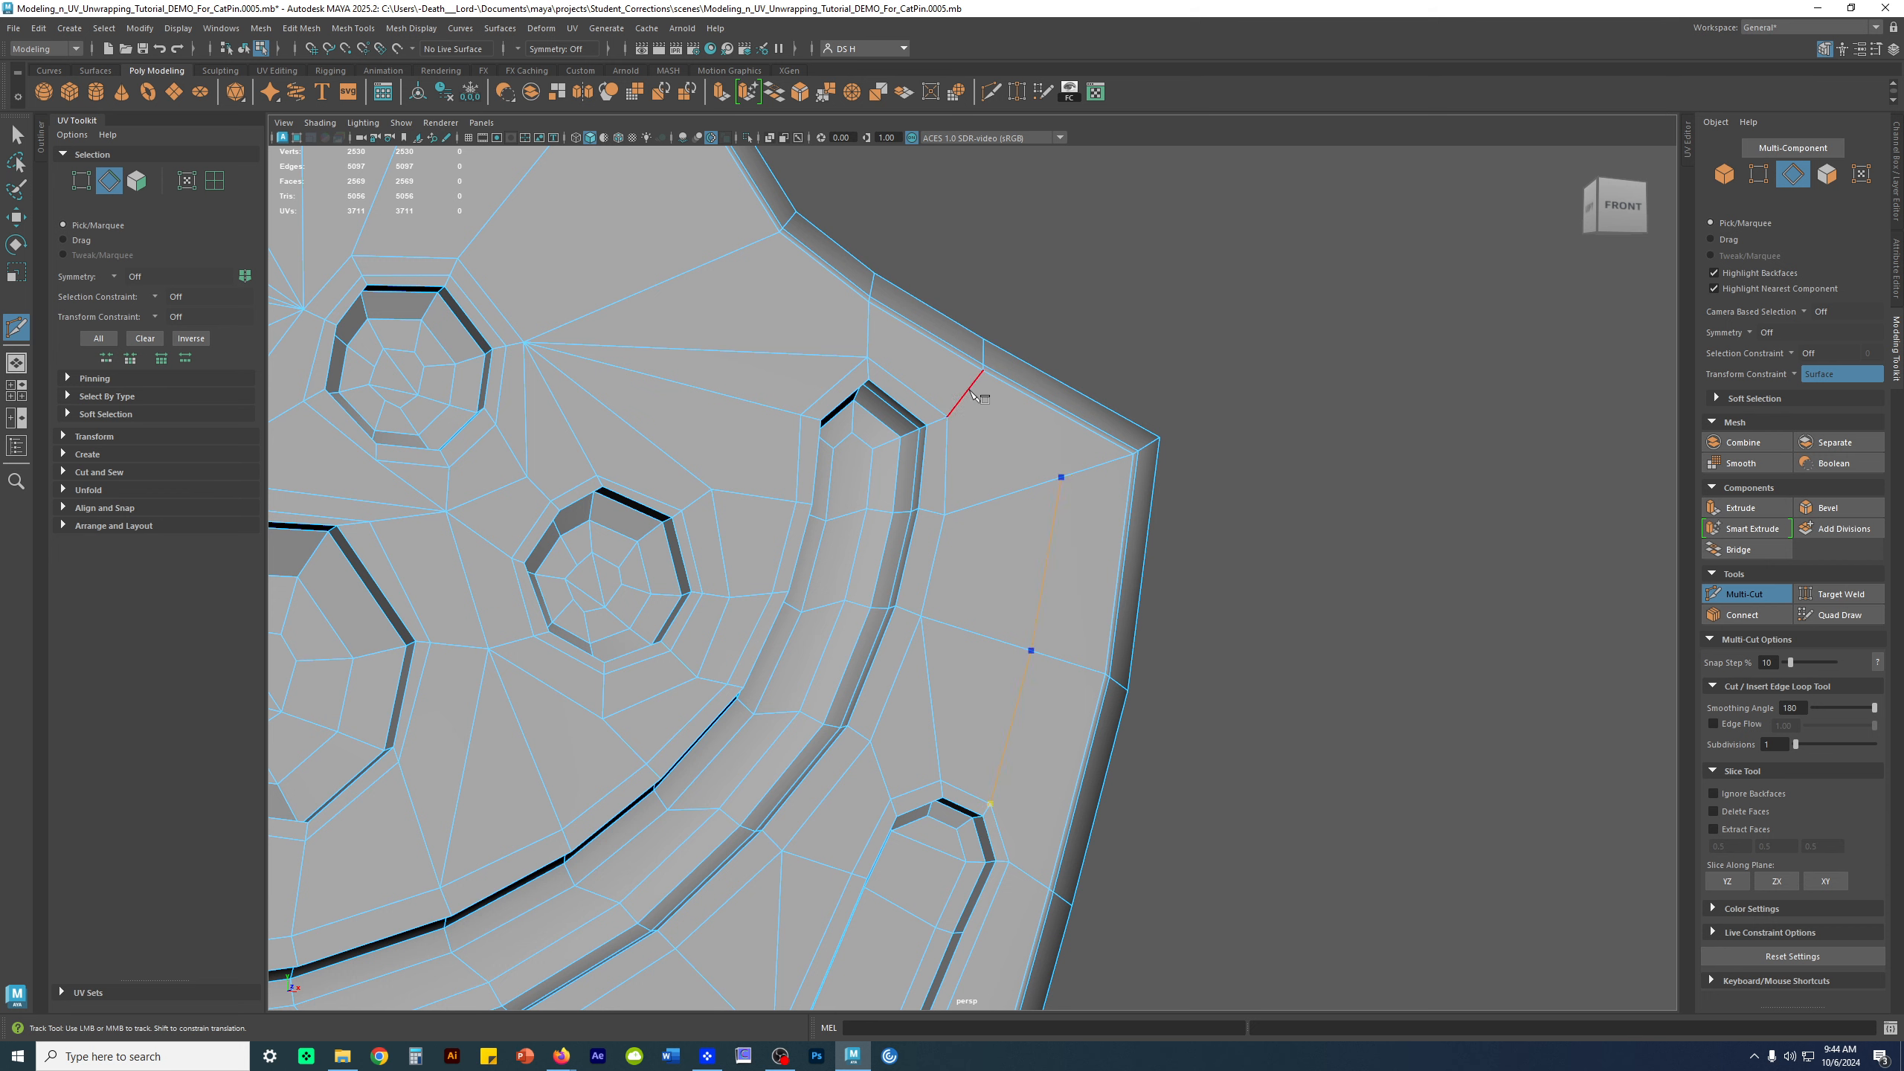
pyautogui.press('w')
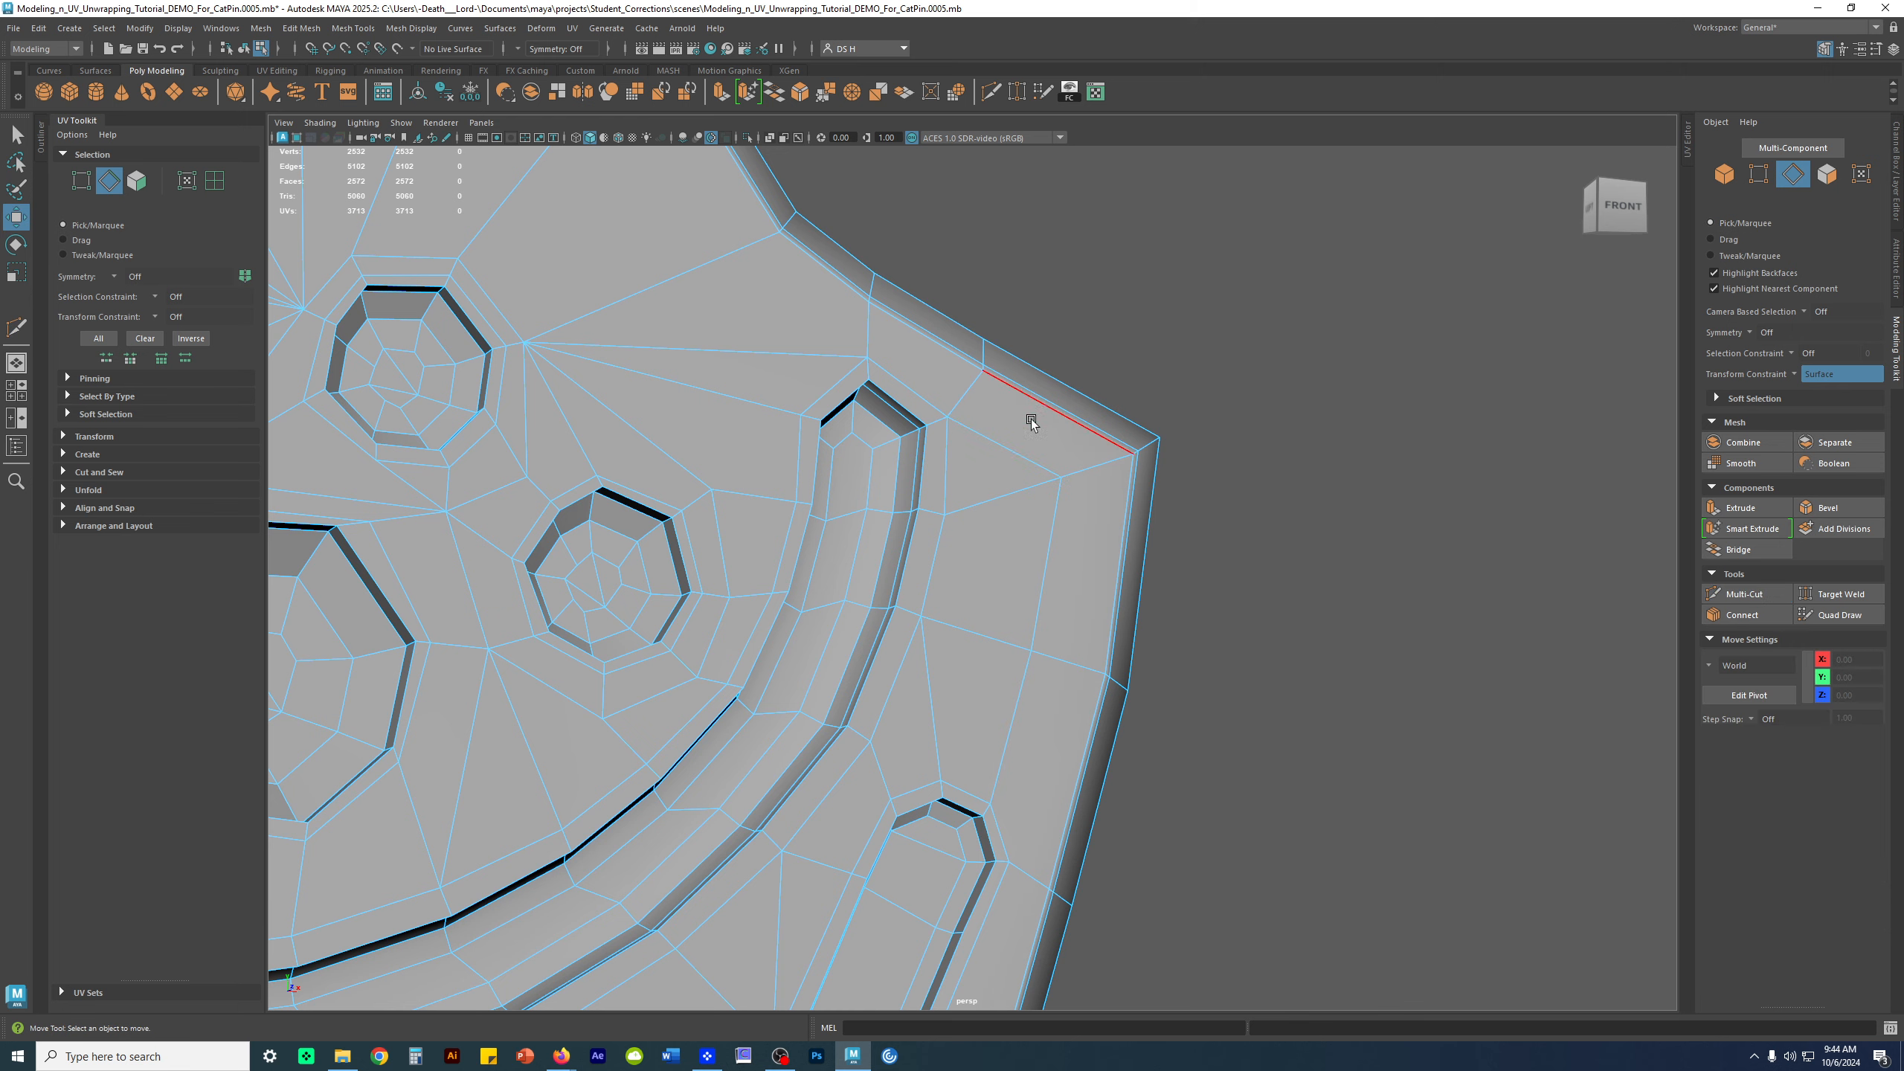
# Multi-Cut a second line from the vertex outside the rounded tip across the lower crossing edge to the existing vertex near the body's outer corner
pyautogui.keyDown('alt'); pyautogui.moveTo(1253, 625); pyautogui.dragTo(929, 448, button='right'); pyautogui.keyUp('alt')
pyautogui.keyDown('alt'); pyautogui.moveTo(842, 544); pyautogui.dragTo(1458, 665, button='right'); pyautogui.keyUp('alt')
pyautogui.keyDown('alt'); pyautogui.moveTo(1458, 660); pyautogui.dragTo(1014, 375); pyautogui.keyUp('alt')
pyautogui.keyDown('alt'); pyautogui.moveTo(1015, 375); pyautogui.dragTo(1026, 493, button='middle'); pyautogui.keyUp('alt')
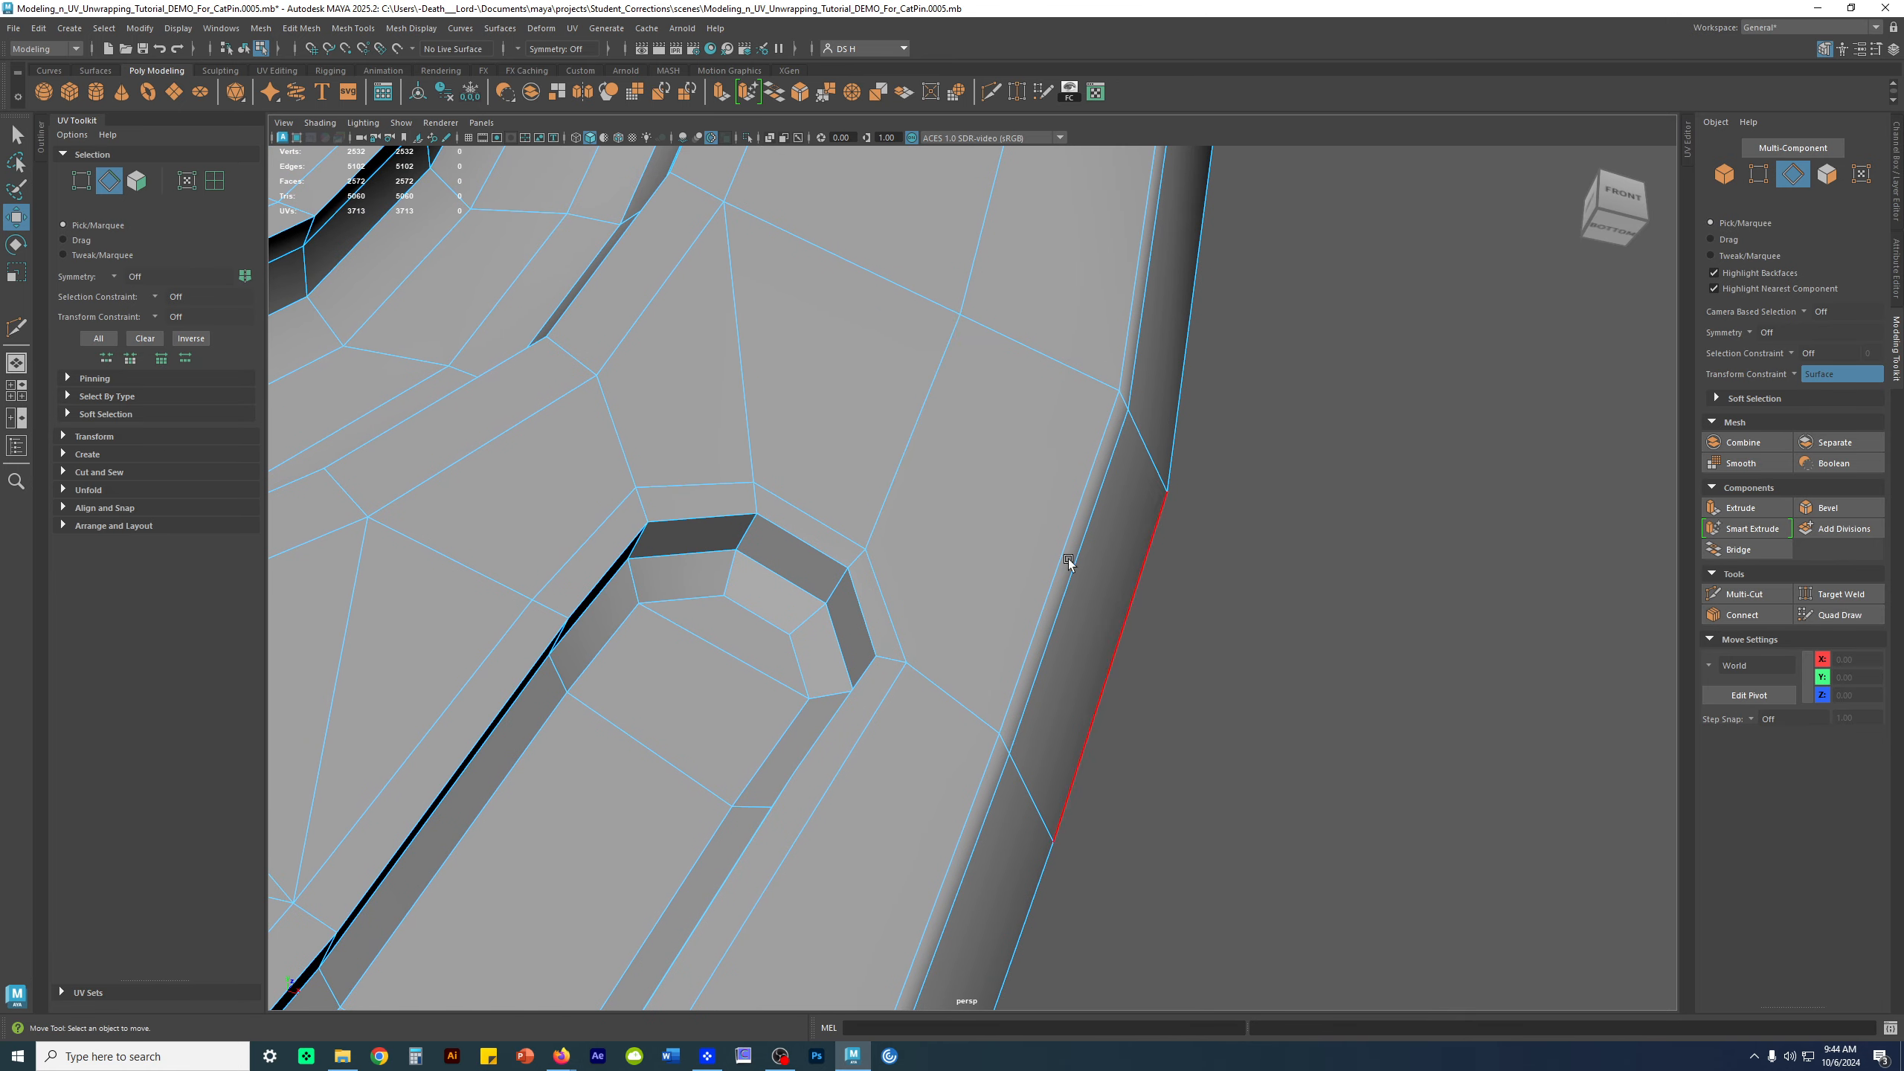
pyautogui.keyDown('alt'); pyautogui.moveTo(1016, 523); pyautogui.dragTo(906, 440, button='right'); pyautogui.keyUp('alt')
pyautogui.press('3')
pyautogui.press('1')
pyautogui.keyDown('alt'); pyautogui.moveTo(906, 440); pyautogui.dragTo(949, 523, button='middle'); pyautogui.keyUp('alt')
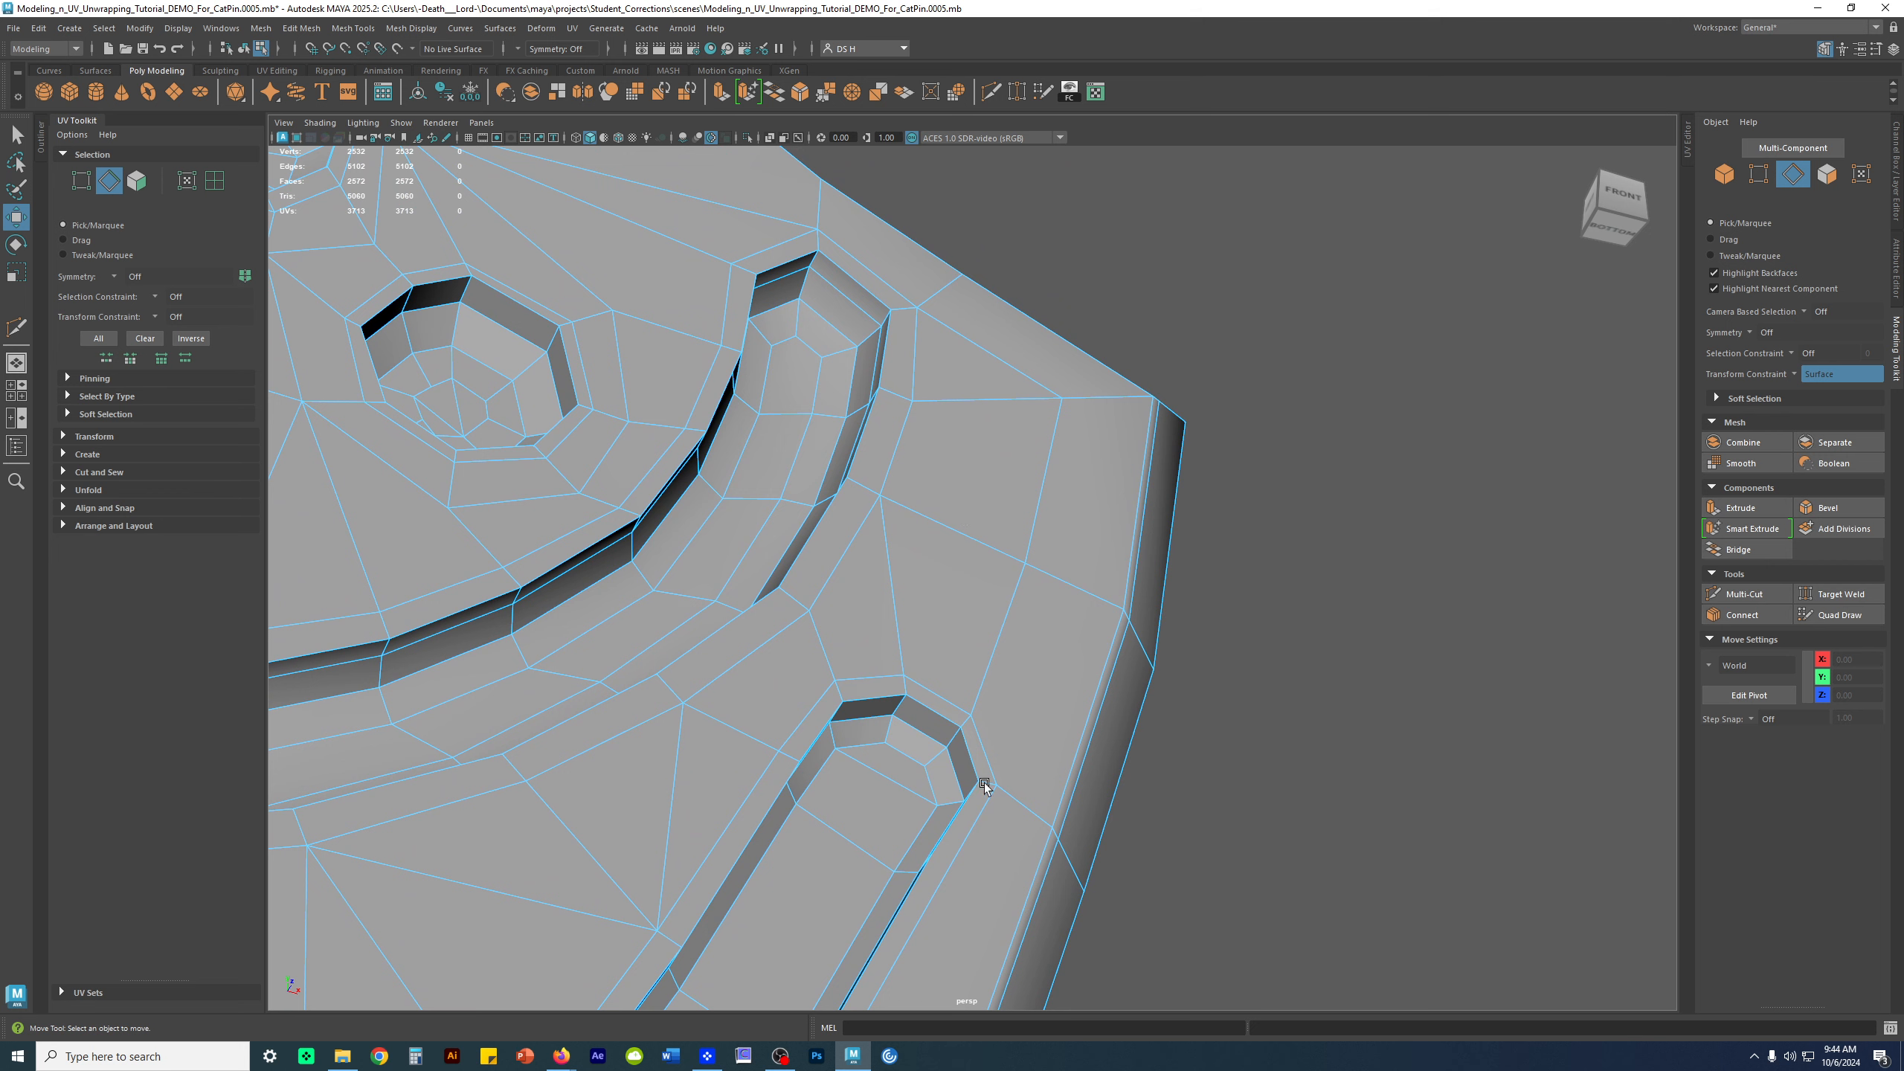
pyautogui.keyDown('shift'); pyautogui.moveTo(1026, 621); pyautogui.dragTo(896, 617, button='right'); pyautogui.keyUp('shift')
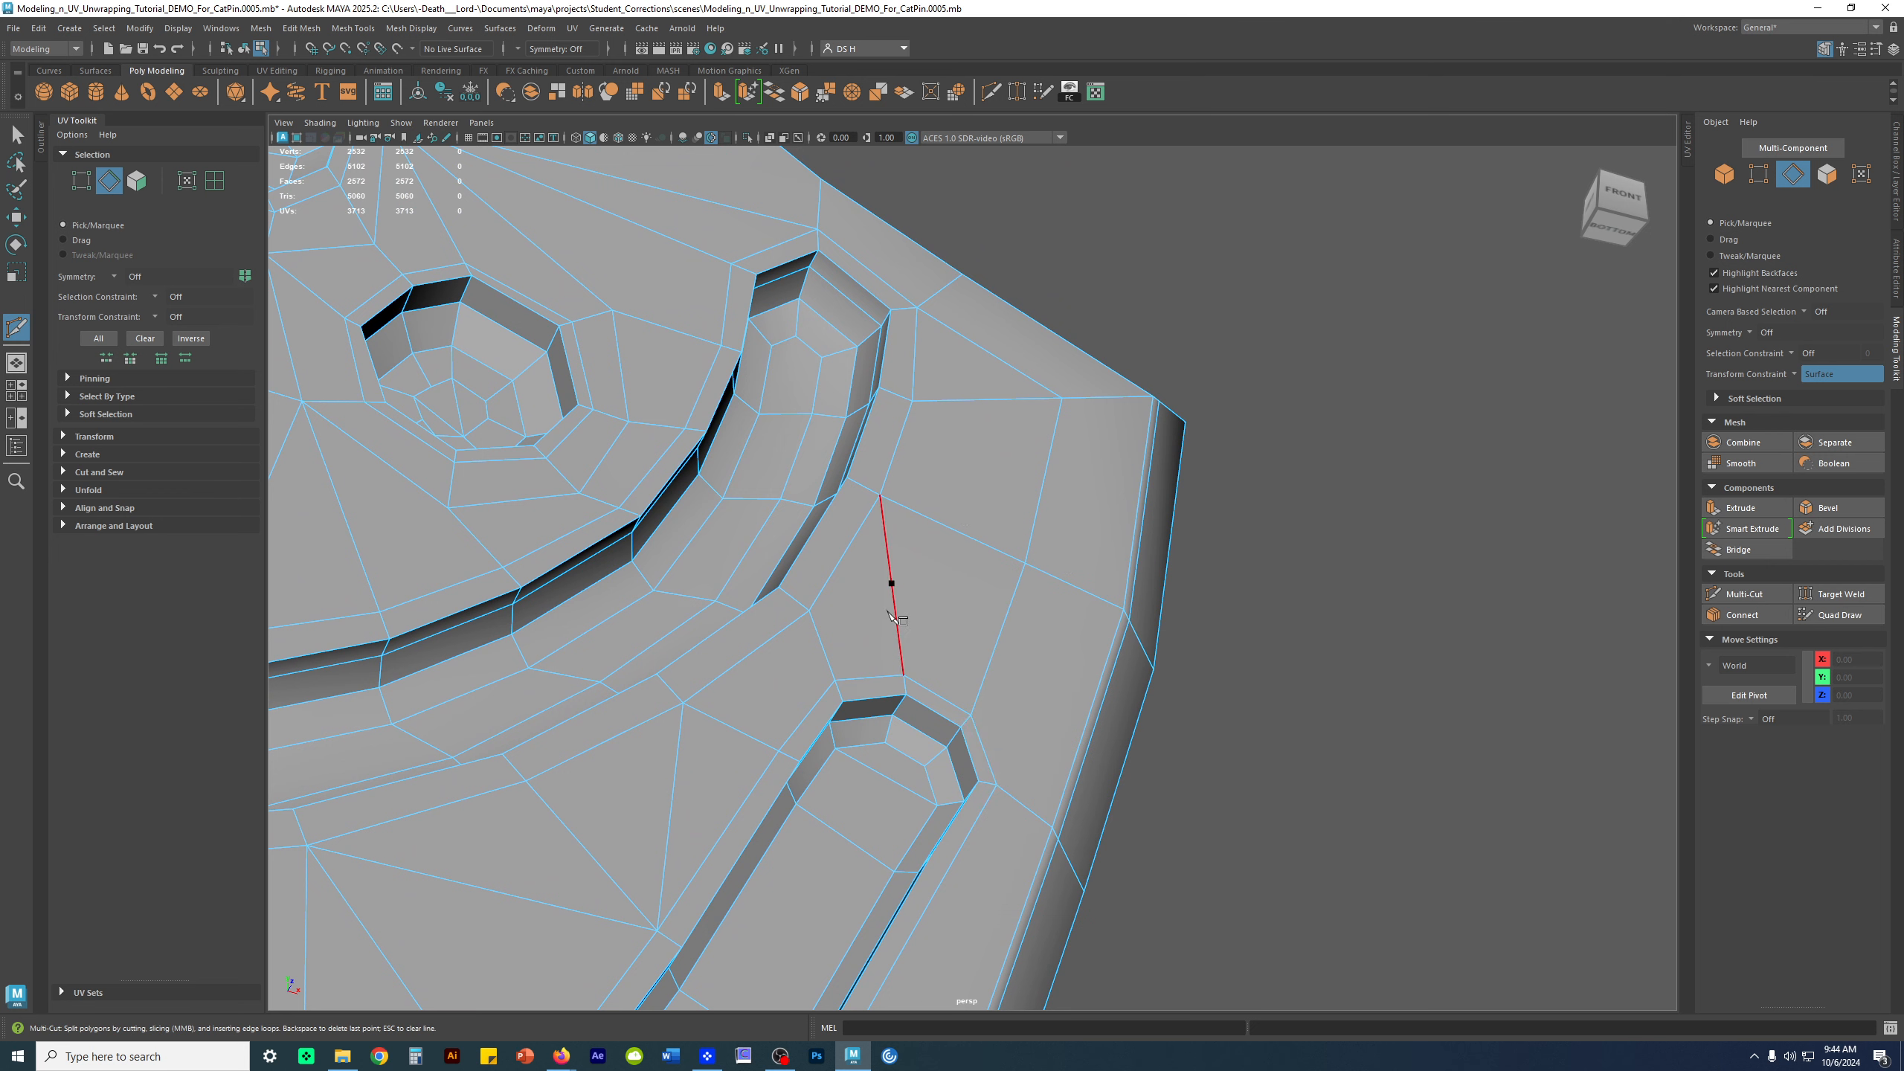
pyautogui.click(996, 786)
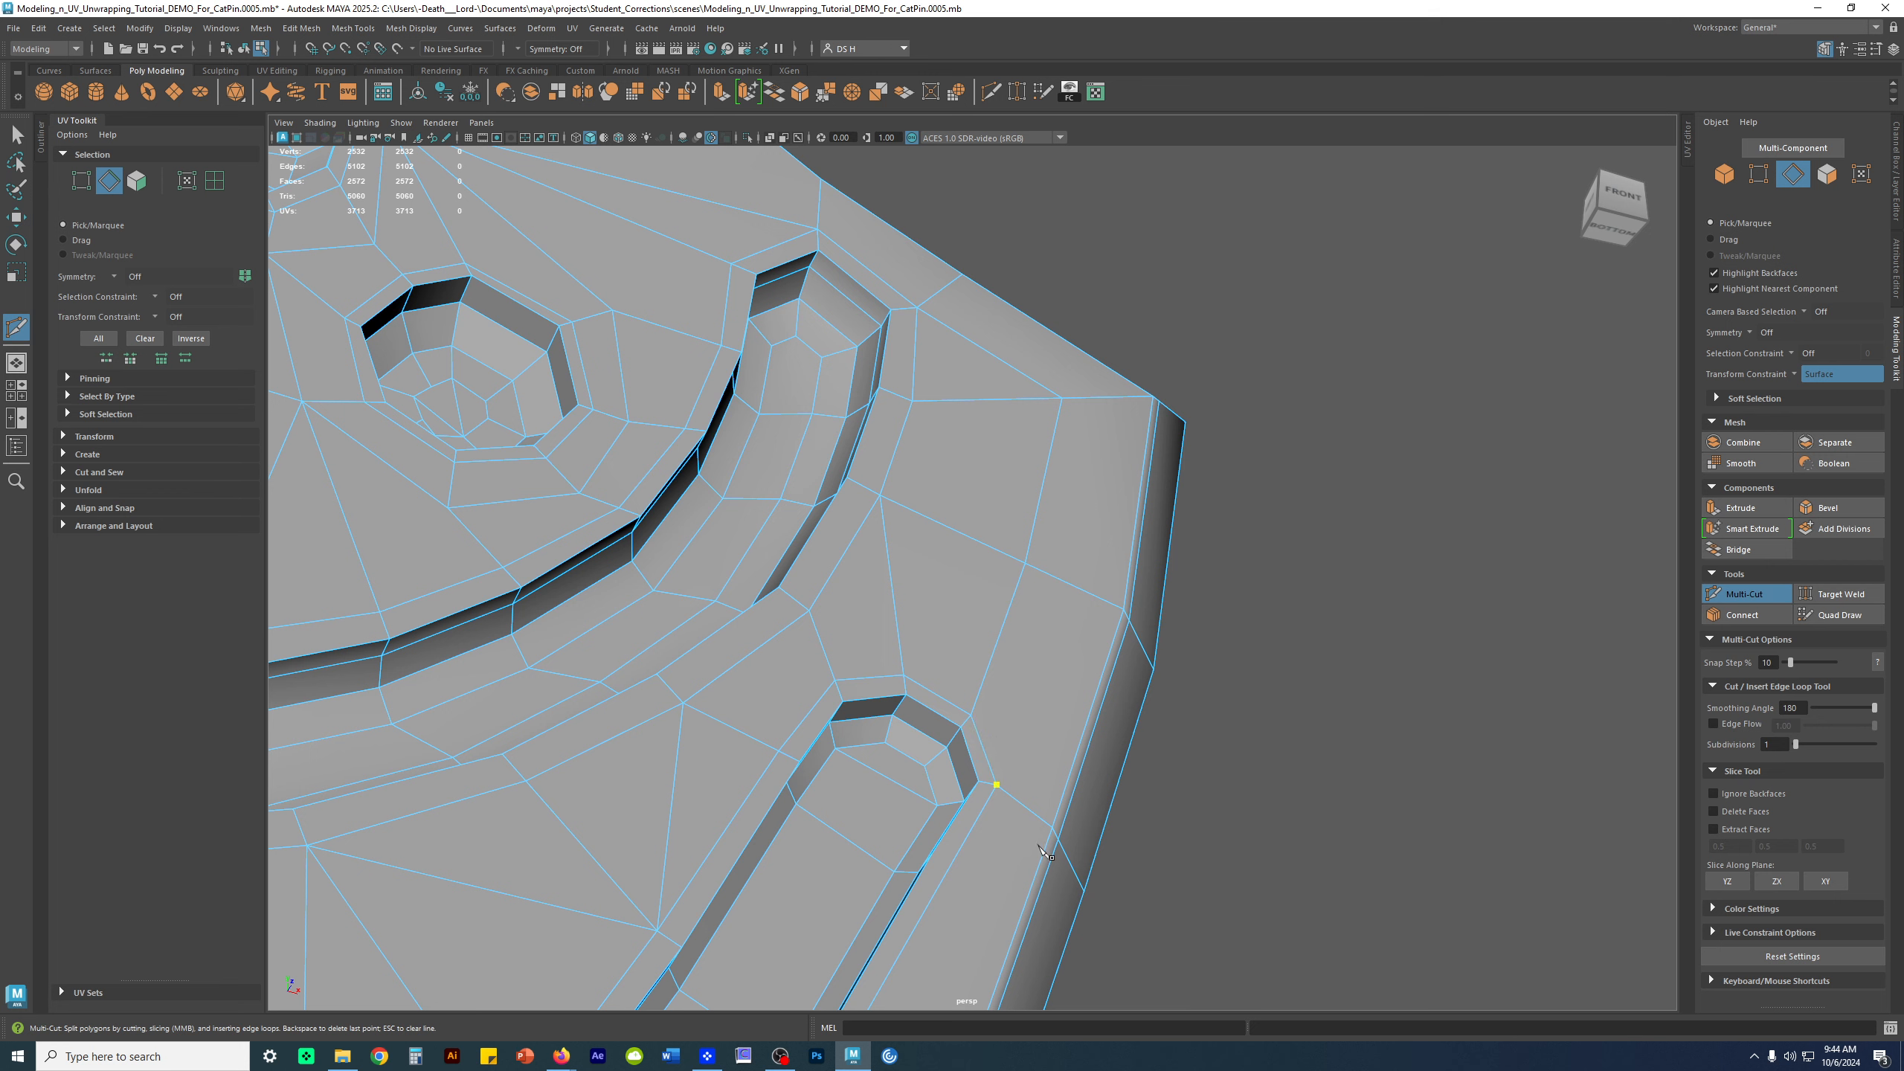
pyautogui.click(1071, 585)
pyautogui.click(1062, 398)
pyautogui.press('w')
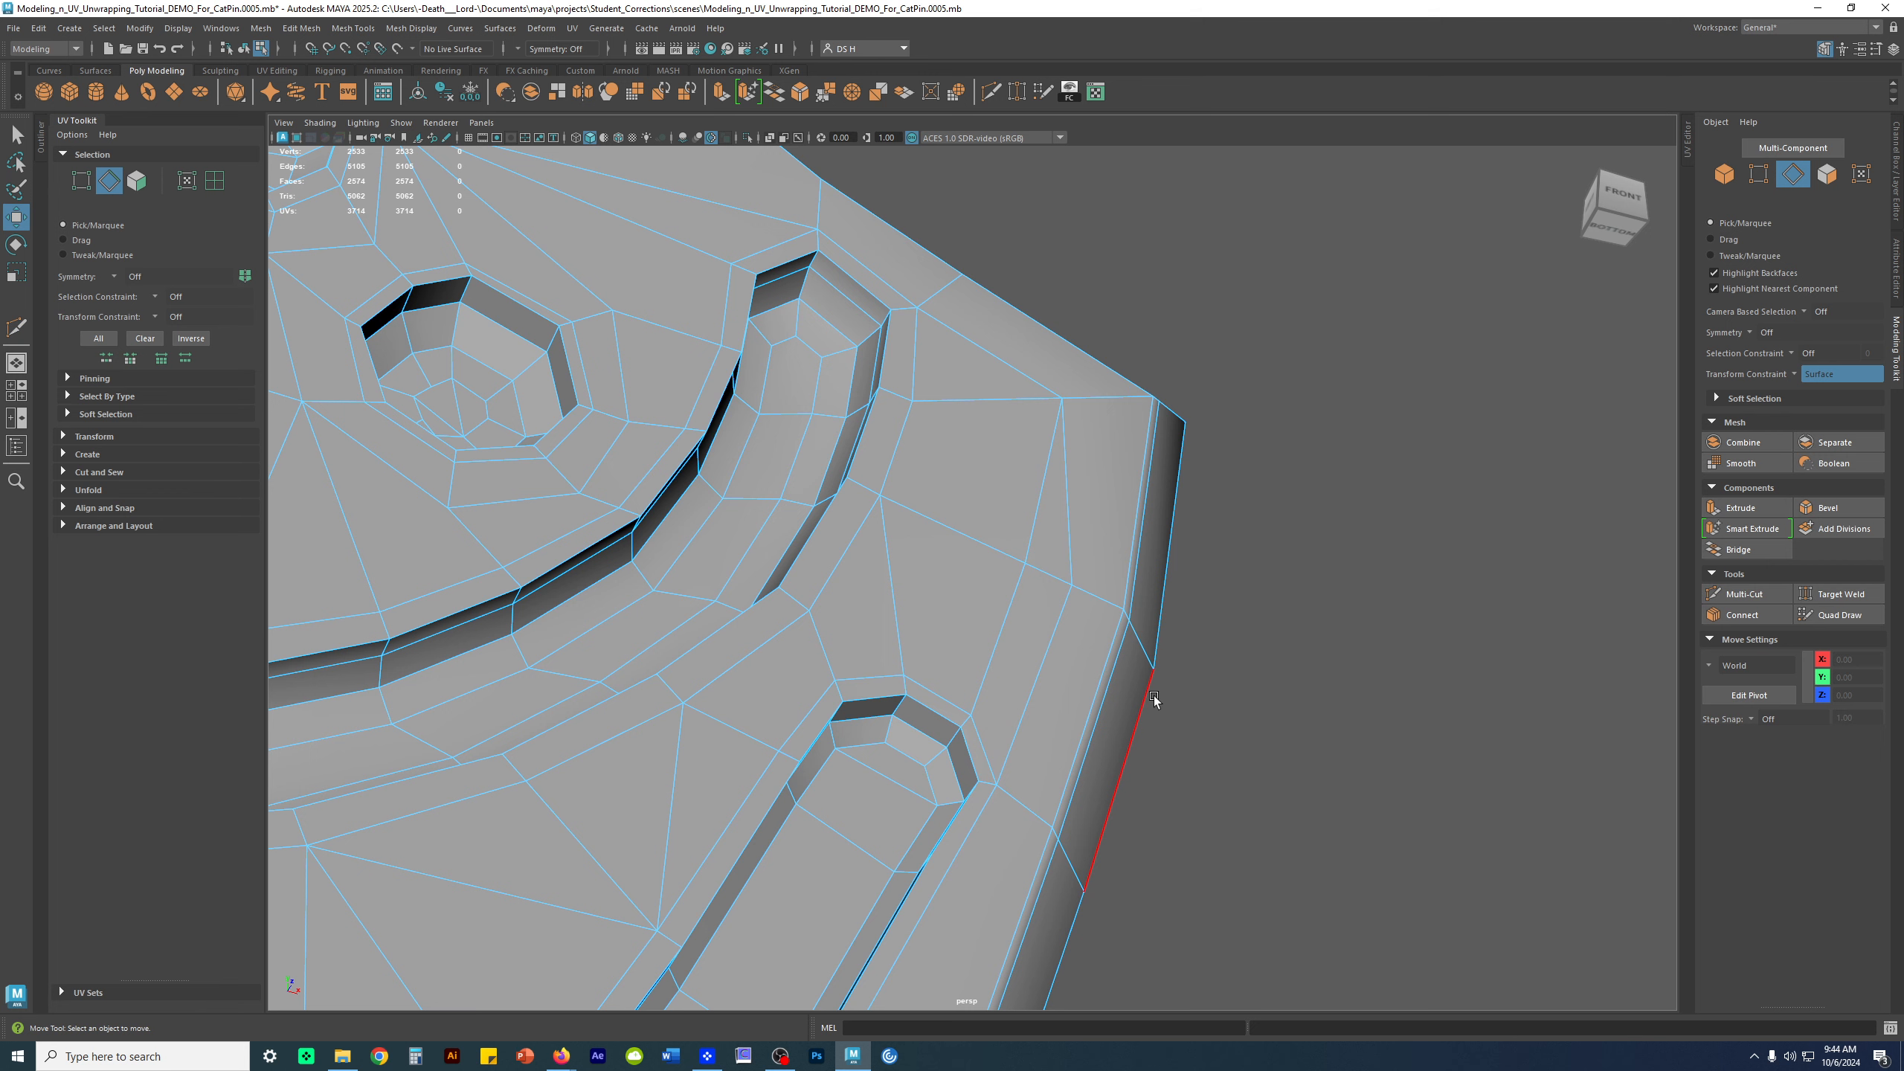
# Multi-Cut an edge from the inner vertex on the lower crossing edge to the middle of the crossing edge near the body's outer corner
pyautogui.keyDown('shift'); pyautogui.rightClick(998, 415); pyautogui.keyUp('shift')
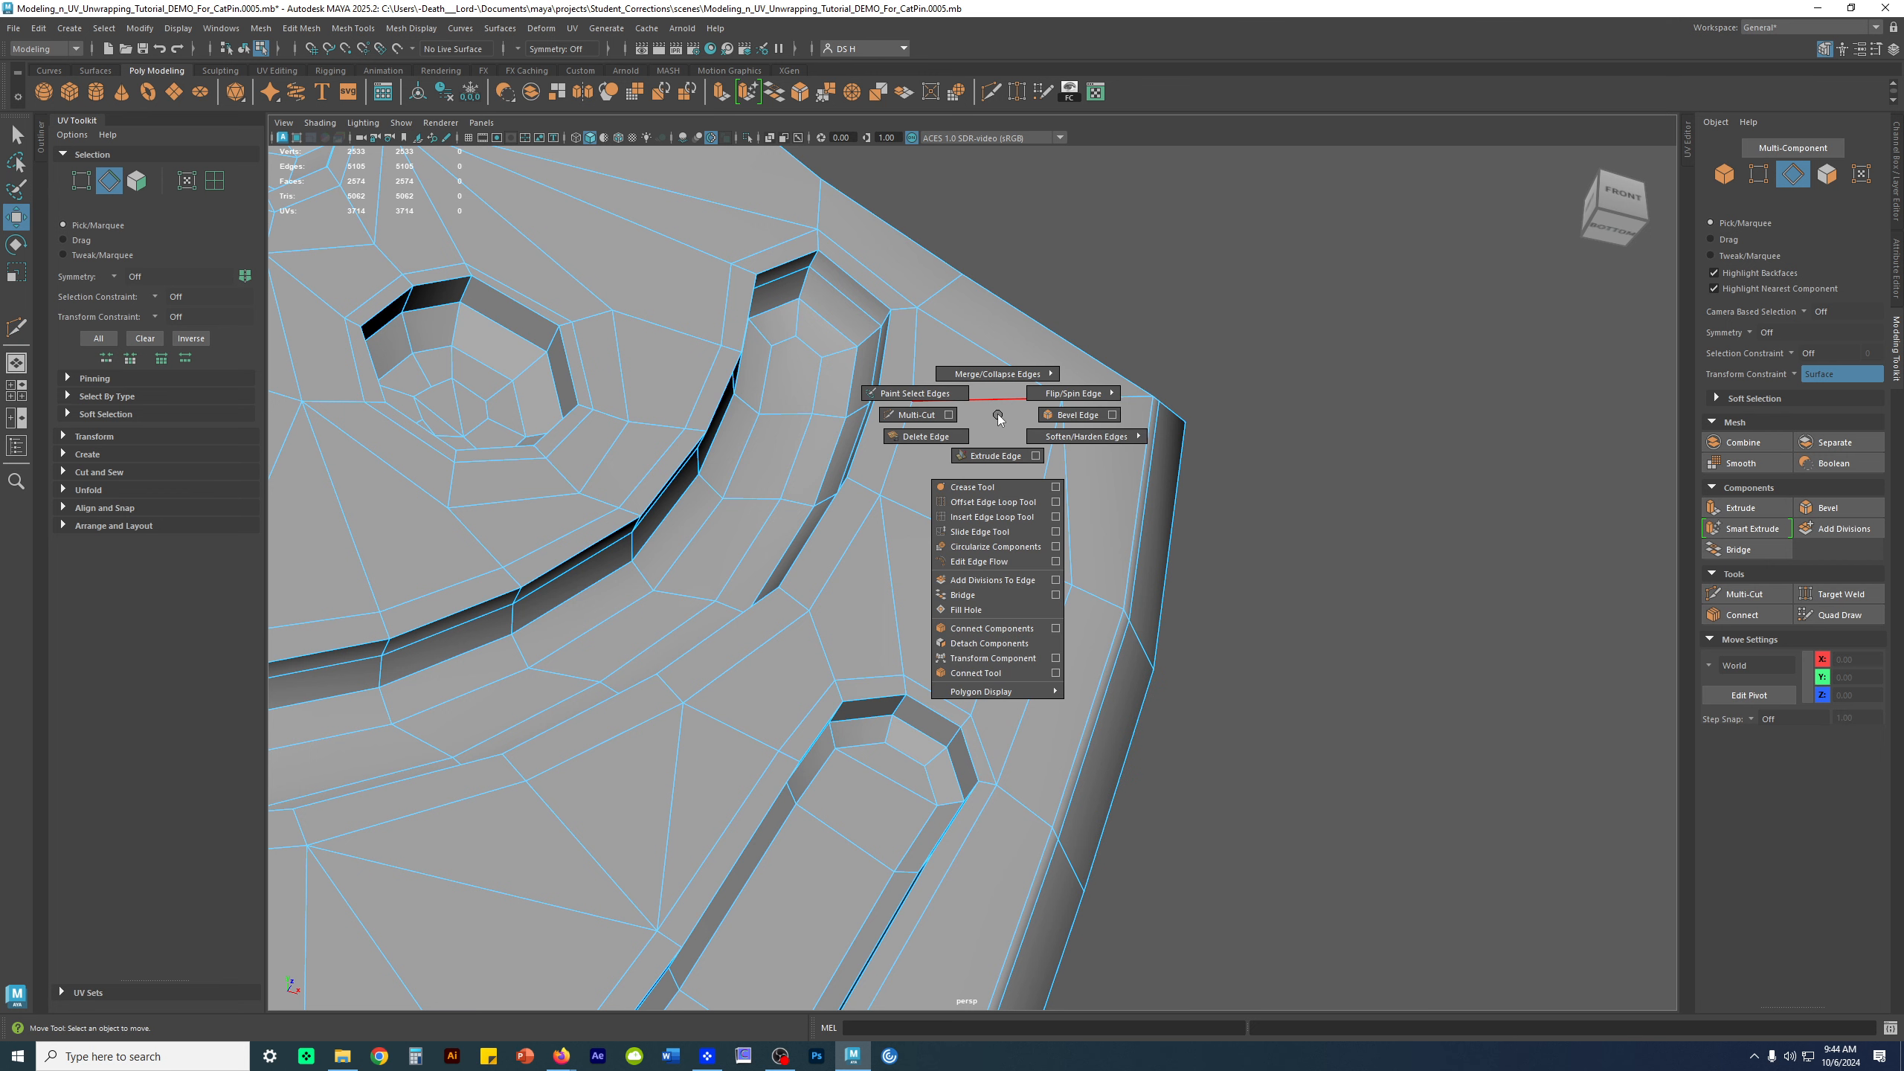
pyautogui.click(907, 415)
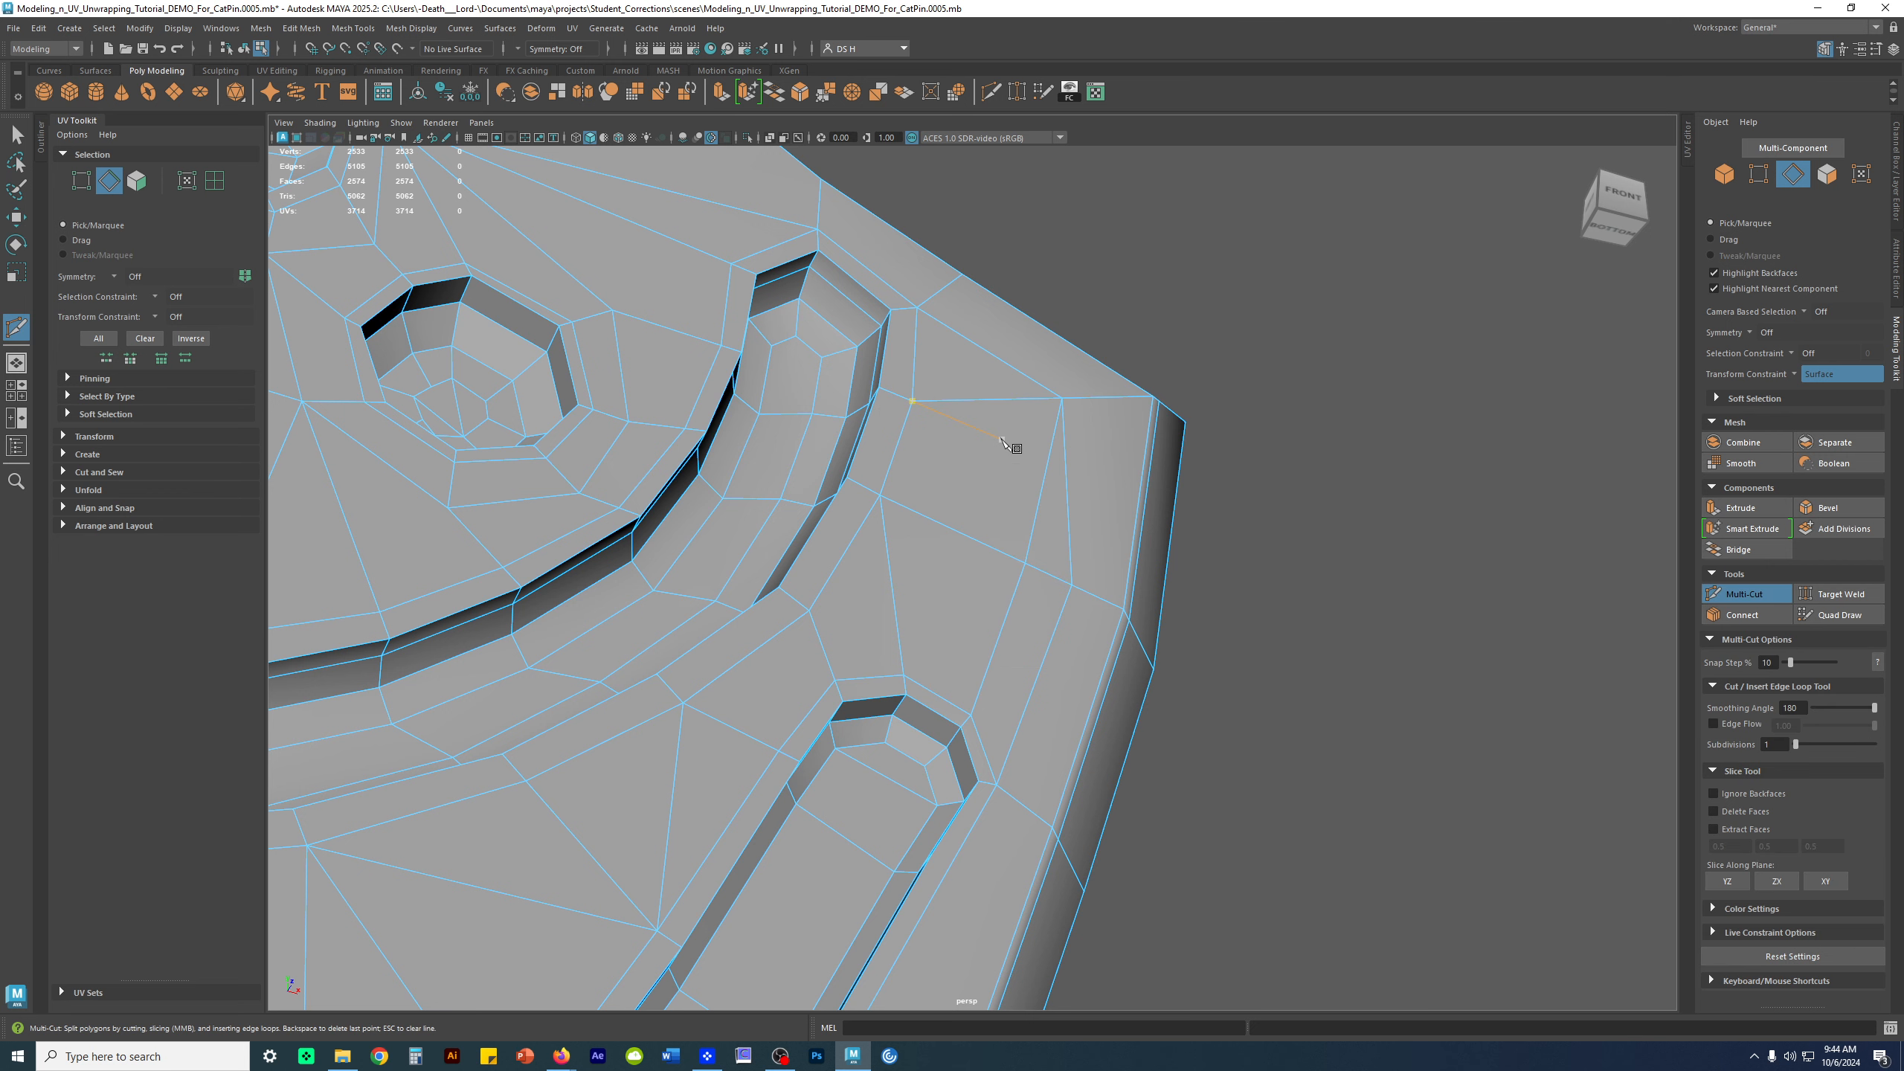
pyautogui.click(1025, 562)
pyautogui.click(1002, 399)
pyautogui.press('w')
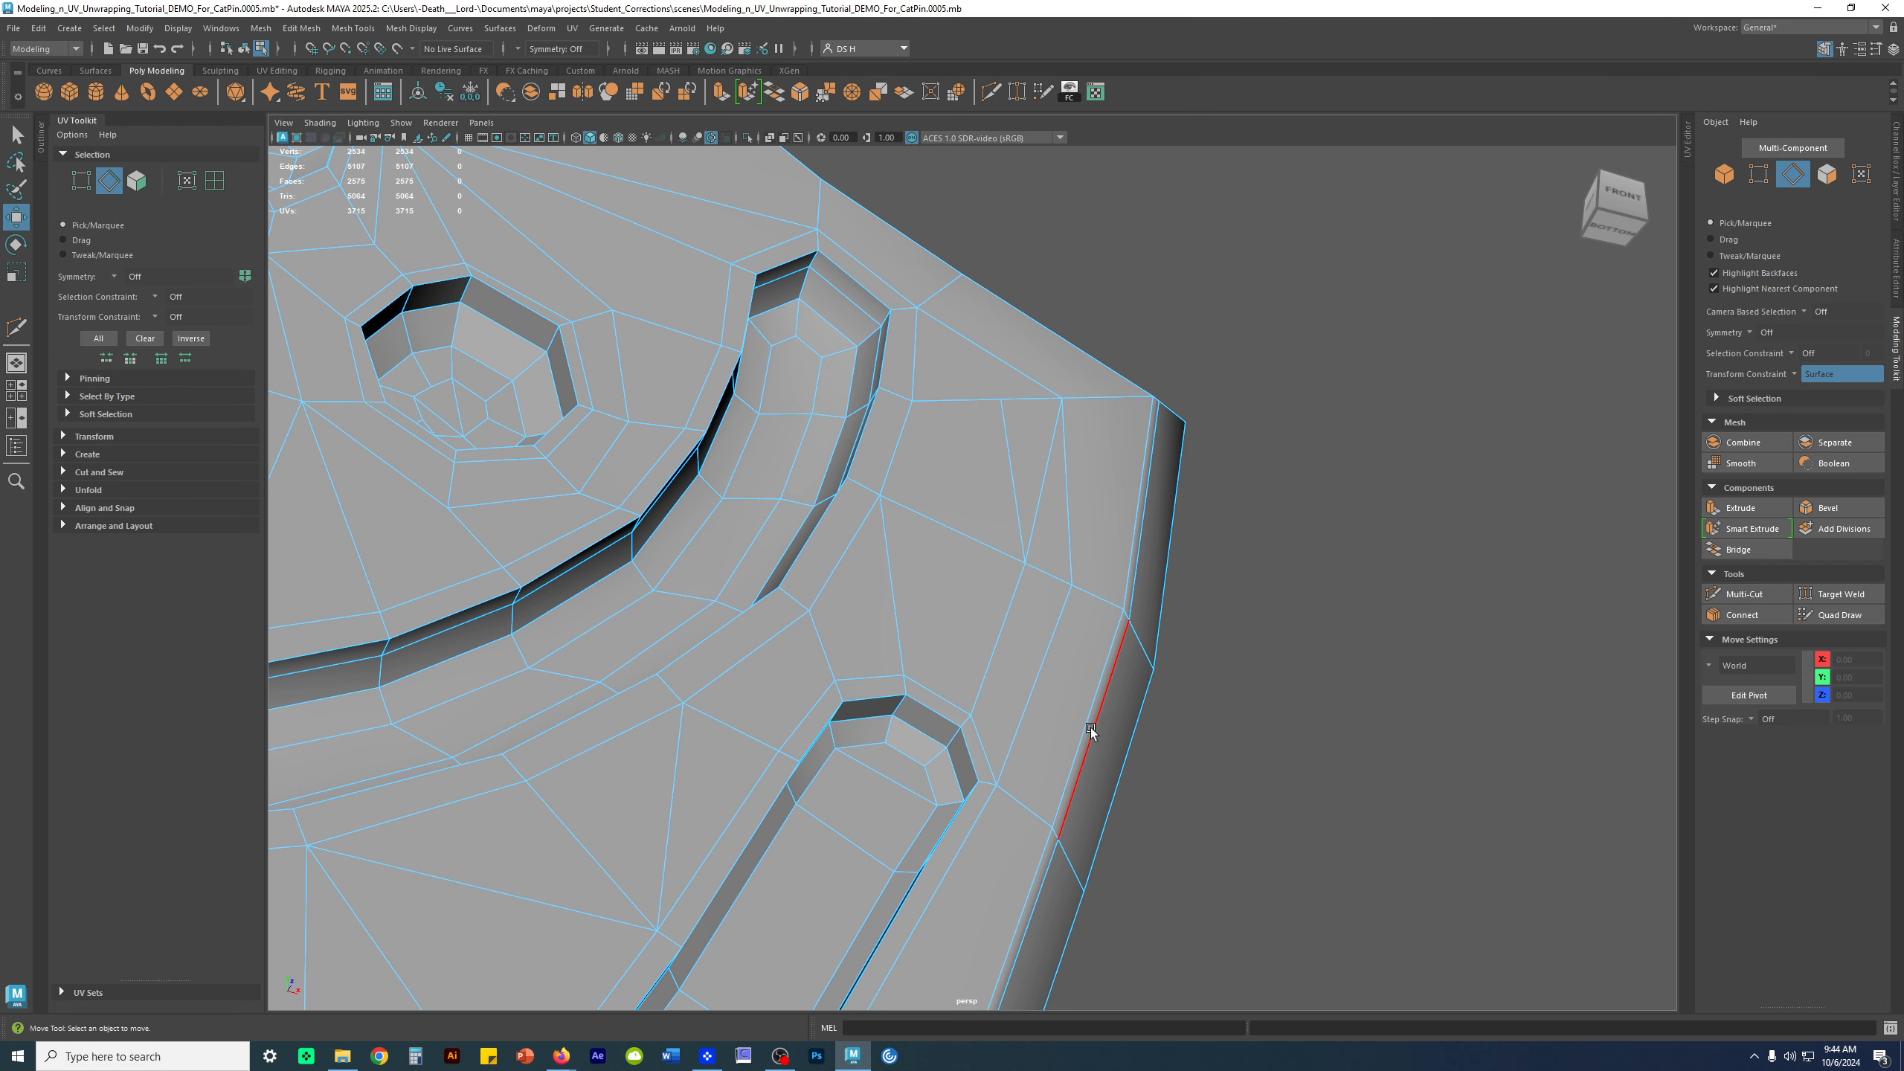
# Delete the diagonal edge between the lower crossing edge's inner vertex and the vertex near the body's outer corner
pyautogui.moveTo(992, 451); pyautogui.dragTo(979, 288, button='right')
pyautogui.click(1048, 470)
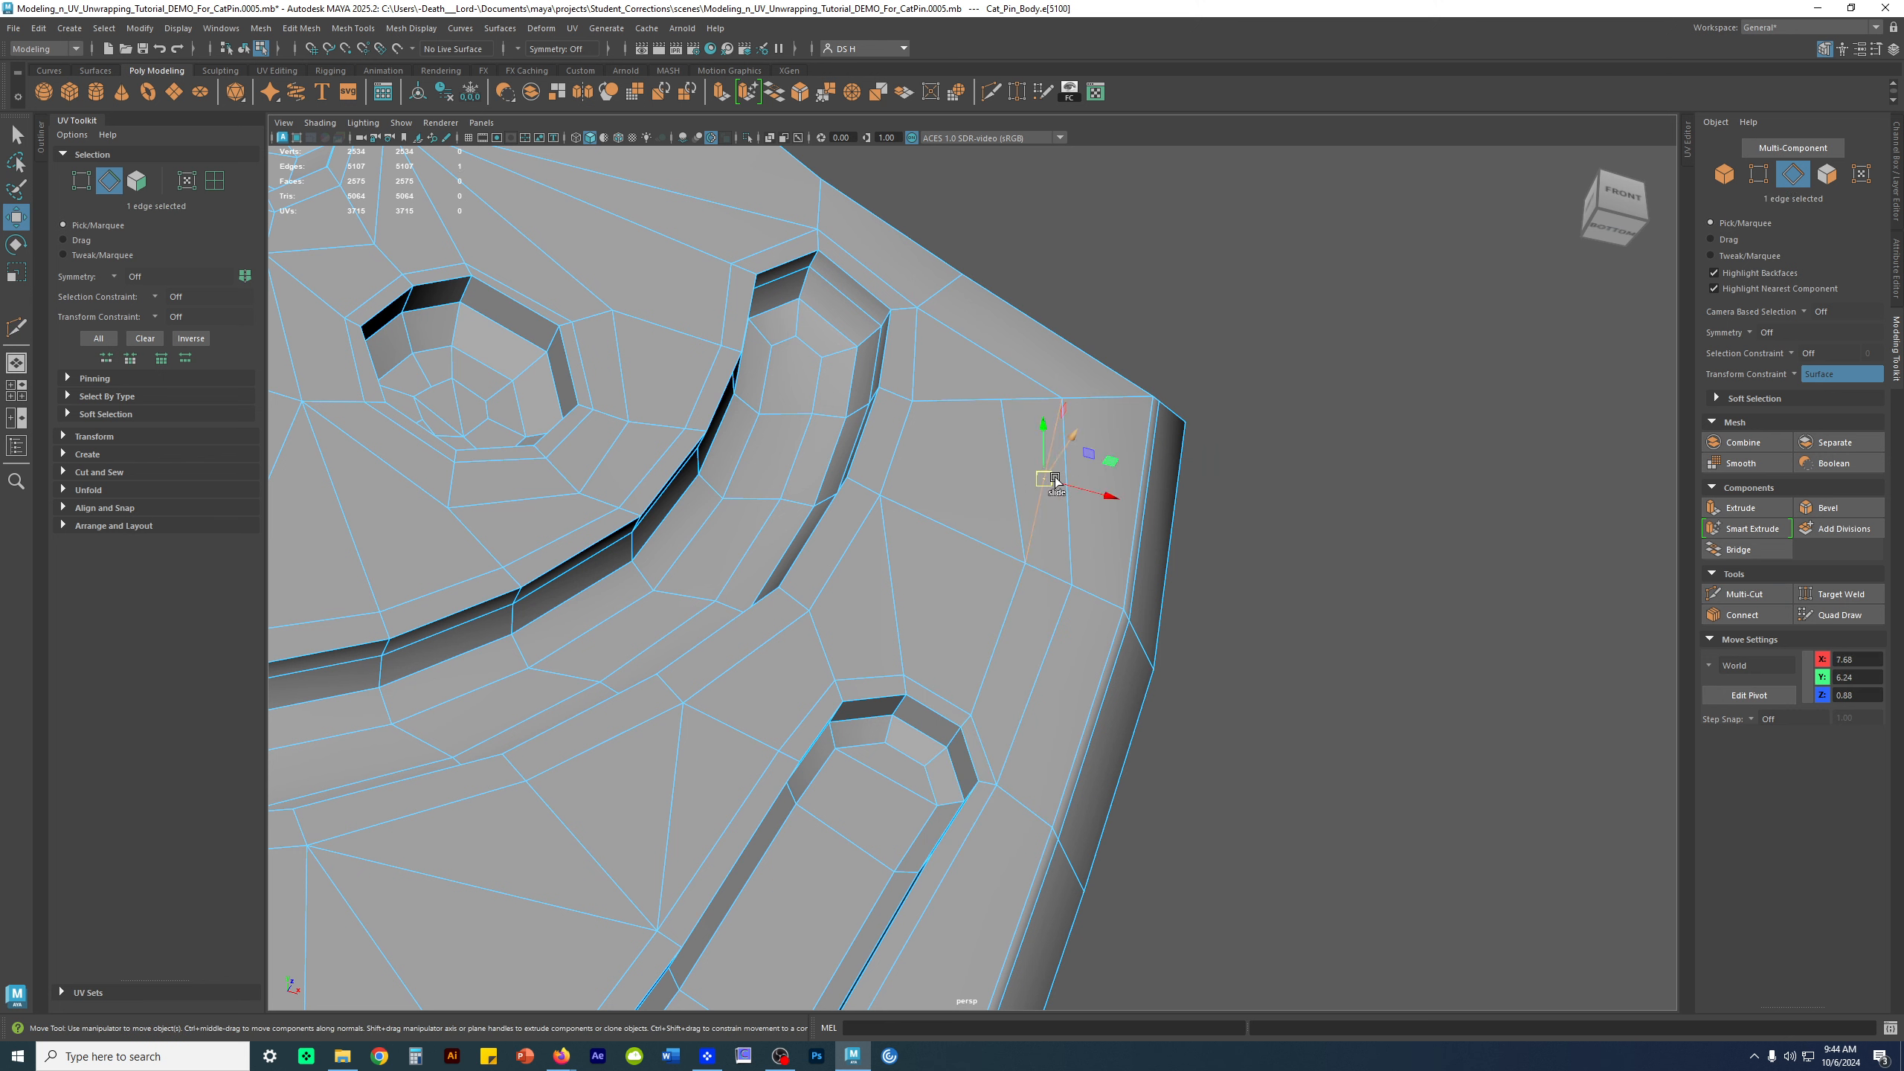
pyautogui.press('Delete')
# Slide the new edge's upper and lower vertices inward toward the curved groove to even out the neighbouring faces
pyautogui.moveTo(1020, 413); pyautogui.dragTo(889, 386, button='right')
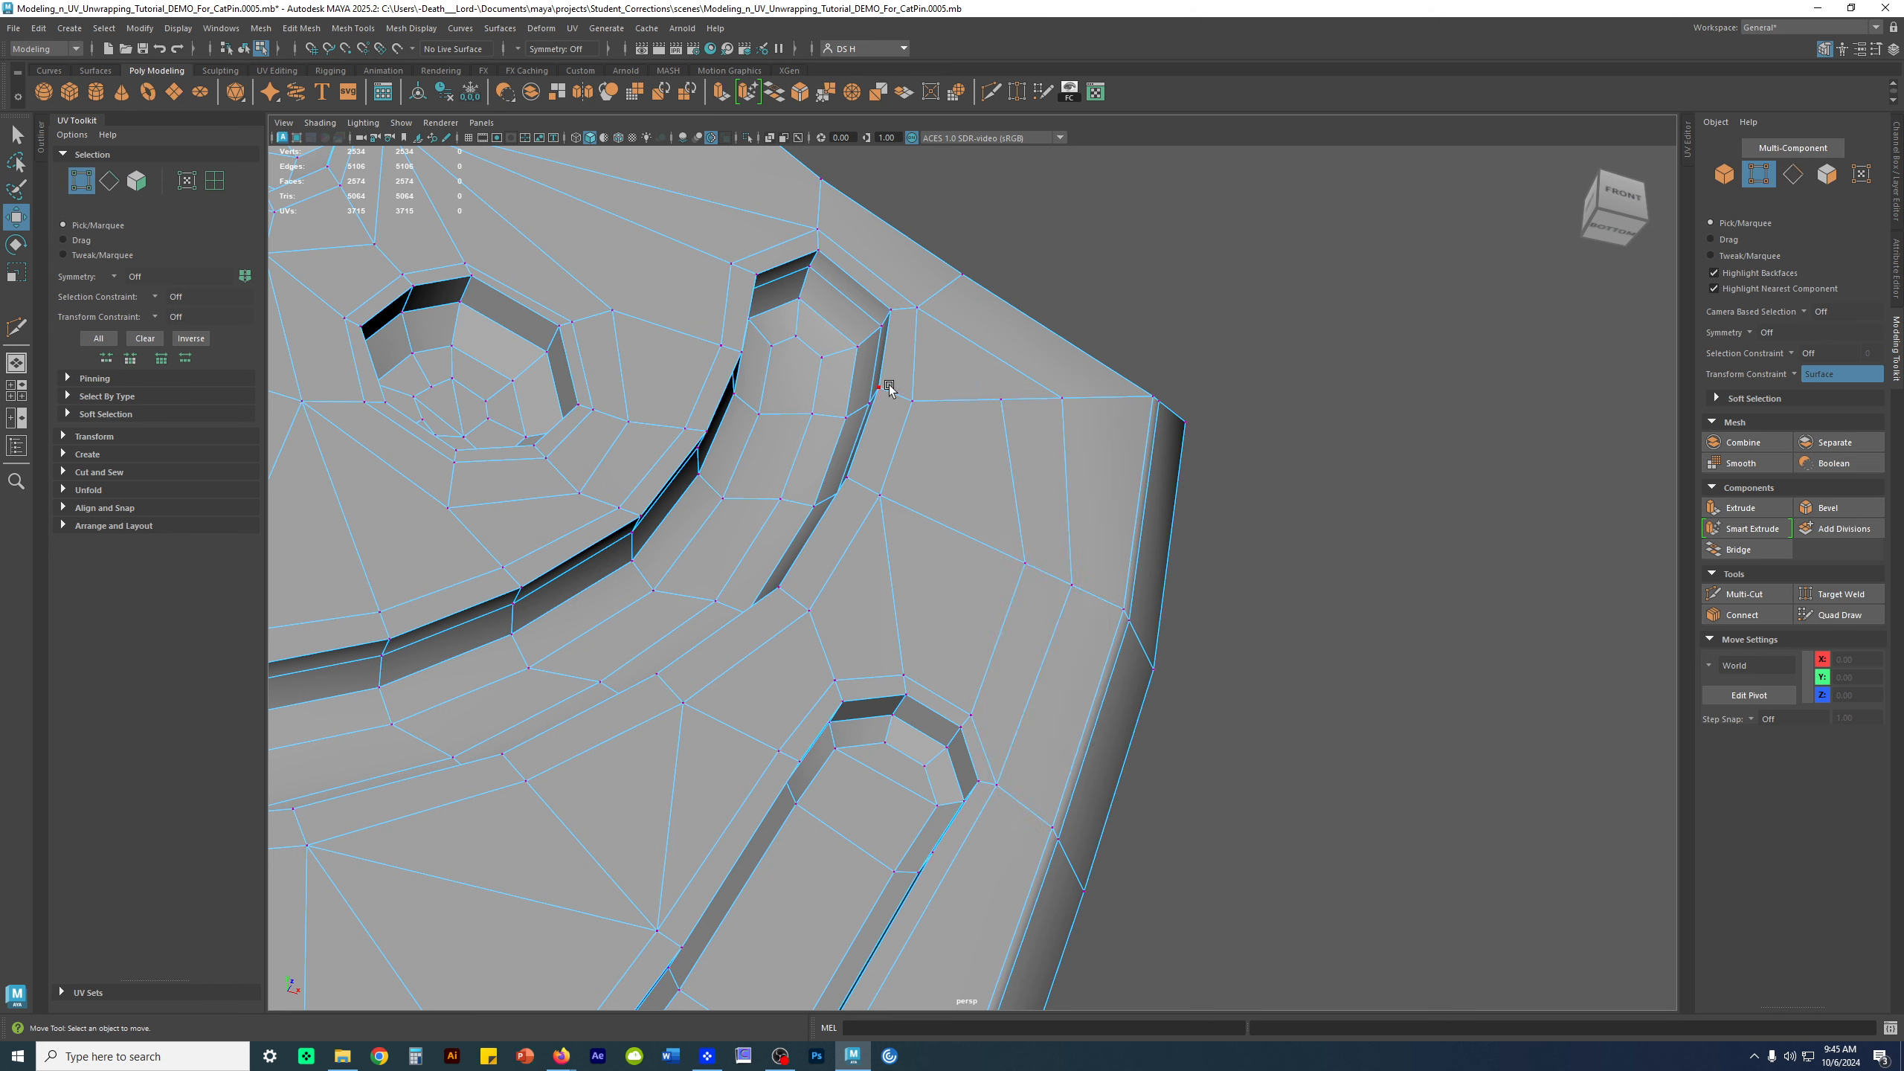
pyautogui.click(1005, 407)
pyautogui.moveTo(1005, 407); pyautogui.dragTo(984, 444)
pyautogui.click(1024, 562)
pyautogui.moveTo(1022, 567); pyautogui.dragTo(981, 578)
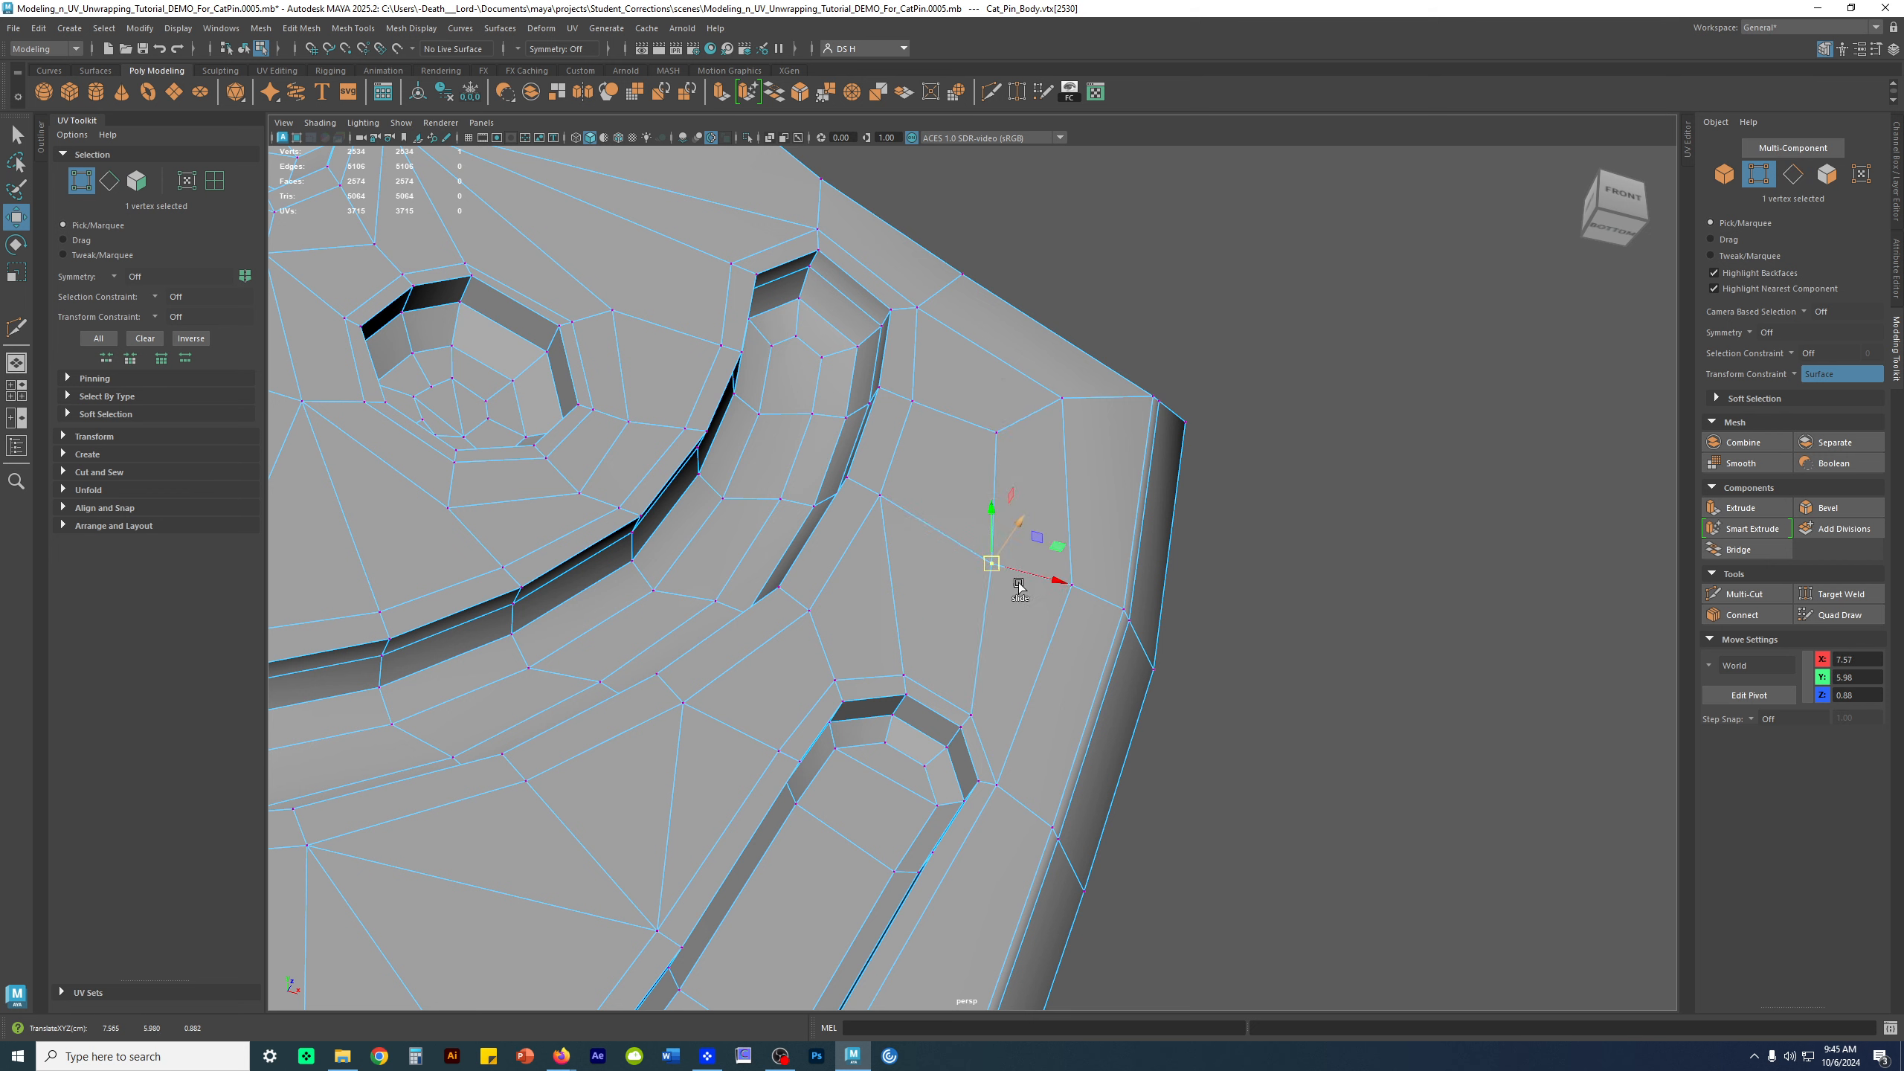
# Check the two faces between the curved groove's end and the body's outer corner by selecting each one
pyautogui.click(1072, 586)
pyautogui.keyDown('alt'); pyautogui.moveTo(1014, 482); pyautogui.dragTo(769, 557); pyautogui.keyUp('alt')
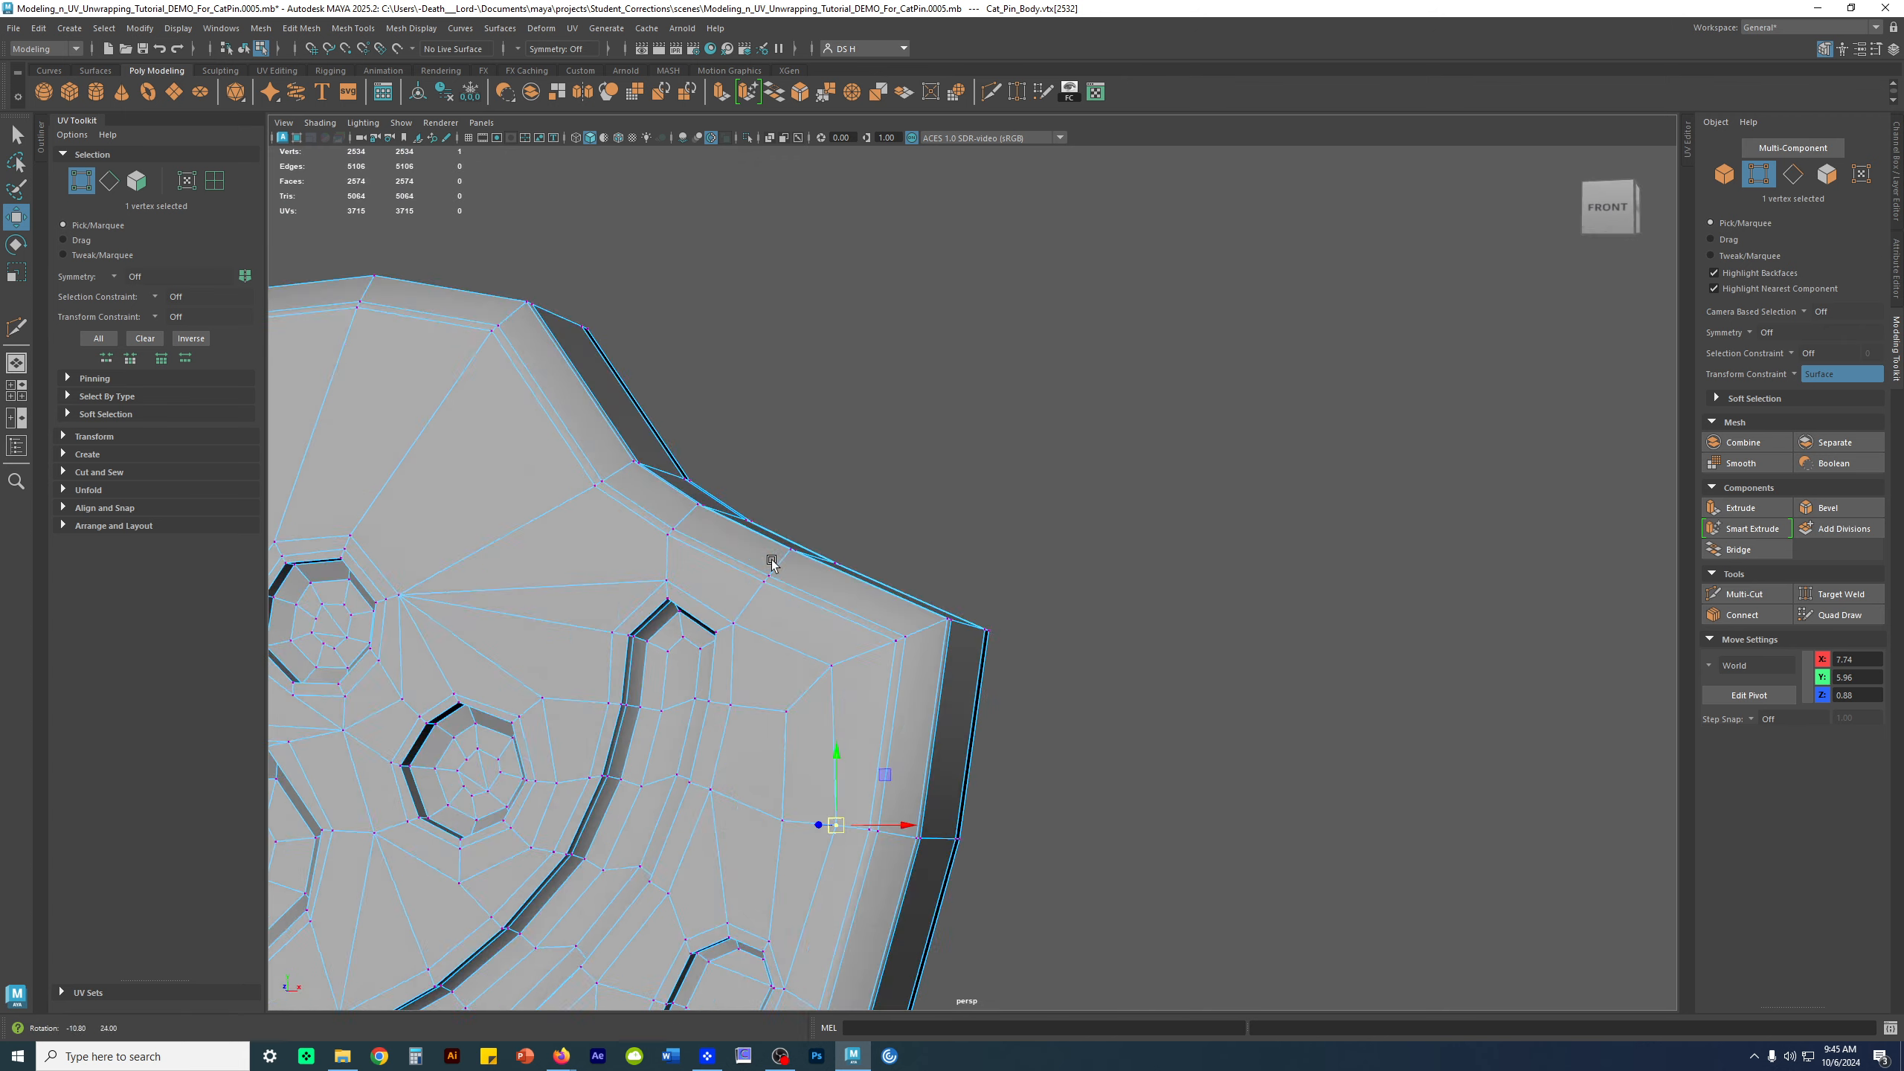
pyautogui.keyDown('alt'); pyautogui.moveTo(769, 558); pyautogui.dragTo(893, 298, button='middle'); pyautogui.keyUp('alt')
pyautogui.keyDown('alt'); pyautogui.moveTo(893, 298); pyautogui.dragTo(1098, 432, button='right'); pyautogui.keyUp('alt')
pyautogui.keyDown('alt'); pyautogui.moveTo(1204, 314); pyautogui.dragTo(1265, 304); pyautogui.keyUp('alt')
pyautogui.keyDown('alt'); pyautogui.moveTo(1154, 251); pyautogui.dragTo(1156, 381, button='middle'); pyautogui.keyUp('alt')
pyautogui.moveTo(1151, 278); pyautogui.dragTo(1161, 324, button='right')
pyautogui.click(1160, 324)
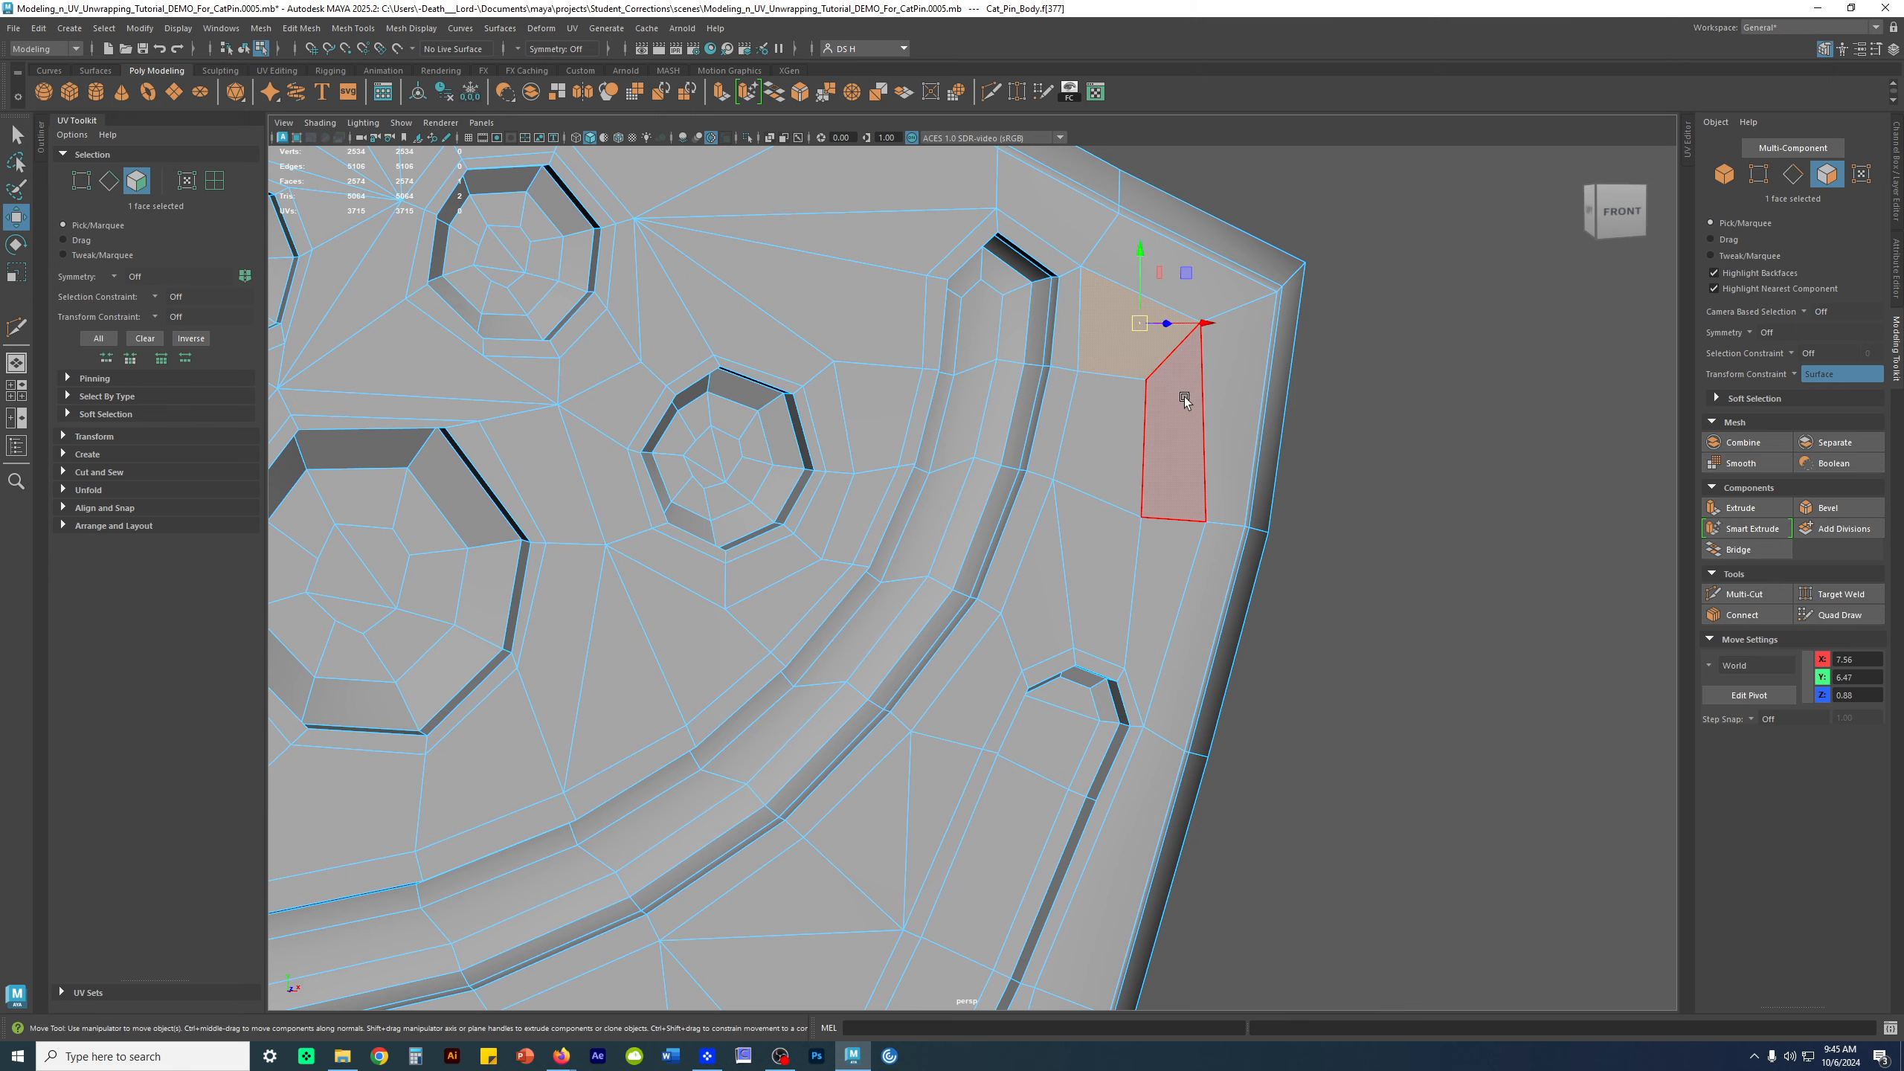
pyautogui.click(1181, 396)
# Inspect the body's grooves and lower rim from several angles, comparing the smoothed preview with the unsmoothed mesh
pyautogui.keyDown('alt'); pyautogui.moveTo(1192, 561); pyautogui.dragTo(1049, 536); pyautogui.keyUp('alt')
pyautogui.keyDown('alt'); pyautogui.moveTo(1050, 536); pyautogui.dragTo(864, 497, button='right'); pyautogui.keyUp('alt')
pyautogui.press('3')
pyautogui.moveTo(988, 372); pyautogui.dragTo(1090, 323, button='right')
pyautogui.click(1279, 237)
pyautogui.keyDown('alt'); pyautogui.moveTo(1124, 461); pyautogui.dragTo(900, 662); pyautogui.keyUp('alt')
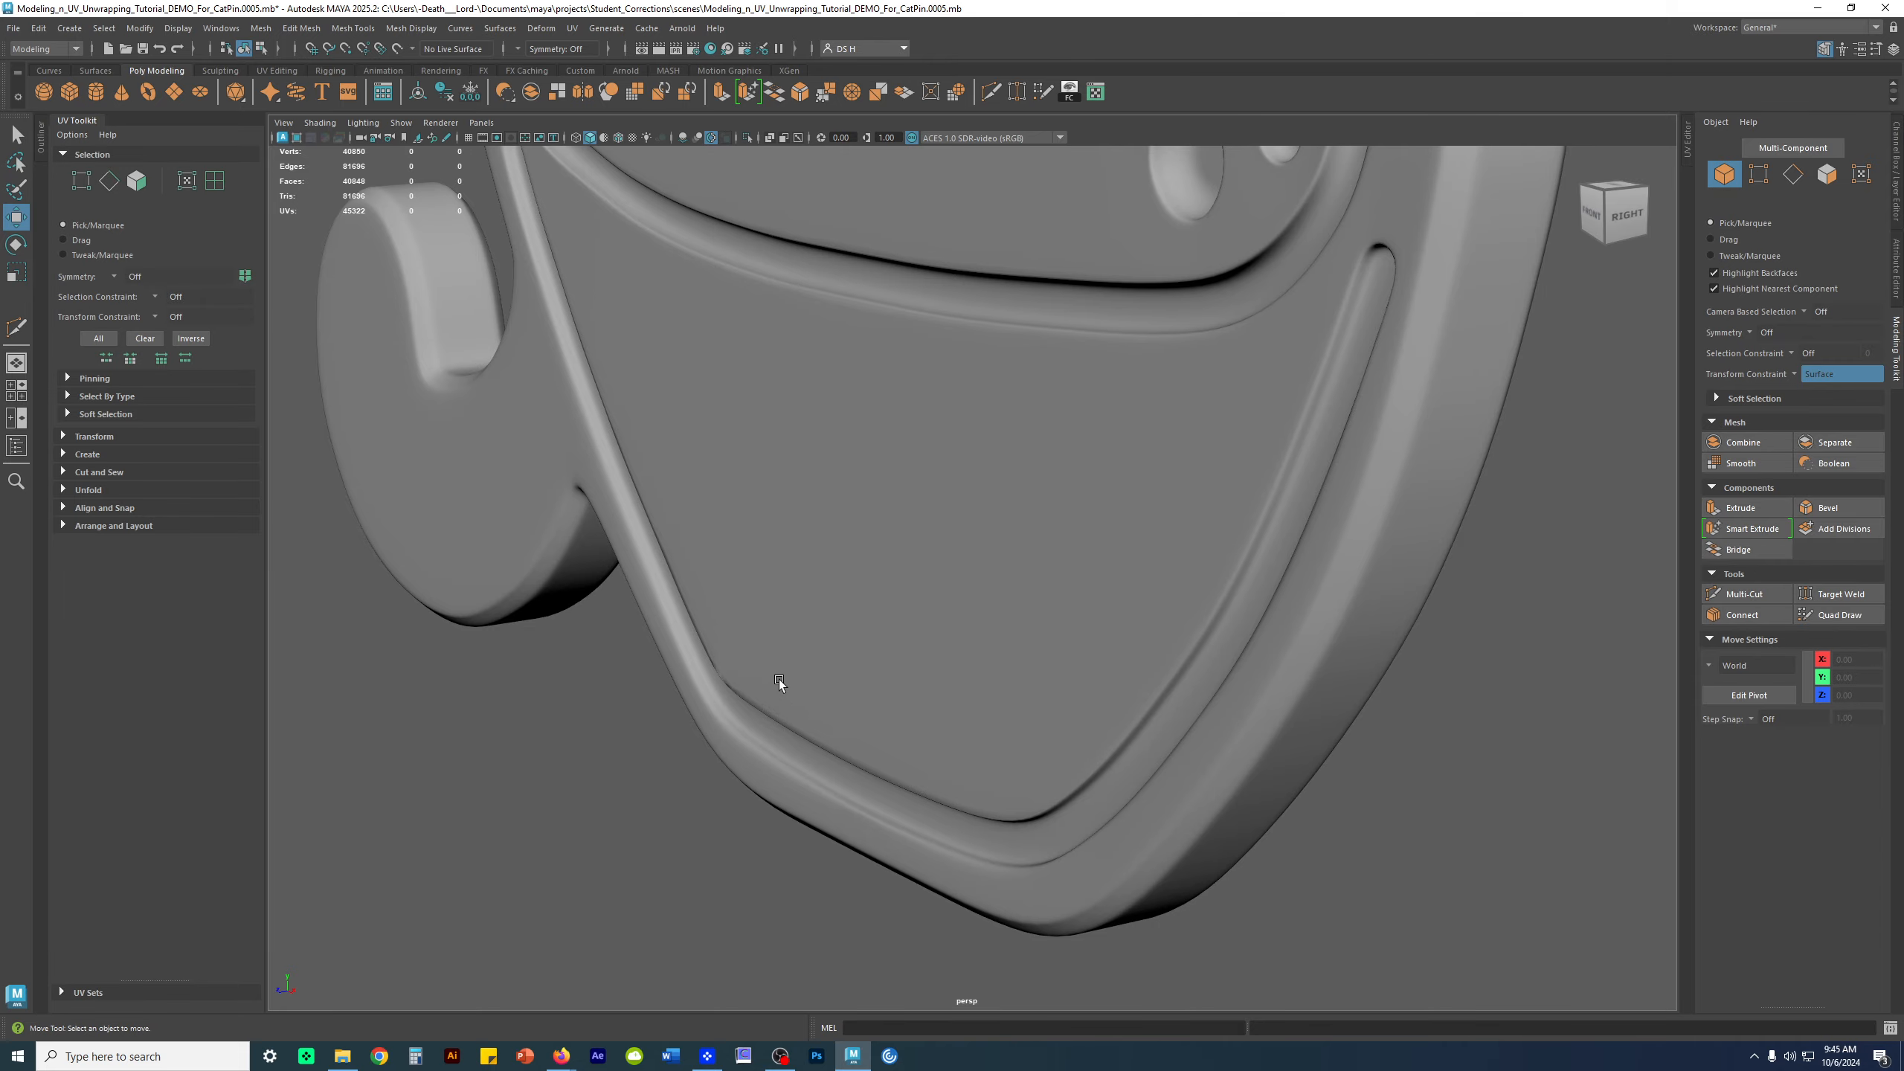
pyautogui.keyDown('alt'); pyautogui.moveTo(787, 668); pyautogui.dragTo(876, 606); pyautogui.keyUp('alt')
pyautogui.click(787, 563)
pyautogui.keyDown('alt'); pyautogui.moveTo(1118, 497); pyautogui.dragTo(1133, 504, button='middle'); pyautogui.keyUp('alt')
pyautogui.keyDown('alt'); pyautogui.moveTo(1133, 507); pyautogui.dragTo(976, 571); pyautogui.keyUp('alt')
pyautogui.keyDown('alt'); pyautogui.moveTo(976, 571); pyautogui.dragTo(769, 584, button='right'); pyautogui.keyUp('alt')
pyautogui.press('1')
pyautogui.keyDown('alt'); pyautogui.moveTo(1167, 637); pyautogui.dragTo(1214, 596); pyautogui.keyUp('alt')
pyautogui.press('3')
pyautogui.press('1')
pyautogui.press('3')
pyautogui.keyDown('alt'); pyautogui.moveTo(1213, 595); pyautogui.dragTo(1118, 401, button='middle'); pyautogui.keyUp('alt')
pyautogui.keyDown('alt'); pyautogui.moveTo(1118, 401); pyautogui.dragTo(1265, 565, button='right'); pyautogui.keyUp('alt')
pyautogui.keyDown('alt'); pyautogui.moveTo(1265, 565); pyautogui.dragTo(1267, 688); pyautogui.keyUp('alt')
pyautogui.press('1')
# Slide two vertices between the lower groove and the straight bottom rim down closer to the rim, aligning them with the rim vertices
pyautogui.keyDown('alt'); pyautogui.moveTo(1267, 689); pyautogui.dragTo(1119, 417, button='middle'); pyautogui.keyUp('alt')
pyautogui.keyDown('alt'); pyautogui.moveTo(1119, 417); pyautogui.dragTo(1208, 519, button='right'); pyautogui.keyUp('alt')
pyautogui.rightClick(1208, 519)
pyautogui.click(1136, 519)
pyautogui.click(1076, 526)
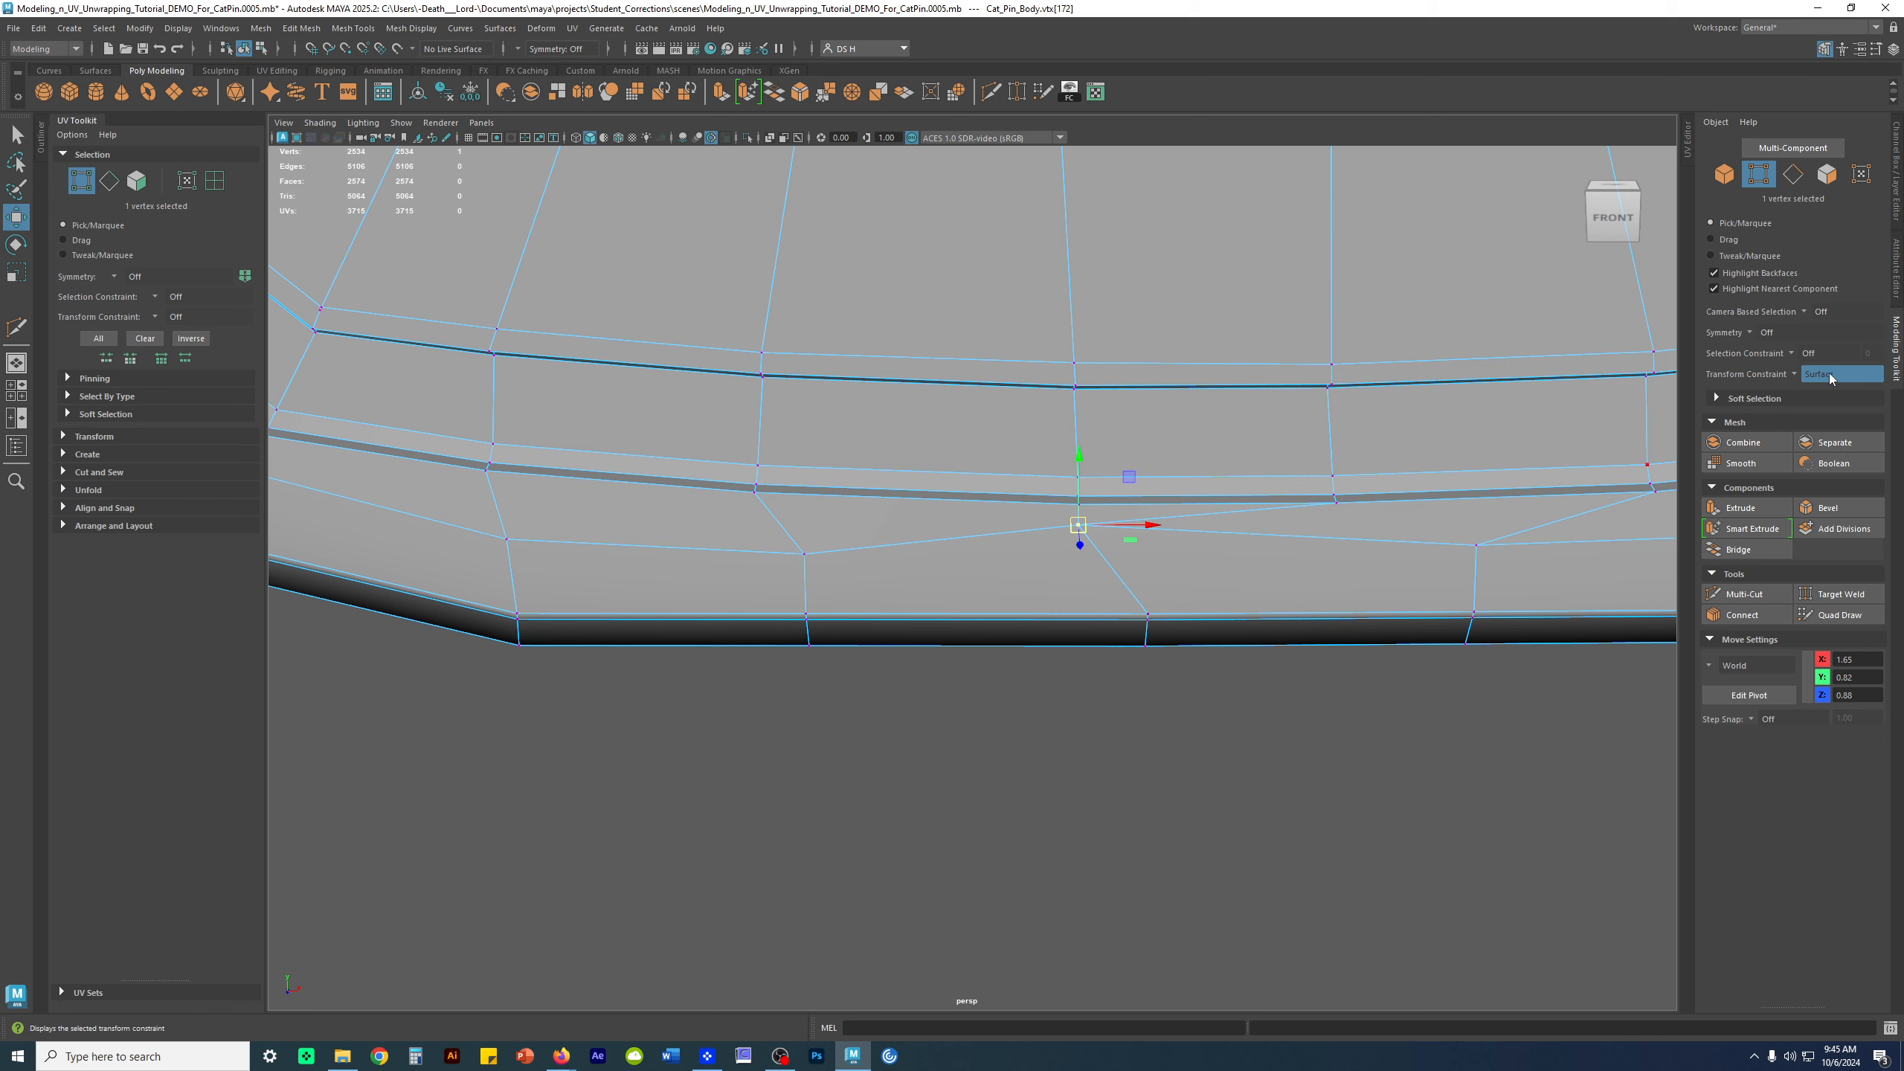
pyautogui.moveTo(1078, 525); pyautogui.dragTo(1156, 584)
pyautogui.click(805, 557)
pyautogui.moveTo(807, 558); pyautogui.dragTo(800, 586)
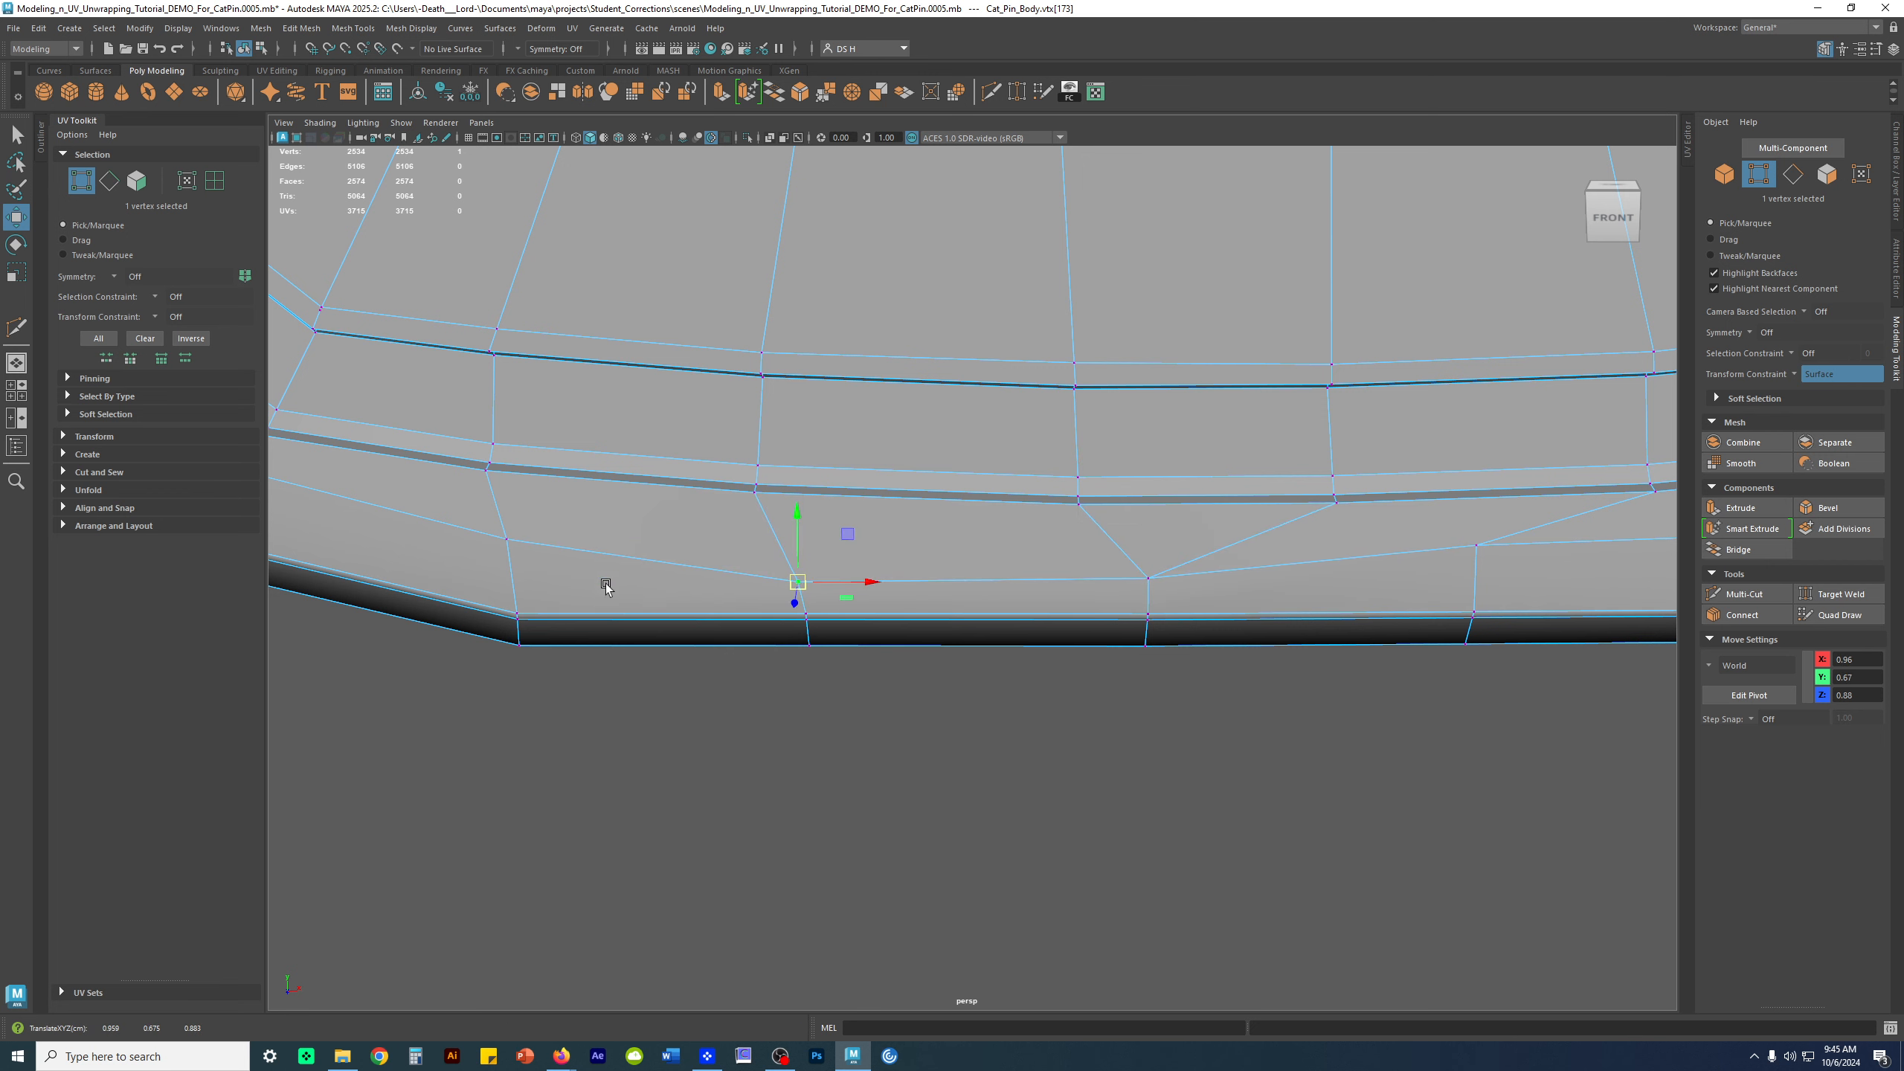
# Slide the next vertices around the lower-left bend and up the slanted side outward, closer to the body's outer rim
pyautogui.keyDown('alt'); pyautogui.moveTo(606, 587); pyautogui.dragTo(915, 625); pyautogui.keyUp('alt')
pyautogui.click(915, 646)
pyautogui.click(668, 549)
pyautogui.moveTo(667, 549); pyautogui.dragTo(650, 587)
pyautogui.keyDown('alt'); pyautogui.moveTo(556, 482); pyautogui.dragTo(913, 665, button='middle'); pyautogui.keyUp('alt')
pyautogui.click(844, 600)
pyautogui.moveTo(846, 602); pyautogui.dragTo(759, 593)
pyautogui.keyDown('alt'); pyautogui.moveTo(703, 489); pyautogui.dragTo(942, 650, button='middle'); pyautogui.keyUp('alt')
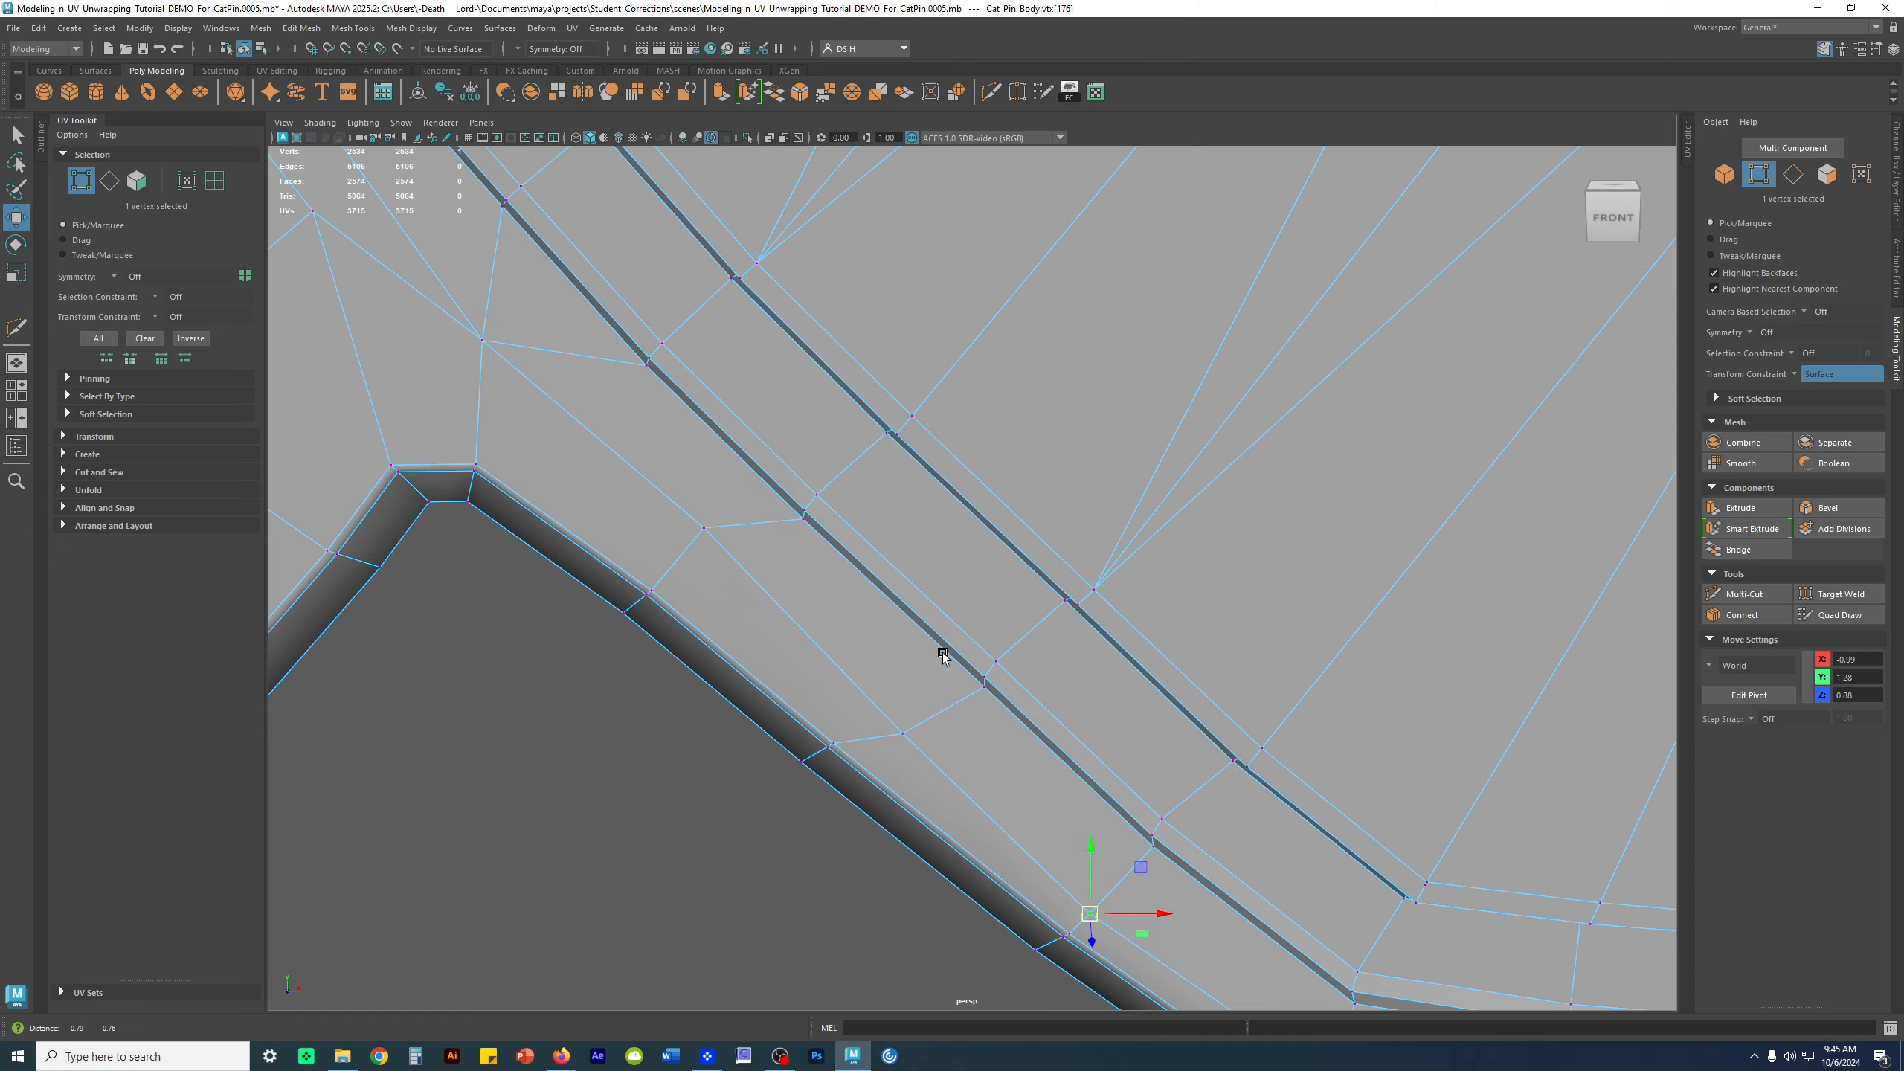
pyautogui.keyDown('alt'); pyautogui.moveTo(937, 647); pyautogui.dragTo(790, 600); pyautogui.keyUp('alt')
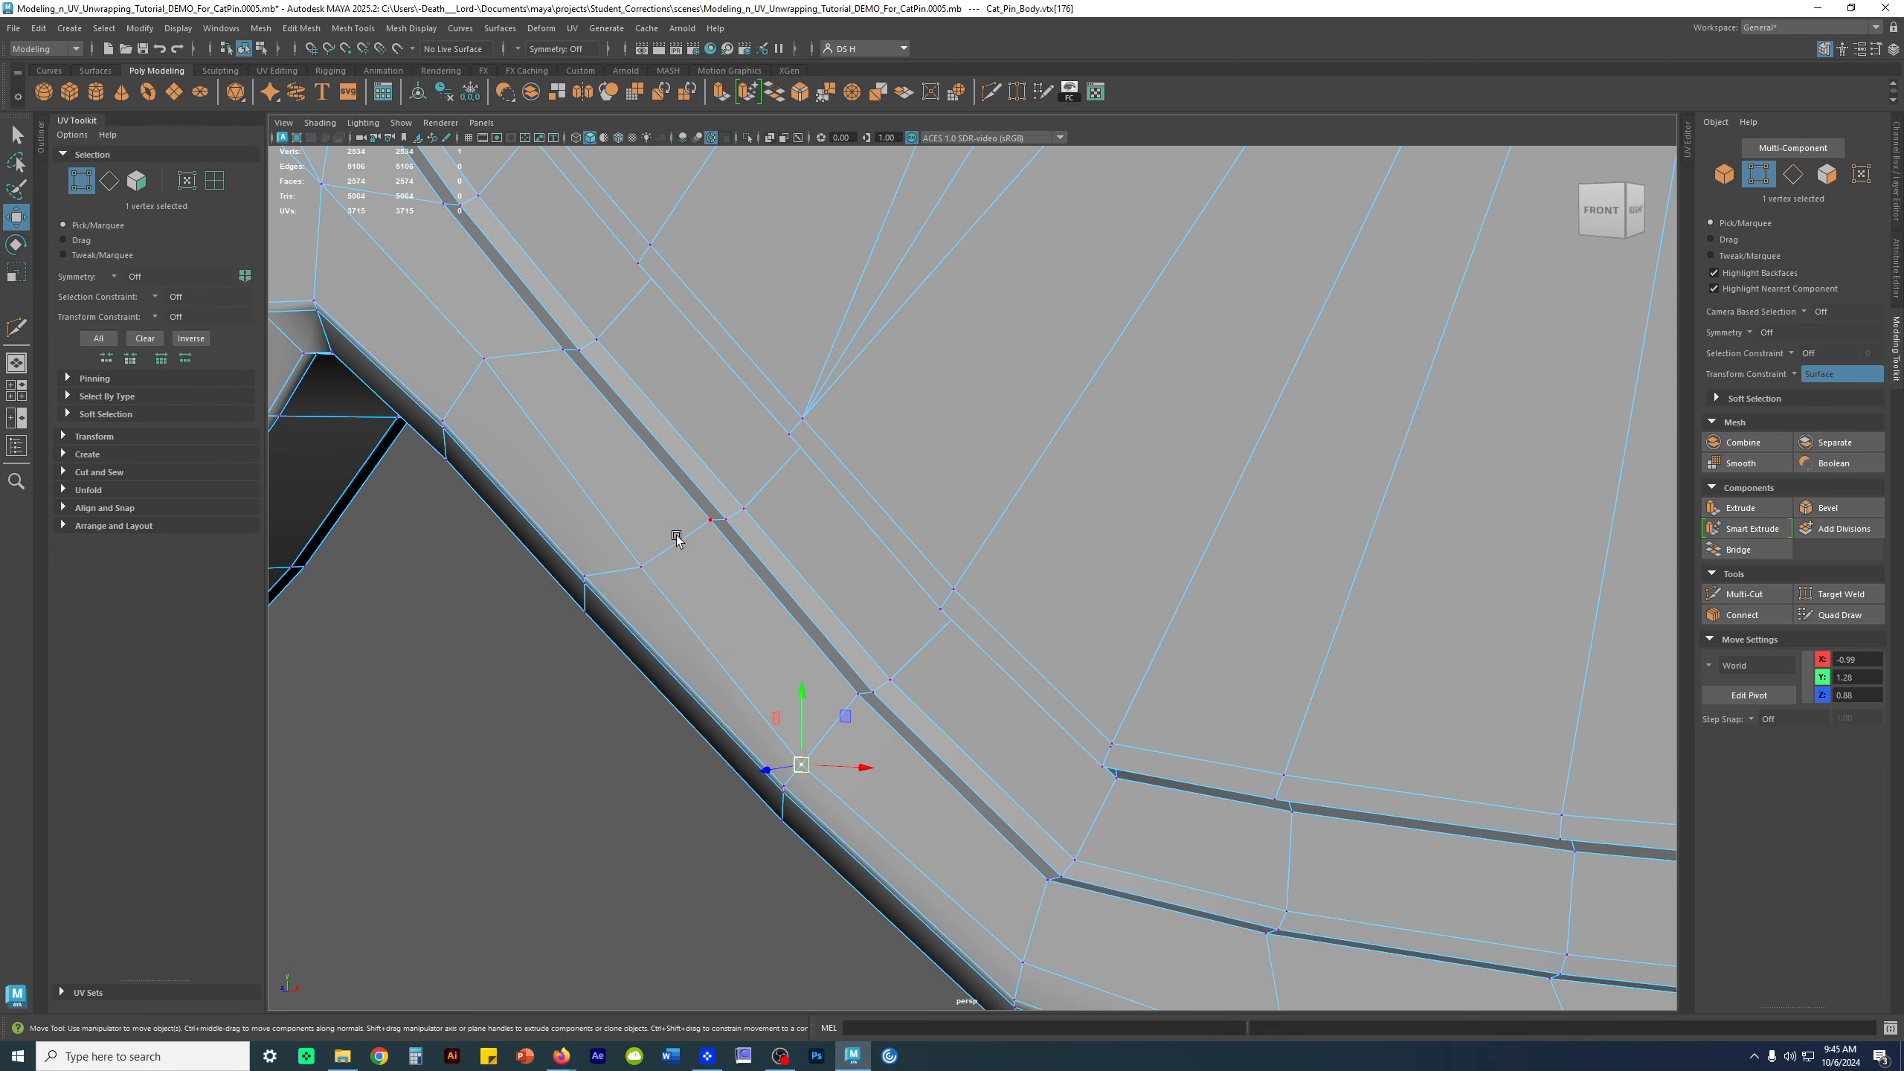
pyautogui.click(645, 565)
pyautogui.moveTo(647, 562); pyautogui.dragTo(607, 561)
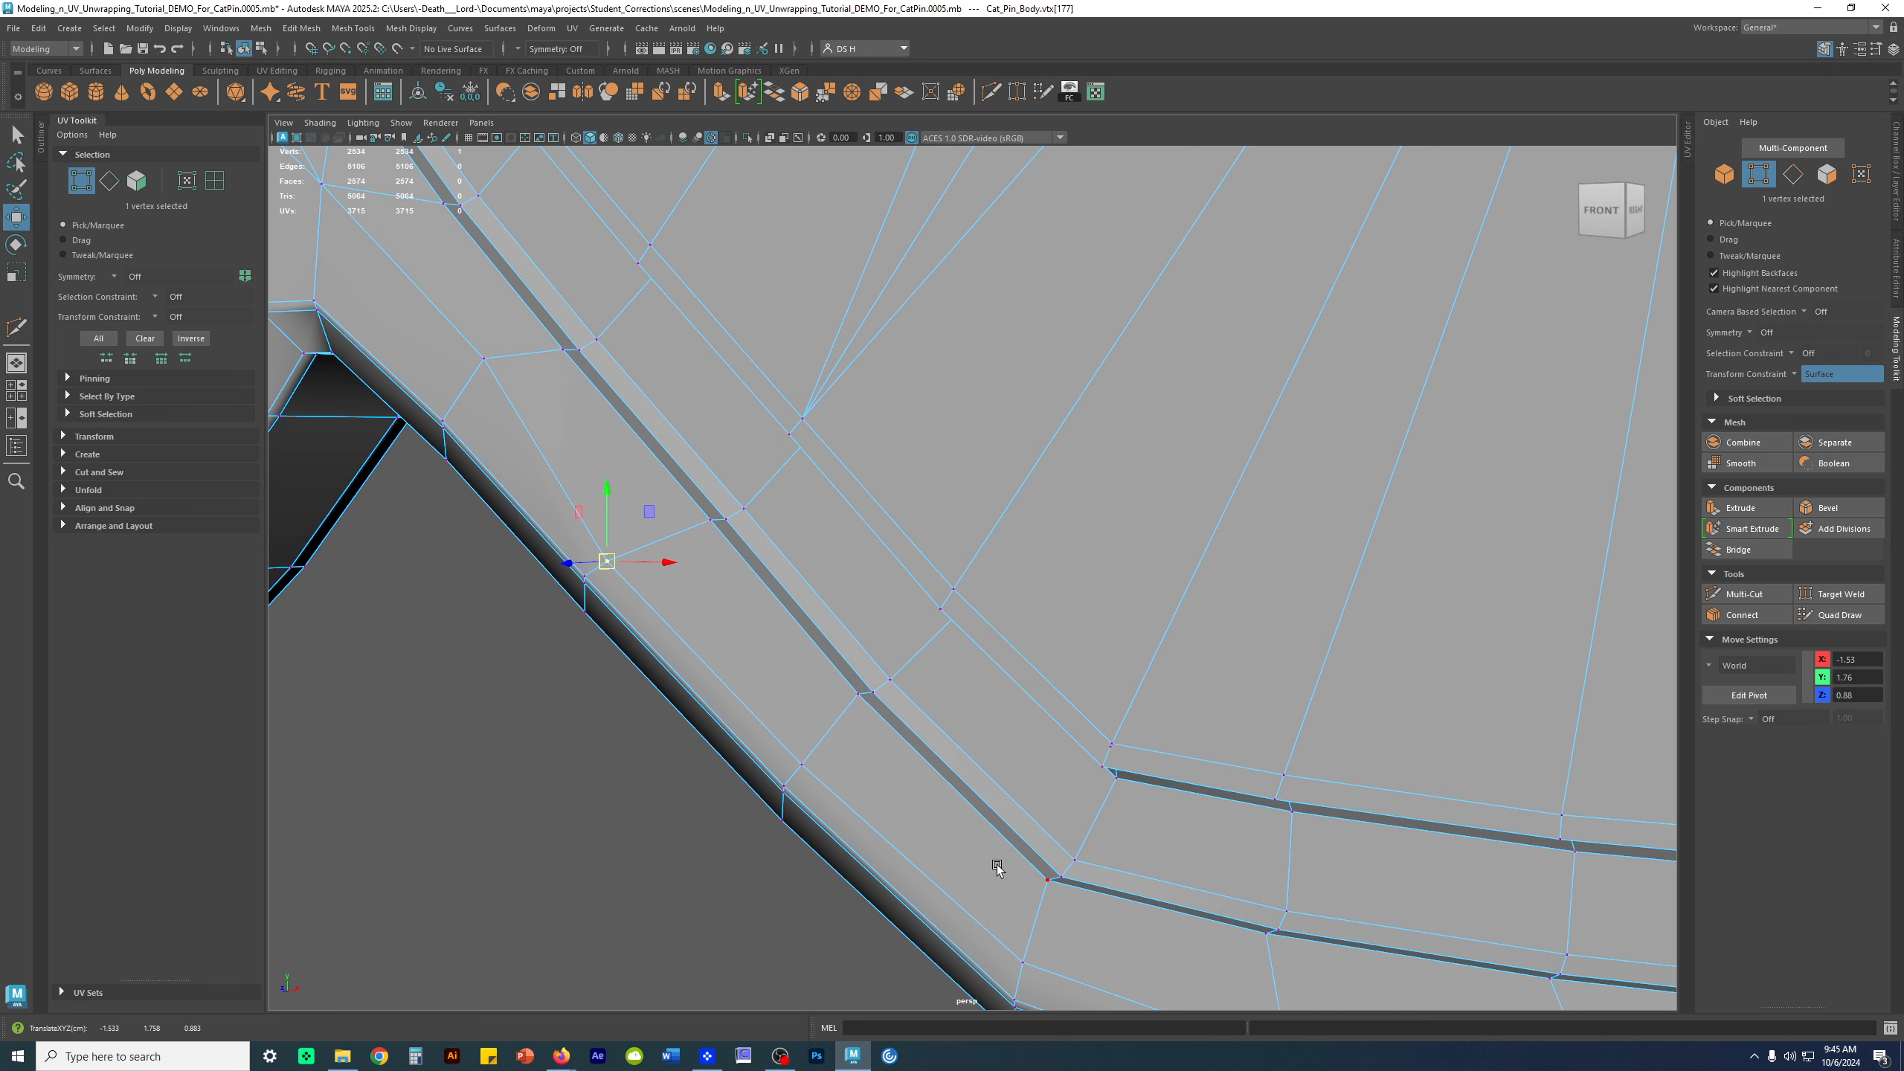
# Slide the remaining vertices on the slanted side outward and move the last one next to the notch corner
pyautogui.keyDown('alt'); pyautogui.moveTo(643, 337); pyautogui.dragTo(1283, 779, button='middle'); pyautogui.keyUp('alt')
pyautogui.click(1116, 793)
pyautogui.moveTo(1114, 793); pyautogui.dragTo(1082, 828)
pyautogui.click(940, 608)
pyautogui.moveTo(939, 608); pyautogui.dragTo(929, 686)
pyautogui.click(812, 492)
pyautogui.moveTo(813, 490); pyautogui.dragTo(1040, 463)
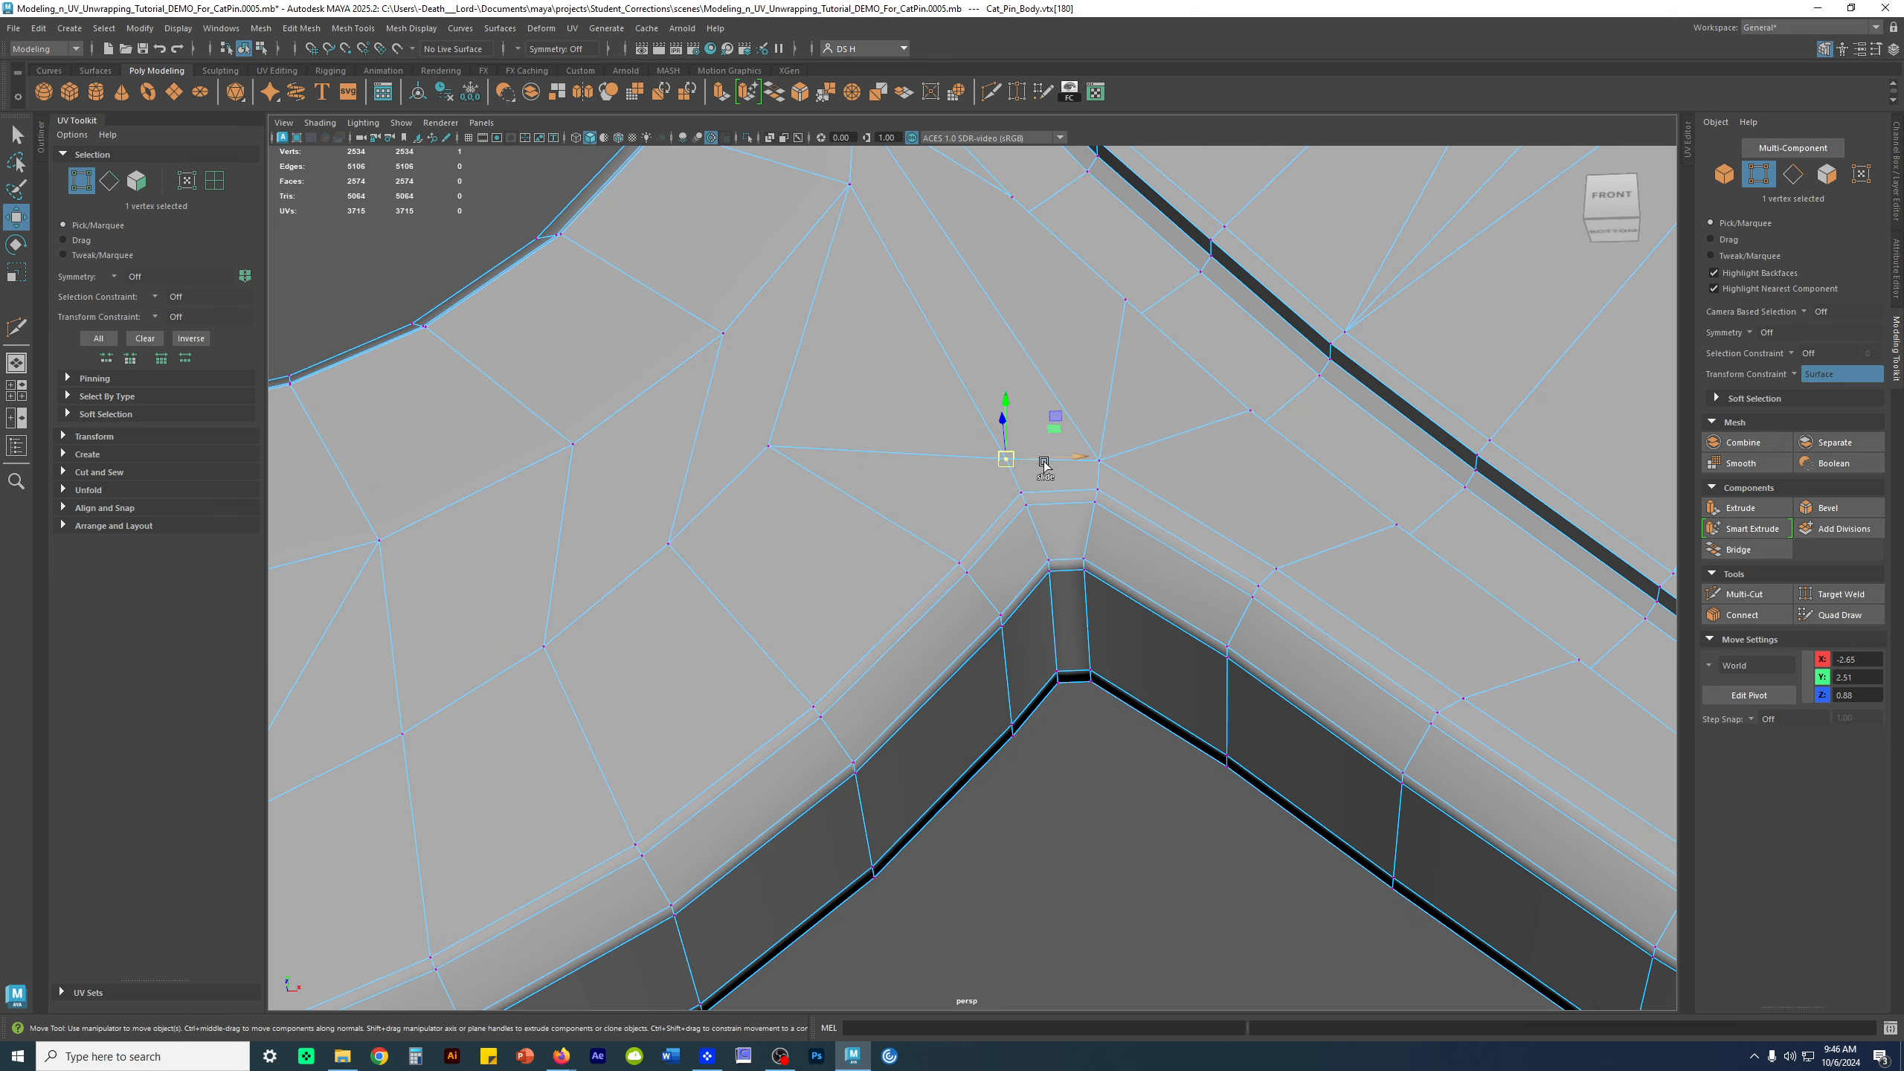
# Slide two vertices on the far side of the notch toward its rim and adjust the vertex above the notch corner
pyautogui.click(768, 447)
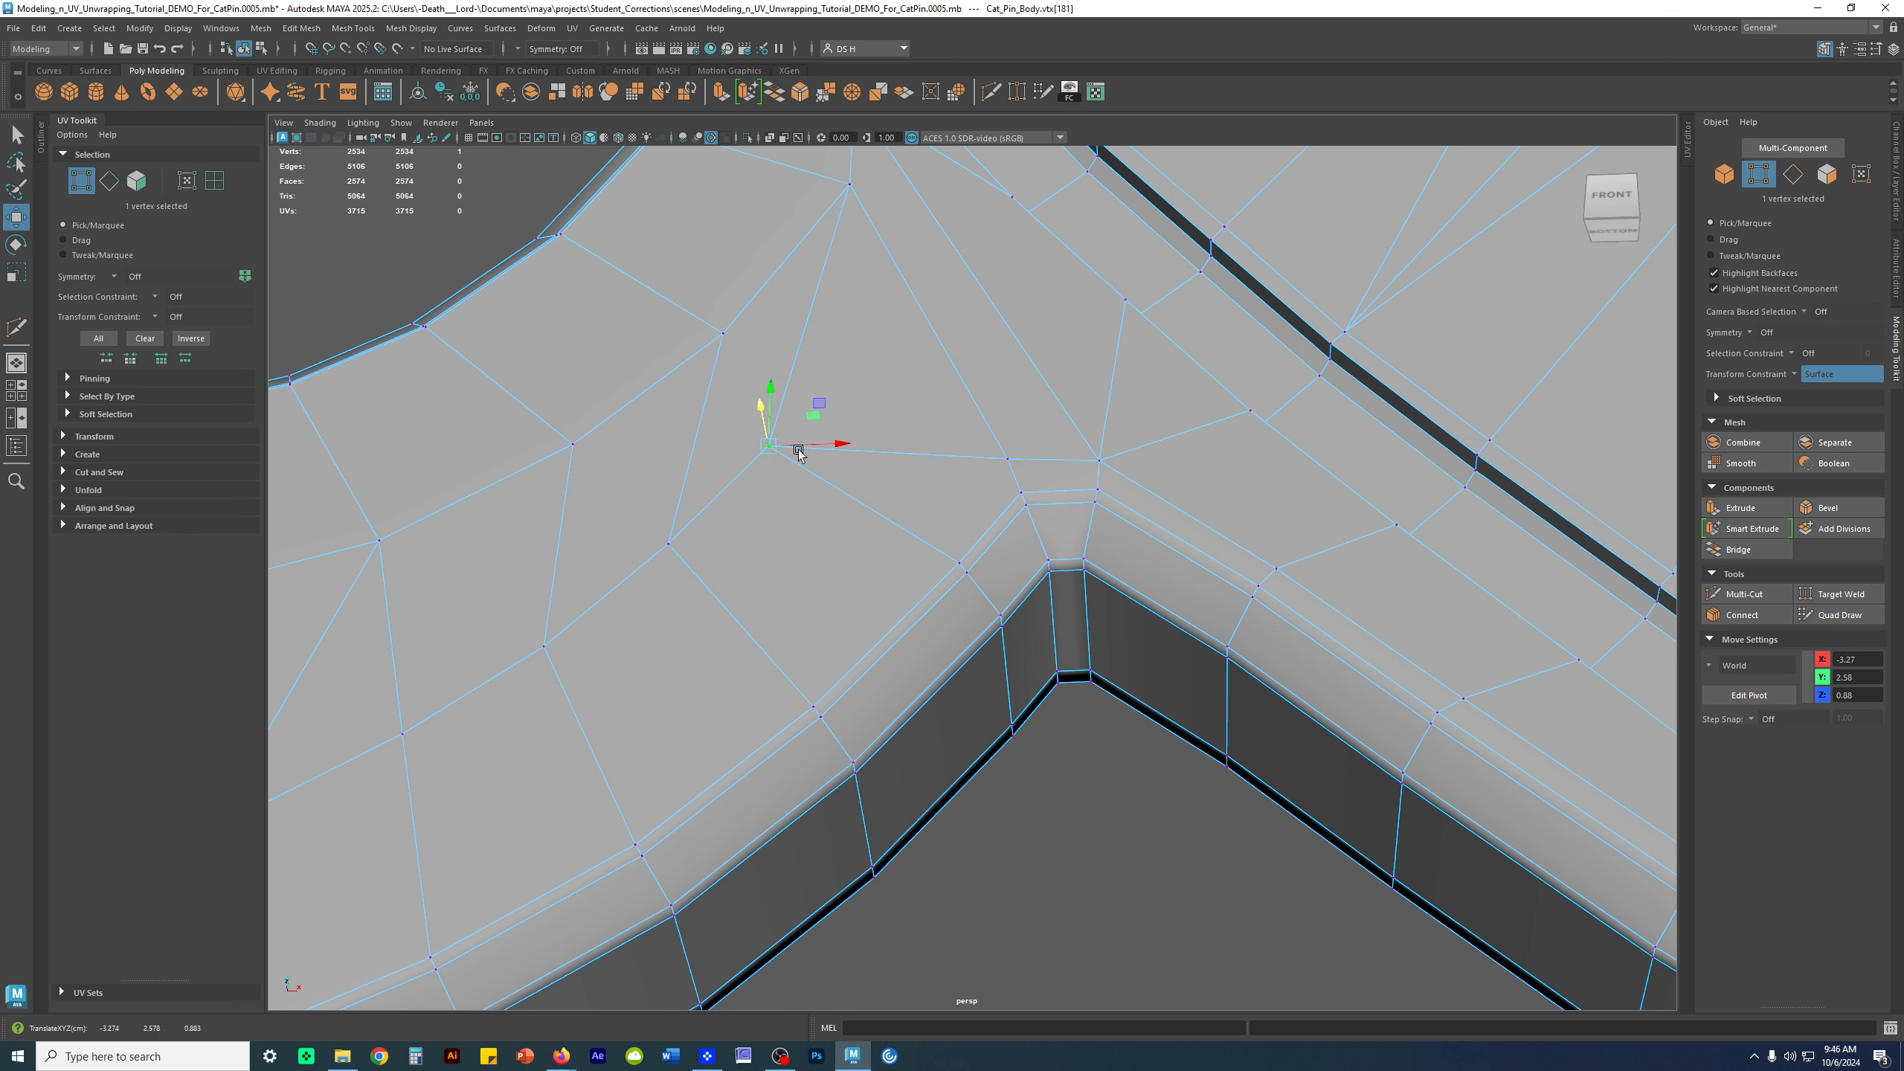
pyautogui.moveTo(779, 453); pyautogui.dragTo(922, 534)
pyautogui.click(938, 552)
pyautogui.click(921, 533)
pyautogui.click(668, 544)
pyautogui.moveTo(670, 548); pyautogui.dragTo(779, 676)
pyautogui.click(1099, 460)
pyautogui.moveTo(1099, 459); pyautogui.dragTo(1115, 447)
# Slide the next vertex along the body's straight bottom side down closer to the outer rim
pyautogui.keyDown('alt'); pyautogui.moveTo(1106, 451); pyautogui.dragTo(833, 486, button='right'); pyautogui.keyUp('alt')
pyautogui.keyDown('alt'); pyautogui.moveTo(926, 519); pyautogui.dragTo(1110, 589); pyautogui.keyUp('alt')
pyautogui.keyDown('alt'); pyautogui.moveTo(1109, 589); pyautogui.dragTo(1030, 463, button='middle'); pyautogui.keyUp('alt')
pyautogui.keyDown('alt'); pyautogui.moveTo(1029, 460); pyautogui.dragTo(1169, 476, button='right'); pyautogui.keyUp('alt')
pyautogui.keyDown('alt'); pyautogui.moveTo(1169, 476); pyautogui.dragTo(827, 308, button='middle'); pyautogui.keyUp('alt')
pyautogui.keyDown('alt'); pyautogui.moveTo(1248, 501); pyautogui.dragTo(1107, 488); pyautogui.keyUp('alt')
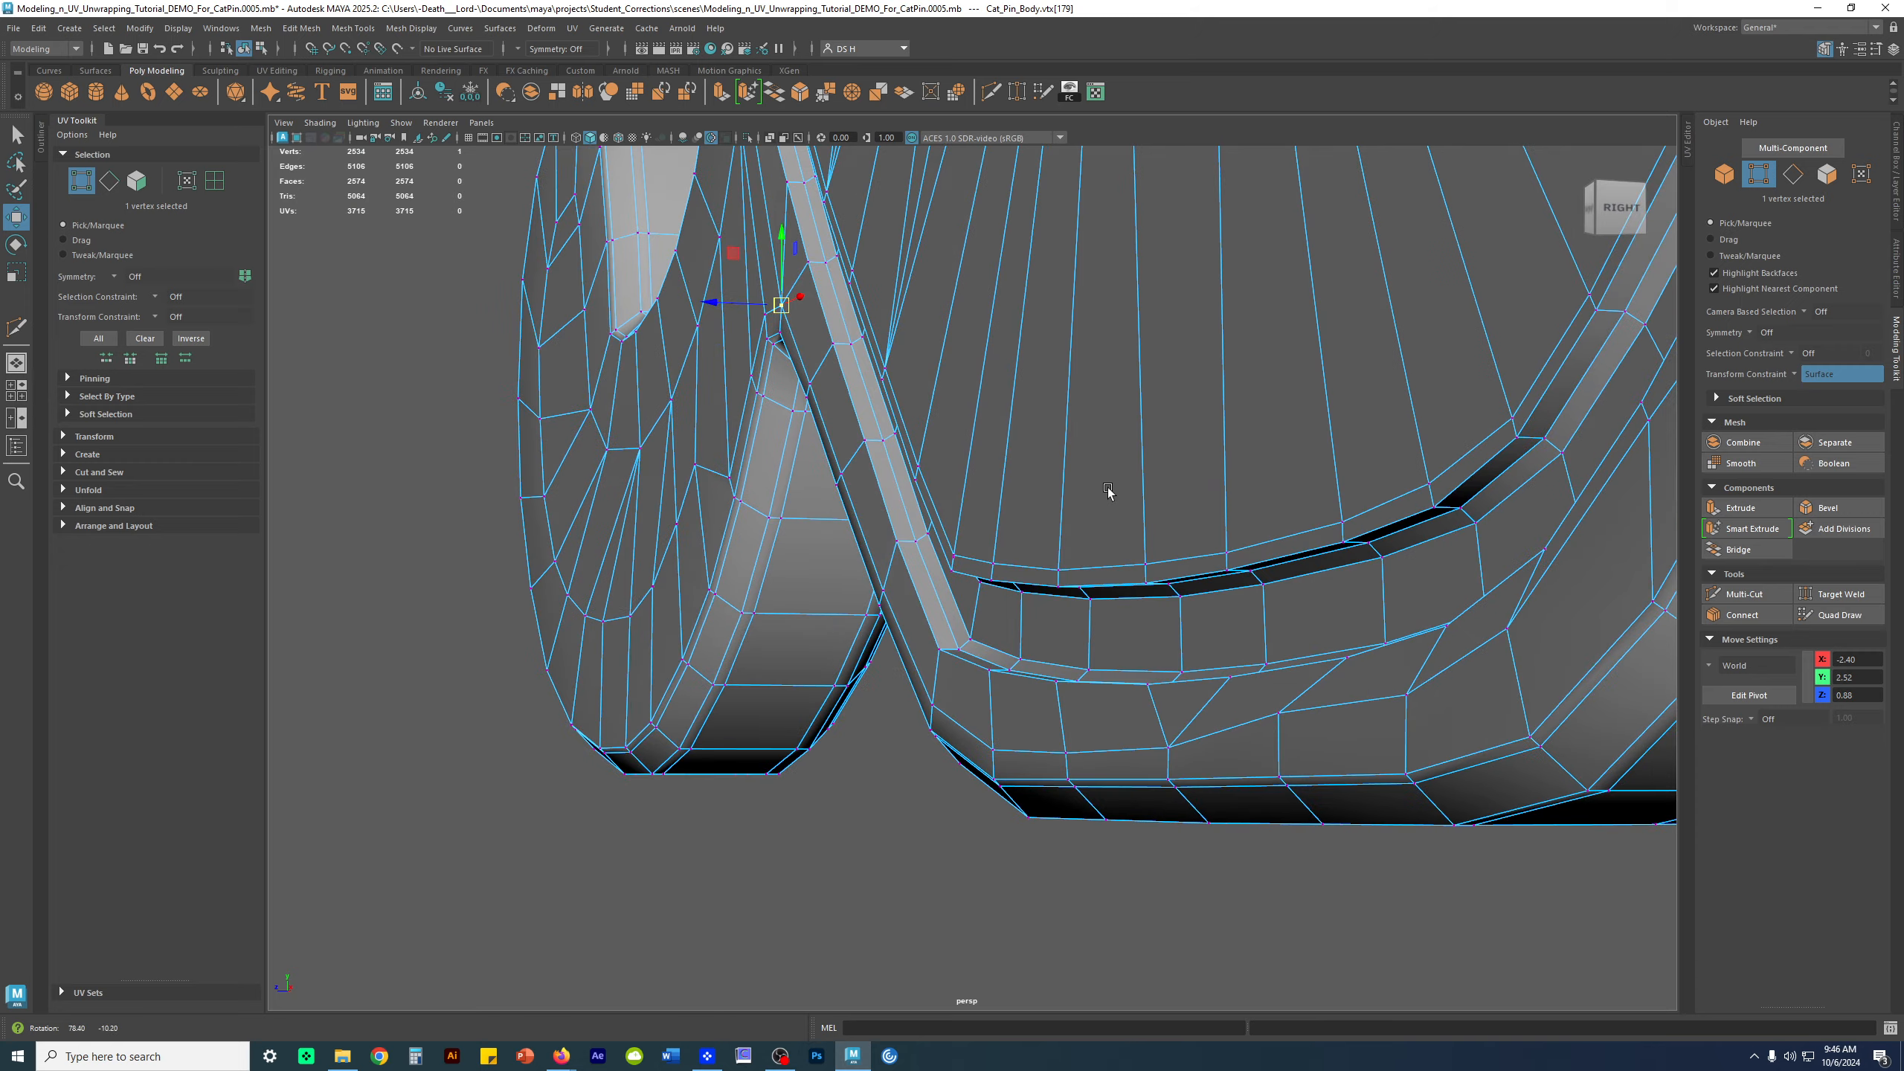
pyautogui.keyDown('alt'); pyautogui.moveTo(1107, 488); pyautogui.dragTo(959, 345, button='middle'); pyautogui.keyUp('alt')
pyautogui.keyDown('alt'); pyautogui.moveTo(1200, 397); pyautogui.dragTo(1328, 419); pyautogui.keyUp('alt')
pyautogui.keyDown('alt'); pyautogui.moveTo(1328, 418); pyautogui.dragTo(818, 351, button='middle'); pyautogui.keyUp('alt')
pyautogui.keyDown('alt'); pyautogui.moveTo(818, 351); pyautogui.dragTo(973, 426, button='right'); pyautogui.keyUp('alt')
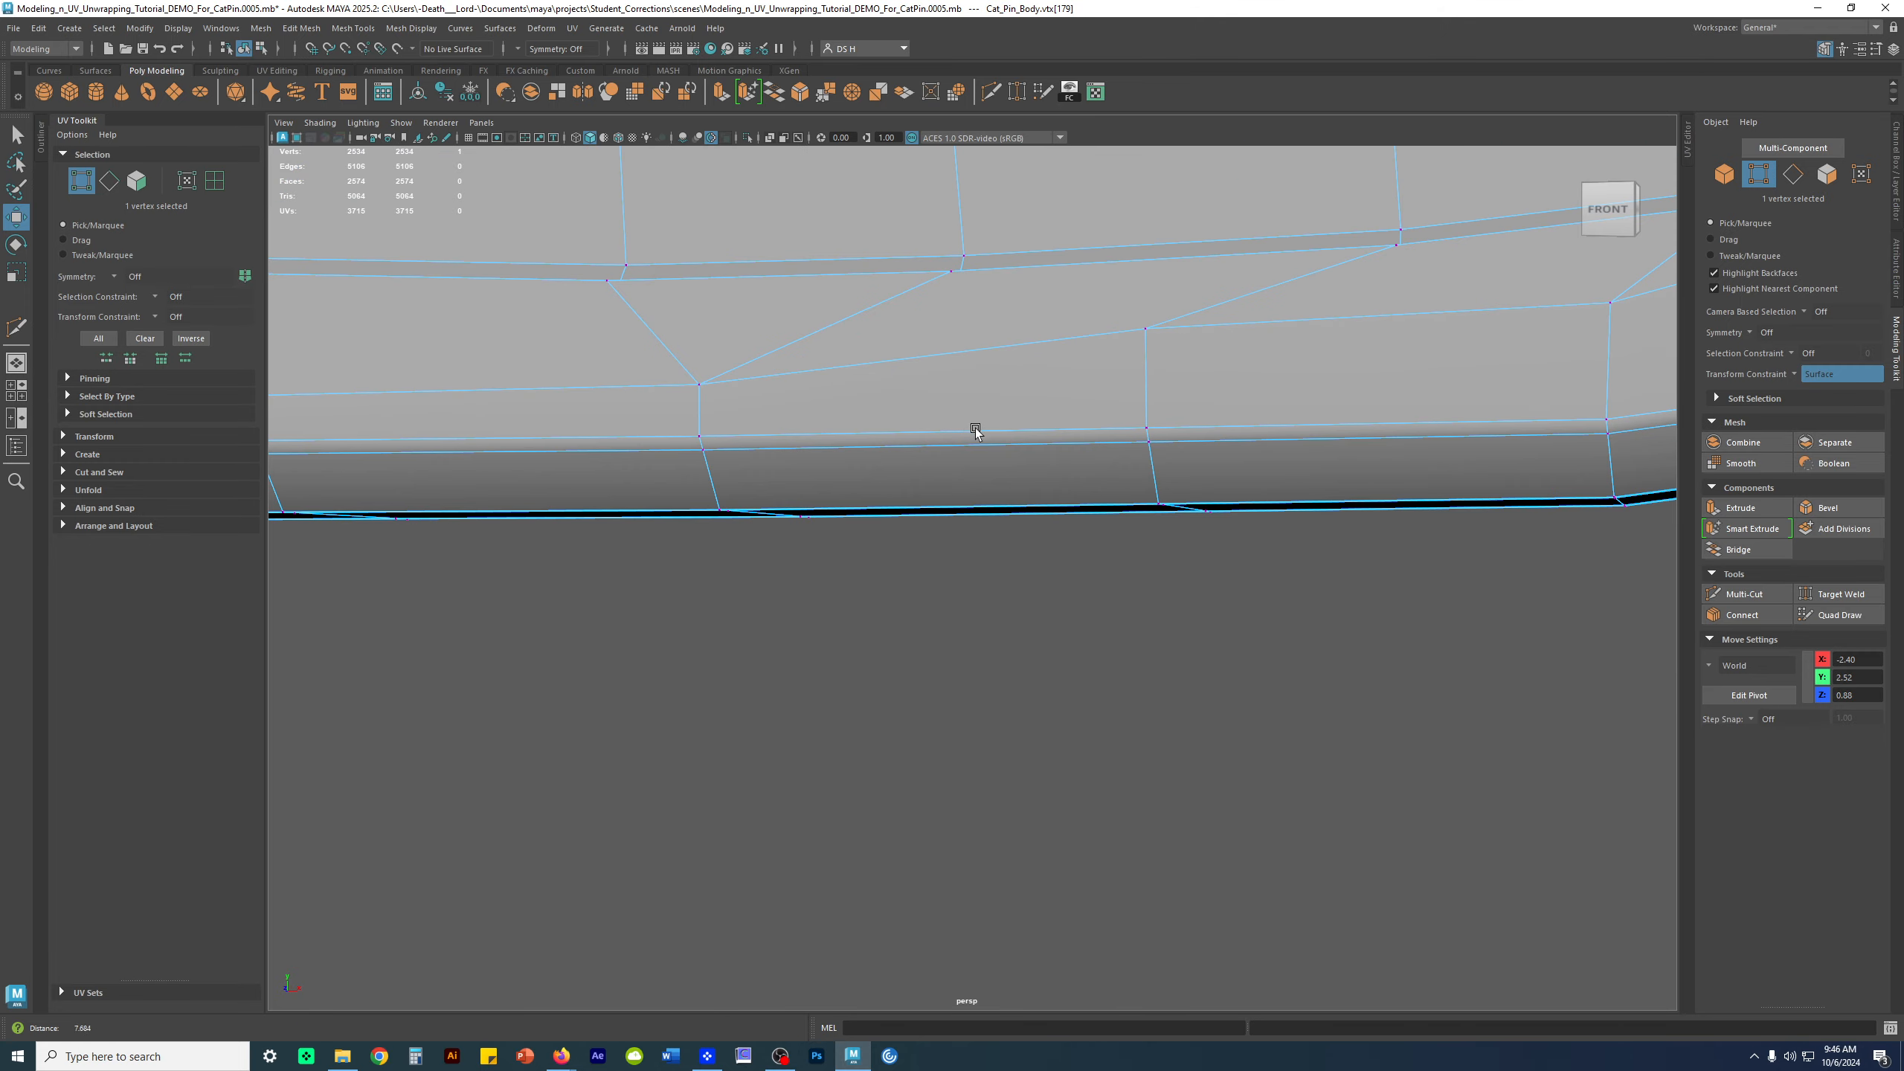
pyautogui.keyDown('alt'); pyautogui.moveTo(1048, 426); pyautogui.dragTo(1147, 559, button='middle'); pyautogui.keyUp('alt')
pyautogui.moveTo(1252, 479); pyautogui.dragTo(1247, 527)
# Slide two vertices at the body's lower-right bend outward so they sit closer to the rim
pyautogui.keyDown('alt'); pyautogui.moveTo(909, 508); pyautogui.dragTo(1037, 533, button='middle'); pyautogui.keyUp('alt')
pyautogui.moveTo(1037, 534)
pyautogui.keyDown('alt'); pyautogui.mouseDown()
pyautogui.moveTo(1018, 566)
pyautogui.moveTo(1022, 540)
pyautogui.mouseUp(); pyautogui.keyUp('alt')
pyautogui.keyDown('alt'); pyautogui.moveTo(1350, 589); pyautogui.dragTo(1291, 579, button='right'); pyautogui.keyUp('alt')
pyautogui.keyDown('alt'); pyautogui.moveTo(1292, 579); pyautogui.dragTo(1128, 548, button='middle'); pyautogui.keyUp('alt')
pyautogui.keyDown('alt'); pyautogui.moveTo(1205, 566); pyautogui.dragTo(525, 468, button='right'); pyautogui.keyUp('alt')
pyautogui.keyDown('alt'); pyautogui.moveTo(921, 376); pyautogui.dragTo(642, 408, button='middle'); pyautogui.keyUp('alt')
pyautogui.keyDown('alt'); pyautogui.moveTo(642, 408); pyautogui.dragTo(1181, 726, button='right'); pyautogui.keyUp('alt')
pyautogui.keyDown('alt'); pyautogui.moveTo(731, 551); pyautogui.dragTo(999, 391, button='middle'); pyautogui.keyUp('alt')
pyautogui.keyDown('alt'); pyautogui.moveTo(998, 392); pyautogui.dragTo(900, 523, button='right'); pyautogui.keyUp('alt')
pyautogui.click(875, 506)
pyautogui.moveTo(875, 505); pyautogui.dragTo(876, 567)
pyautogui.click(1155, 433)
pyautogui.moveTo(1155, 433); pyautogui.dragTo(1206, 518)
# Reposition the next vertex up the lower-right curve between the groove and the outer rim
pyautogui.keyDown('alt'); pyautogui.moveTo(1443, 353); pyautogui.dragTo(1120, 498, button='middle'); pyautogui.keyUp('alt')
pyautogui.click(1177, 364)
pyautogui.keyDown('alt'); pyautogui.moveTo(1177, 369); pyautogui.dragTo(892, 391, button='right'); pyautogui.keyUp('alt')
pyautogui.keyDown('alt'); pyautogui.moveTo(1093, 395); pyautogui.dragTo(977, 553, button='middle'); pyautogui.keyUp('alt')
pyautogui.click(1059, 575)
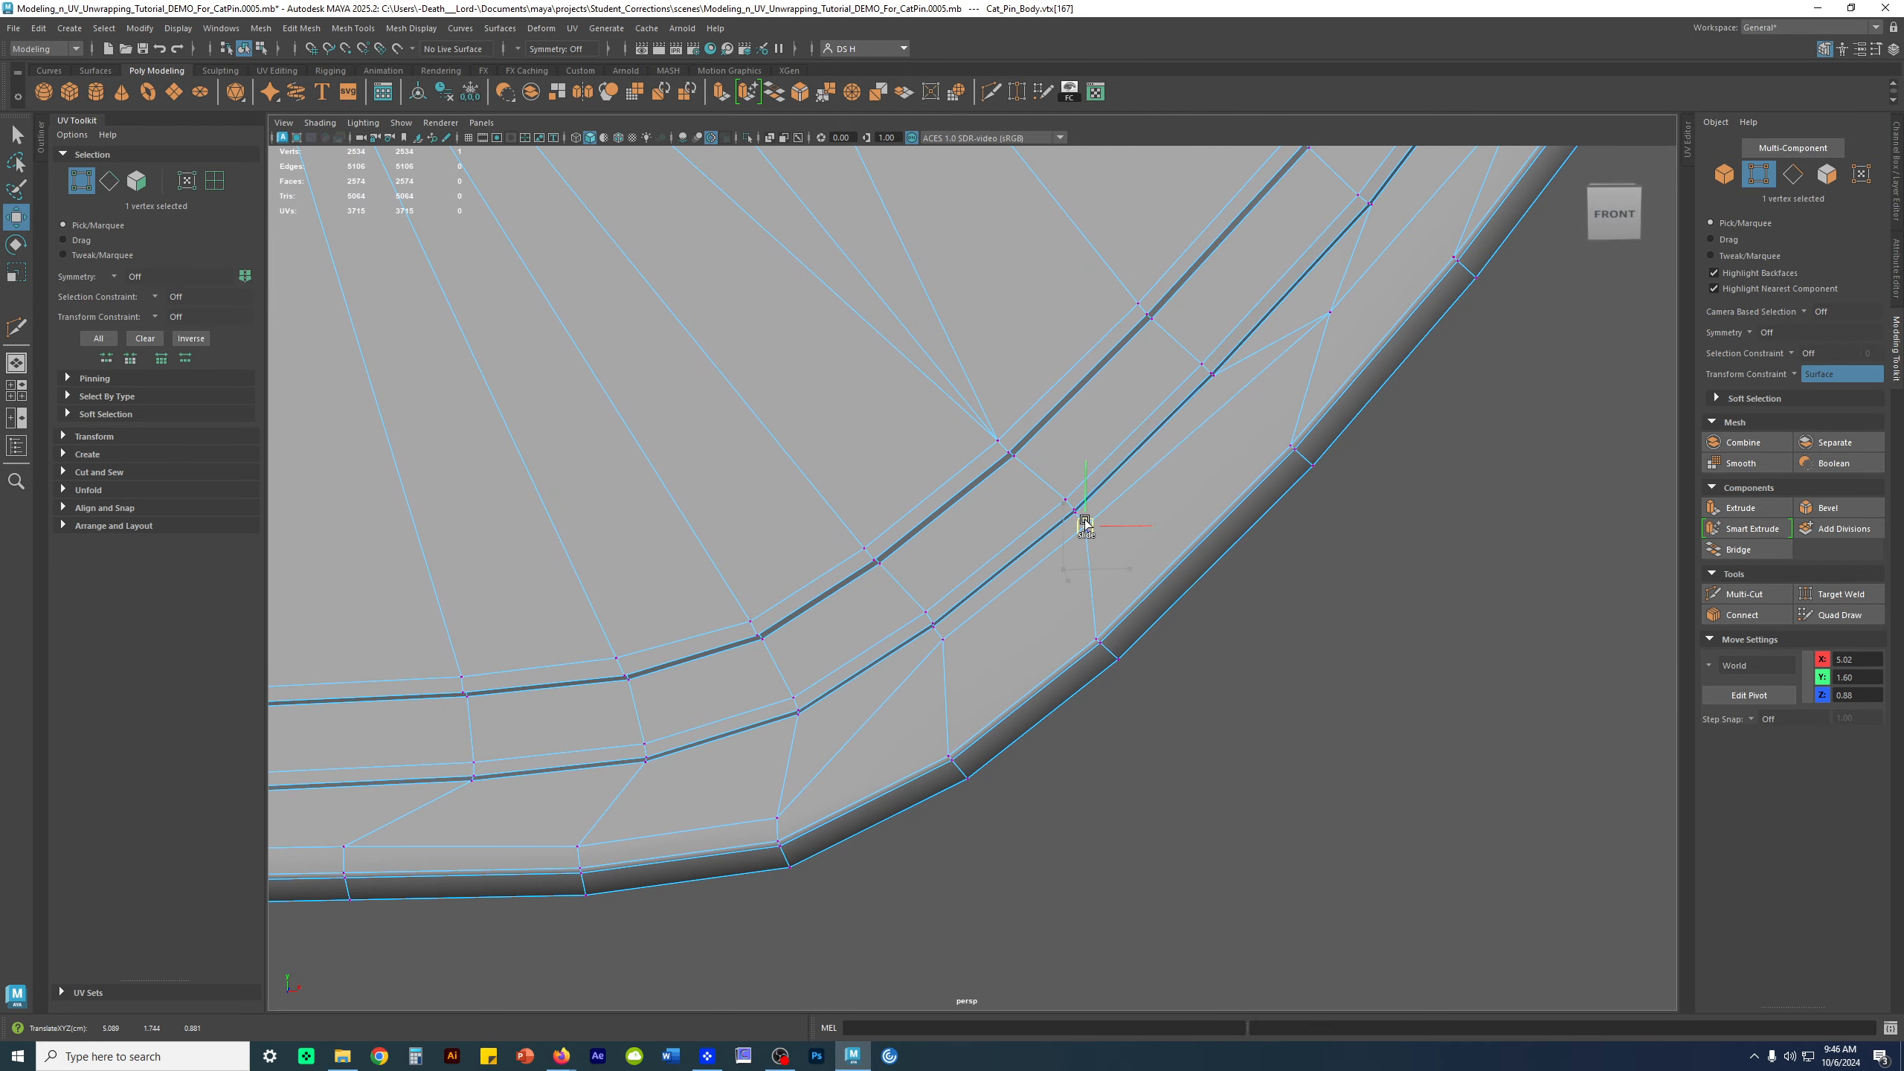
pyautogui.keyDown('alt'); pyautogui.moveTo(1084, 520); pyautogui.dragTo(1099, 457, button='middle'); pyautogui.keyUp('alt')
# Nudge two vertices in the middle of the straight bottom side slightly down to line up along the rim
pyautogui.keyDown('alt'); pyautogui.moveTo(671, 543); pyautogui.dragTo(1110, 563, button='middle'); pyautogui.keyUp('alt')
pyautogui.moveTo(886, 627); pyautogui.dragTo(886, 632)
pyautogui.click(1126, 622)
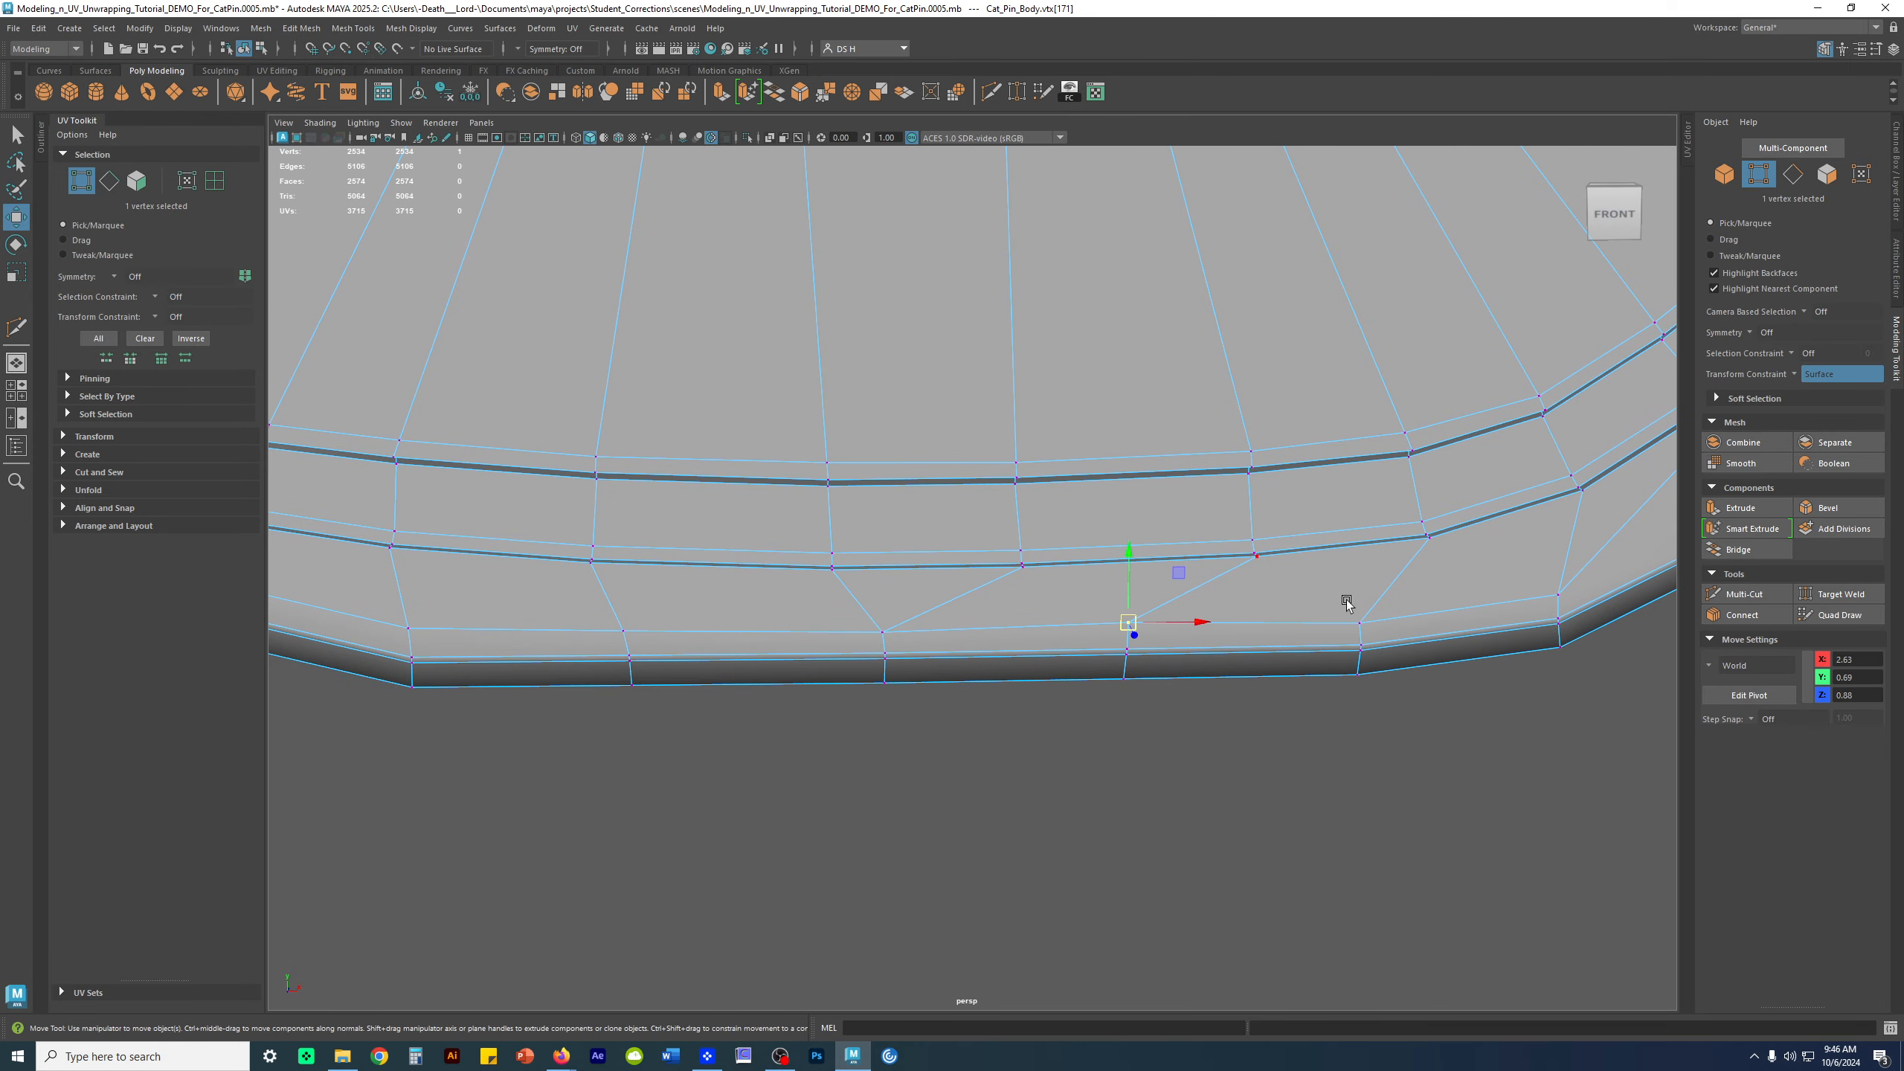
pyautogui.moveTo(1137, 621); pyautogui.dragTo(1127, 630)
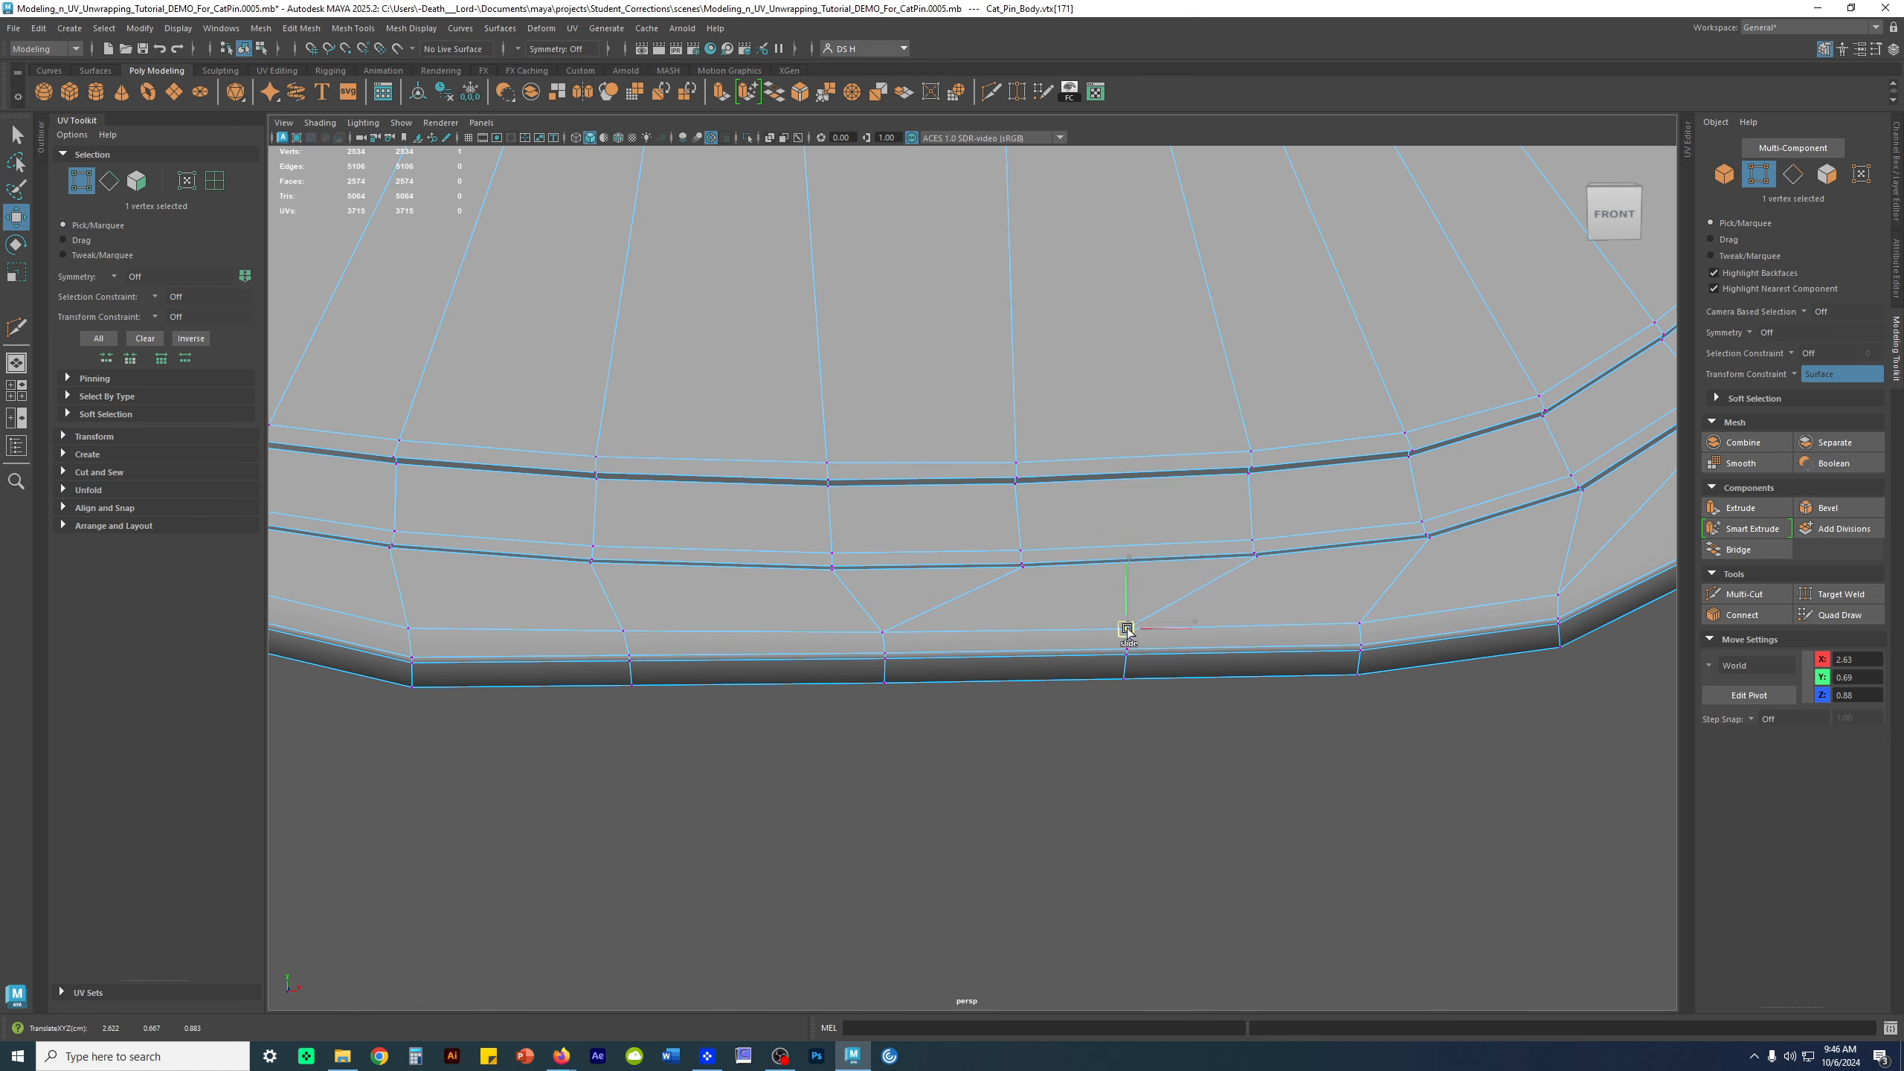
pyautogui.click(1360, 633)
pyautogui.scroll(-5, 923, 621)
pyautogui.keyDown('alt'); pyautogui.moveTo(761, 618); pyautogui.dragTo(951, 637, button='middle'); pyautogui.keyUp('alt')
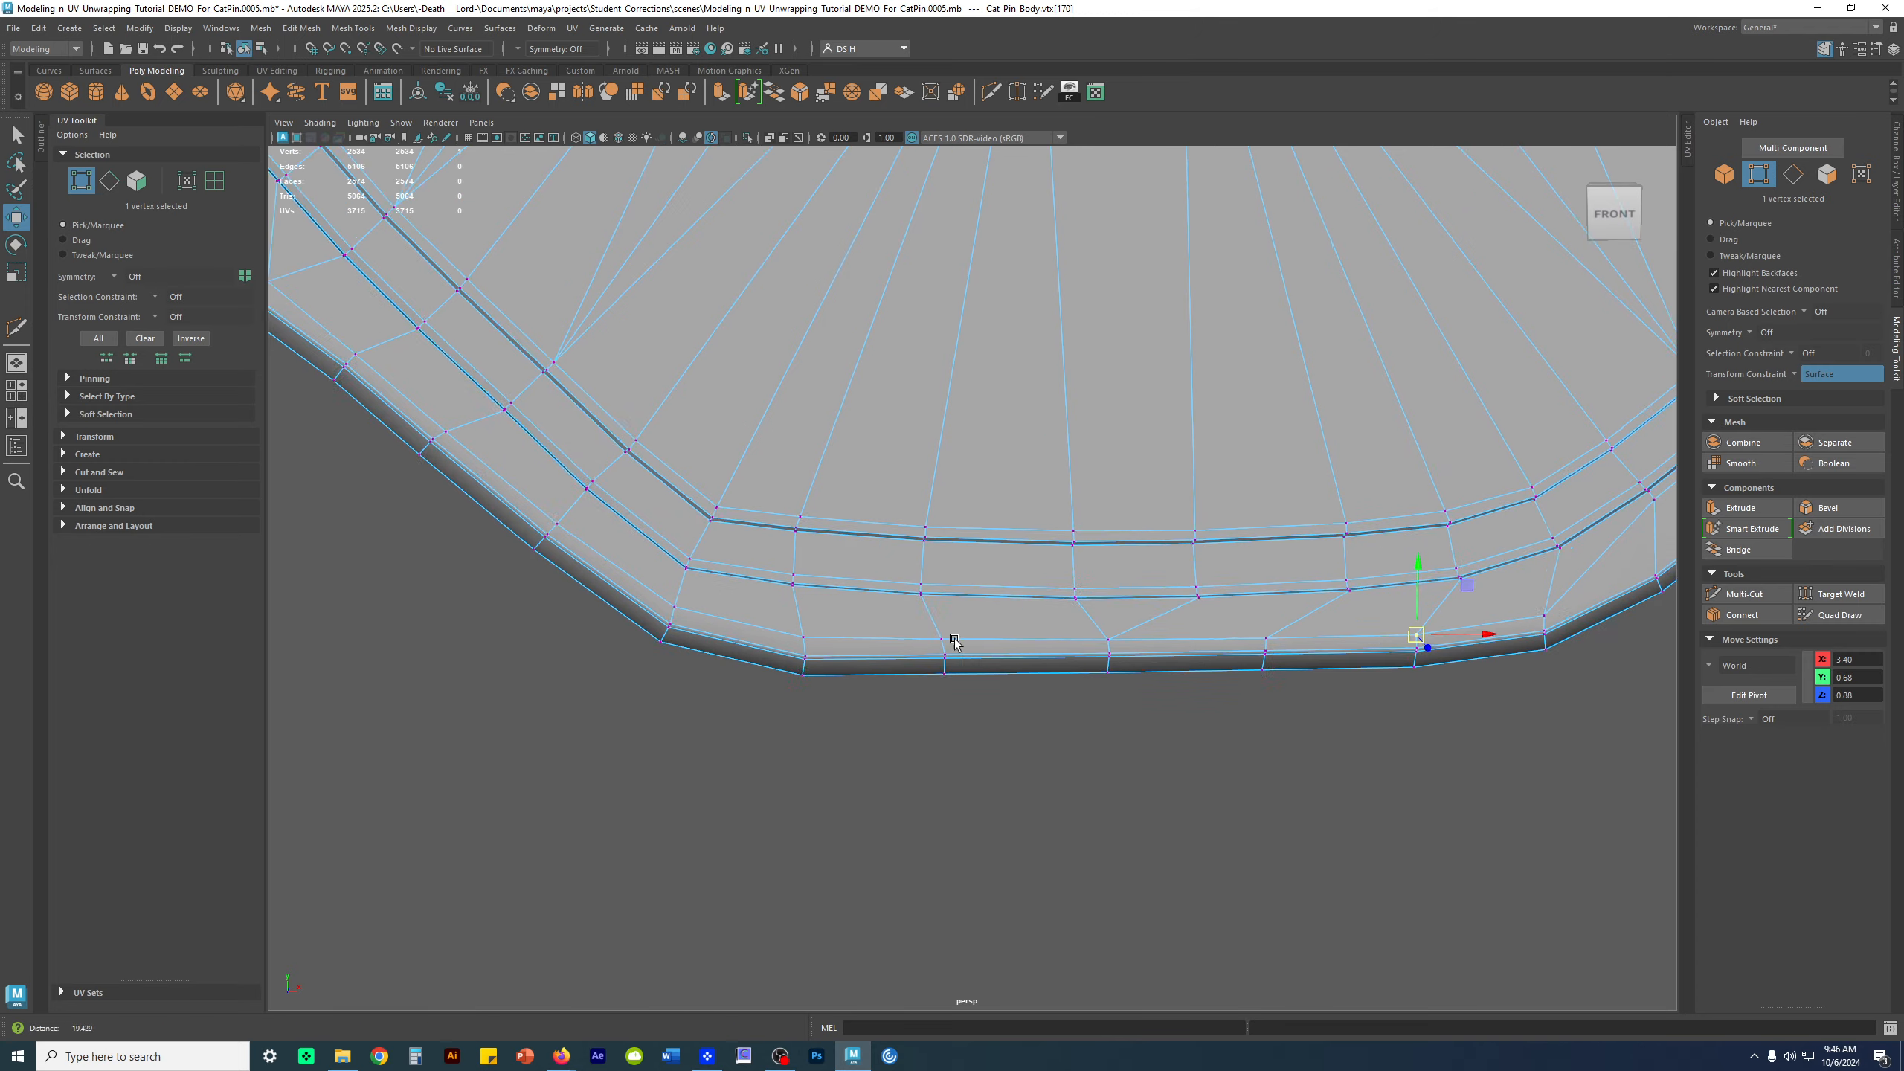
# Nudge the next two vertices toward the lower-left bend down so they run parallel to the bottom rim
pyautogui.scroll(8, 886, 731)
pyautogui.moveTo(885, 738); pyautogui.dragTo(889, 750)
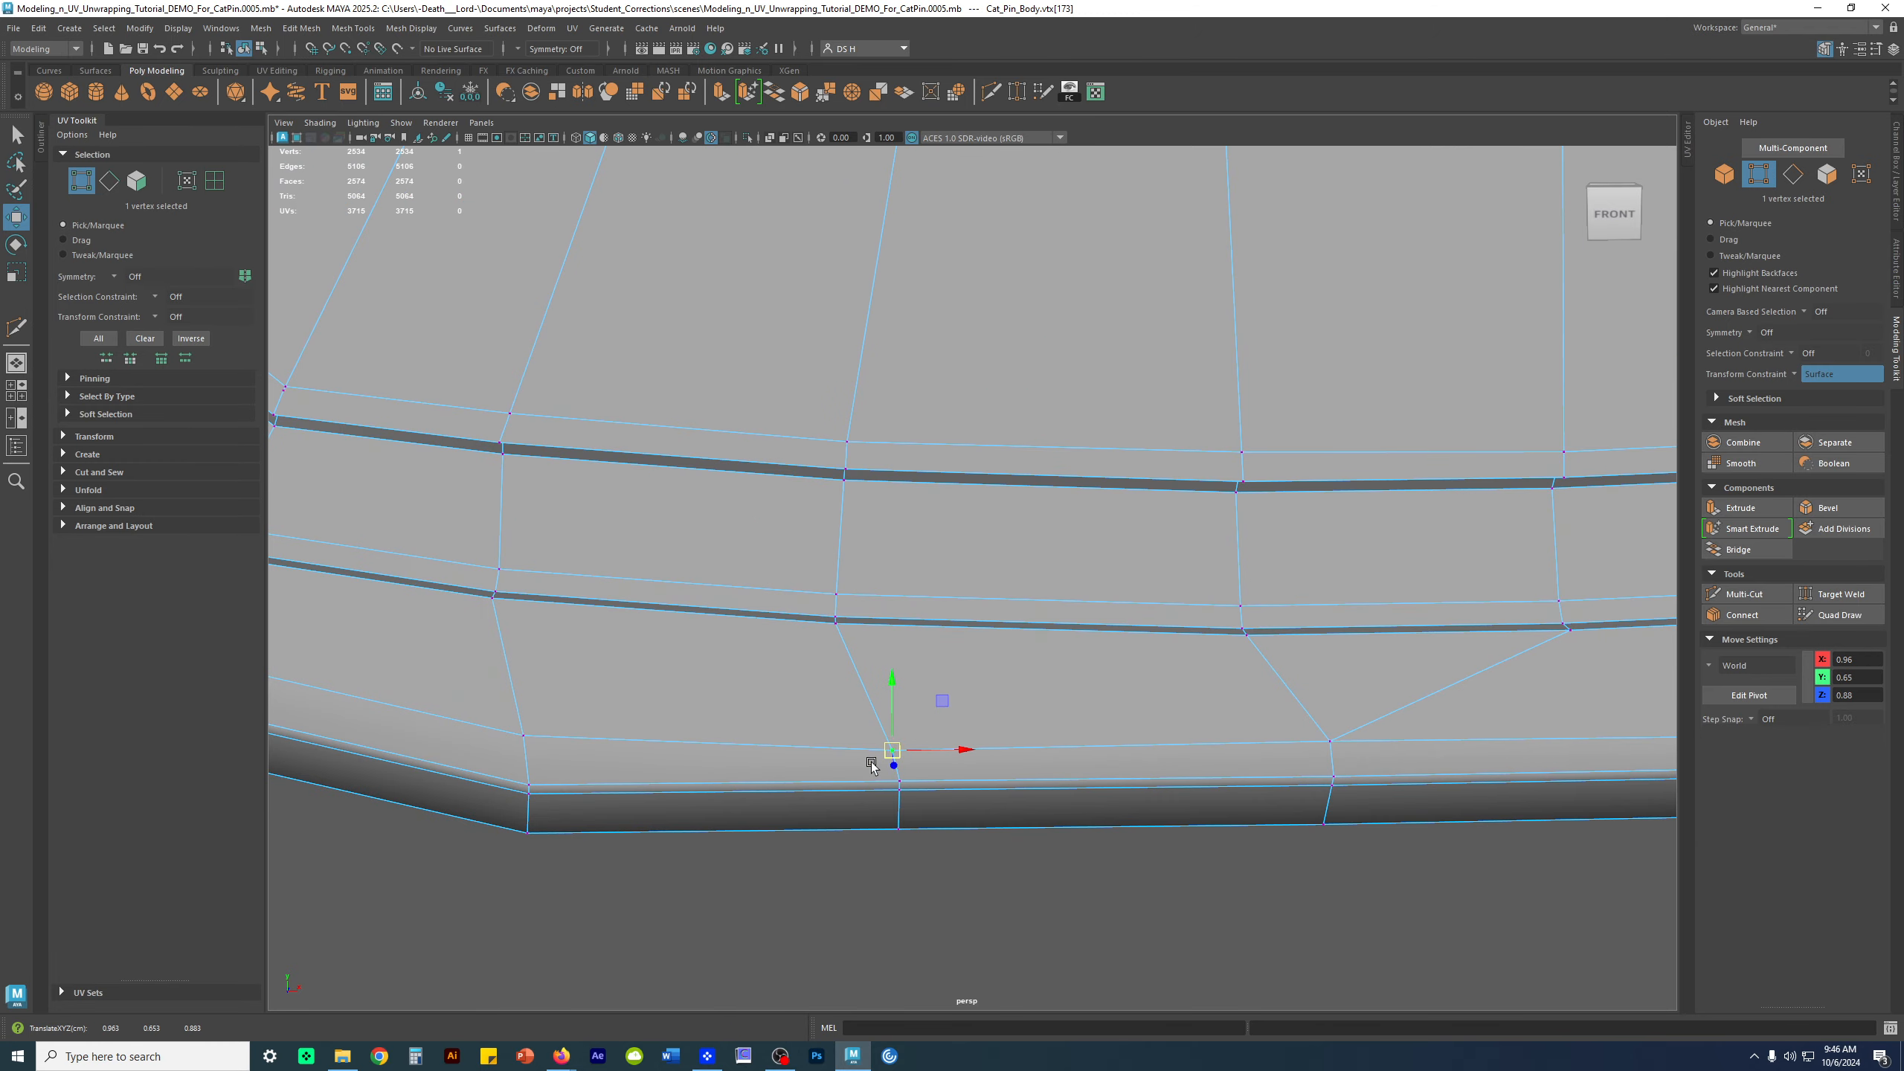
pyautogui.keyDown('alt'); pyautogui.moveTo(630, 673); pyautogui.dragTo(916, 581, button='middle'); pyautogui.keyUp('alt')
pyautogui.click(817, 643)
pyautogui.moveTo(823, 644); pyautogui.dragTo(823, 665)
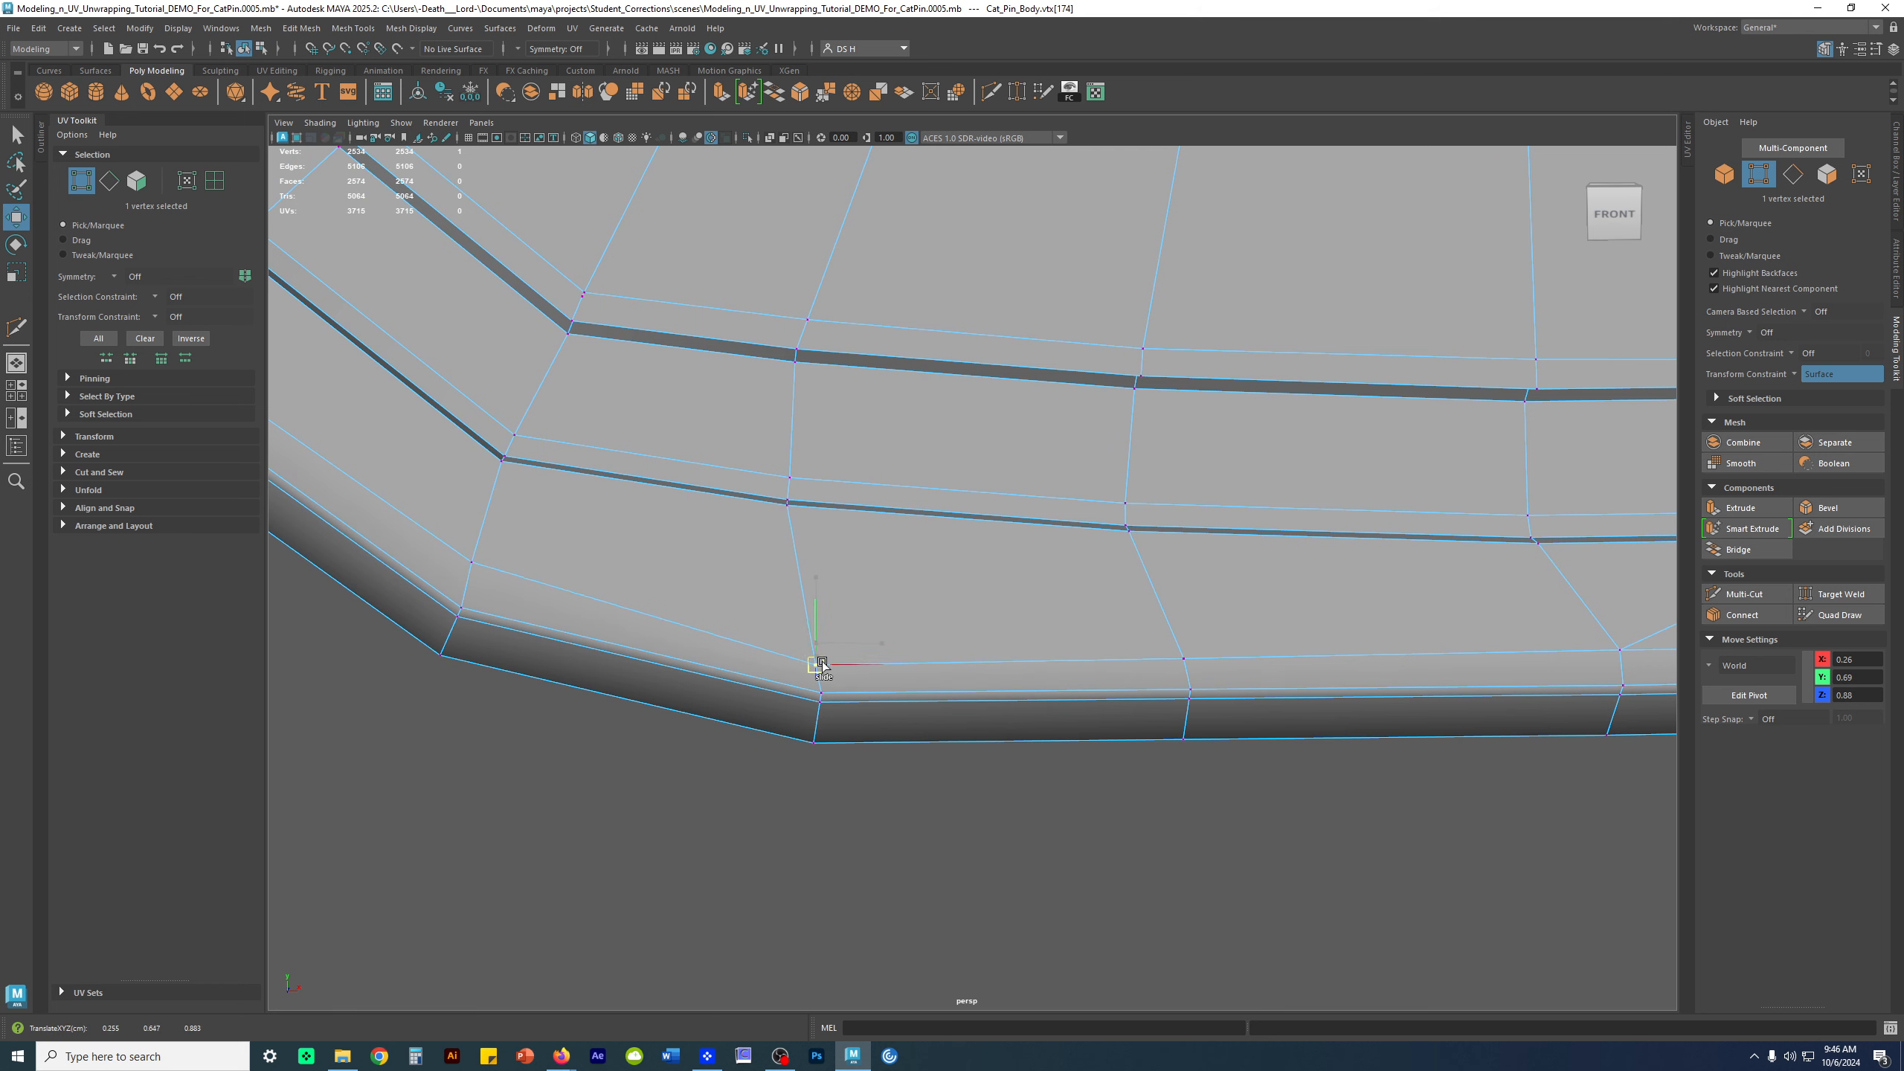
# Shift the vertices past the lower-left bend and up the diagonal side outward so they run close to the rim
pyautogui.click(501, 587)
pyautogui.moveTo(474, 563); pyautogui.dragTo(468, 584)
pyautogui.keyDown('alt'); pyautogui.moveTo(477, 583); pyautogui.dragTo(1050, 897, button='middle'); pyautogui.keyUp('alt')
pyautogui.click(735, 654)
pyautogui.keyDown('alt'); pyautogui.moveTo(735, 655); pyautogui.dragTo(847, 667, button='middle'); pyautogui.keyUp('alt')
pyautogui.click(823, 665)
pyautogui.click(592, 455)
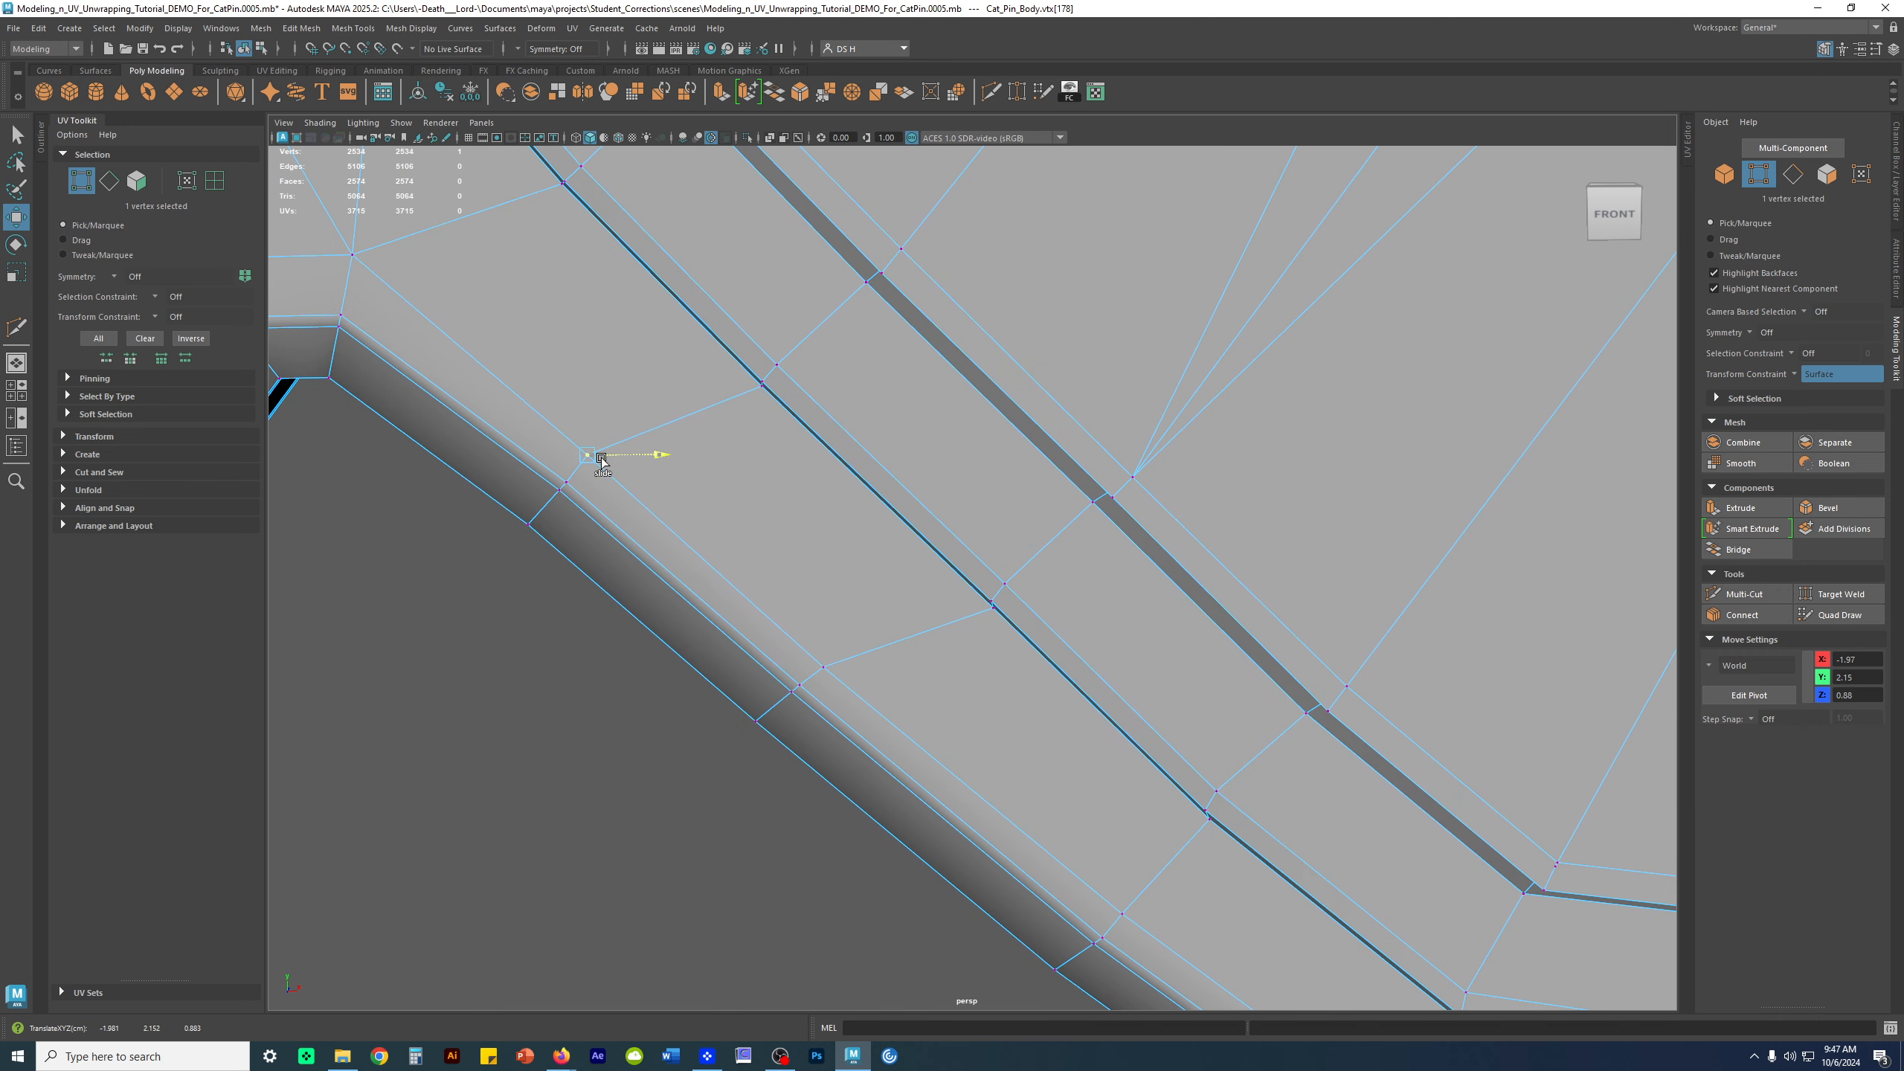
# Move the three vertices around the notch between the body and the tail closer to the notch's rim
pyautogui.keyDown('alt'); pyautogui.moveTo(489, 357); pyautogui.dragTo(850, 600, button='middle'); pyautogui.keyUp('alt')
pyautogui.click(859, 624)
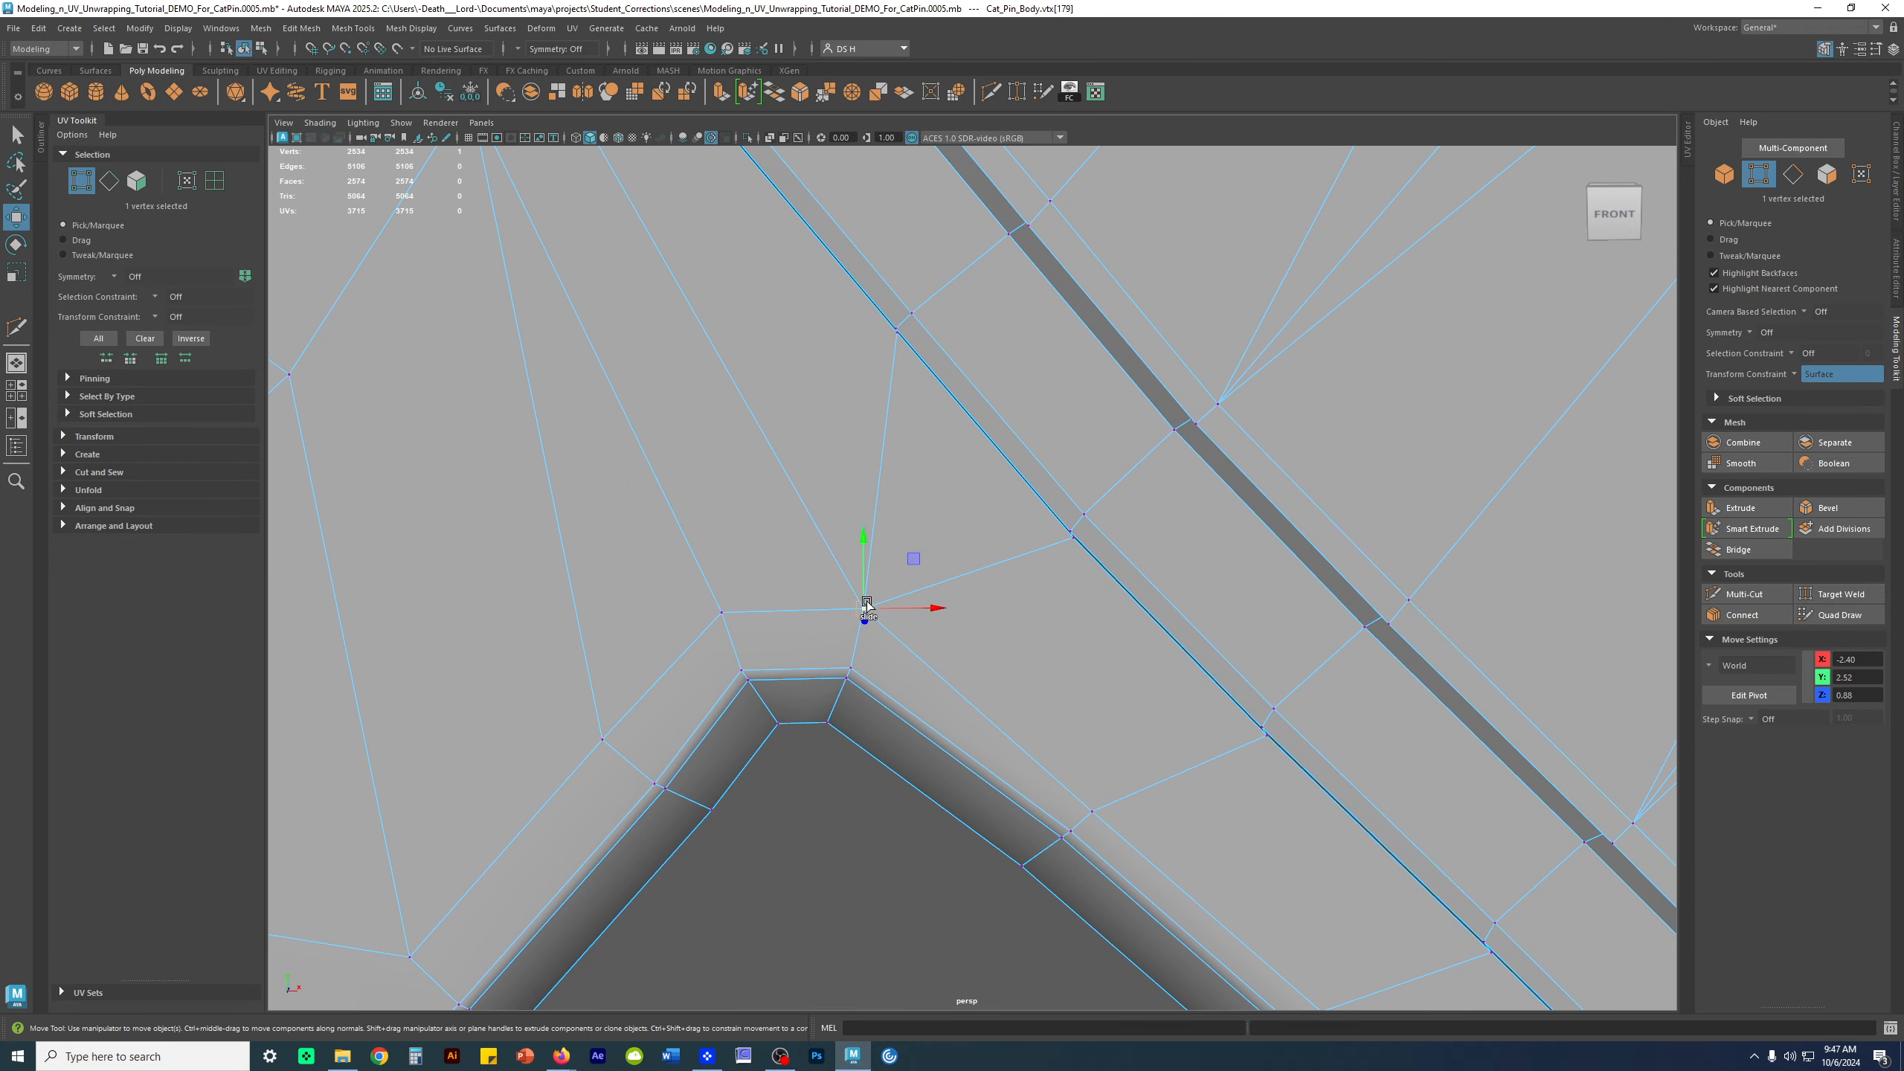
pyautogui.click(724, 614)
pyautogui.moveTo(724, 614); pyautogui.dragTo(725, 639)
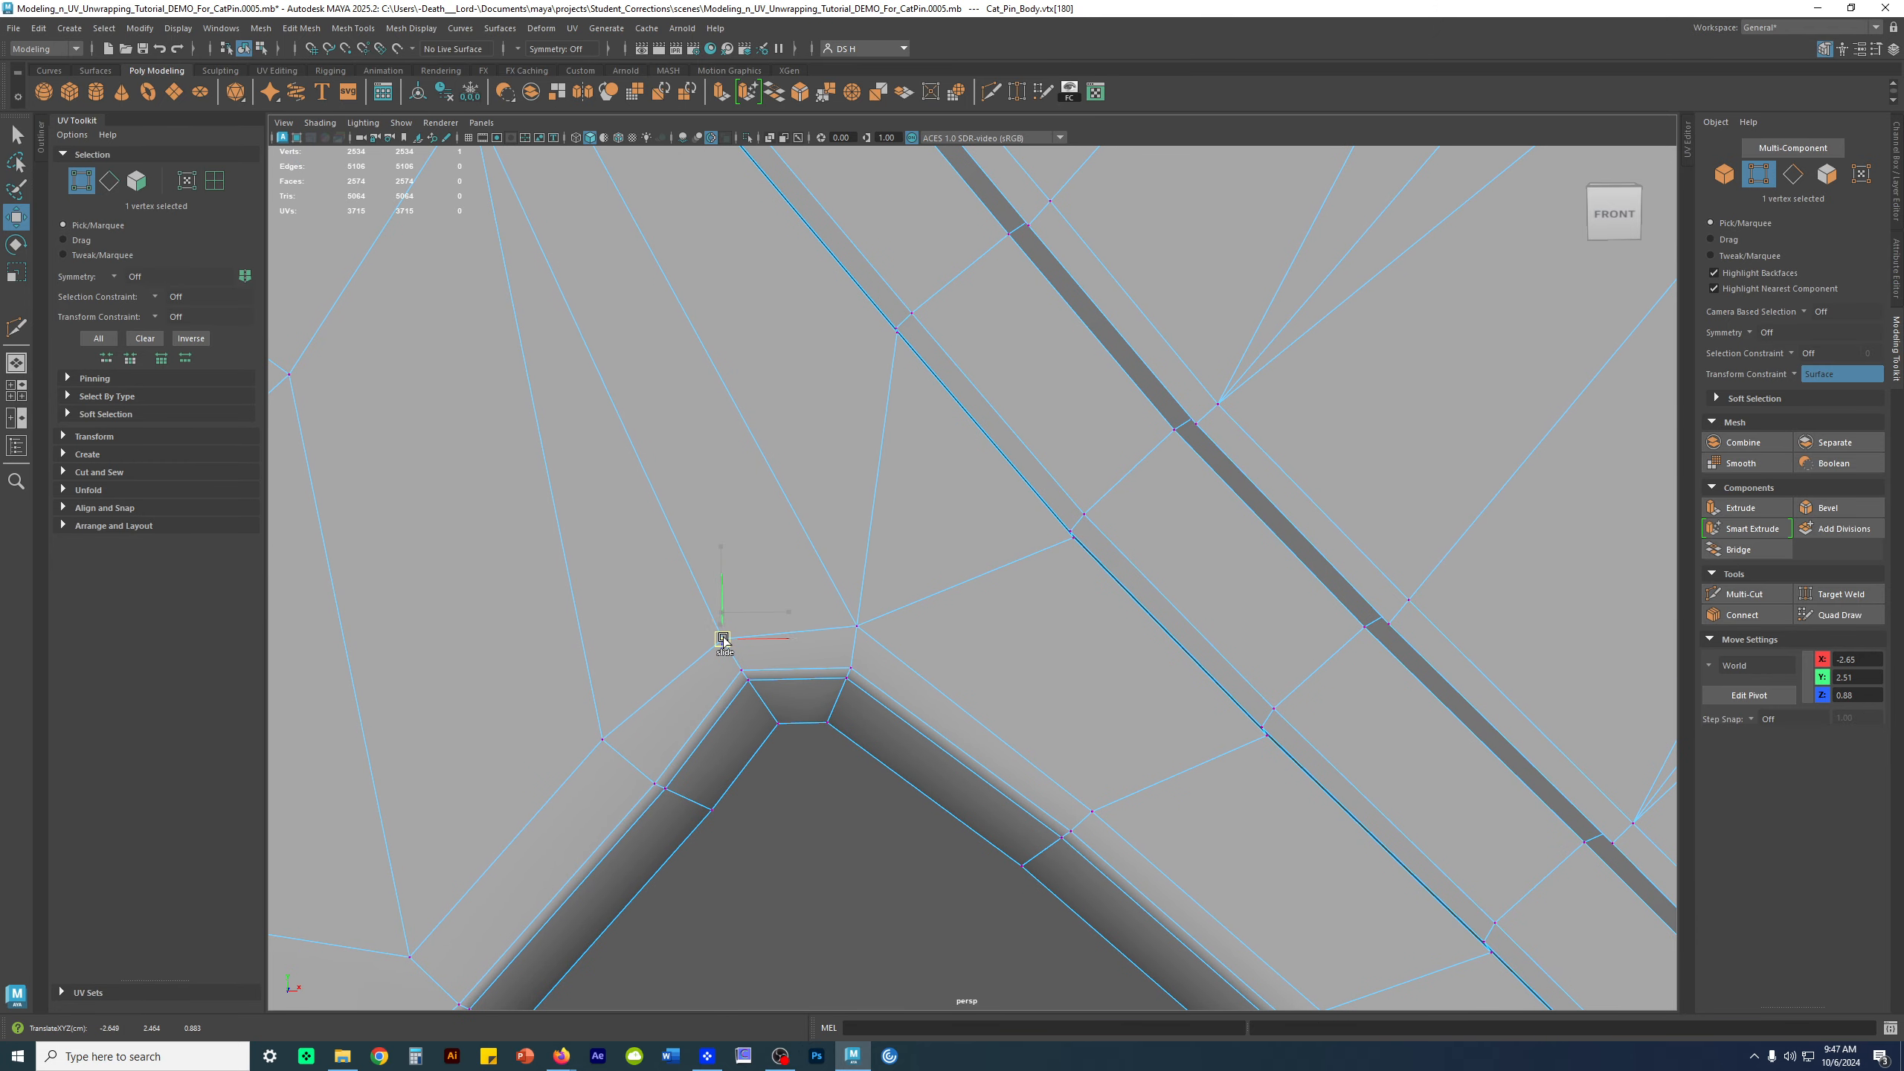
pyautogui.click(601, 741)
pyautogui.moveTo(602, 741); pyautogui.dragTo(617, 763)
# Examine the mesh around the tail's inner curve, the long slot groove and the notch from several angles
pyautogui.keyDown('alt'); pyautogui.moveTo(969, 692); pyautogui.dragTo(675, 623, button='right'); pyautogui.keyUp('alt')
pyautogui.keyDown('alt'); pyautogui.moveTo(675, 623); pyautogui.dragTo(702, 604); pyautogui.keyUp('alt')
pyautogui.keyDown('alt'); pyautogui.moveTo(693, 427); pyautogui.dragTo(795, 591, button='middle'); pyautogui.keyUp('alt')
pyautogui.keyDown('alt'); pyautogui.moveTo(795, 592); pyautogui.dragTo(1109, 723, button='right'); pyautogui.keyUp('alt')
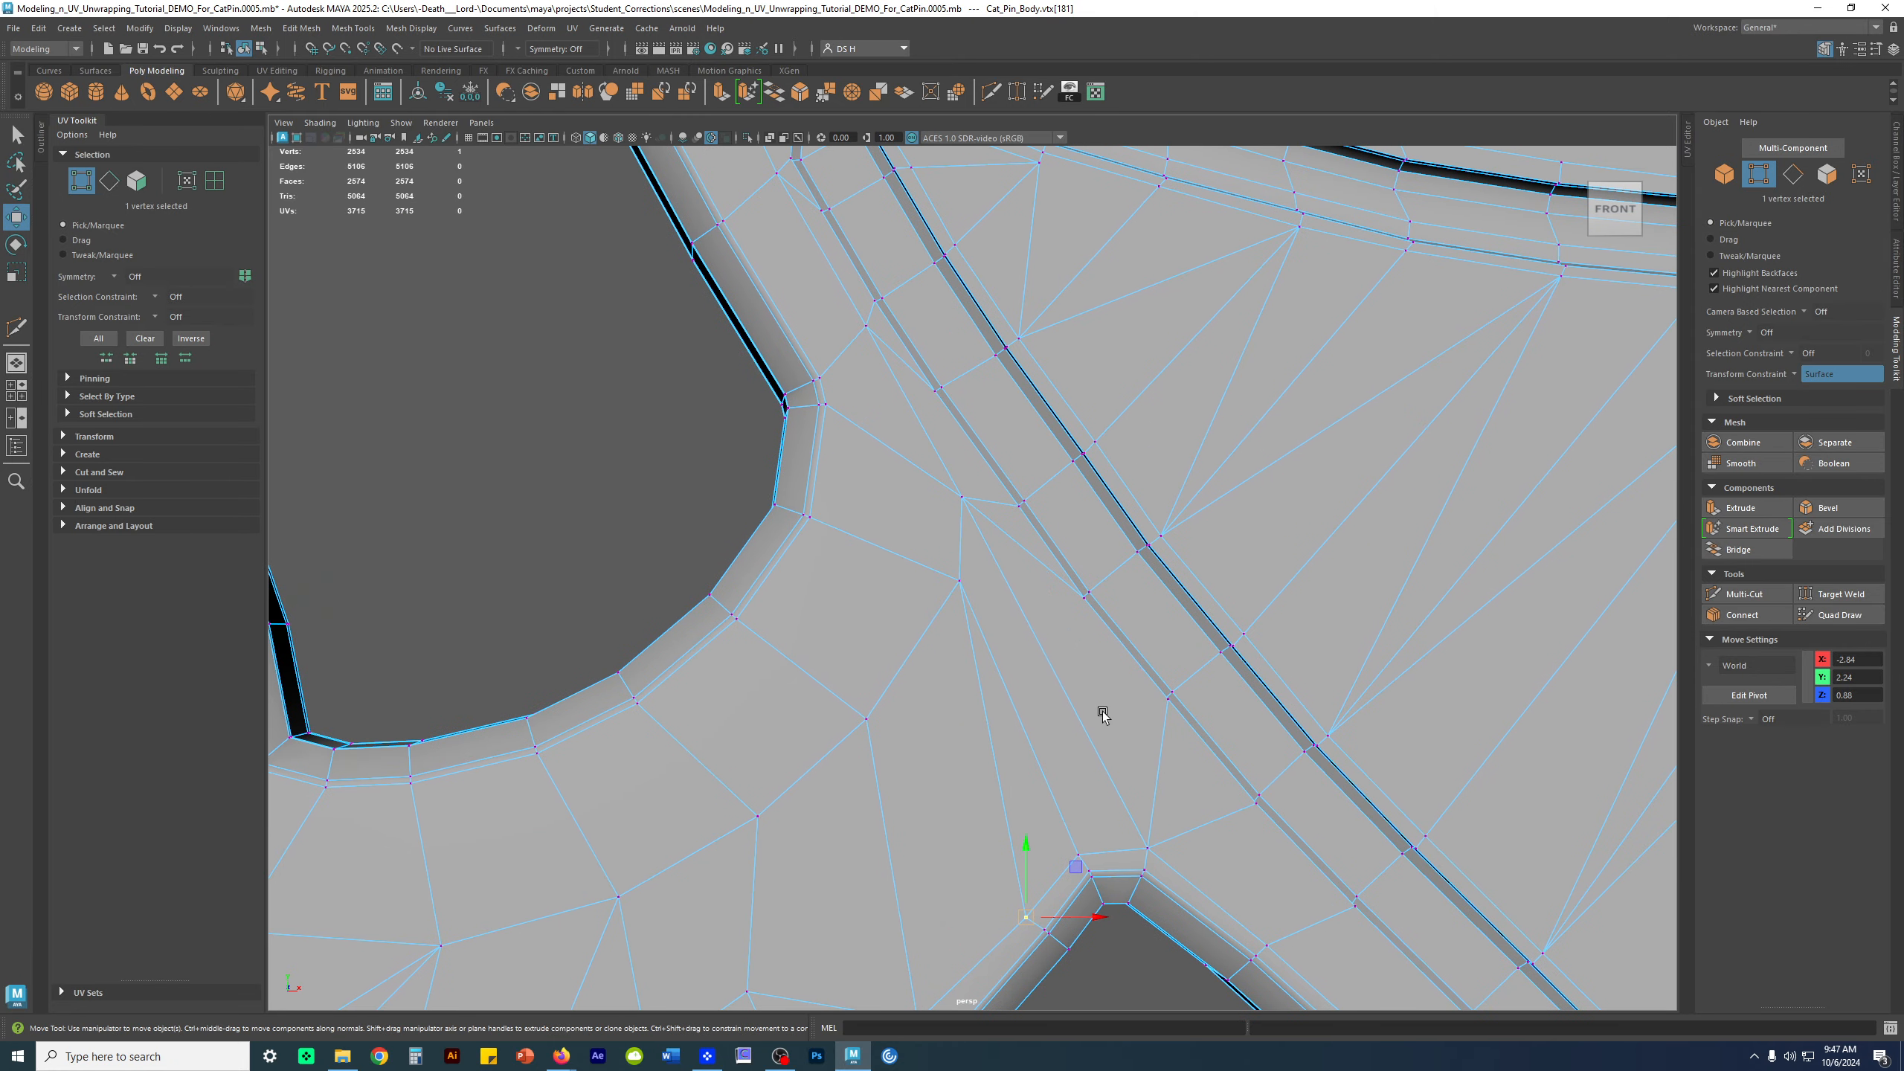
pyautogui.keyDown('alt'); pyautogui.moveTo(853, 520); pyautogui.dragTo(965, 602, button='middle'); pyautogui.keyUp('alt')
pyautogui.keyDown('alt'); pyautogui.moveTo(966, 603); pyautogui.dragTo(1033, 527); pyautogui.keyUp('alt')
pyautogui.keyDown('alt'); pyautogui.moveTo(1033, 527); pyautogui.dragTo(935, 578, button='middle'); pyautogui.keyUp('alt')
pyautogui.keyDown('alt'); pyautogui.moveTo(935, 578); pyautogui.dragTo(1167, 592, button='right'); pyautogui.keyUp('alt')
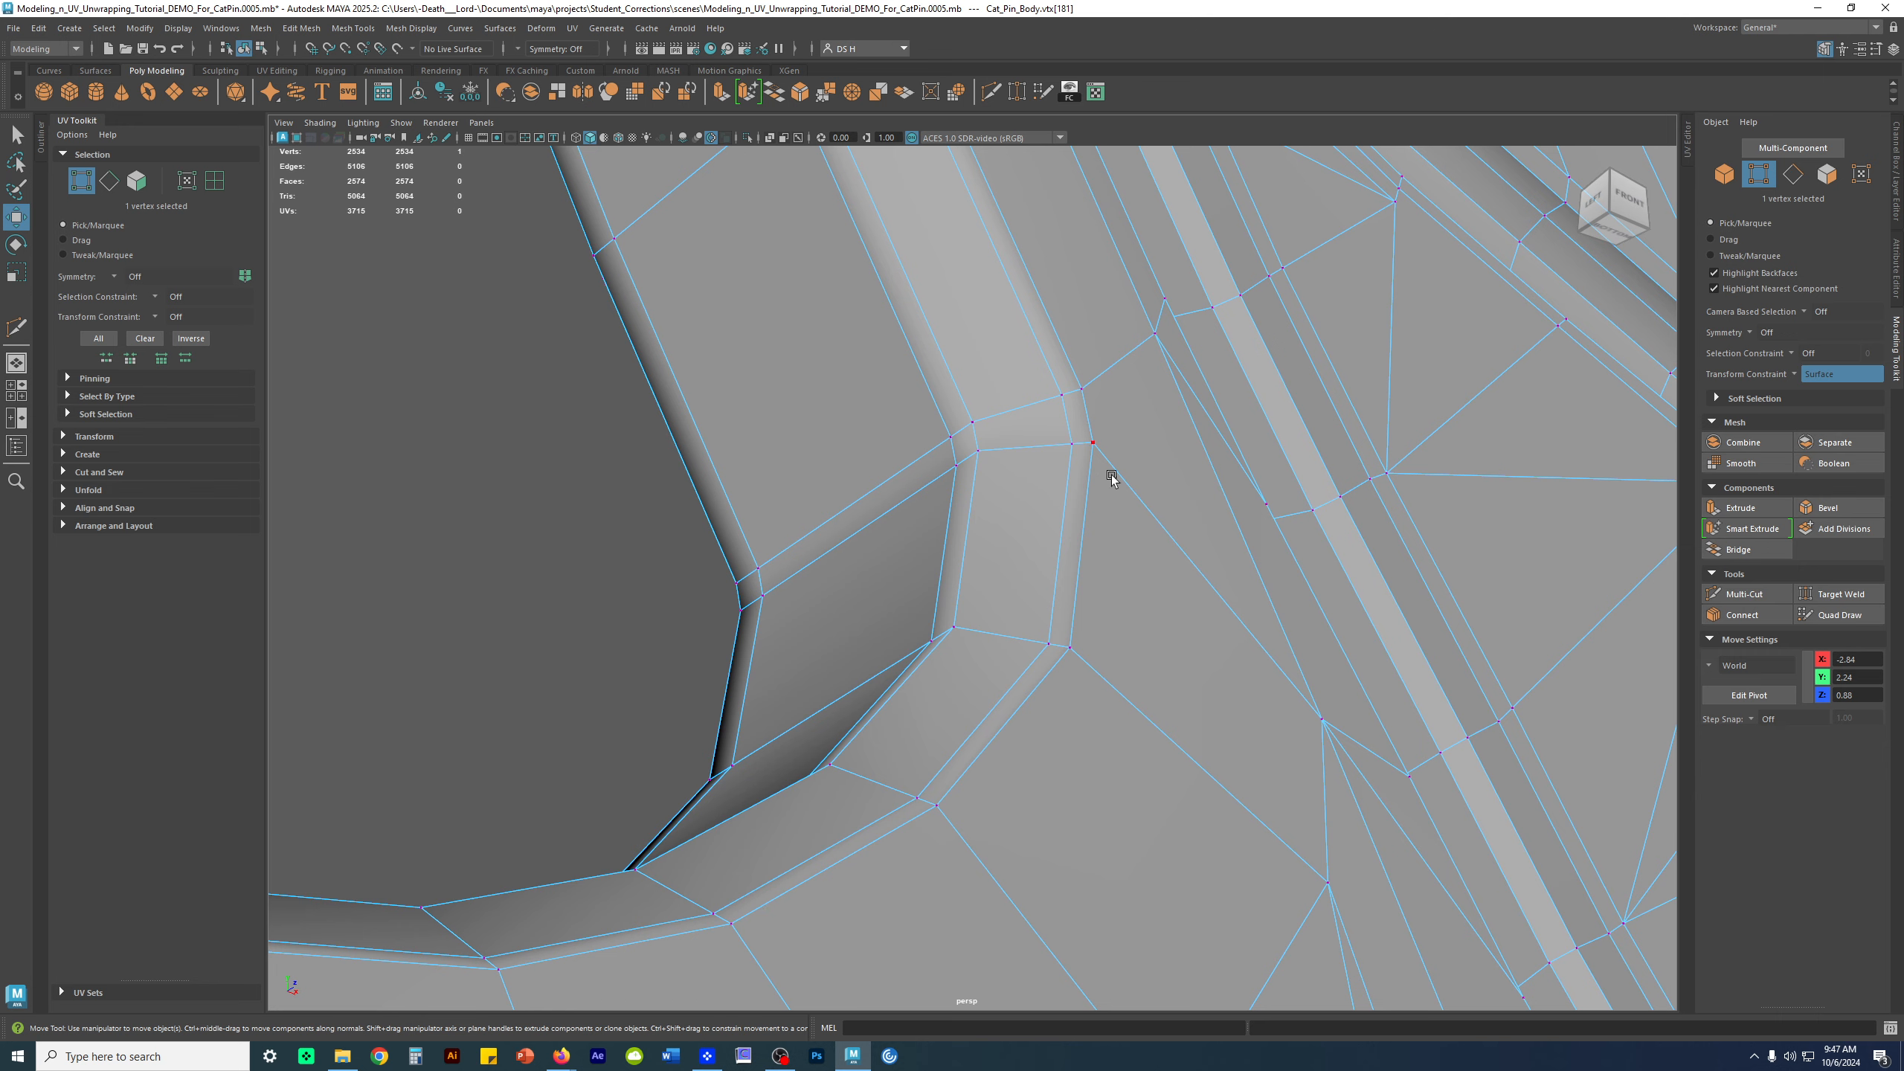
pyautogui.keyDown('alt'); pyautogui.moveTo(1083, 338); pyautogui.dragTo(880, 332); pyautogui.keyUp('alt')
pyautogui.keyDown('alt'); pyautogui.moveTo(795, 330); pyautogui.dragTo(880, 377, button='middle'); pyautogui.keyUp('alt')
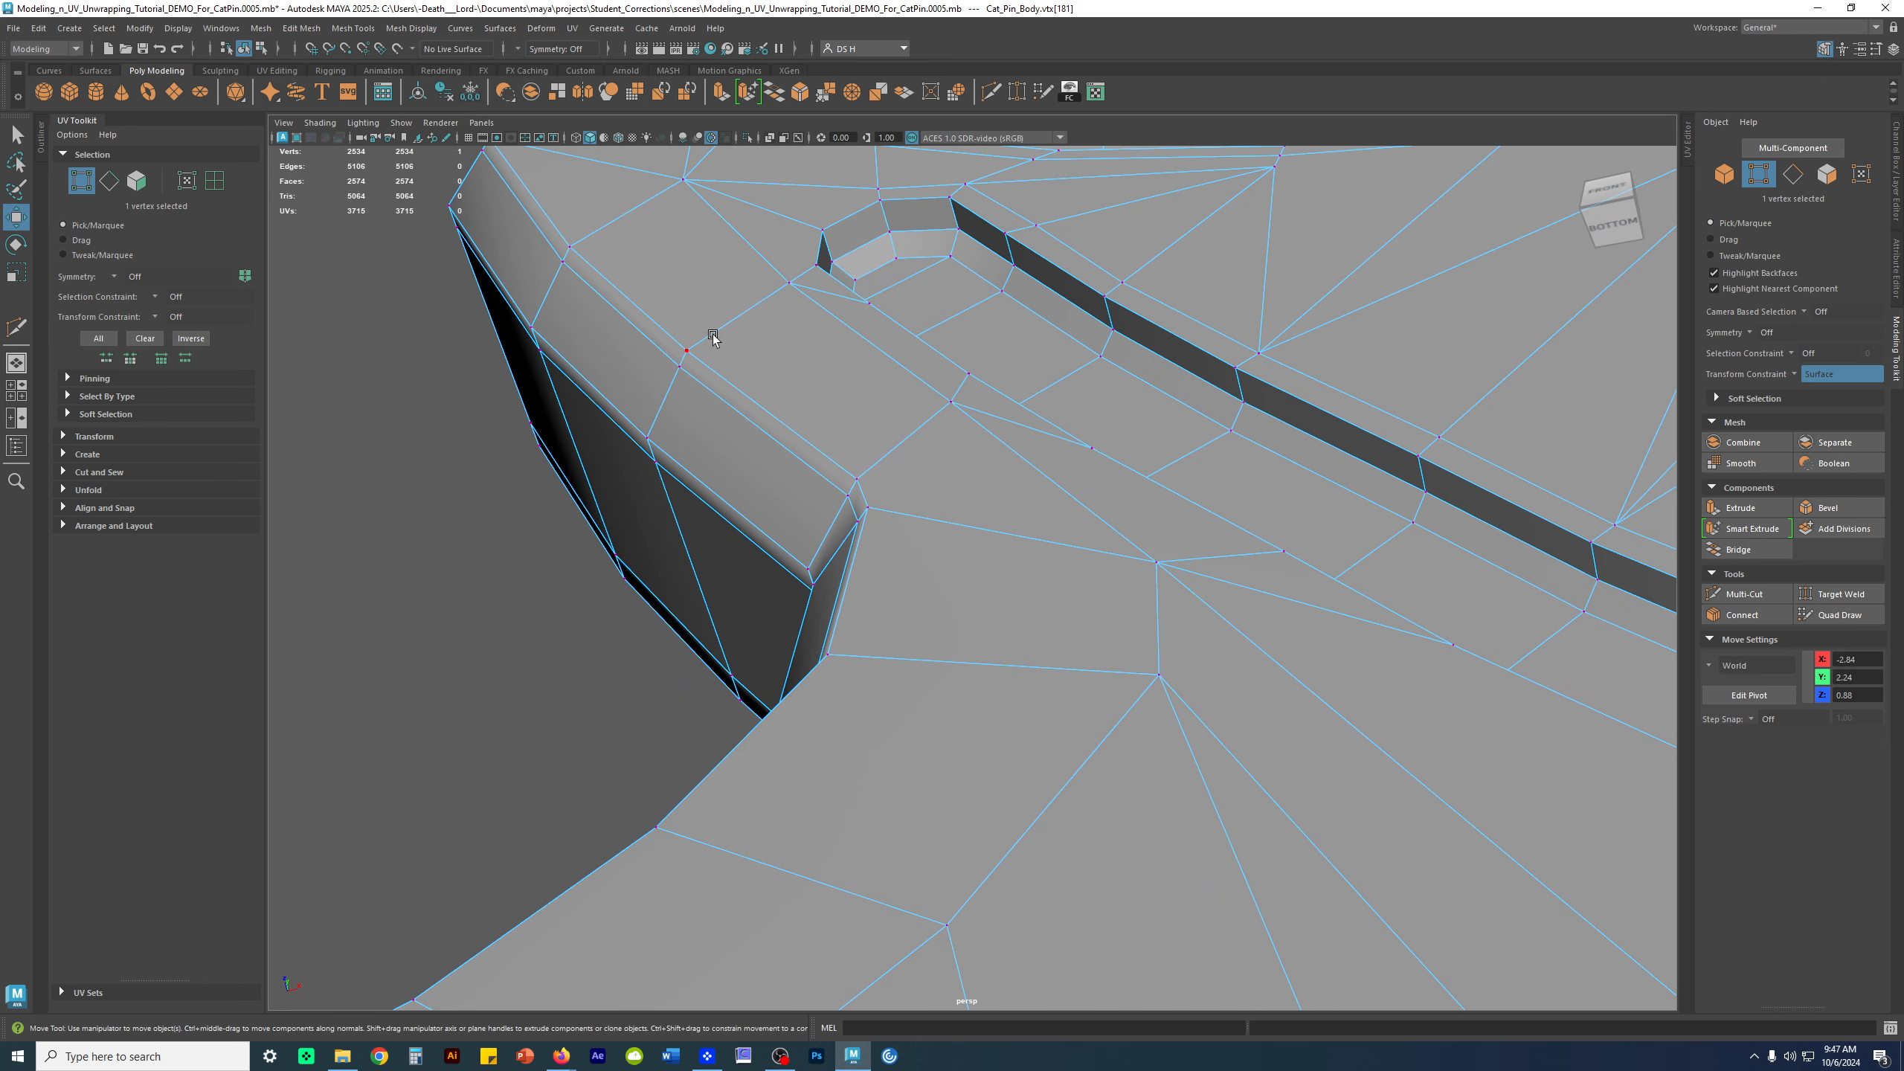
pyautogui.scroll(-5, 522, 992)
pyautogui.keyDown('alt'); pyautogui.moveTo(565, 787); pyautogui.dragTo(932, 515); pyautogui.keyUp('alt')
pyautogui.keyDown('alt'); pyautogui.moveTo(932, 515); pyautogui.dragTo(907, 375, button='middle'); pyautogui.keyUp('alt')
pyautogui.keyDown('alt'); pyautogui.moveTo(907, 375); pyautogui.dragTo(1220, 560, button='right'); pyautogui.keyUp('alt')
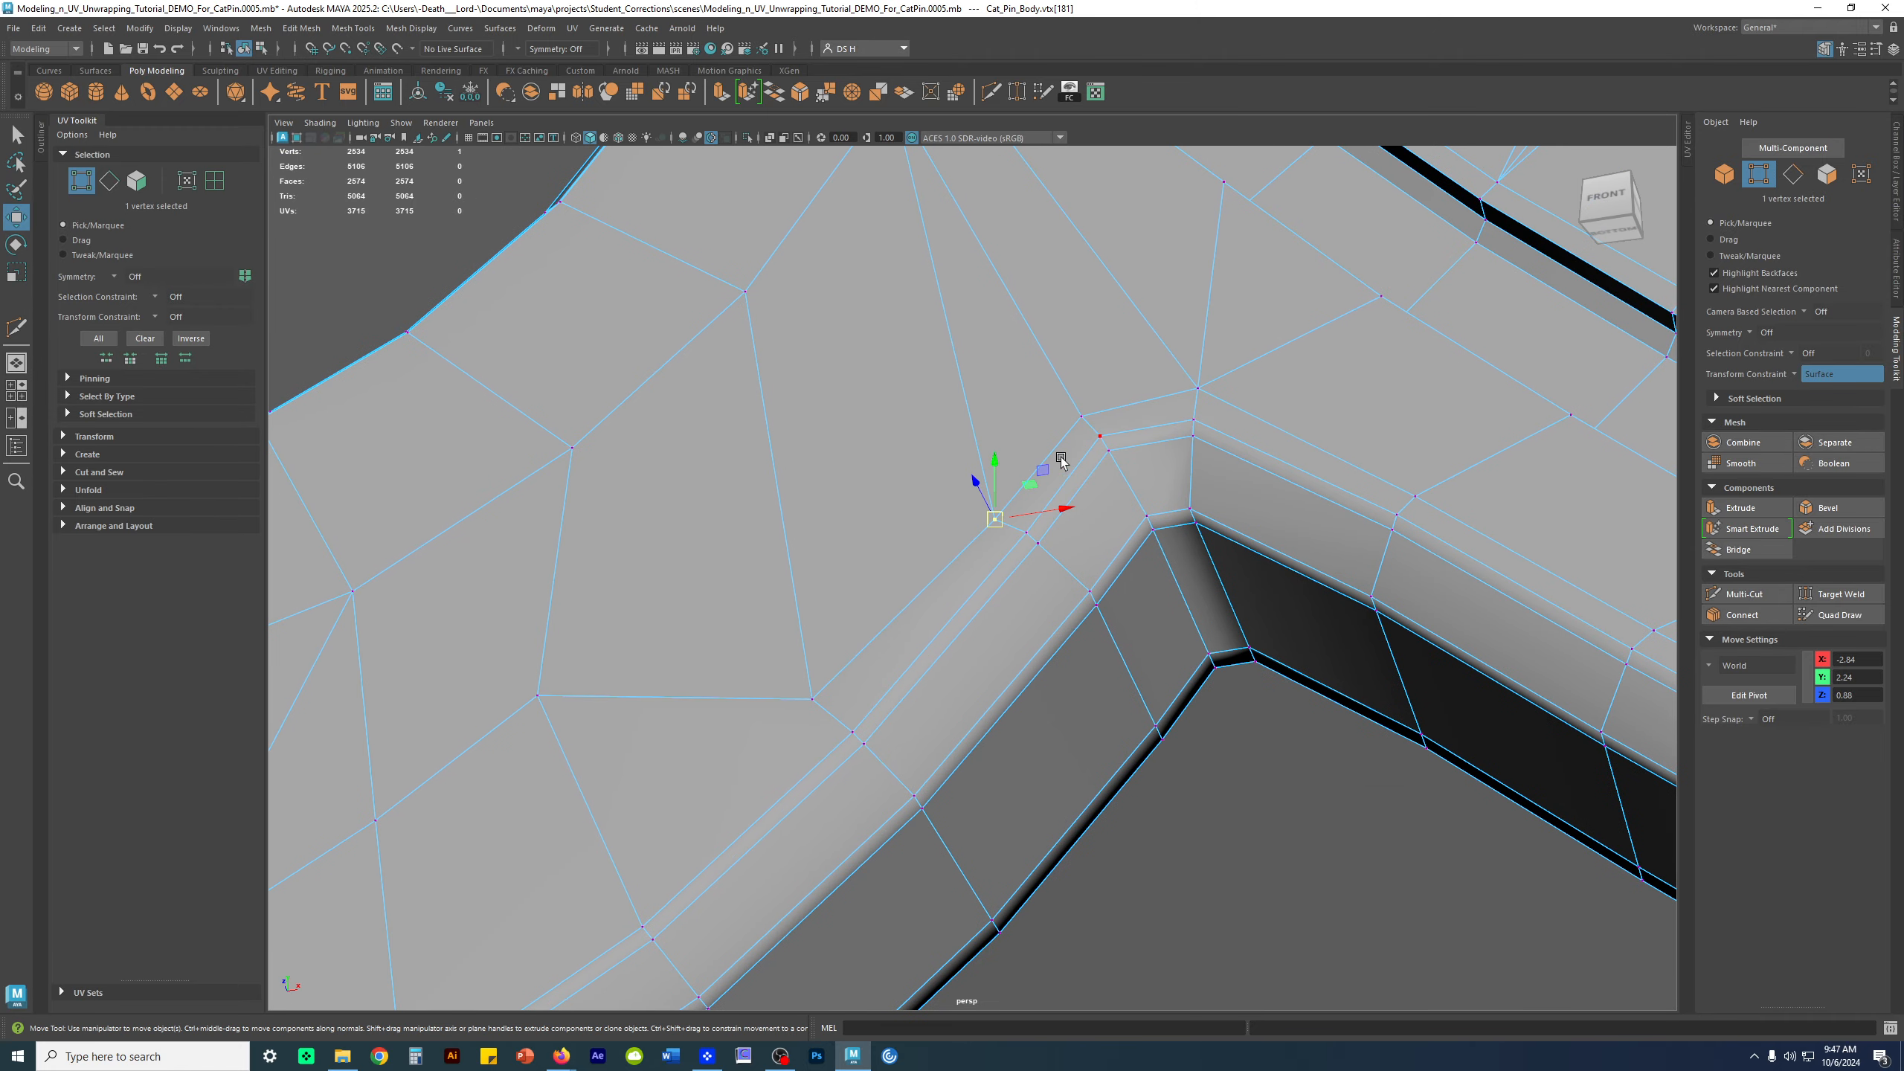
# Move the next two vertices along the tail's outer edge from the notch close to the rim
pyautogui.click(801, 711)
pyautogui.moveTo(812, 702); pyautogui.dragTo(824, 711)
pyautogui.scroll(-2, 819, 686)
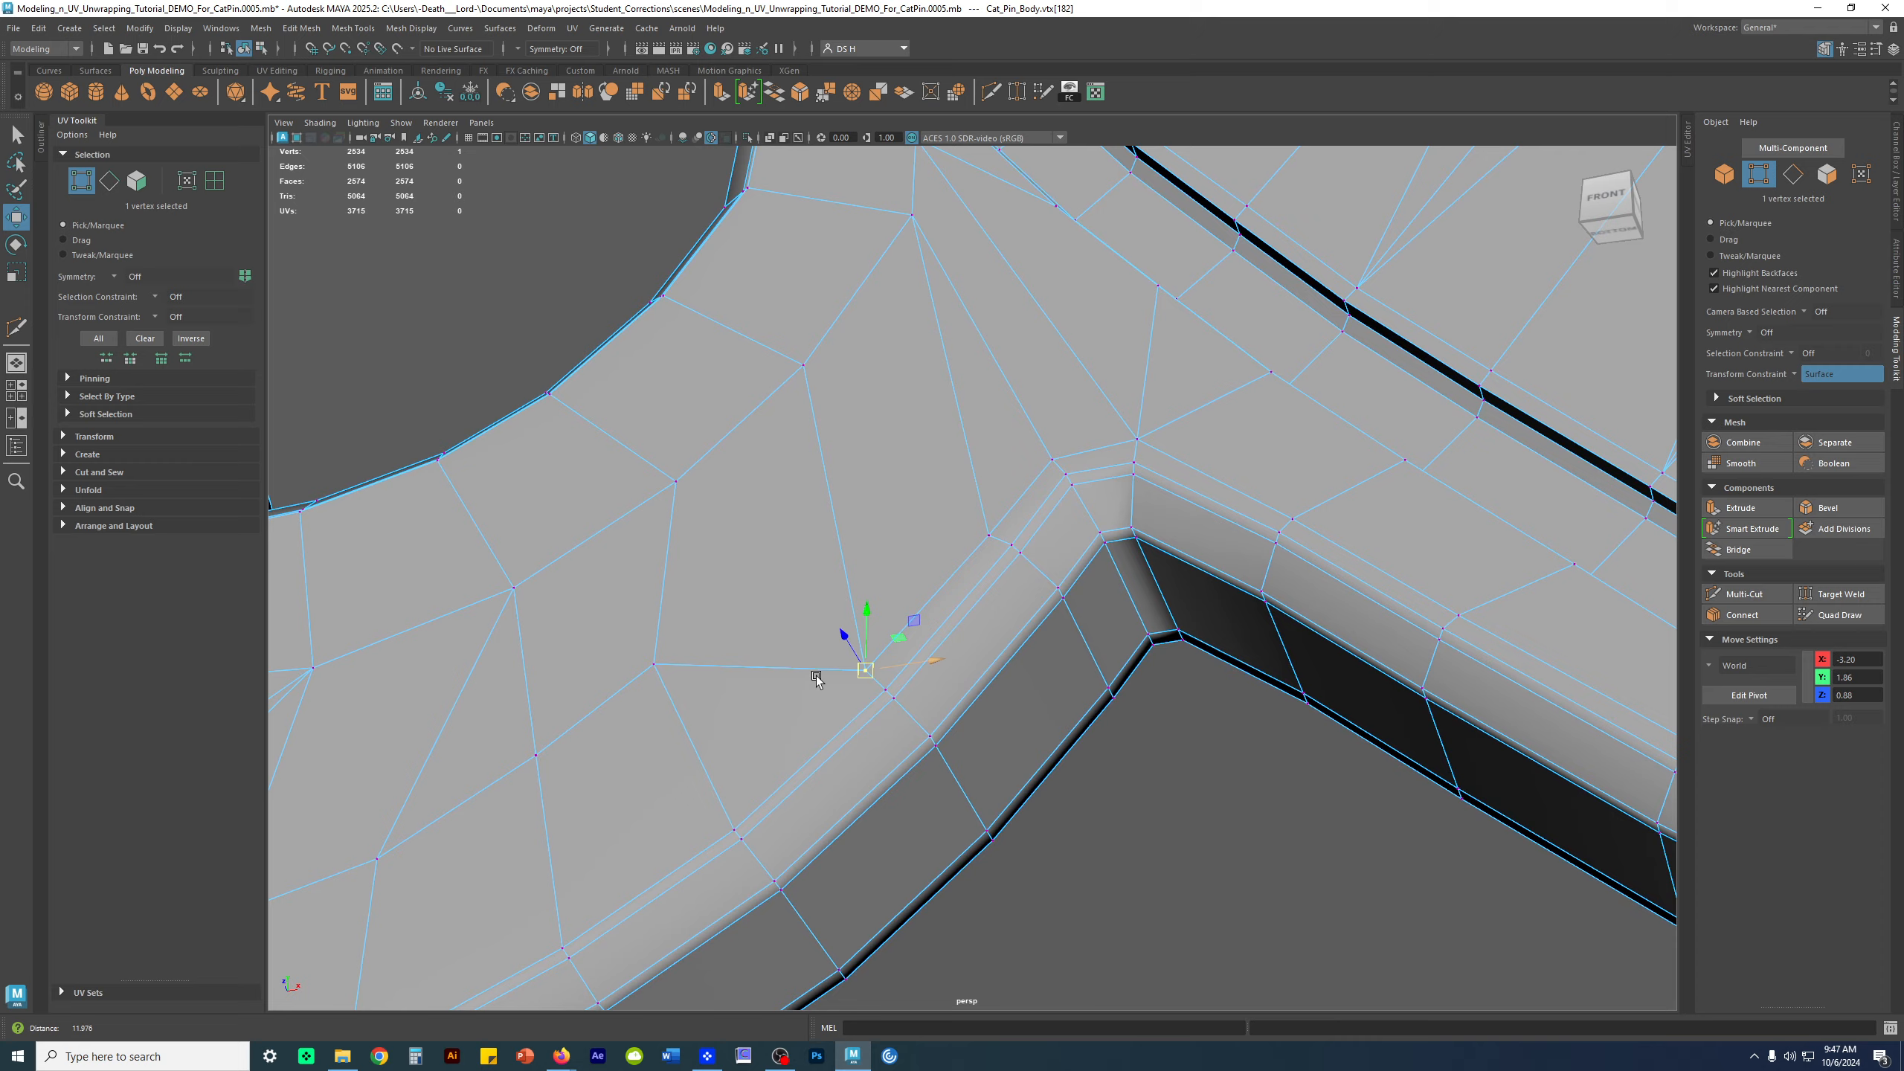
pyautogui.keyDown('alt'); pyautogui.moveTo(814, 672); pyautogui.dragTo(1167, 518, button='middle'); pyautogui.keyUp('alt')
pyautogui.click(1164, 476)
pyautogui.moveTo(1163, 476); pyautogui.dragTo(1240, 614)
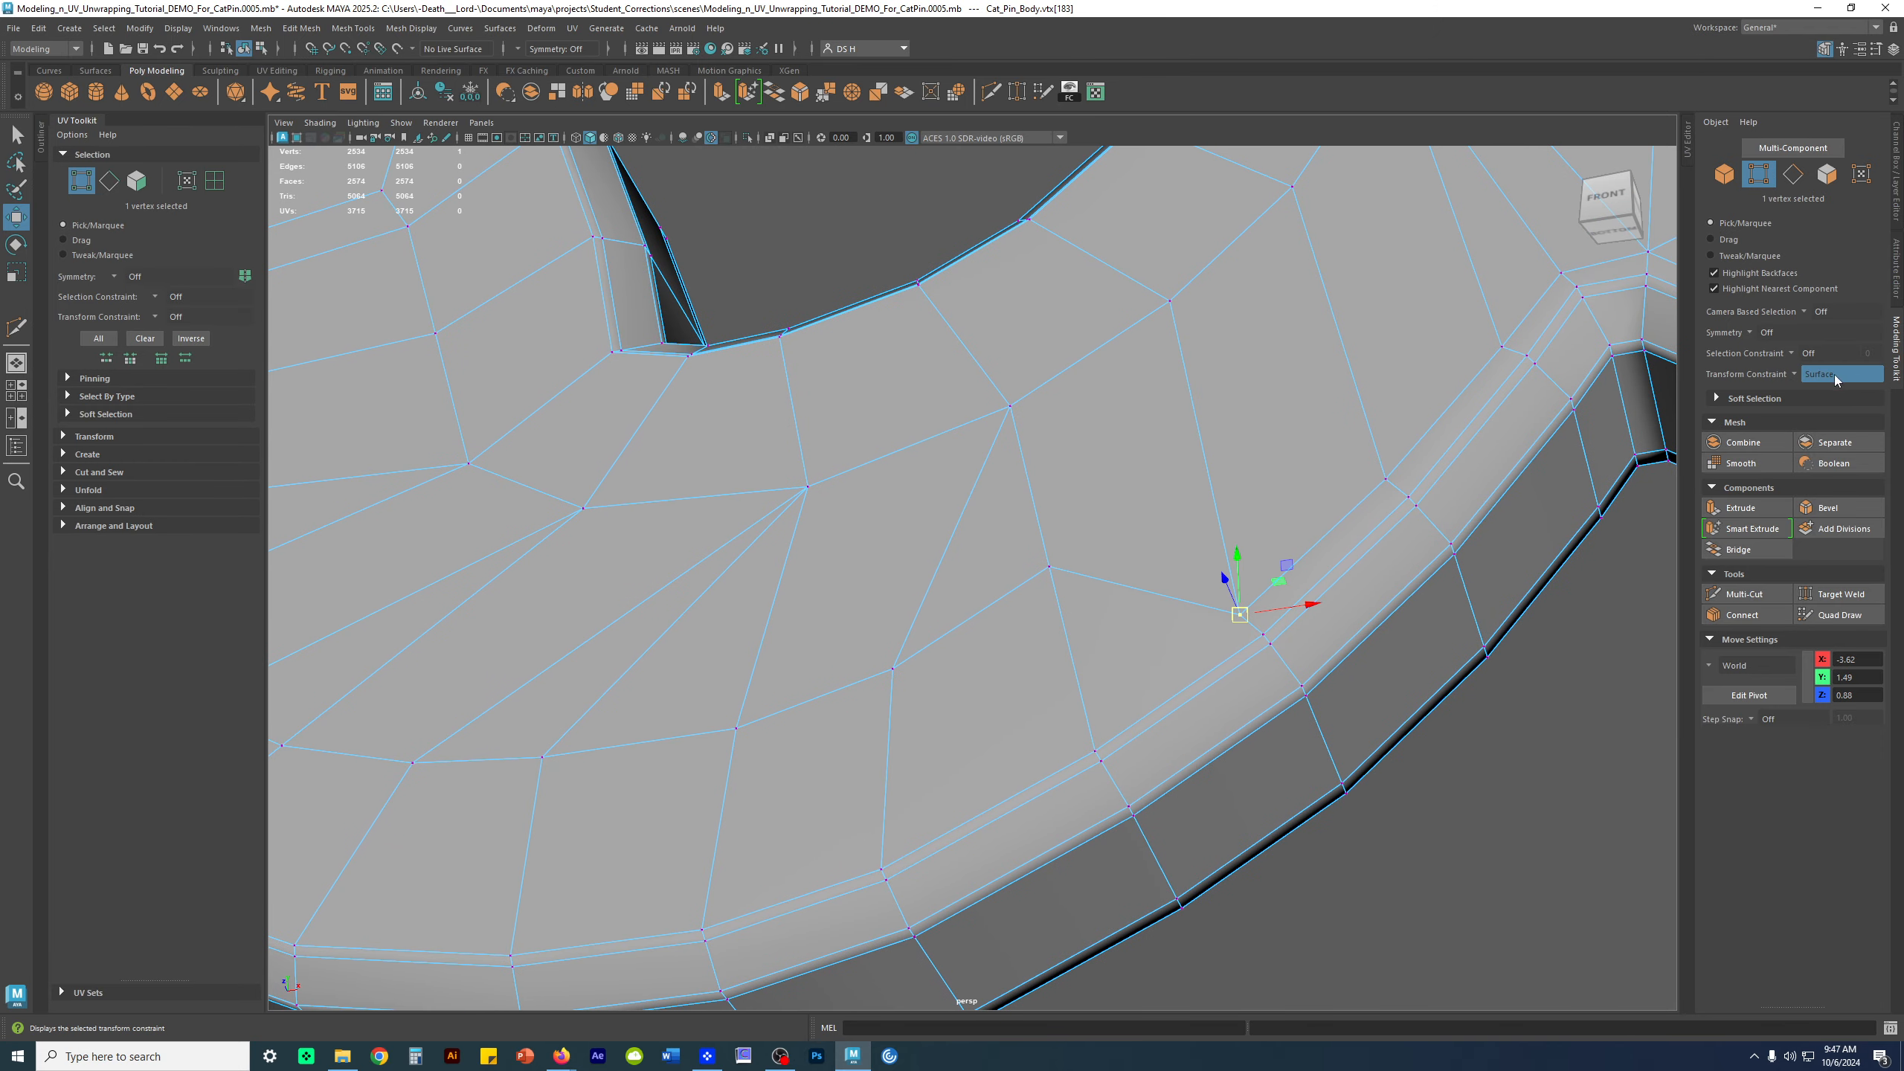
# Pull three more interior vertices down to the rim along the tail's lower outer curve
pyautogui.click(1050, 566)
pyautogui.moveTo(1050, 567); pyautogui.dragTo(1084, 731)
pyautogui.click(892, 667)
pyautogui.moveTo(892, 667); pyautogui.dragTo(883, 854)
pyautogui.click(736, 727)
pyautogui.moveTo(737, 727); pyautogui.dragTo(695, 904)
# Pull the four interior vertices around the tail's bottom and lower-left curve outward to sit just inside the rim
pyautogui.scroll(-5, 930, 698)
pyautogui.keyDown('alt'); pyautogui.moveTo(960, 672); pyautogui.dragTo(864, 575); pyautogui.keyUp('alt')
pyautogui.keyDown('alt'); pyautogui.moveTo(865, 576); pyautogui.dragTo(887, 536, button='middle'); pyautogui.keyUp('alt')
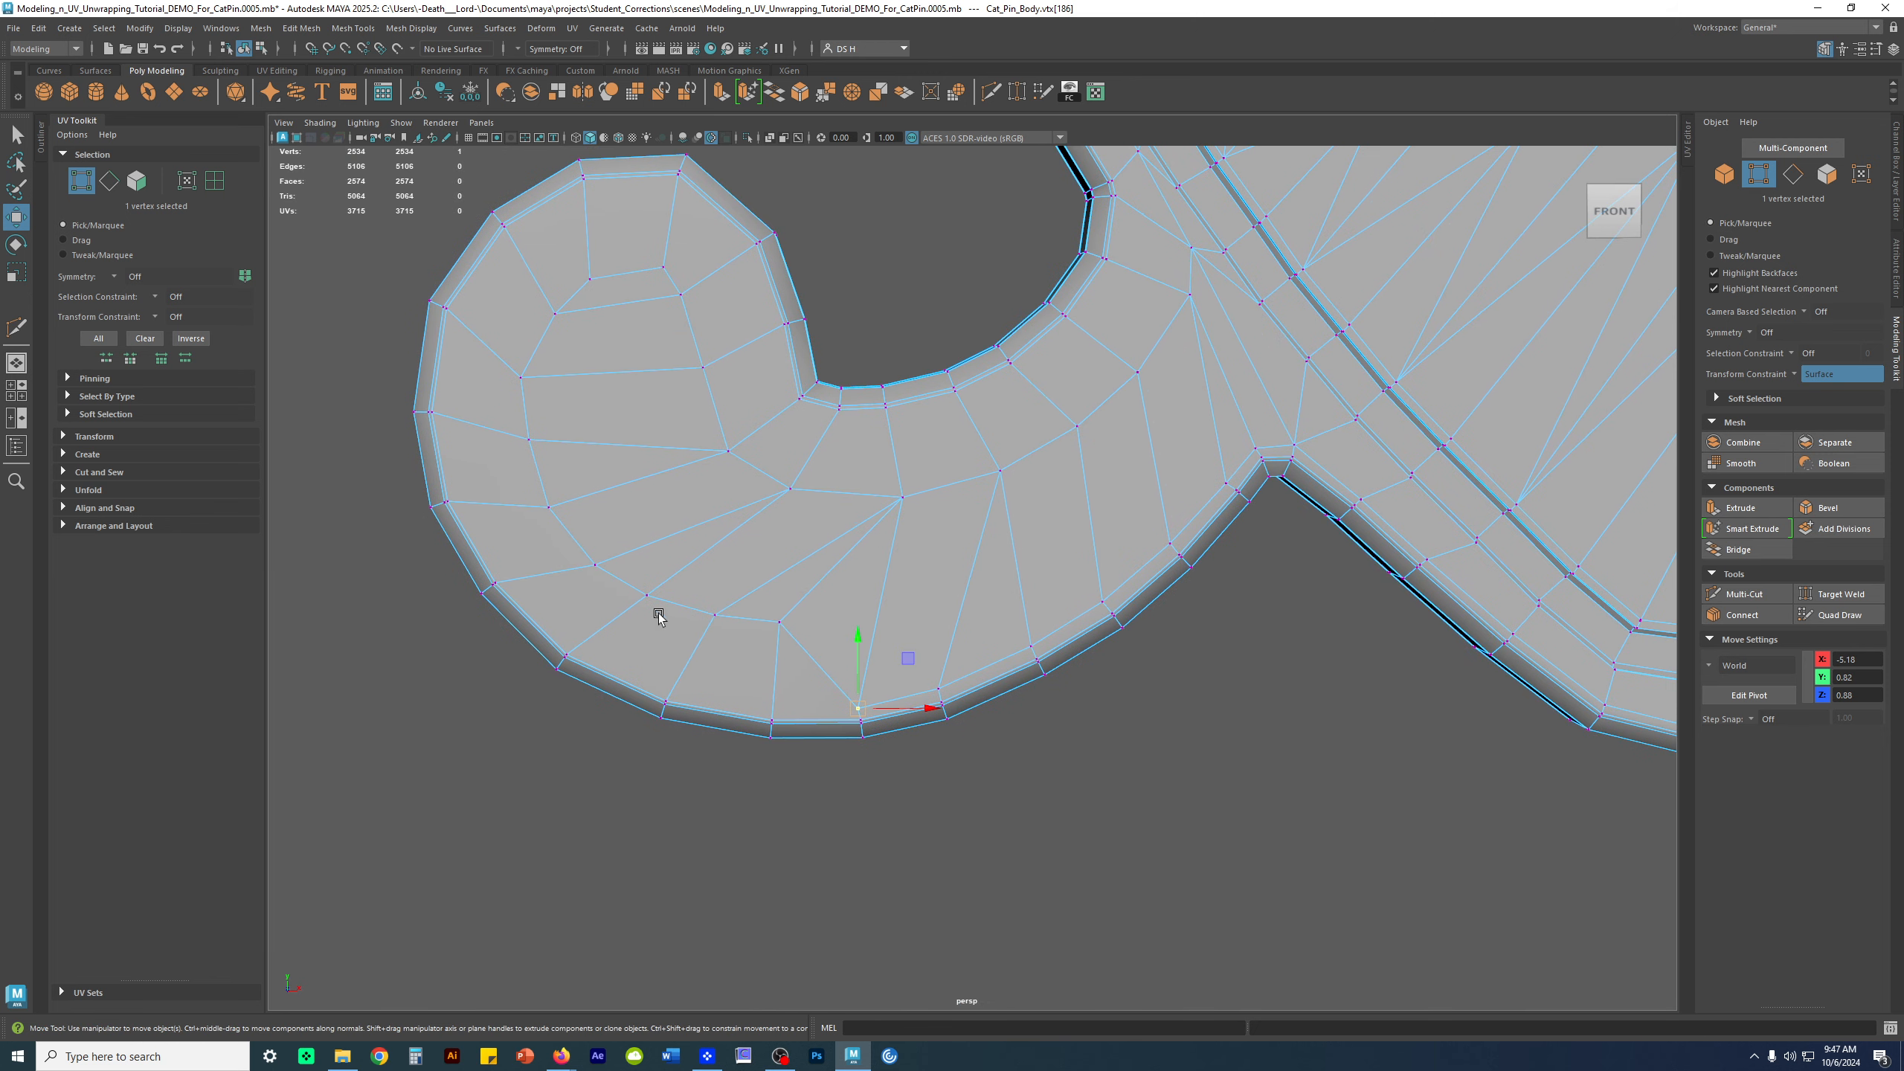
pyautogui.keyDown('alt'); pyautogui.moveTo(726, 651); pyautogui.dragTo(1074, 479, button='middle'); pyautogui.keyUp('alt')
pyautogui.scroll(3, 973, 587)
pyautogui.click(939, 587)
pyautogui.moveTo(939, 587); pyautogui.dragTo(924, 763)
pyautogui.click(802, 570)
pyautogui.moveTo(801, 570); pyautogui.dragTo(712, 727)
pyautogui.click(921, 763)
pyautogui.moveTo(641, 546); pyautogui.dragTo(510, 637)
pyautogui.click(552, 467)
pyautogui.moveTo(551, 467); pyautogui.dragTo(368, 495)
# Move the three vertices up the left side of the tail's curl outward beside the rim
pyautogui.keyDown('alt'); pyautogui.moveTo(422, 427); pyautogui.dragTo(827, 625, button='middle'); pyautogui.keyUp('alt')
pyautogui.click(859, 544)
pyautogui.moveTo(859, 543); pyautogui.dragTo(677, 529)
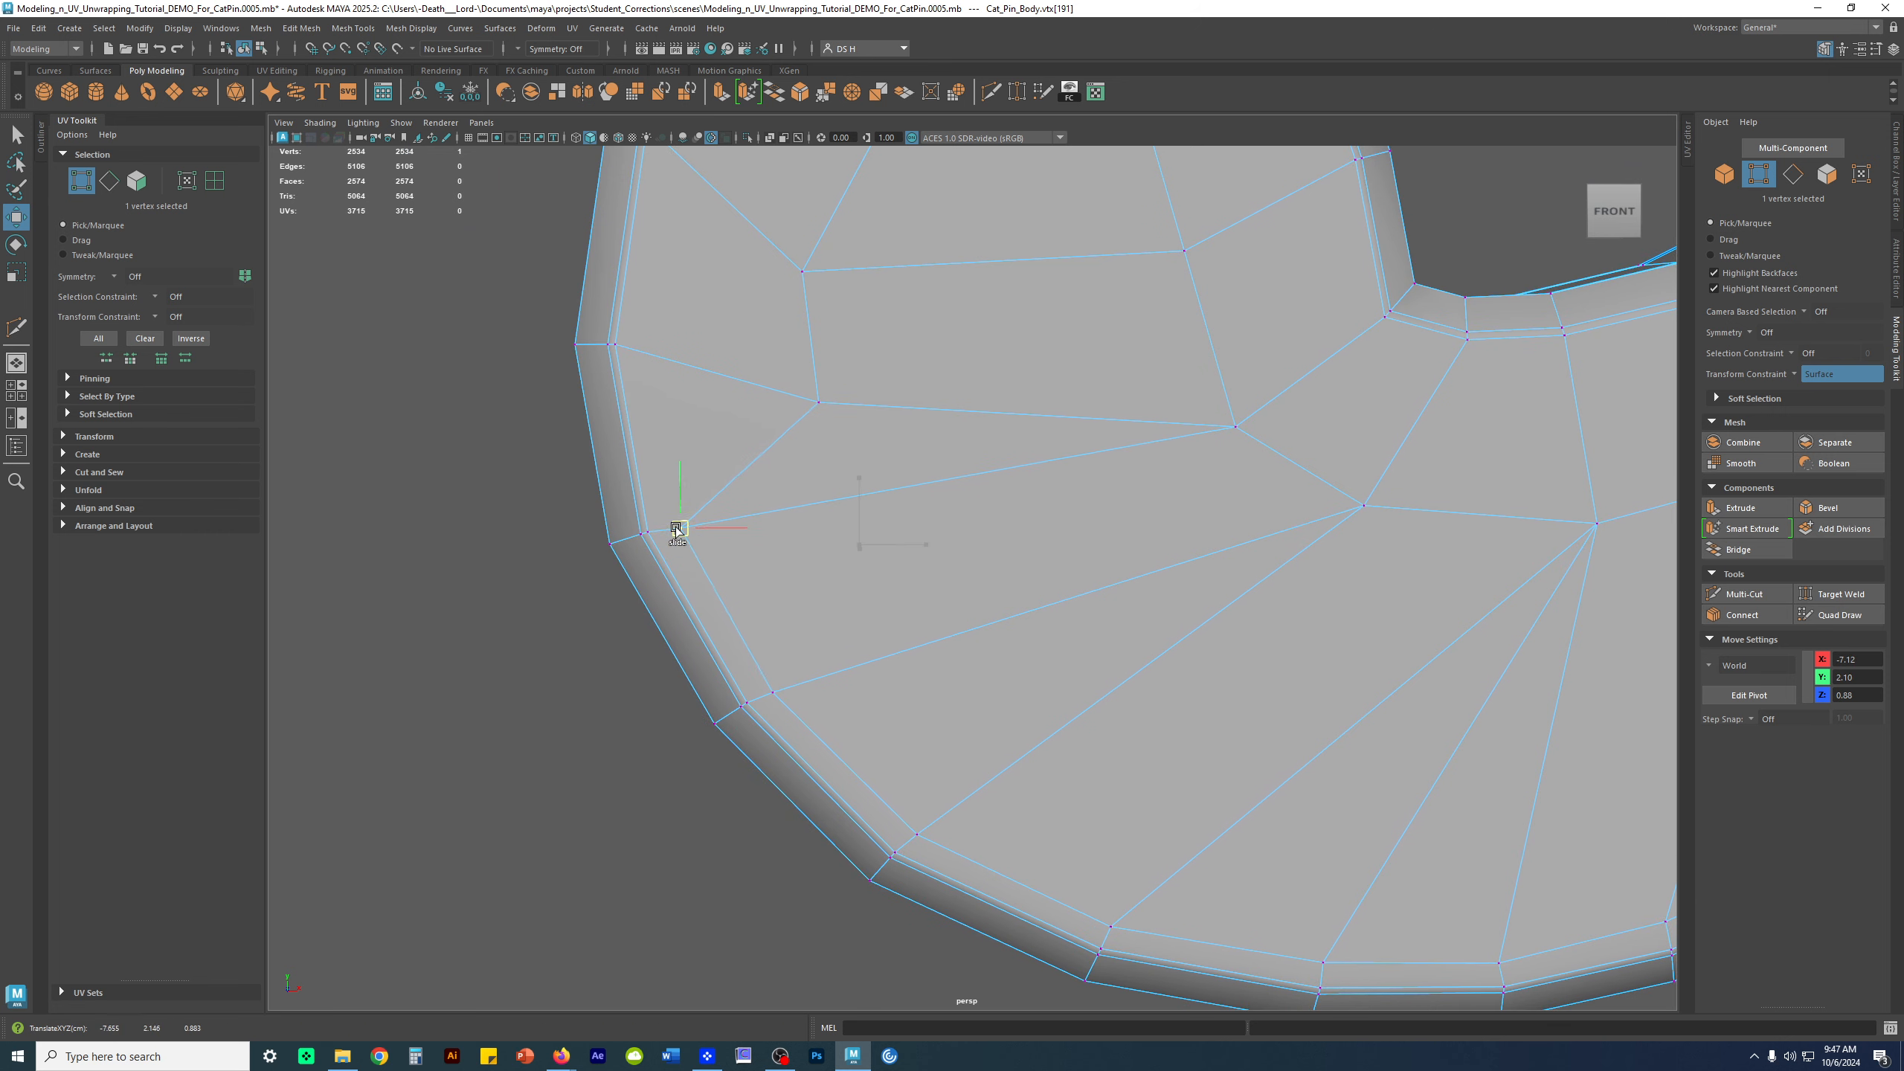
pyautogui.click(818, 403)
pyautogui.moveTo(818, 402); pyautogui.dragTo(635, 338)
pyautogui.keyDown('alt'); pyautogui.moveTo(743, 273); pyautogui.dragTo(837, 507, button='middle'); pyautogui.keyUp('alt')
pyautogui.click(855, 603)
pyautogui.moveTo(855, 602); pyautogui.dragTo(738, 485)
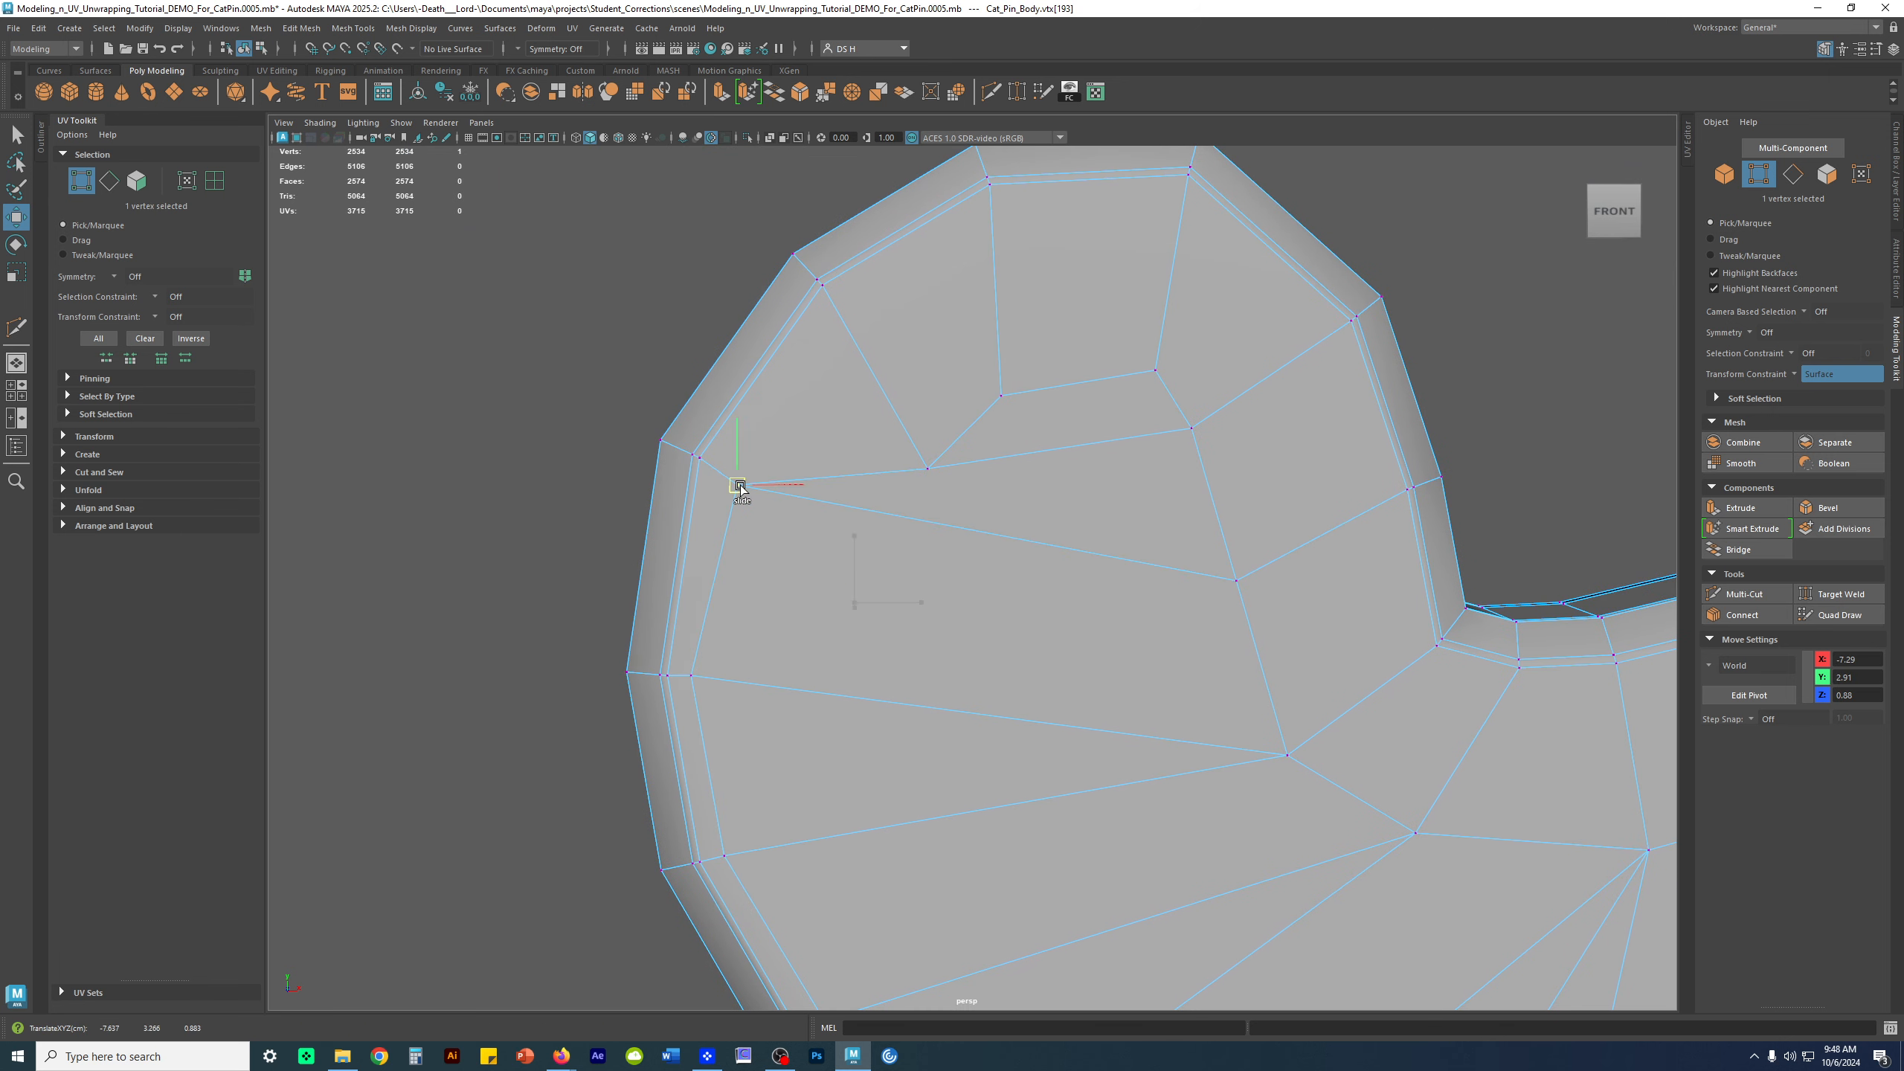
pyautogui.click(930, 471)
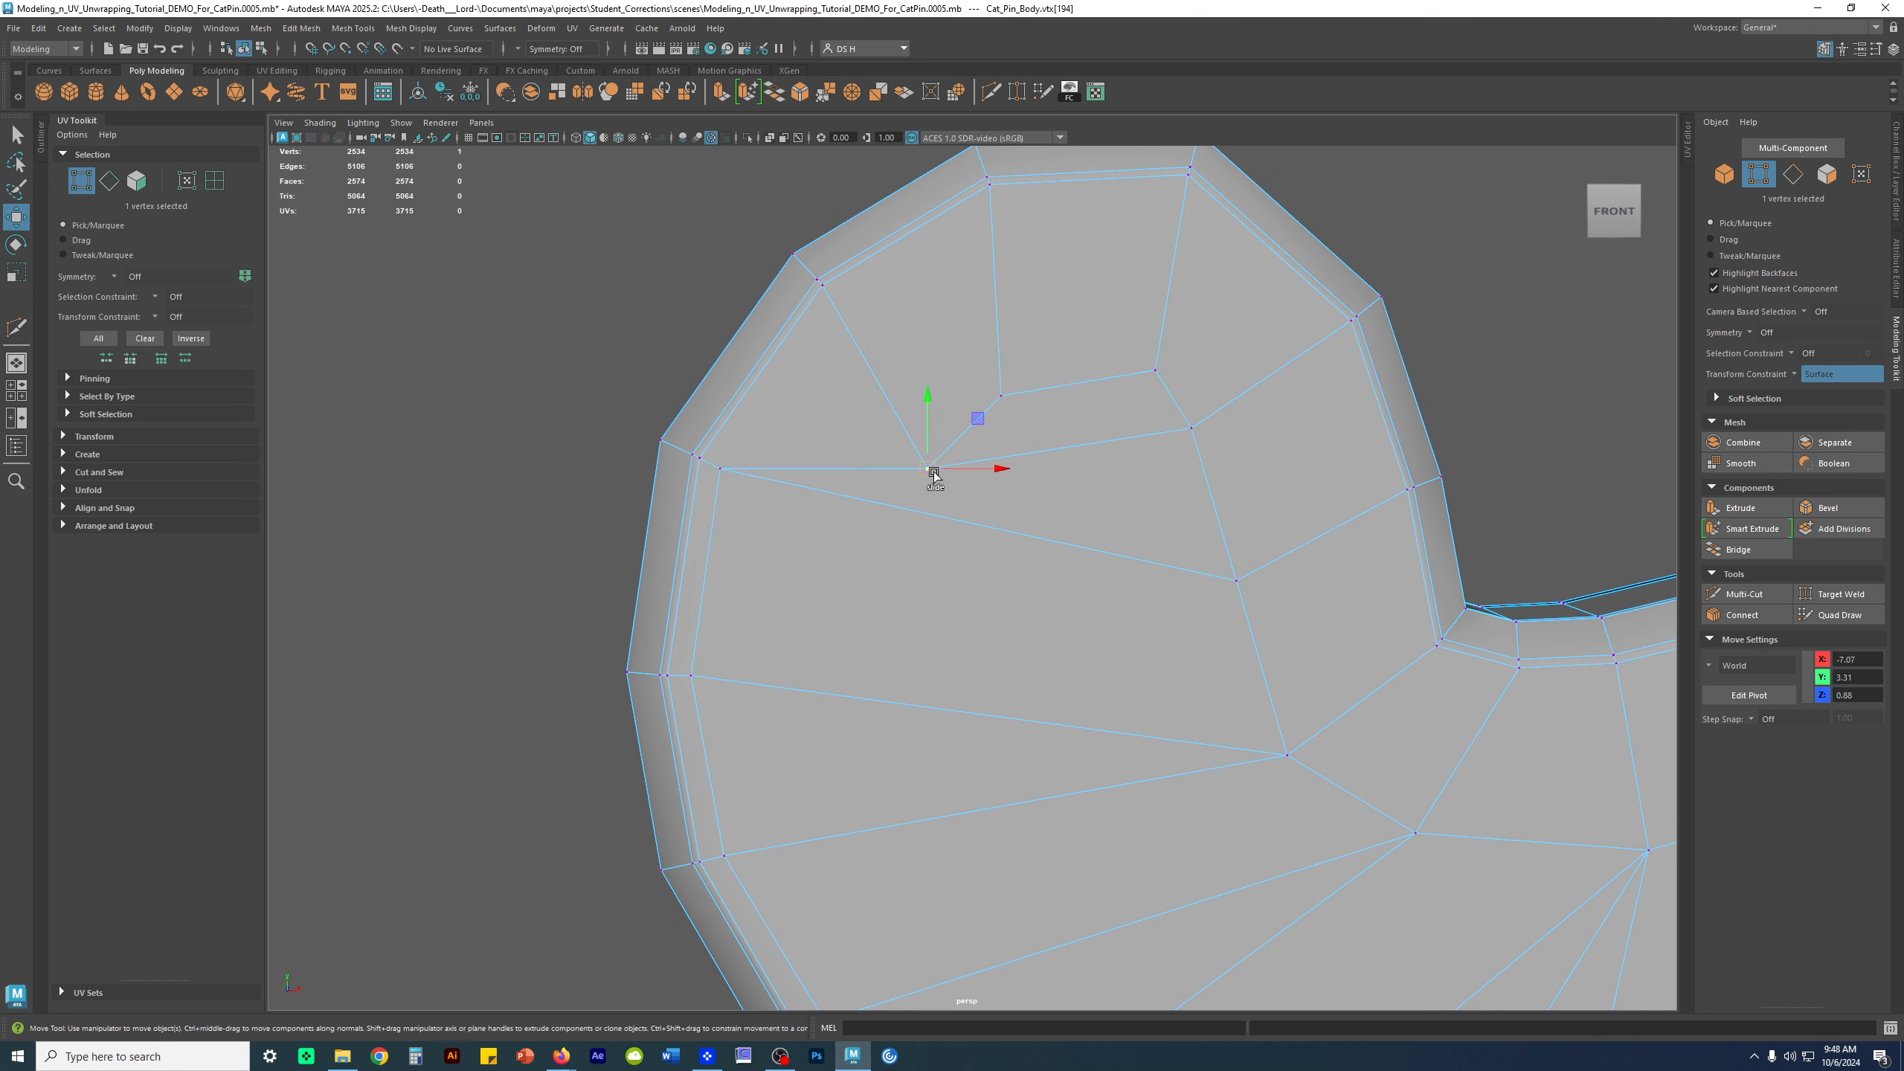
pyautogui.moveTo(930, 471); pyautogui.dragTo(848, 306)
pyautogui.click(1001, 395)
pyautogui.moveTo(1001, 395); pyautogui.dragTo(984, 270)
pyautogui.hotkey('ctrl', 'z')
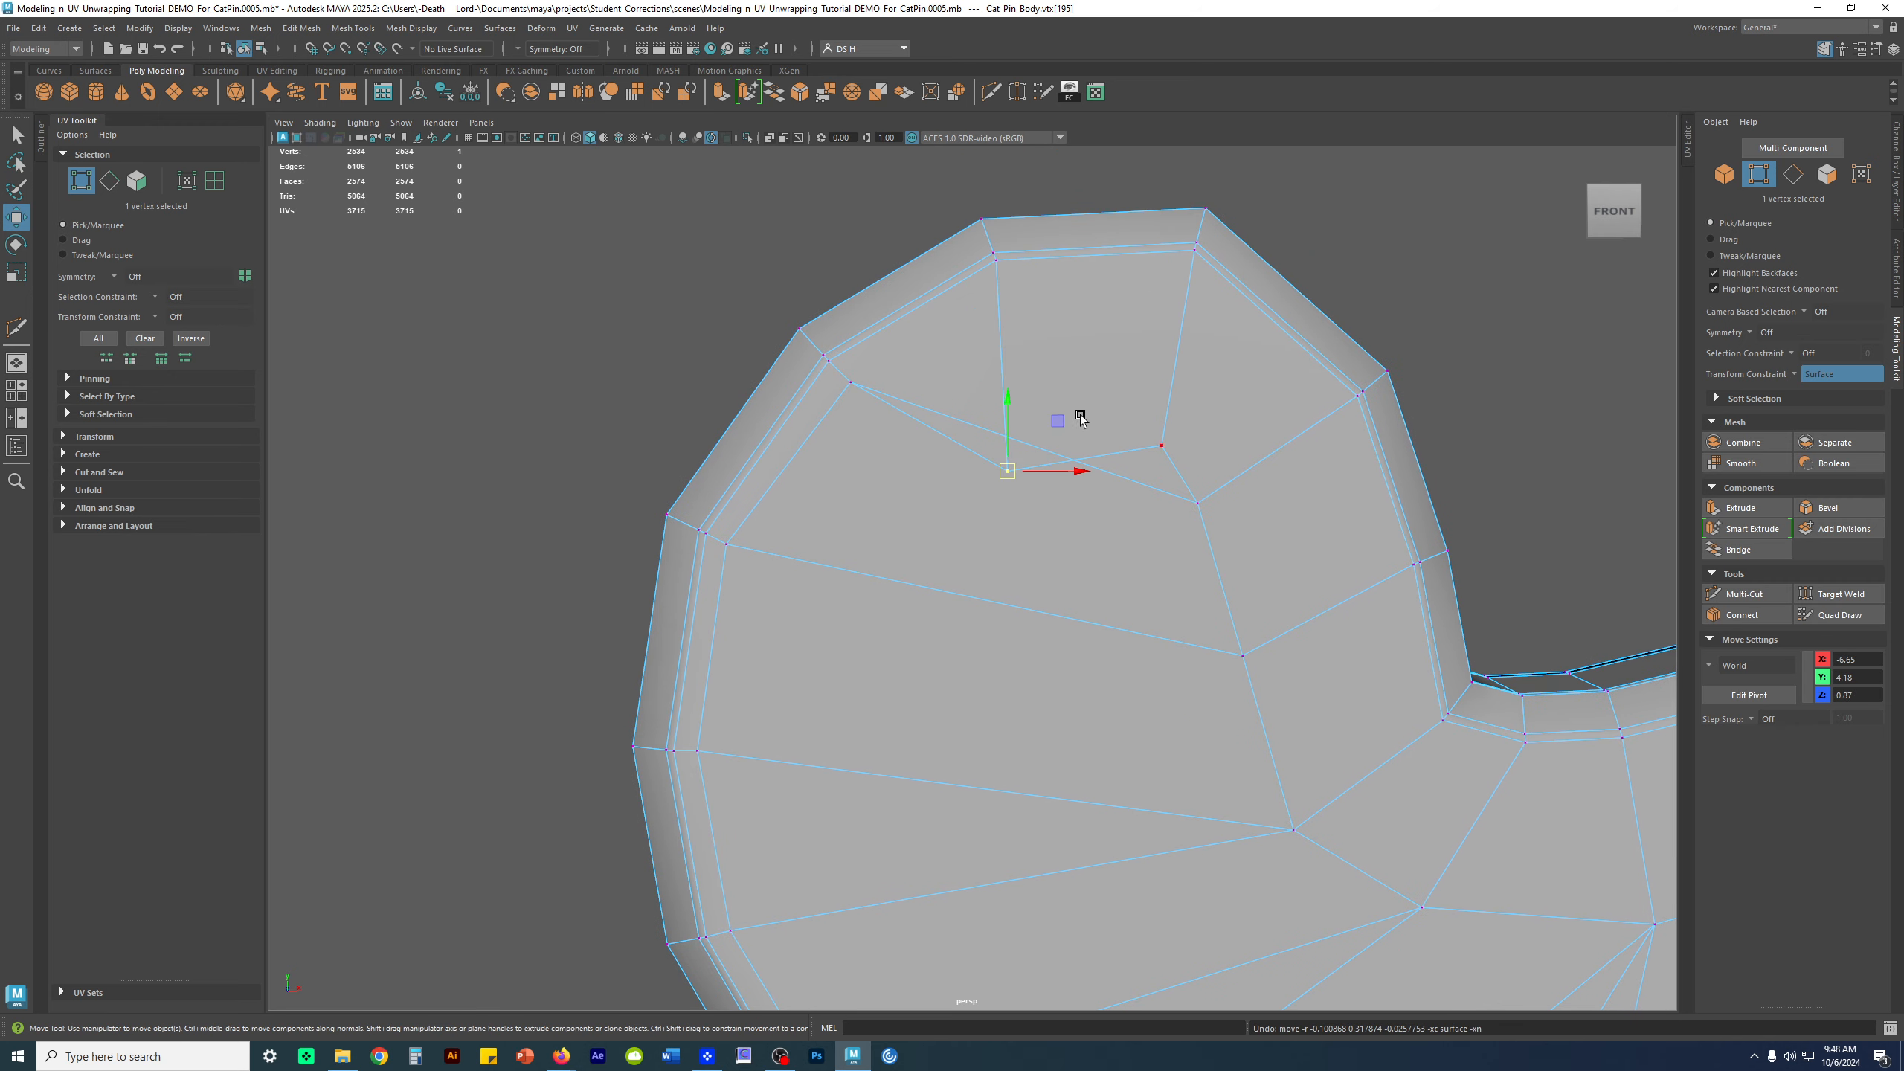
pyautogui.hotkey('ctrl', 'z')
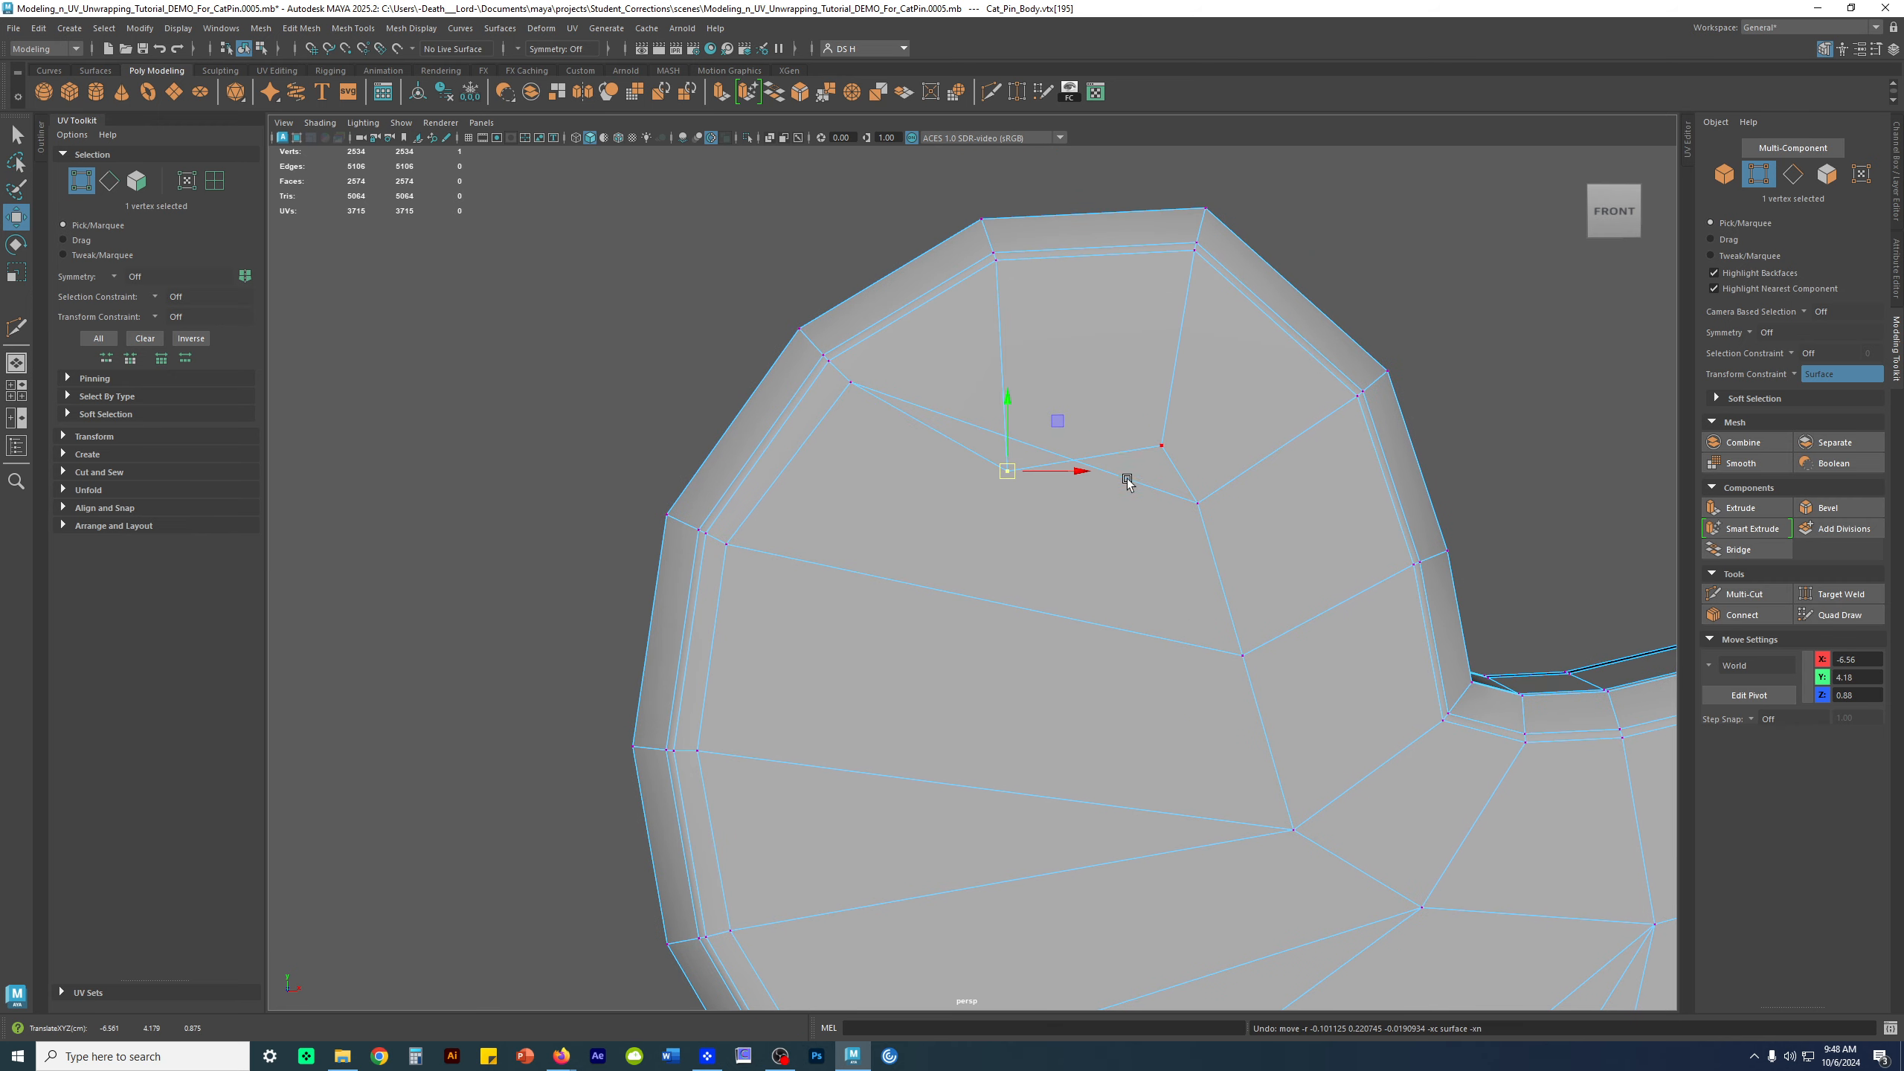
pyautogui.hotkey('ctrl', 'z')
# Move the vertices across the top of the tail tip up so they sit just inside the rim
pyautogui.click(1022, 470)
pyautogui.moveTo(1023, 471); pyautogui.dragTo(998, 283)
pyautogui.click(1161, 445)
pyautogui.moveTo(1162, 445); pyautogui.dragTo(1180, 282)
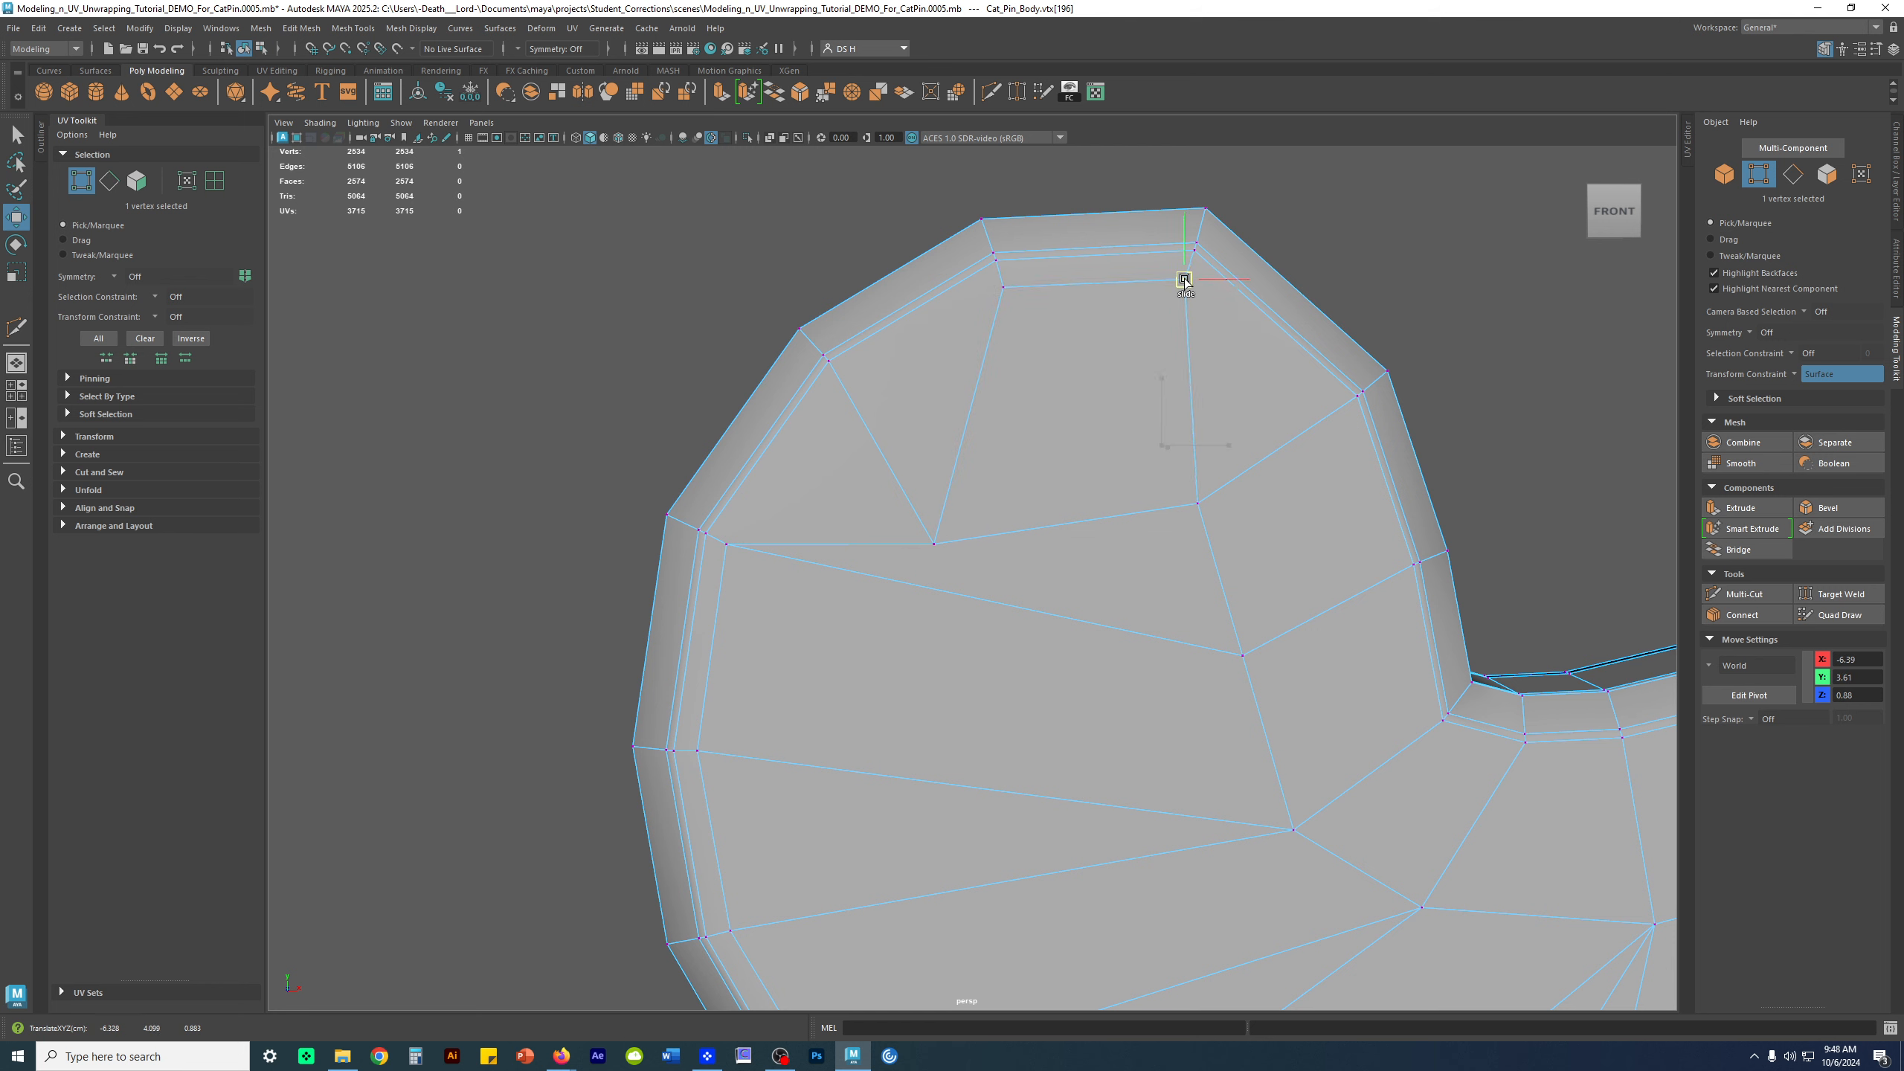
pyautogui.click(1027, 292)
pyautogui.moveTo(1004, 288); pyautogui.dragTo(1004, 283)
# Move three vertices on the inner side of the tail tip out to its rim, down to the curl's inner corner
pyautogui.click(1199, 503)
pyautogui.moveTo(1199, 504); pyautogui.dragTo(1340, 409)
pyautogui.click(1244, 656)
pyautogui.moveTo(1244, 656); pyautogui.dragTo(1397, 582)
pyautogui.click(1293, 829)
pyautogui.moveTo(1293, 829); pyautogui.dragTo(1430, 741)
# Move the vertex just past the curl's inner corner up close to the inner rim
pyautogui.keyDown('alt'); pyautogui.moveTo(1101, 605); pyautogui.dragTo(1149, 669, button='middle'); pyautogui.keyUp('alt')
pyautogui.click(978, 579)
pyautogui.click(989, 606)
pyautogui.moveTo(987, 606); pyautogui.dragTo(962, 553)
pyautogui.keyDown('alt'); pyautogui.moveTo(896, 439); pyautogui.dragTo(1086, 554); pyautogui.keyUp('alt')
pyautogui.click(1080, 596)
pyautogui.scroll(4, 1080, 596)
pyautogui.moveTo(1162, 605); pyautogui.dragTo(1266, 471)
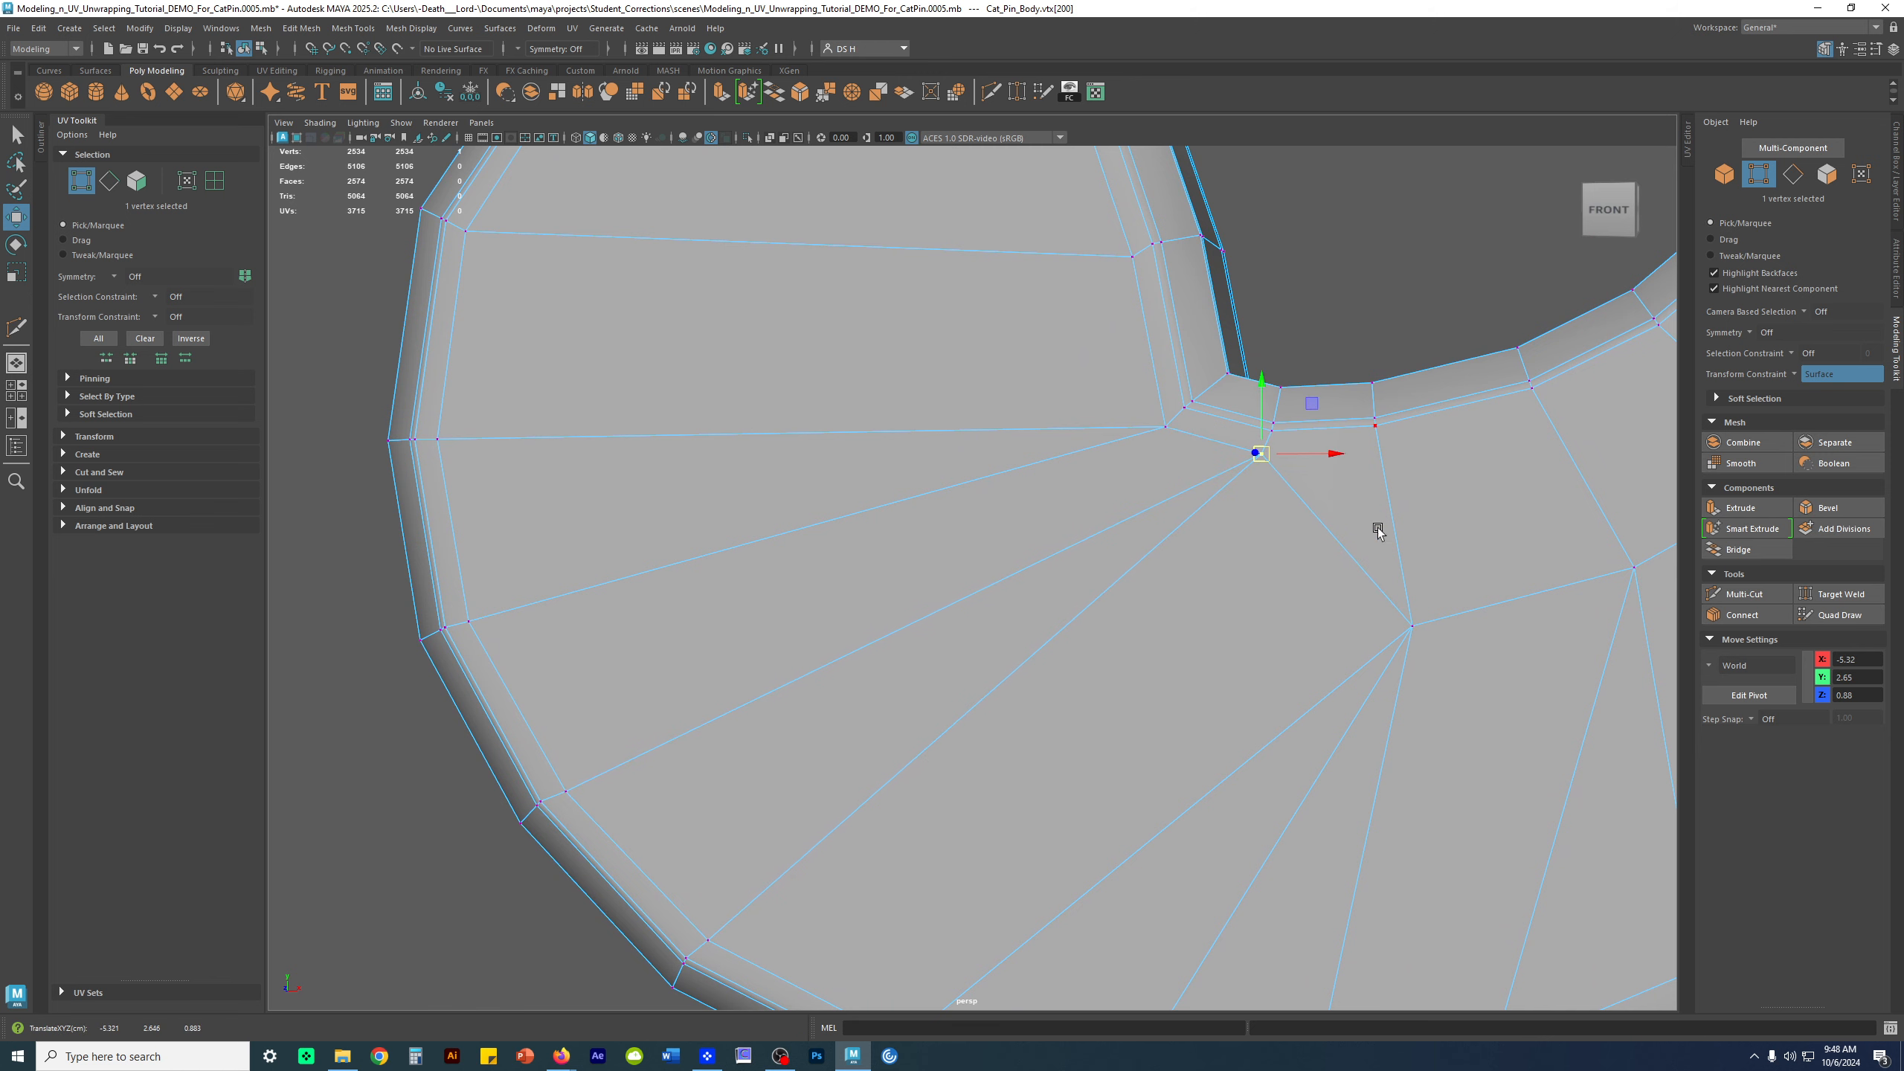
# Adjust the vertex at the curl's inner corner and move the next vertex along the inner curve up to the rim
pyautogui.keyDown('alt'); pyautogui.moveTo(1387, 524); pyautogui.dragTo(1053, 527, button='middle'); pyautogui.keyUp('alt')
pyautogui.keyDown('alt'); pyautogui.moveTo(1252, 578); pyautogui.dragTo(1024, 576, button='right'); pyautogui.keyUp('alt')
pyautogui.keyDown('alt'); pyautogui.moveTo(910, 466); pyautogui.dragTo(1136, 564, button='right'); pyautogui.keyUp('alt')
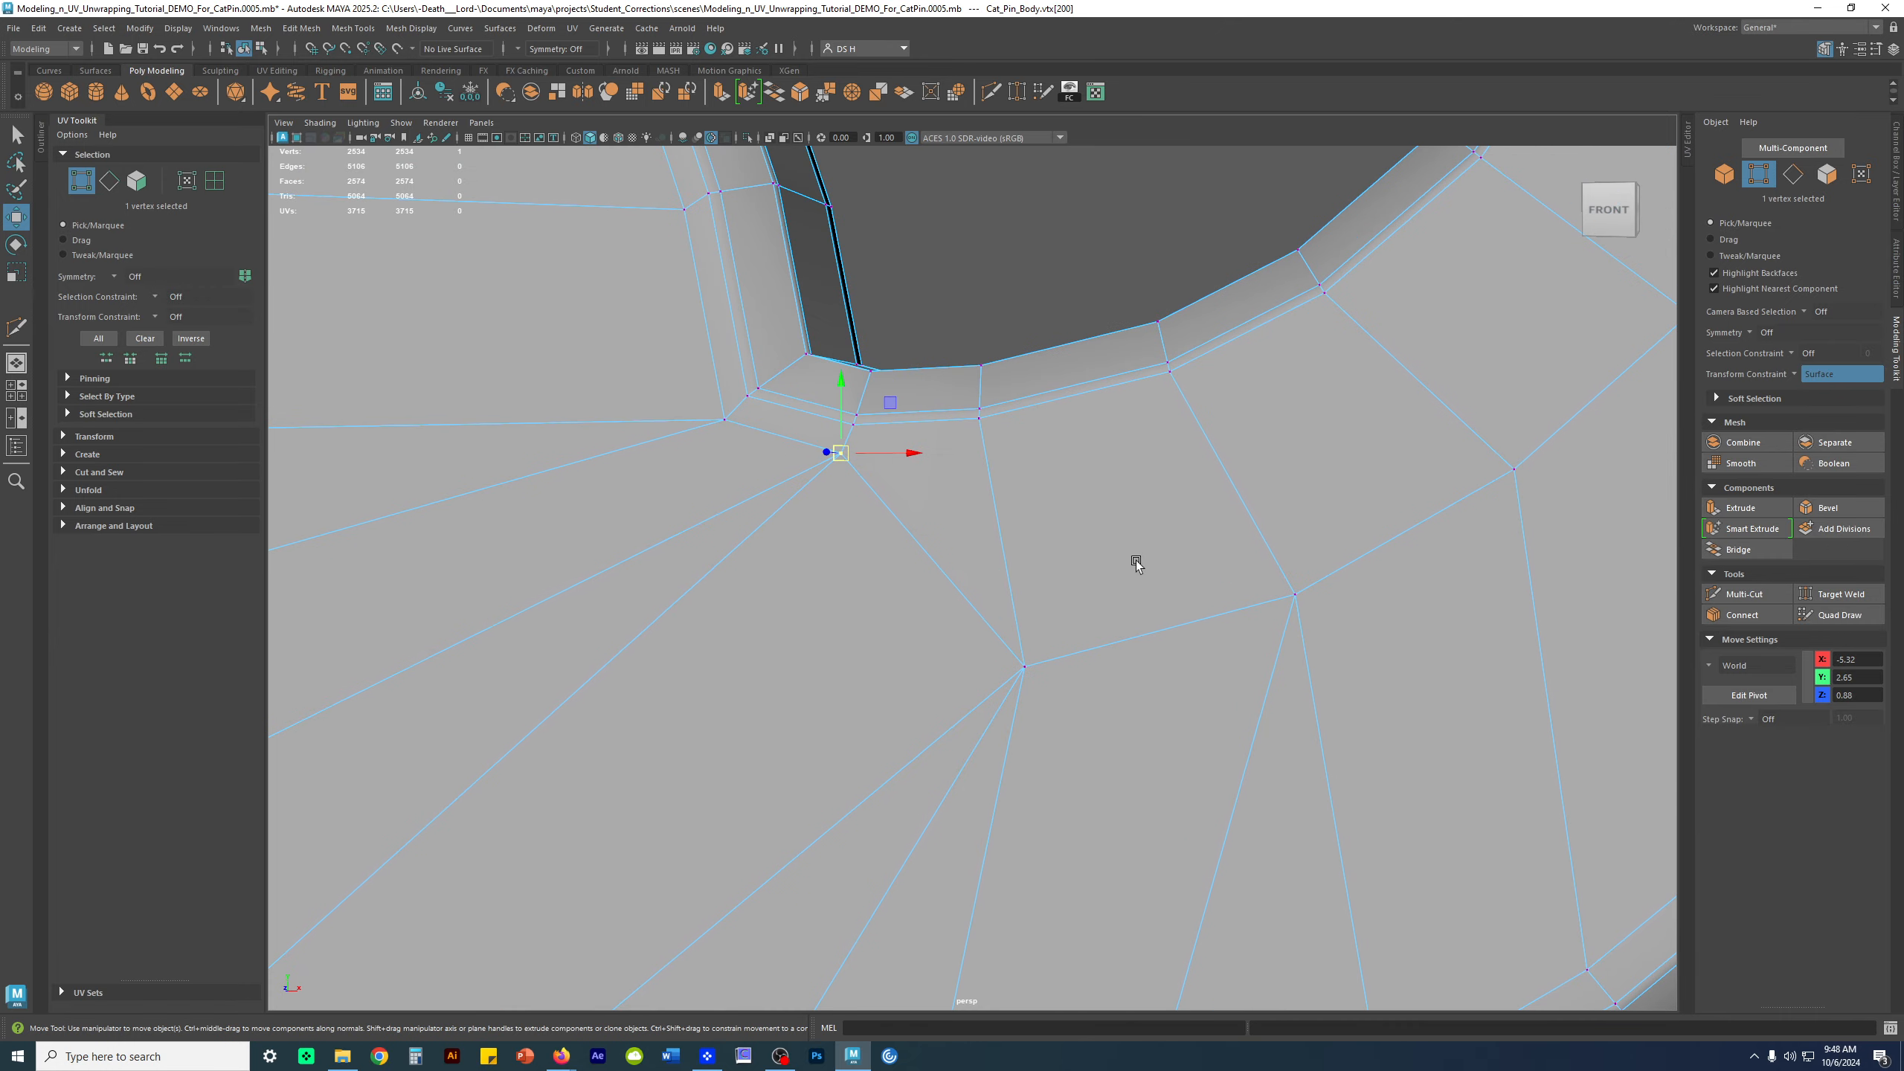
pyautogui.click(738, 428)
pyautogui.moveTo(738, 428); pyautogui.dragTo(754, 418)
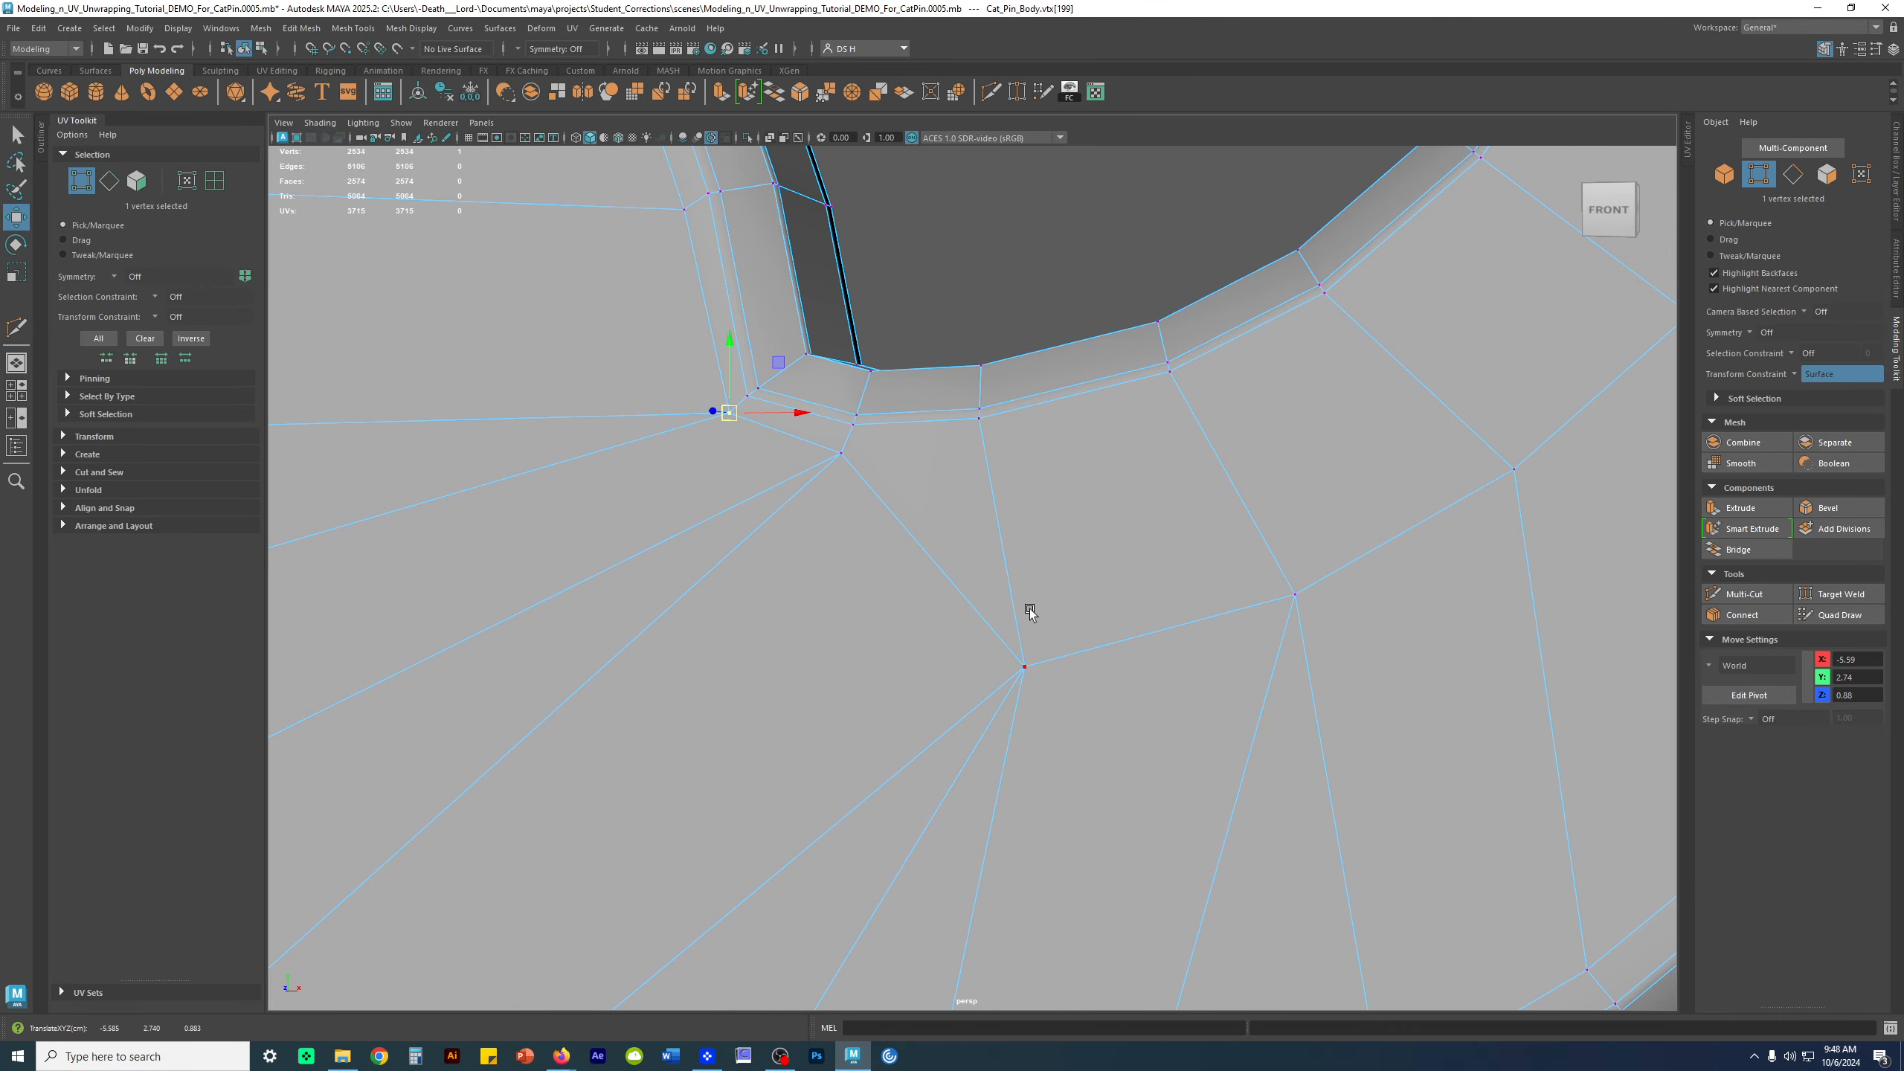
pyautogui.doubleClick(1028, 673)
pyautogui.hotkey('ctrl', 'z')
pyautogui.moveTo(1027, 678); pyautogui.dragTo(985, 471)
pyautogui.scroll(-3, 902, 674)
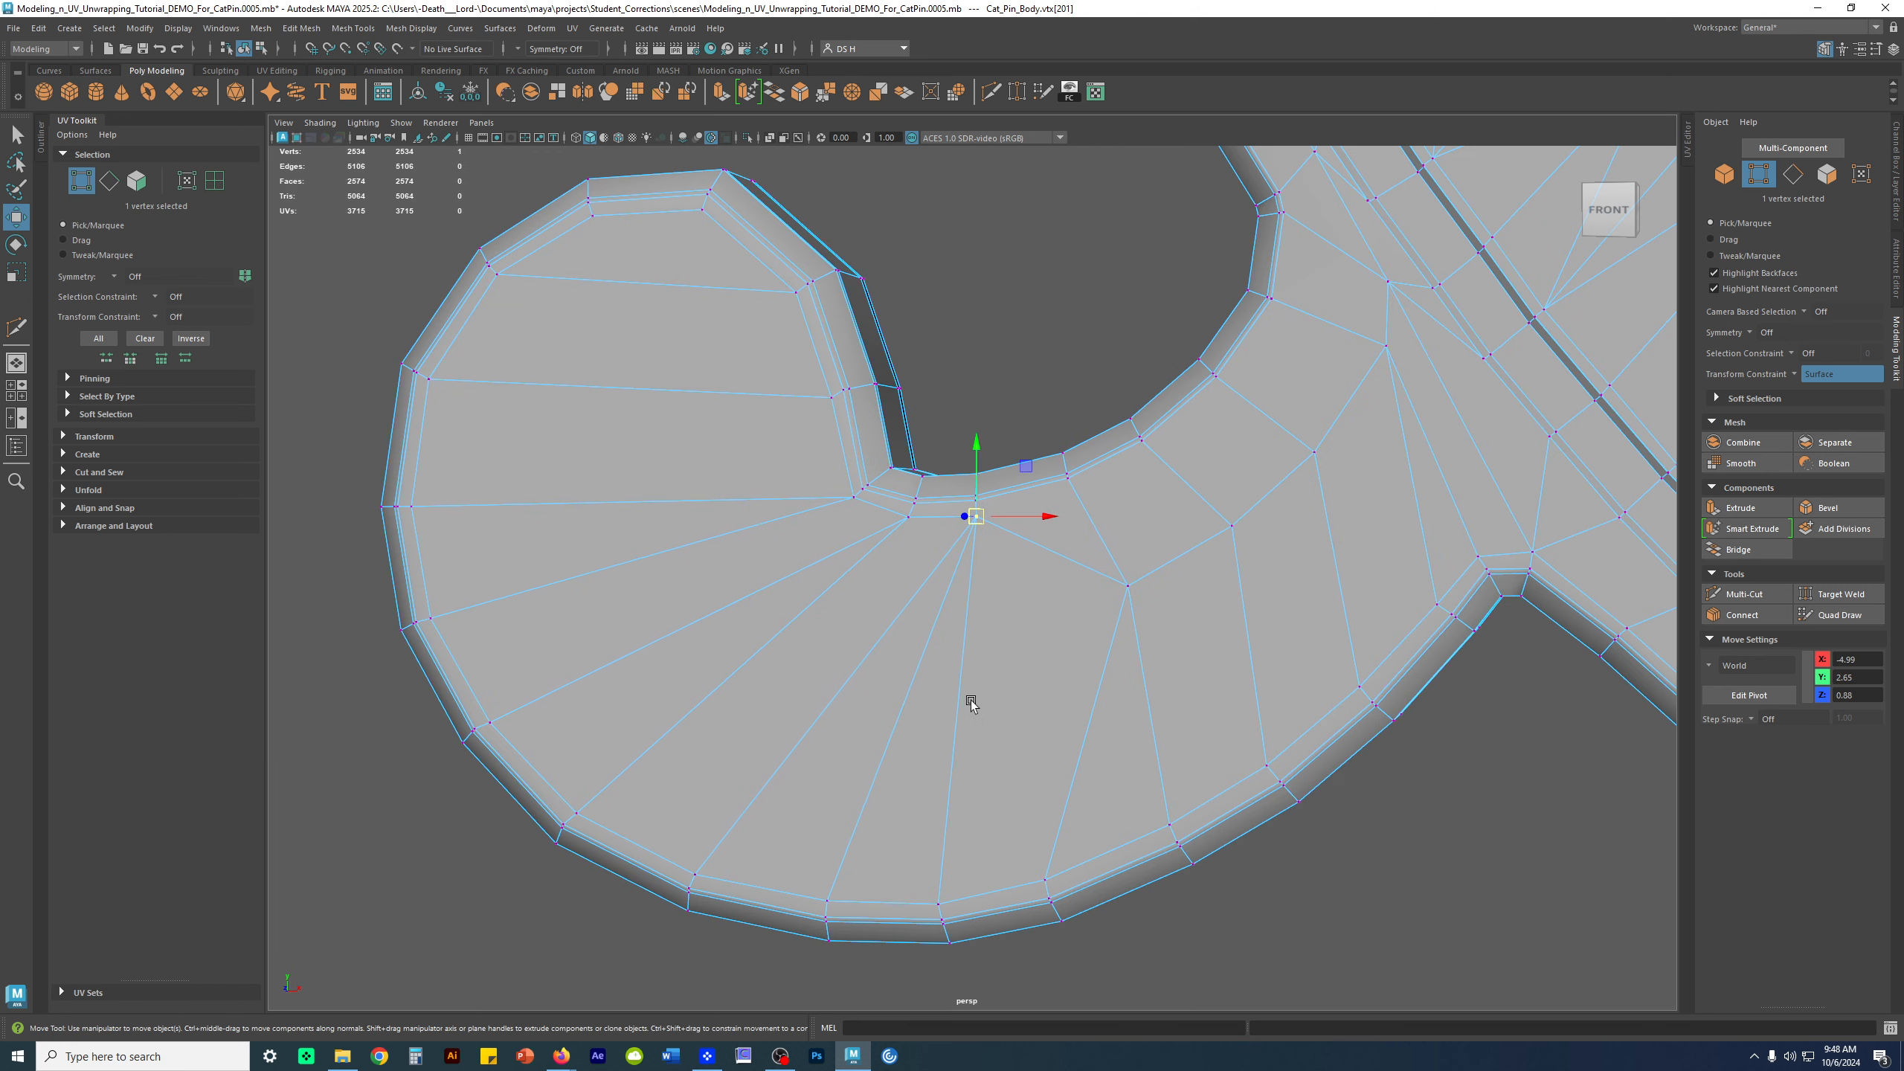
# Nudge two supporting vertices near the curl's inner corner slightly to even their spacing from the rim
pyautogui.keyDown('alt'); pyautogui.moveTo(918, 529); pyautogui.dragTo(952, 587); pyautogui.keyUp('alt')
pyautogui.scroll(4, 956, 593)
pyautogui.click(758, 650)
pyautogui.moveTo(758, 650); pyautogui.dragTo(761, 646)
pyautogui.click(698, 487)
pyautogui.moveTo(699, 486); pyautogui.dragTo(703, 486)
# Move the next interior vertex along the bottom of the tail's inner curve up beside the rim
pyautogui.scroll(-4, 697, 531)
pyautogui.keyDown('alt'); pyautogui.moveTo(810, 620); pyautogui.dragTo(827, 388, button='middle'); pyautogui.keyUp('alt')
pyautogui.keyDown('alt'); pyautogui.moveTo(827, 388); pyautogui.dragTo(701, 525); pyautogui.keyUp('alt')
pyautogui.keyDown('alt'); pyautogui.moveTo(704, 617); pyautogui.dragTo(1016, 561); pyautogui.keyUp('alt')
pyautogui.scroll(4, 838, 536)
pyautogui.keyDown('alt'); pyautogui.moveTo(1016, 561); pyautogui.dragTo(1014, 513, button='middle'); pyautogui.keyUp('alt')
pyautogui.moveTo(1009, 517); pyautogui.dragTo(945, 415)
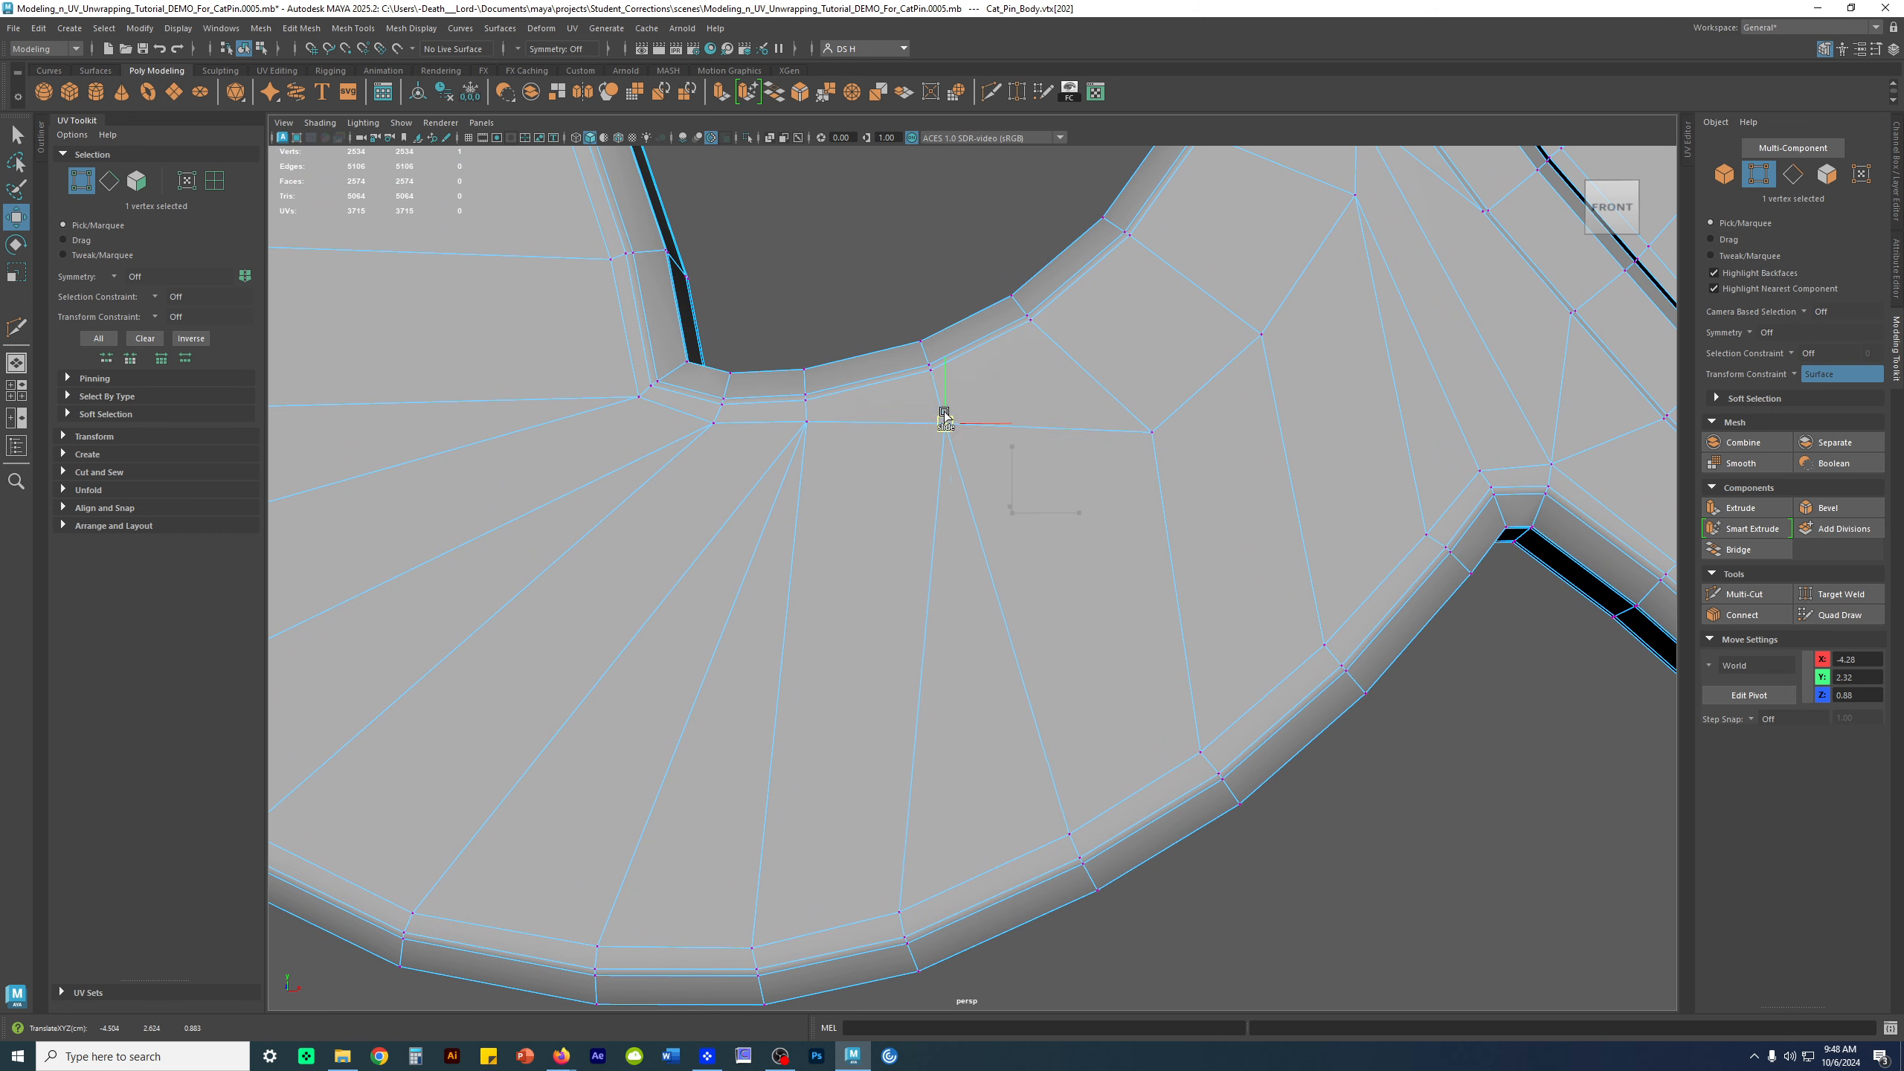
# Move the three remaining vertices up the right part of the tail's inner curve close to the rim
pyautogui.keyDown('alt'); pyautogui.moveTo(937, 386); pyautogui.dragTo(1110, 710, button='middle'); pyautogui.keyUp('alt')
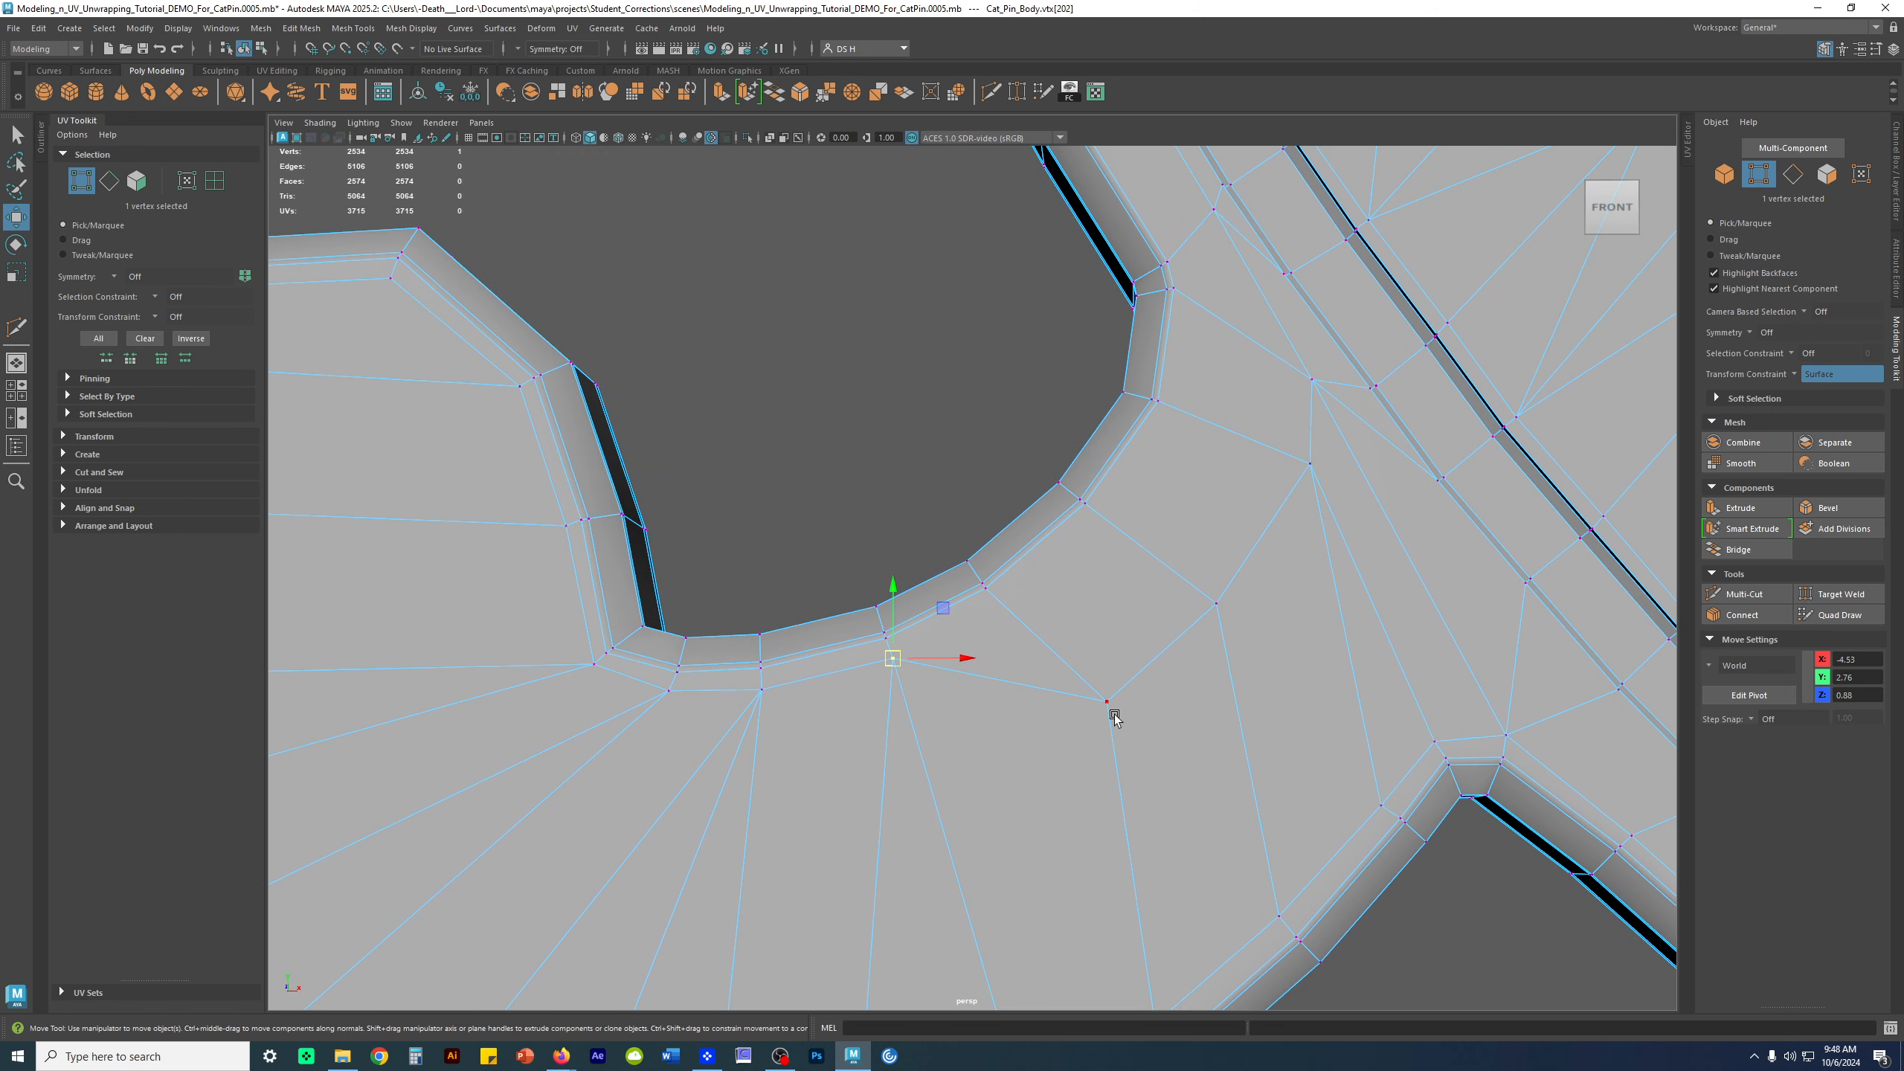
pyautogui.click(1004, 599)
pyautogui.click(1110, 517)
pyautogui.click(1311, 463)
pyautogui.moveTo(1311, 463); pyautogui.dragTo(1192, 412)
# Delete two stray edges between the tail's inner curve and the long slot groove
pyautogui.keyDown('alt'); pyautogui.moveTo(1254, 382); pyautogui.dragTo(1226, 495, button='middle'); pyautogui.keyUp('alt')
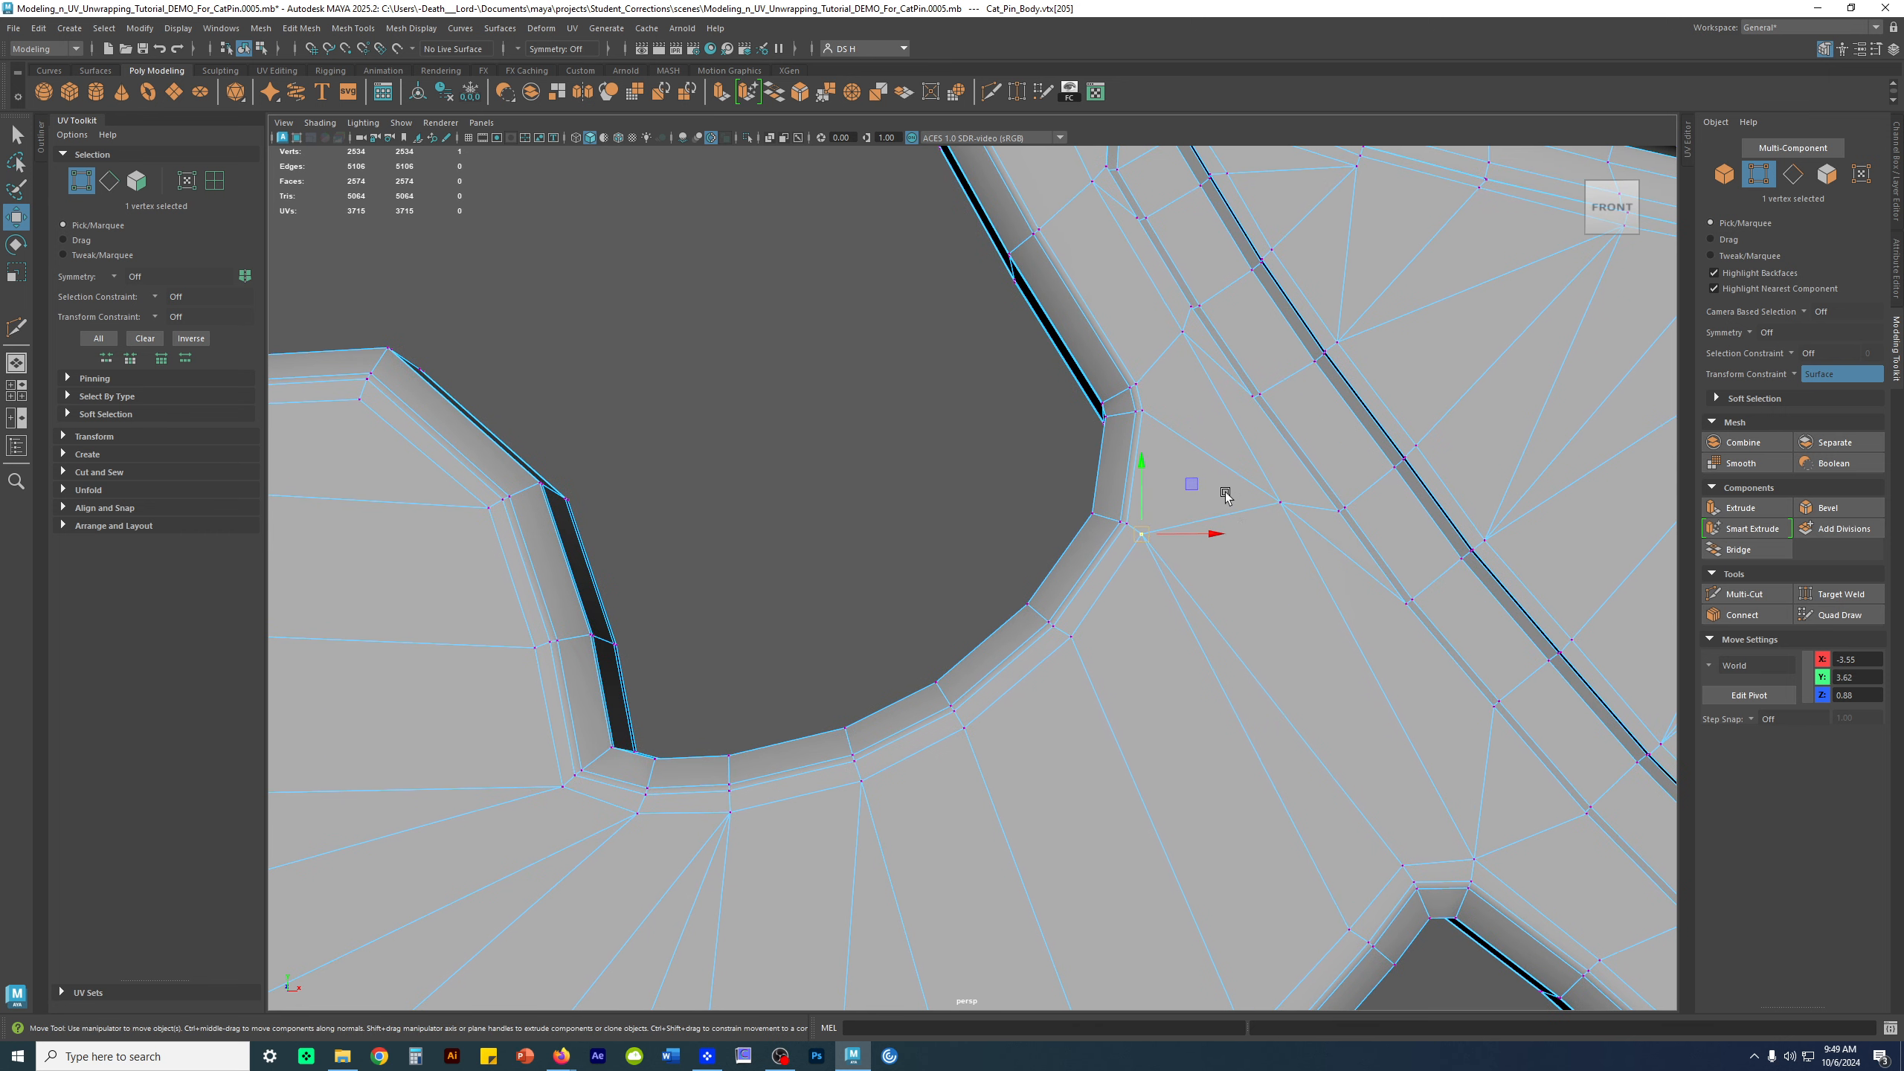
pyautogui.keyDown('alt'); pyautogui.moveTo(1325, 630); pyautogui.dragTo(930, 642, button='right'); pyautogui.keyUp('alt')
pyautogui.click(1167, 864)
pyautogui.keyDown('alt'); pyautogui.moveTo(1106, 802); pyautogui.dragTo(1035, 624, button='middle'); pyautogui.keyUp('alt')
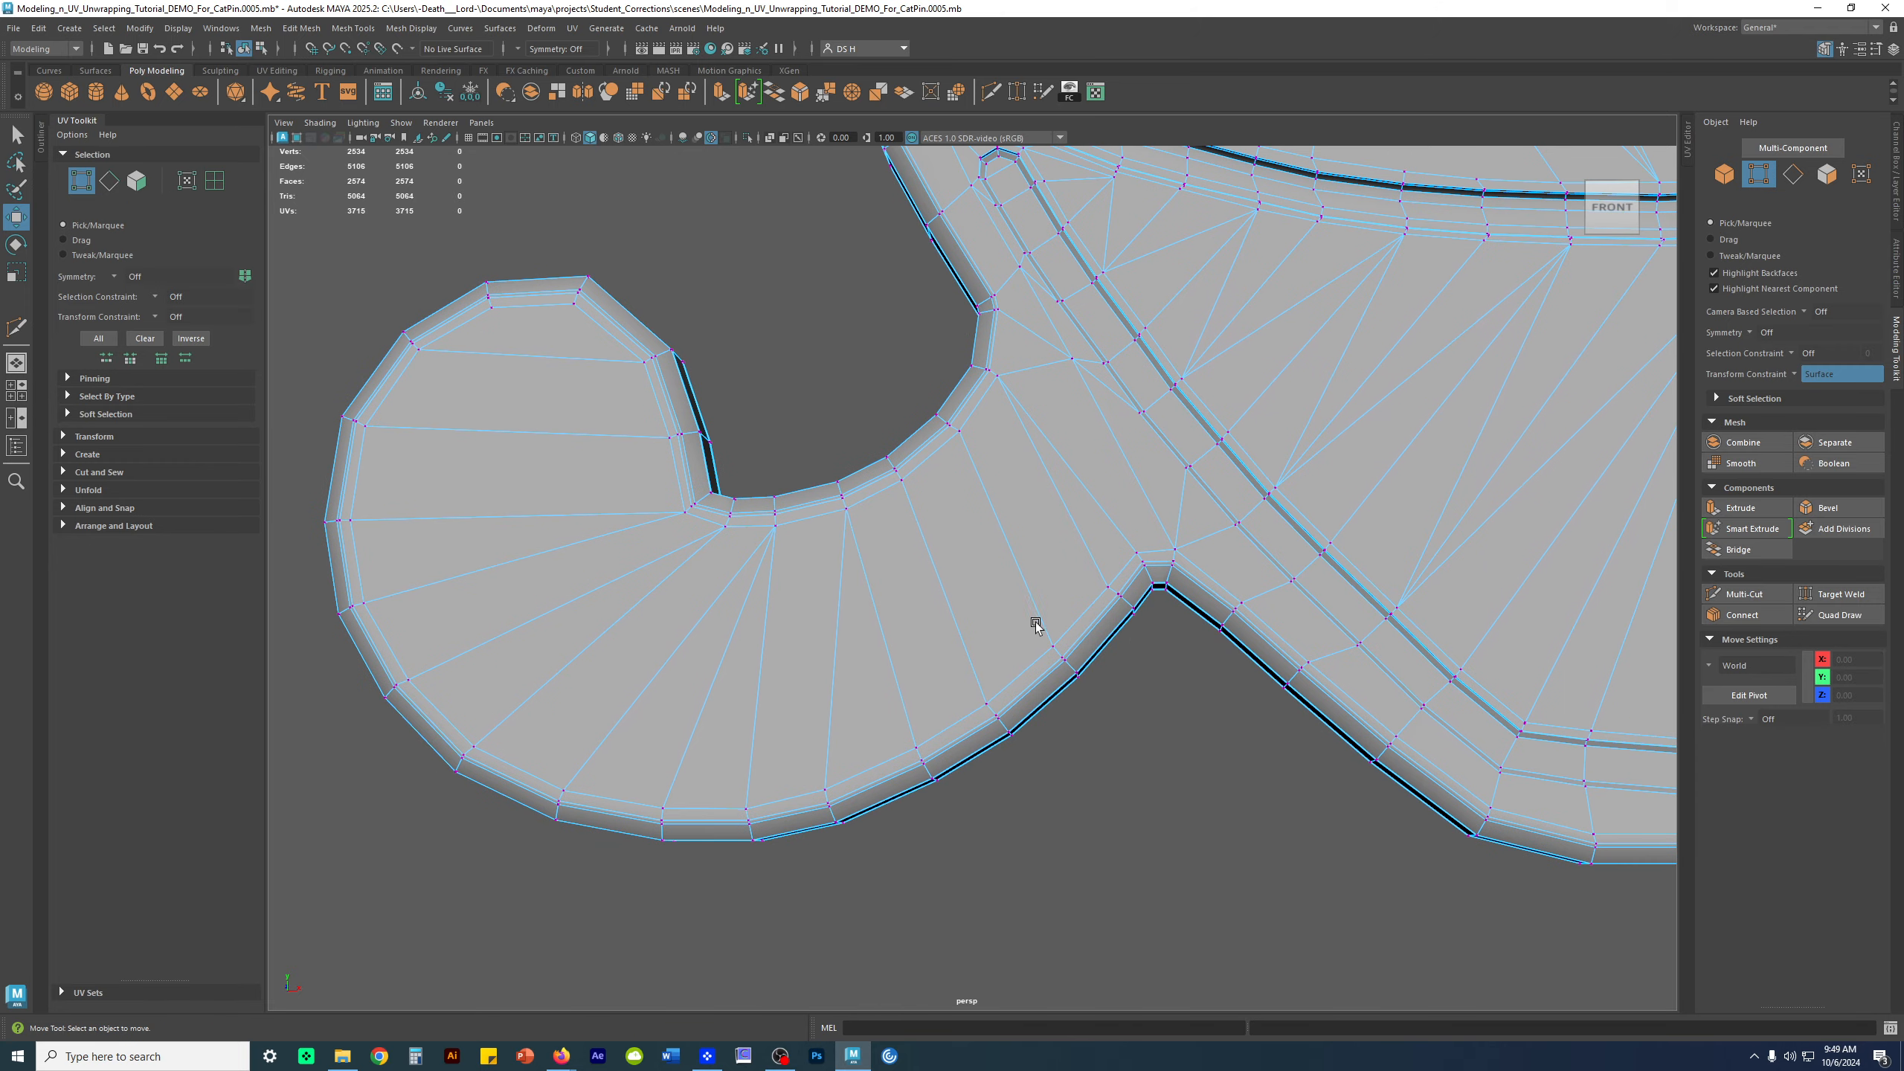
pyautogui.moveTo(1147, 766); pyautogui.dragTo(1201, 712, button='right')
pyautogui.click(1201, 712)
pyautogui.keyDown('alt'); pyautogui.moveTo(1108, 440); pyautogui.dragTo(1112, 664, button='middle'); pyautogui.keyUp('alt')
pyautogui.click(1110, 660)
pyautogui.keyDown('alt'); pyautogui.moveTo(875, 565); pyautogui.dragTo(1104, 622, button='right'); pyautogui.keyUp('alt')
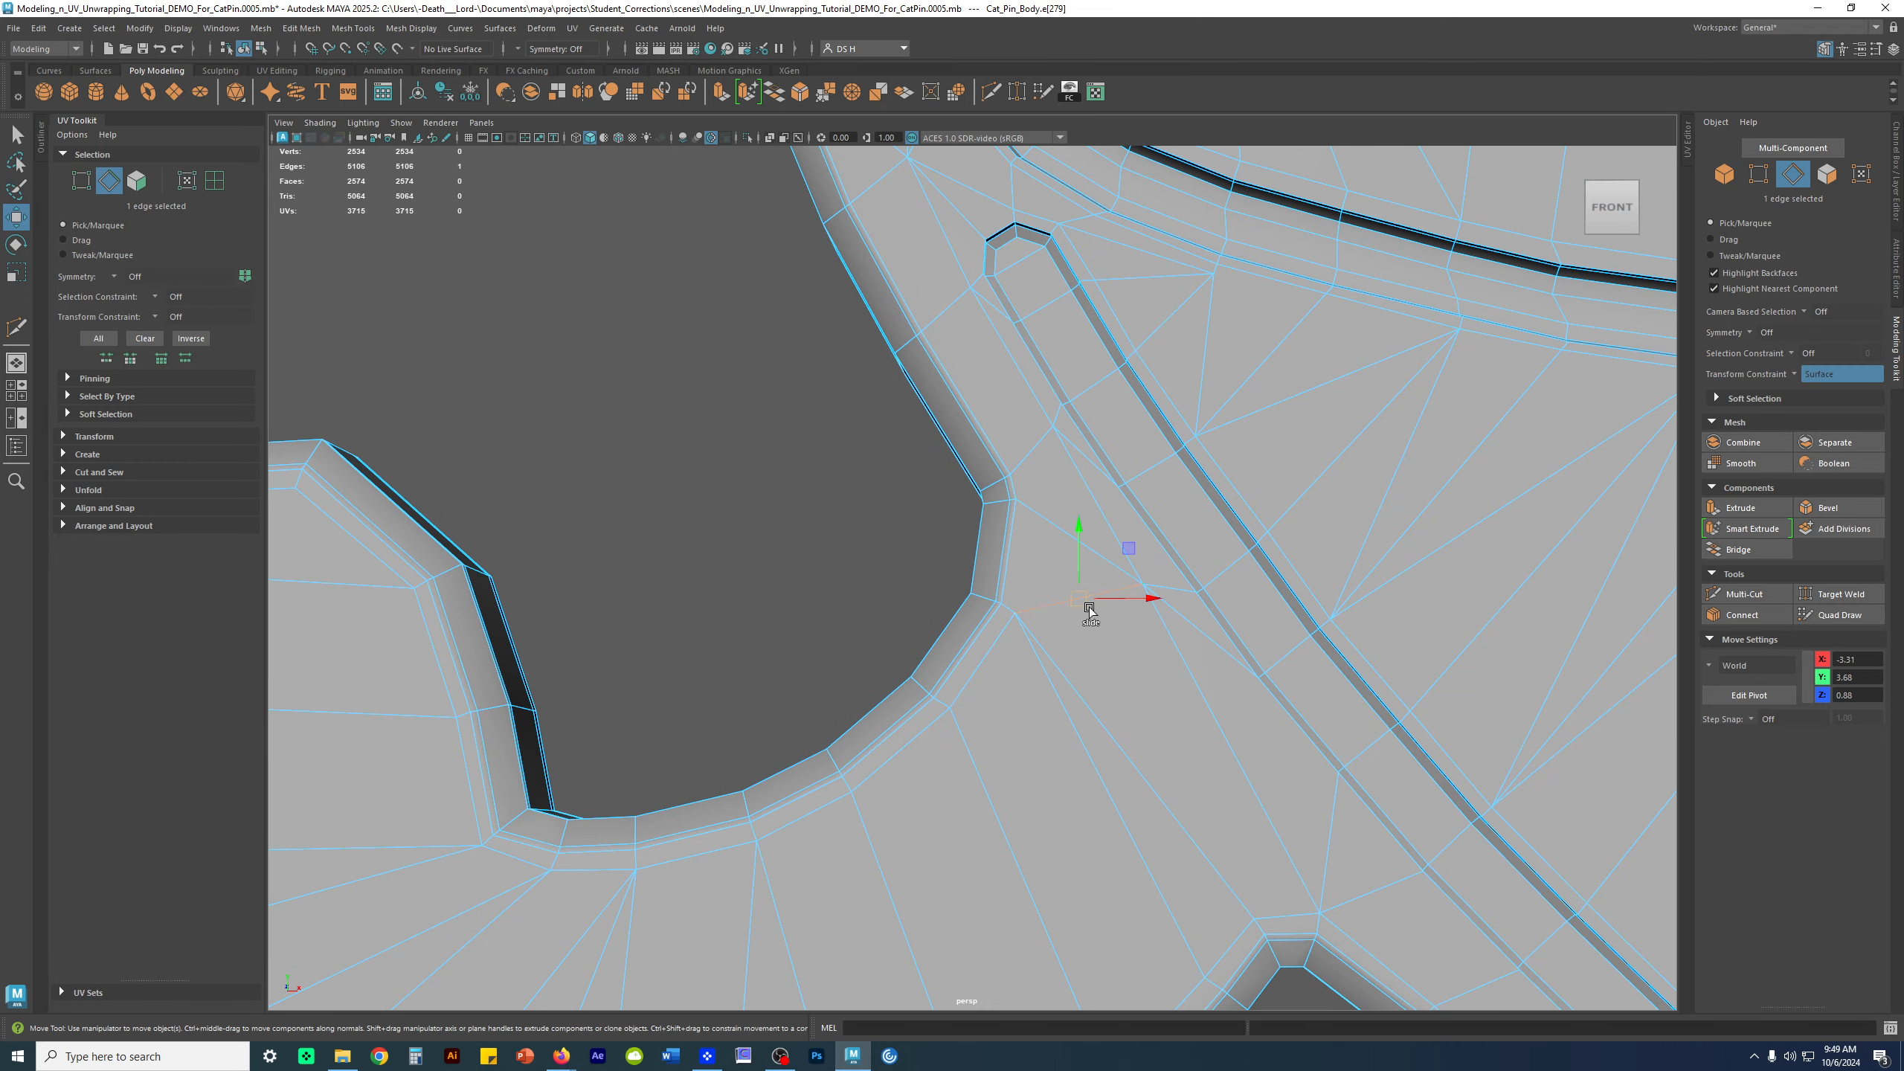
pyautogui.press('Delete')
pyautogui.click(1080, 557)
pyautogui.press('Delete')
# Delete the remaining unneeded edge beside the long slot groove, near the rim's upper corner
pyautogui.keyDown('alt'); pyautogui.moveTo(1349, 660); pyautogui.dragTo(1054, 612, button='right'); pyautogui.keyUp('alt')
pyautogui.moveTo(1064, 613)
pyautogui.keyDown('alt'); pyautogui.mouseDown()
pyautogui.moveTo(1296, 645)
pyautogui.moveTo(1412, 638)
pyautogui.moveTo(1289, 596)
pyautogui.moveTo(1092, 604)
pyautogui.moveTo(1059, 625)
pyautogui.mouseUp(); pyautogui.keyUp('alt')
pyautogui.keyDown('alt'); pyautogui.moveTo(1059, 625); pyautogui.dragTo(1118, 489, button='right'); pyautogui.keyUp('alt')
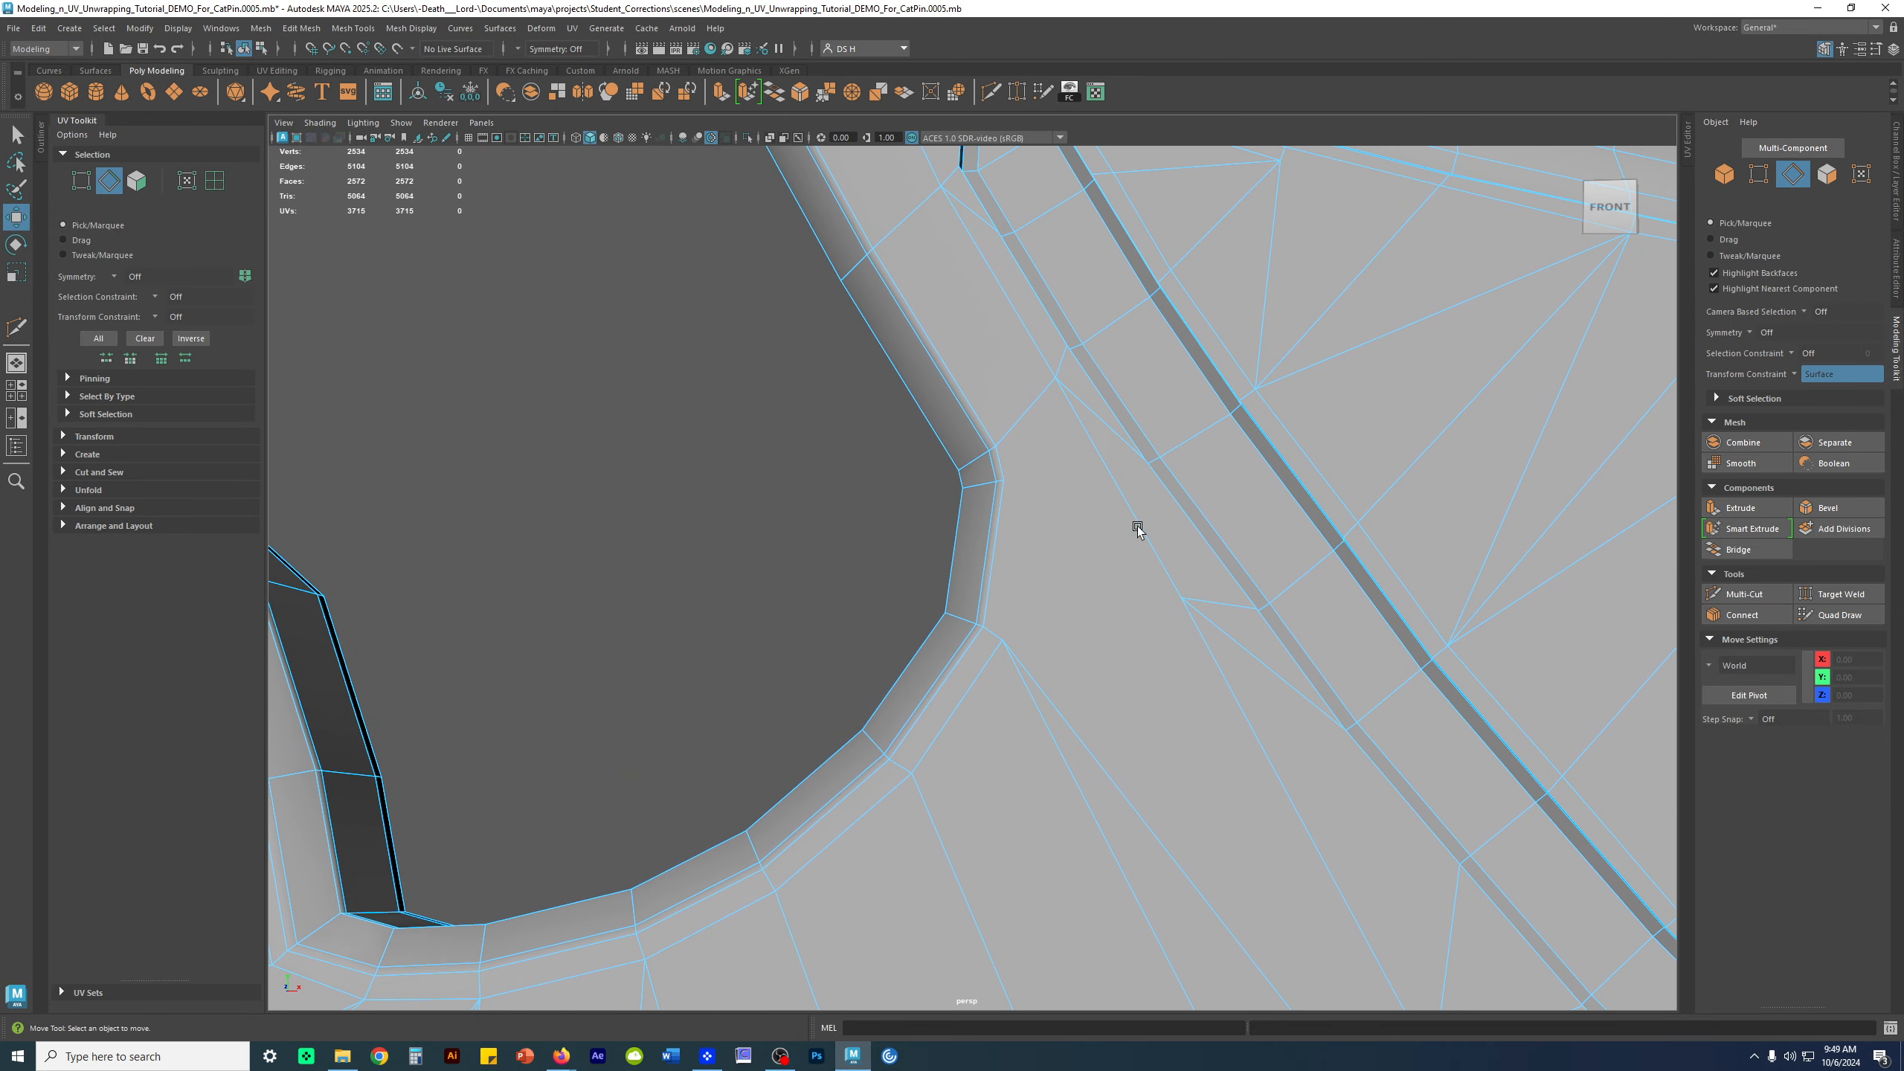
pyautogui.click(1086, 406)
pyautogui.press('Delete')
# Cut a new edge with Multi-Cut from the inner curve's rim corner across to the slot groove and check the smoothed preview
pyautogui.keyDown('shift'); pyautogui.rightClick(999, 351); pyautogui.keyUp('shift')
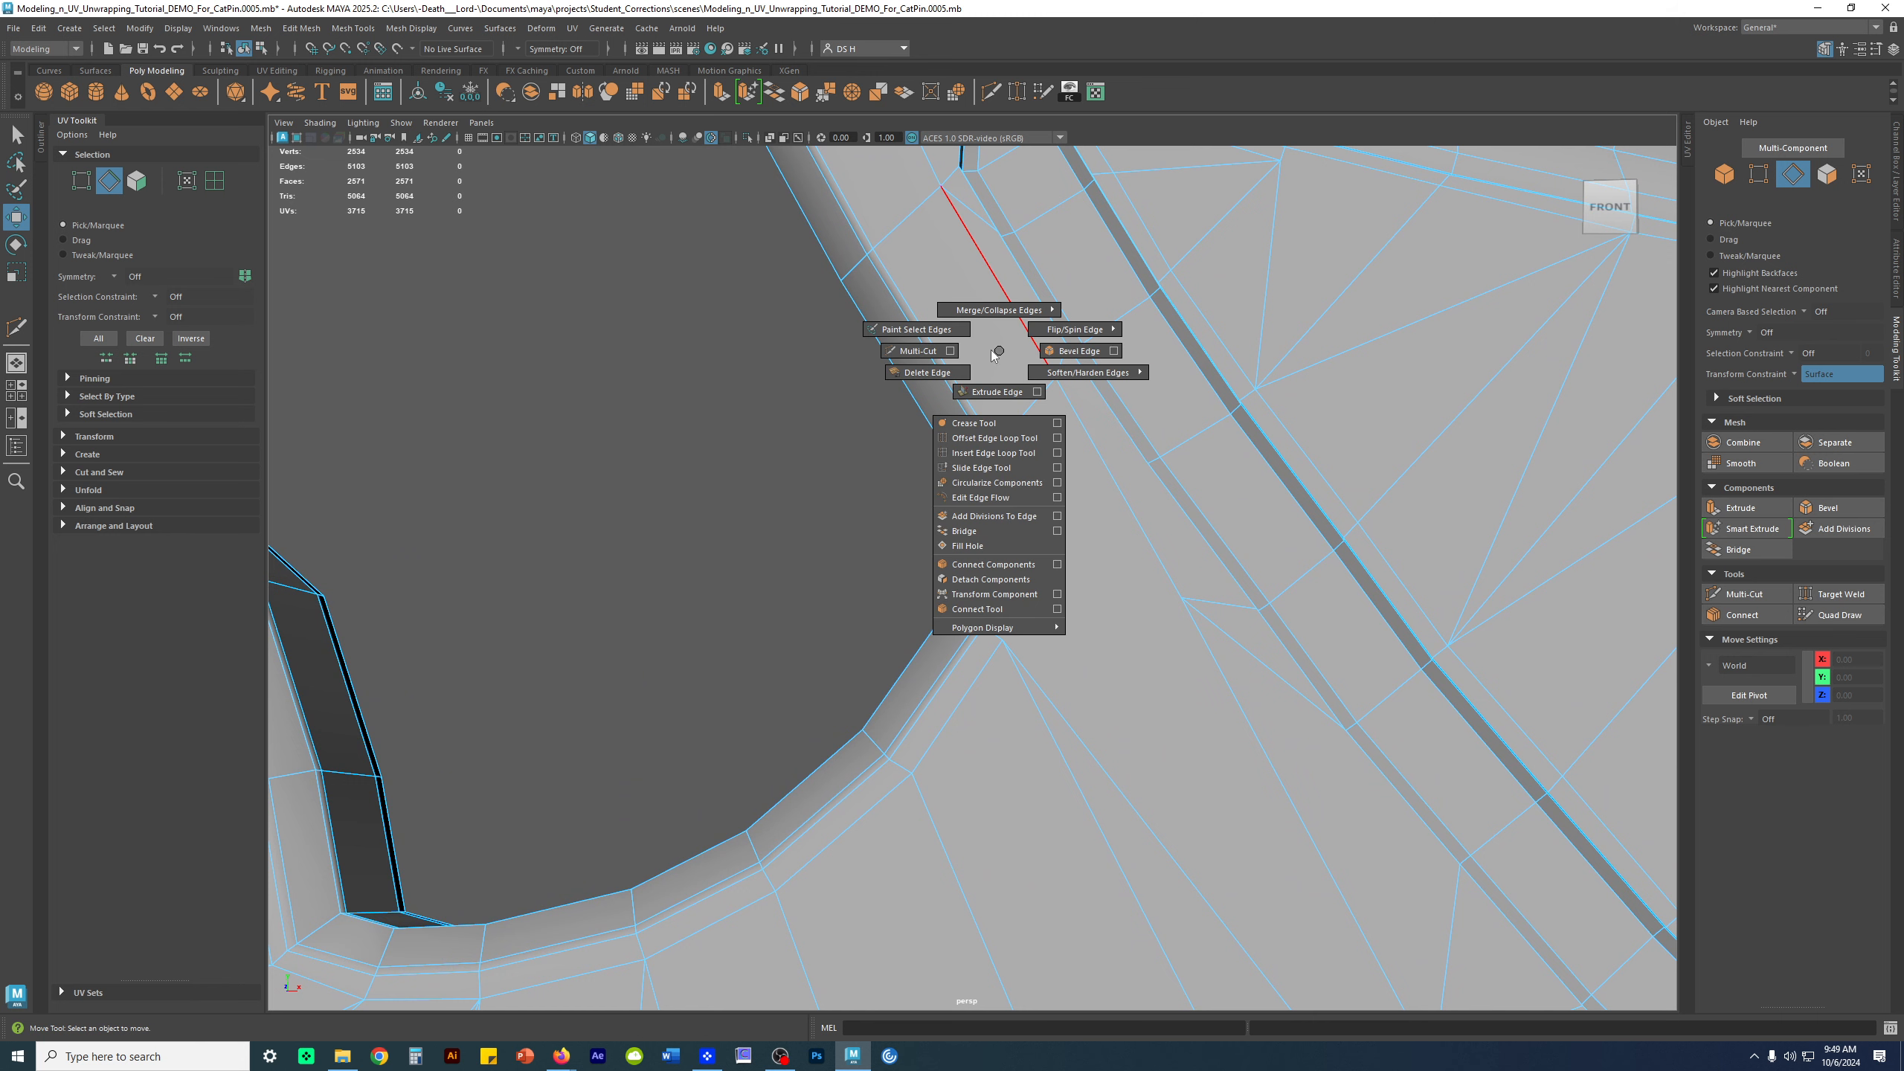
pyautogui.click(918, 351)
pyautogui.click(1004, 479)
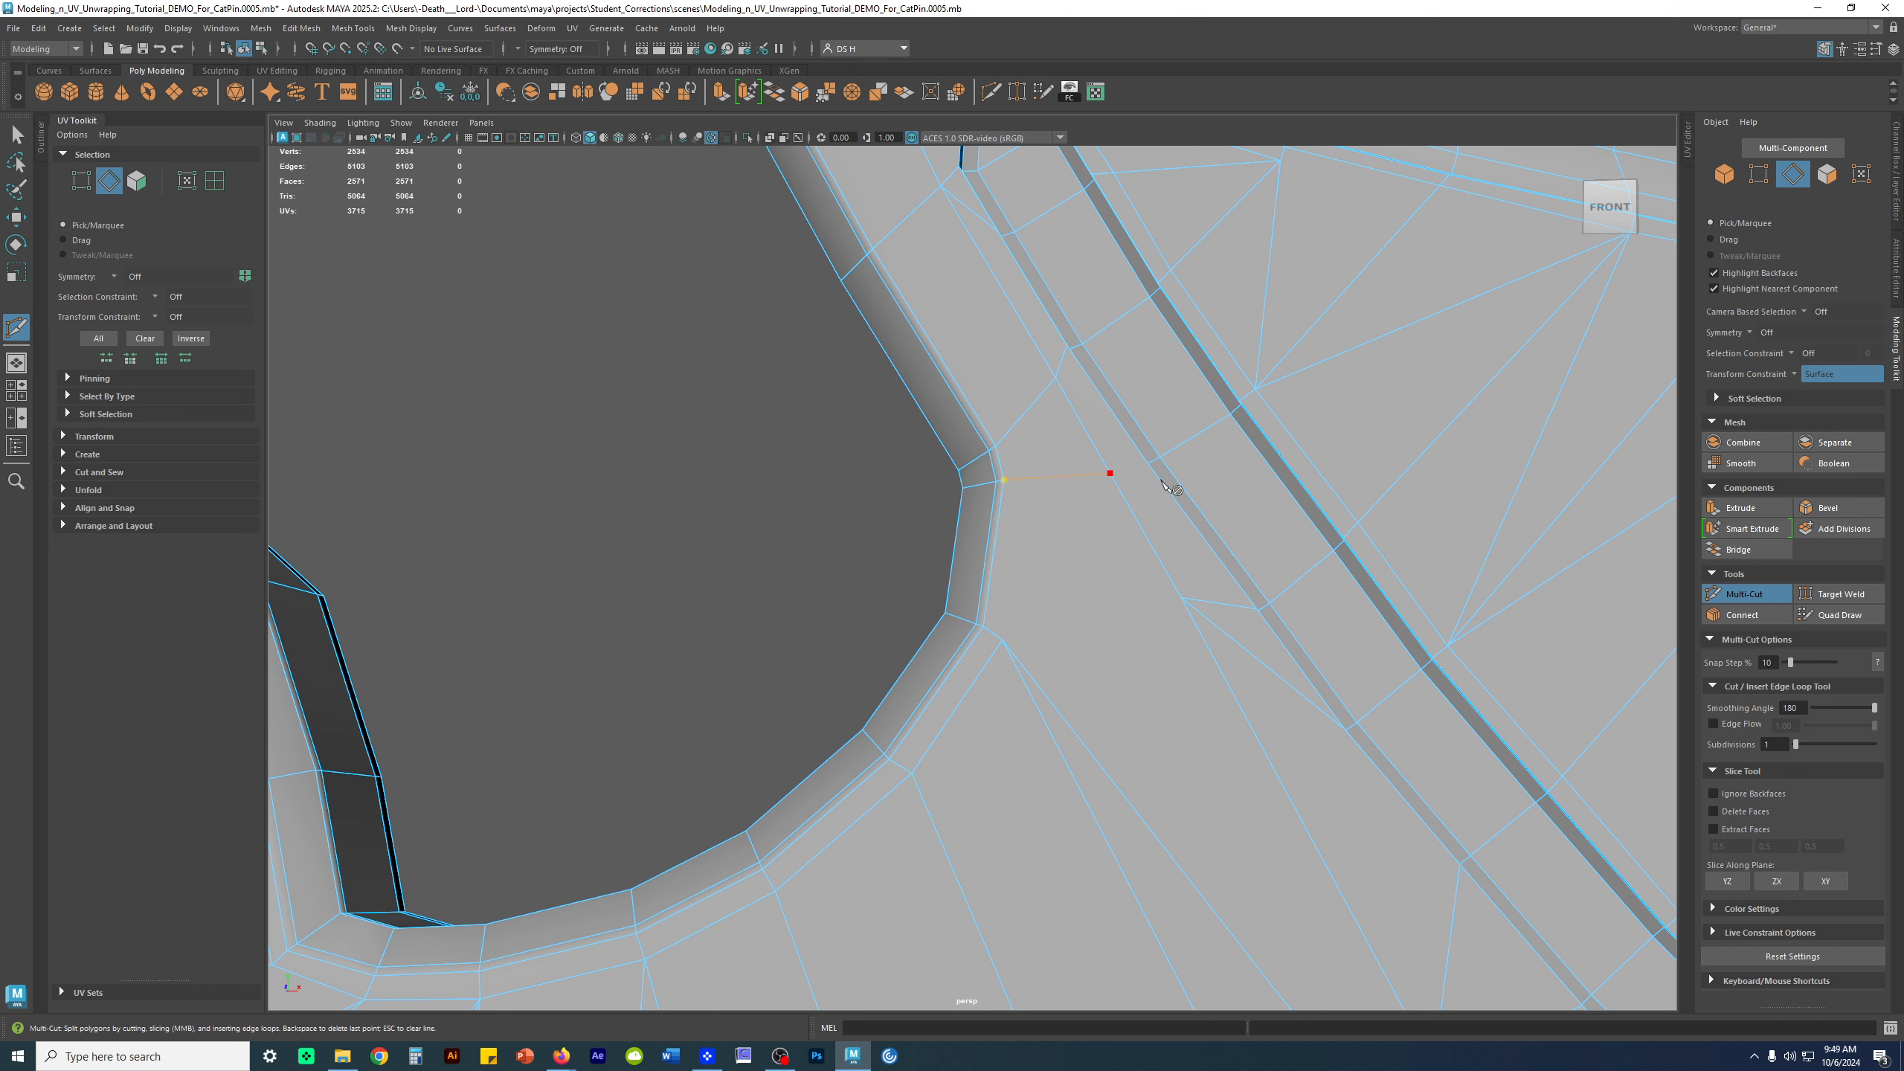
pyautogui.press('w')
pyautogui.keyDown('alt'); pyautogui.moveTo(1027, 470); pyautogui.dragTo(1085, 522); pyautogui.keyUp('alt')
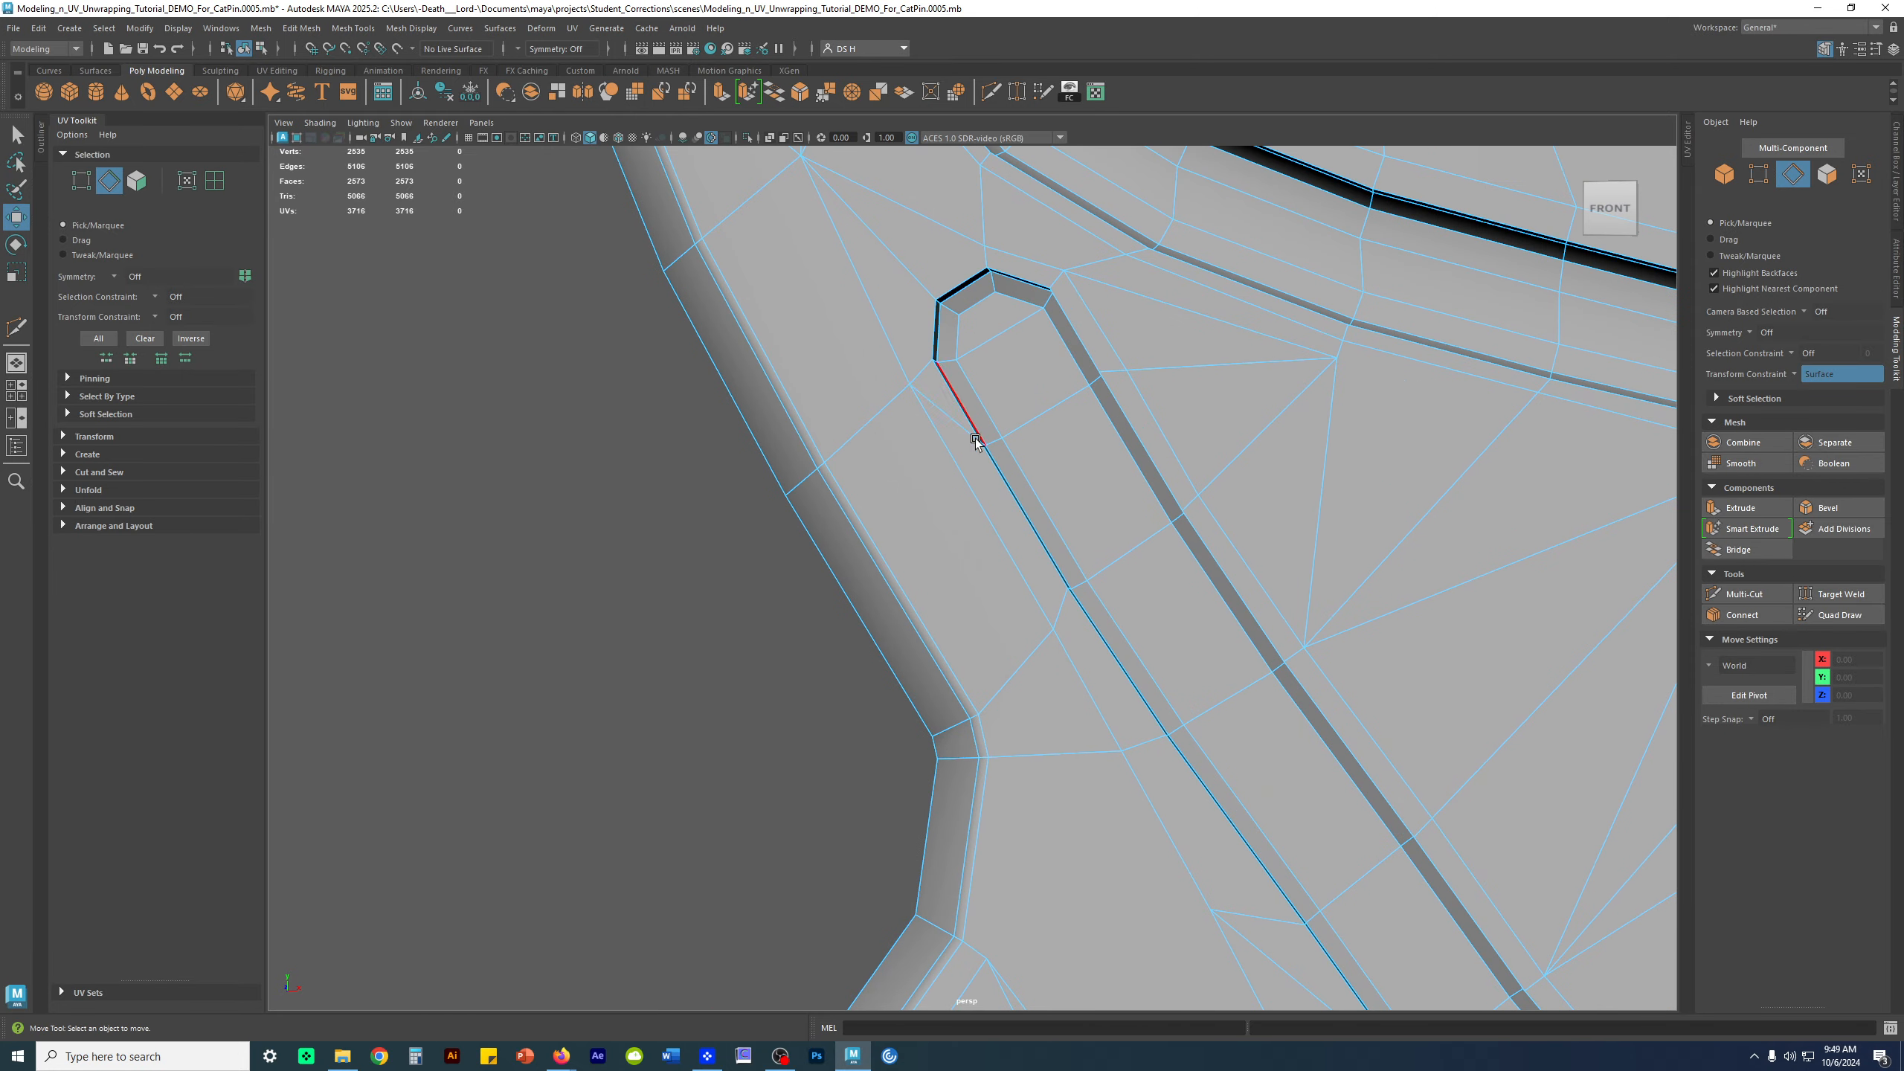
pyautogui.keyDown('alt'); pyautogui.moveTo(983, 451); pyautogui.dragTo(937, 481); pyautogui.keyUp('alt')
pyautogui.press('3')
pyautogui.press('1')
pyautogui.keyDown('alt'); pyautogui.moveTo(1117, 503); pyautogui.dragTo(1116, 218, button='middle'); pyautogui.keyUp('alt')
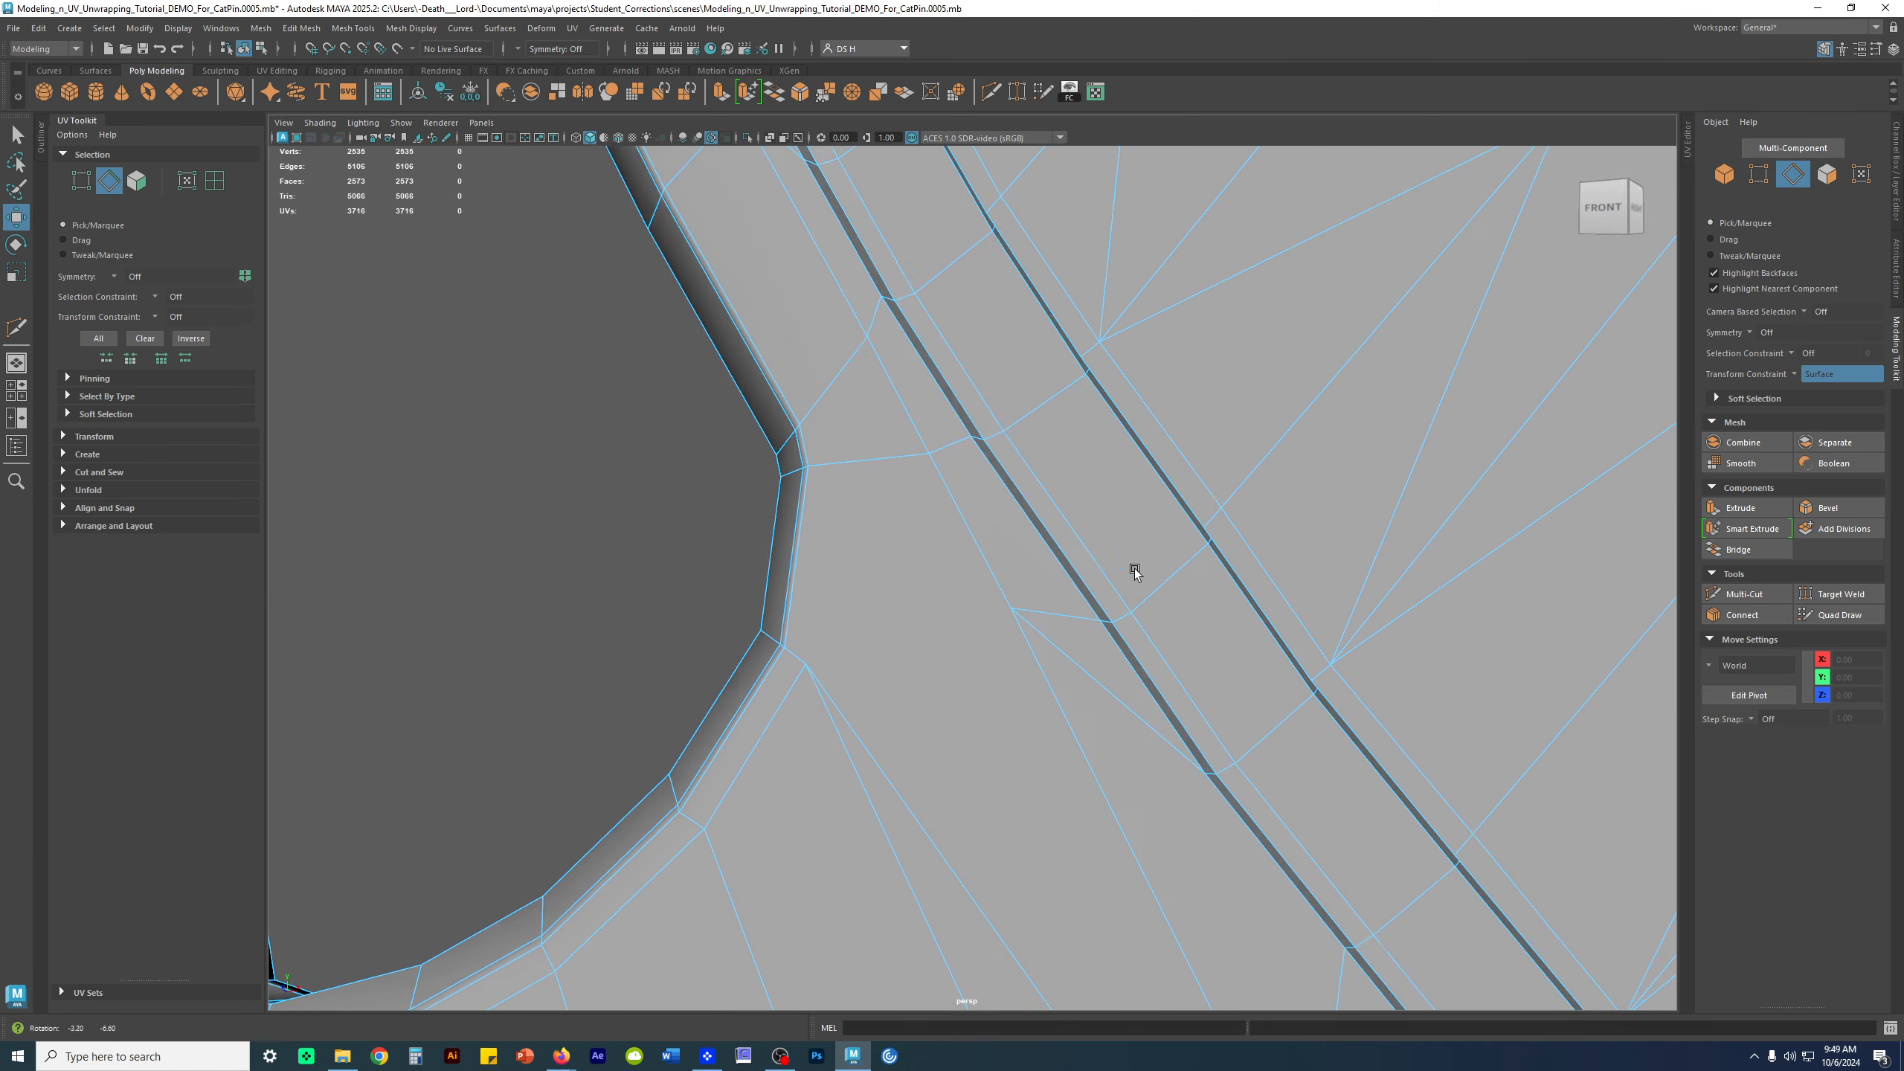
# Reposition the vertices along the outer side of the long slot groove to follow its edge
pyautogui.keyDown('alt'); pyautogui.moveTo(1135, 570); pyautogui.dragTo(1145, 558); pyautogui.keyUp('alt')
pyautogui.keyDown('alt'); pyautogui.moveTo(1145, 558); pyautogui.dragTo(1106, 369, button='middle'); pyautogui.keyUp('alt')
pyautogui.moveTo(1060, 371); pyautogui.dragTo(1012, 372, button='right')
pyautogui.click(1043, 336)
pyautogui.moveTo(1049, 345); pyautogui.dragTo(1059, 468)
pyautogui.click(1079, 454)
pyautogui.click(1007, 346)
pyautogui.moveTo(1007, 346); pyautogui.dragTo(995, 320)
# Adjust the supporting vertex beside the slot groove's rounded upper end
pyautogui.keyDown('alt'); pyautogui.moveTo(1009, 319); pyautogui.dragTo(1093, 452, button='middle'); pyautogui.keyUp('alt')
pyautogui.click(1008, 364)
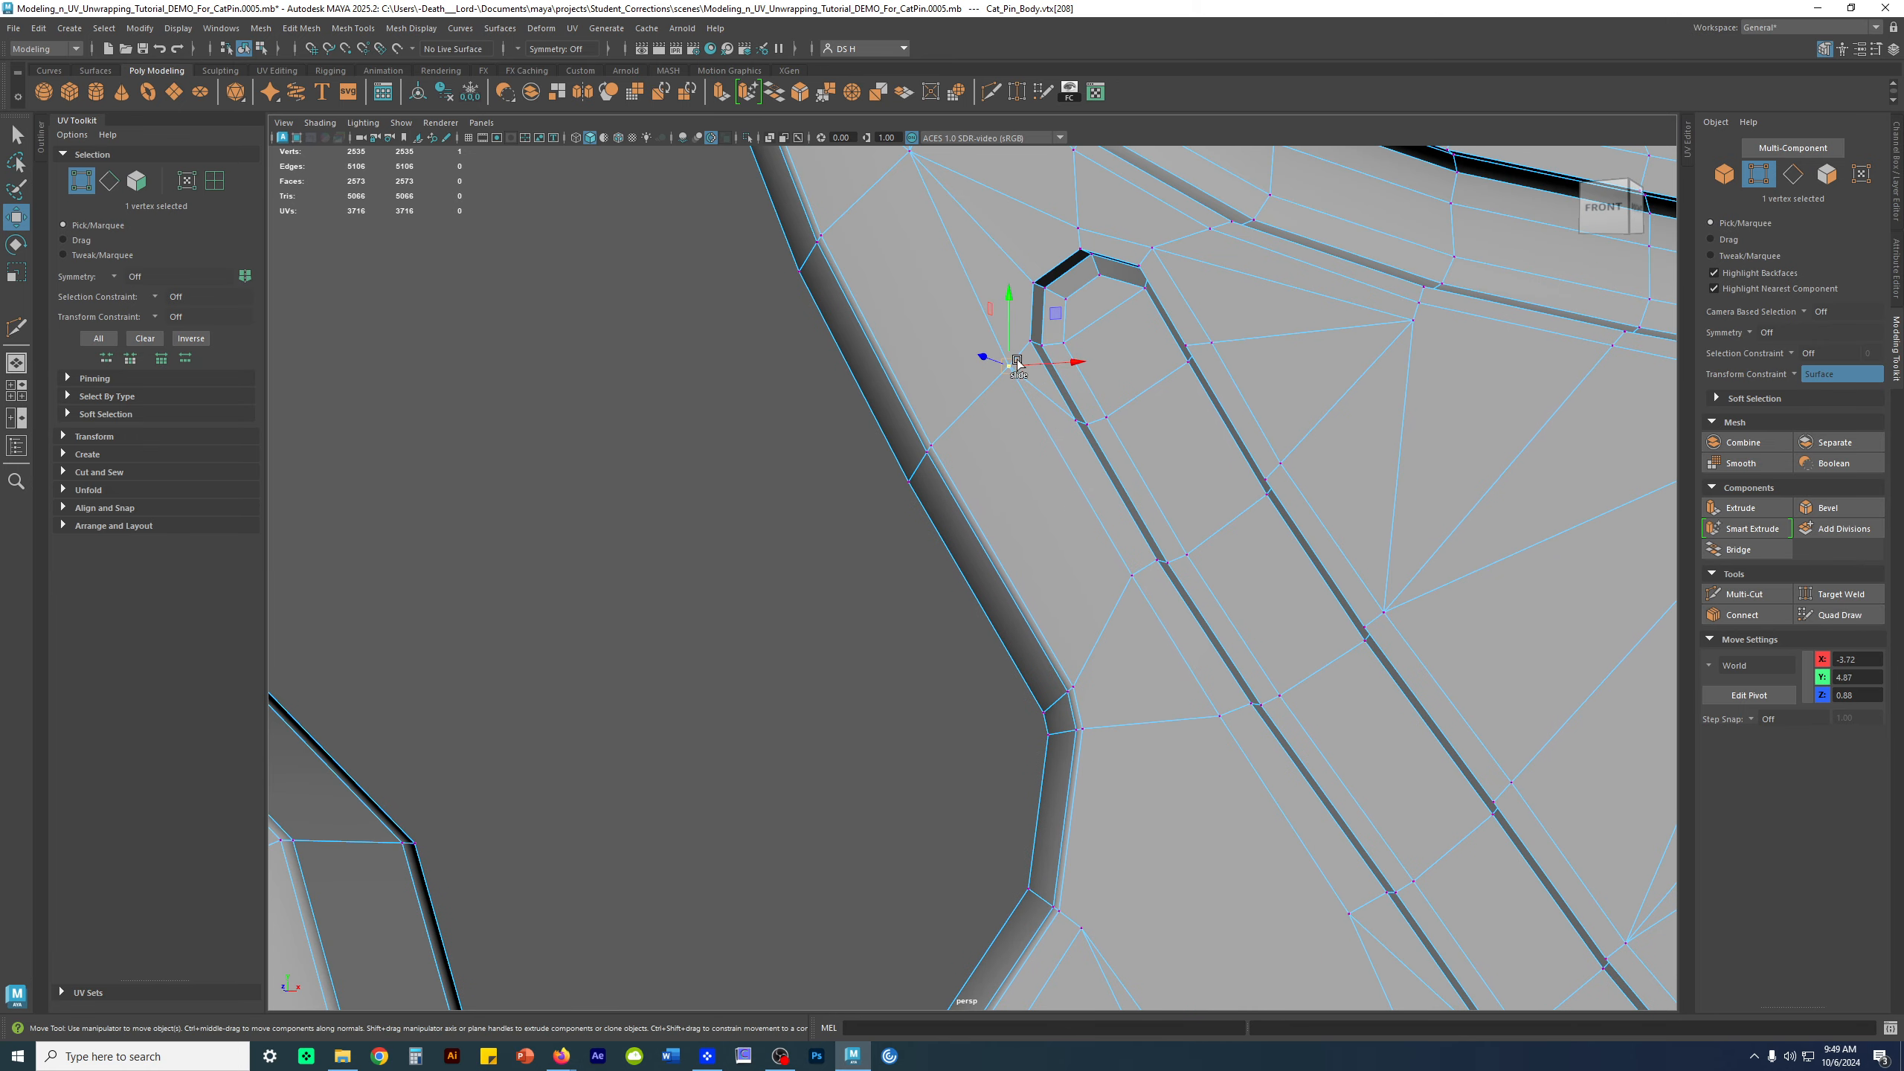
pyautogui.keyDown('alt'); pyautogui.moveTo(1012, 361); pyautogui.dragTo(1086, 463, button='middle'); pyautogui.keyUp('alt')
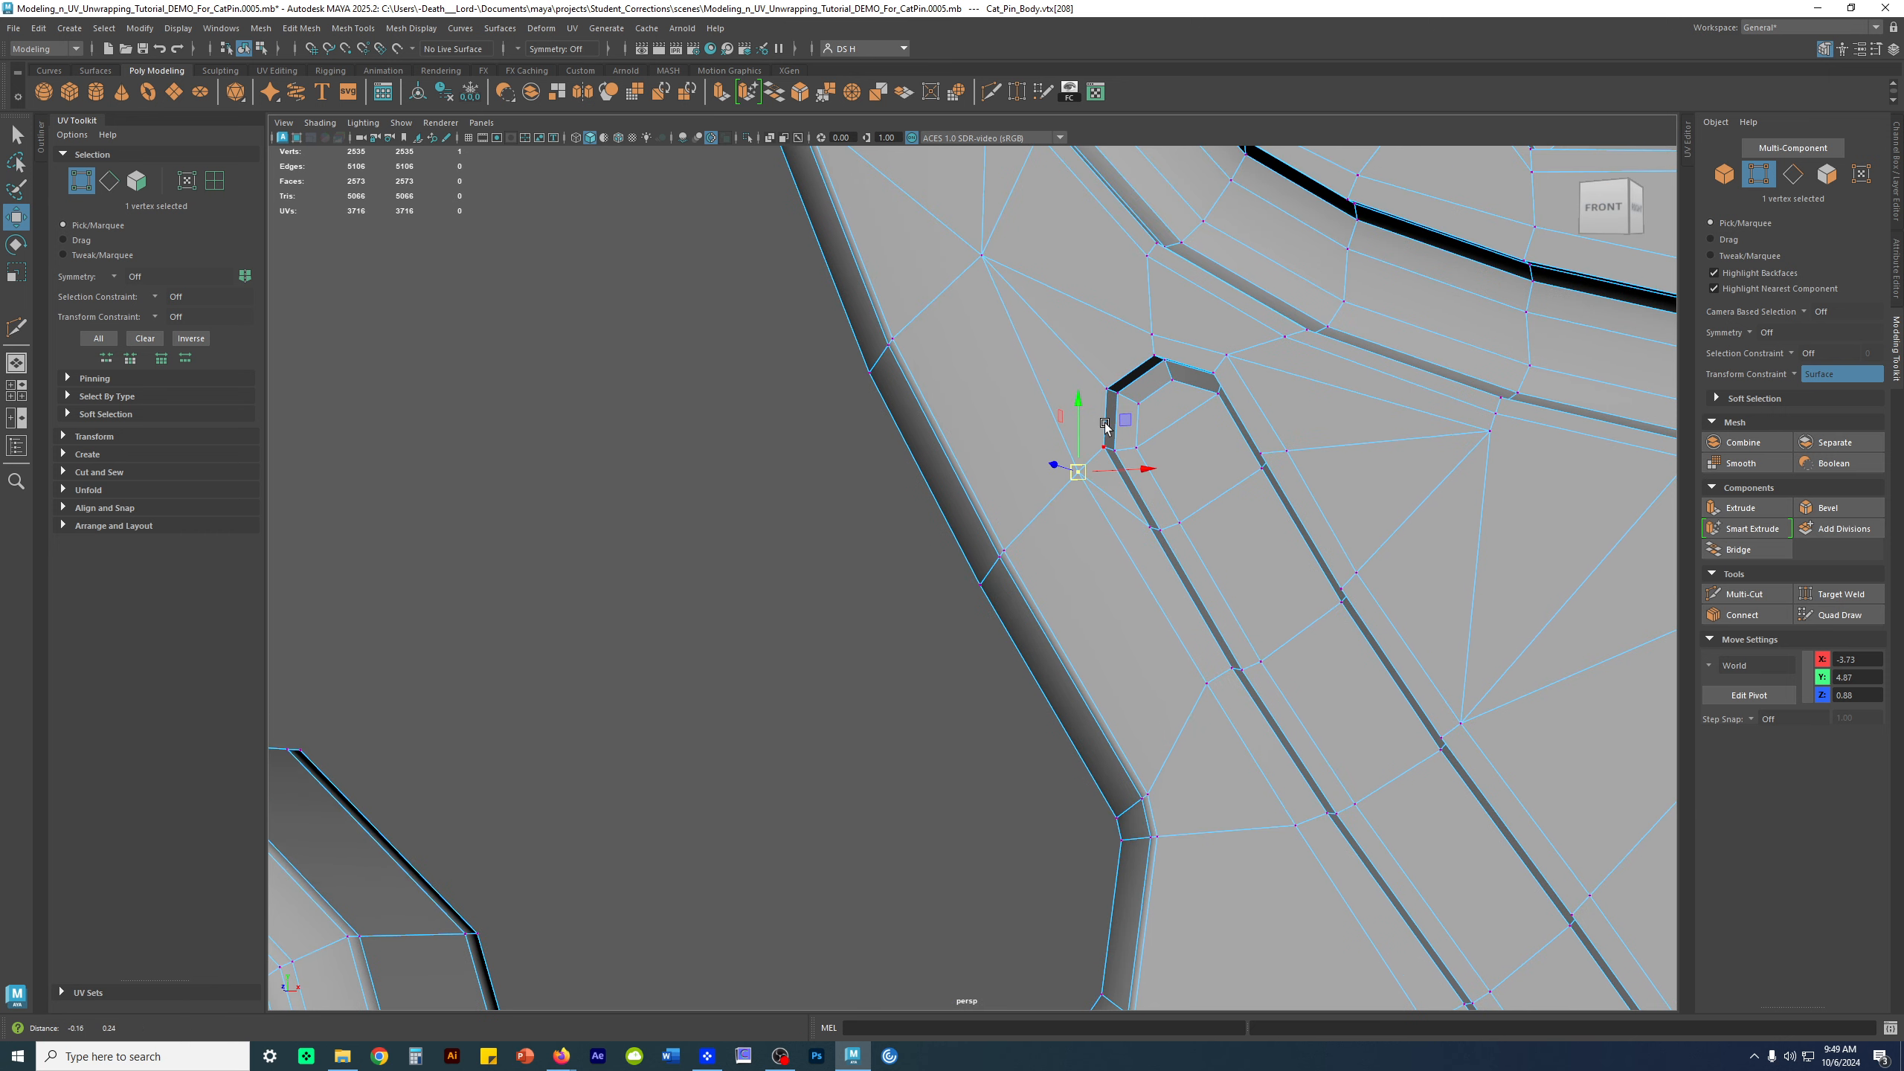
pyautogui.moveTo(1080, 472); pyautogui.dragTo(1168, 510)
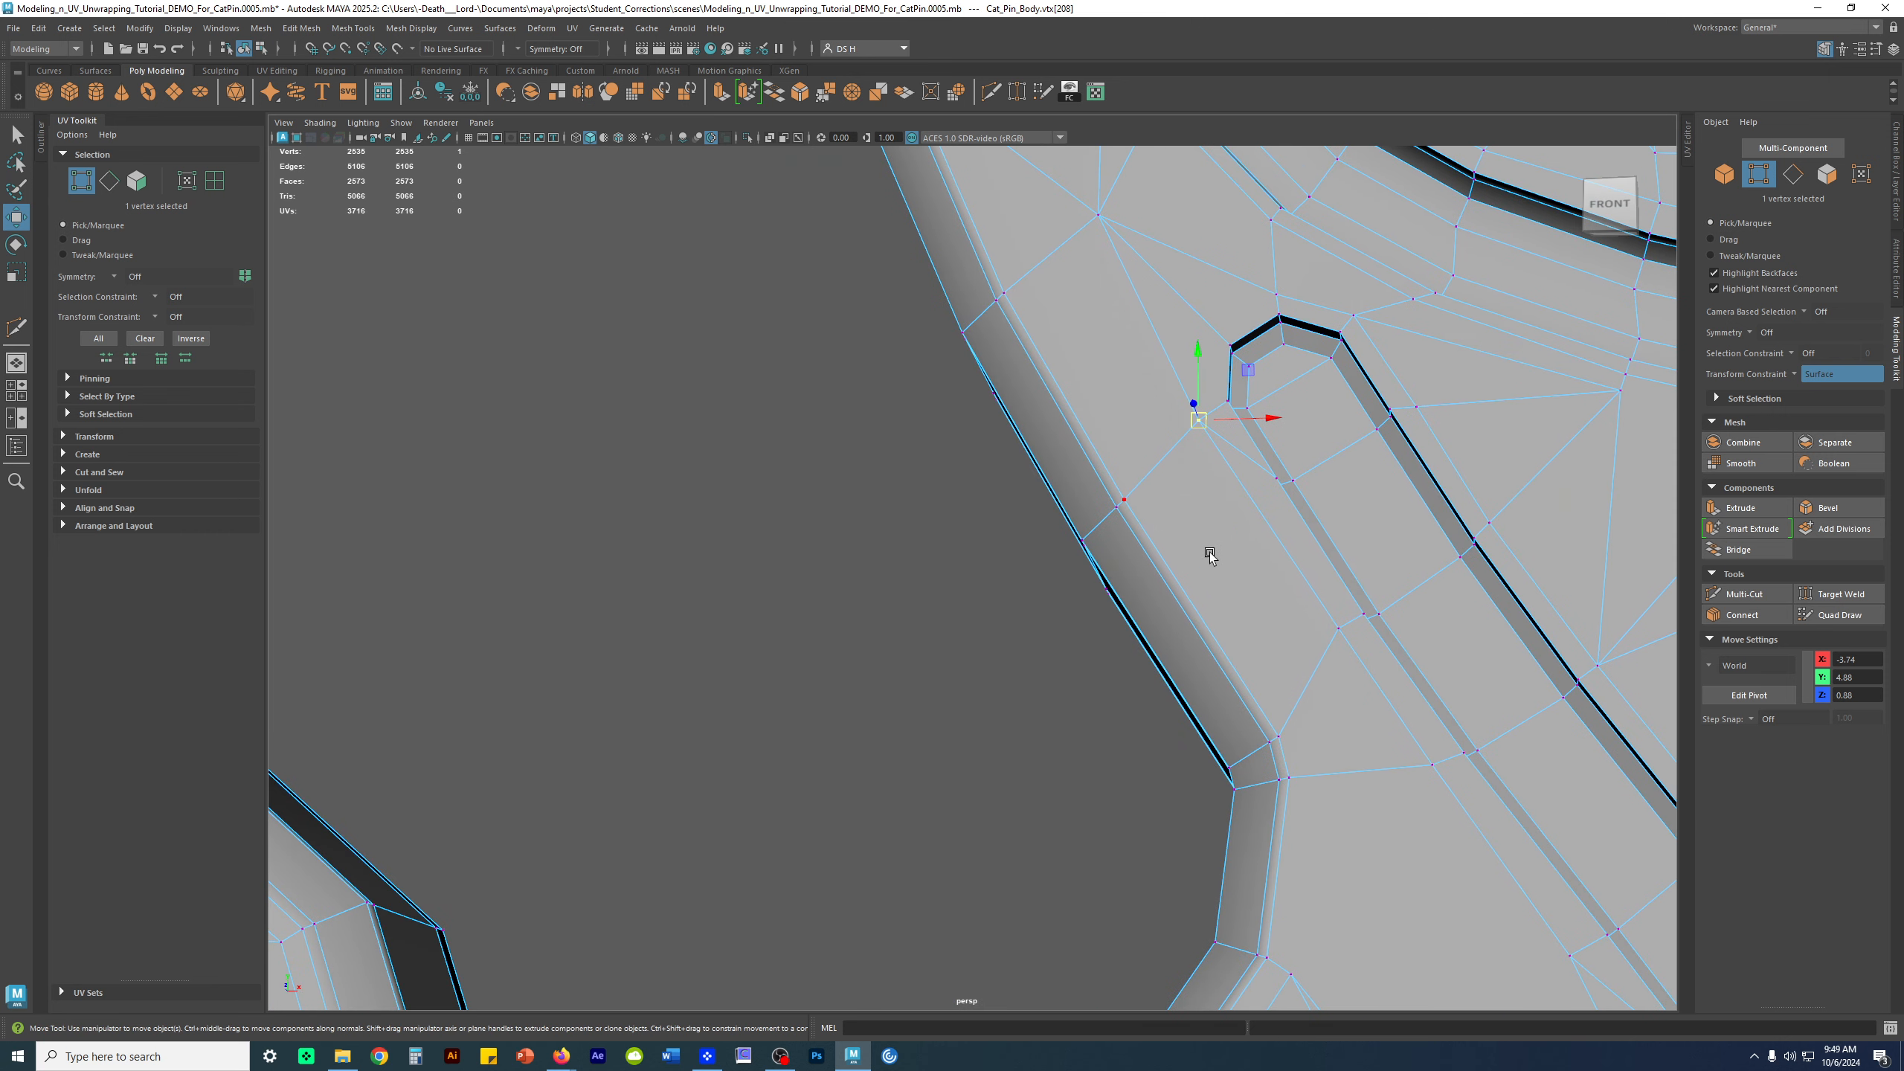
pyautogui.keyDown('alt'); pyautogui.moveTo(1294, 482); pyautogui.dragTo(1143, 595); pyautogui.keyUp('alt')
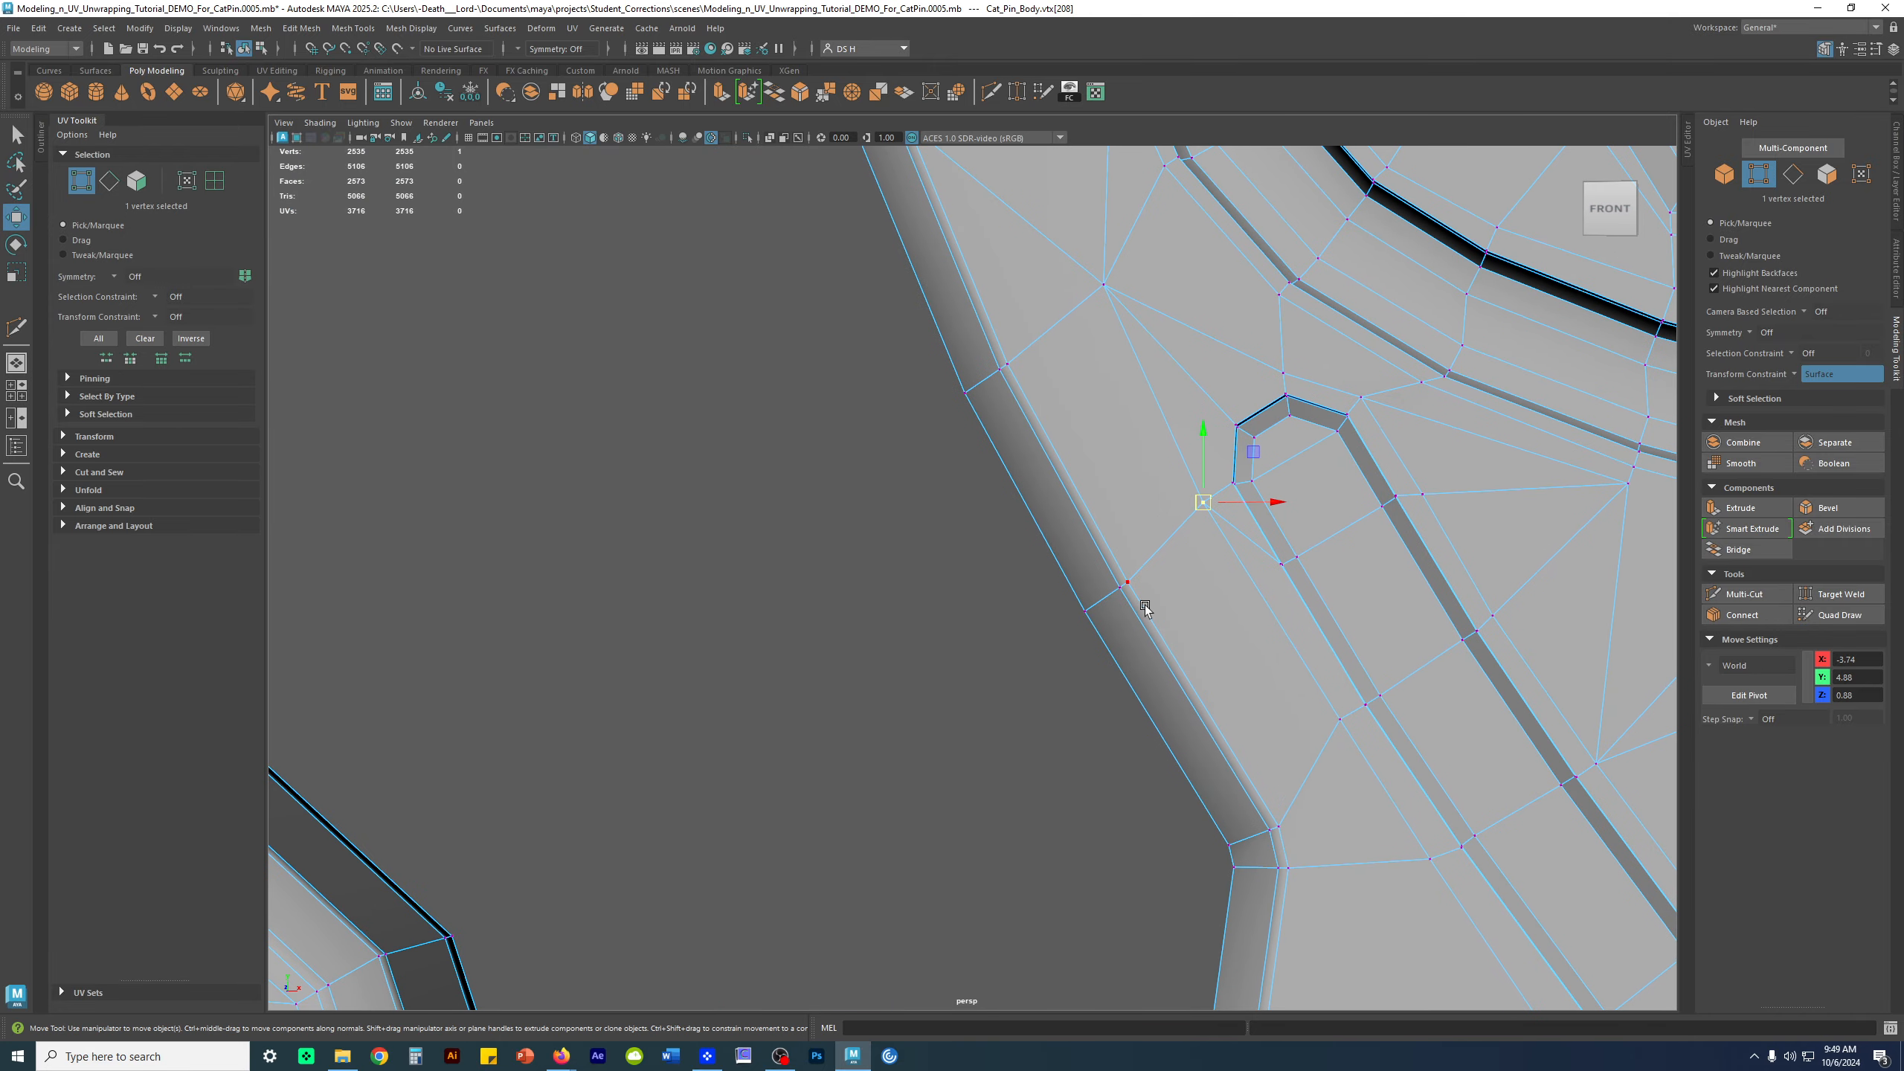
pyautogui.keyDown('alt'); pyautogui.moveTo(1372, 566); pyautogui.dragTo(1132, 604); pyautogui.keyUp('alt')
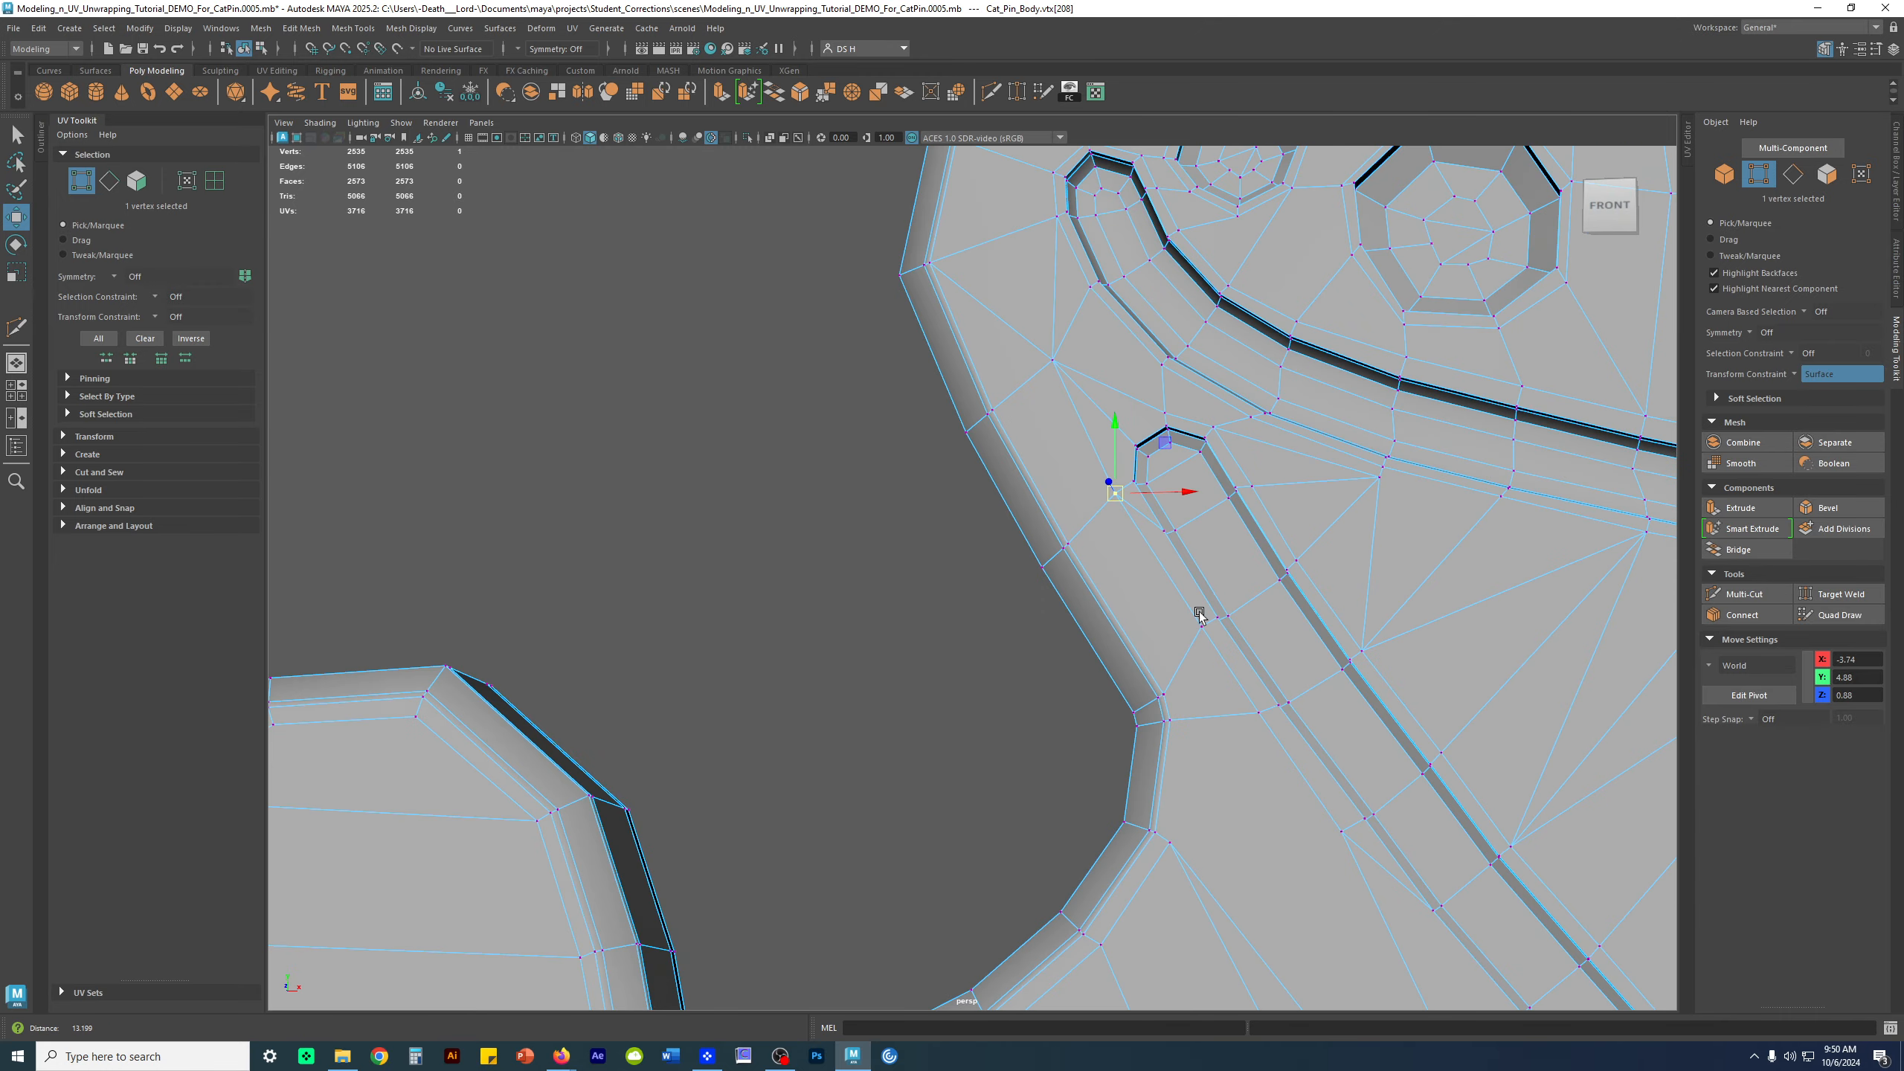
# Save the scene as an incremented version, Modeling_n_UV_Unwrapping_Tutorial_DEMO_For_CatPin.0006.mb
pyautogui.keyDown('alt'); pyautogui.moveTo(1199, 617); pyautogui.dragTo(998, 681, button='right'); pyautogui.keyUp('alt')
pyautogui.click(999, 681)
pyautogui.keyDown('alt'); pyautogui.moveTo(1327, 574); pyautogui.dragTo(1253, 596, button='right'); pyautogui.keyUp('alt')
pyautogui.keyDown('alt'); pyautogui.moveTo(1165, 750); pyautogui.dragTo(1049, 367, button='middle'); pyautogui.keyUp('alt')
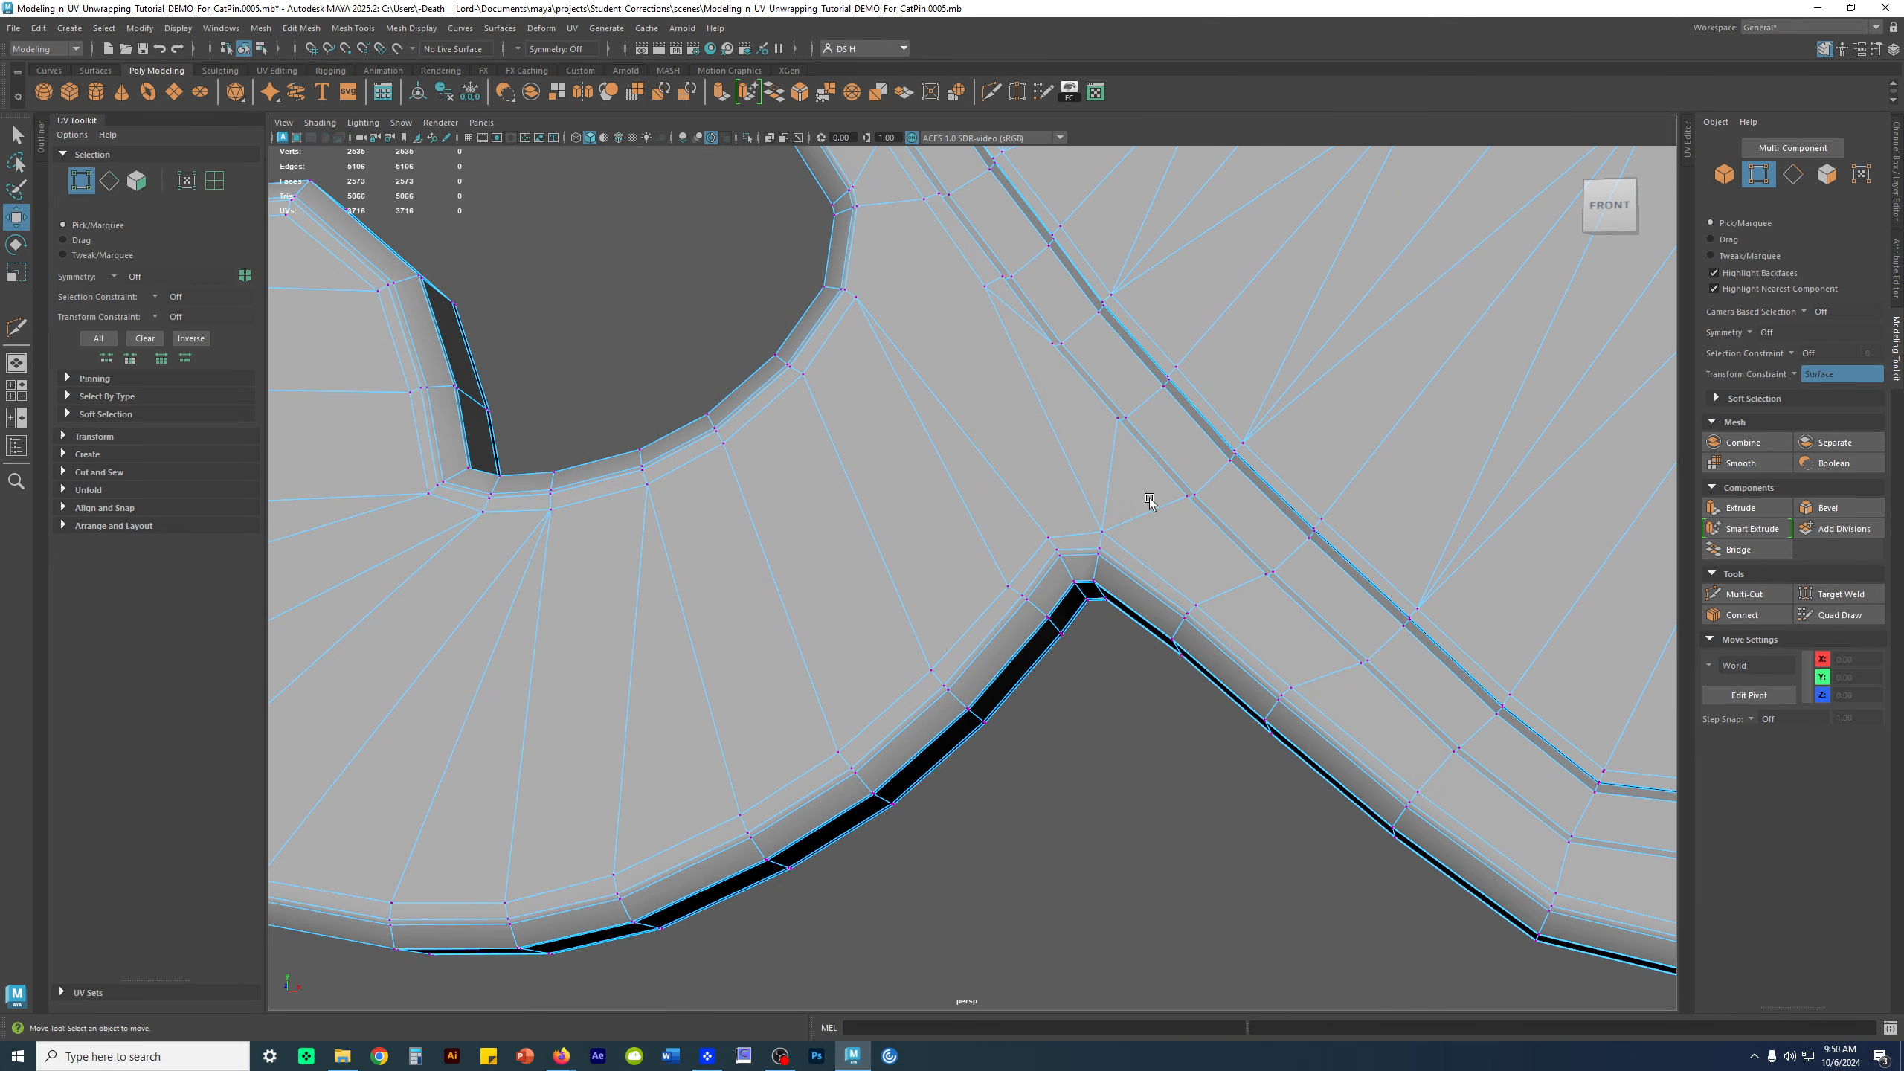
pyautogui.keyDown('alt'); pyautogui.moveTo(1174, 531); pyautogui.dragTo(1220, 642); pyautogui.keyUp('alt')
pyautogui.keyDown('alt'); pyautogui.moveTo(1220, 642); pyautogui.dragTo(1488, 818, button='middle'); pyautogui.keyUp('alt')
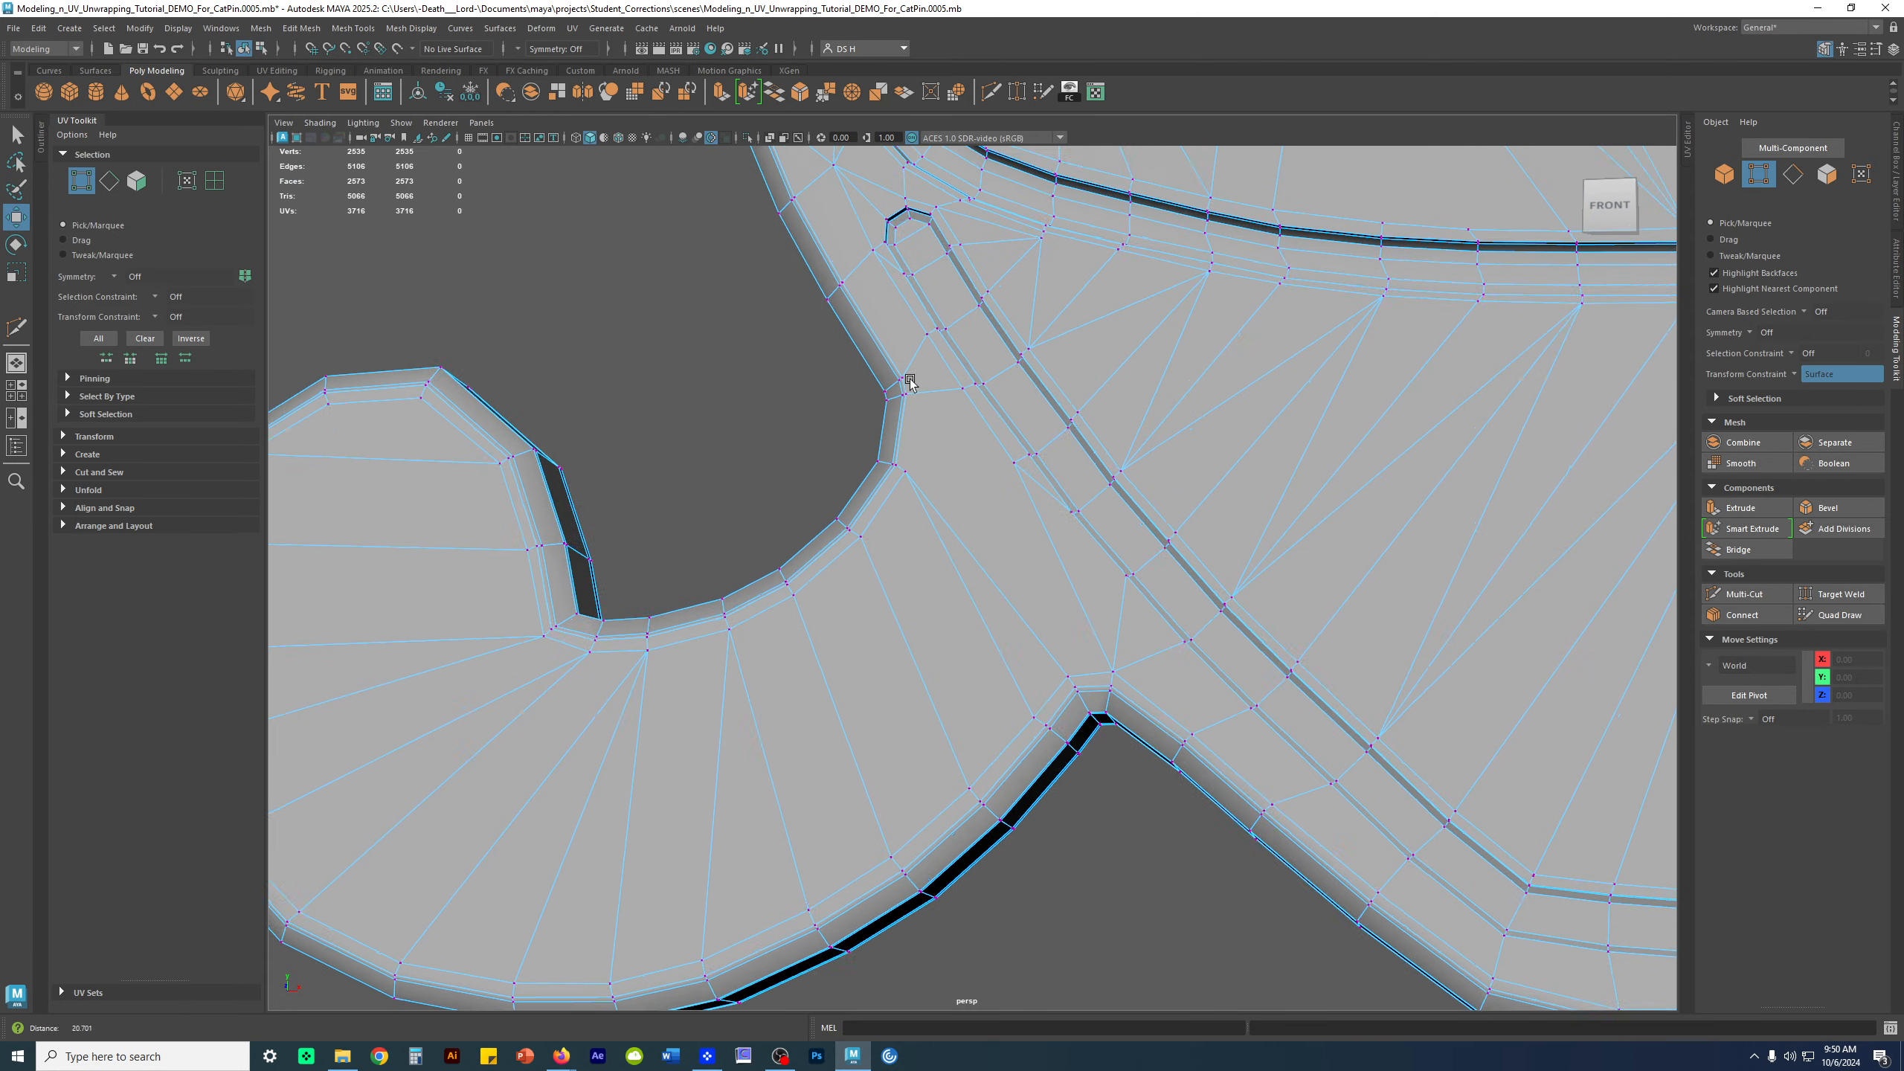
pyautogui.keyDown('alt'); pyautogui.moveTo(910, 383); pyautogui.dragTo(1072, 375, button='right'); pyautogui.keyUp('alt')
pyautogui.keyDown('alt'); pyautogui.moveTo(871, 344); pyautogui.dragTo(1079, 527, button='middle'); pyautogui.keyUp('alt')
pyautogui.keyDown('shift'); pyautogui.moveTo(1008, 425); pyautogui.dragTo(810, 440, button='right'); pyautogui.keyUp('shift')
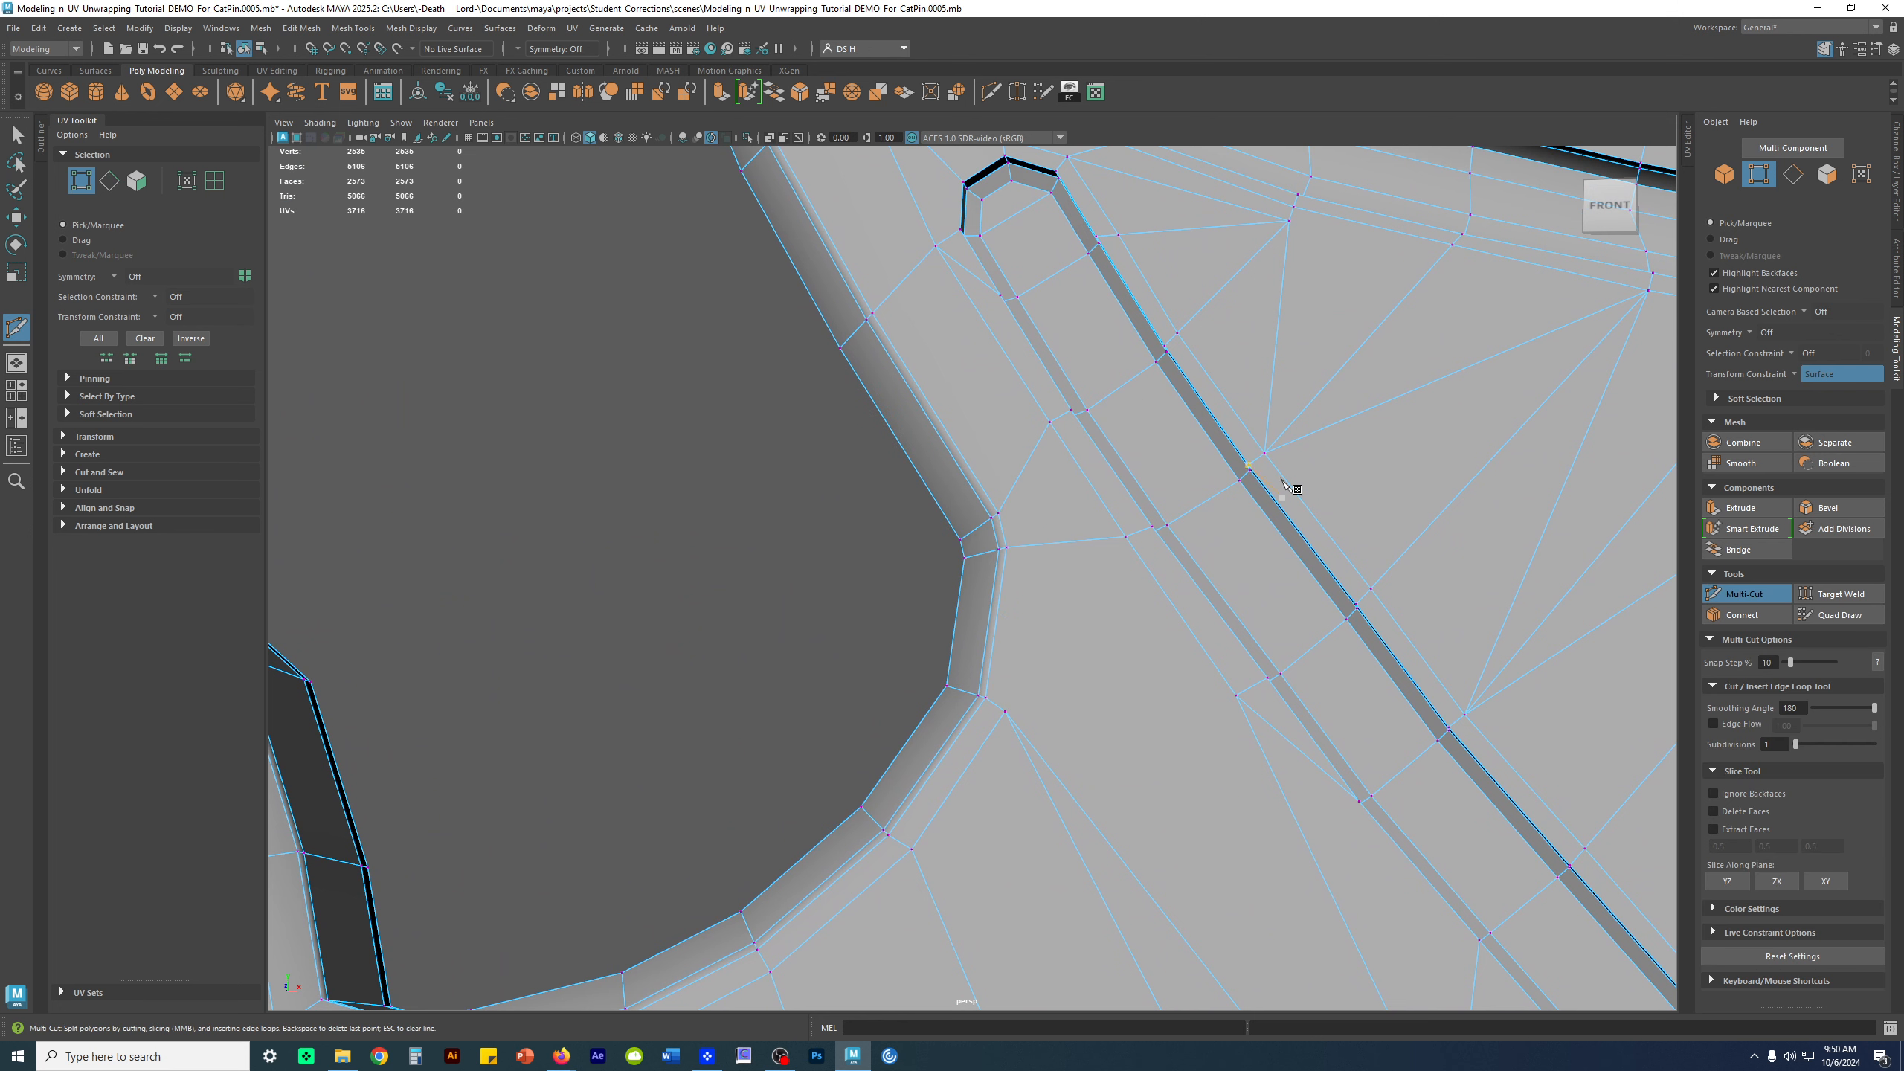
pyautogui.press('w')
pyautogui.hotkey('ctrl', 'alt', 's')
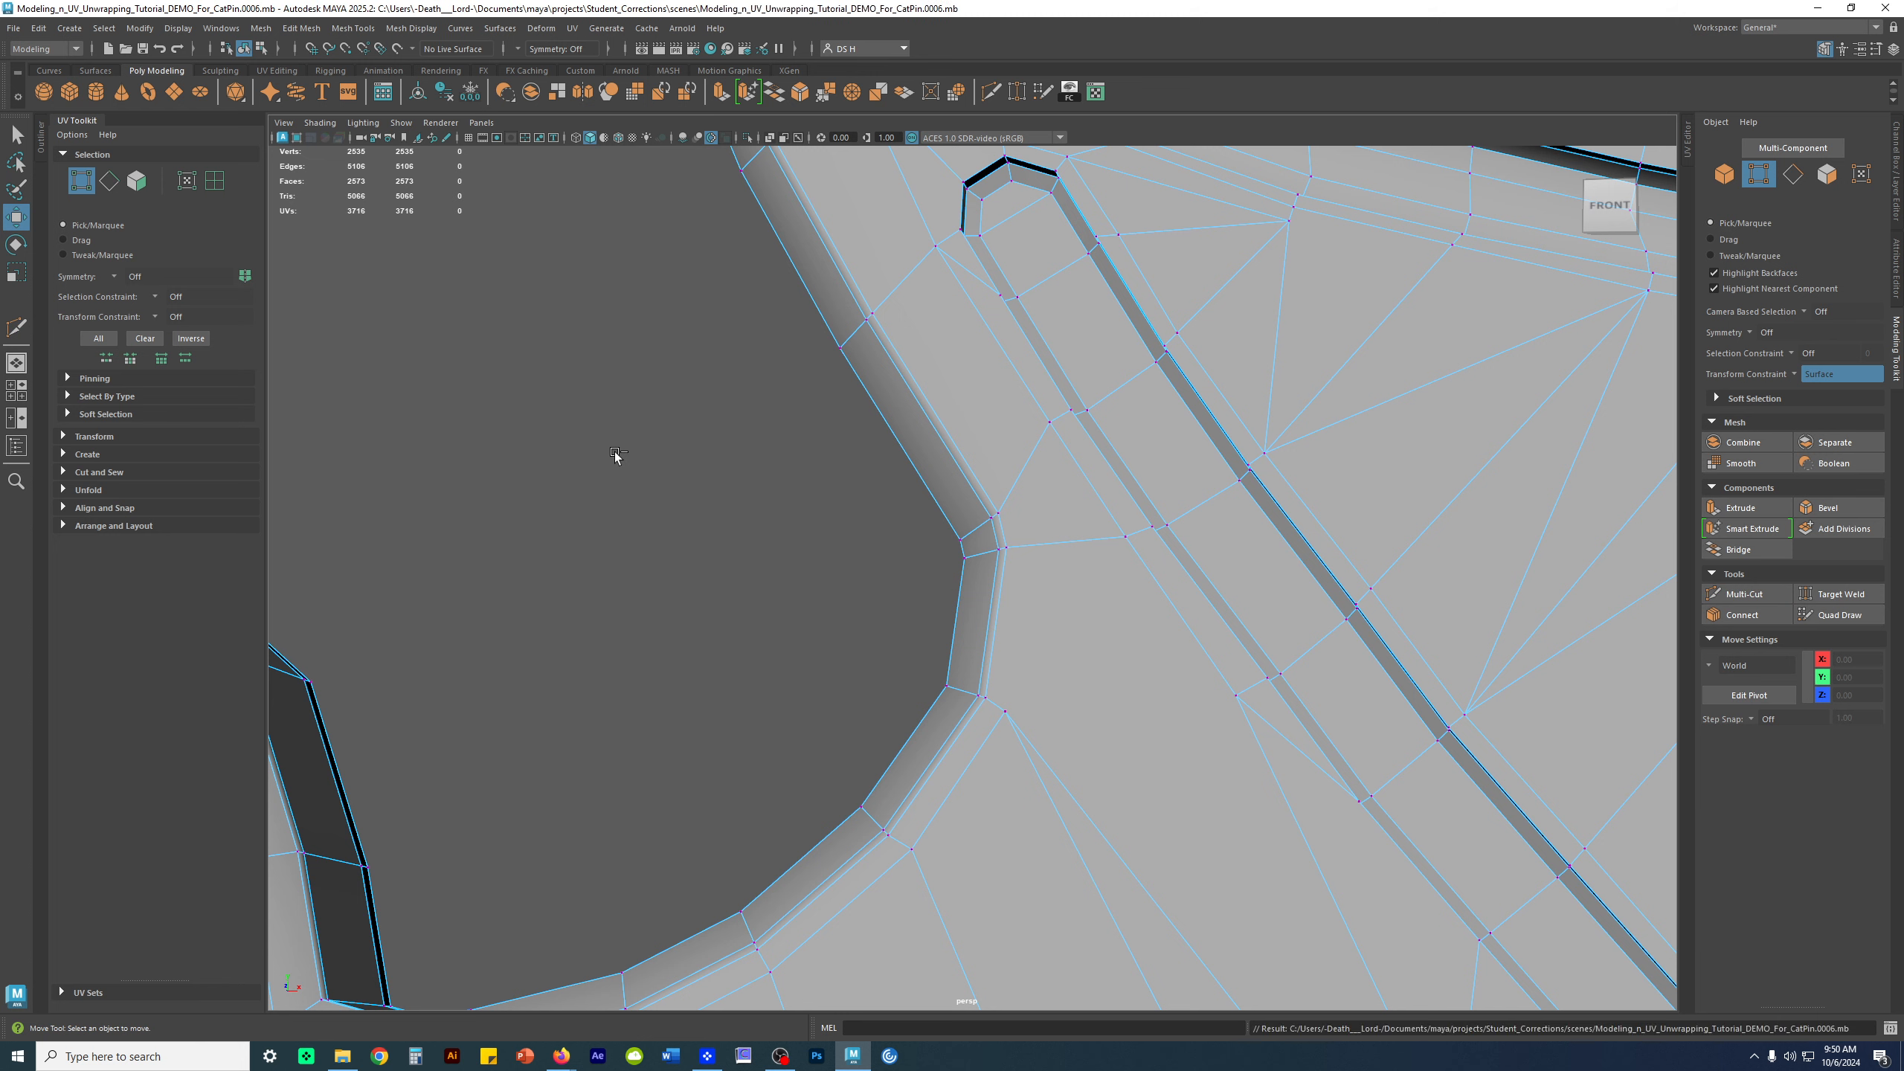
# Cut a supporting edge with Multi-Cut parallel to the rim, from the tail's inner curve up past the long slot groove
pyautogui.keyDown('shift'); pyautogui.moveTo(1083, 459); pyautogui.dragTo(862, 437, button='right'); pyautogui.keyUp('shift')
pyautogui.press('Escape')
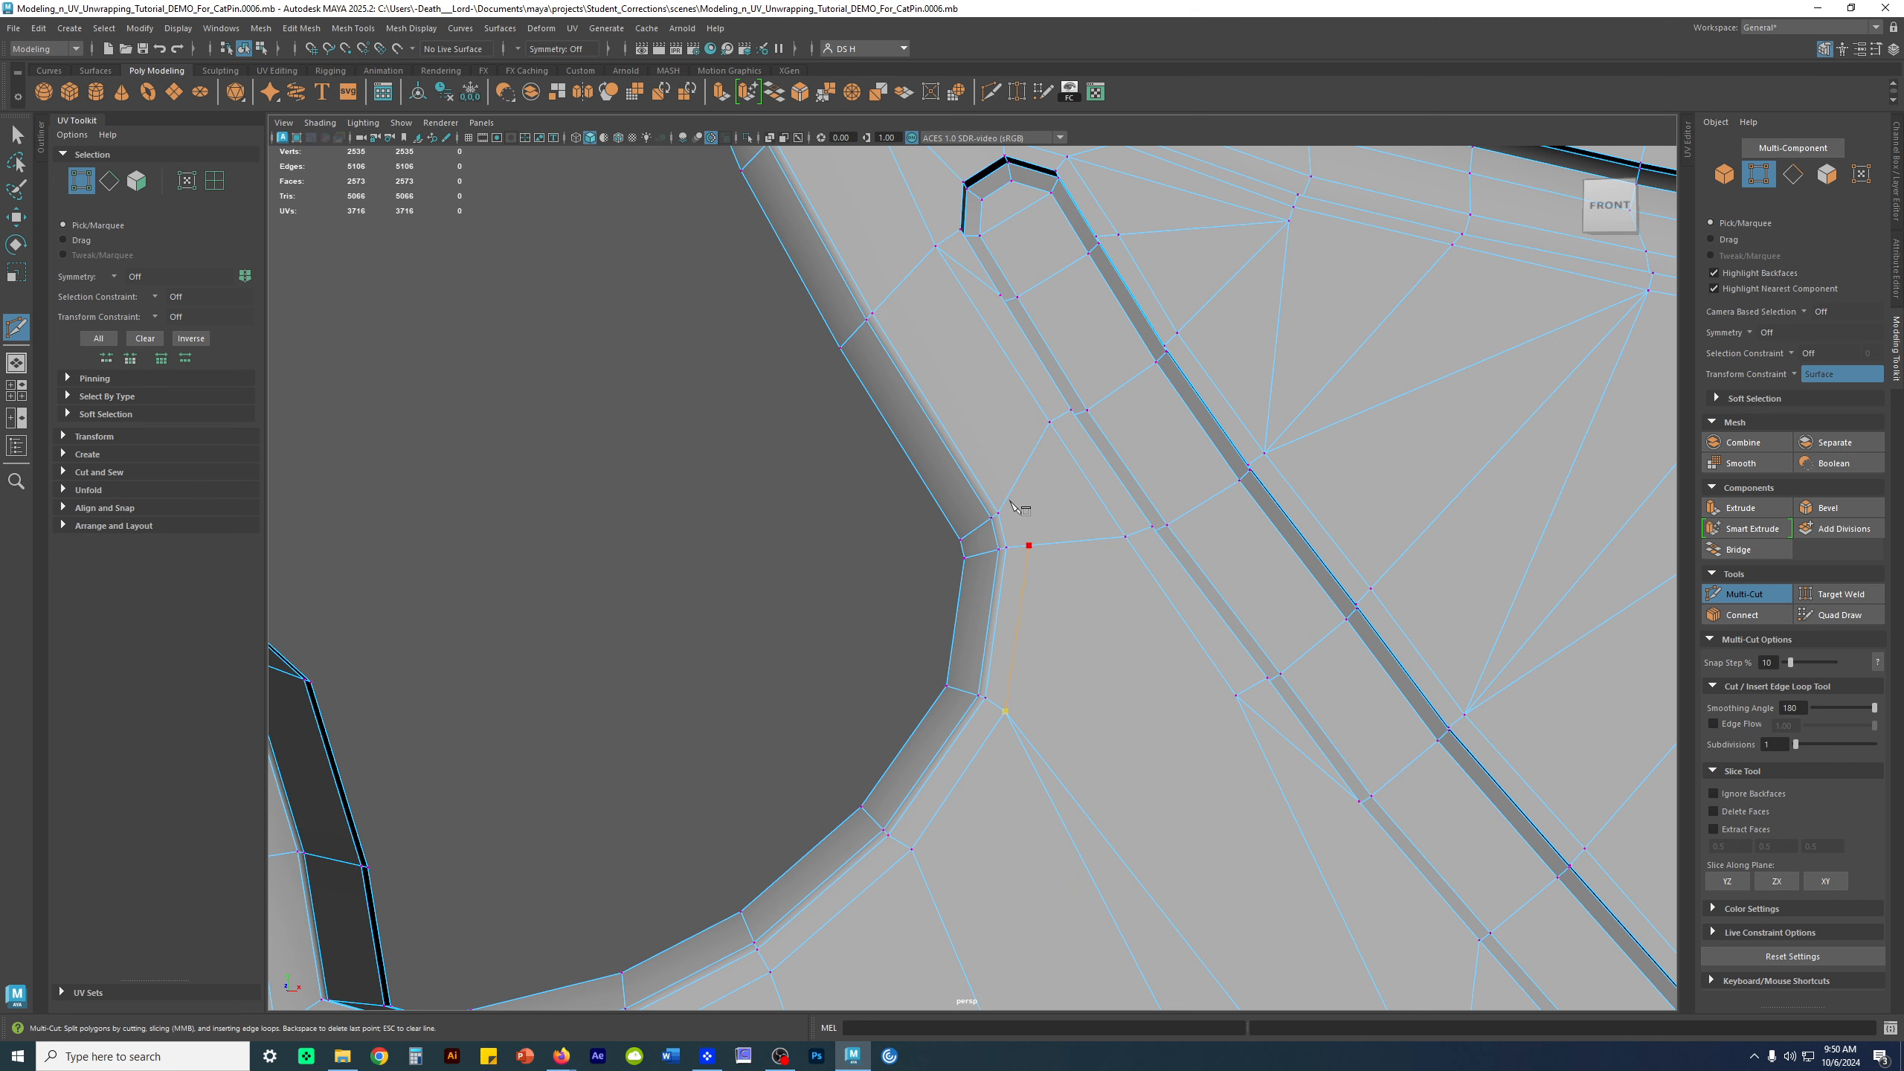
pyautogui.keyDown('alt'); pyautogui.moveTo(956, 328); pyautogui.dragTo(930, 448, button='middle'); pyautogui.keyUp('alt')
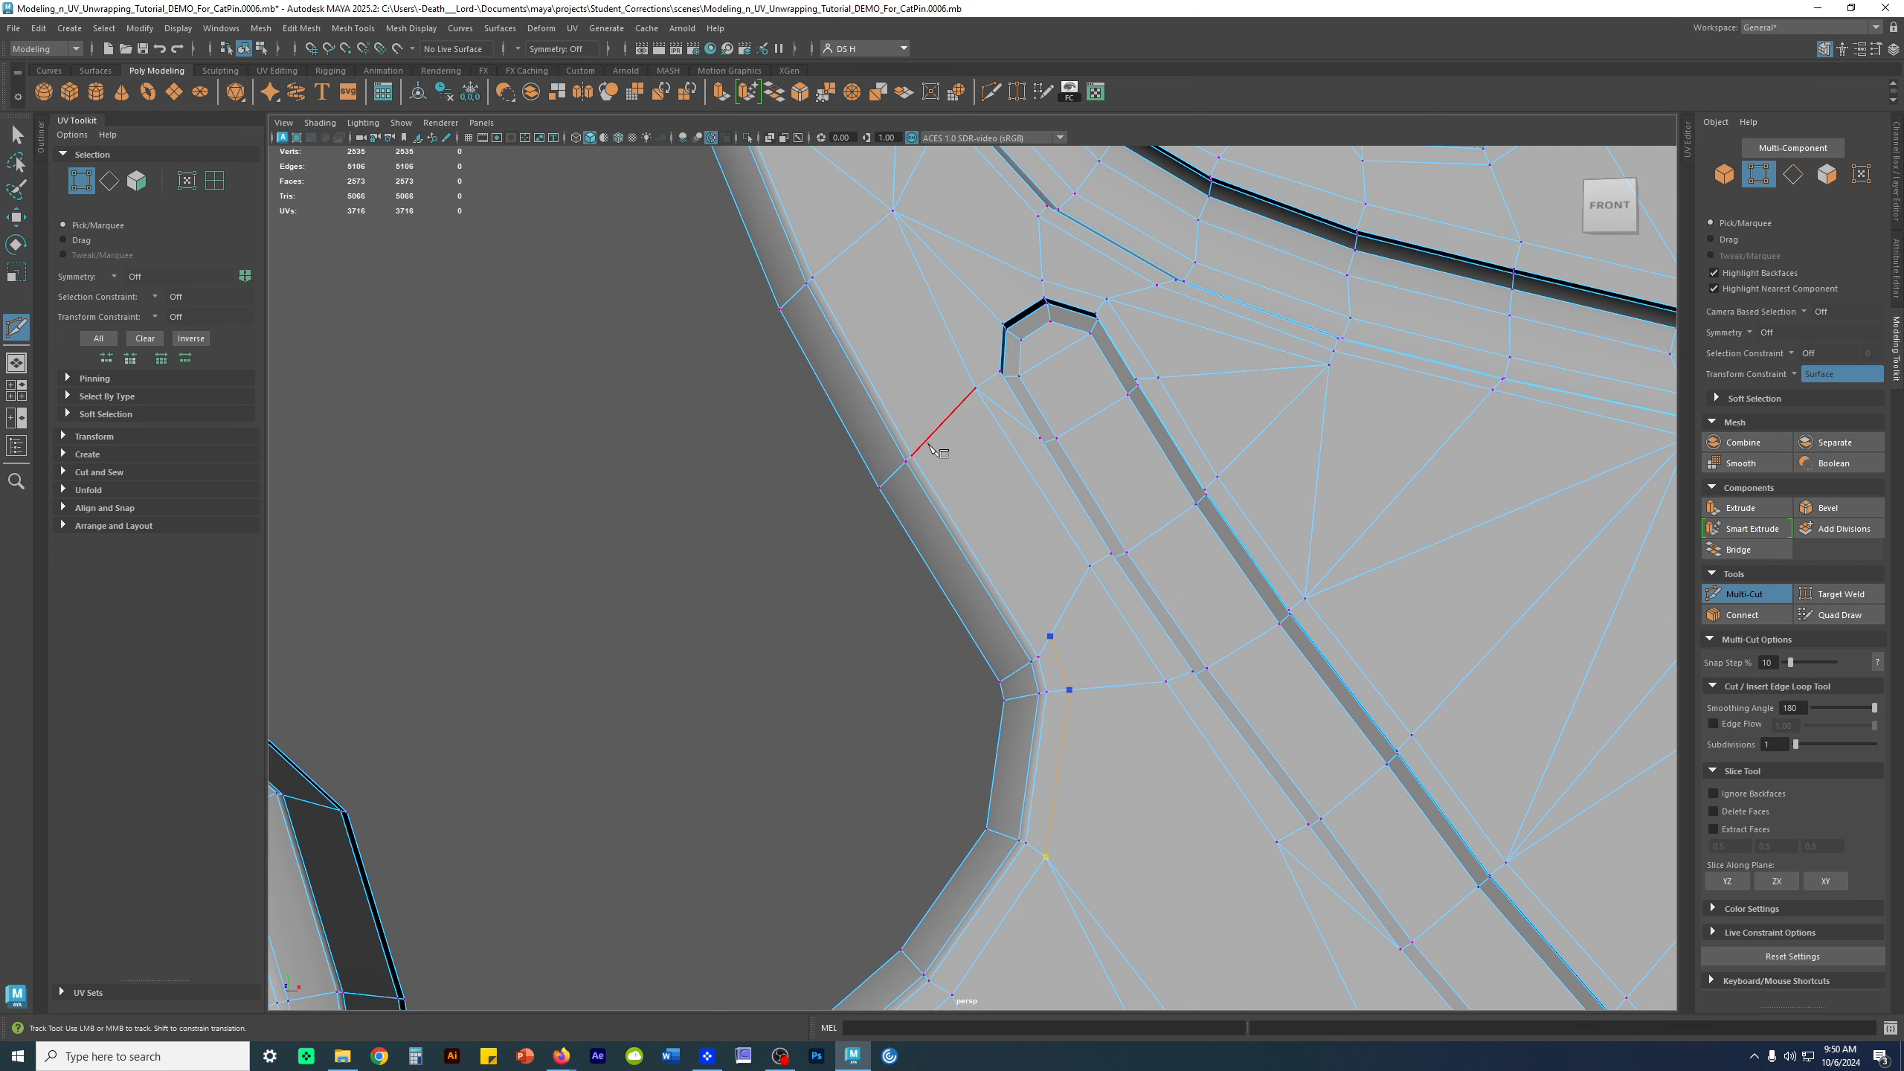
pyautogui.keyDown('alt'); pyautogui.moveTo(909, 339); pyautogui.dragTo(939, 492, button='middle'); pyautogui.keyUp('alt')
pyautogui.click(860, 417)
pyautogui.scroll(-3, 820, 253)
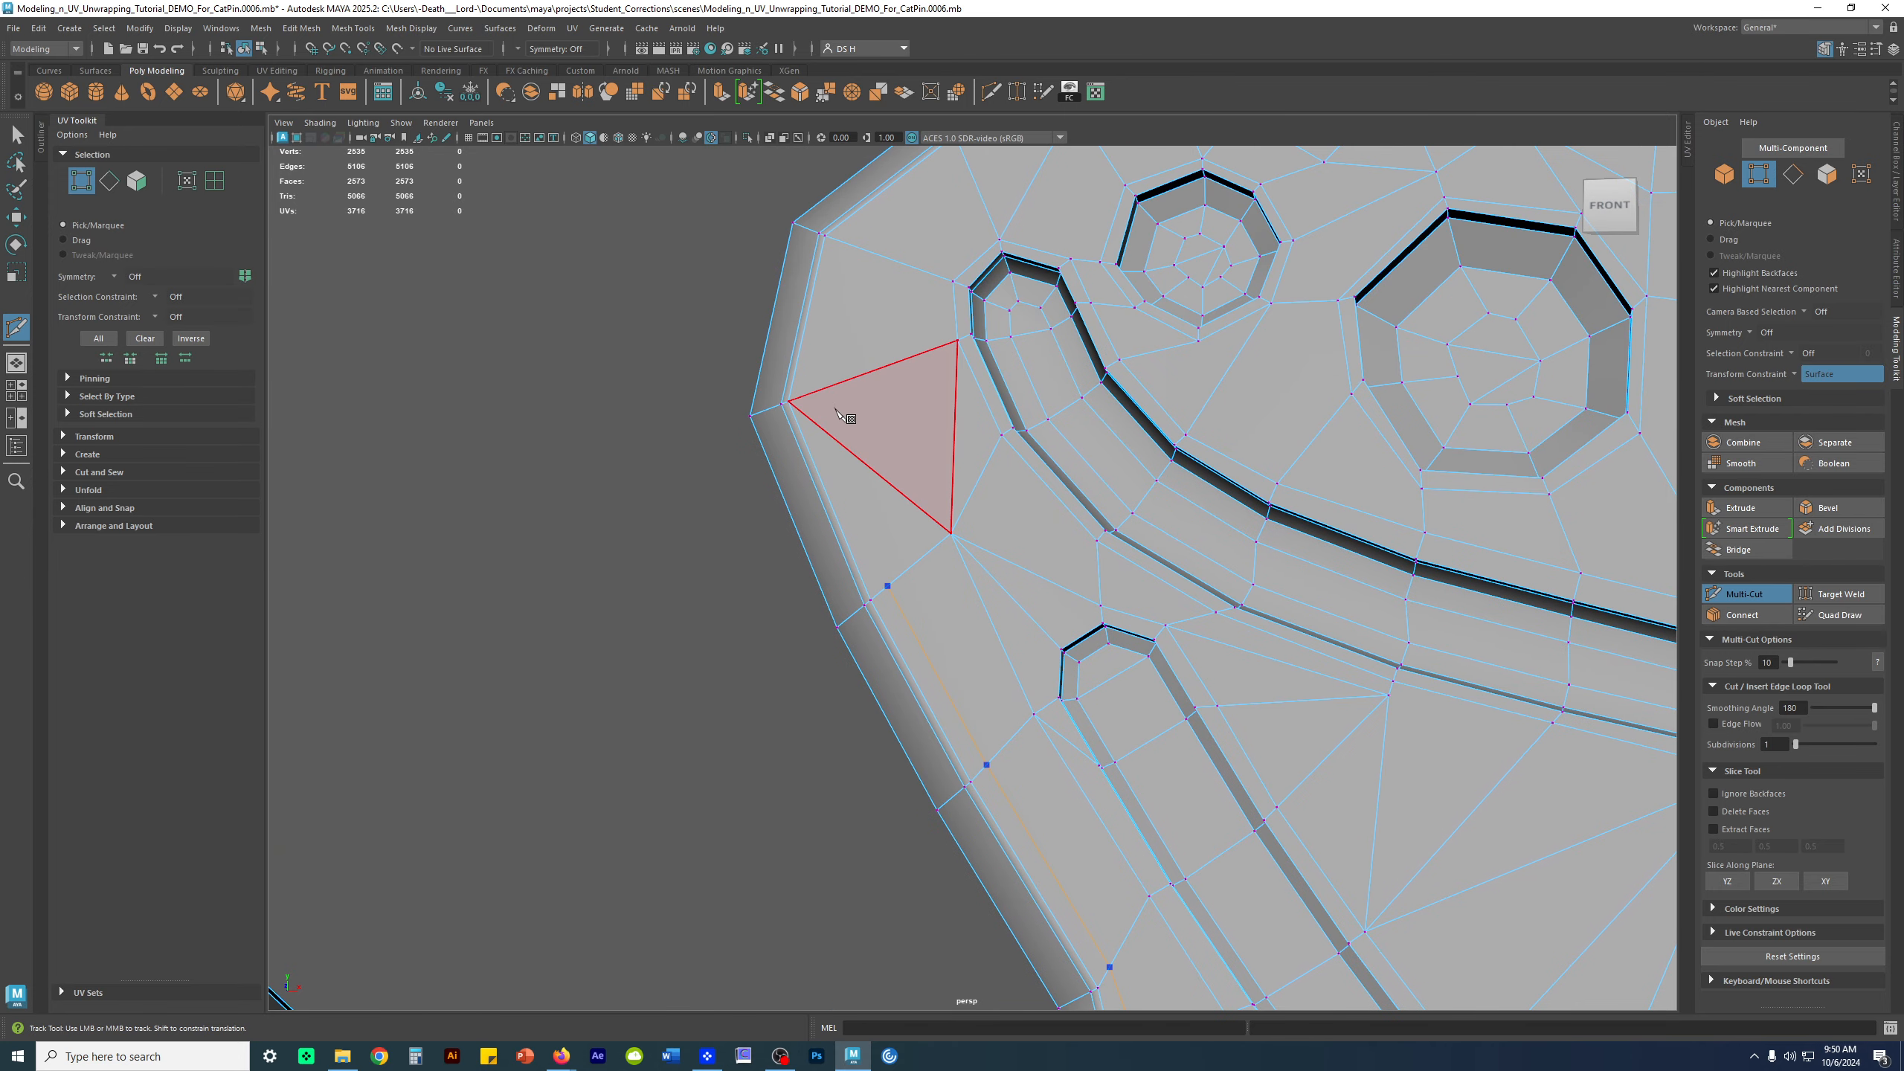
pyautogui.press('w')
# Select the narrow strip of supporting faces along the rim from beside the slot groove down the tail's inner curve
pyautogui.keyDown('alt'); pyautogui.moveTo(1177, 714); pyautogui.dragTo(1034, 480, button='middle'); pyautogui.keyUp('alt')
pyautogui.keyDown('alt'); pyautogui.moveTo(899, 361); pyautogui.dragTo(912, 406, button='middle'); pyautogui.keyUp('alt')
pyautogui.moveTo(912, 405); pyautogui.dragTo(910, 558, button='right')
pyautogui.click(899, 448)
pyautogui.keyDown('alt'); pyautogui.moveTo(1040, 794); pyautogui.dragTo(1076, 535, button='middle'); pyautogui.keyUp('alt')
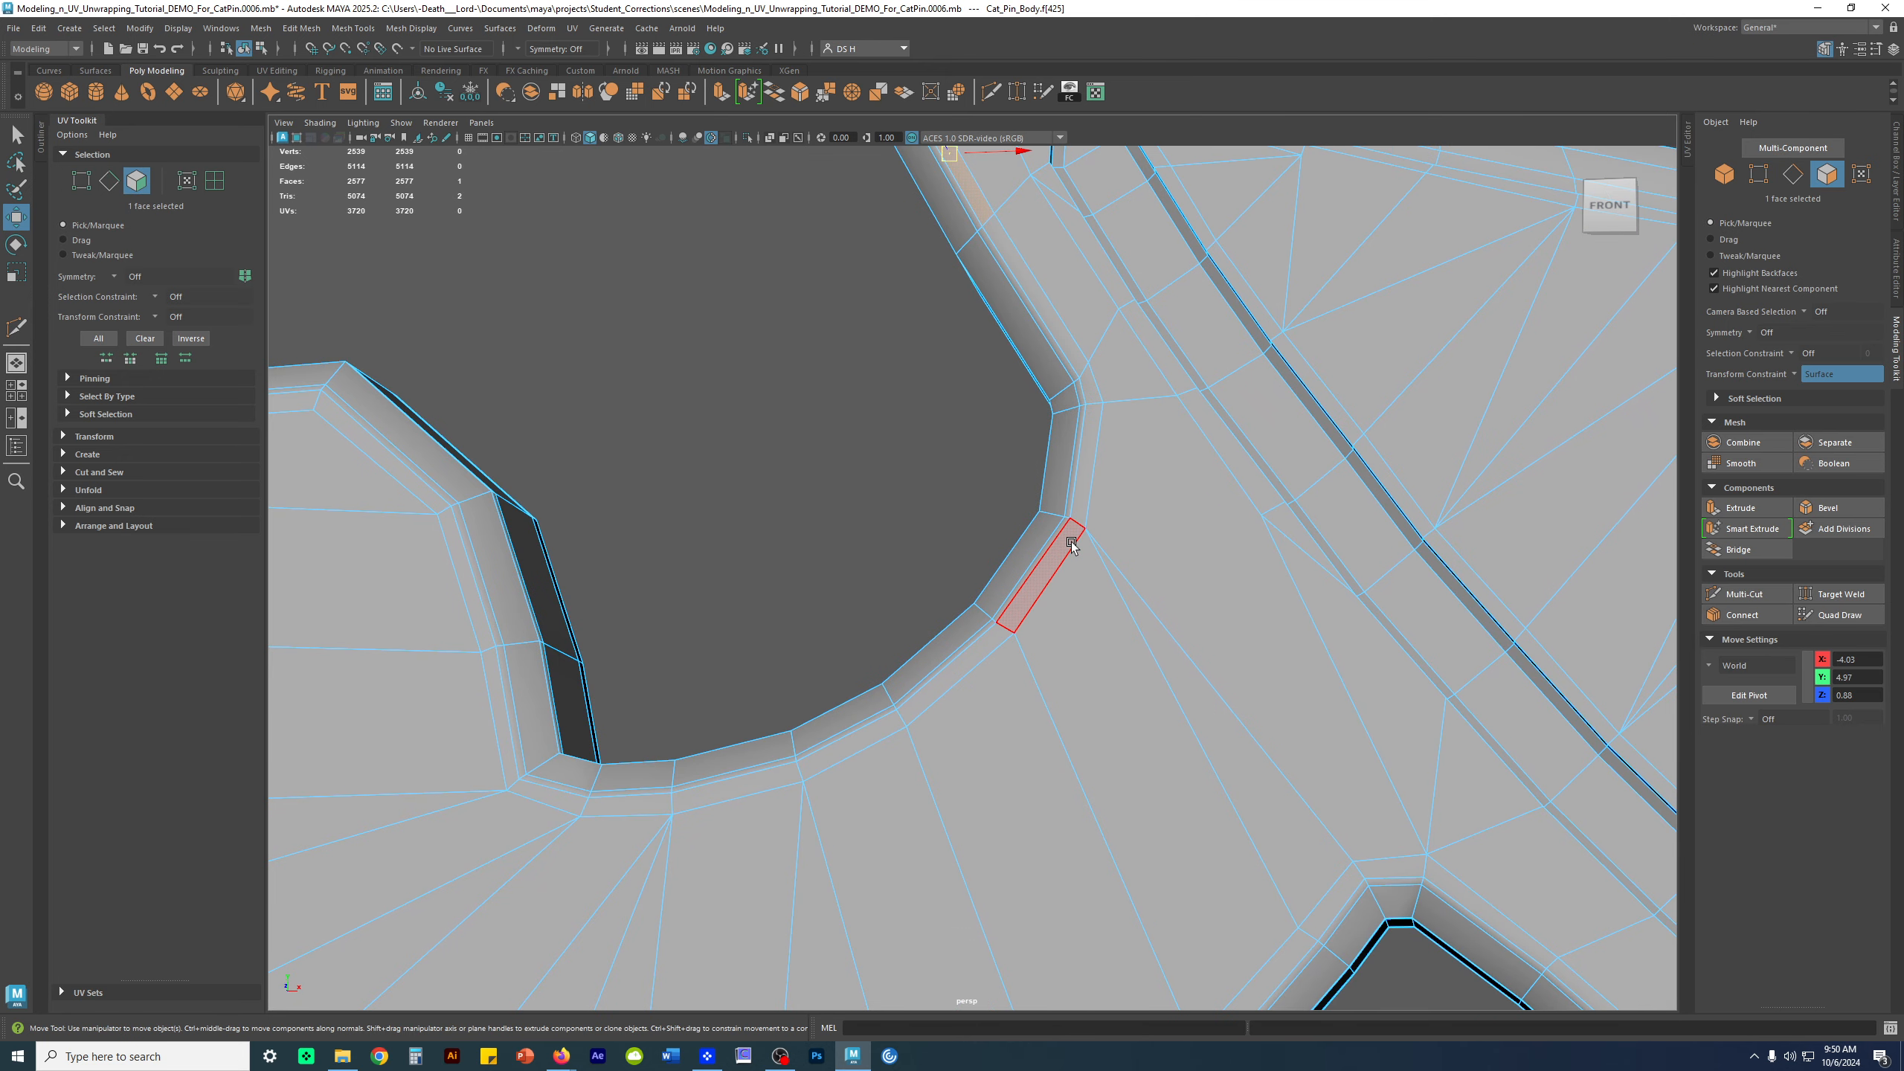
pyautogui.keyDown('shift'); pyautogui.doubleClick(885, 719); pyautogui.keyUp('shift')
pyautogui.scroll(-5, 884, 719)
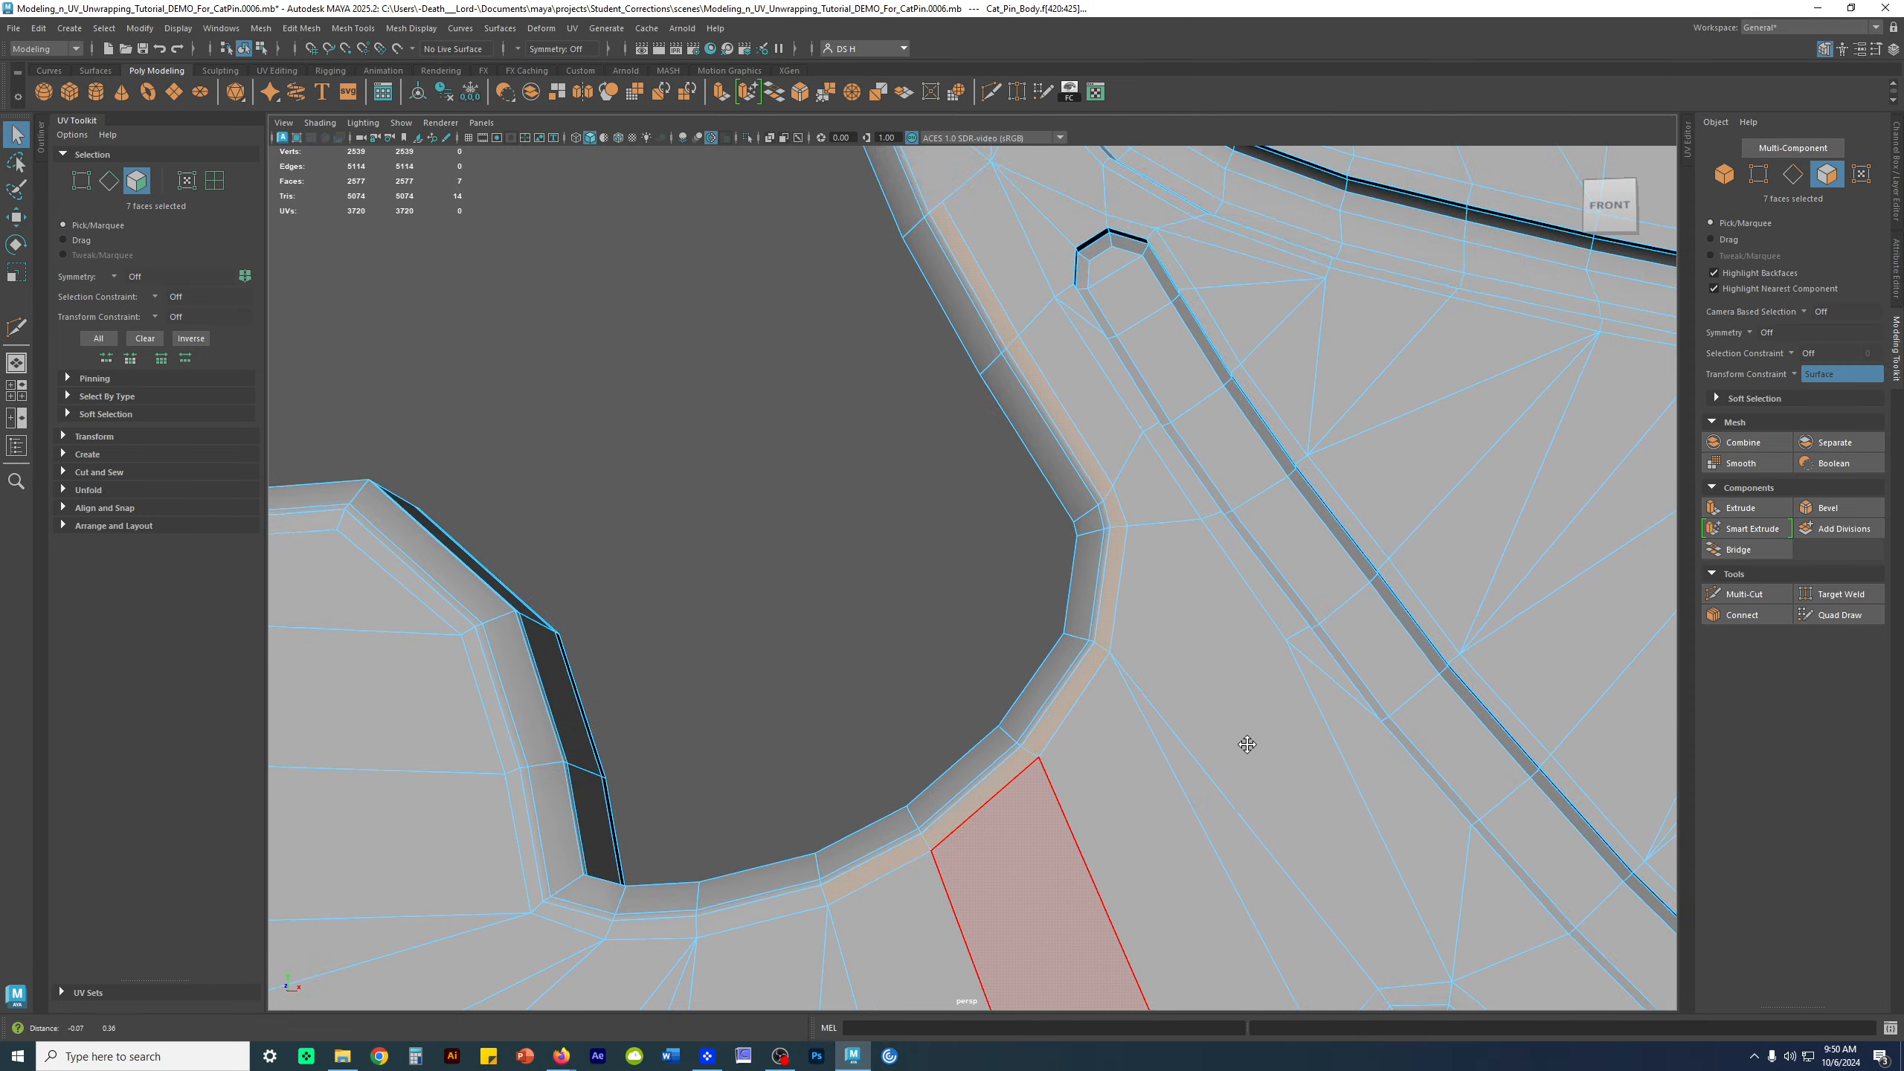
pyautogui.keyDown('alt'); pyautogui.moveTo(872, 845); pyautogui.dragTo(1108, 595, button='middle'); pyautogui.keyUp('alt')
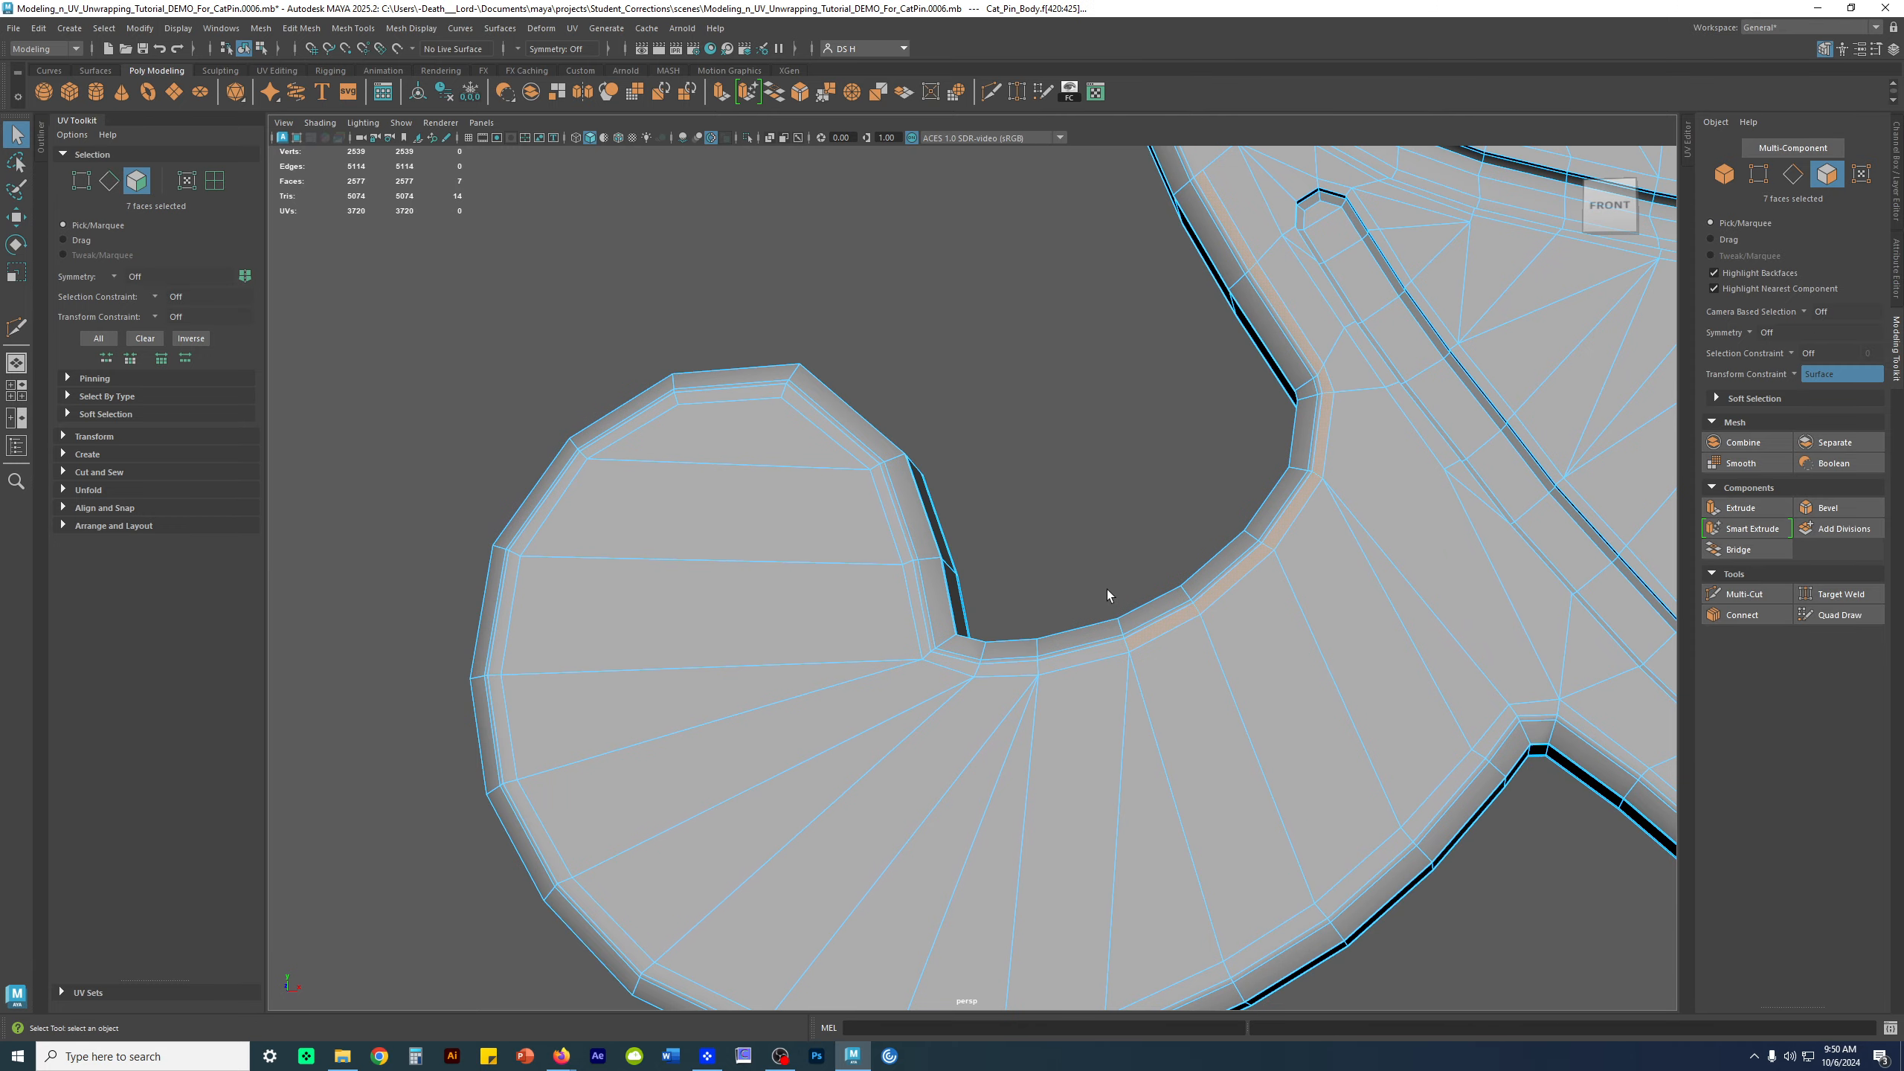
# Extend the face selection along the rim strip around the tail tip and the tail's outer curve
pyautogui.keyDown('shift'); pyautogui.doubleClick(956, 666); pyautogui.keyUp('shift')
pyautogui.keyDown('shift'); pyautogui.doubleClick(626, 411); pyautogui.keyUp('shift')
pyautogui.keyDown('alt'); pyautogui.moveTo(1083, 648); pyautogui.dragTo(1213, 725, button='middle'); pyautogui.keyUp('alt')
pyautogui.keyDown('alt'); pyautogui.moveTo(765, 814); pyautogui.dragTo(1166, 301, button='middle'); pyautogui.keyUp('alt')
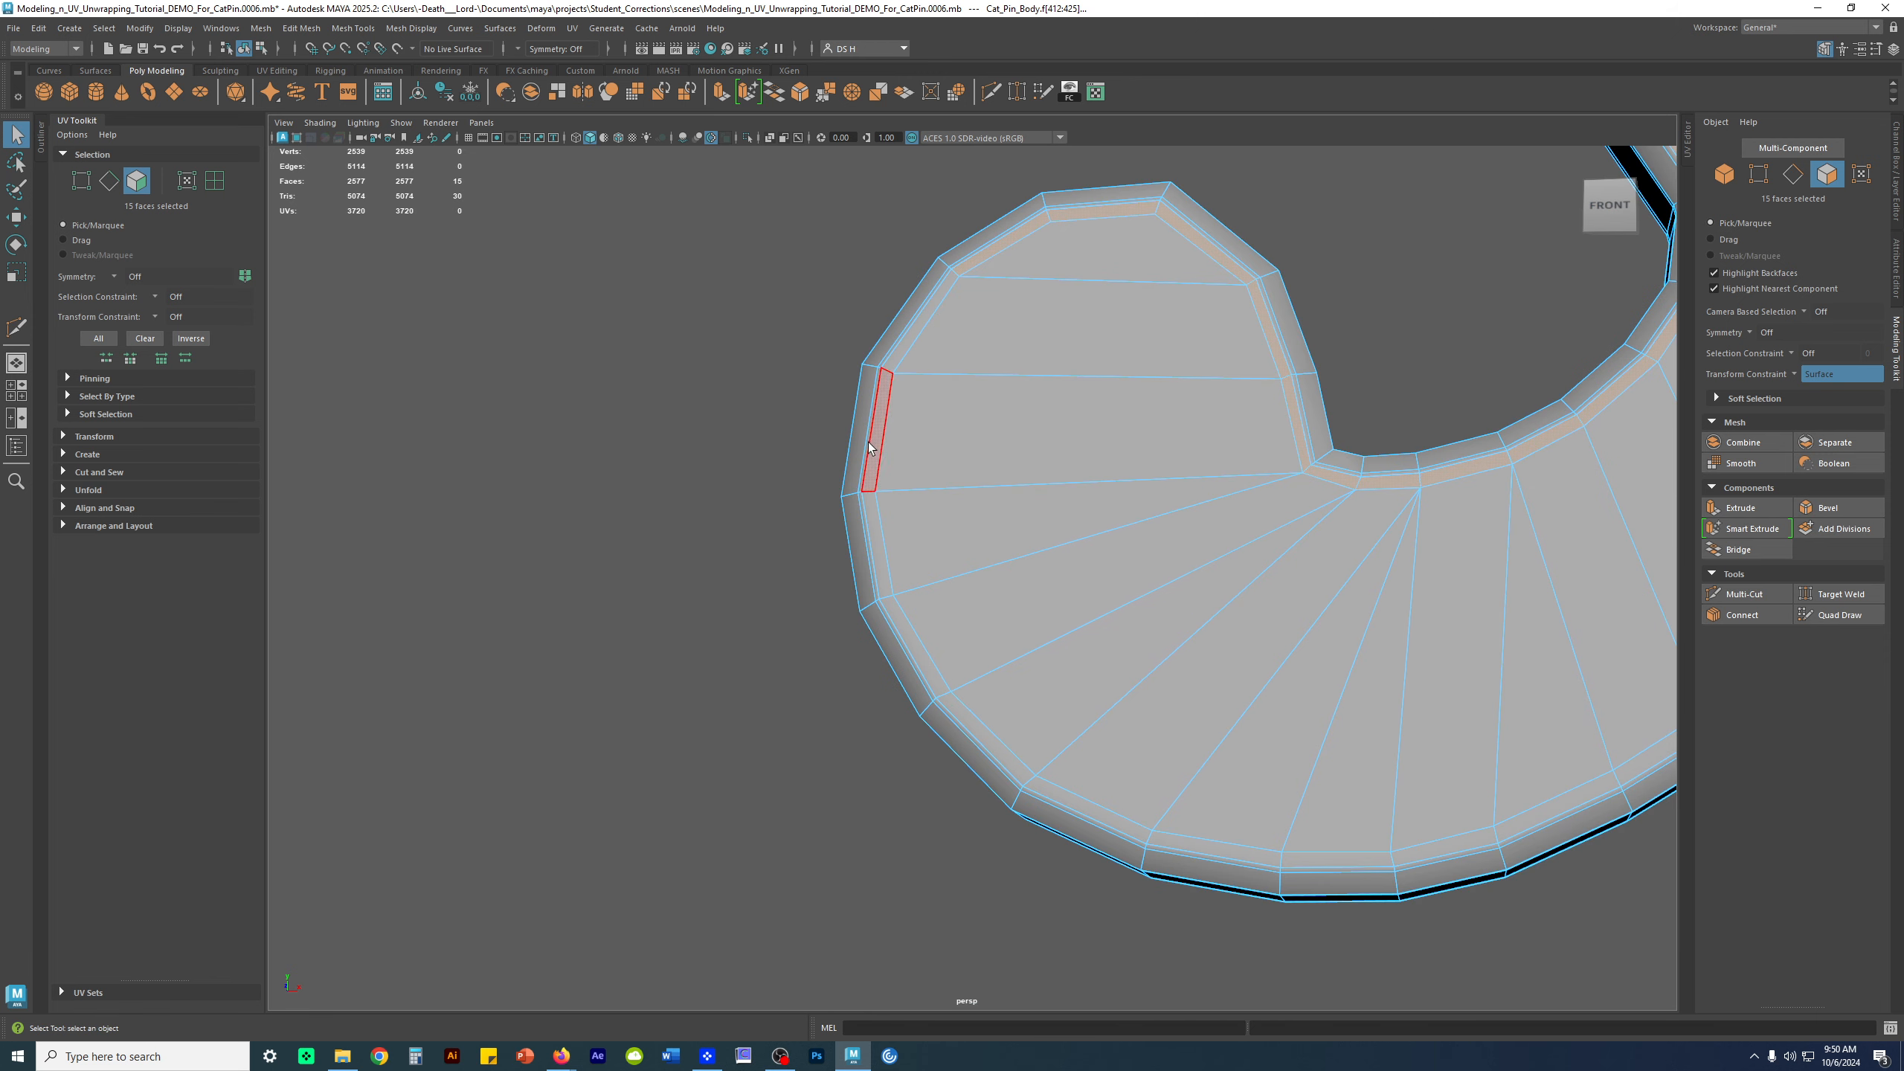
pyautogui.keyDown('shift'); pyautogui.doubleClick(967, 726); pyautogui.keyUp('shift')
pyautogui.keyDown('alt'); pyautogui.moveTo(1291, 800); pyautogui.dragTo(959, 549, button='middle'); pyautogui.keyUp('alt')
pyautogui.keyDown('shift'); pyautogui.doubleClick(1102, 599); pyautogui.keyUp('shift')
pyautogui.keyDown('alt'); pyautogui.moveTo(1152, 460); pyautogui.dragTo(949, 621, button='middle'); pyautogui.keyUp('alt')
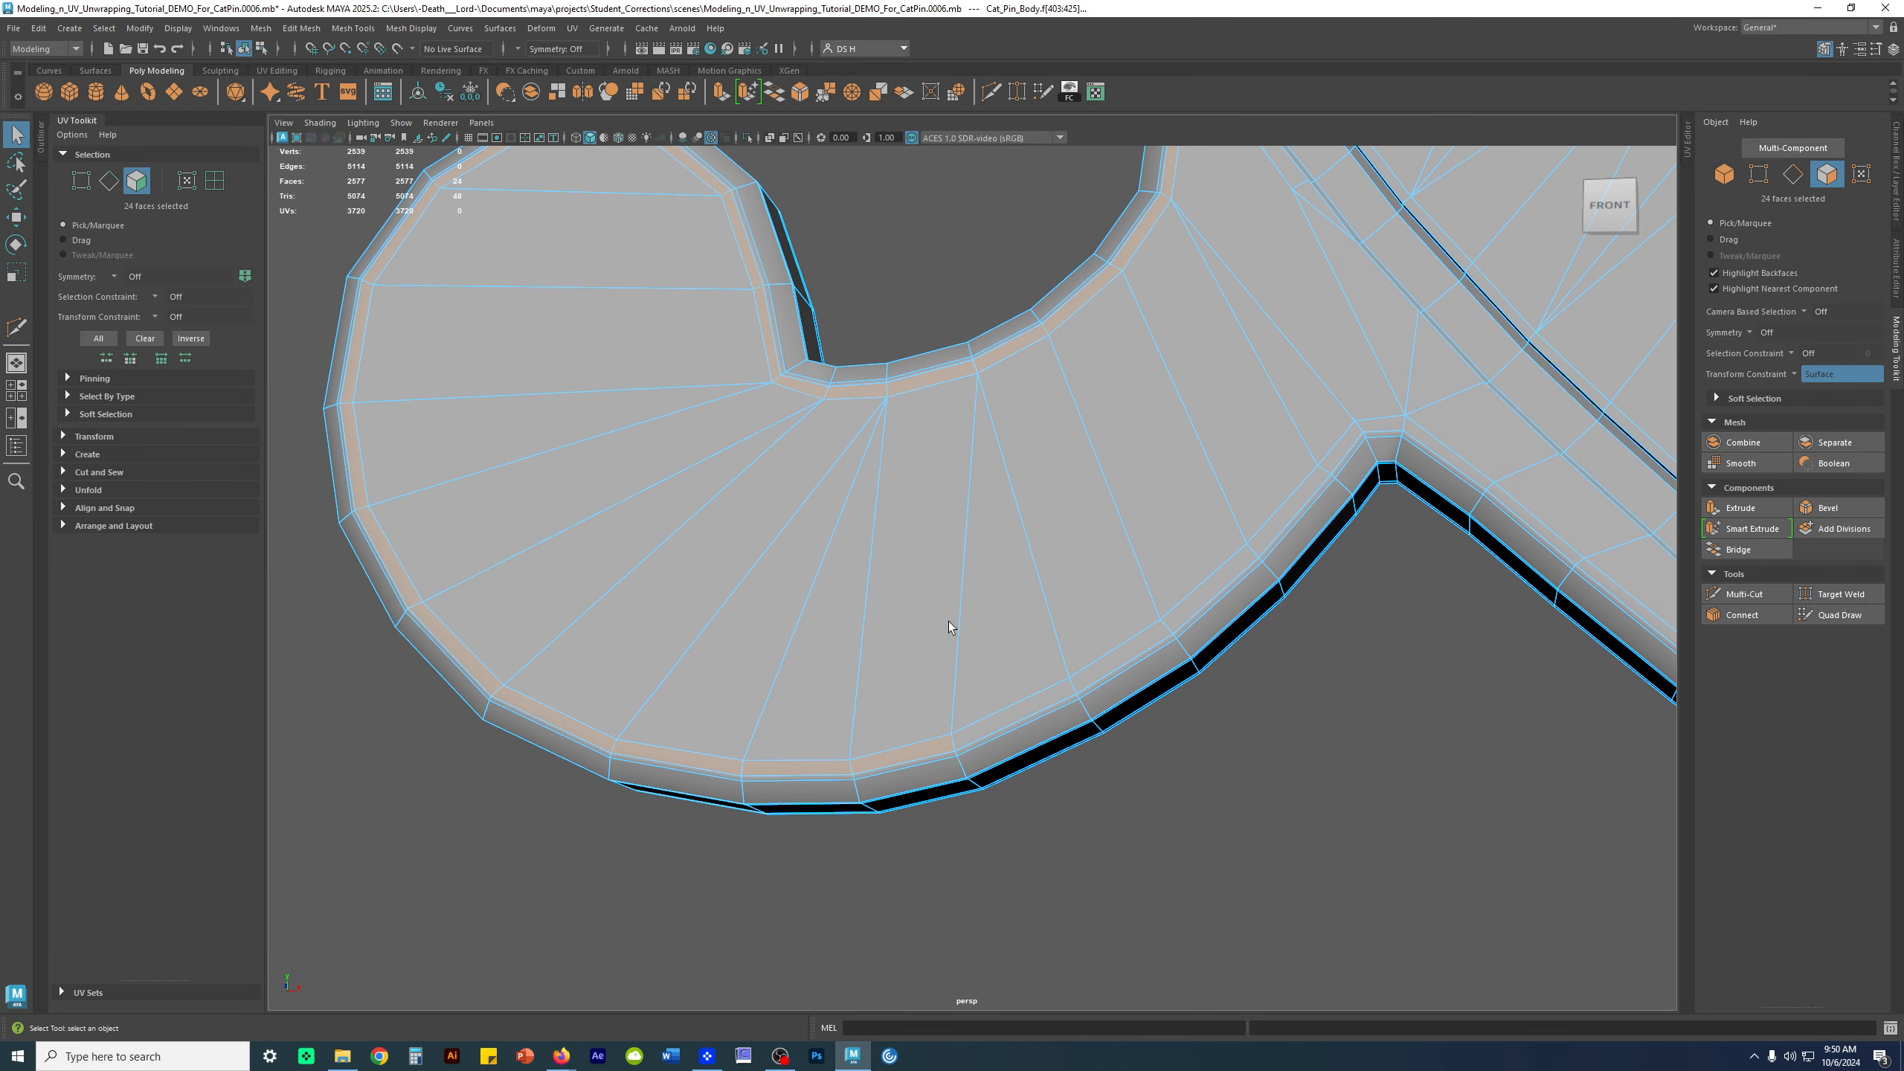
# Extend the rim strip selection past the corner where the tail meets the body and along the body's lower edge
pyautogui.keyDown('shift'); pyautogui.doubleClick(1301, 531); pyautogui.keyUp('shift')
pyautogui.keyDown('alt'); pyautogui.moveTo(1297, 531); pyautogui.dragTo(1130, 610, button='middle'); pyautogui.keyUp('alt')
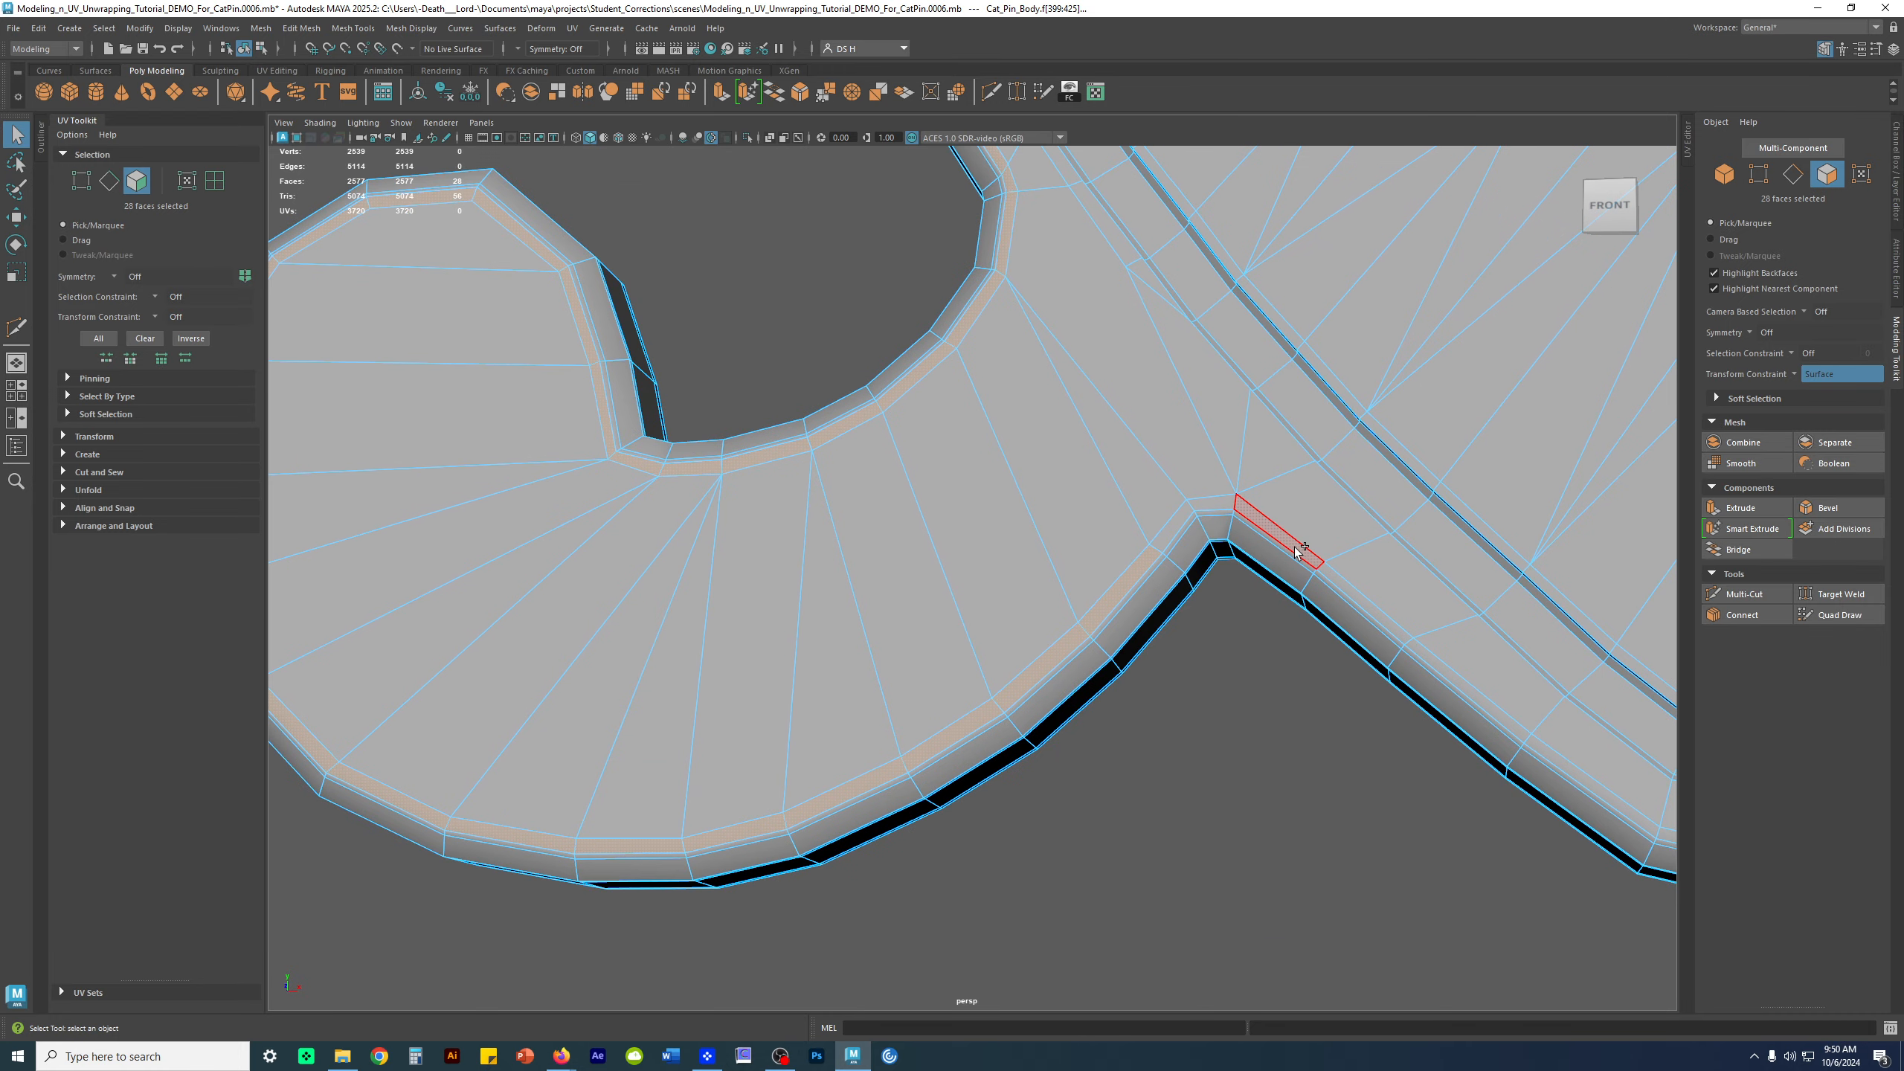
pyautogui.keyDown('shift'); pyautogui.doubleClick(1300, 551); pyautogui.keyUp('shift')
pyautogui.keyDown('alt'); pyautogui.moveTo(1300, 551); pyautogui.dragTo(804, 596, button='middle'); pyautogui.keyUp('alt')
pyautogui.keyDown('shift'); pyautogui.doubleClick(1355, 602); pyautogui.keyUp('shift')
pyautogui.scroll(-3, 1354, 585)
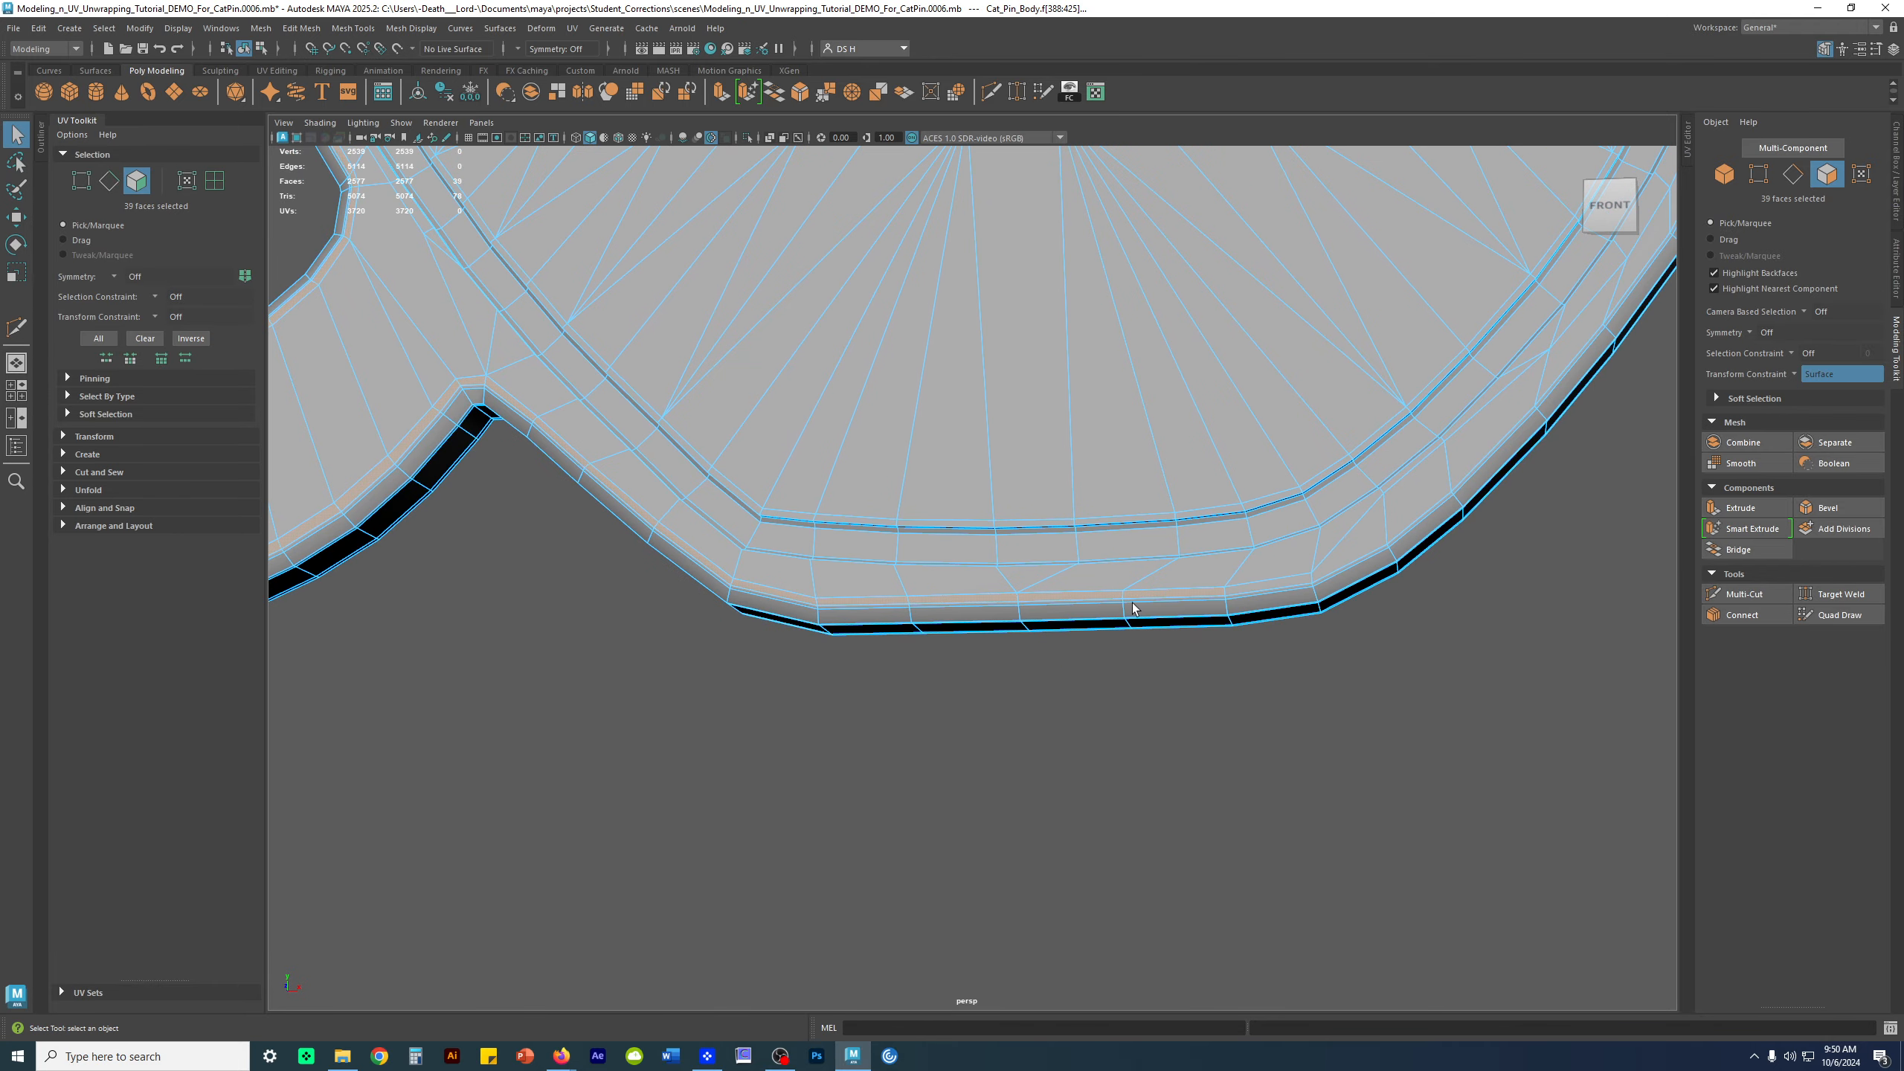
pyautogui.keyDown('alt'); pyautogui.moveTo(1348, 557); pyautogui.dragTo(1143, 625, button='middle'); pyautogui.keyUp('alt')
pyautogui.scroll(-6, 1065, 659)
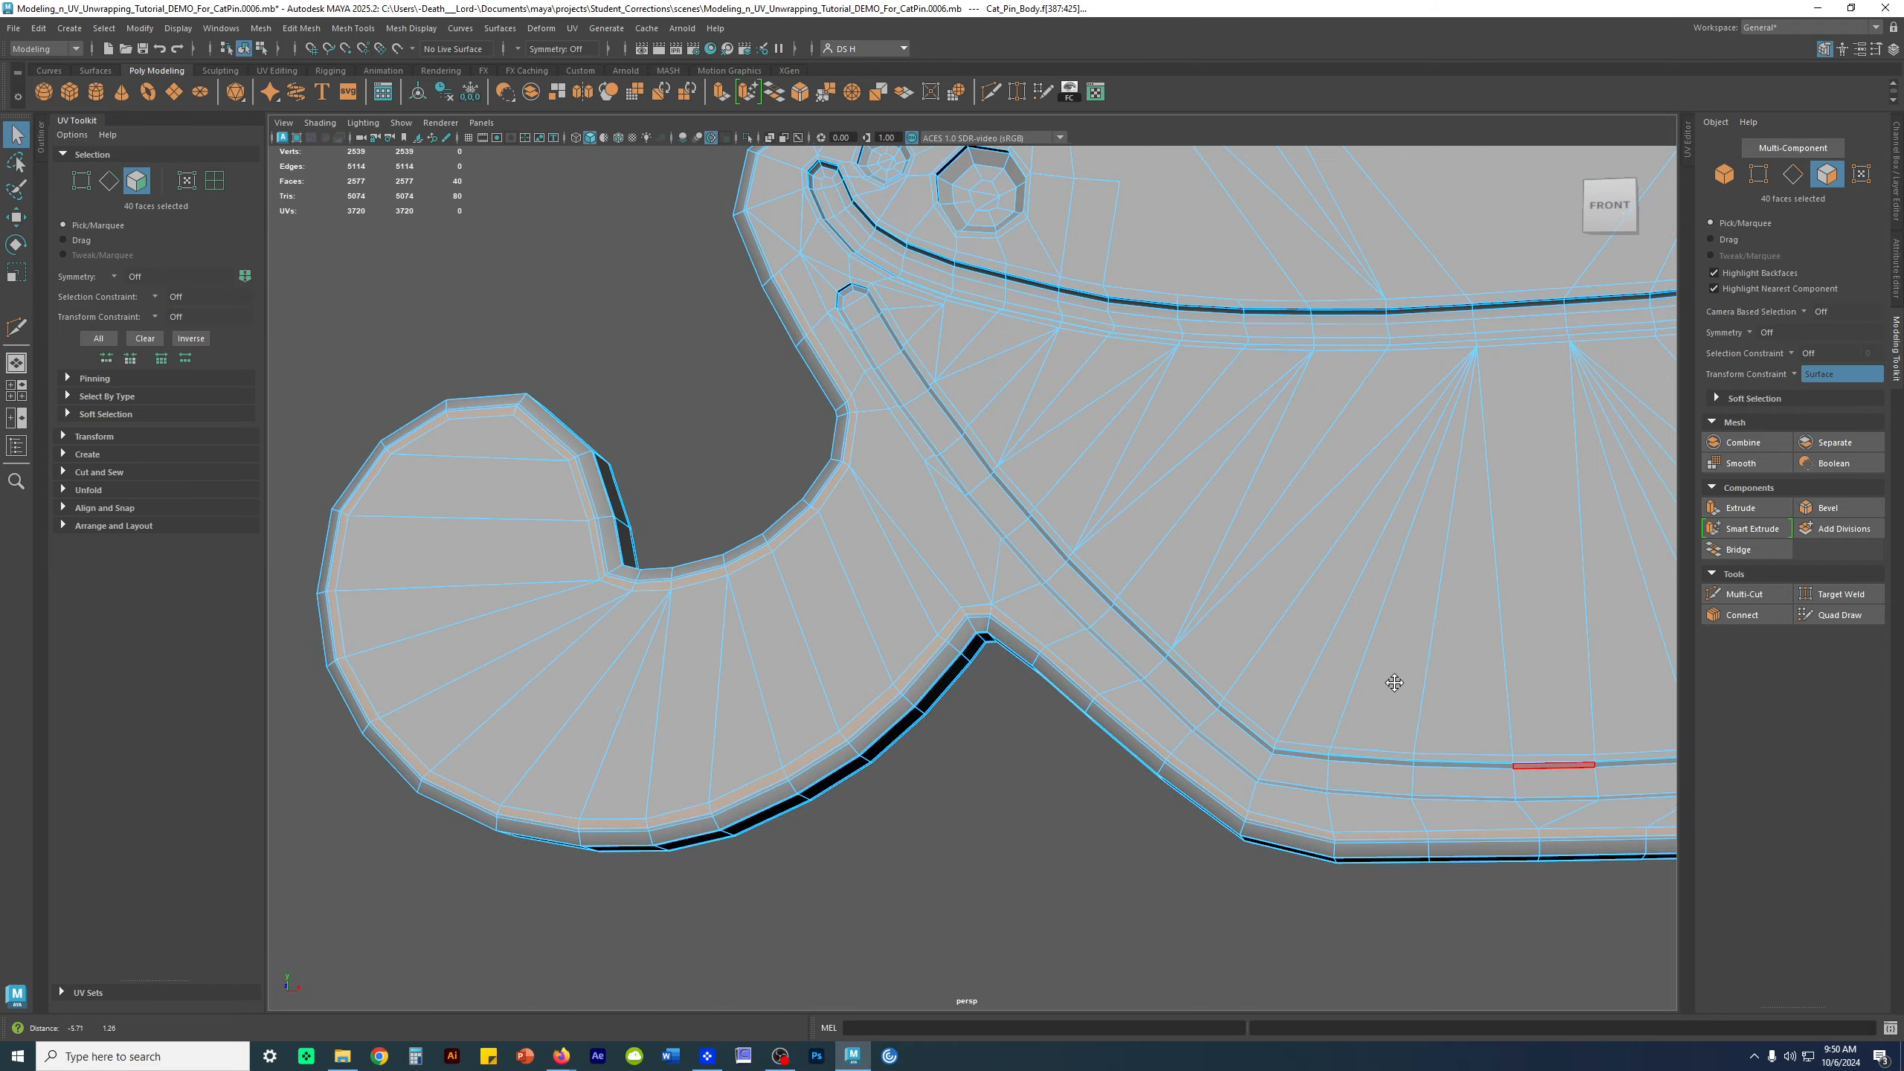
# Check the smoothed preview of the body and tail, return to the unsmoothed mesh and clear the face selection in object mode
pyautogui.press('3')
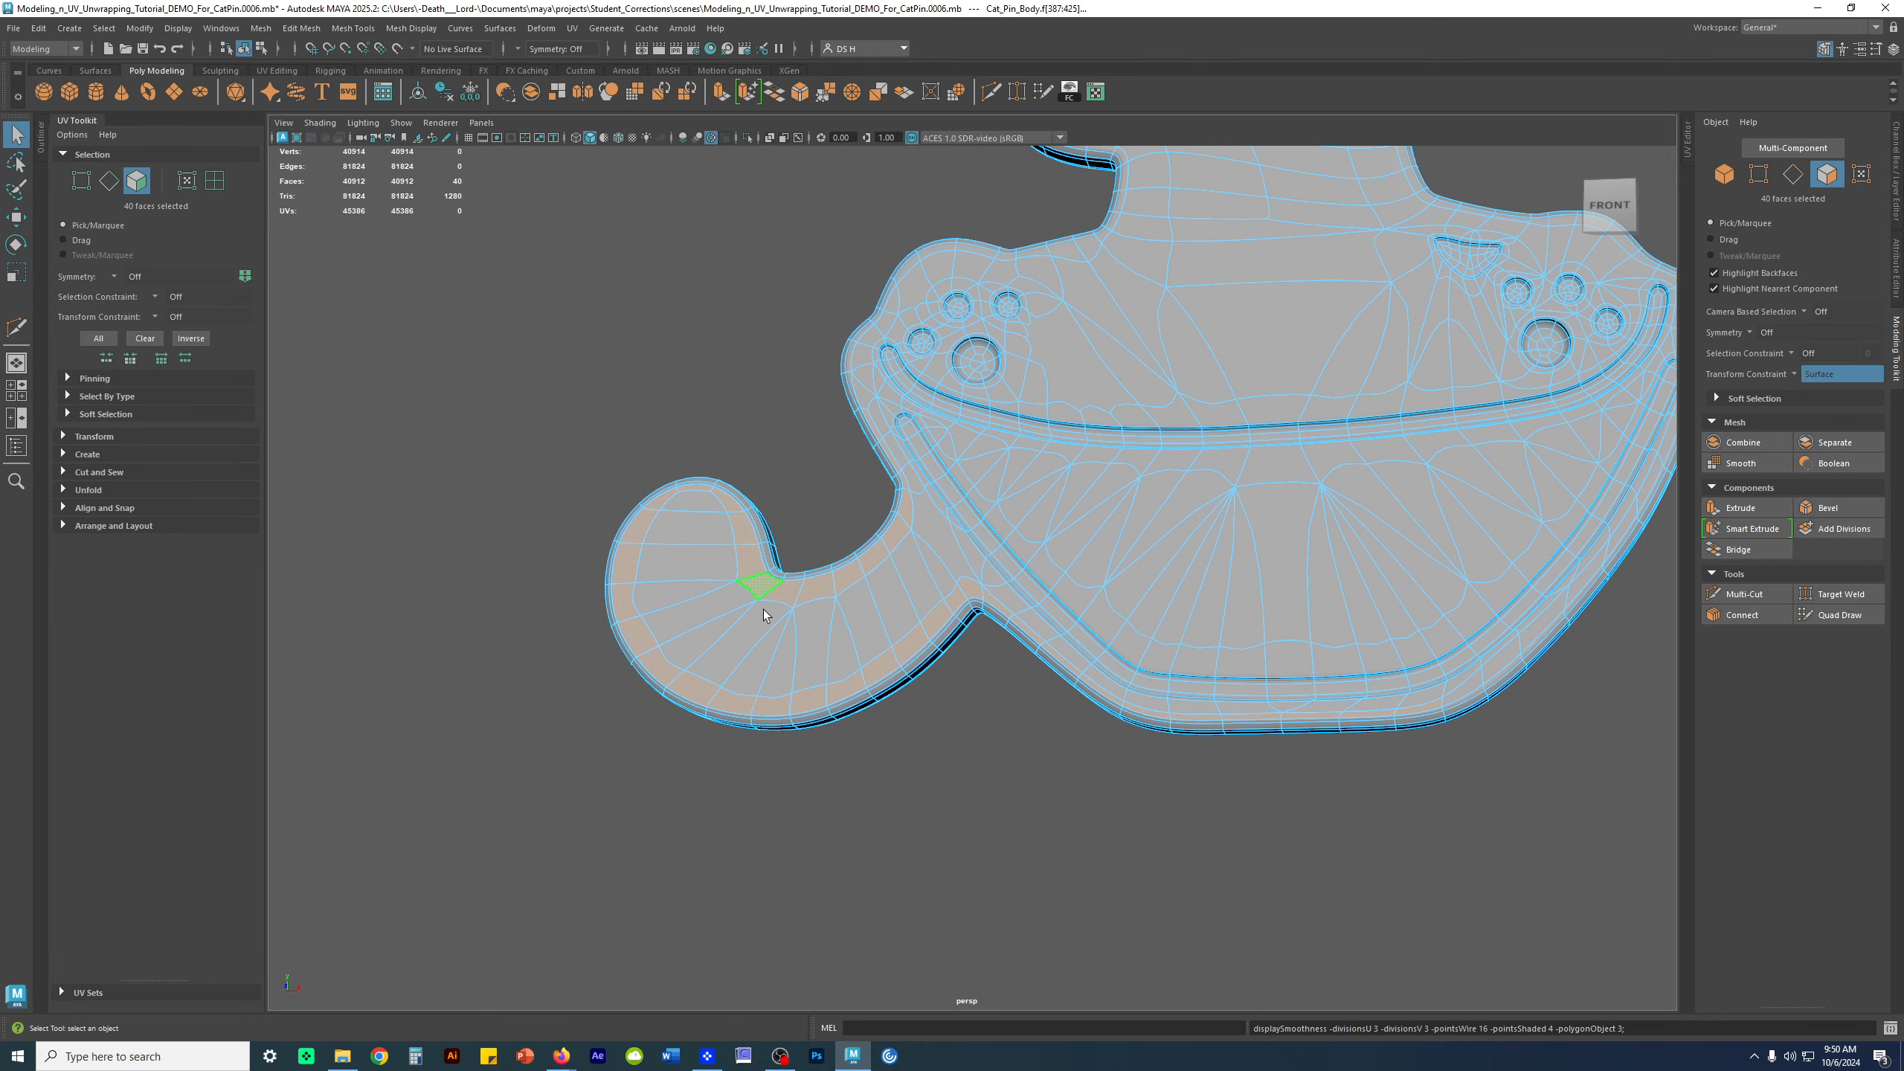
pyautogui.press('1')
pyautogui.keyDown('alt'); pyautogui.moveTo(1045, 373); pyautogui.dragTo(1253, 527, button='middle'); pyautogui.keyUp('alt')
pyautogui.keyDown('alt'); pyautogui.moveTo(1253, 527); pyautogui.dragTo(1341, 708, button='right'); pyautogui.keyUp('alt')
pyautogui.moveTo(1274, 638); pyautogui.dragTo(1316, 601, button='right')
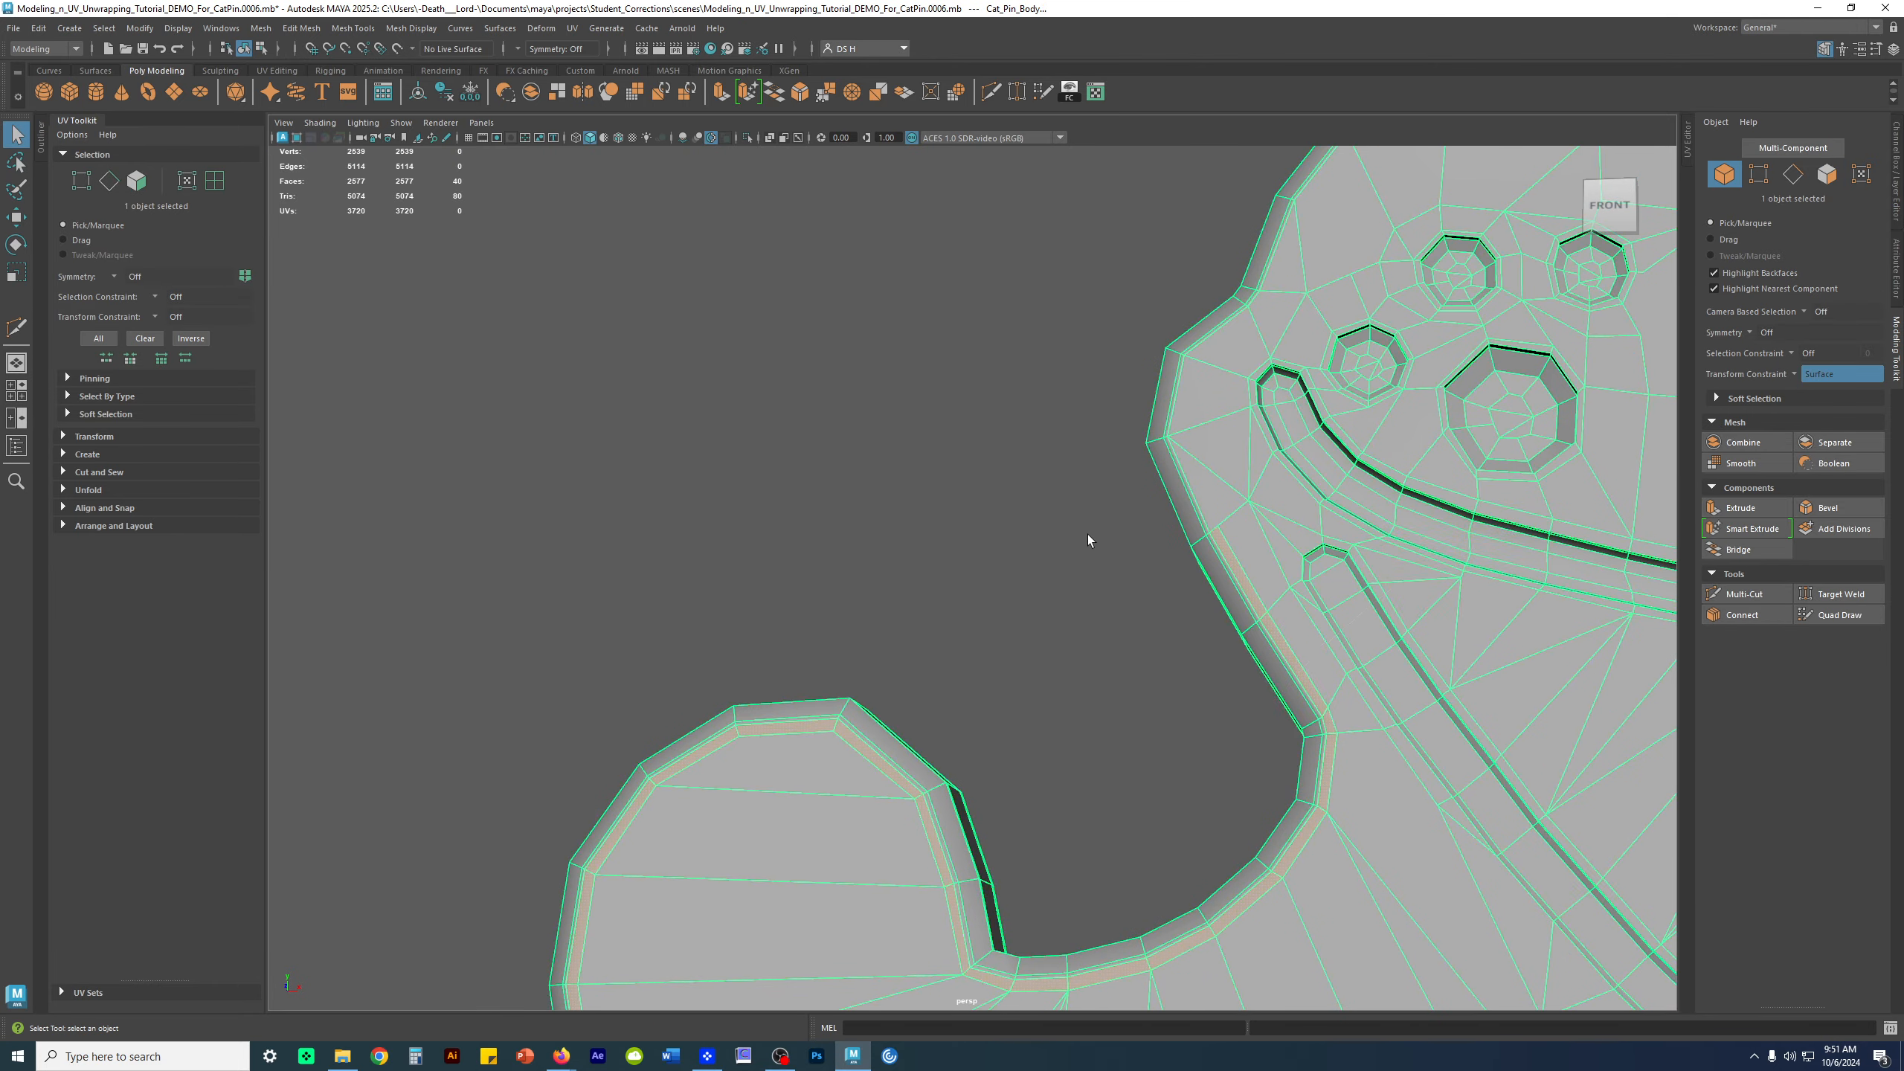
pyautogui.click(1175, 531)
pyautogui.keyDown('alt'); pyautogui.moveTo(1175, 531); pyautogui.dragTo(938, 603, button='middle'); pyautogui.keyUp('alt')
pyautogui.keyDown('alt'); pyautogui.moveTo(938, 603); pyautogui.dragTo(1079, 612, button='right'); pyautogui.keyUp('alt')
pyautogui.click(1092, 602)
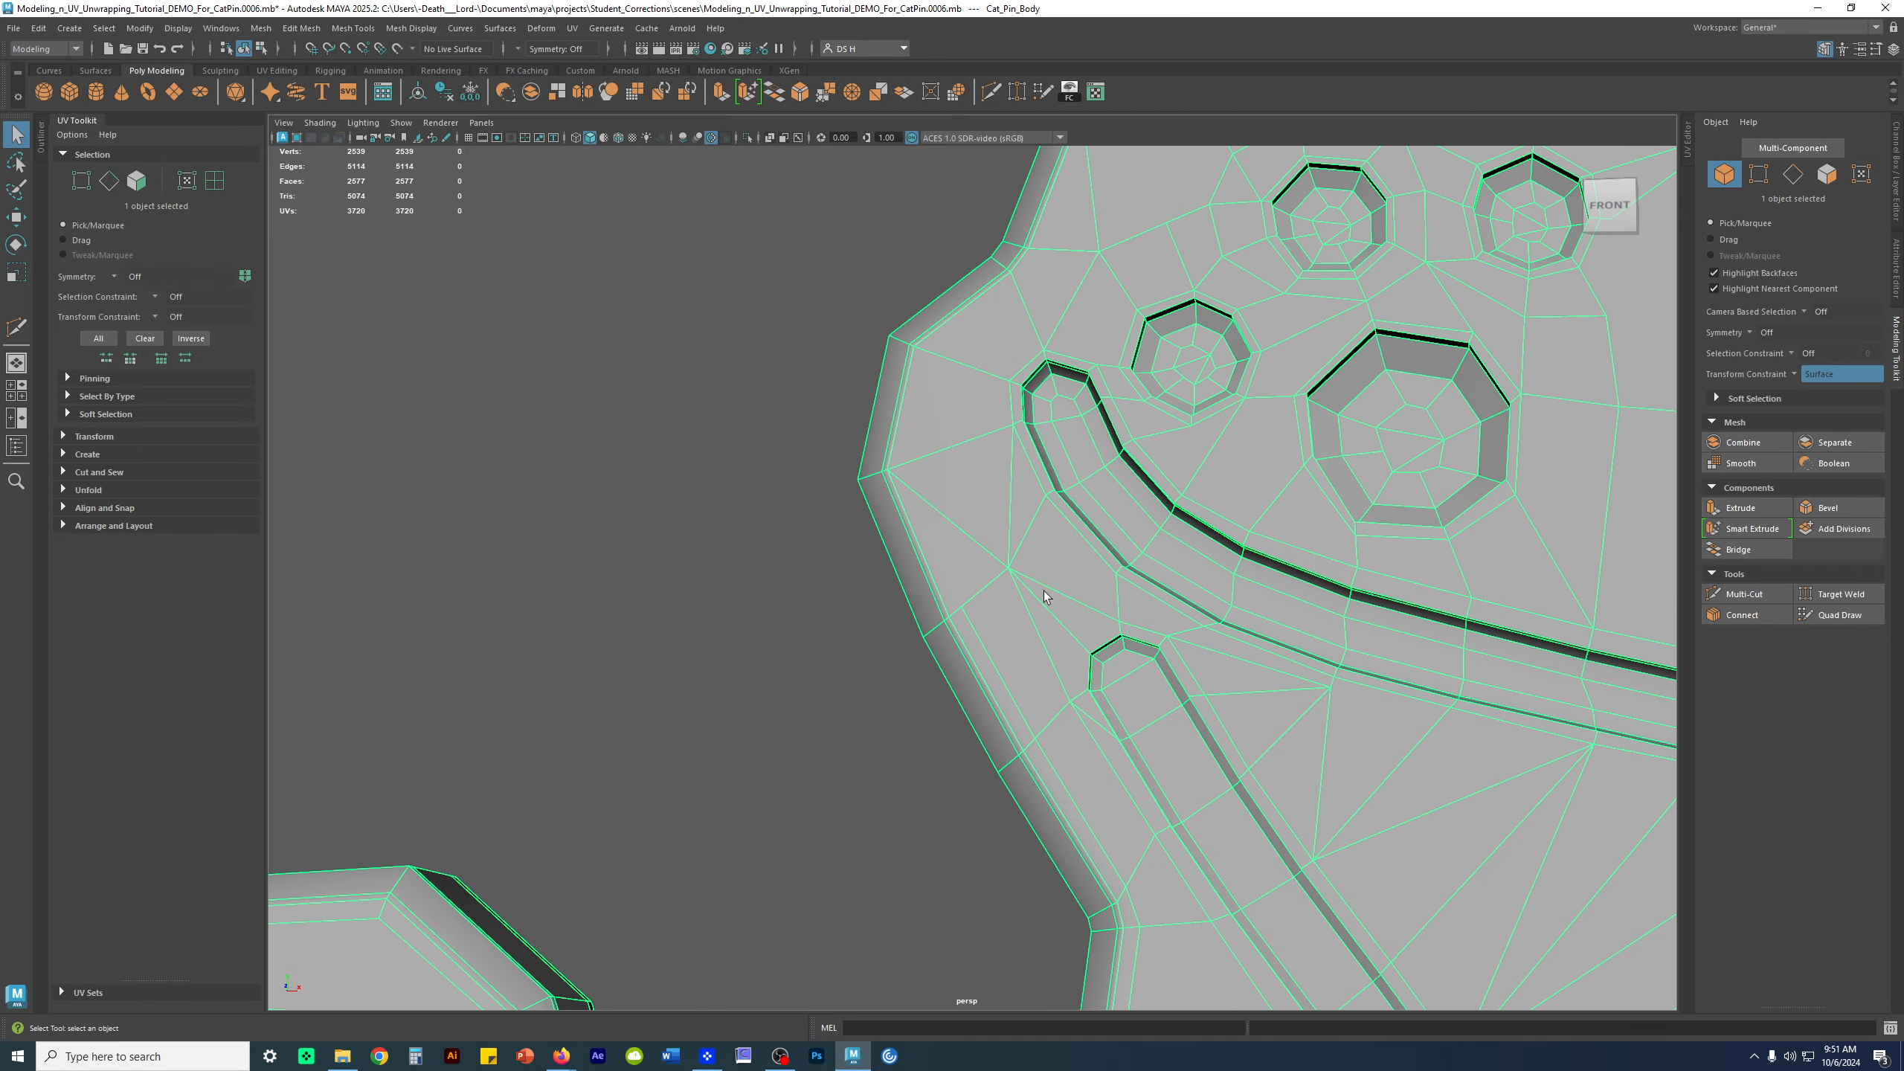
# Cut a supporting edge with Multi-Cut along the rim from above the slot groove to the rim's outer corner beside the curved groove
pyautogui.keyDown('alt'); pyautogui.moveTo(1128, 562); pyautogui.dragTo(817, 406, button='right'); pyautogui.keyUp('alt')
pyautogui.keyDown('alt'); pyautogui.moveTo(1503, 440); pyautogui.dragTo(1058, 458, button='middle'); pyautogui.keyUp('alt')
pyautogui.keyDown('alt'); pyautogui.moveTo(1058, 459); pyautogui.dragTo(1262, 472); pyautogui.keyUp('alt')
pyautogui.keyDown('alt'); pyautogui.moveTo(1262, 471); pyautogui.dragTo(1399, 542, button='middle'); pyautogui.keyUp('alt')
pyautogui.keyDown('alt'); pyautogui.moveTo(1399, 542); pyautogui.dragTo(1134, 508, button='right'); pyautogui.keyUp('alt')
pyautogui.moveTo(1134, 508)
pyautogui.keyDown('alt'); pyautogui.mouseDown()
pyautogui.moveTo(1187, 493)
pyautogui.moveTo(1127, 502)
pyautogui.mouseUp(); pyautogui.keyUp('alt')
pyautogui.keyDown('alt'); pyautogui.moveTo(926, 702); pyautogui.dragTo(1267, 587, button='right'); pyautogui.keyUp('alt')
pyautogui.keyDown('alt'); pyautogui.moveTo(772, 294); pyautogui.dragTo(880, 498, button='middle'); pyautogui.keyUp('alt')
pyautogui.keyDown('alt'); pyautogui.moveTo(879, 498); pyautogui.dragTo(994, 566, button='right'); pyautogui.keyUp('alt')
pyautogui.keyDown('shift'); pyautogui.moveTo(918, 405); pyautogui.dragTo(967, 536, button='right'); pyautogui.keyUp('shift')
pyautogui.click(865, 703)
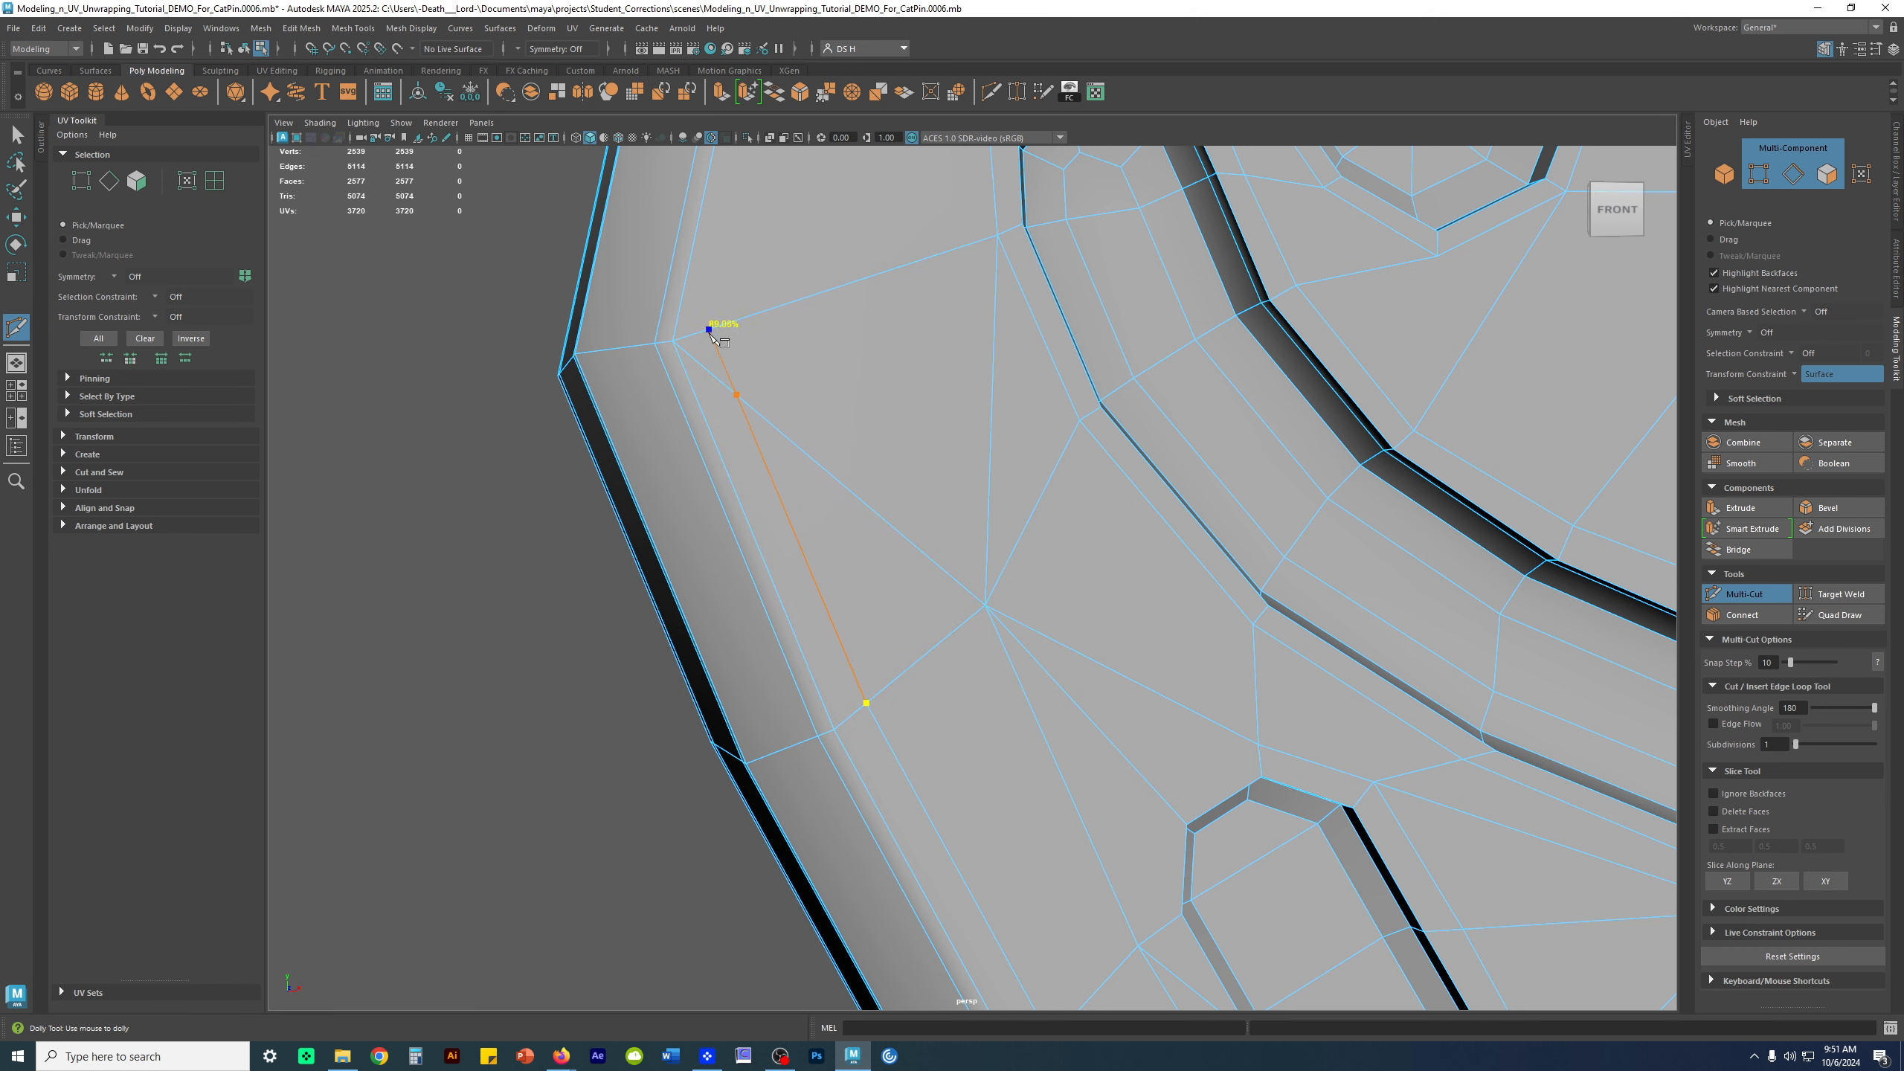
pyautogui.press('w')
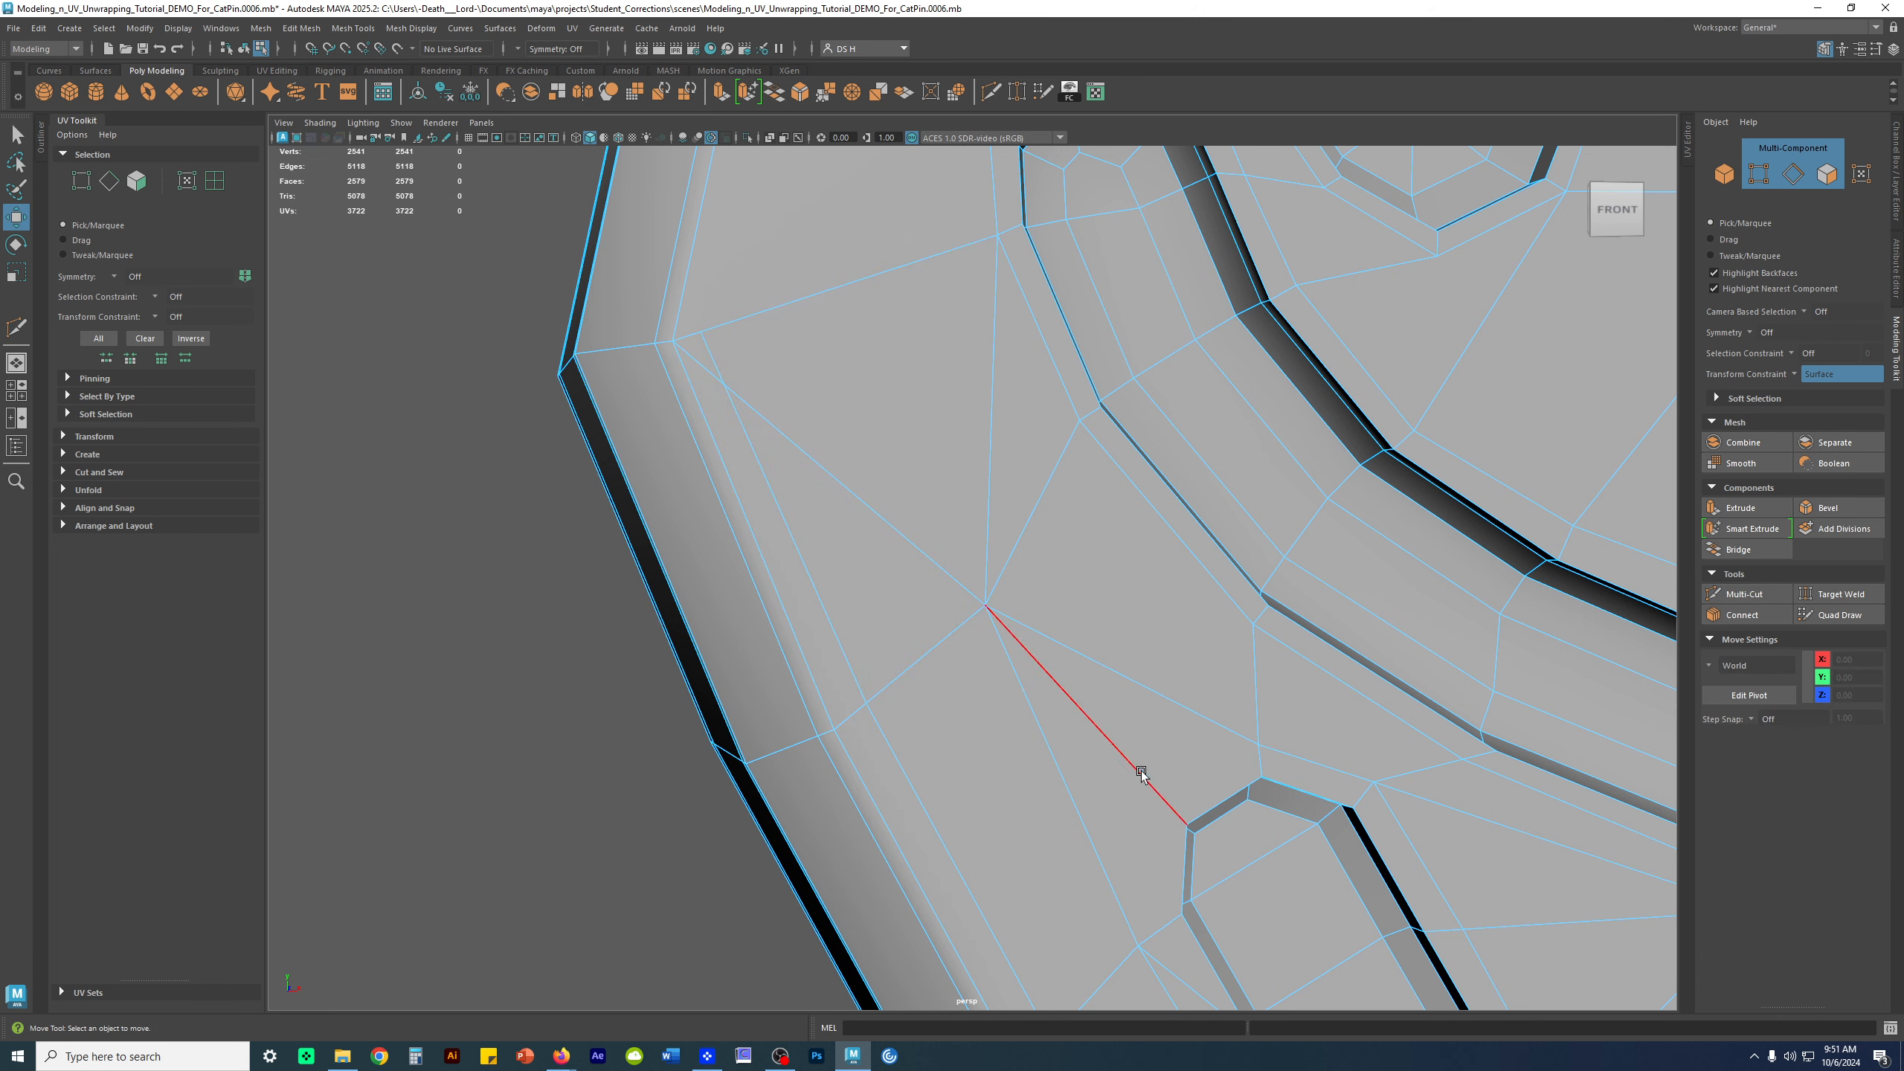
# Merge the extra supporting vertex into its neighbour at the rim's outer corner with the Target Weld tool
pyautogui.scroll(-2, 926, 409)
pyautogui.keyDown('alt'); pyautogui.moveTo(884, 330); pyautogui.dragTo(927, 469, button='middle'); pyautogui.keyUp('alt')
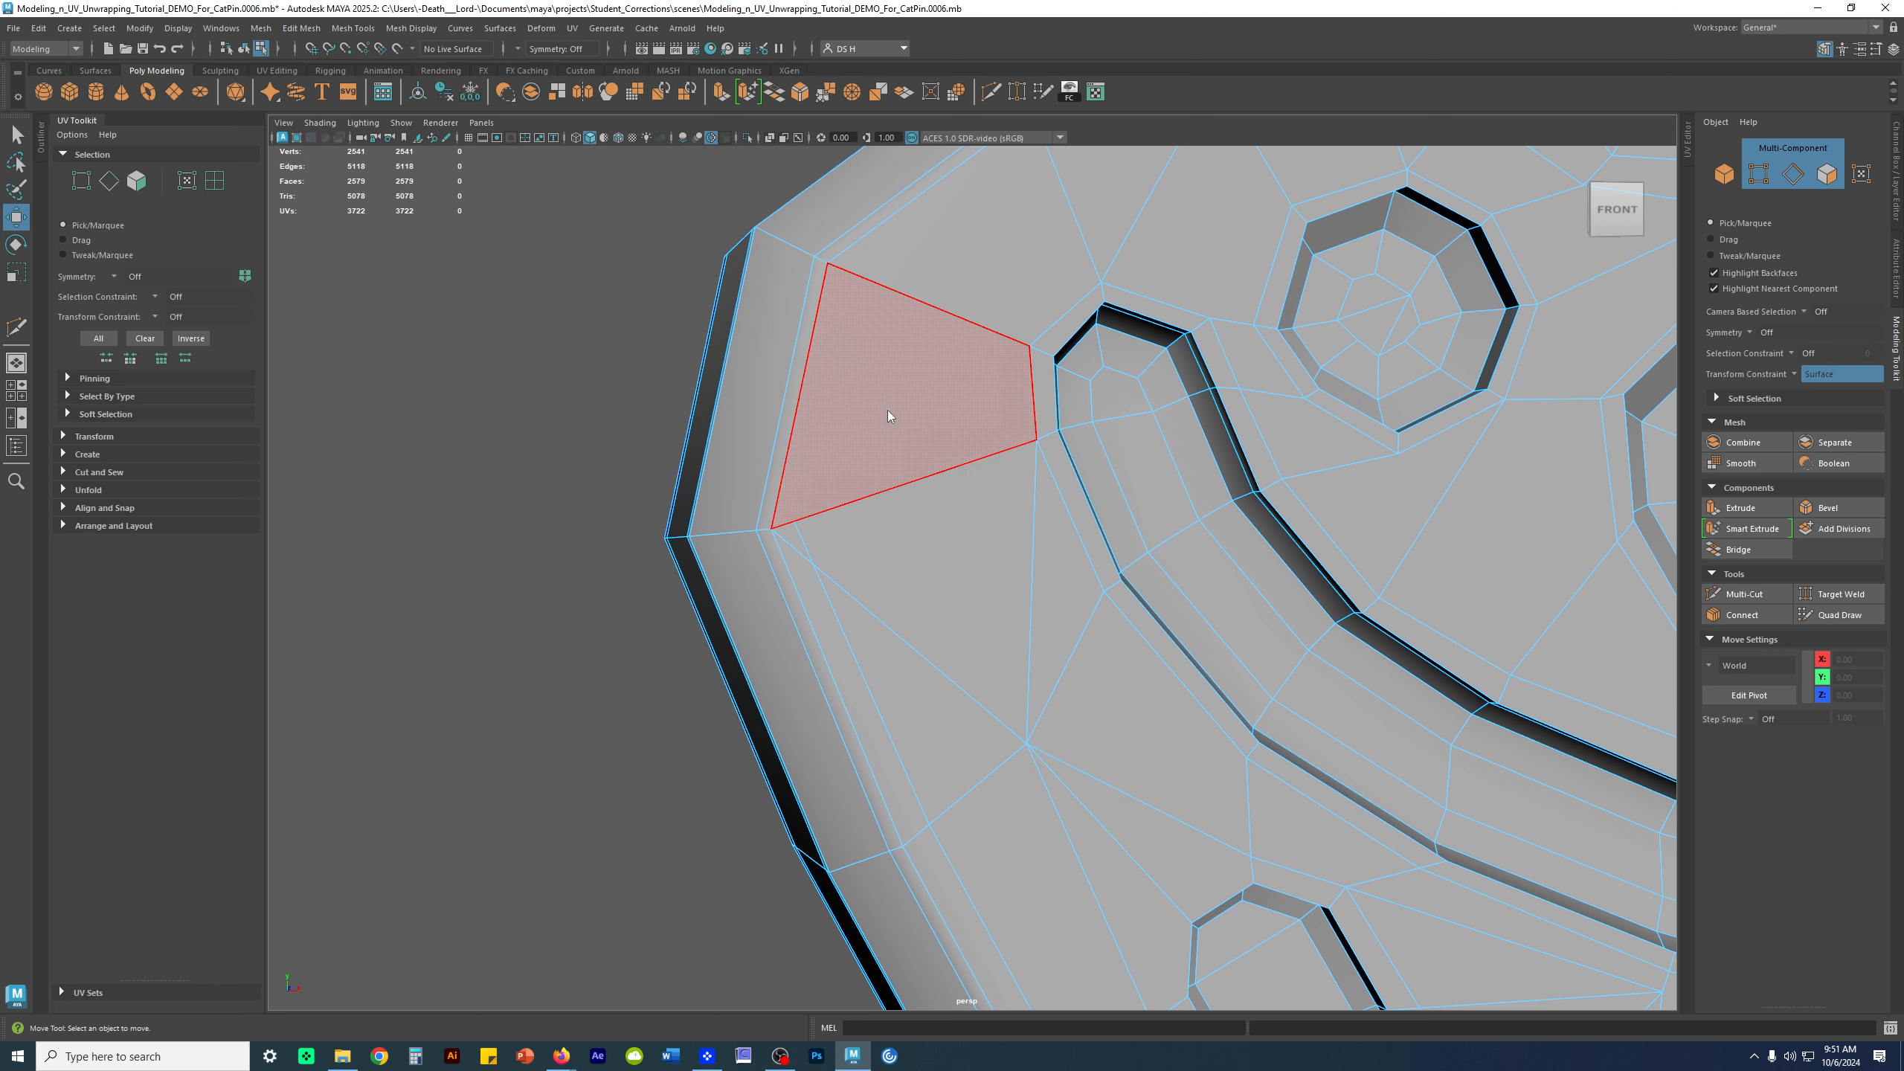
pyautogui.rightClick(889, 411)
pyautogui.click(761, 415)
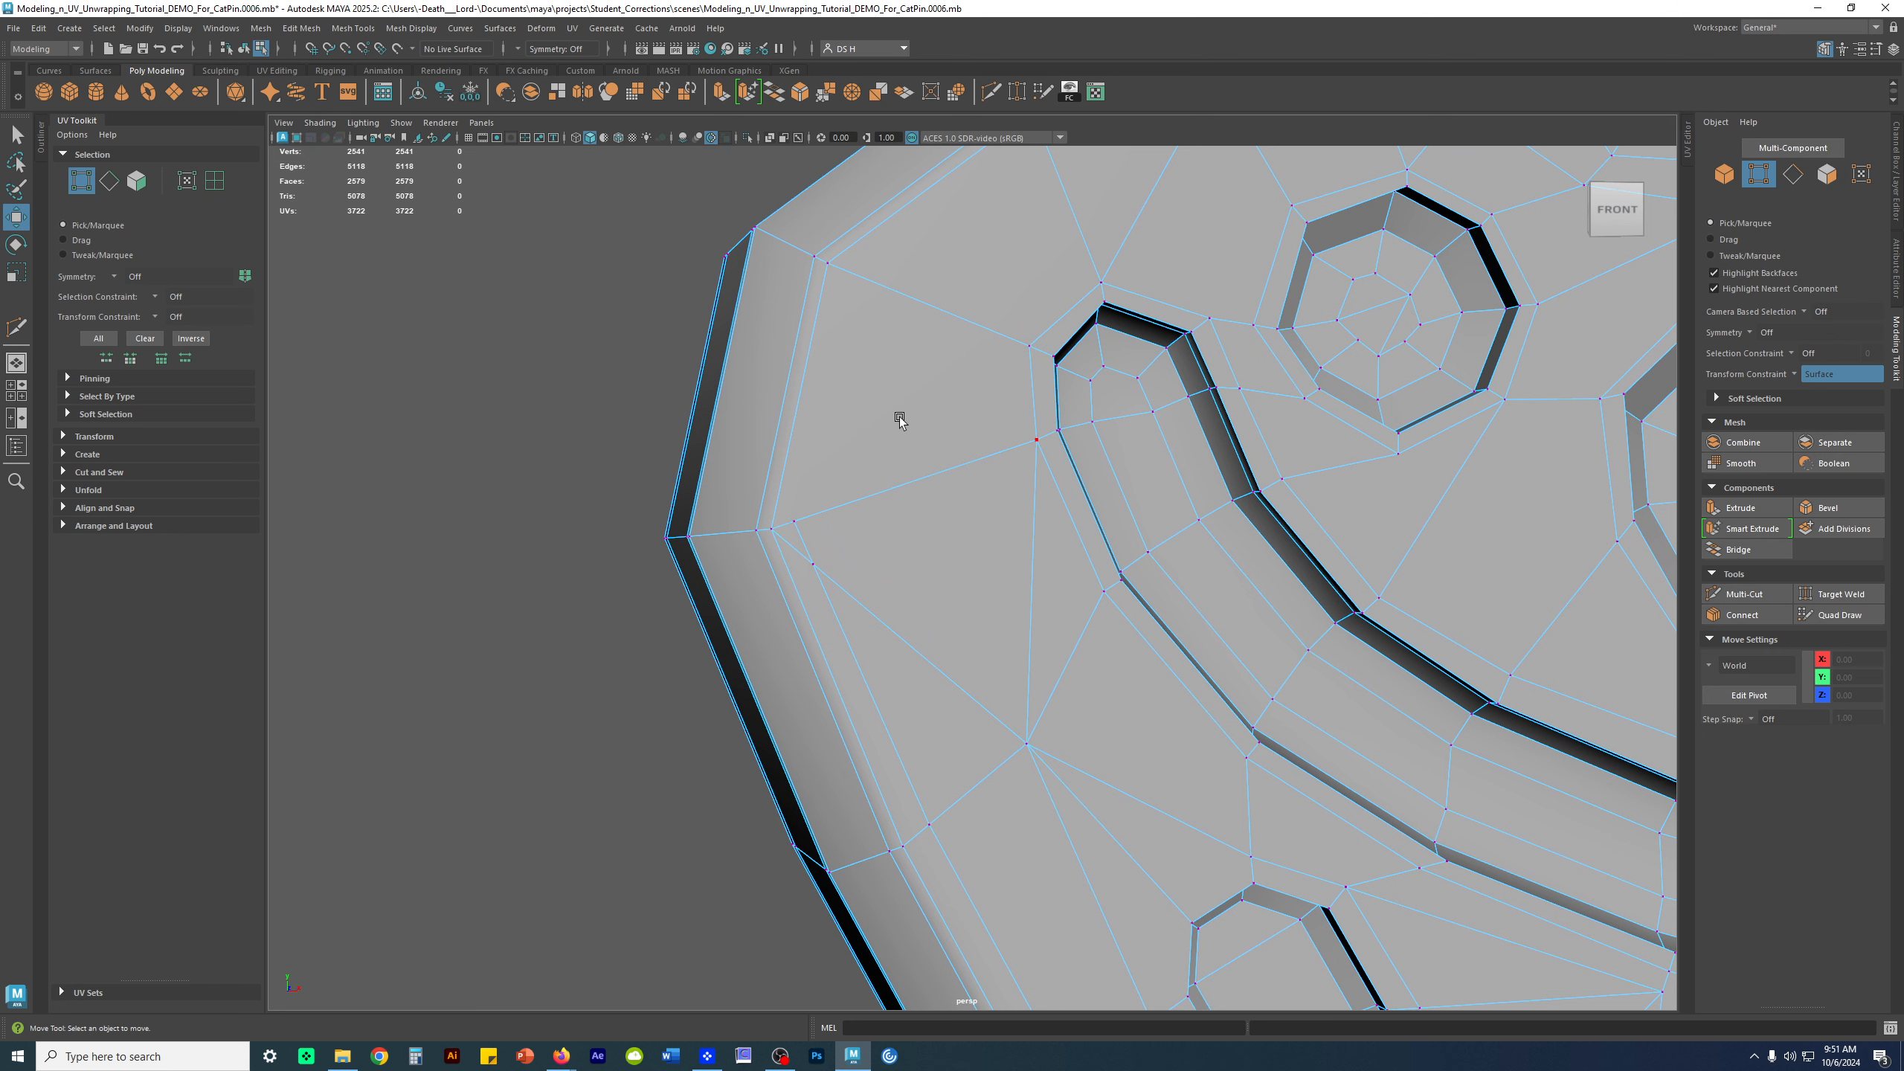
pyautogui.rightClick(902, 402)
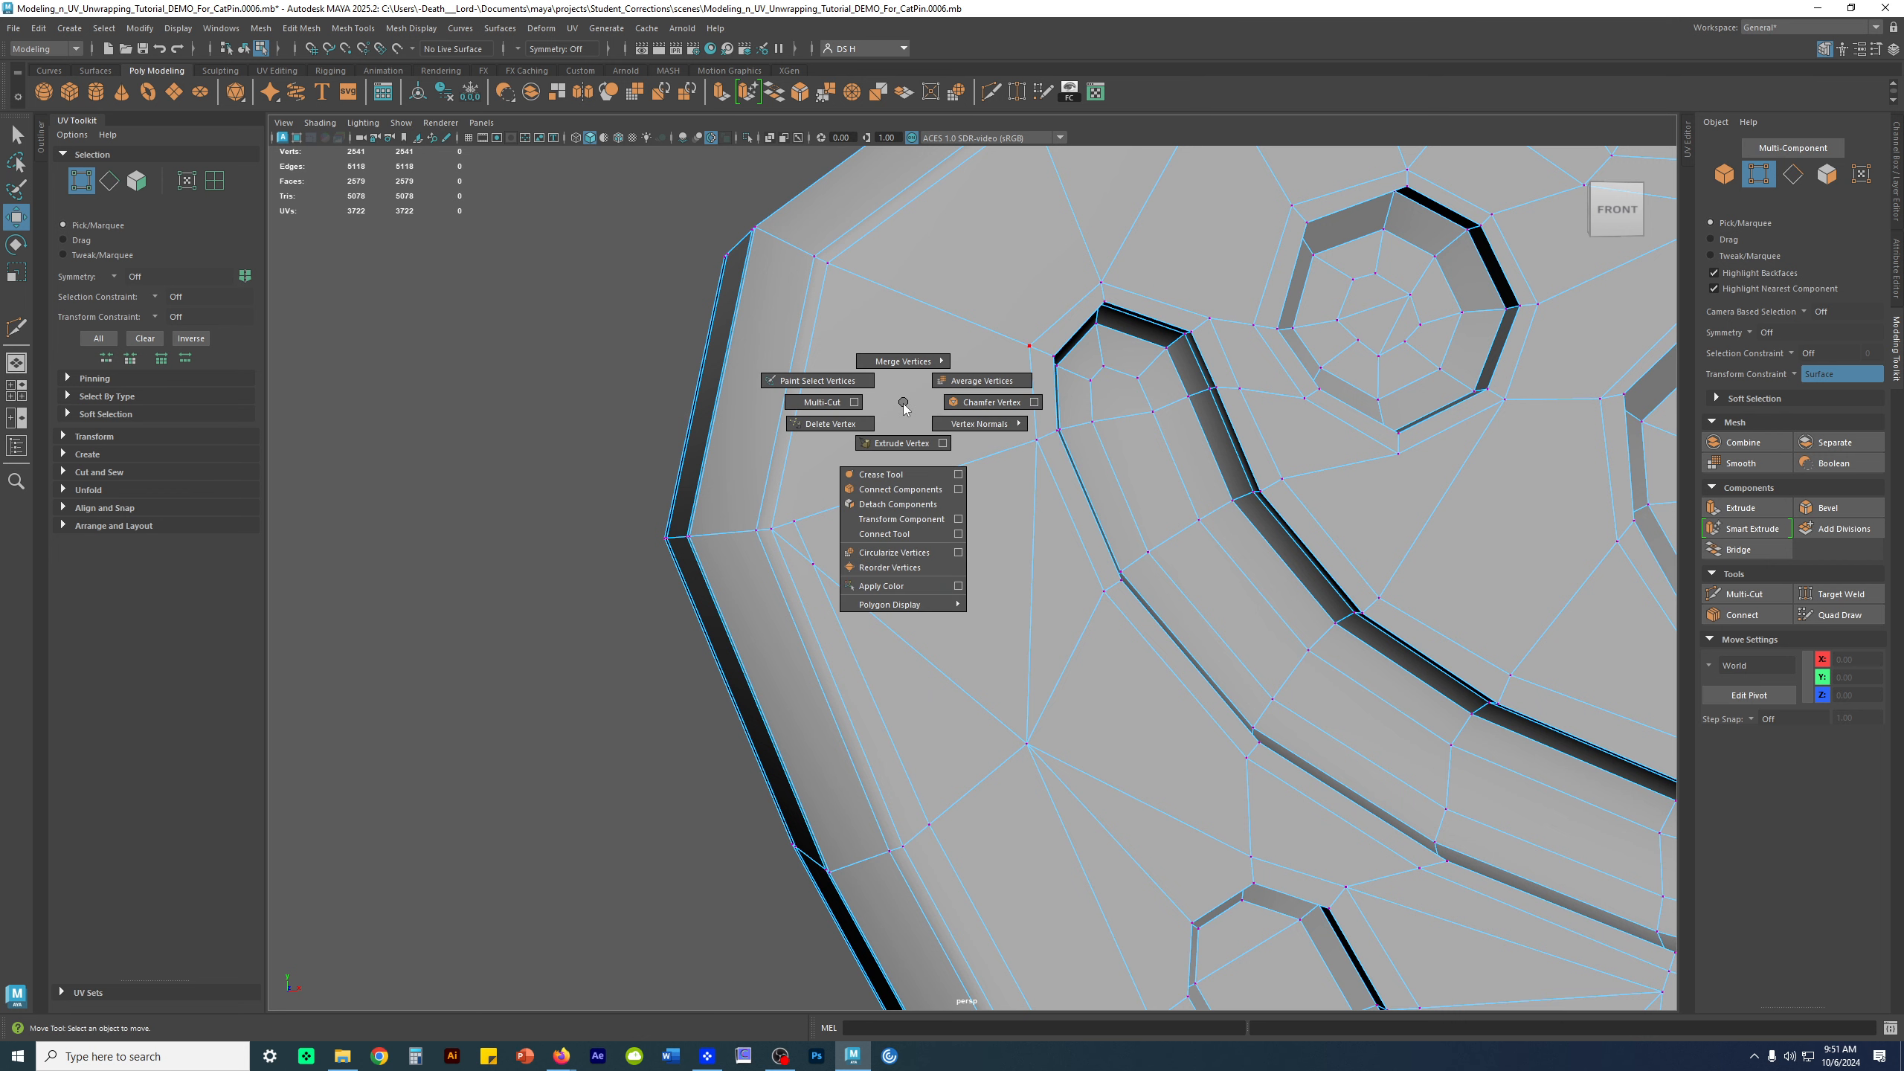
pyautogui.moveTo(908, 321)
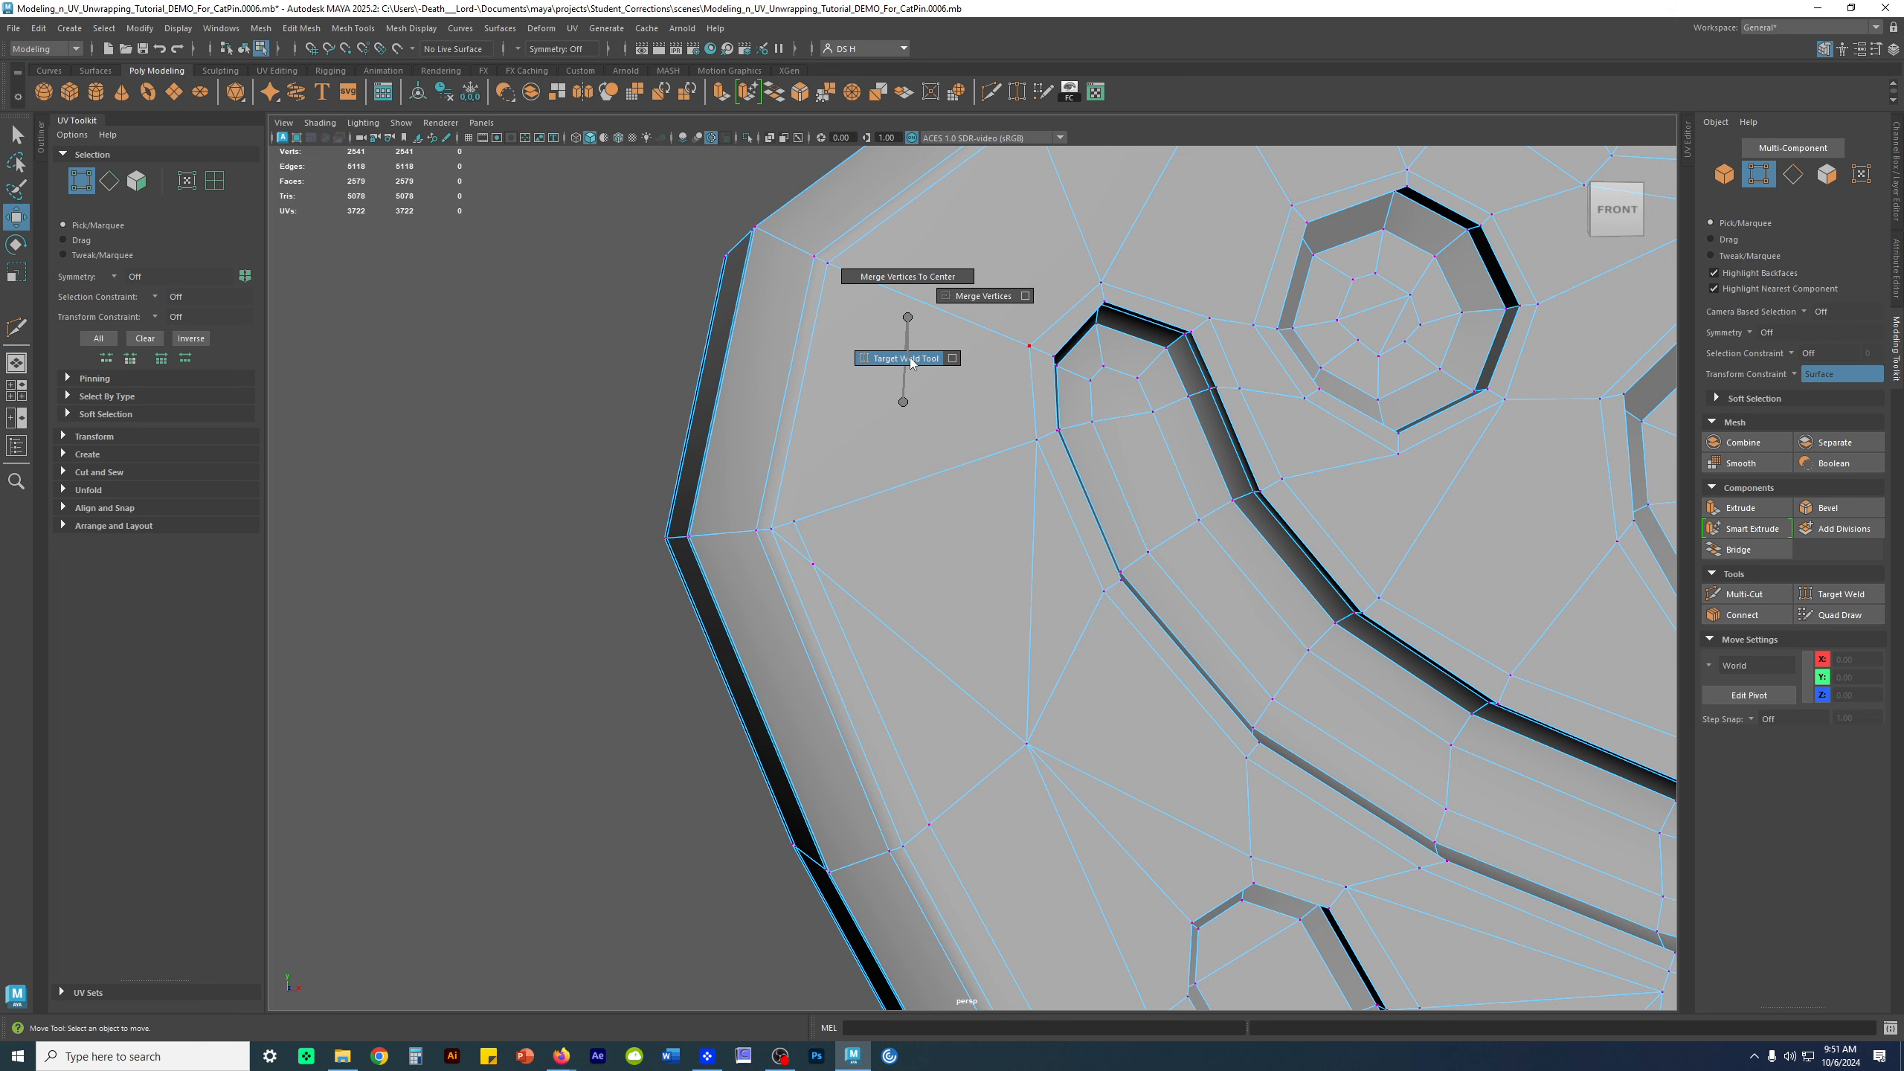
pyautogui.click(944, 358)
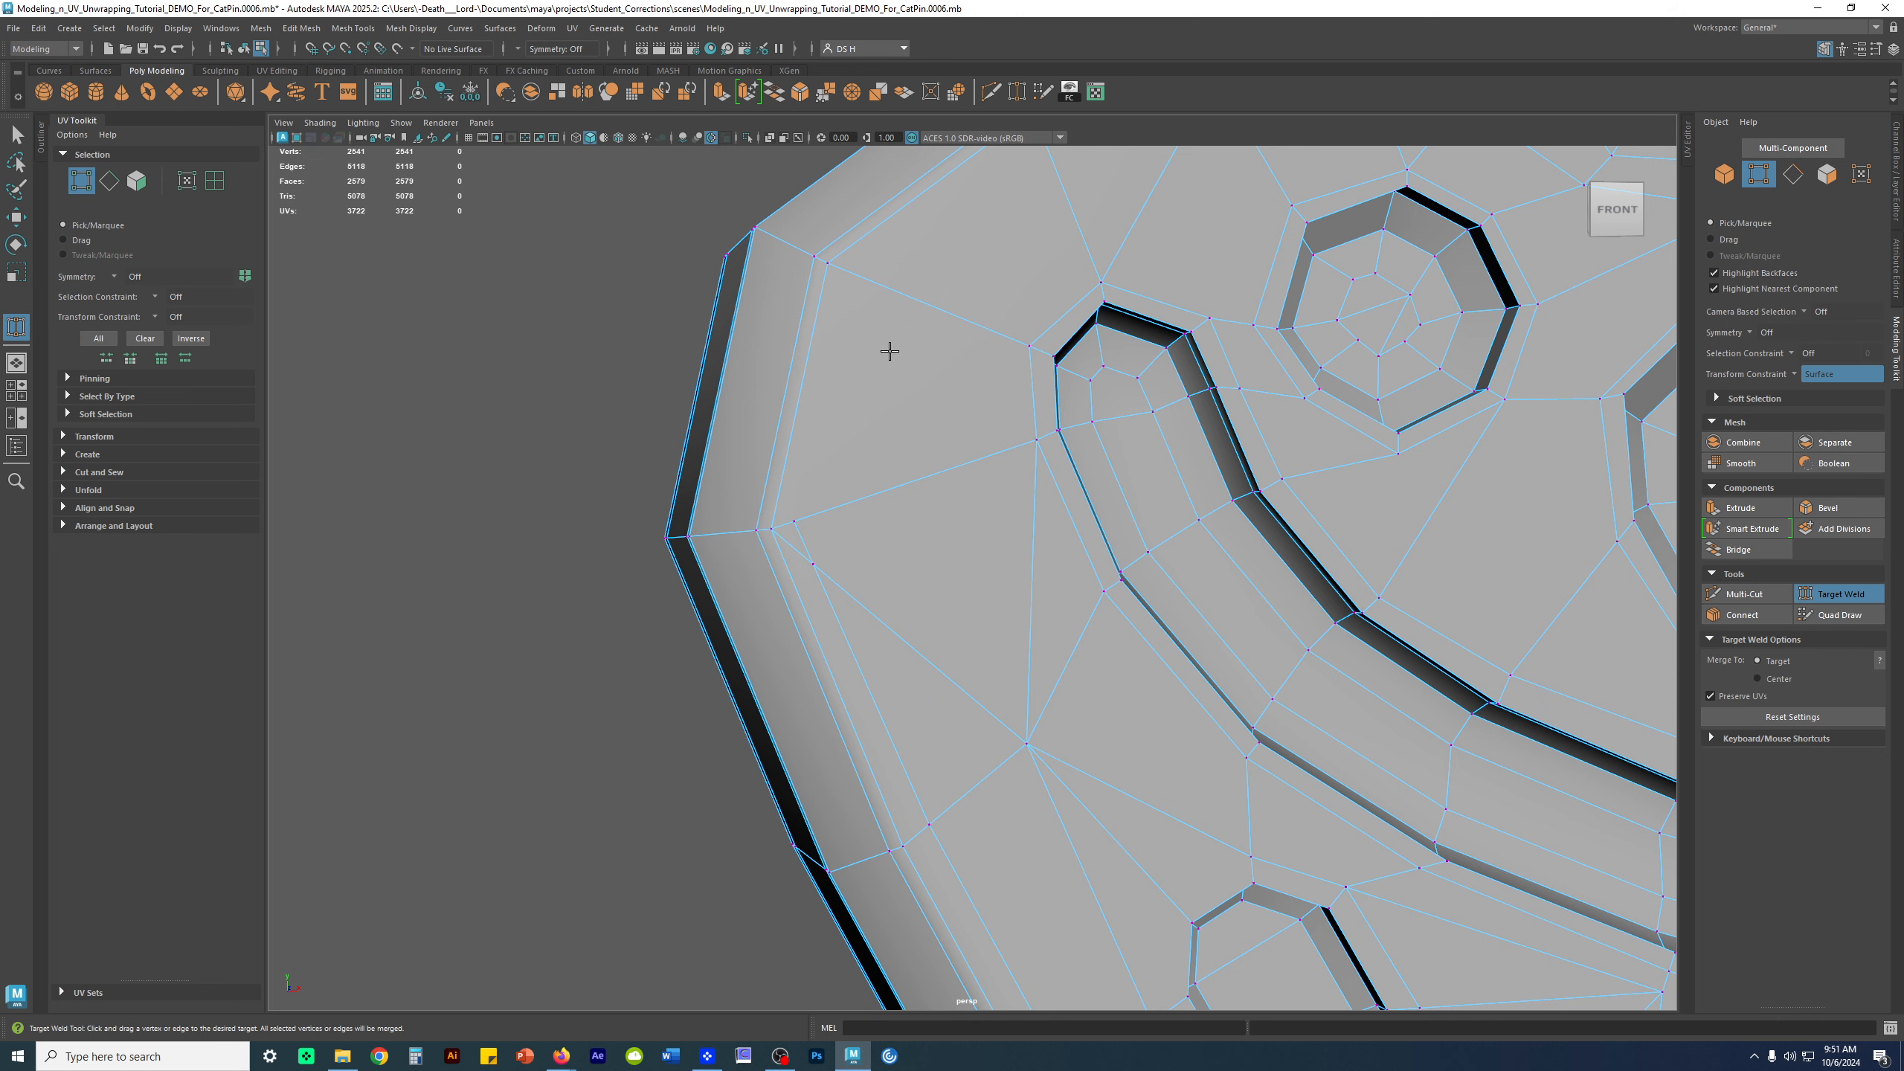
pyautogui.scroll(3, 791, 488)
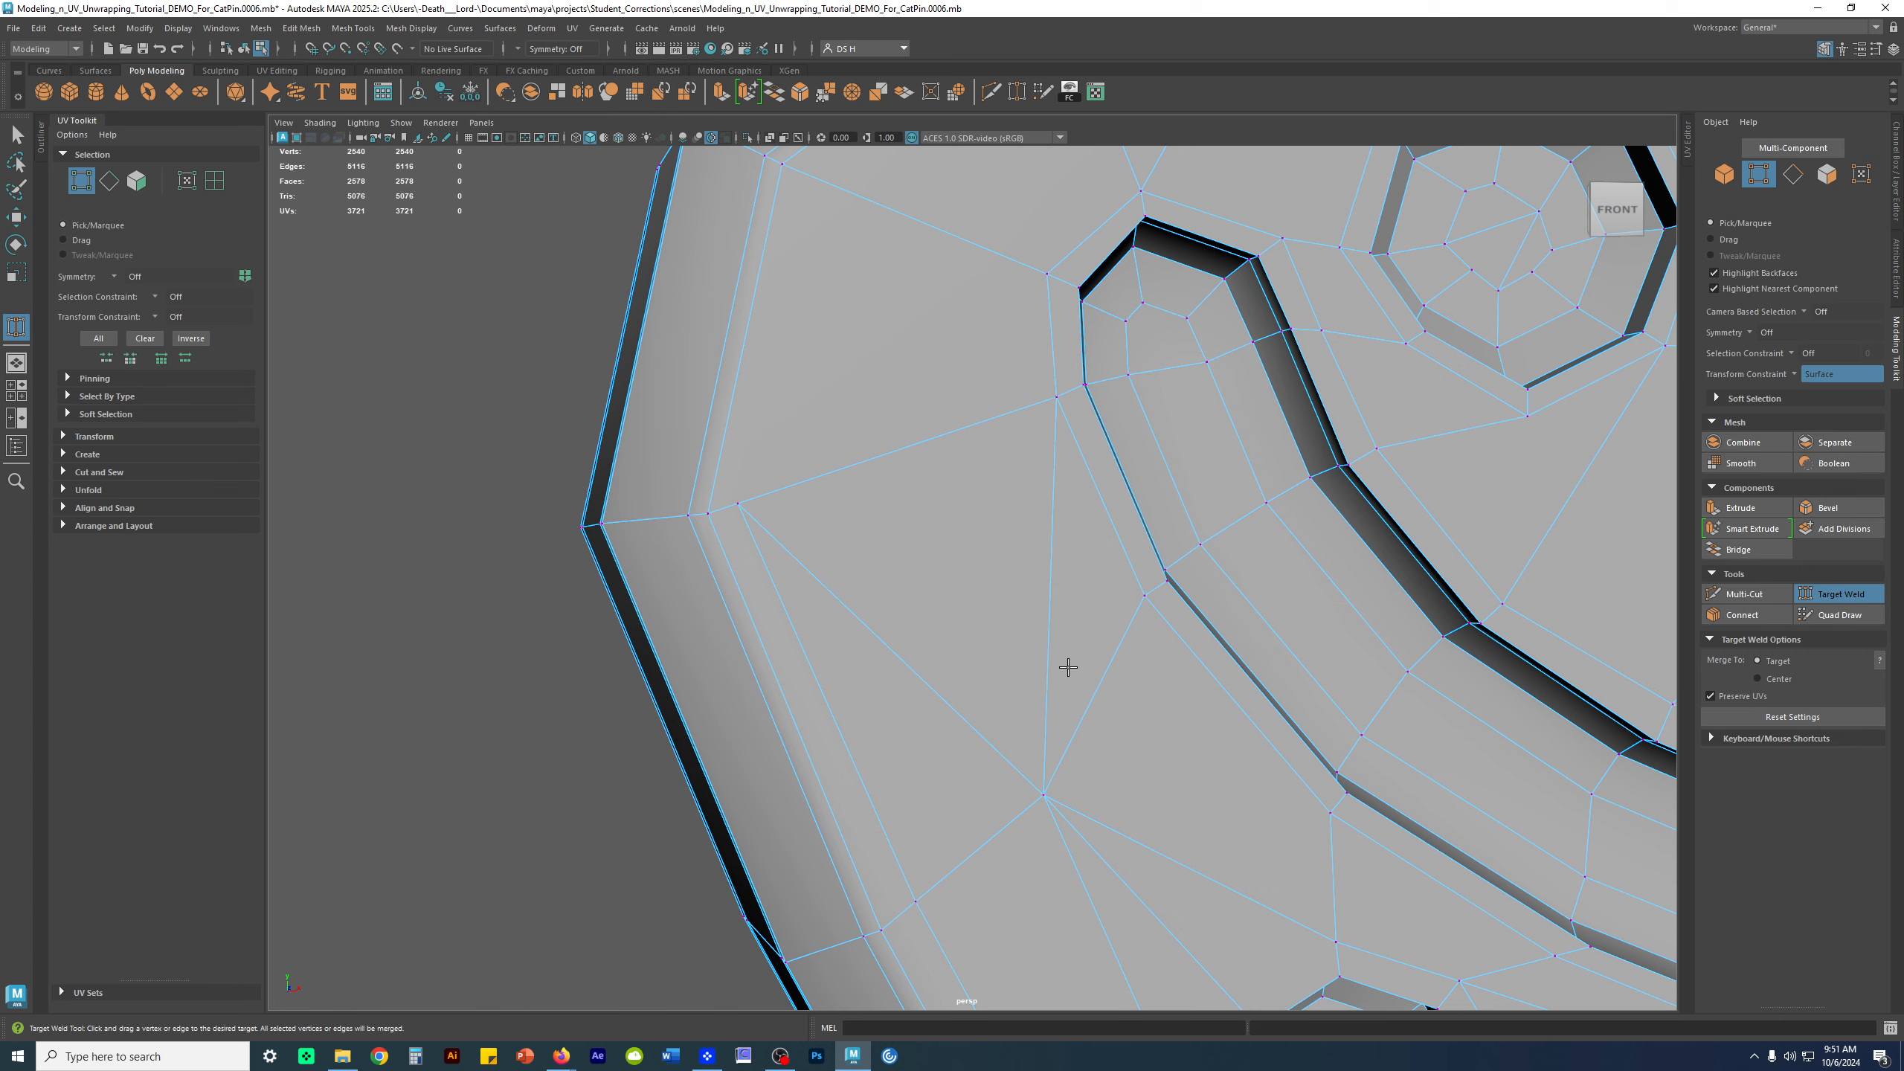
pyautogui.scroll(-5, 1052, 660)
pyautogui.press('w')
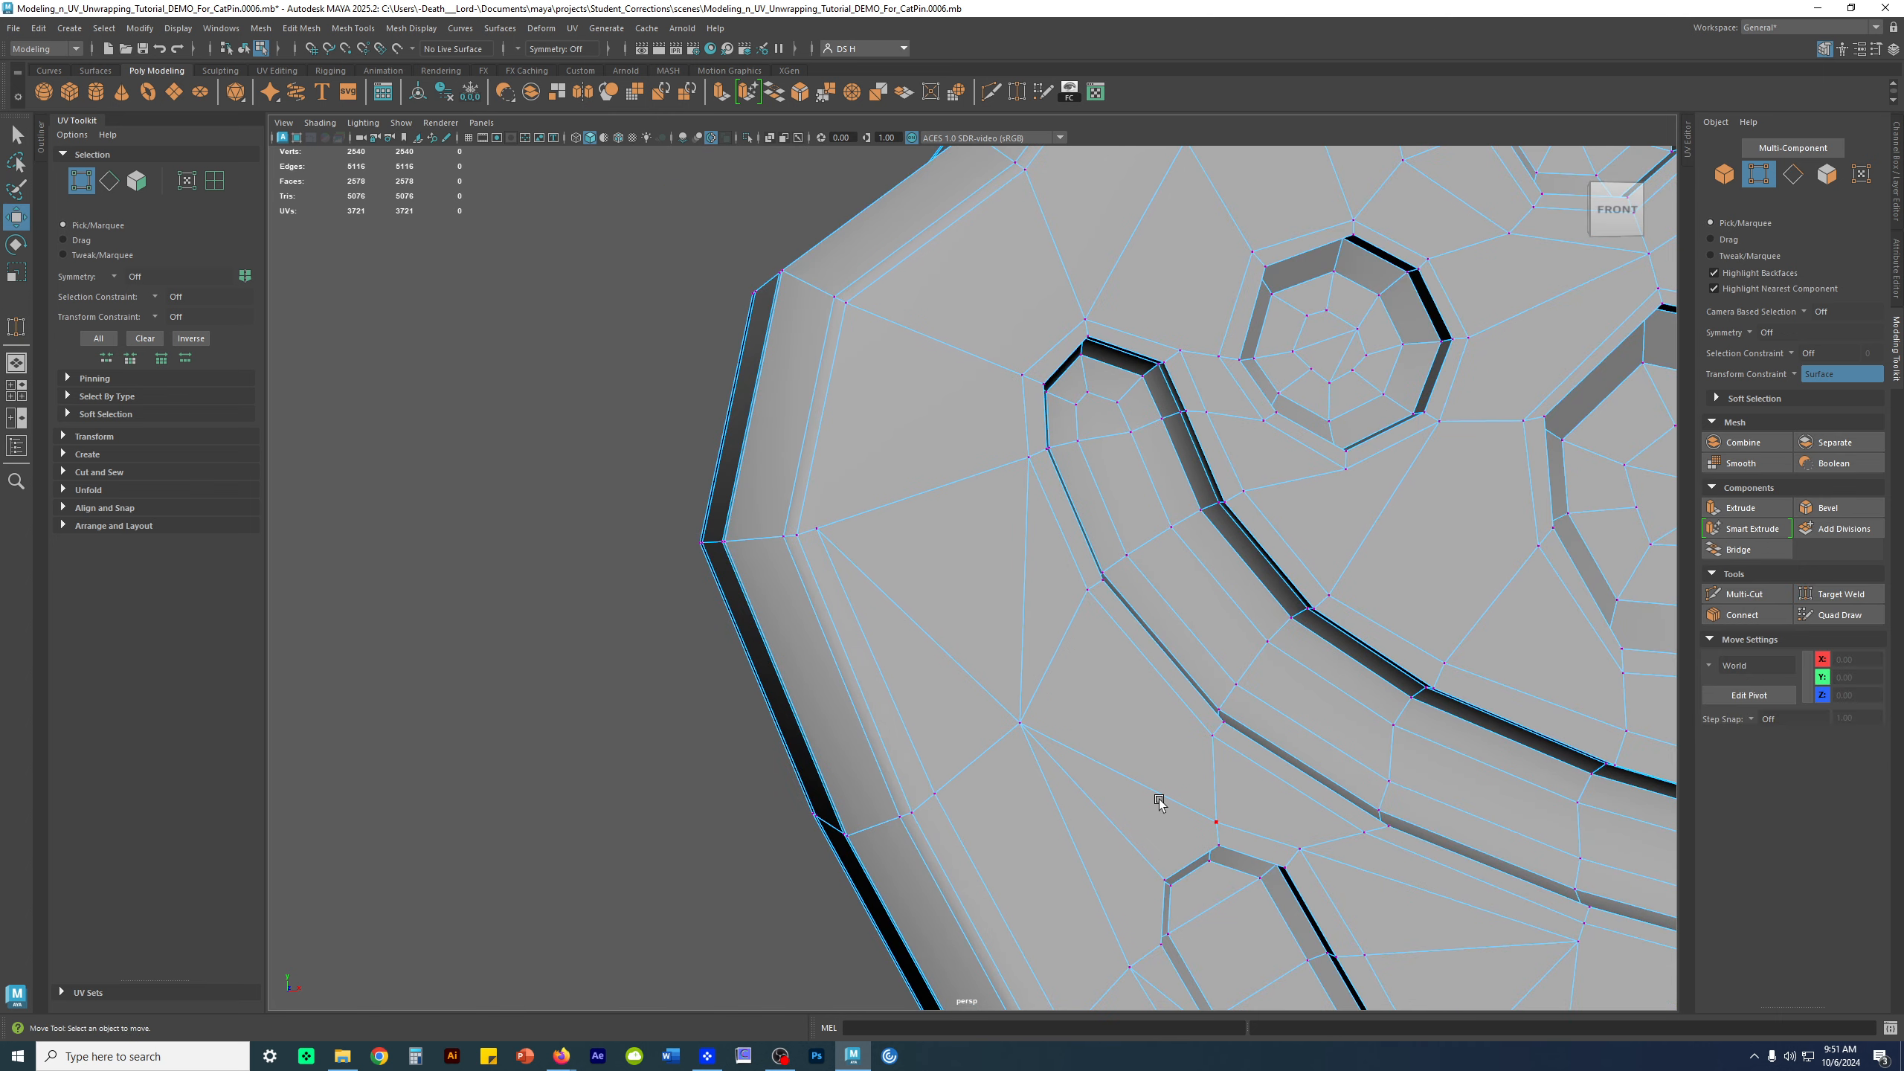
# Save the scene as an incremented version, Modeling_n_UV_Unwrapping_Tutorial_DEMO_For_CatPin.0007.mb
pyautogui.scroll(5, 1150, 750)
pyautogui.scroll(-4, 1146, 697)
pyautogui.scroll(5, 1029, 573)
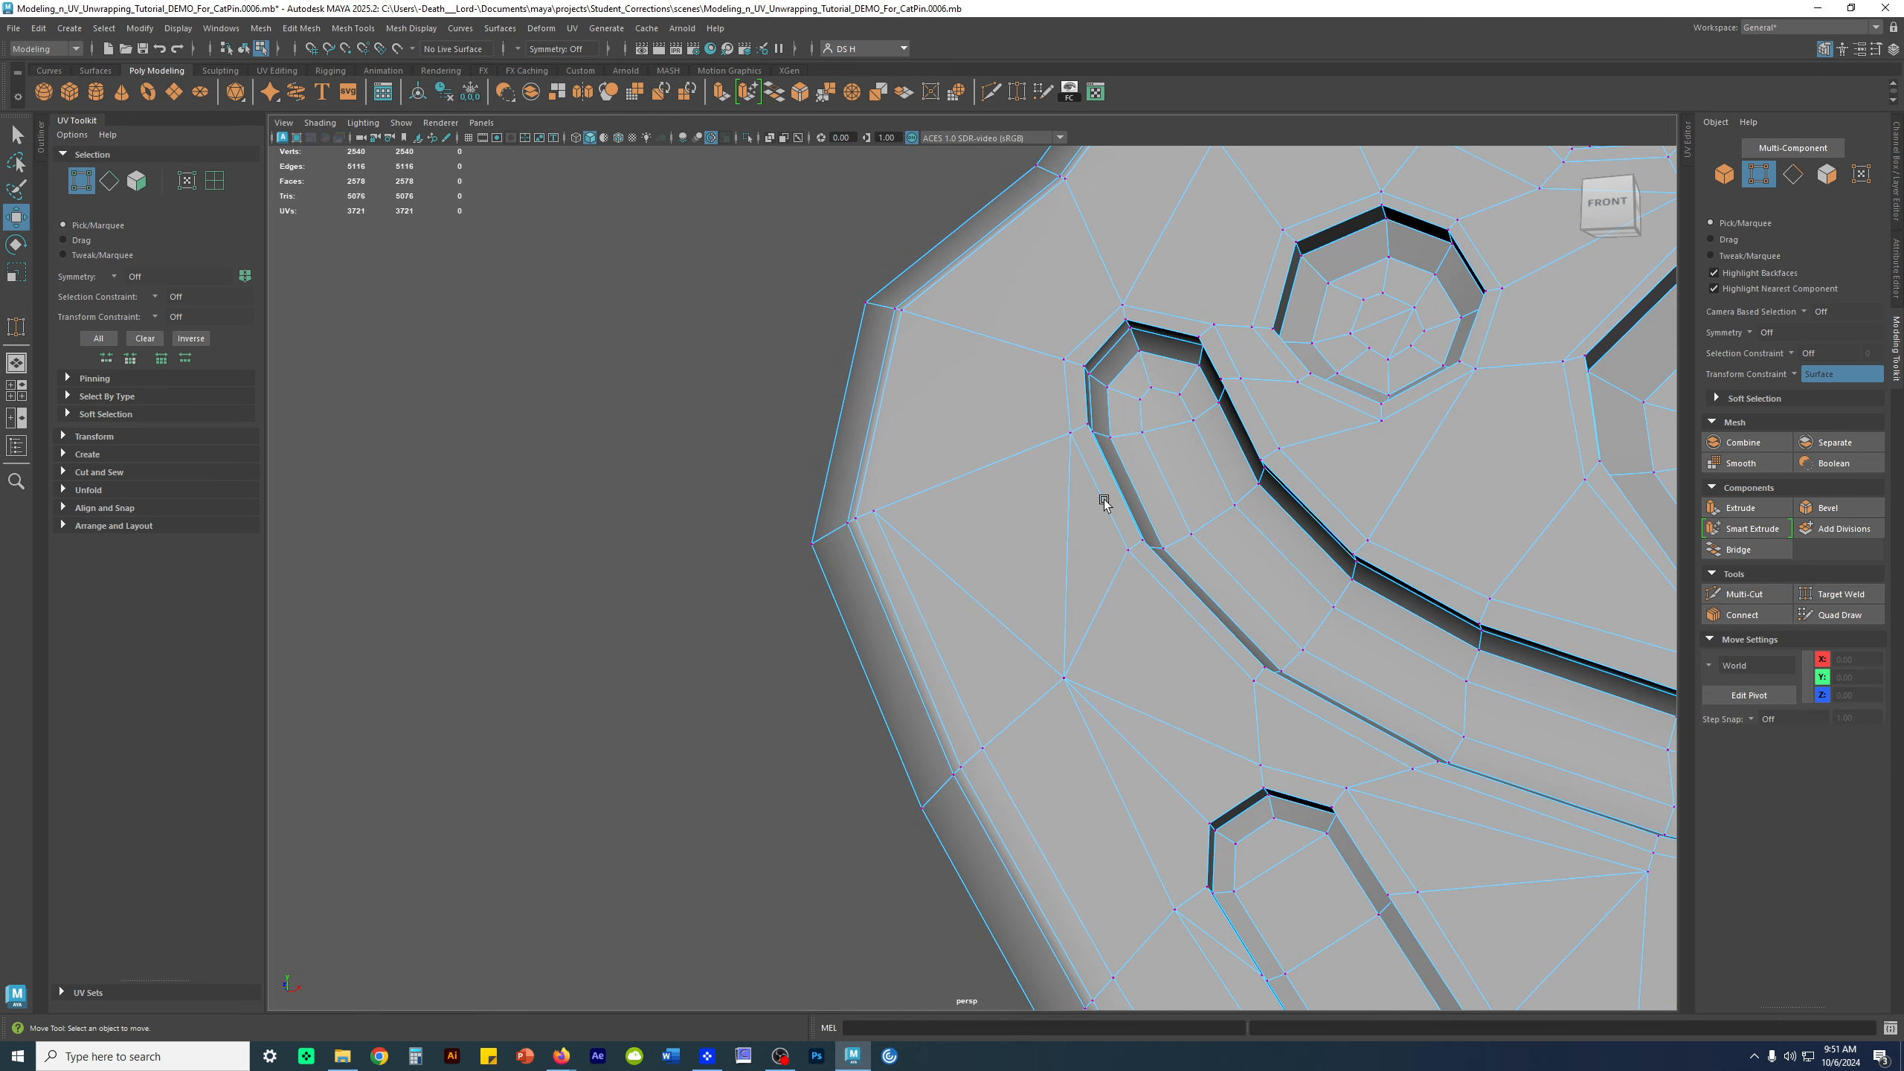
pyautogui.scroll(-3, 1115, 450)
pyautogui.keyDown('shift'); pyautogui.moveTo(1113, 583); pyautogui.dragTo(988, 582, button='right'); pyautogui.keyUp('shift')
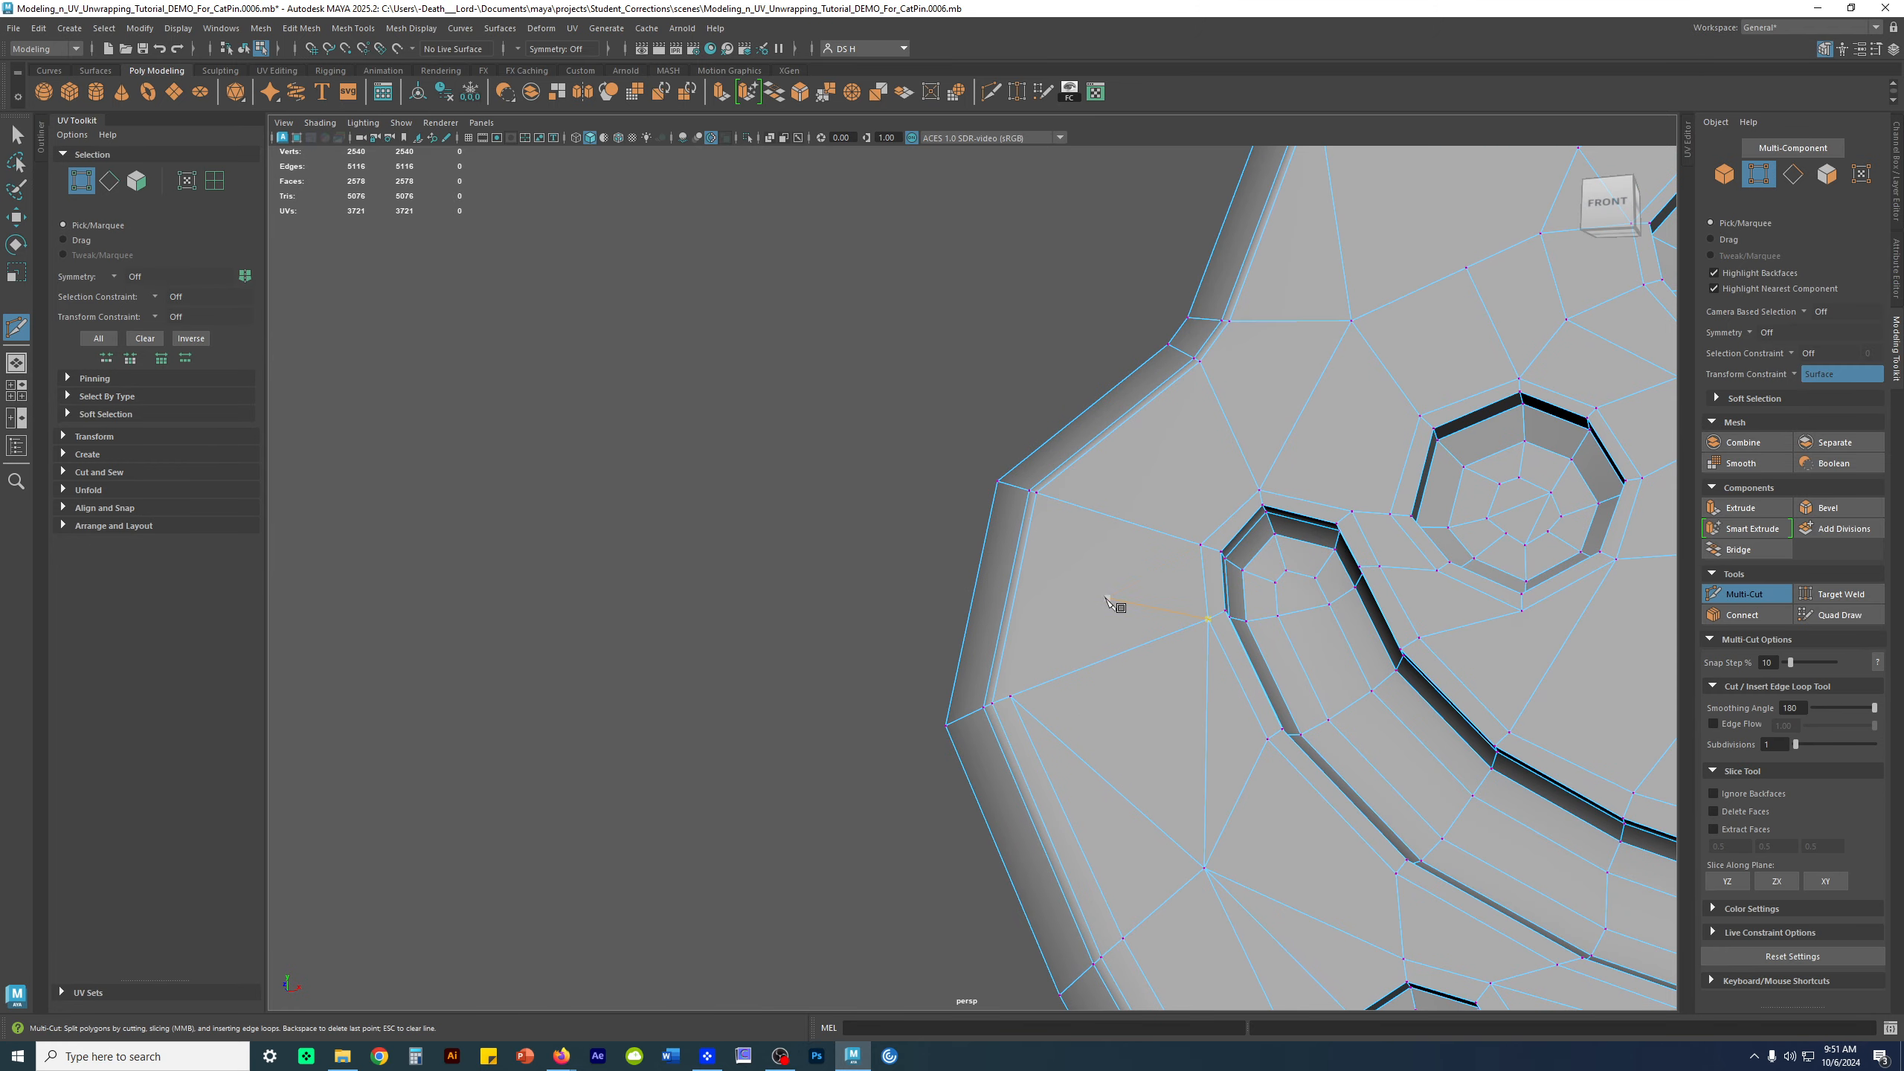
pyautogui.hotkey('ctrl', 'alt', 's')
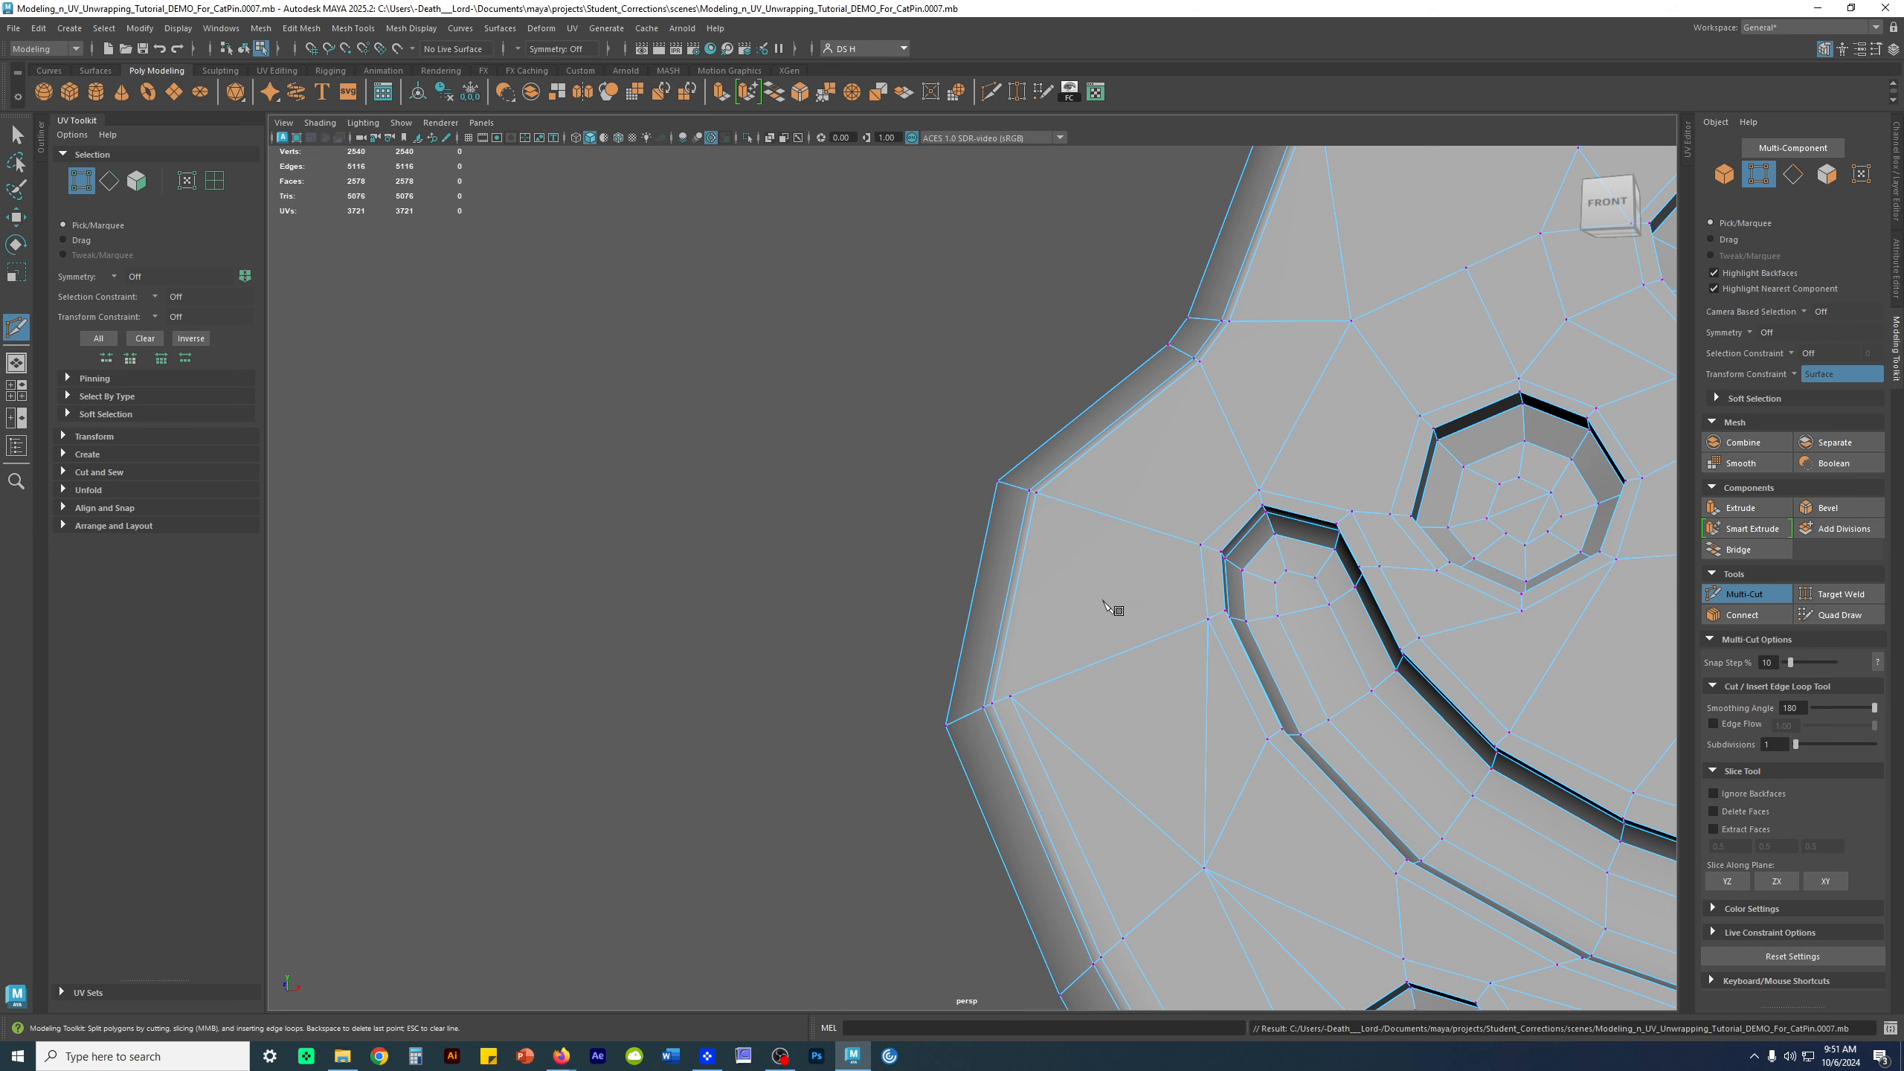
# Start a Multi-Cut supporting edge inside the rim from the corner beside the curved groove, around the paw holes, to the dip beyond them
pyautogui.click(1108, 660)
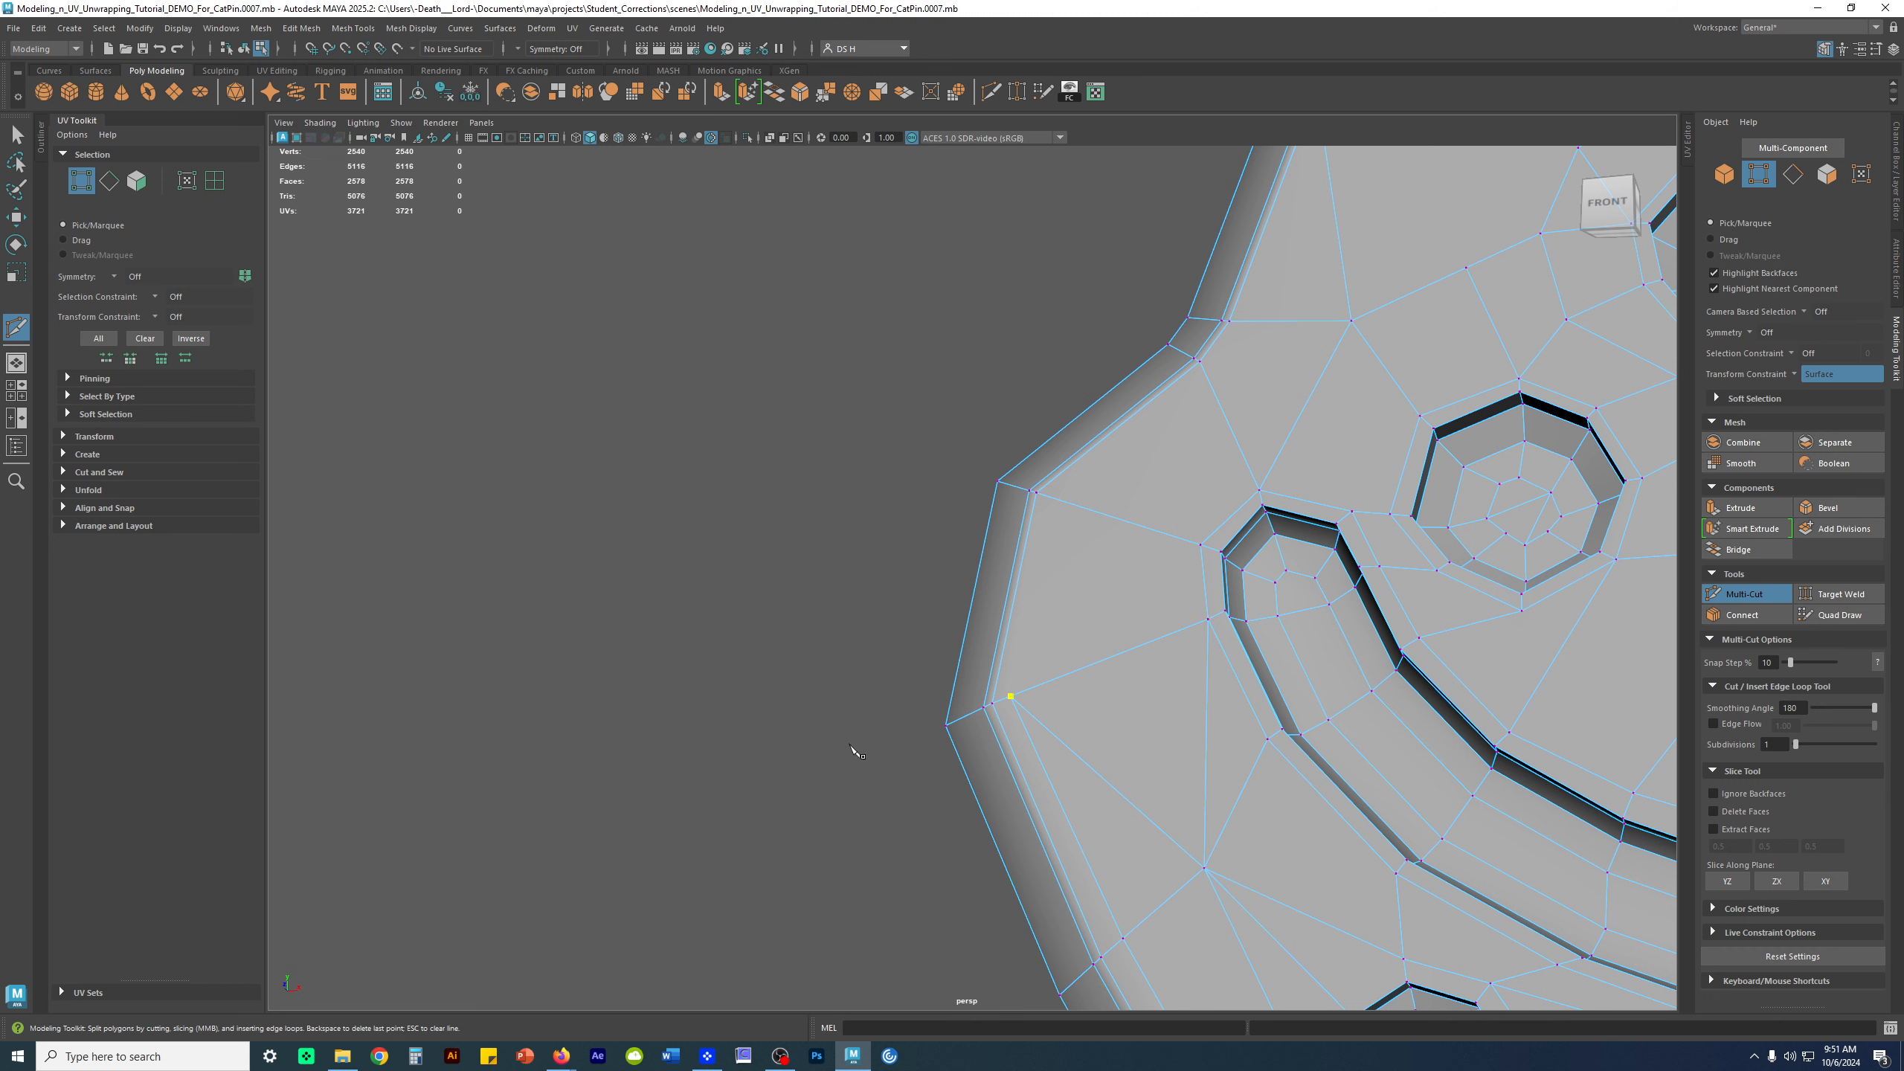
pyautogui.click(1057, 499)
pyautogui.keyDown('alt'); pyautogui.moveTo(1241, 433); pyautogui.dragTo(1075, 601, button='middle'); pyautogui.keyUp('alt')
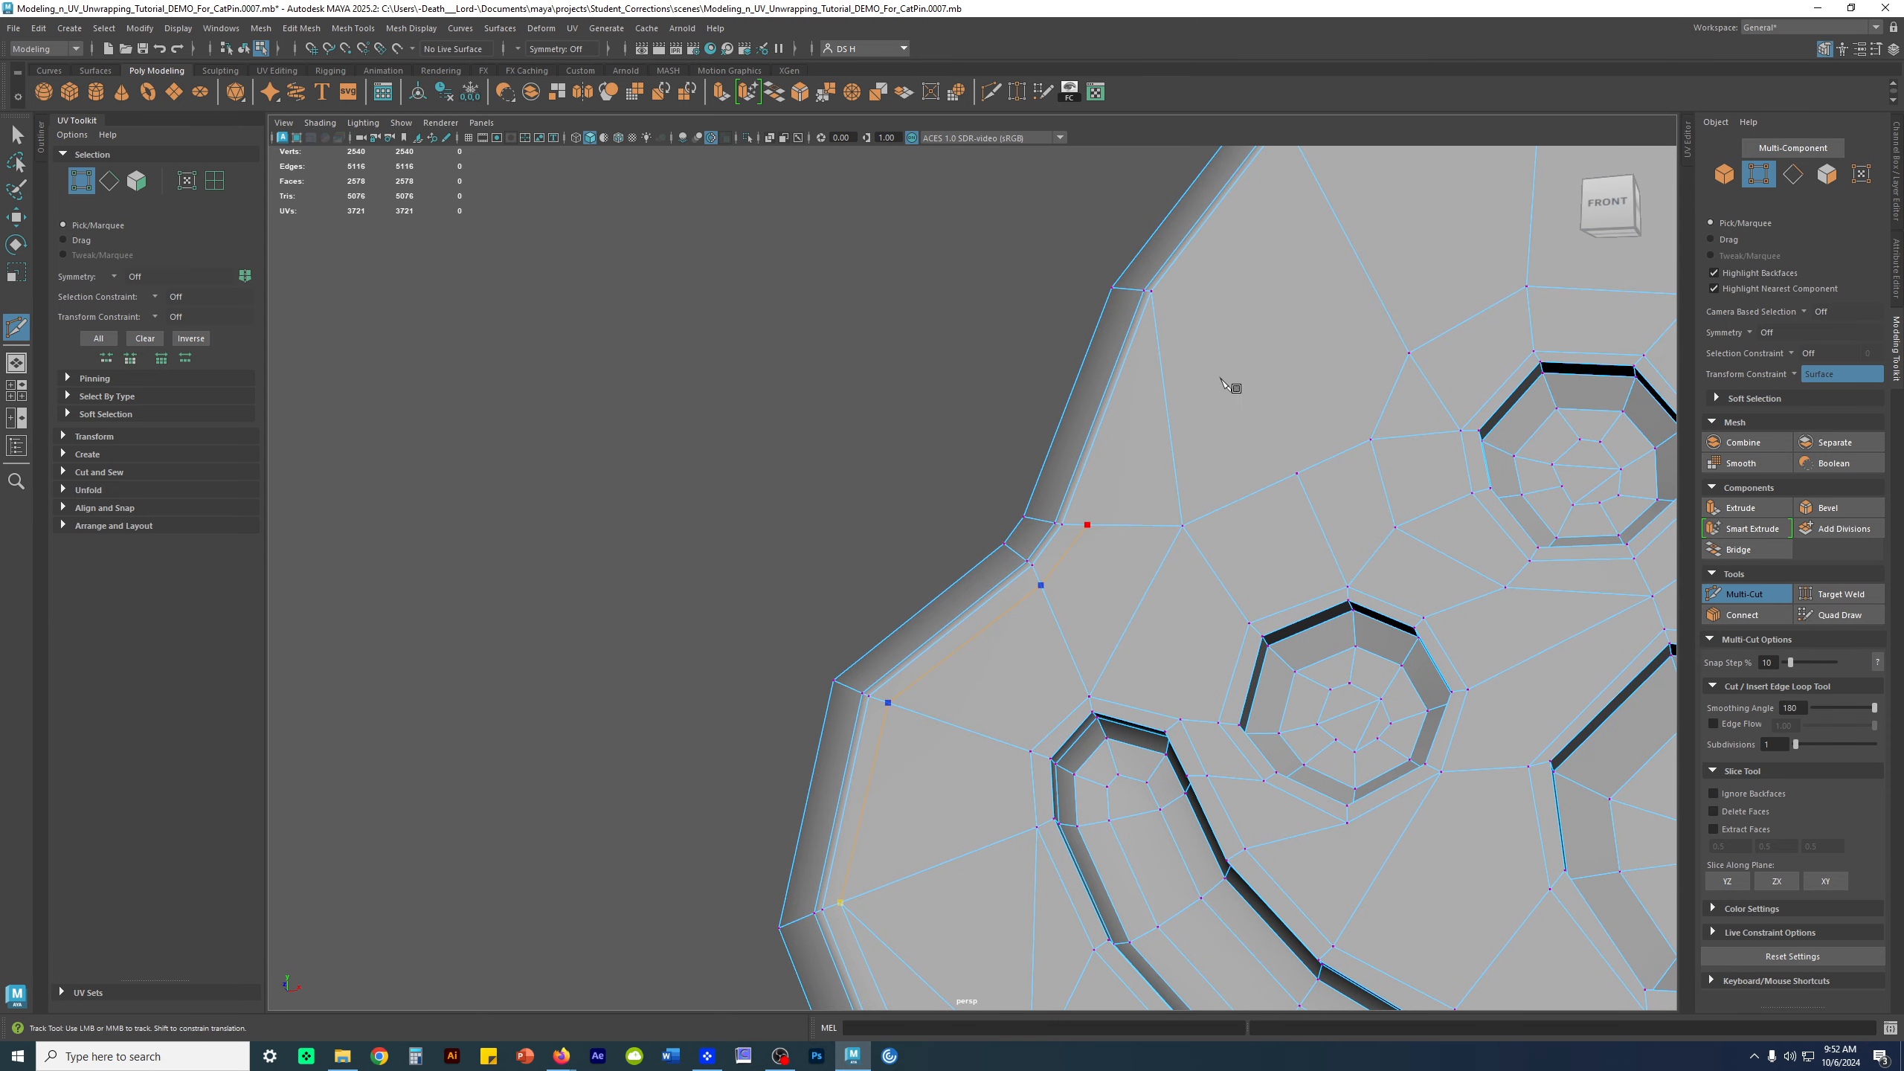
pyautogui.keyDown('alt'); pyautogui.moveTo(1227, 383); pyautogui.dragTo(1096, 514, button='middle'); pyautogui.keyUp('alt')
pyautogui.click(1075, 492)
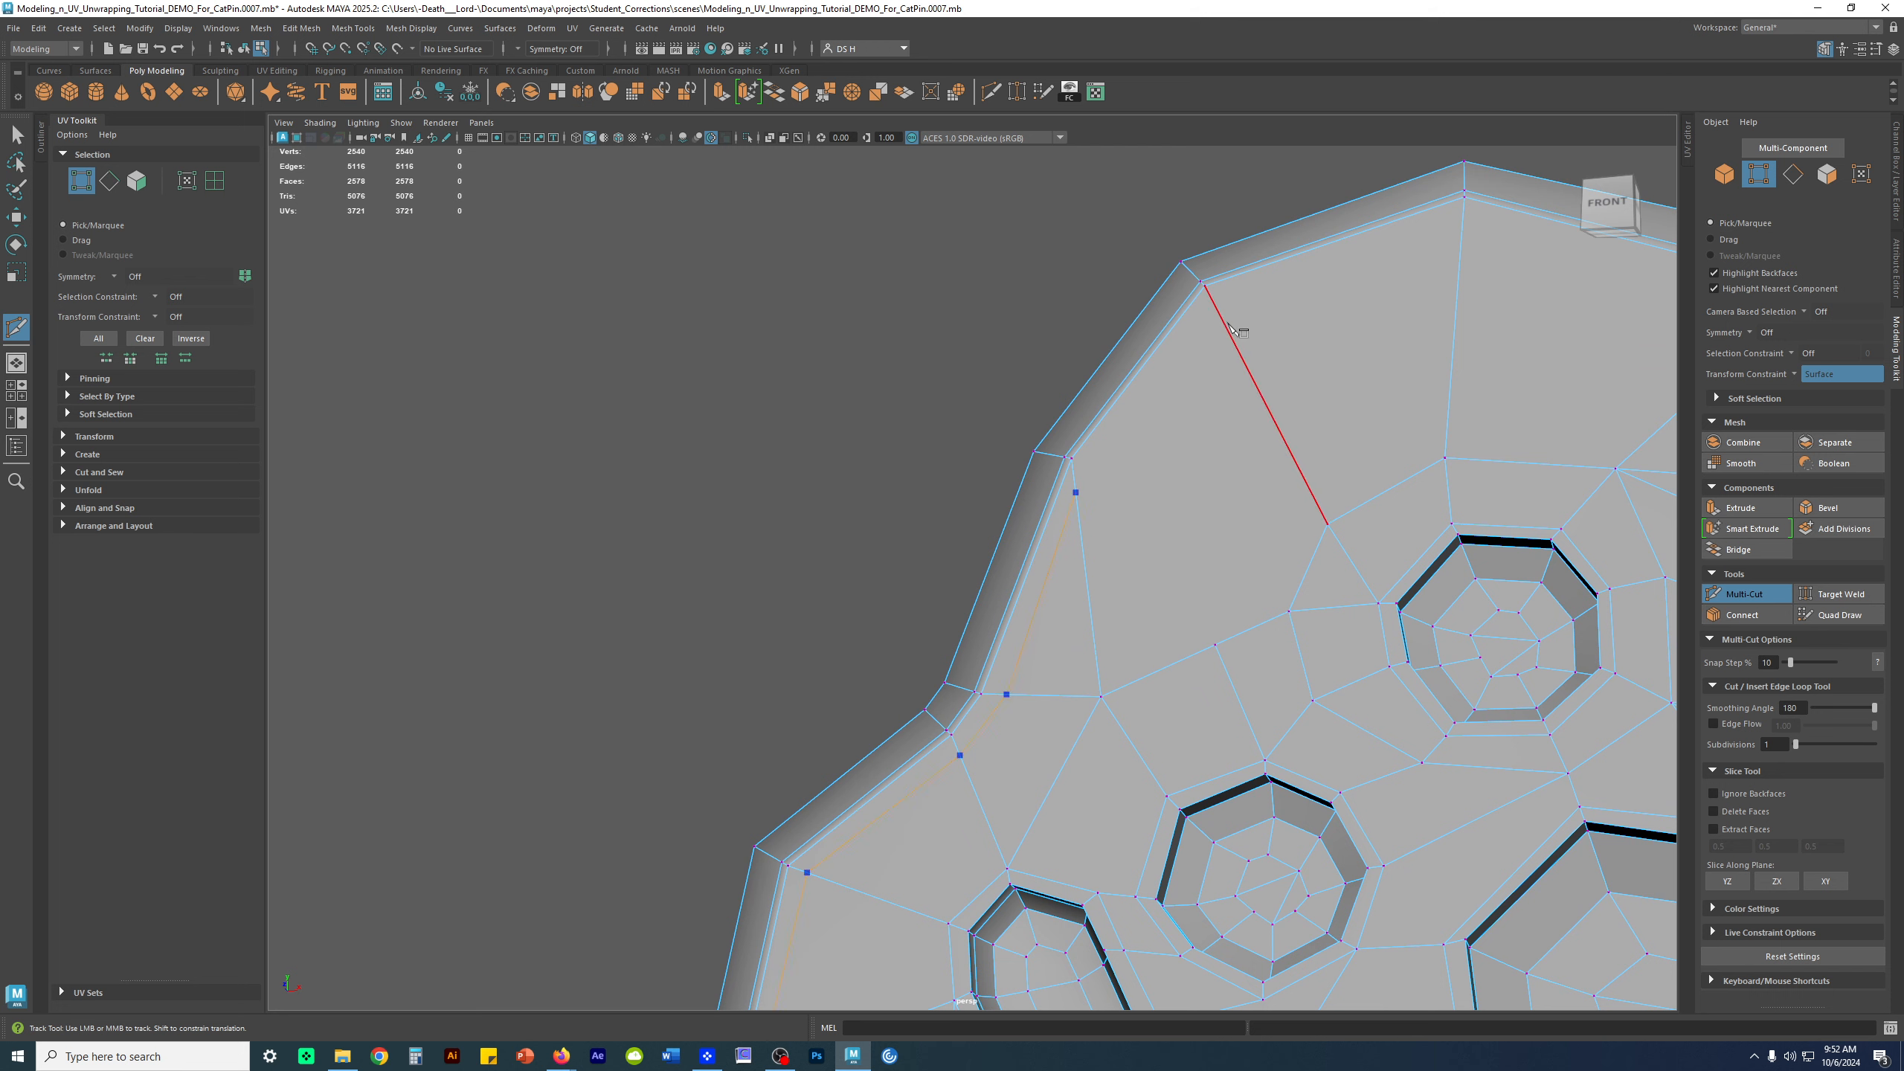
pyautogui.keyDown('alt'); pyautogui.moveTo(1216, 307); pyautogui.dragTo(862, 361, button='middle'); pyautogui.keyUp('alt')
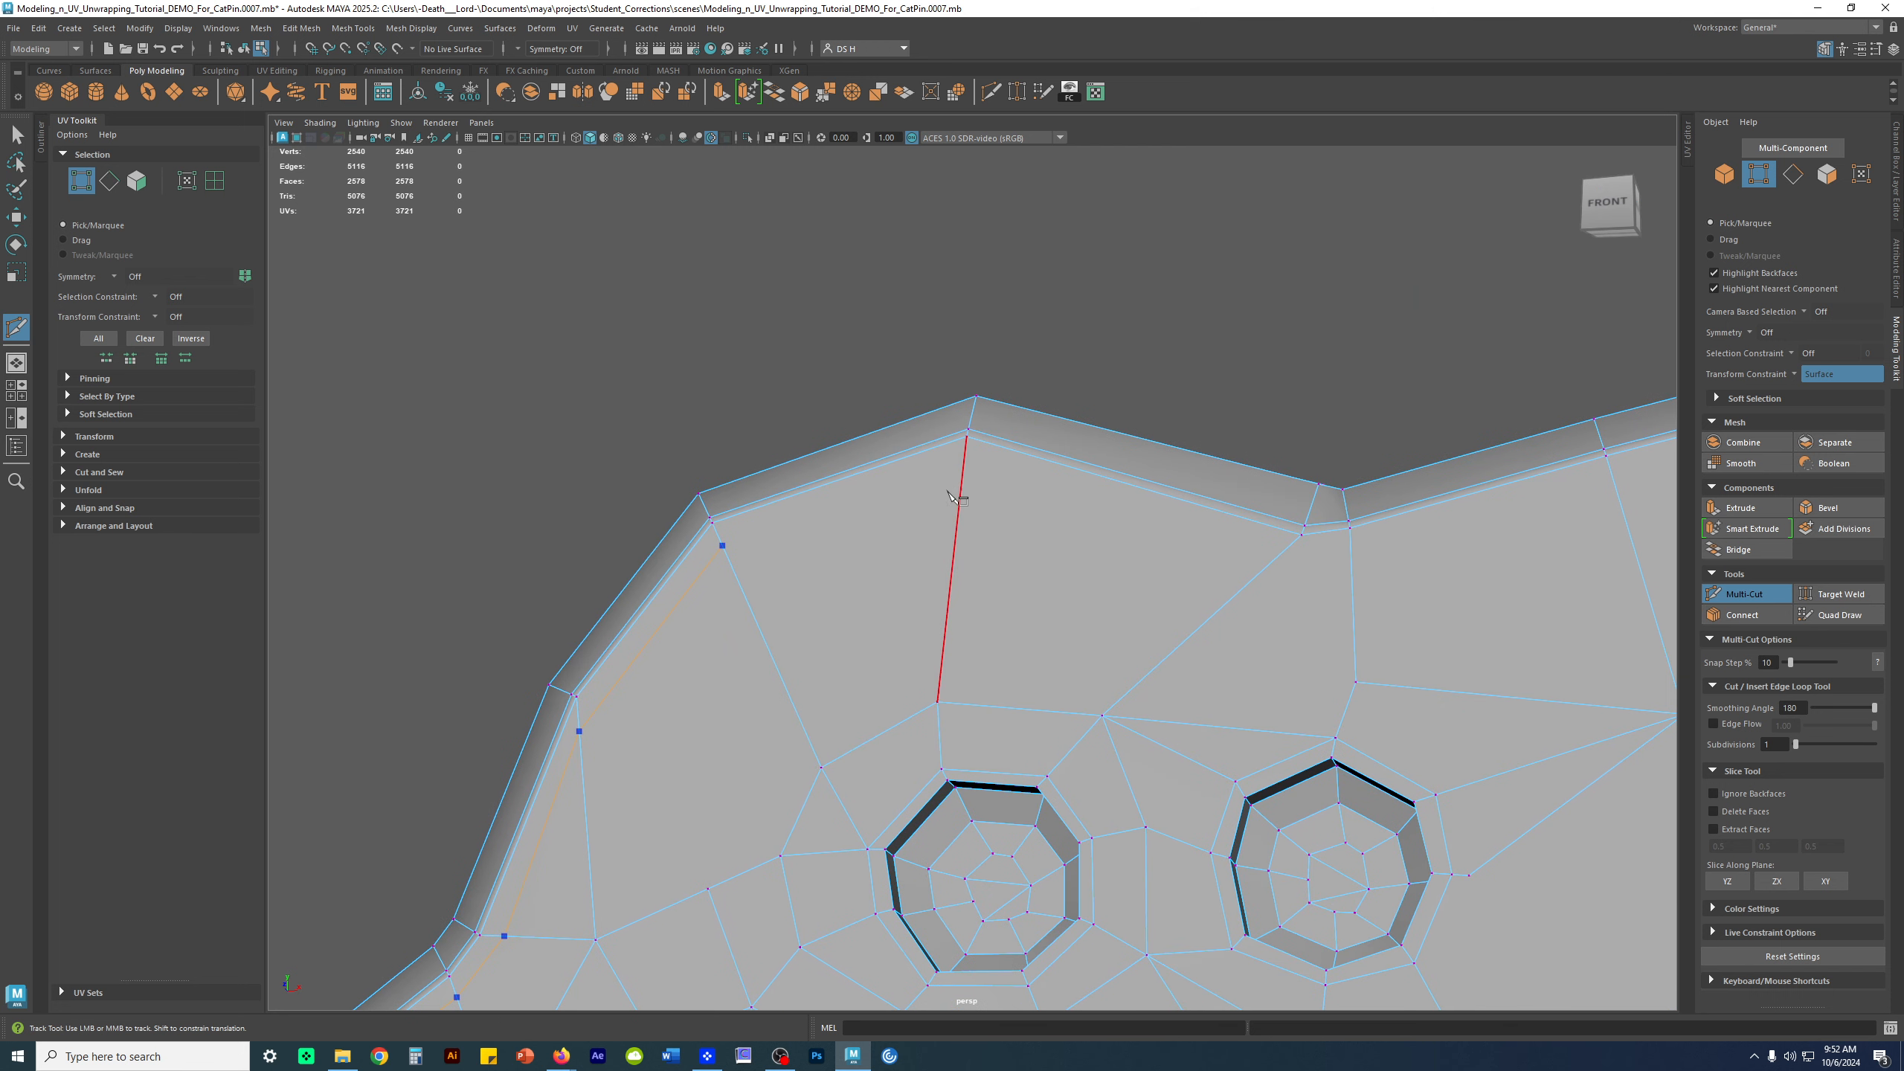
pyautogui.click(974, 455)
pyautogui.click(1352, 553)
pyautogui.keyDown('alt'); pyautogui.moveTo(1360, 548); pyautogui.dragTo(1186, 585, button='middle'); pyautogui.keyUp('alt')
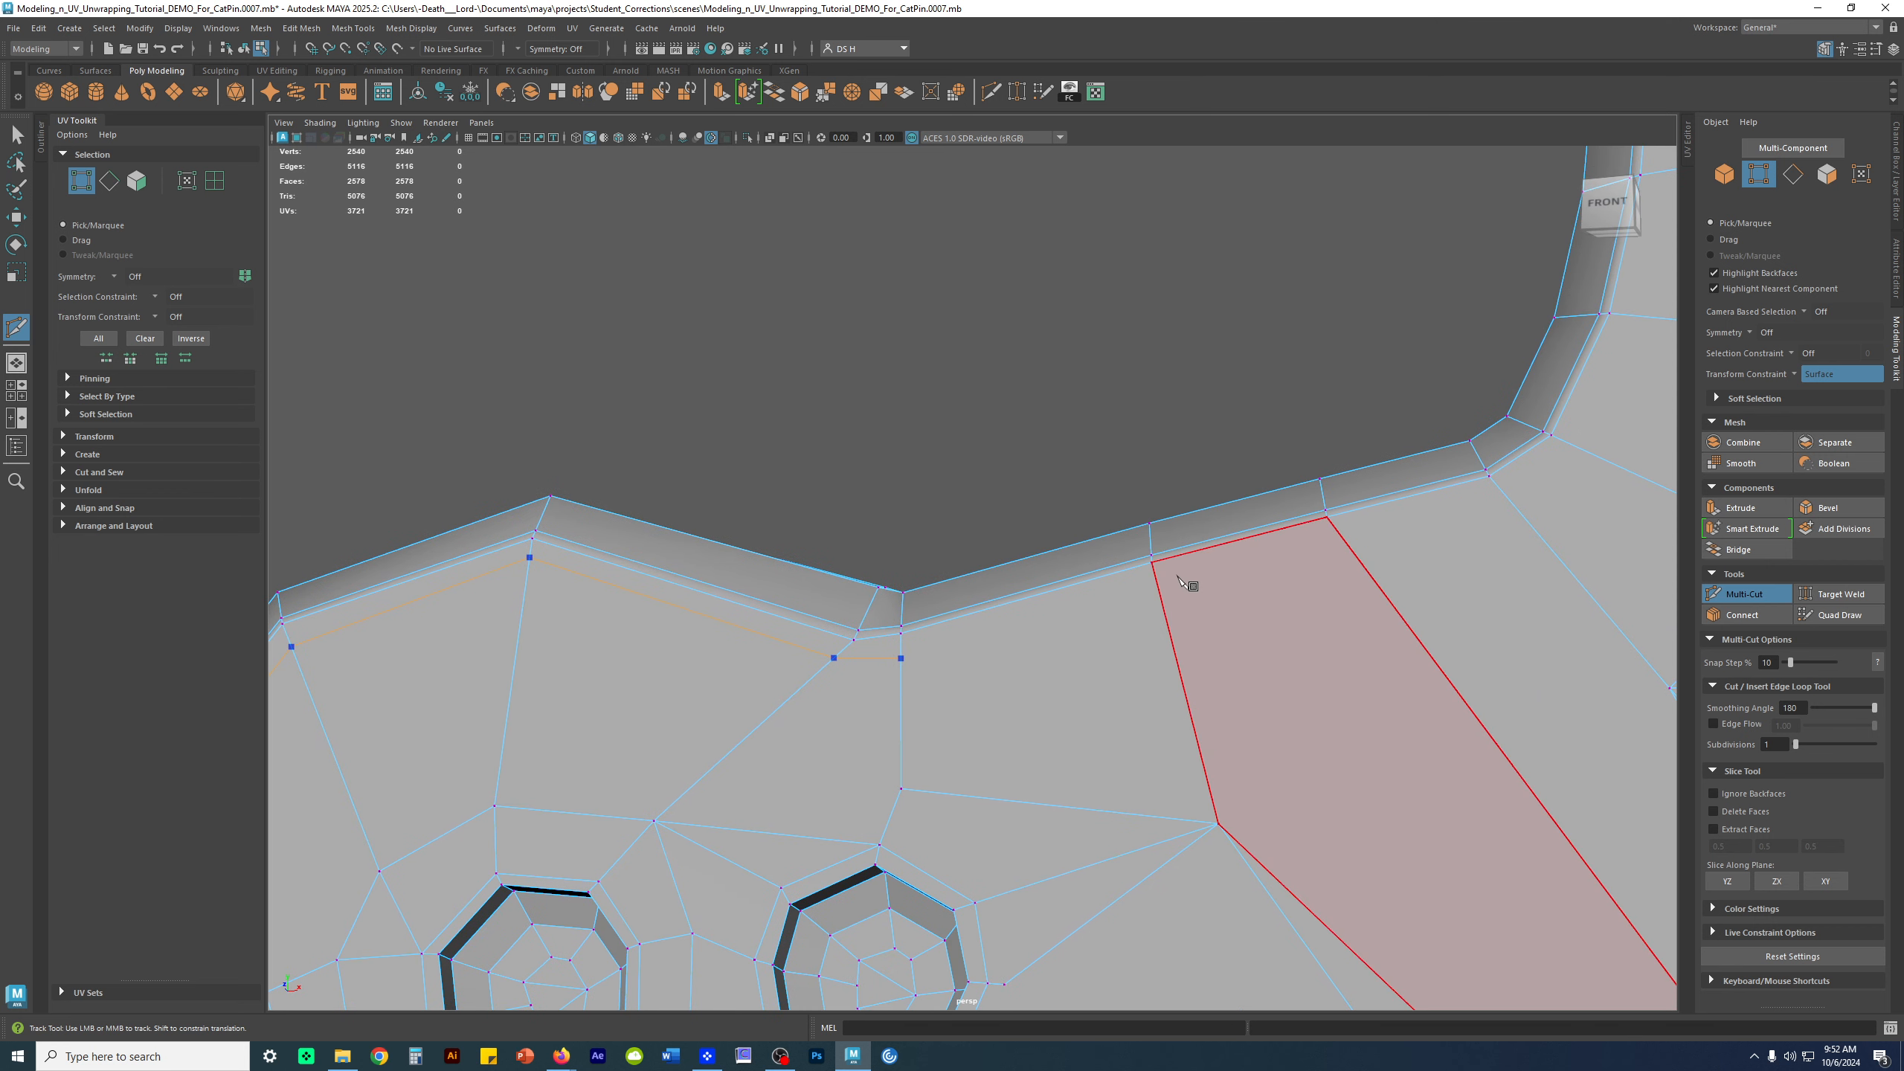
# Continue the supporting edge along the shoulder, up the neck and under the cheek, and complete the cut
pyautogui.click(1157, 583)
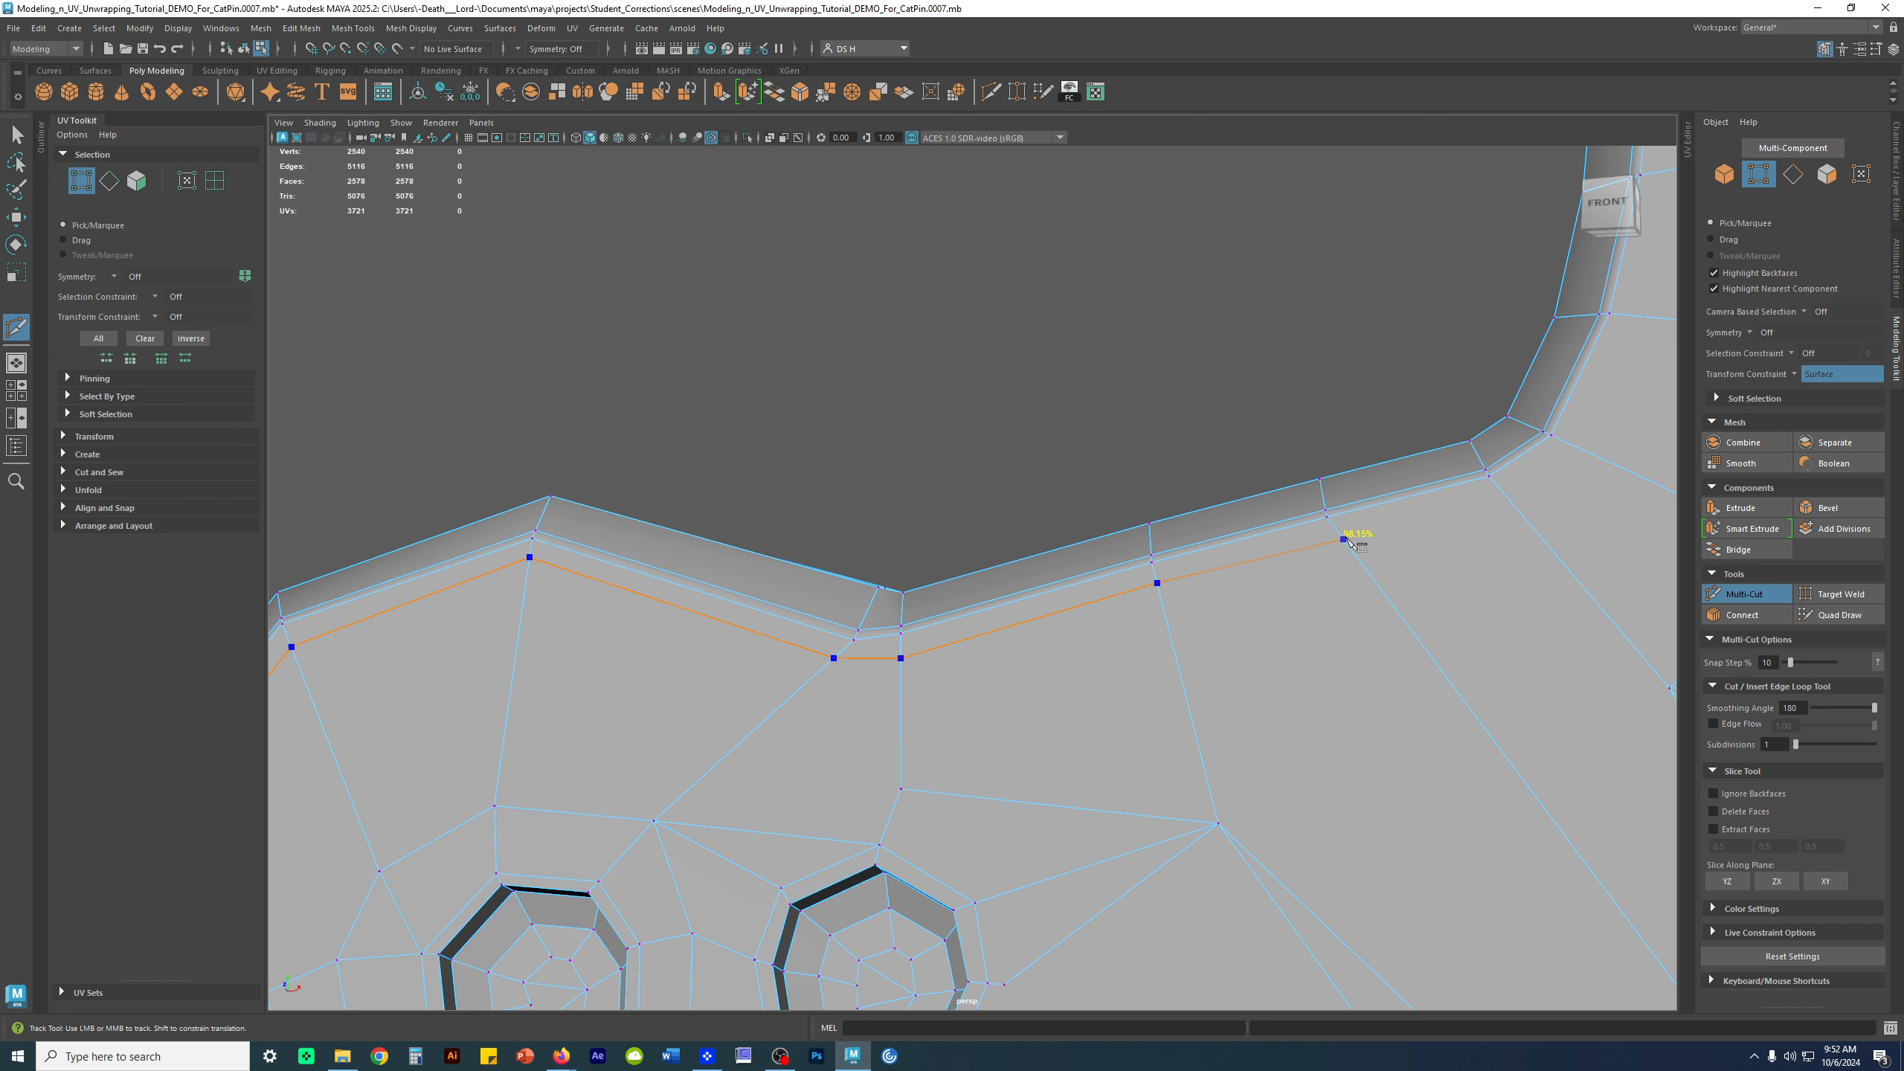
pyautogui.click(1506, 497)
pyautogui.keyDown('alt'); pyautogui.moveTo(1508, 499); pyautogui.dragTo(931, 757, button='middle'); pyautogui.keyUp('alt')
pyautogui.click(991, 707)
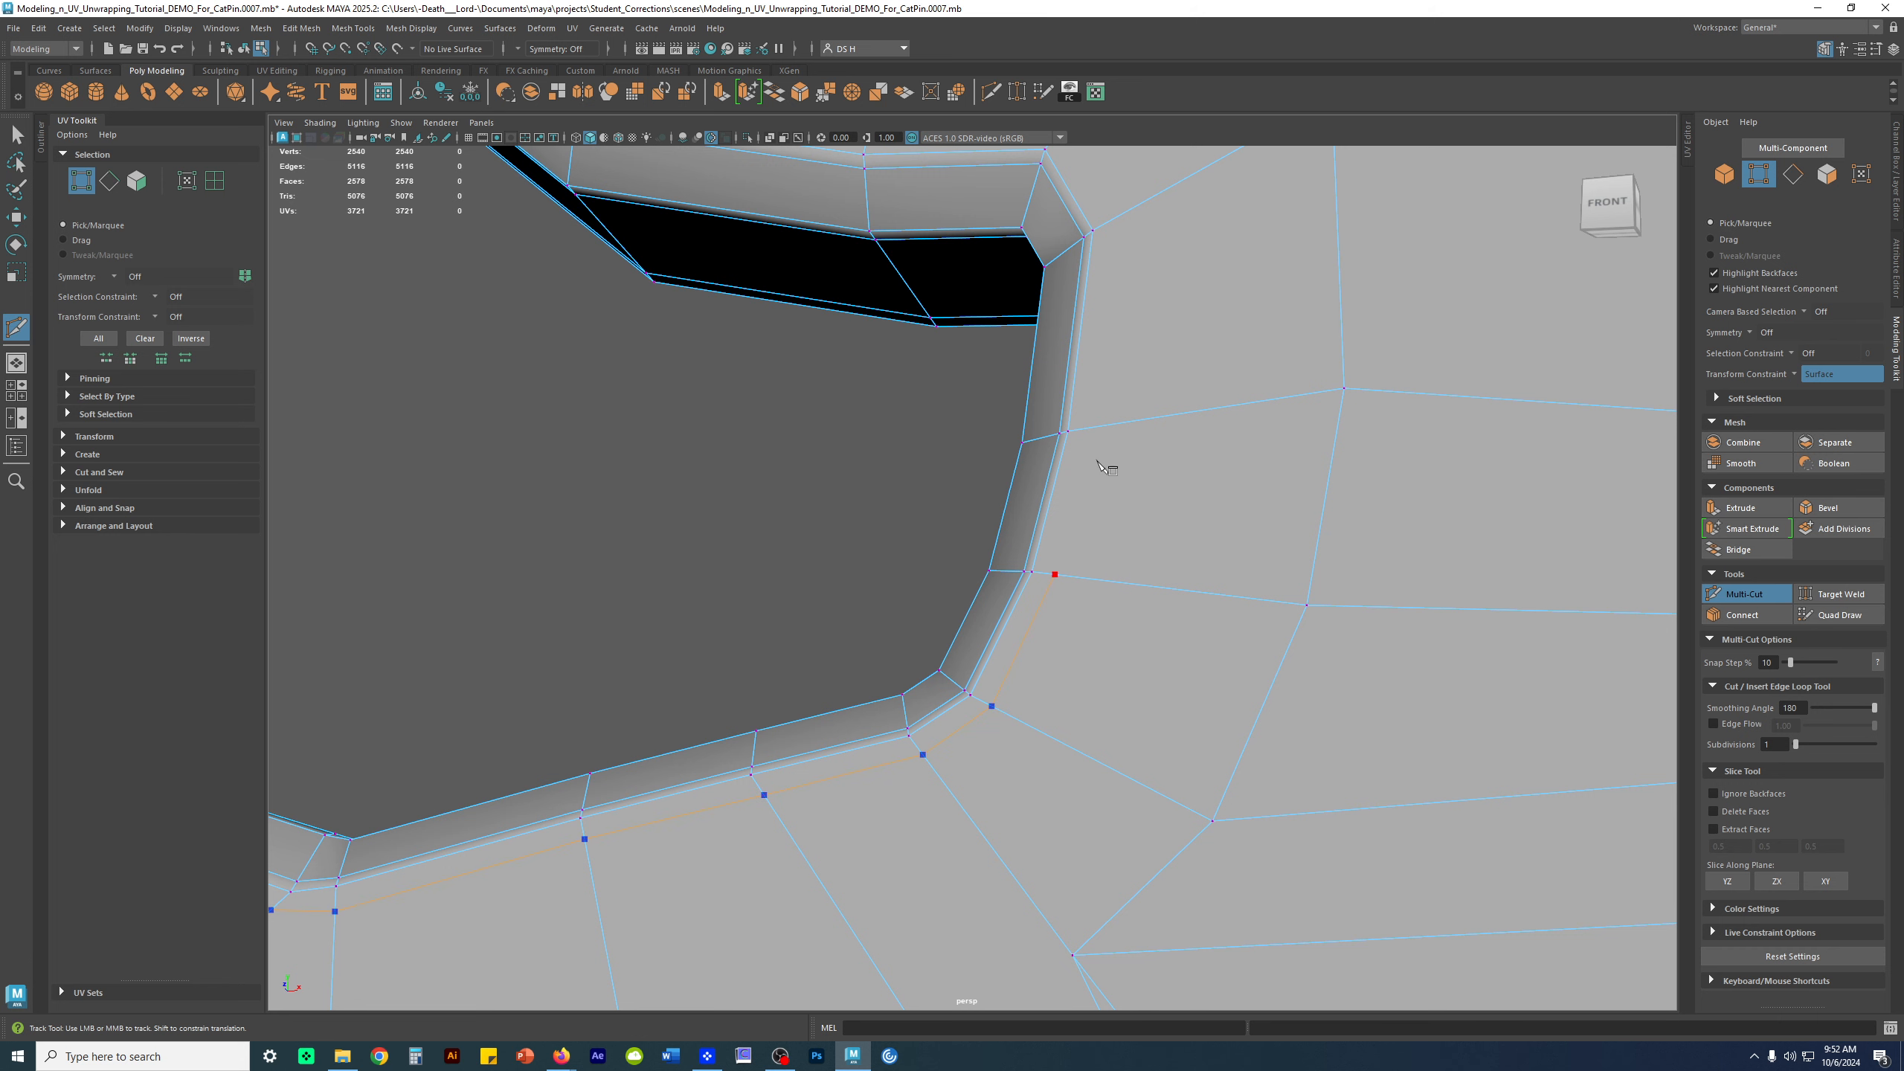
pyautogui.click(1097, 427)
pyautogui.keyDown('alt'); pyautogui.moveTo(1097, 428); pyautogui.dragTo(1110, 545, button='middle'); pyautogui.keyUp('alt')
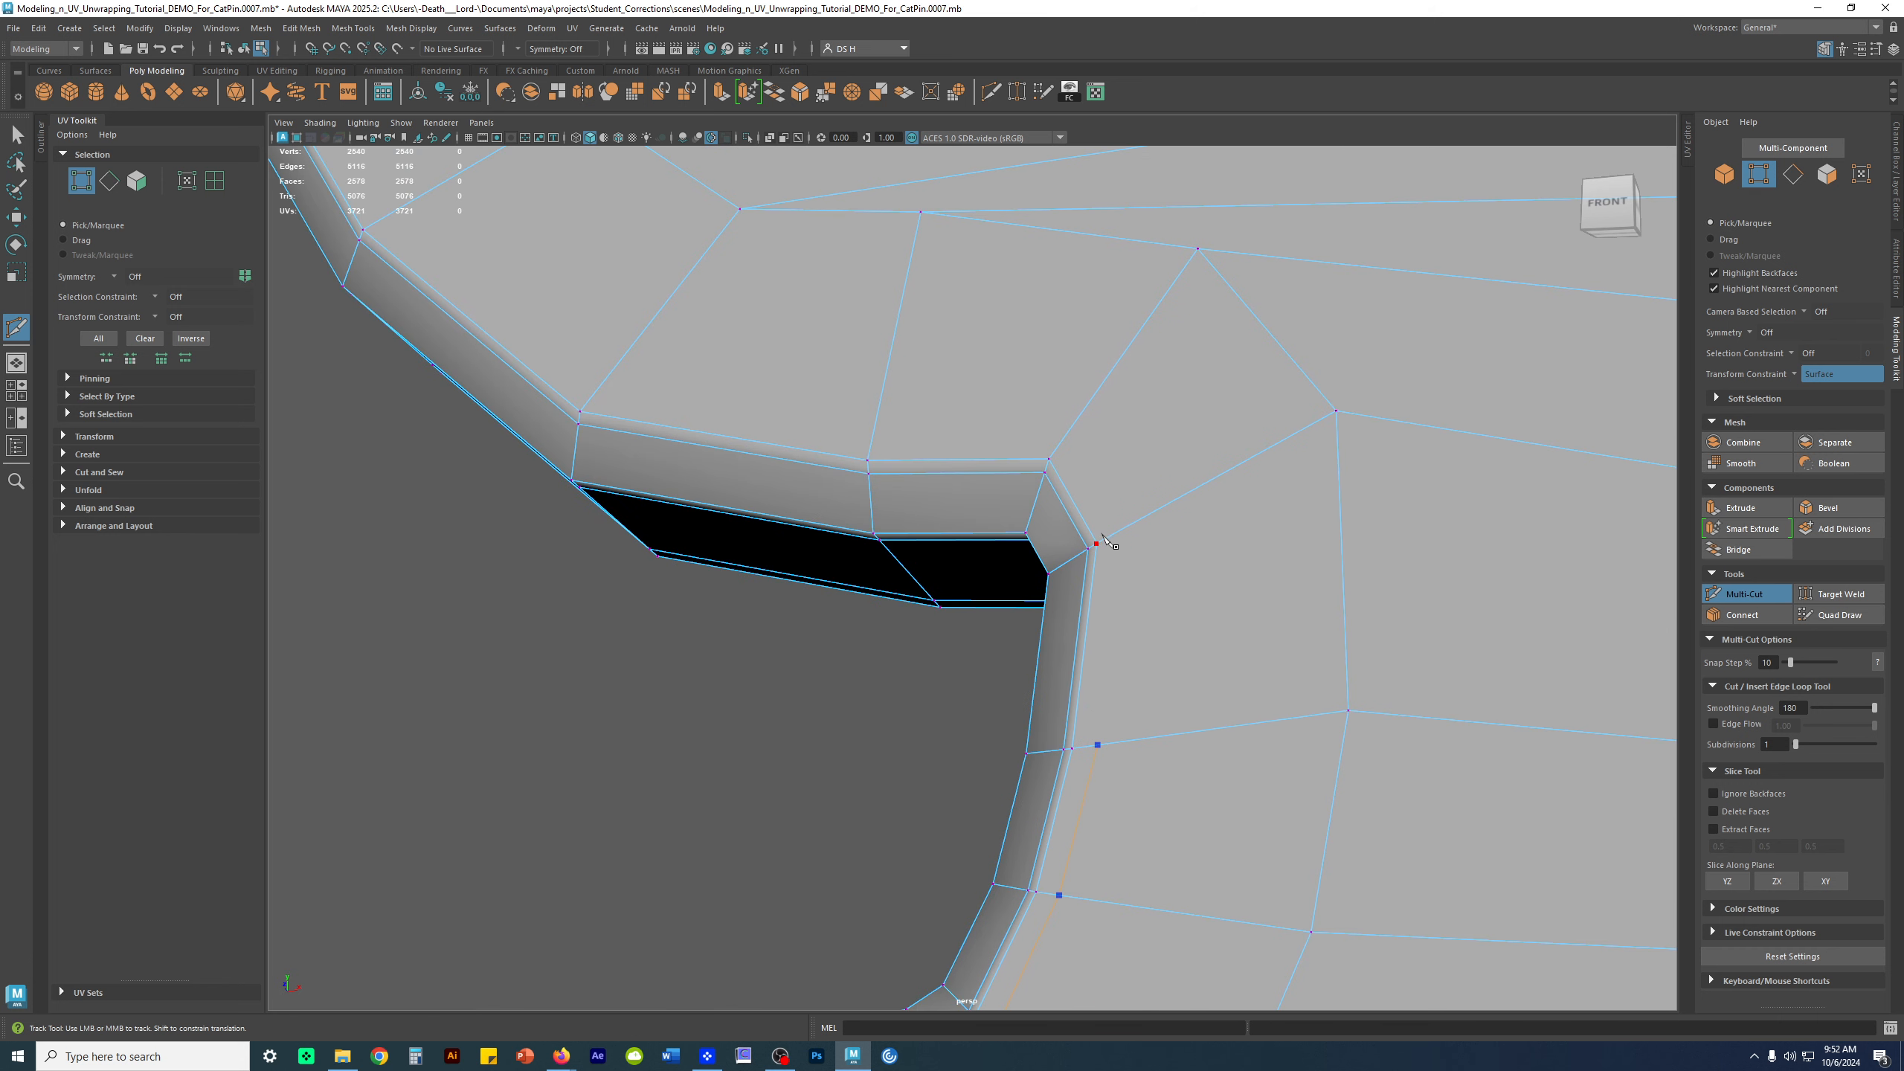
pyautogui.click(1062, 441)
pyautogui.click(785, 417)
pyautogui.keyDown('alt'); pyautogui.moveTo(784, 416); pyautogui.dragTo(1107, 610, button='middle'); pyautogui.keyUp('alt')
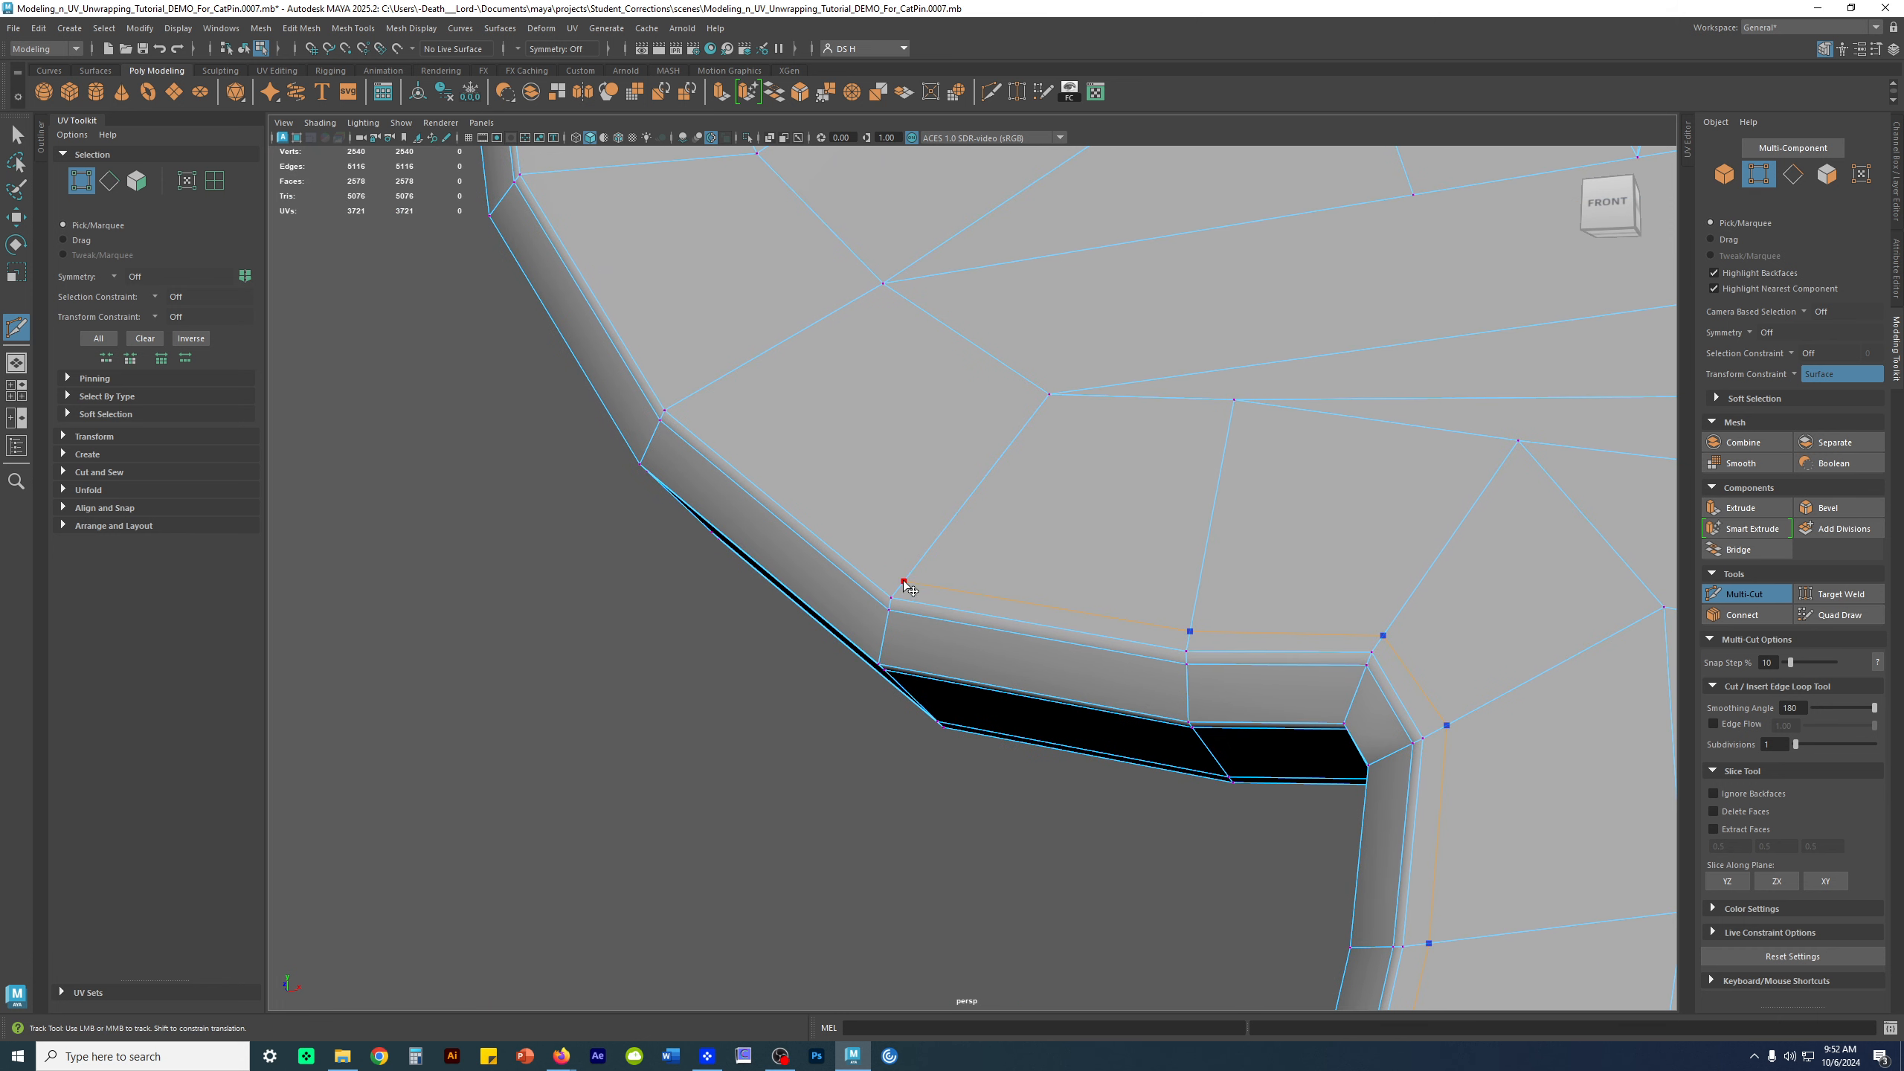
pyautogui.press('w')
# Examine the smoothed preview of the tail, body, neck and head rims in object mode with nothing selected
pyautogui.keyDown('alt'); pyautogui.moveTo(1207, 670); pyautogui.dragTo(1075, 715, button='right'); pyautogui.keyUp('alt')
pyautogui.keyDown('alt'); pyautogui.moveTo(1117, 667); pyautogui.dragTo(1182, 896, button='middle'); pyautogui.keyUp('alt')
pyautogui.keyDown('alt'); pyautogui.moveTo(836, 316); pyautogui.dragTo(970, 747, button='middle'); pyautogui.keyUp('alt')
pyautogui.keyDown('alt'); pyautogui.moveTo(1076, 712); pyautogui.dragTo(1084, 92, button='middle'); pyautogui.keyUp('alt')
pyautogui.keyDown('alt'); pyautogui.moveTo(1210, 675); pyautogui.dragTo(1220, 222, button='middle'); pyautogui.keyUp('alt')
pyautogui.keyDown('alt'); pyautogui.moveTo(1335, 431); pyautogui.dragTo(1246, 476, button='right'); pyautogui.keyUp('alt')
pyautogui.keyDown('alt'); pyautogui.moveTo(1246, 476); pyautogui.dragTo(1321, 540); pyautogui.keyUp('alt')
pyautogui.keyDown('alt'); pyautogui.moveTo(1412, 590); pyautogui.dragTo(1179, 557, button='middle'); pyautogui.keyUp('alt')
pyautogui.press('3')
pyautogui.moveTo(1137, 562); pyautogui.dragTo(1192, 461, button='right')
pyautogui.click(1193, 462)
pyautogui.keyDown('alt'); pyautogui.moveTo(1398, 630); pyautogui.dragTo(1266, 634, button='right'); pyautogui.keyUp('alt')
pyautogui.keyDown('alt'); pyautogui.moveTo(1267, 634); pyautogui.dragTo(1253, 571); pyautogui.keyUp('alt')
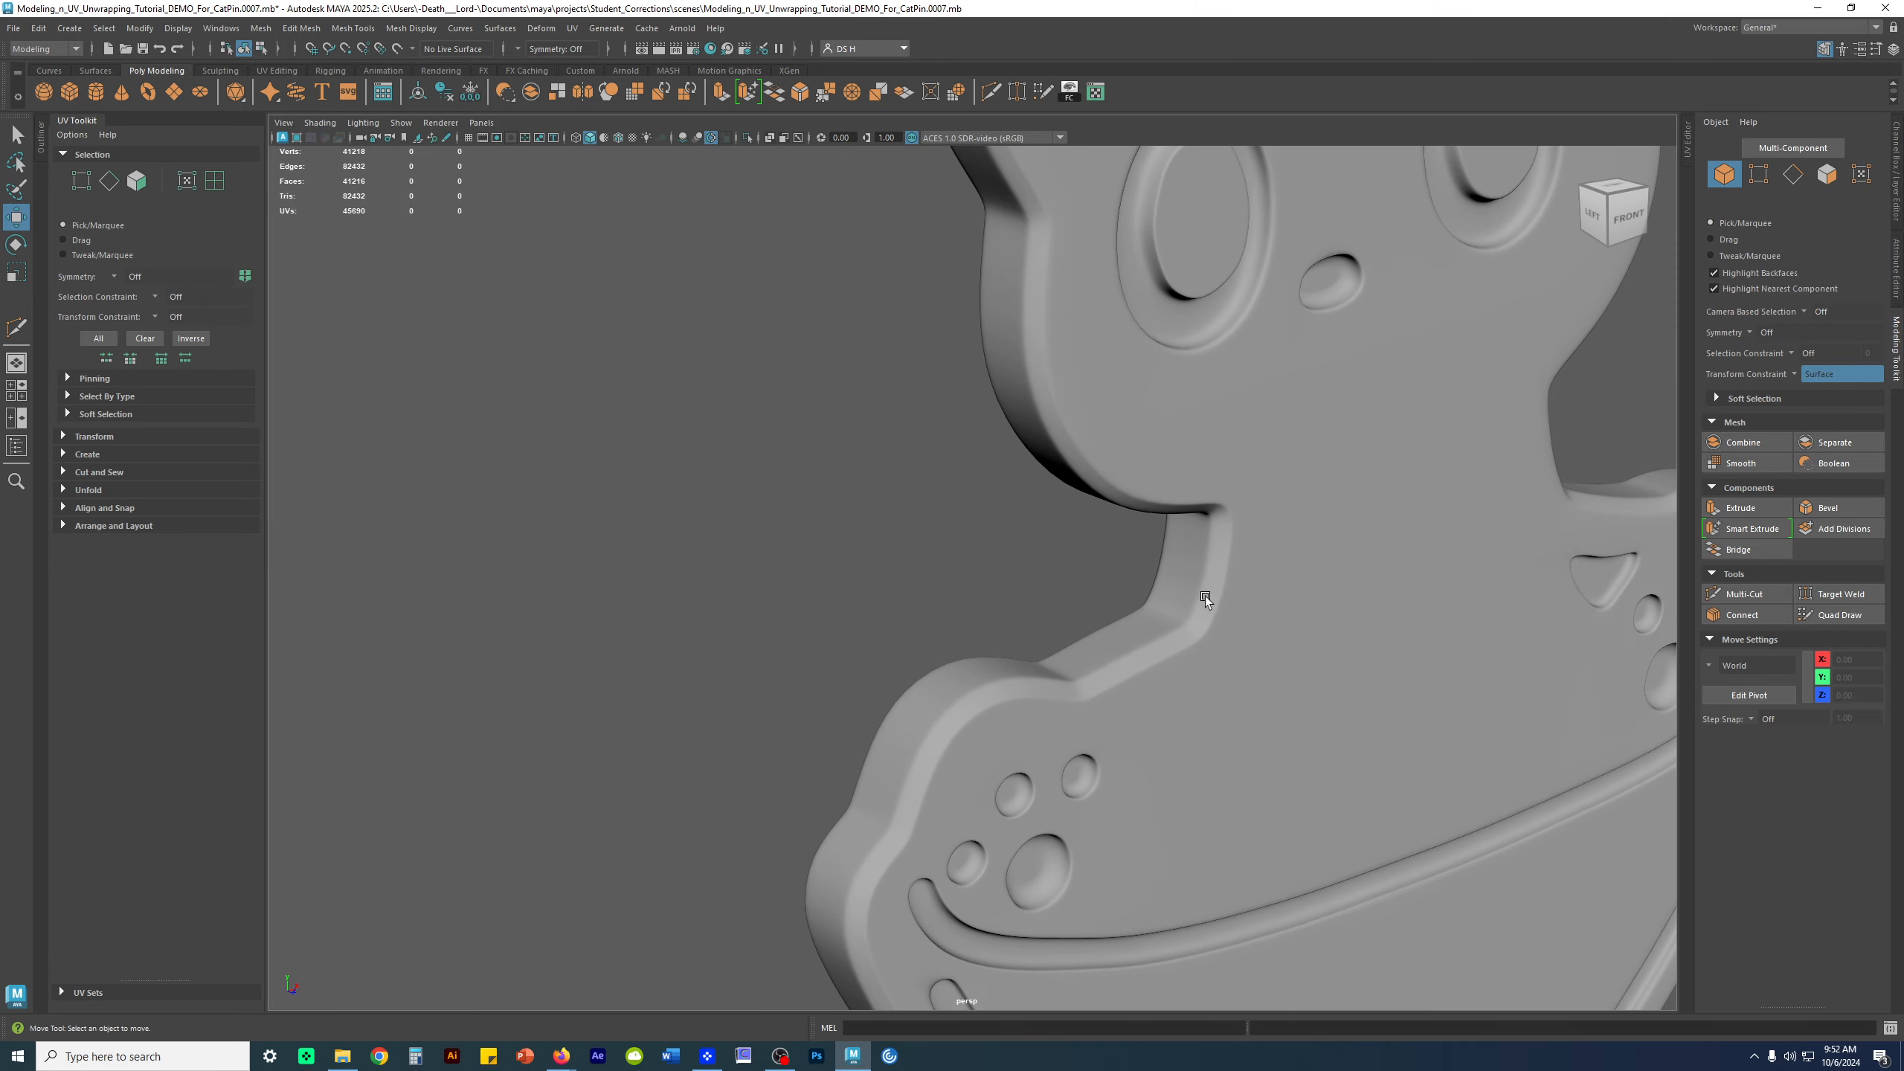
pyautogui.keyDown('alt'); pyautogui.moveTo(1196, 602); pyautogui.dragTo(1103, 577); pyautogui.keyUp('alt')
pyautogui.keyDown('alt'); pyautogui.moveTo(988, 658); pyautogui.dragTo(1038, 480); pyautogui.keyUp('alt')
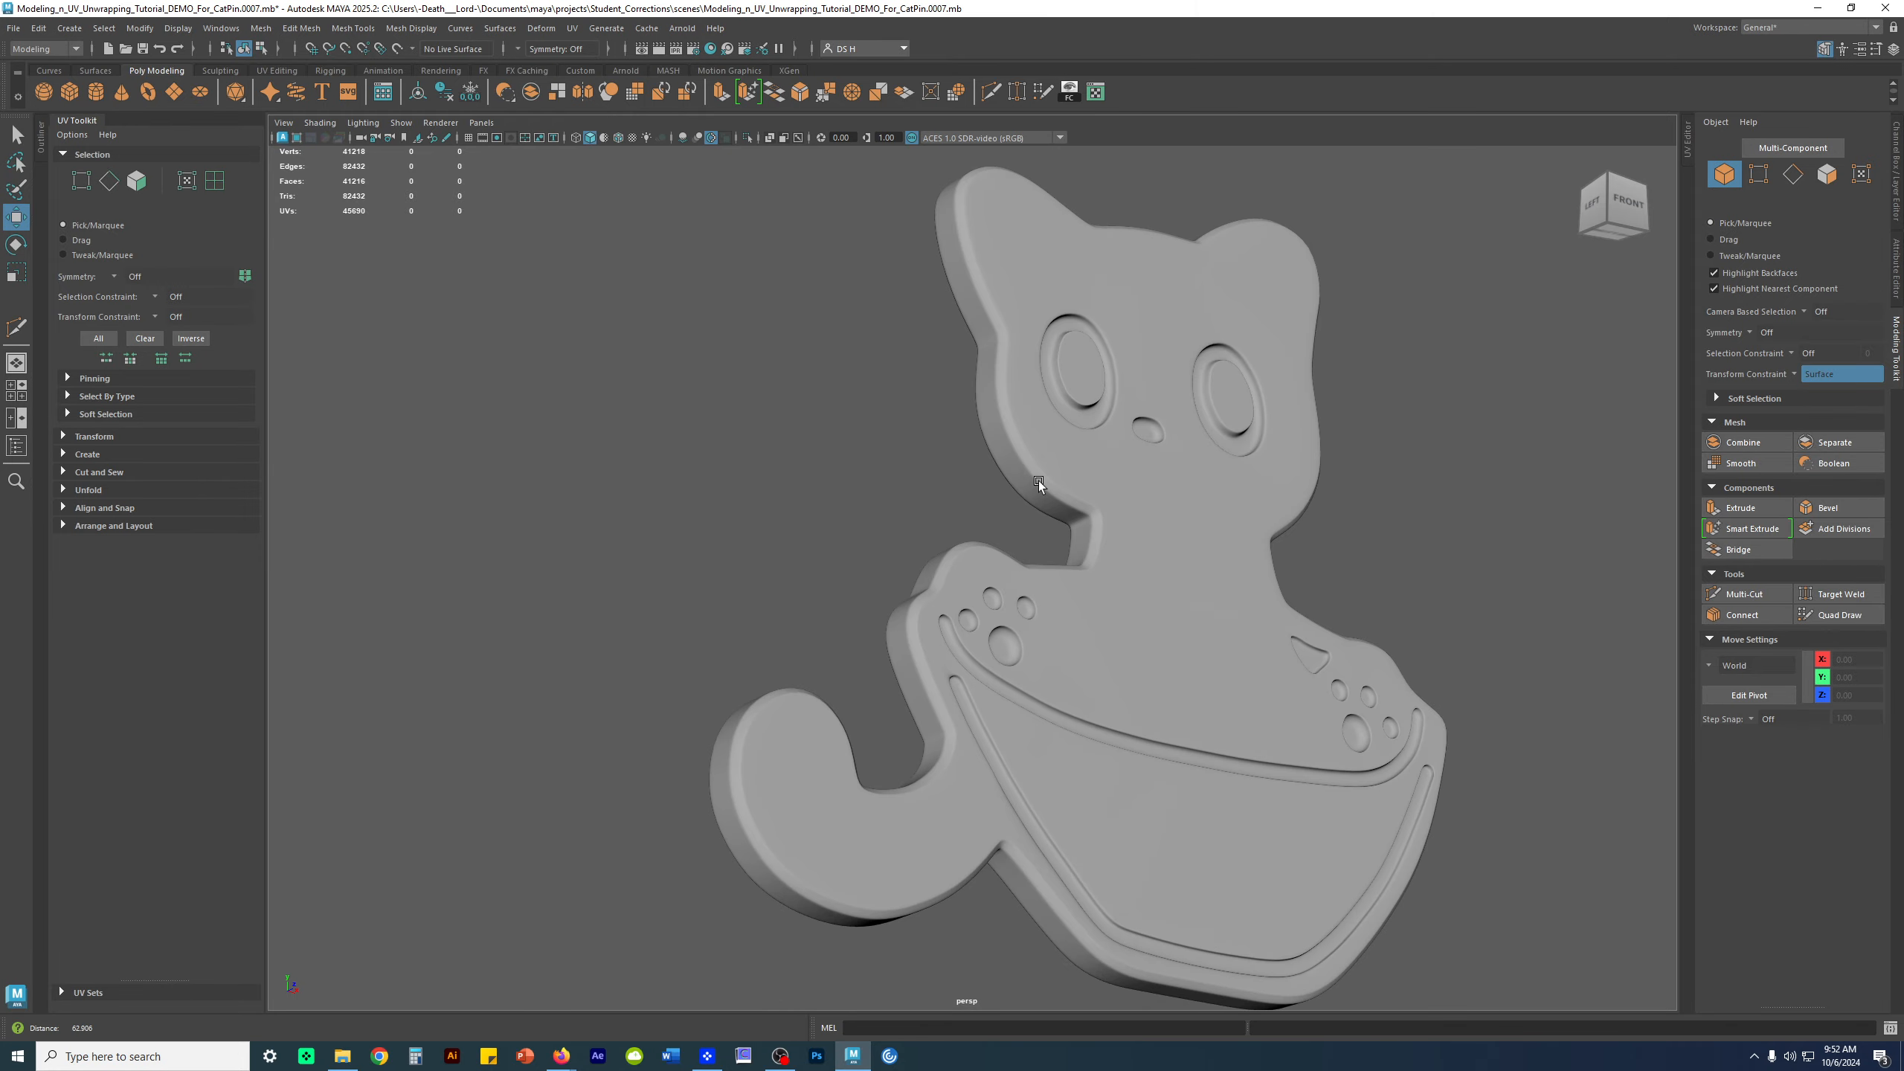
pyautogui.keyDown('alt'); pyautogui.moveTo(1039, 480); pyautogui.dragTo(1383, 571, button='right'); pyautogui.keyUp('alt')
# Select the cat body and compare its unsmoothed and smoothed wireframes around the neck and cheek, ending on the unsmoothed mesh
pyautogui.click(1077, 516)
pyautogui.keyDown('alt'); pyautogui.moveTo(1170, 578); pyautogui.dragTo(1014, 751); pyautogui.keyUp('alt')
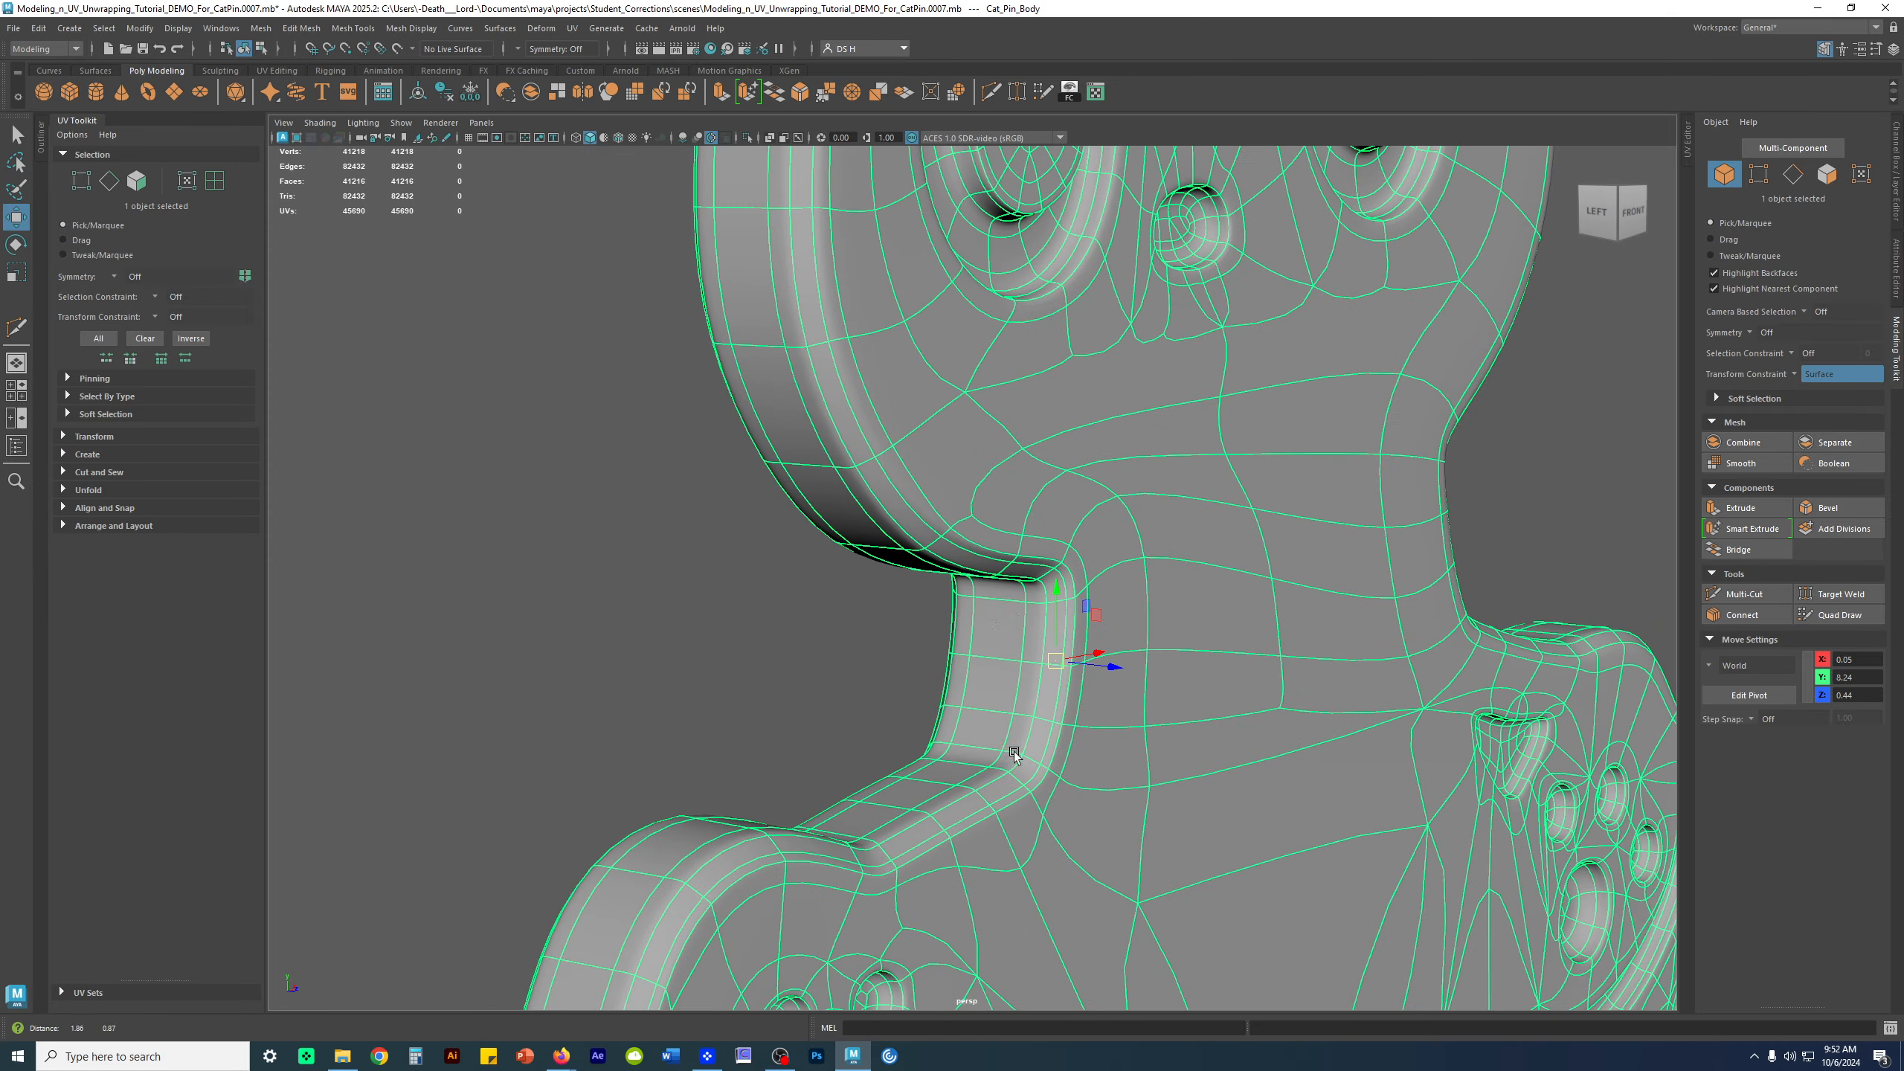
pyautogui.keyDown('alt'); pyautogui.moveTo(1065, 598); pyautogui.dragTo(950, 495); pyautogui.keyUp('alt')
pyautogui.press('1')
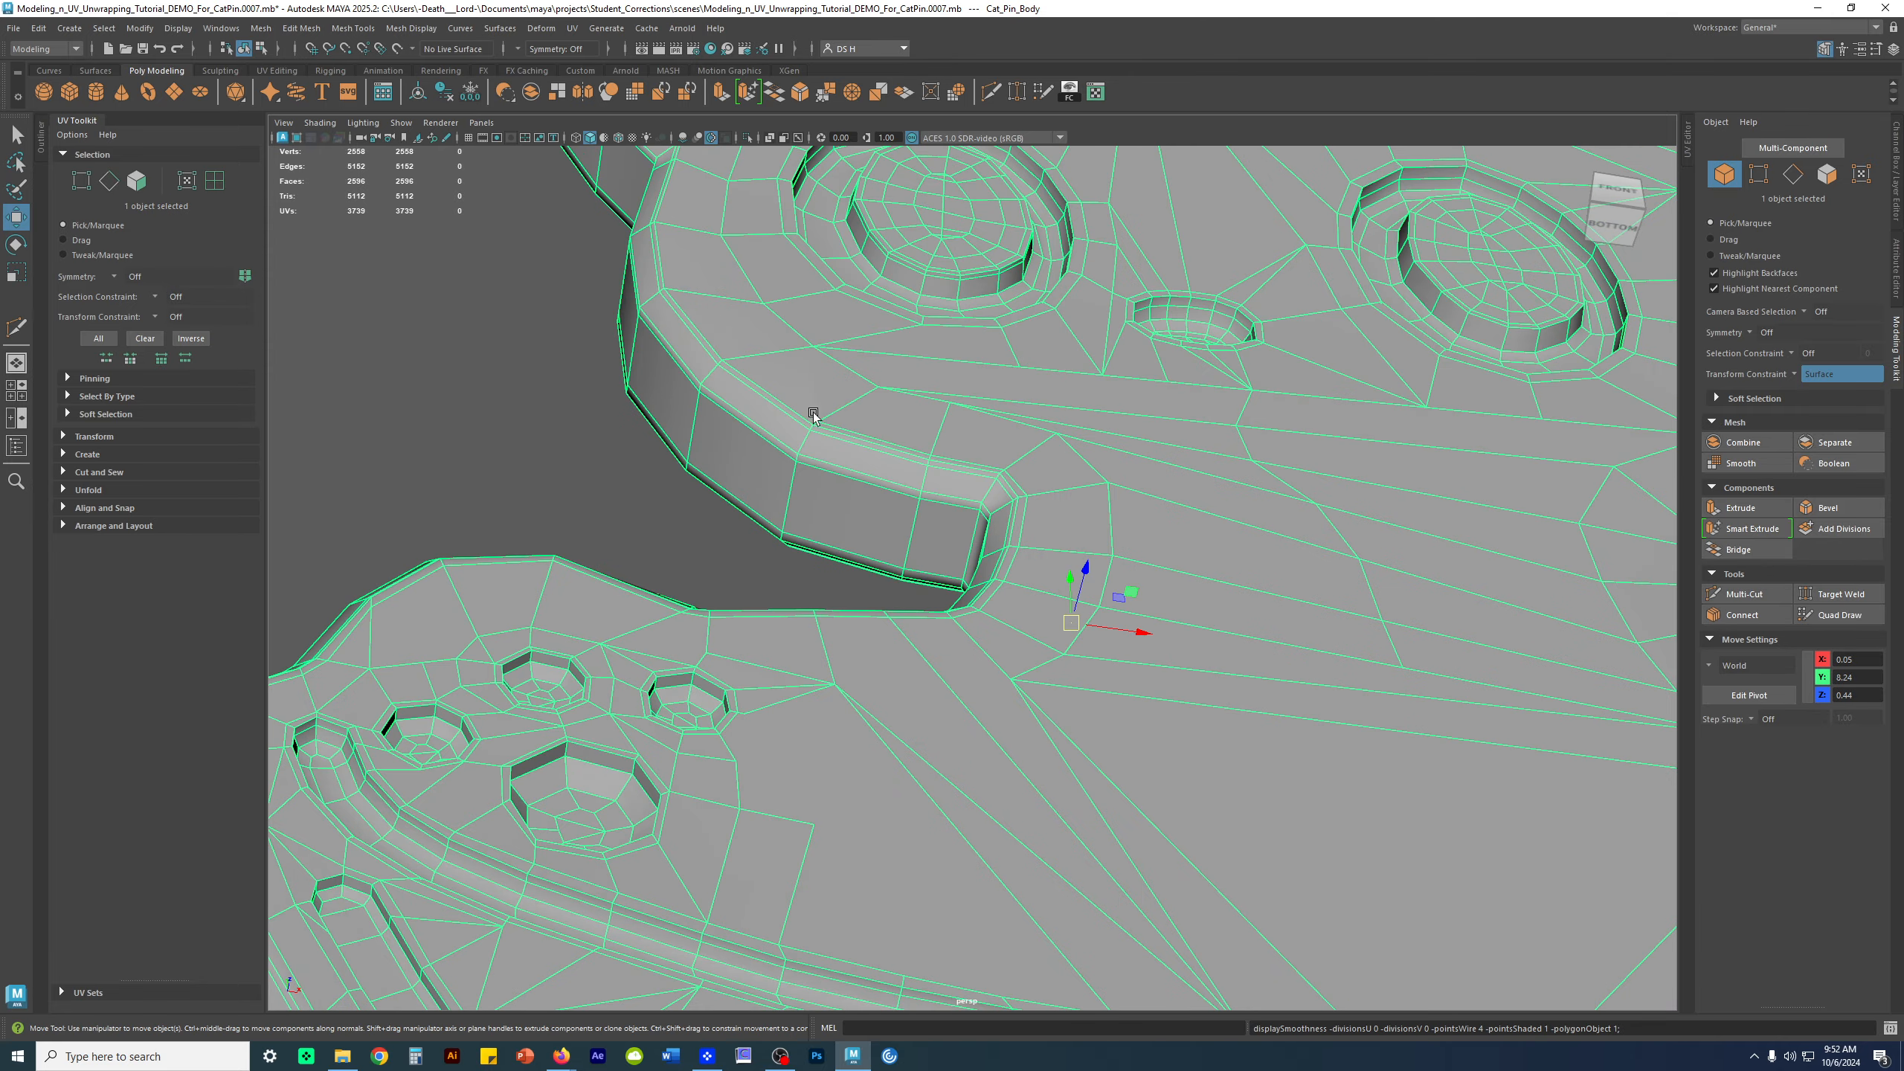
pyautogui.keyDown('alt'); pyautogui.moveTo(931, 510); pyautogui.dragTo(1050, 738); pyautogui.keyUp('alt')
pyautogui.click(714, 591)
pyautogui.scroll(-6, 678, 598)
pyautogui.keyDown('alt'); pyautogui.moveTo(1049, 738); pyautogui.dragTo(1339, 682, button='right'); pyautogui.keyUp('alt')
pyautogui.click(1139, 618)
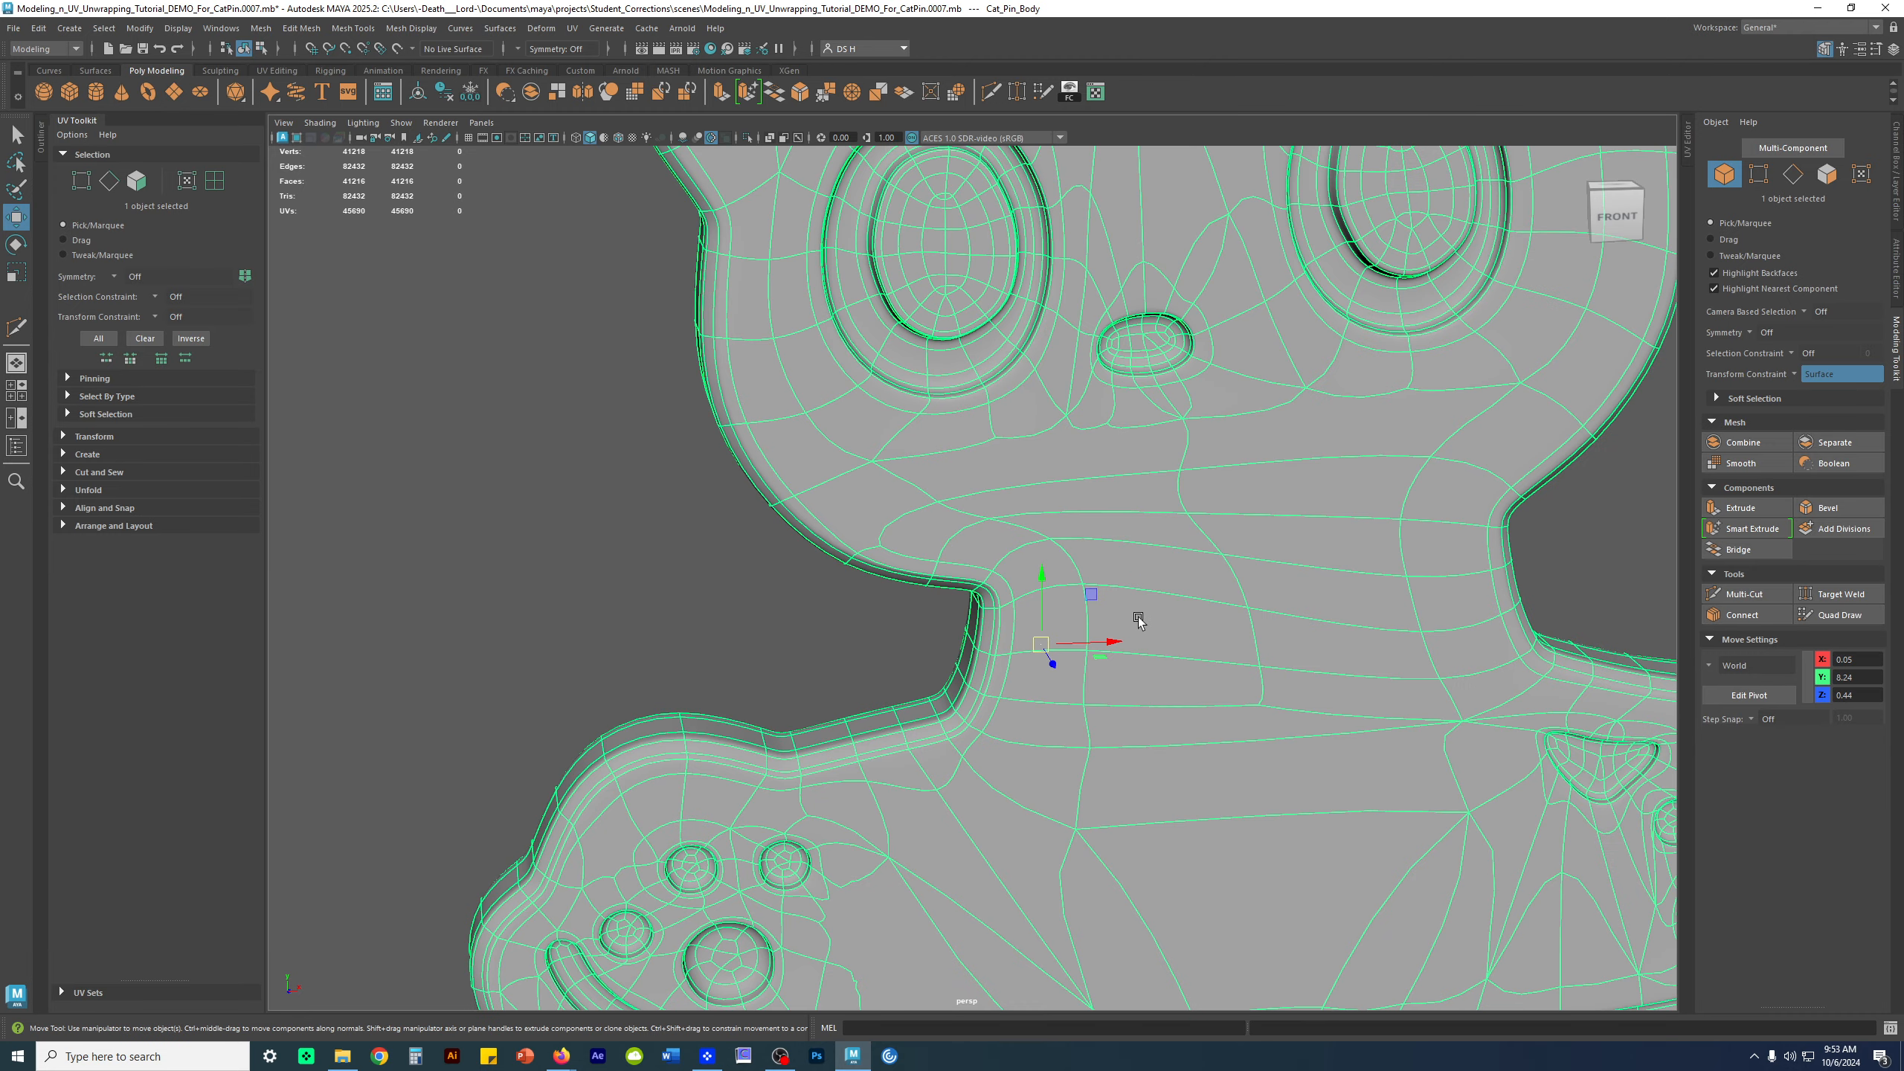
pyautogui.keyDown('alt'); pyautogui.moveTo(1118, 498); pyautogui.dragTo(1246, 663, button='middle'); pyautogui.keyUp('alt')
pyautogui.keyDown('alt'); pyautogui.moveTo(1245, 663); pyautogui.dragTo(1157, 652); pyautogui.keyUp('alt')
pyautogui.moveTo(1157, 652)
pyautogui.keyDown('alt'); pyautogui.mouseDown(button='right')
pyautogui.moveTo(1191, 612)
pyautogui.moveTo(1143, 629)
pyautogui.mouseUp(button='right'); pyautogui.keyUp('alt')
pyautogui.press('1')
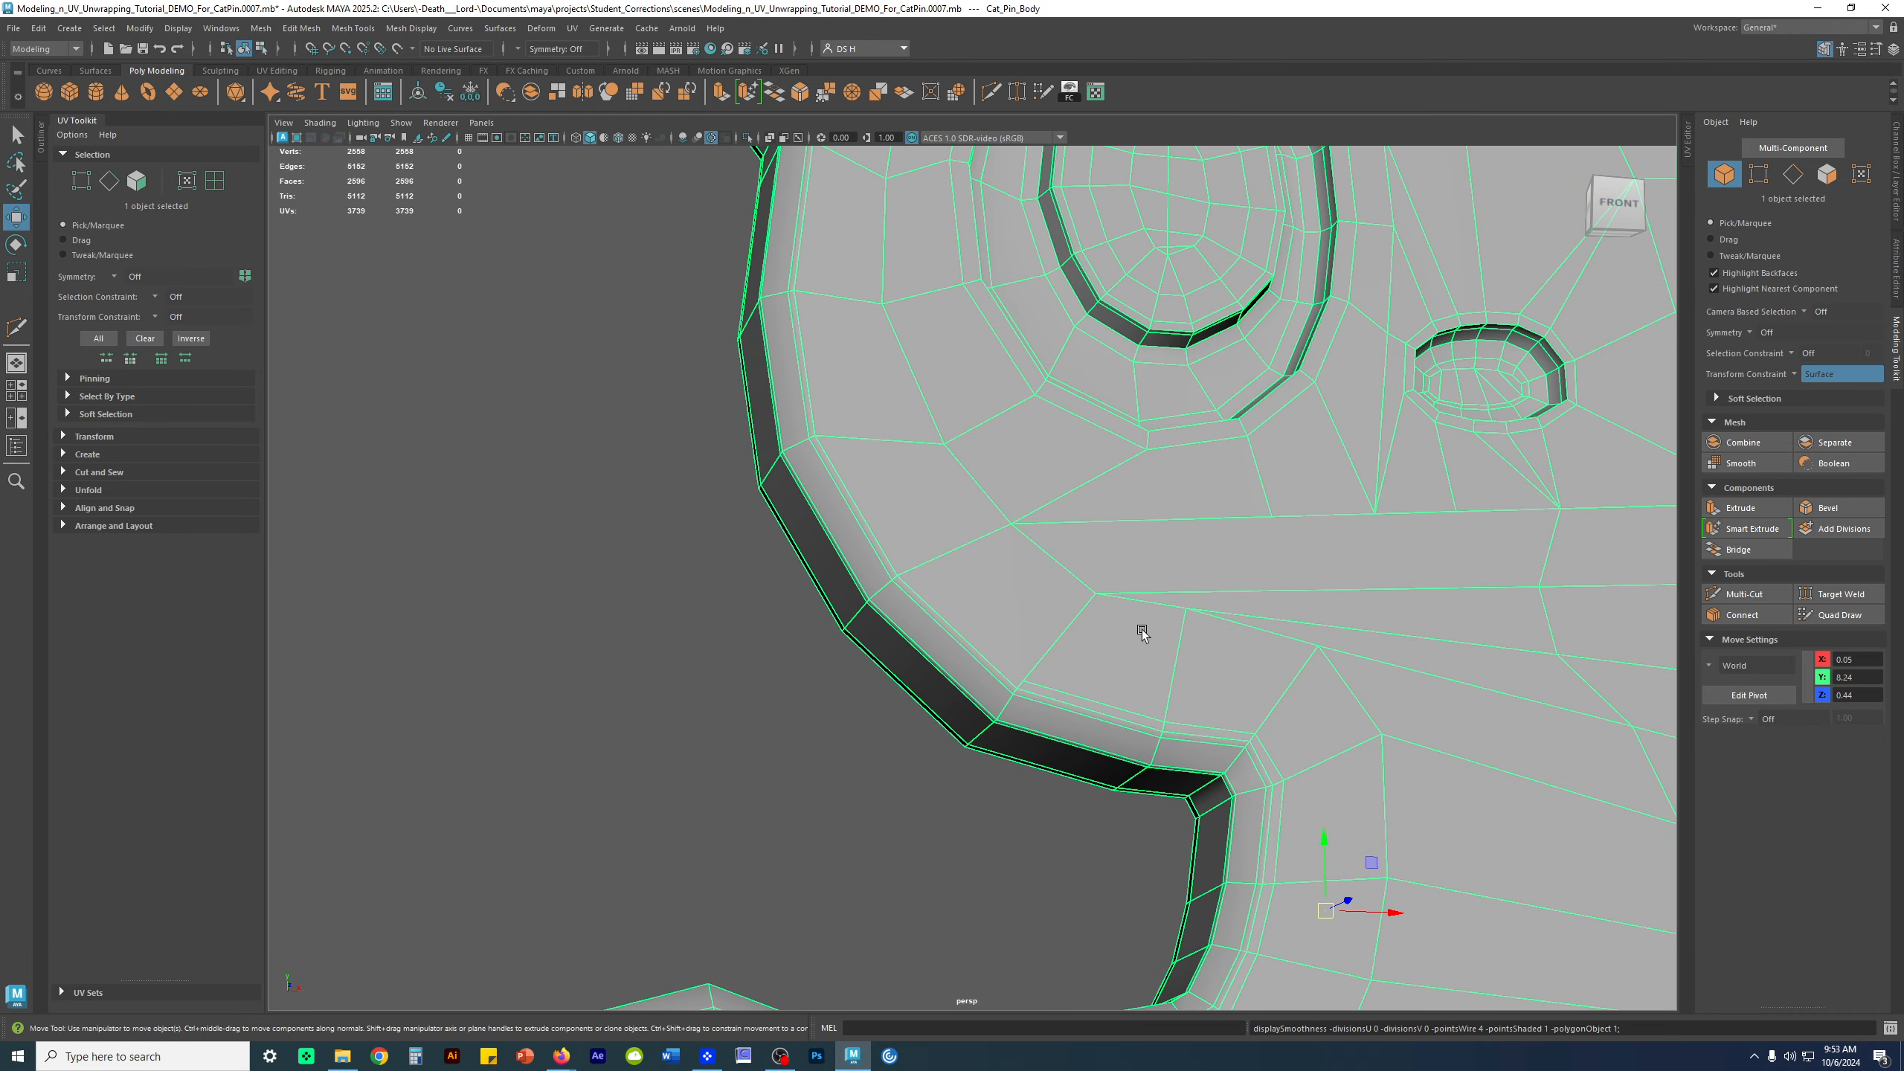
# Start a Multi-Cut supporting edge inside the rim from the lower cheek, up the side of the head, to the ear's outer side
pyautogui.keyDown('shift'); pyautogui.moveTo(1051, 567); pyautogui.dragTo(1062, 654, button='right'); pyautogui.keyUp('shift')
pyautogui.click(1023, 681)
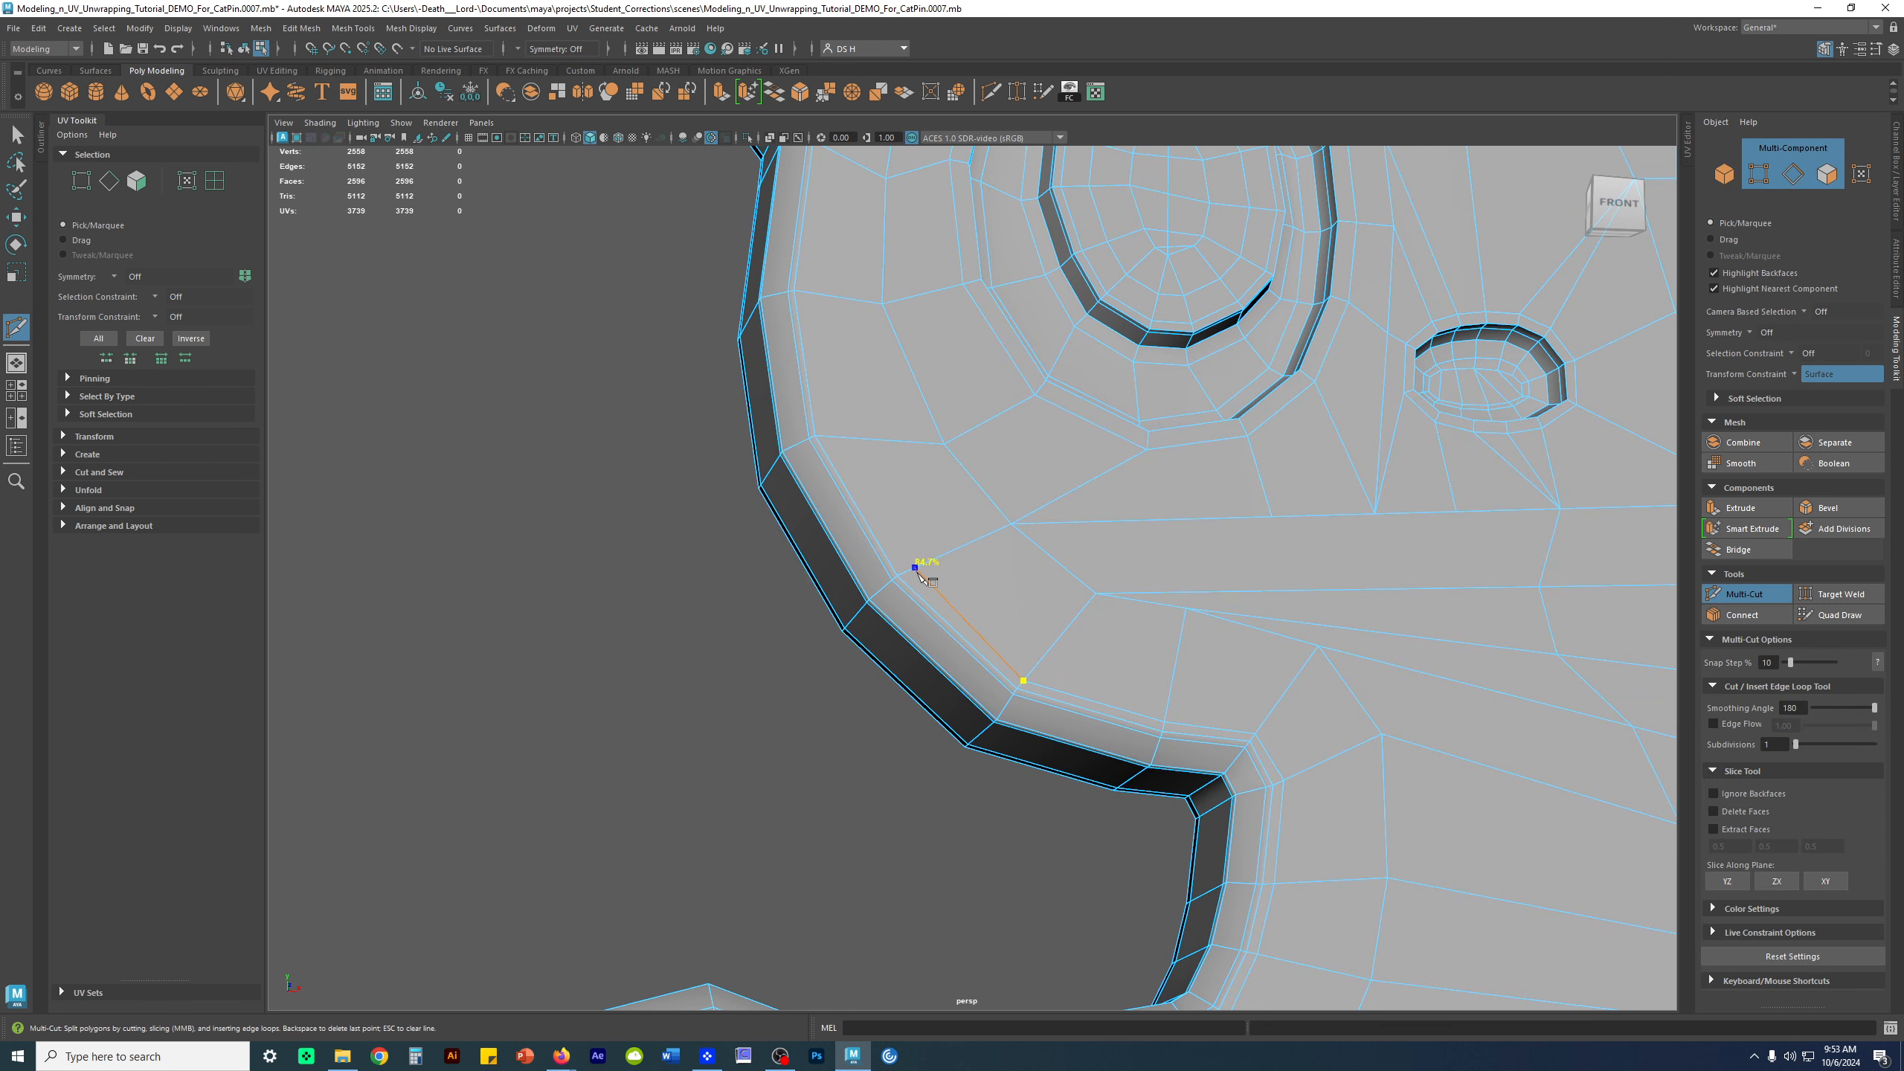
pyautogui.click(901, 536)
pyautogui.keyDown('alt'); pyautogui.moveTo(902, 537); pyautogui.dragTo(963, 724, button='middle'); pyautogui.keyUp('alt')
pyautogui.click(909, 695)
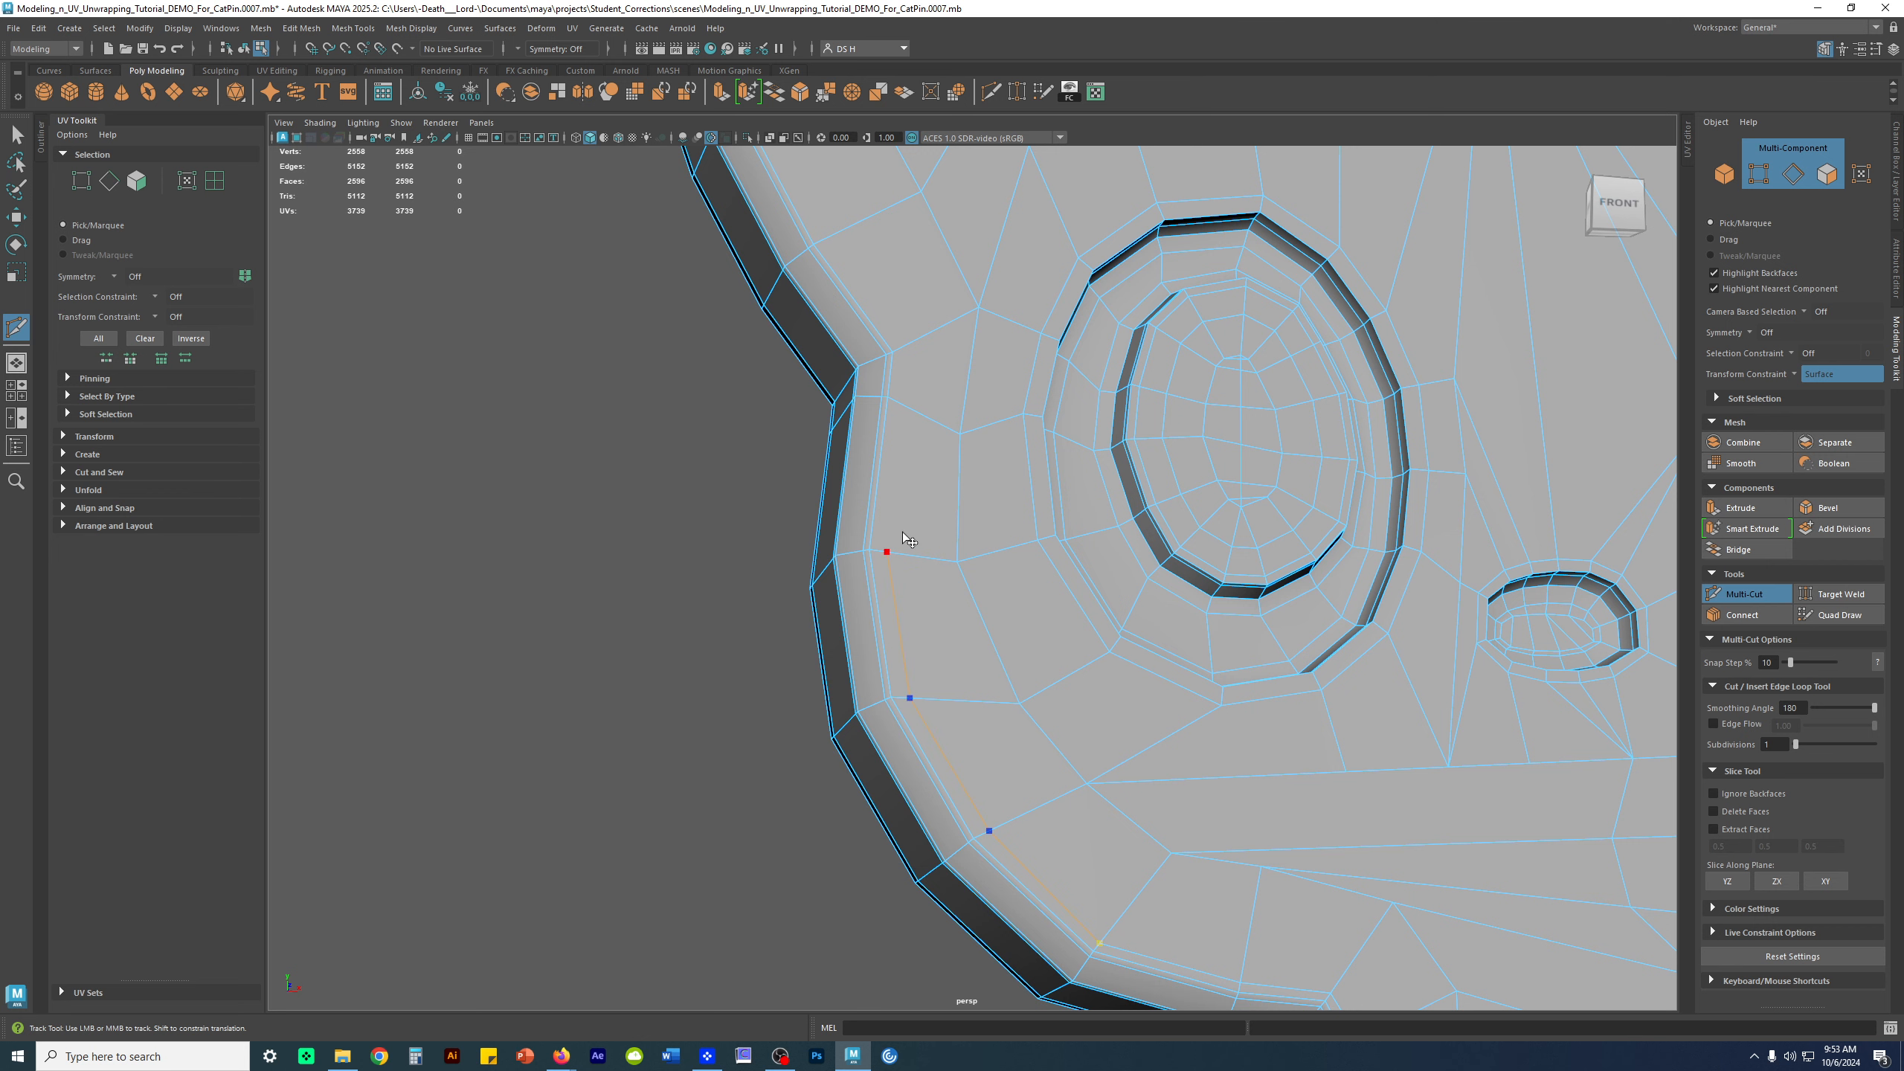
pyautogui.keyDown('alt'); pyautogui.moveTo(892, 555); pyautogui.dragTo(903, 593, button='middle'); pyautogui.keyUp('alt')
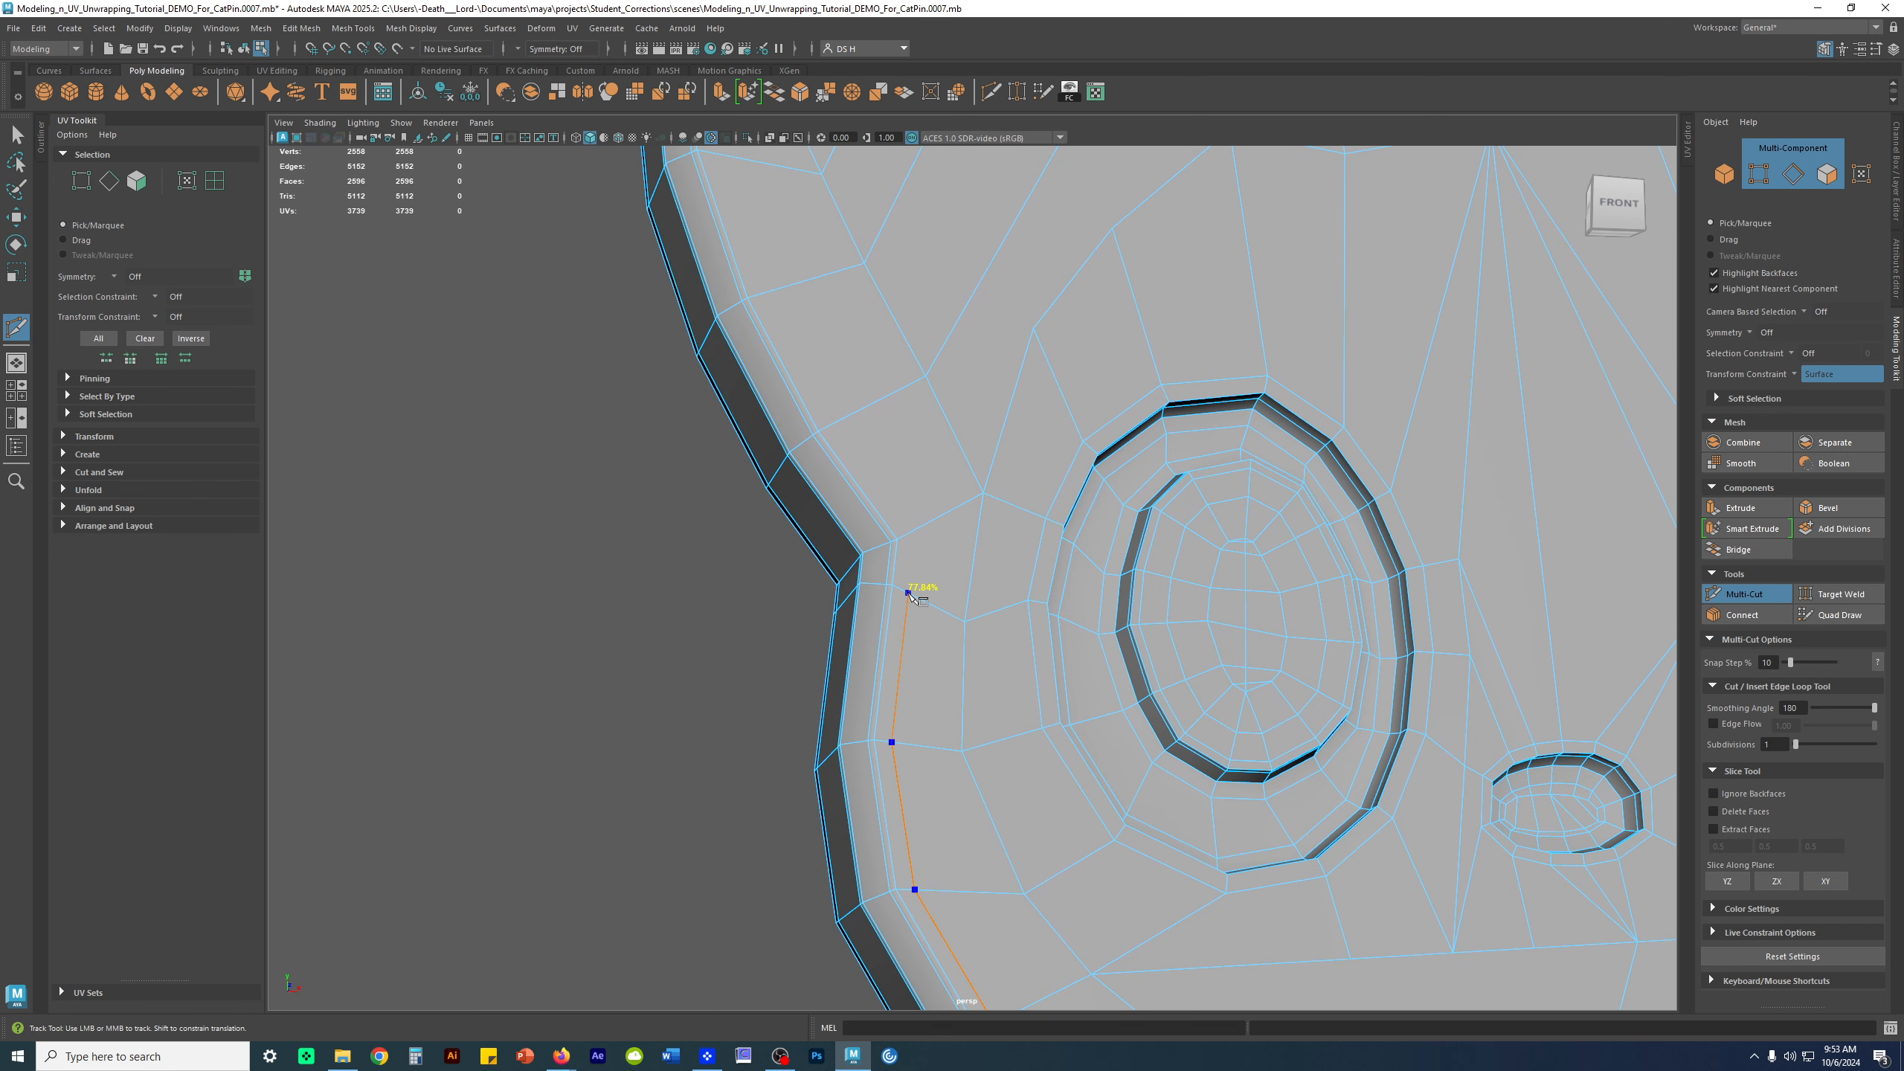
pyautogui.click(913, 531)
pyautogui.keyDown('alt'); pyautogui.moveTo(913, 531); pyautogui.dragTo(915, 642, button='middle'); pyautogui.keyUp('alt')
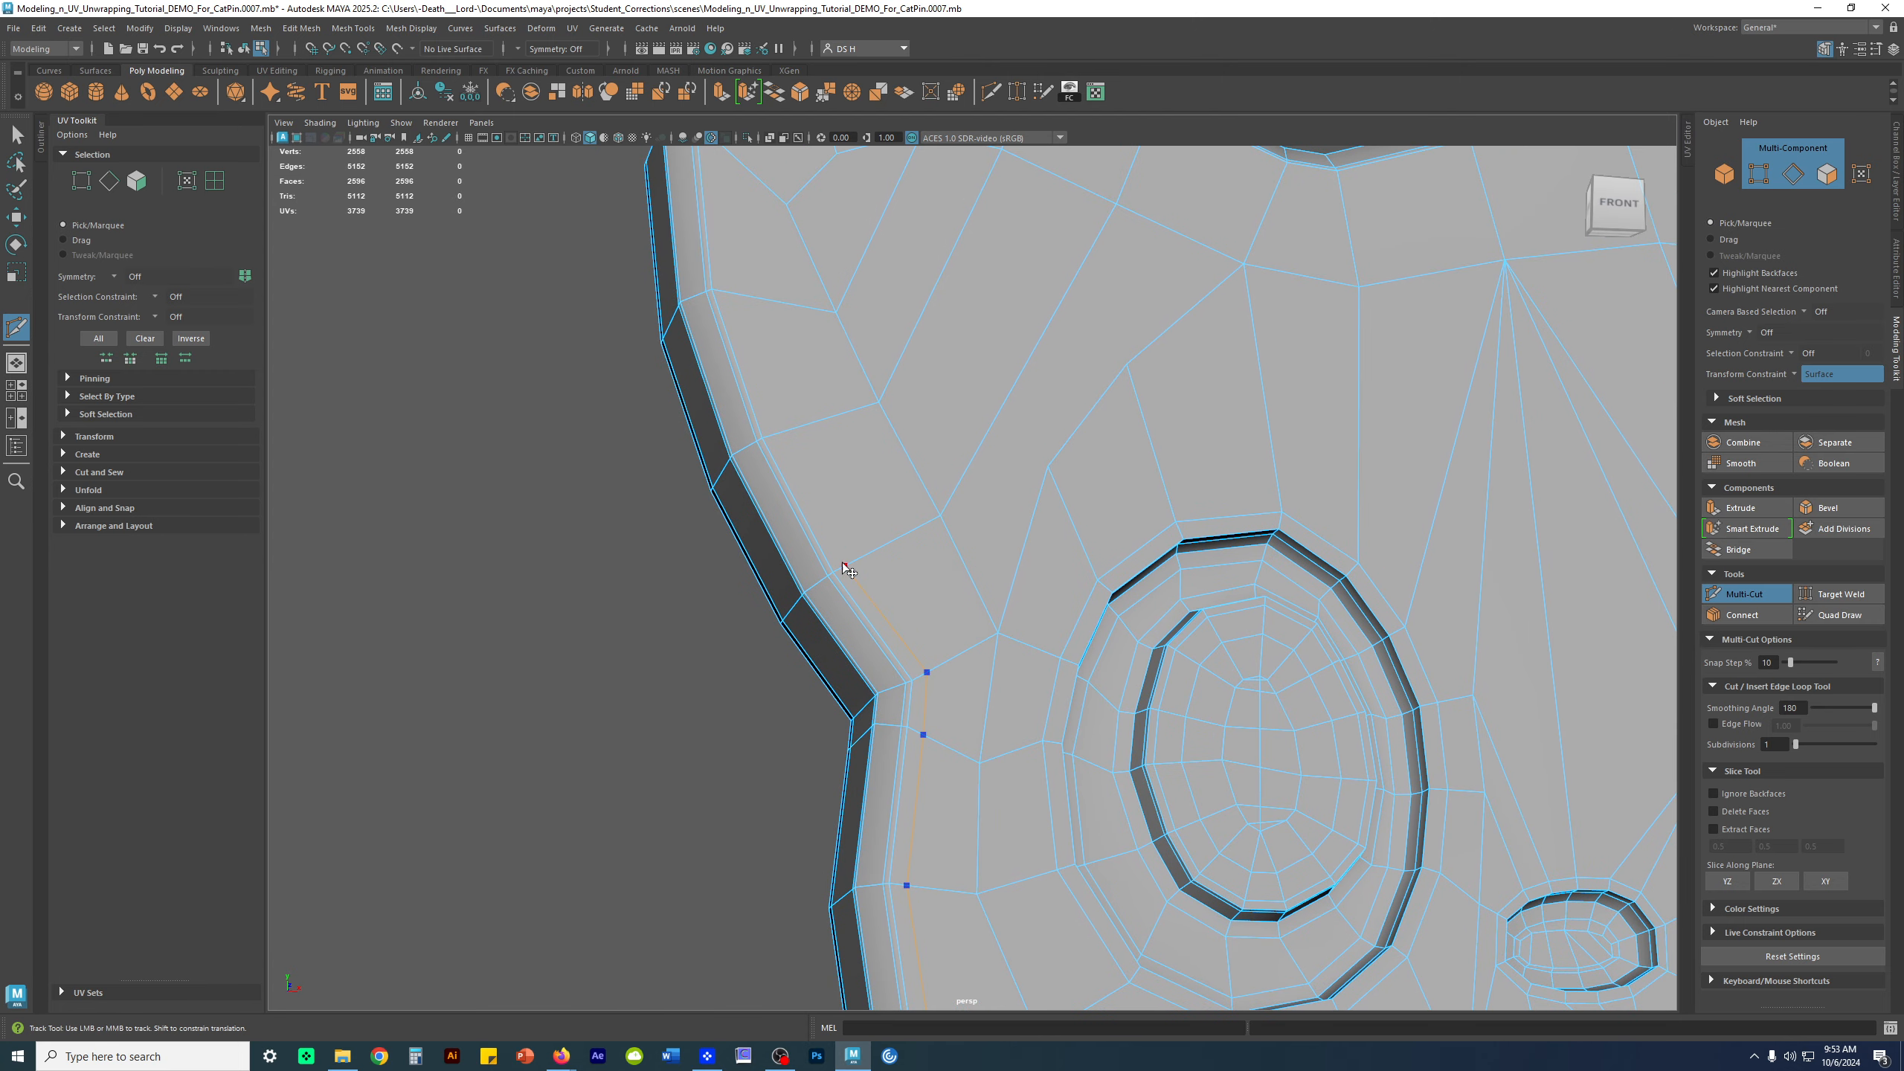
pyautogui.keyDown('alt'); pyautogui.moveTo(850, 575); pyautogui.dragTo(896, 688, button='middle'); pyautogui.keyUp('alt')
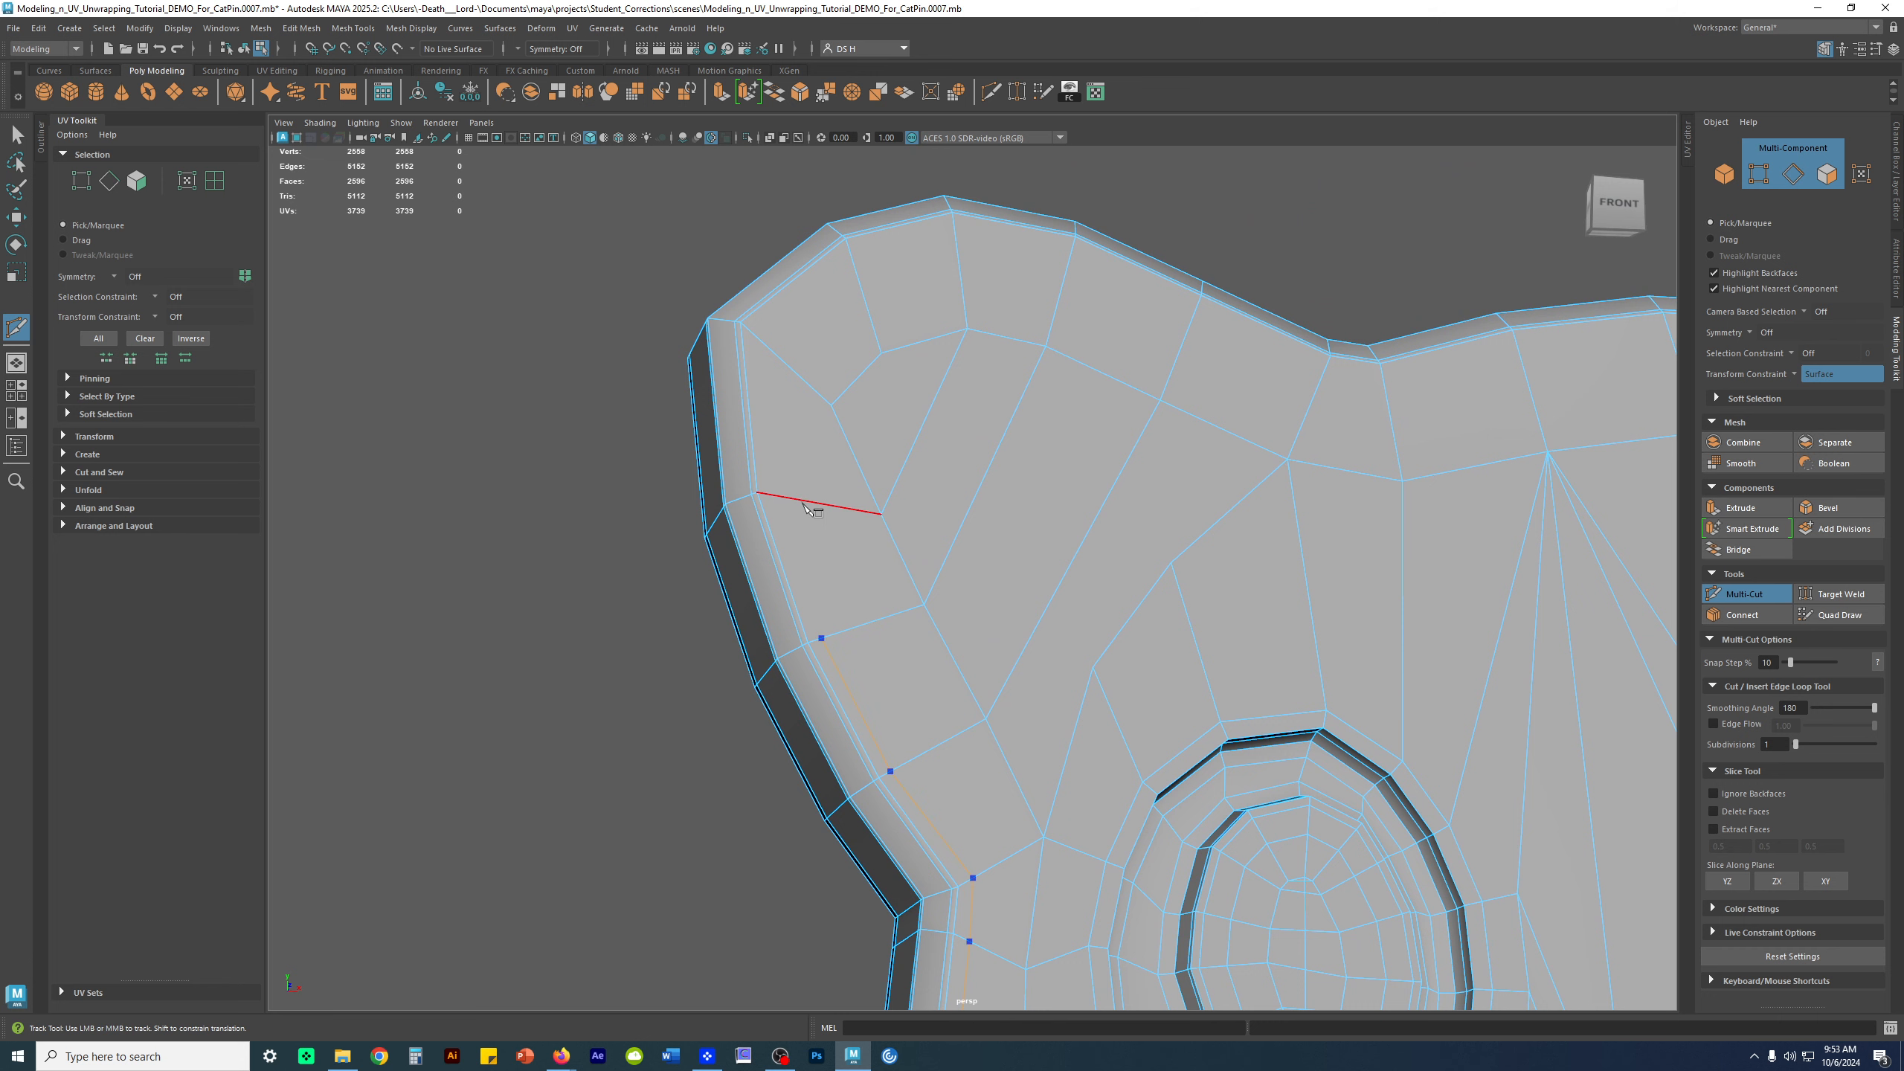
pyautogui.keyDown('alt'); pyautogui.moveTo(776, 488); pyautogui.dragTo(780, 657, button='middle'); pyautogui.keyUp('alt')
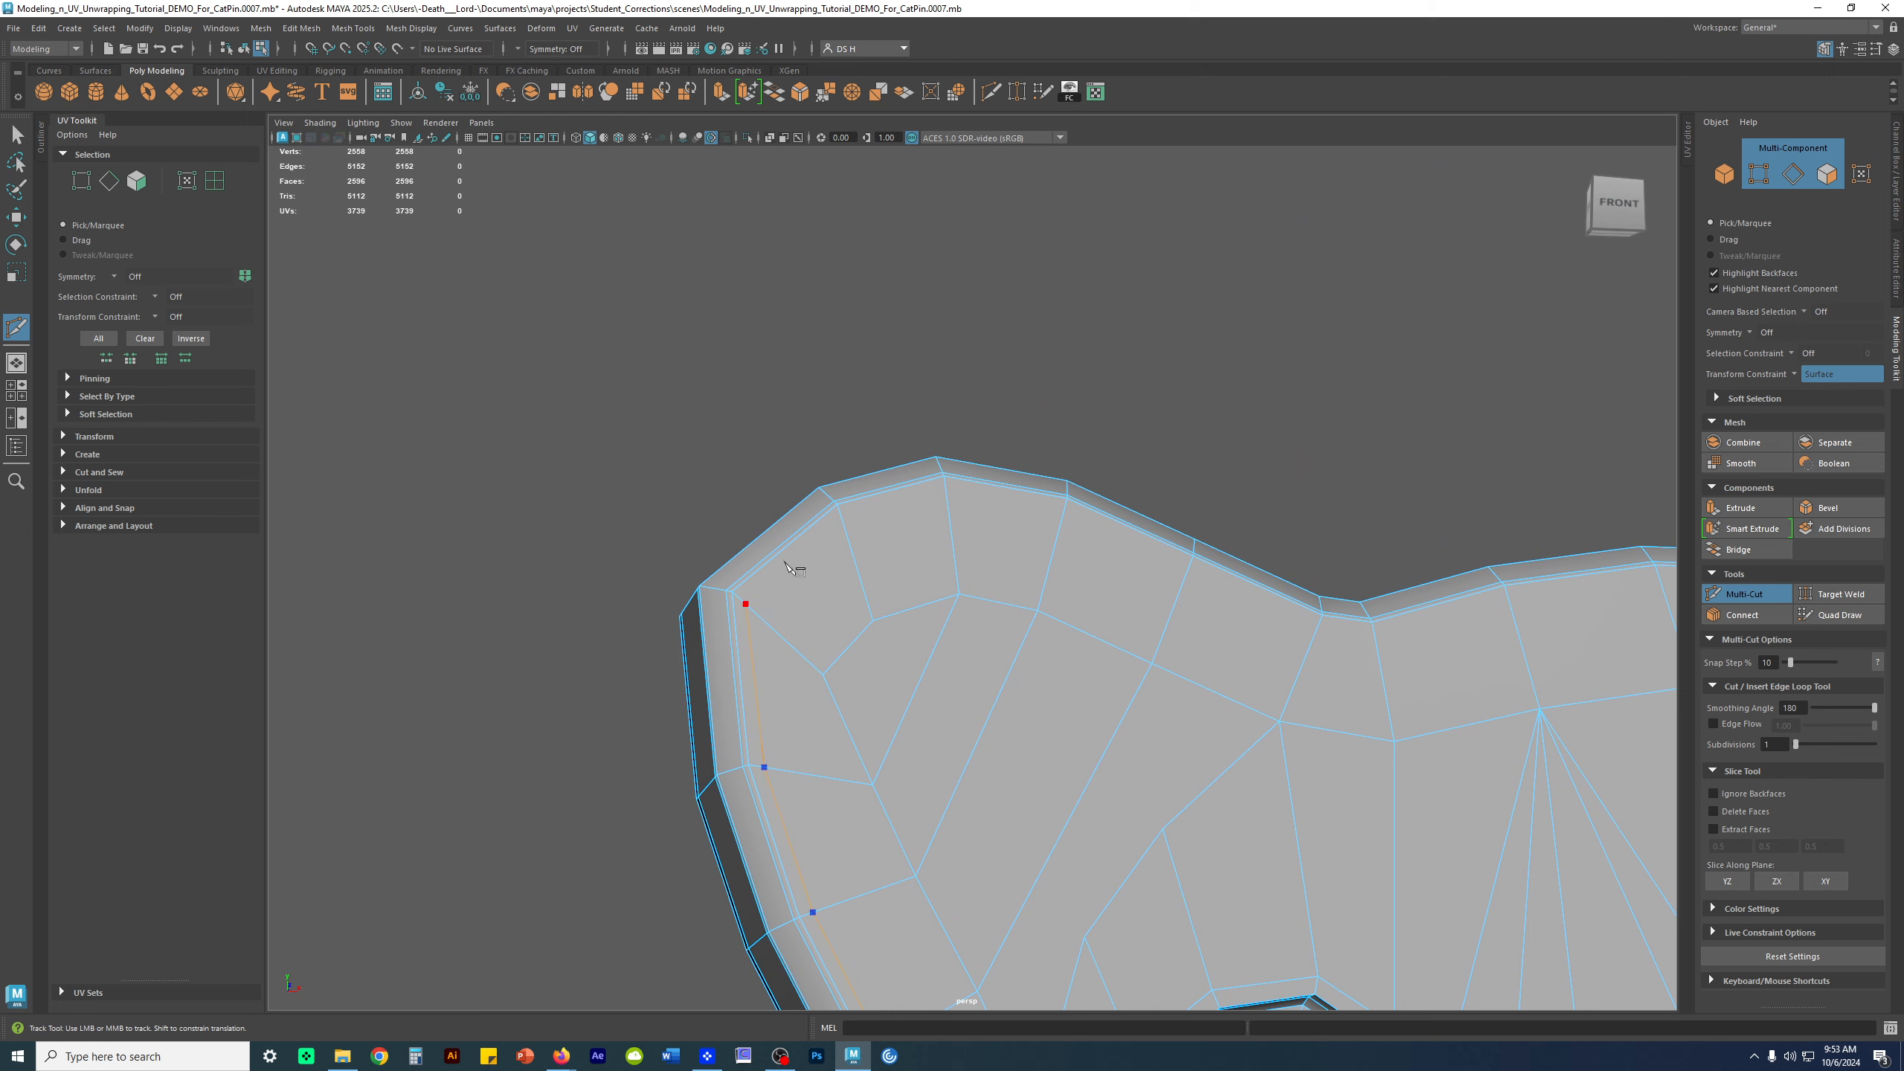
# Extend the supporting edge over the rounded ear tip and partway down the ear's inner slope
pyautogui.keyDown('alt'); pyautogui.moveTo(849, 527); pyautogui.dragTo(989, 431); pyautogui.keyUp('alt')
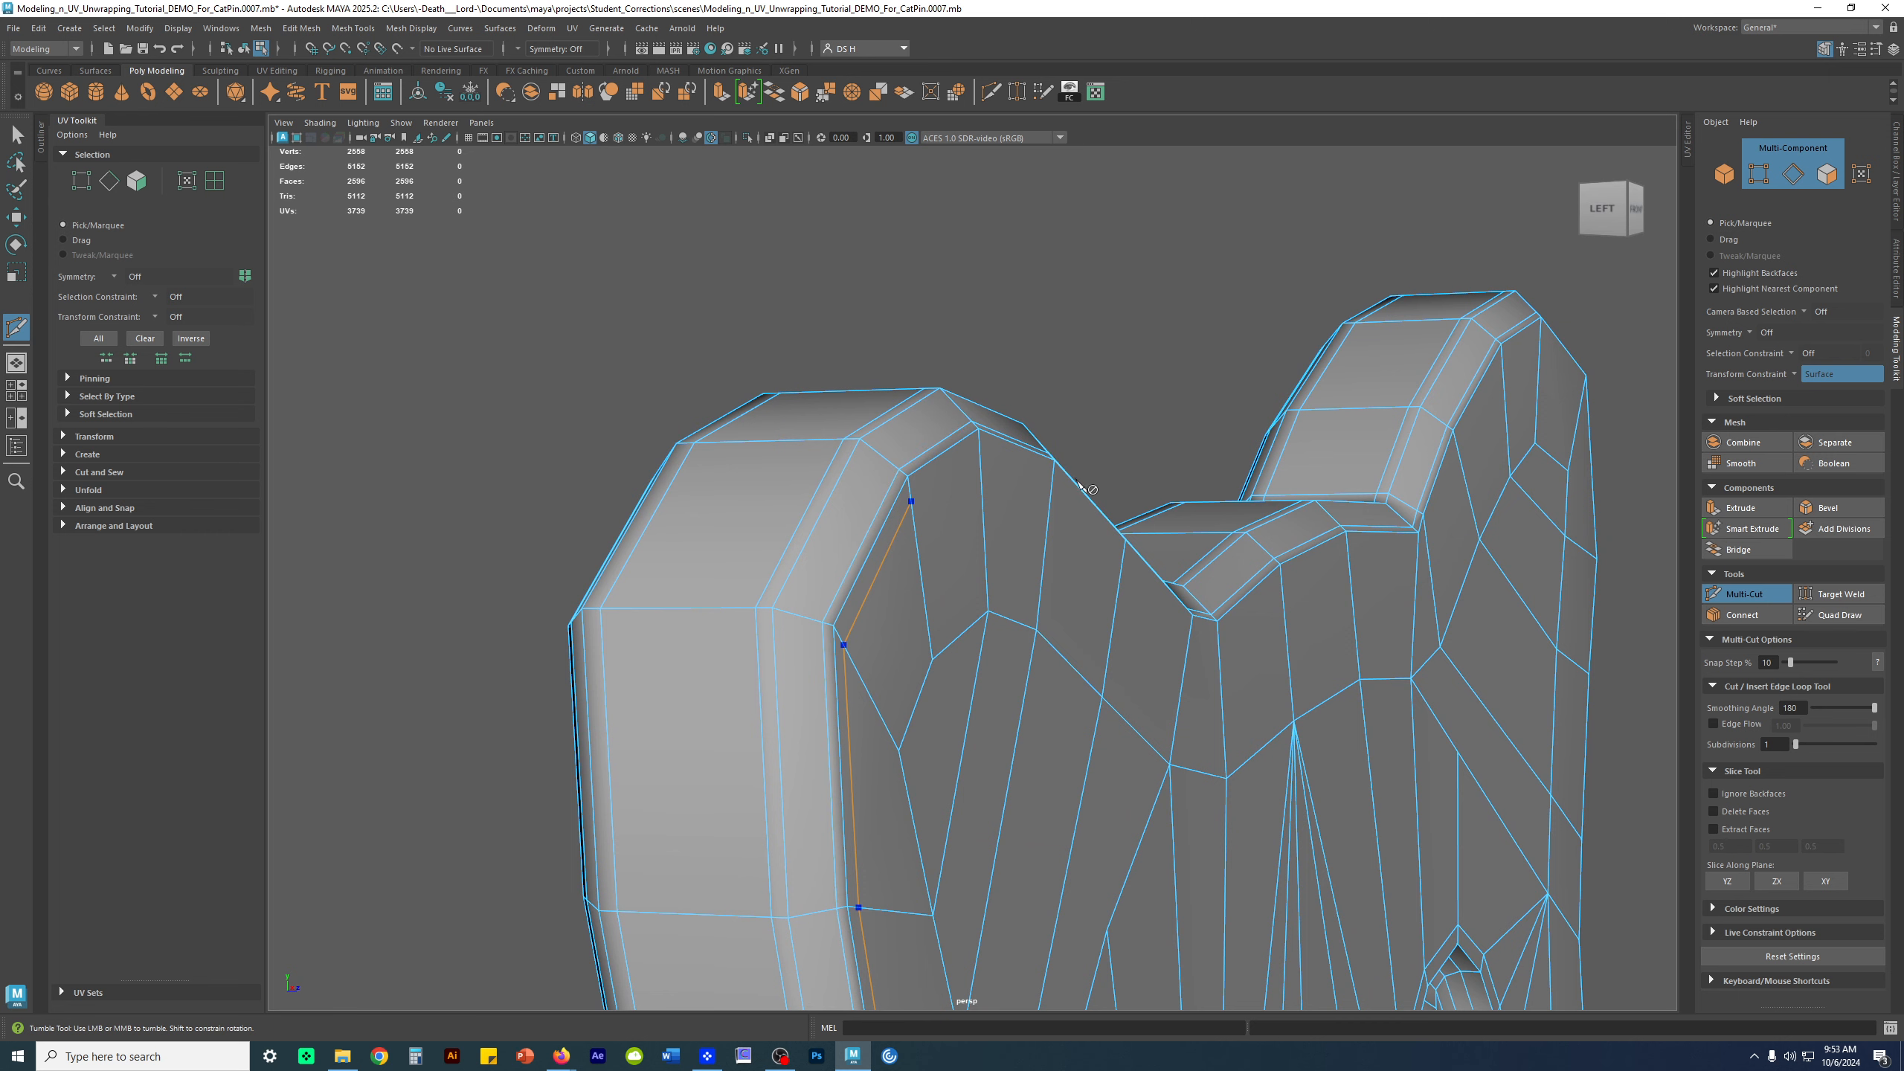
pyautogui.keyDown('alt'); pyautogui.moveTo(1076, 480); pyautogui.dragTo(890, 509); pyautogui.keyUp('alt')
pyautogui.keyDown('alt'); pyautogui.moveTo(890, 509); pyautogui.dragTo(924, 661, button='middle'); pyautogui.keyUp('alt')
pyautogui.keyDown('alt'); pyautogui.moveTo(924, 661); pyautogui.dragTo(866, 664); pyautogui.keyUp('alt')
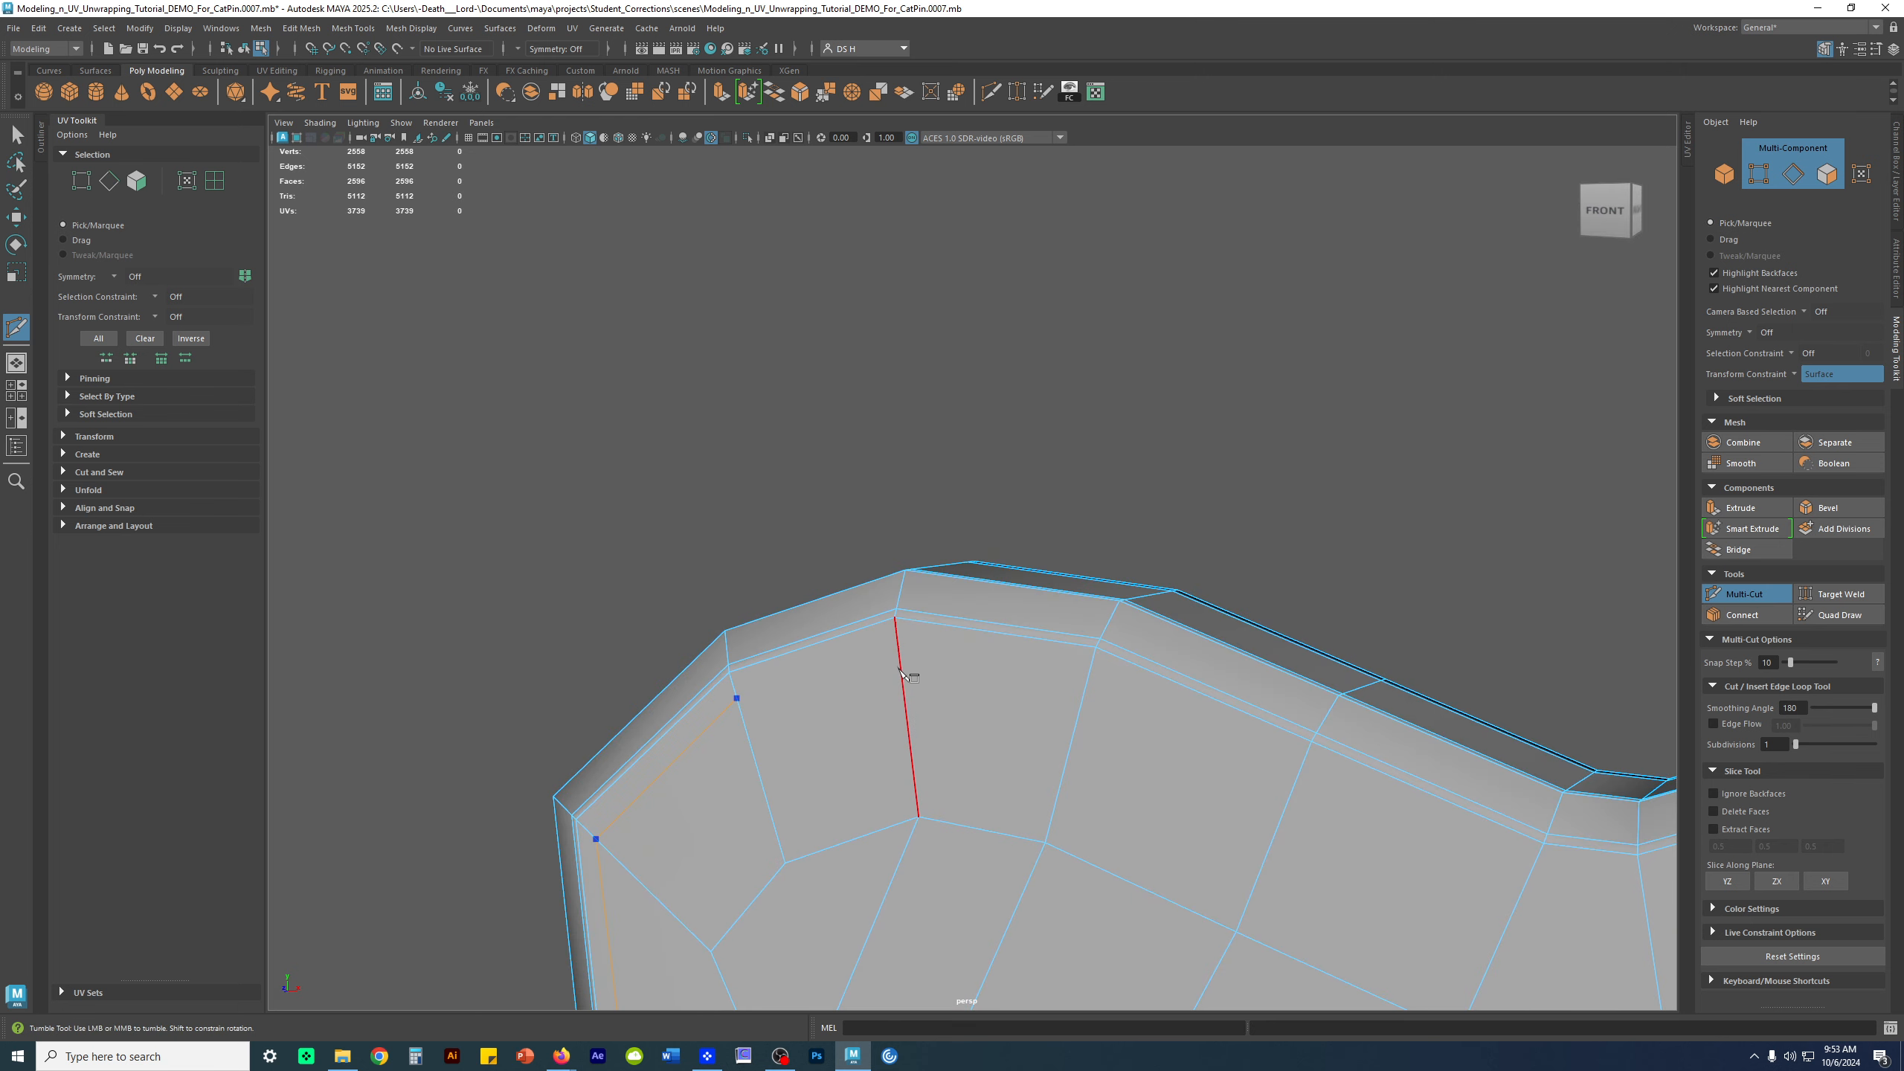
pyautogui.click(900, 648)
pyautogui.click(1096, 672)
pyautogui.click(1310, 778)
pyautogui.keyDown('alt'); pyautogui.moveTo(1445, 766); pyautogui.dragTo(1139, 723, button='middle'); pyautogui.keyUp('alt')
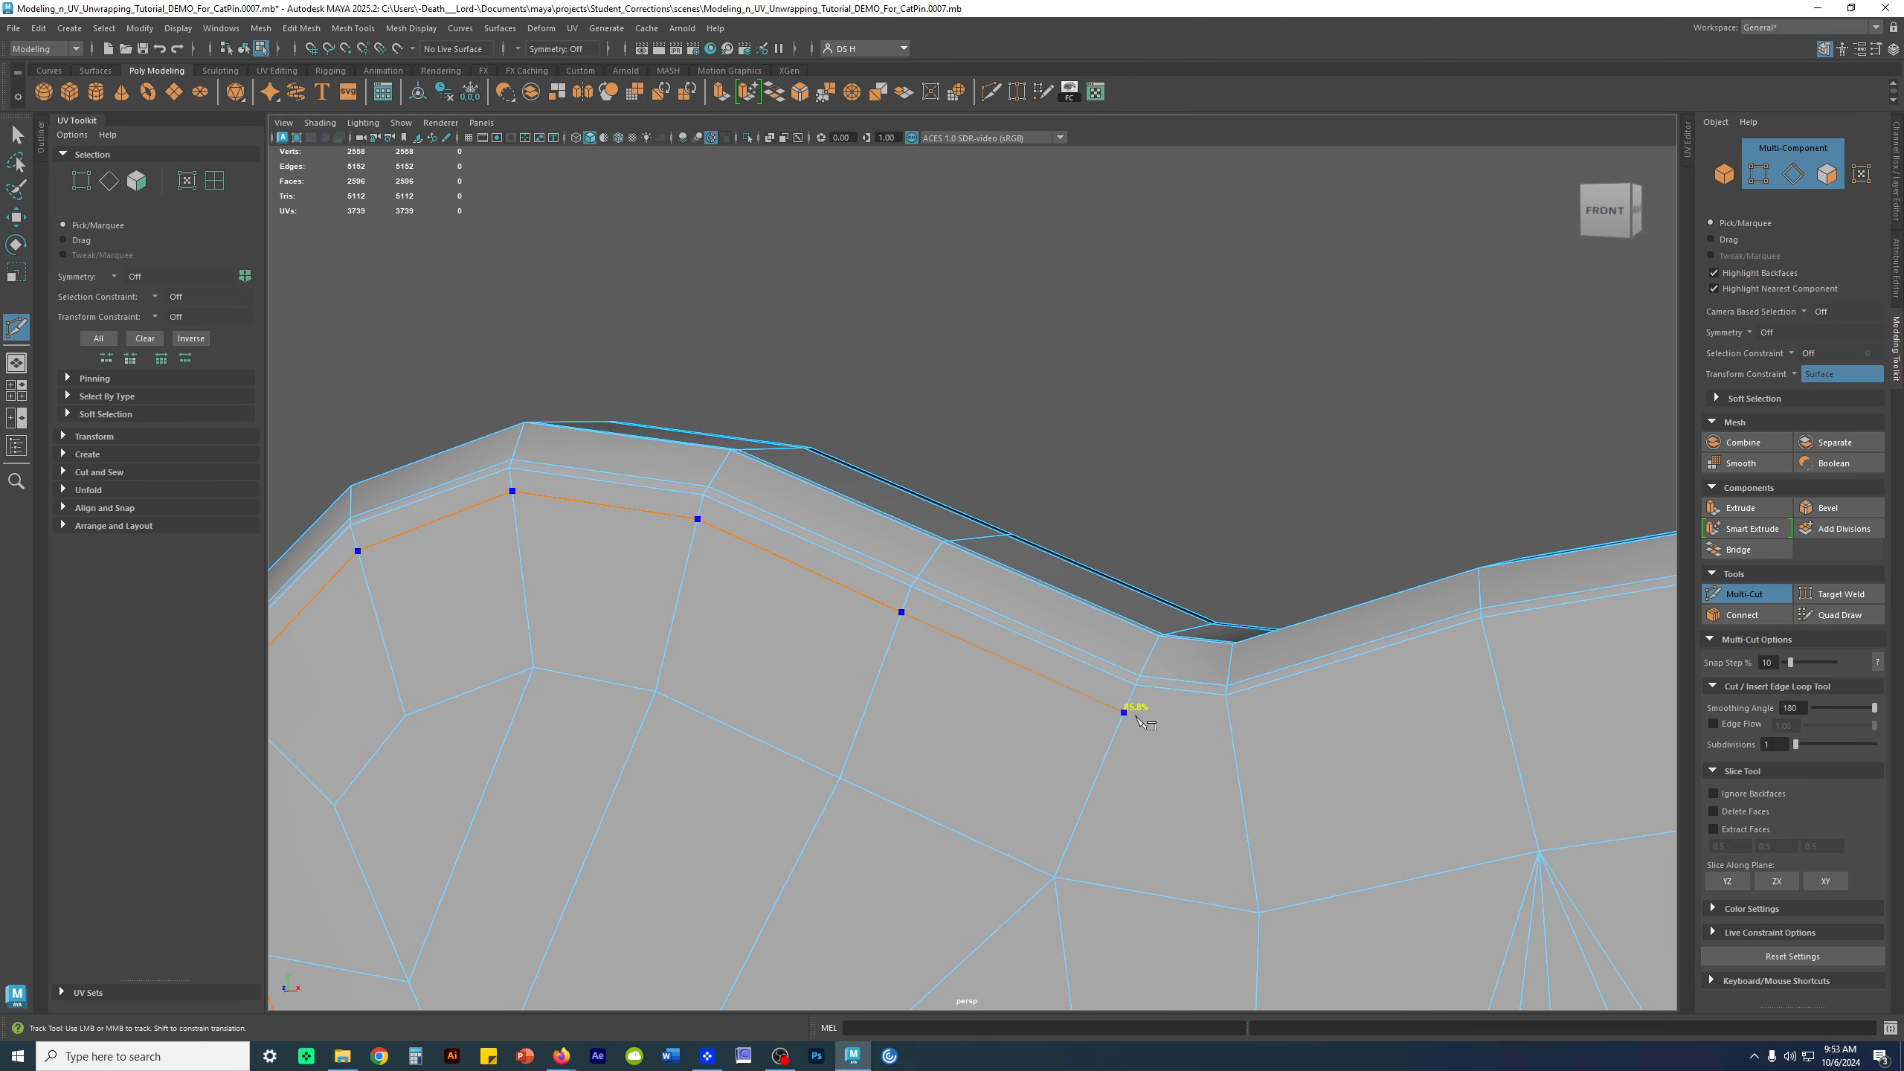
# Carry the supporting edge through the dip beside the ear and across the top of the head, and complete the cut
pyautogui.click(1137, 716)
pyautogui.click(1241, 718)
pyautogui.keyDown('alt'); pyautogui.moveTo(1242, 718); pyautogui.dragTo(930, 720, button='middle'); pyautogui.keyUp('alt')
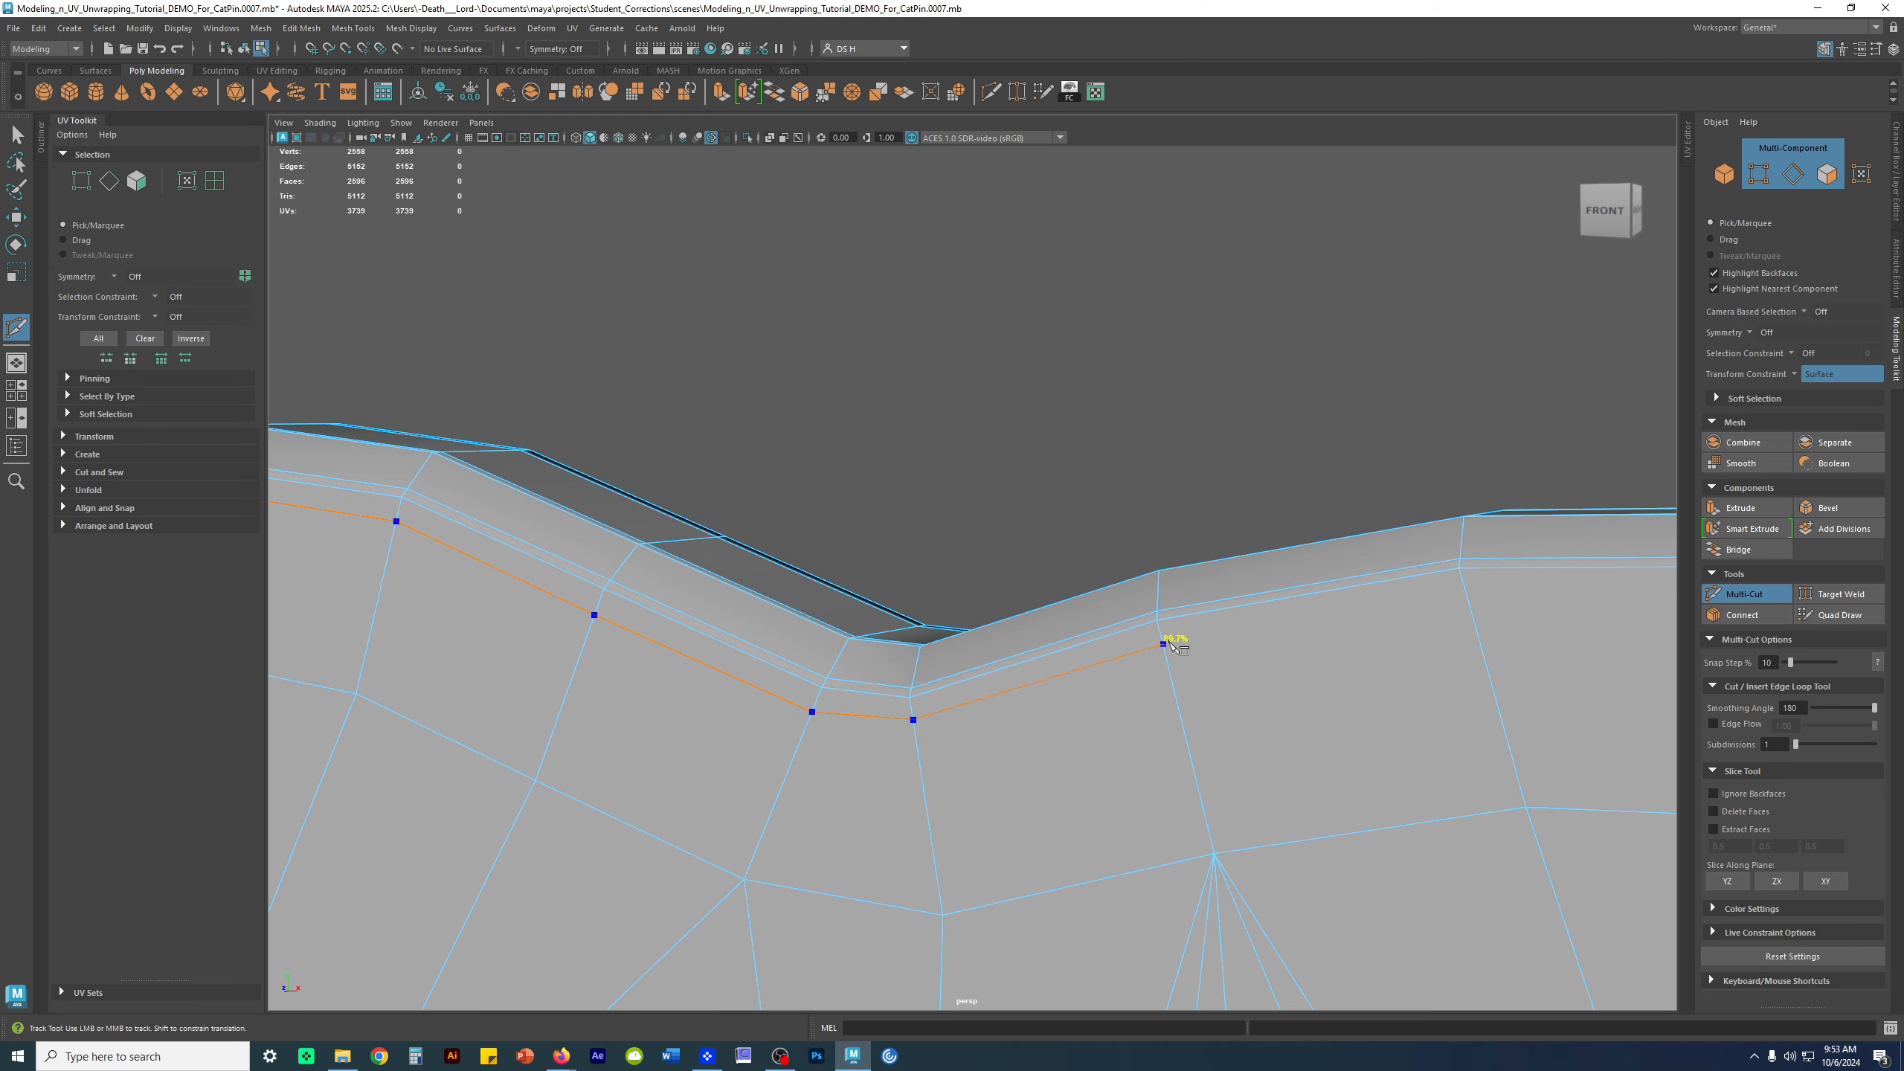
pyautogui.click(1163, 643)
pyautogui.keyDown('alt'); pyautogui.moveTo(1165, 645); pyautogui.dragTo(688, 656, button='middle'); pyautogui.keyUp('alt')
pyautogui.click(958, 603)
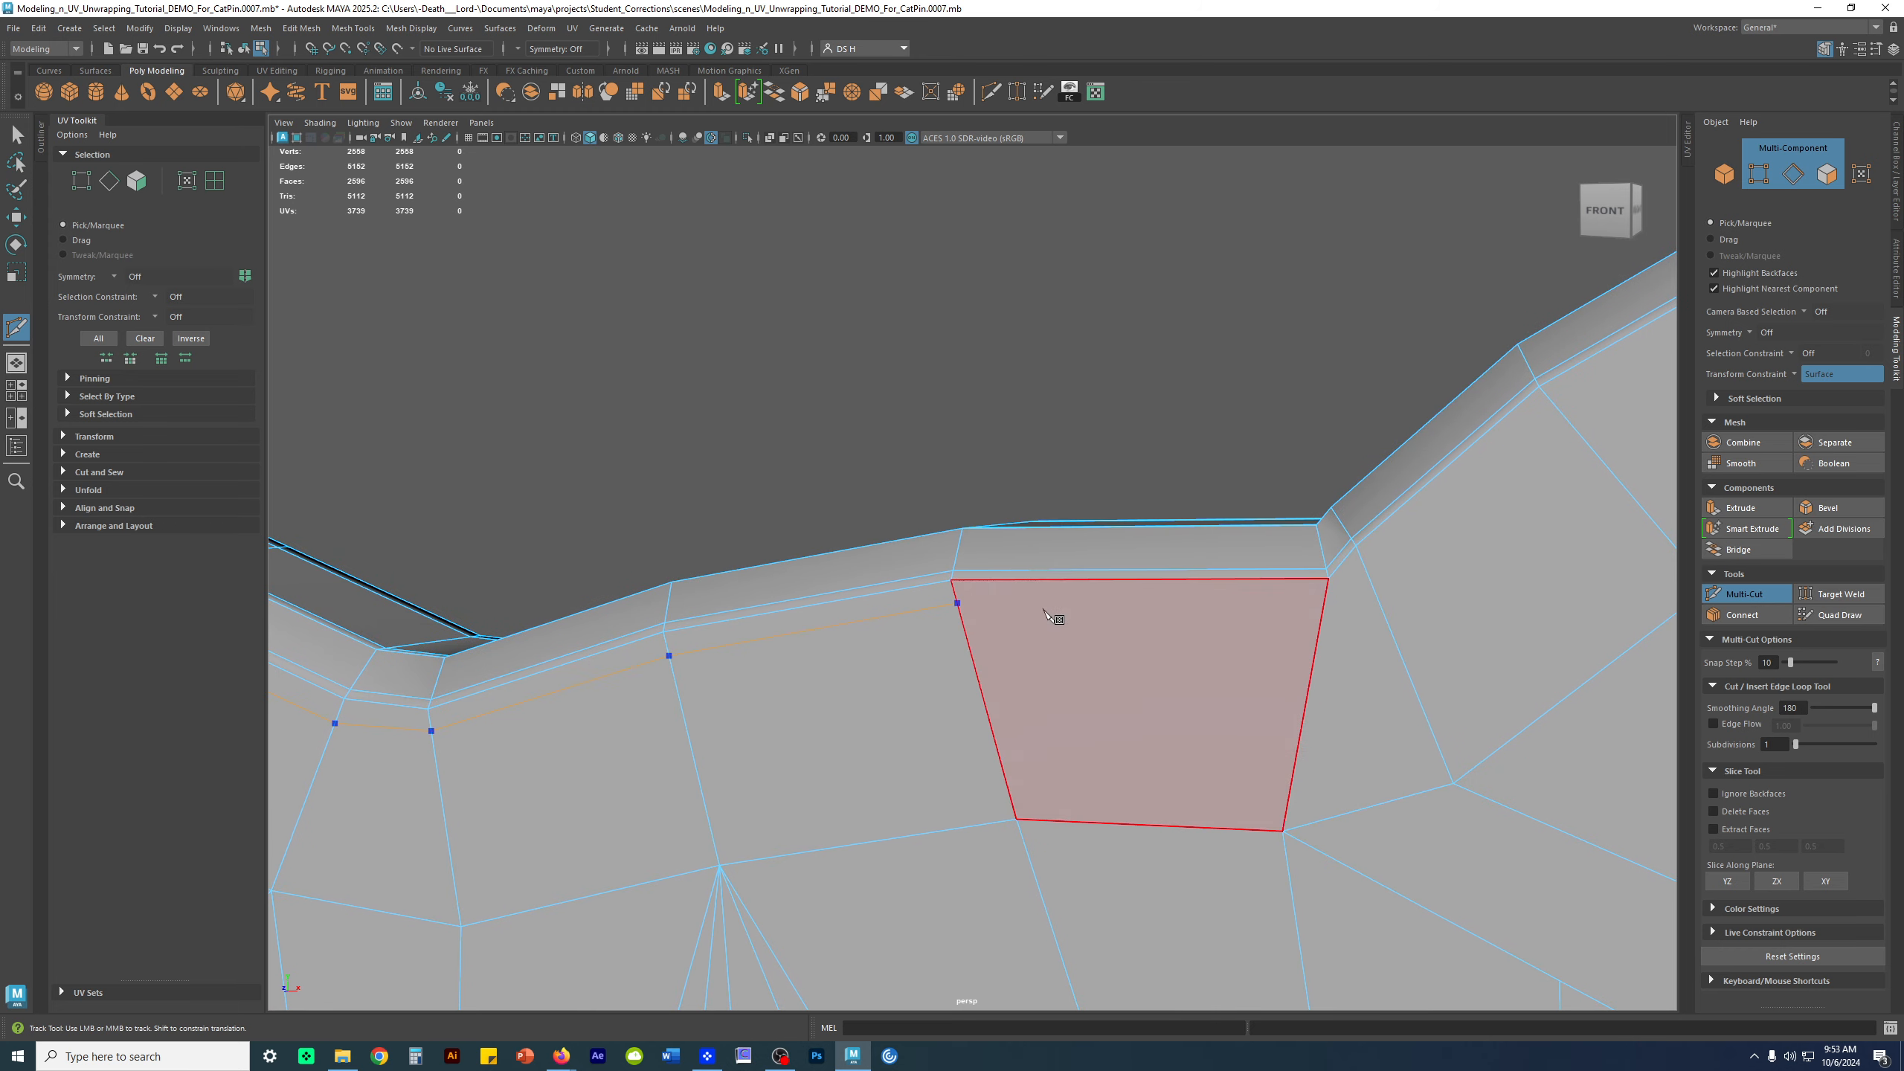
pyautogui.keyDown('alt'); pyautogui.moveTo(1255, 629); pyautogui.dragTo(924, 683, button='middle'); pyautogui.keyUp('alt')
pyautogui.press('w')
# Switch to the smoothed preview in object mode and examine the ear and head-top rims
pyautogui.keyDown('alt'); pyautogui.moveTo(1207, 706); pyautogui.dragTo(614, 637, button='right'); pyautogui.keyUp('alt')
pyautogui.keyDown('alt'); pyautogui.moveTo(614, 638); pyautogui.dragTo(718, 625); pyautogui.keyUp('alt')
pyautogui.press('3')
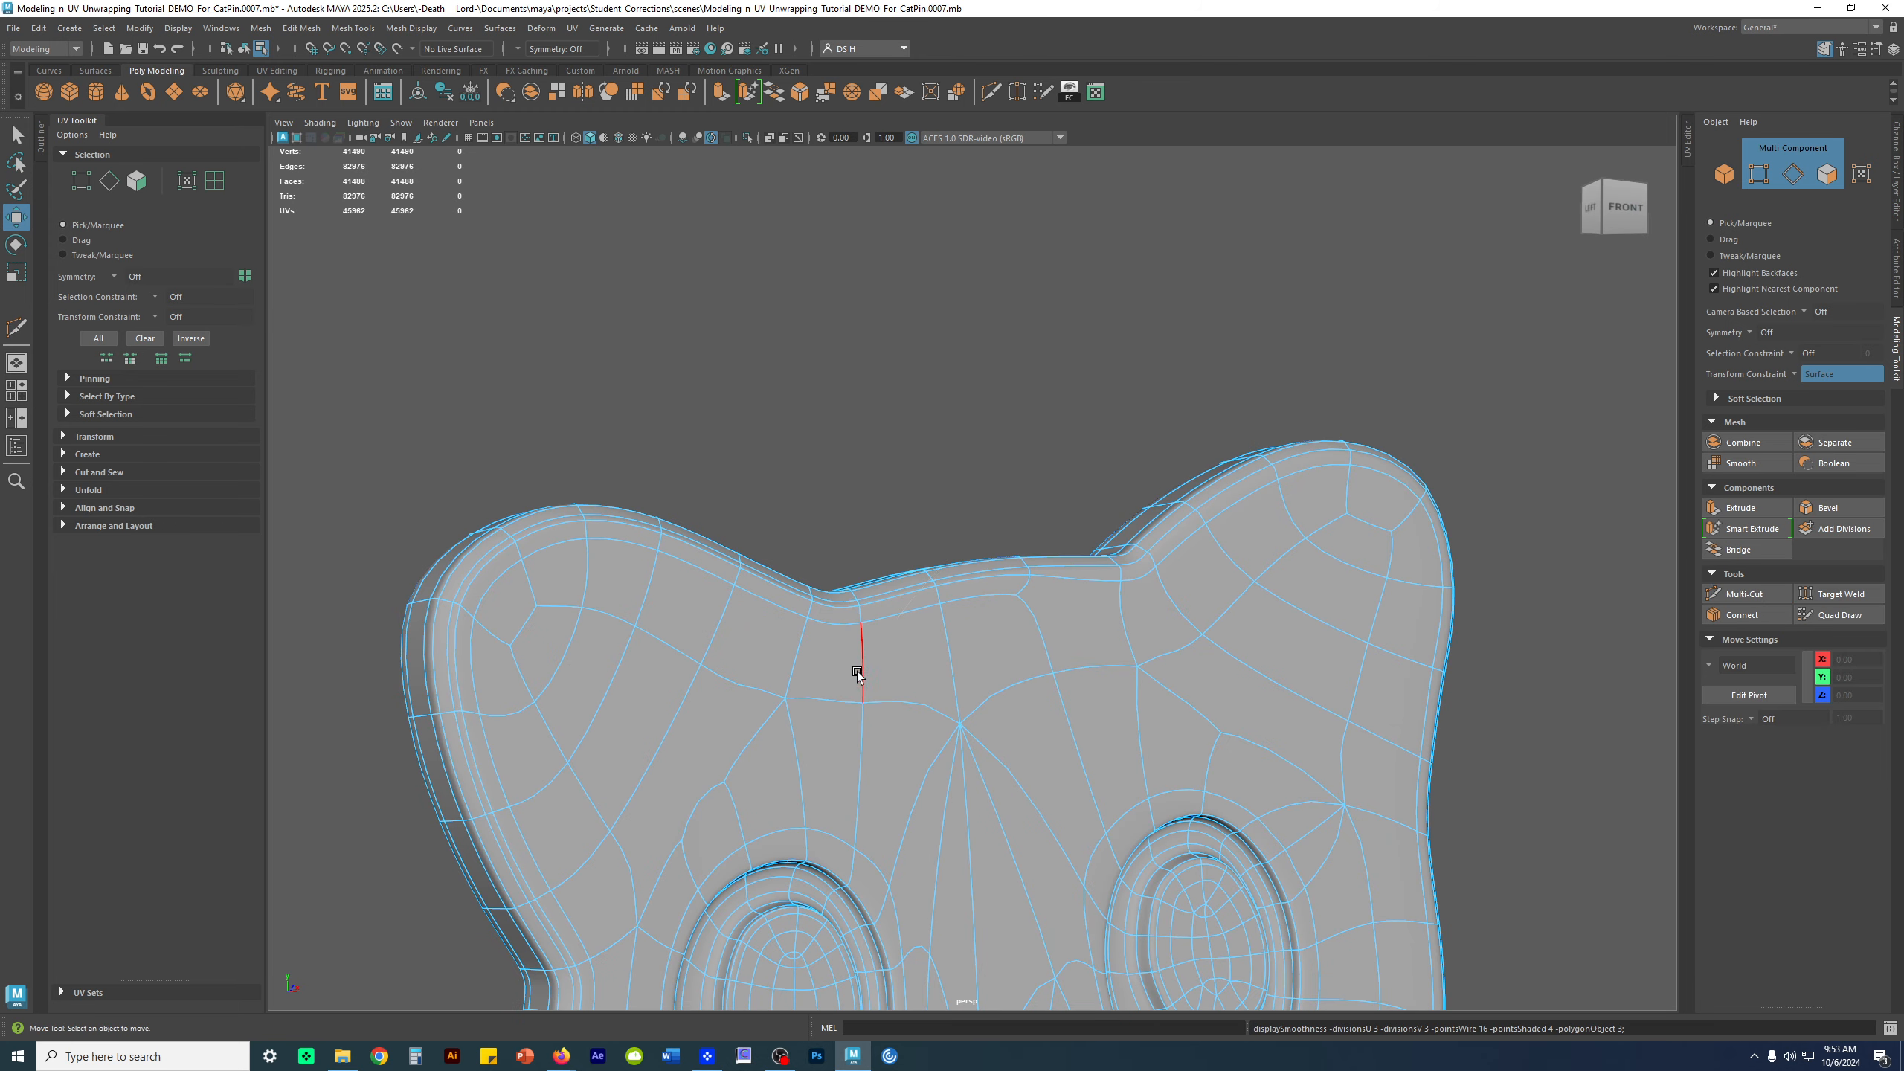
pyautogui.press('F8')
pyautogui.click(1057, 469)
pyautogui.keyDown('alt'); pyautogui.moveTo(1283, 544); pyautogui.dragTo(1027, 668, button='right'); pyautogui.keyUp('alt')
pyautogui.keyDown('alt'); pyautogui.moveTo(1027, 667); pyautogui.dragTo(1104, 756); pyautogui.keyUp('alt')
pyautogui.scroll(6, 1104, 756)
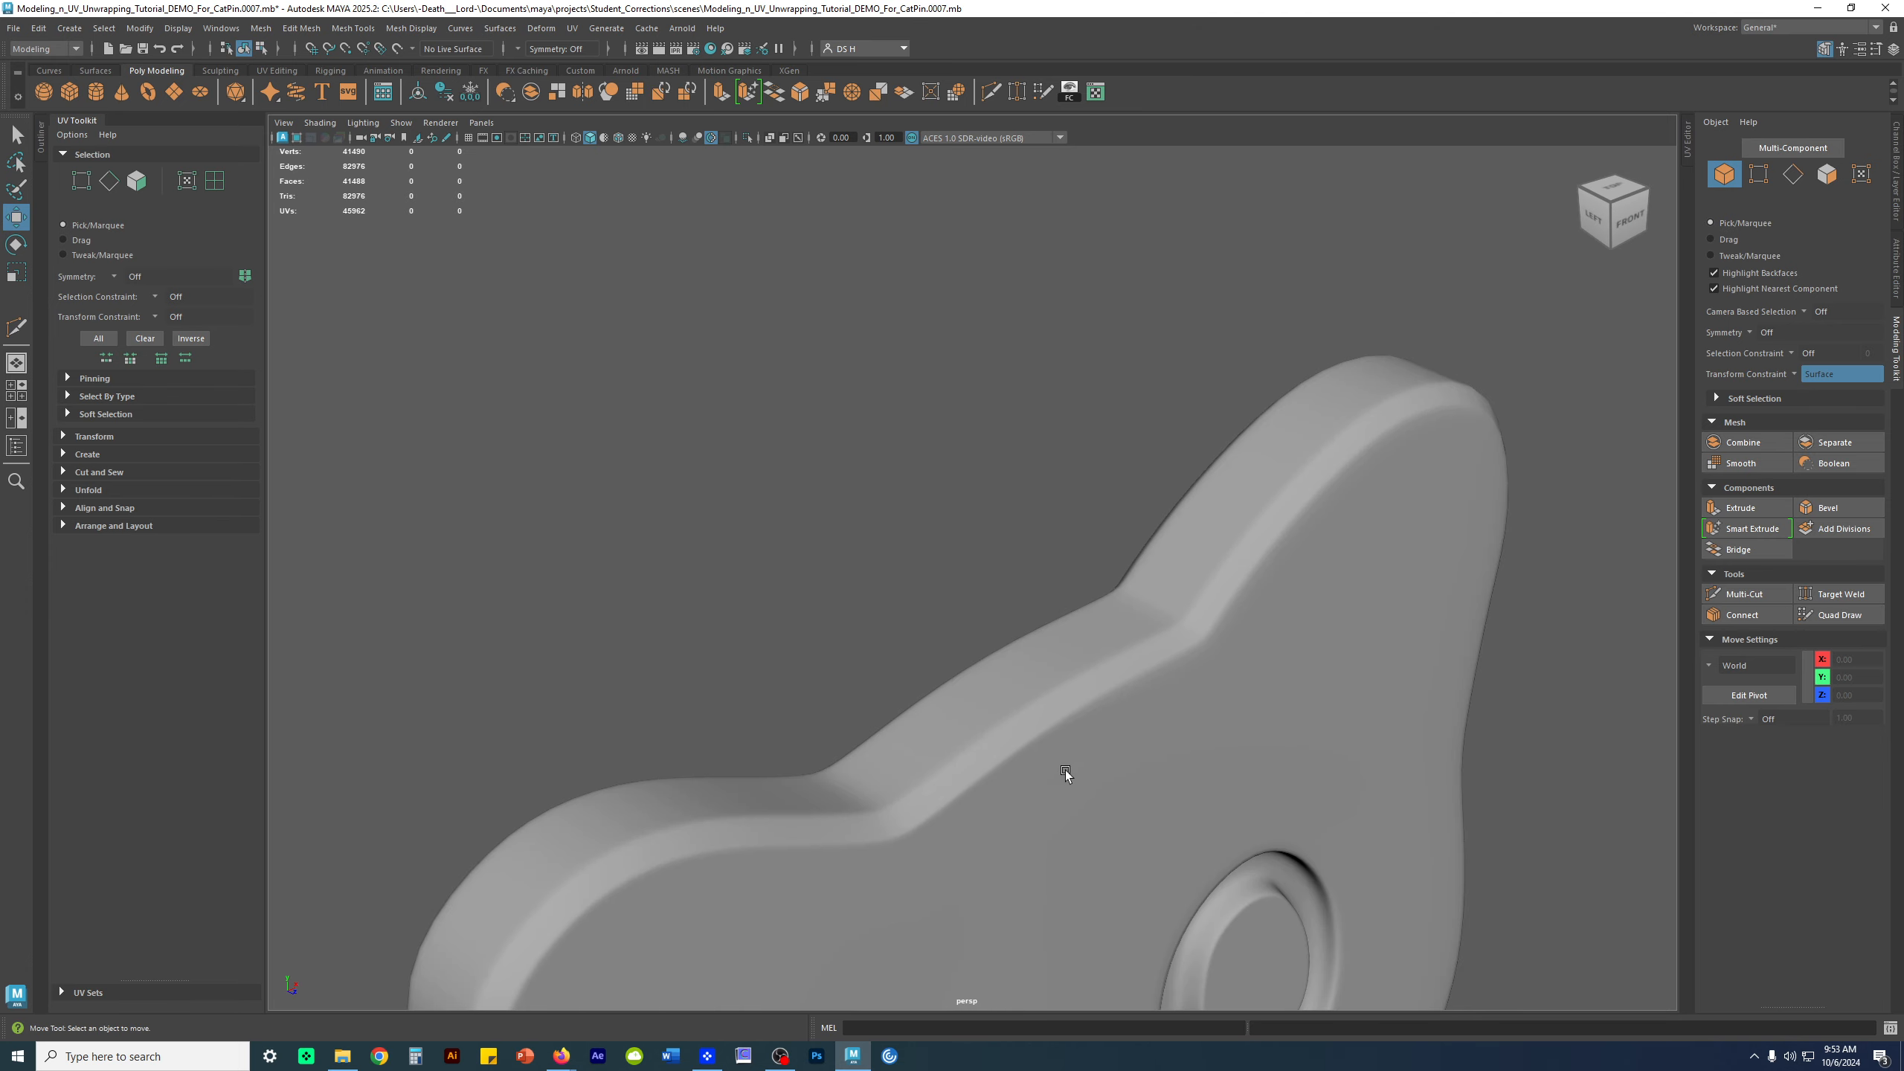
pyautogui.keyDown('alt'); pyautogui.moveTo(958, 827); pyautogui.dragTo(1044, 768, button='middle'); pyautogui.keyUp('alt')
pyautogui.keyDown('alt'); pyautogui.moveTo(1044, 768); pyautogui.dragTo(1072, 642); pyautogui.keyUp('alt')
pyautogui.click(1074, 643)
# Compare the unsmoothed and smoothed display of the beveled rim at the ear, ending on the unsmoothed mesh
pyautogui.press('1')
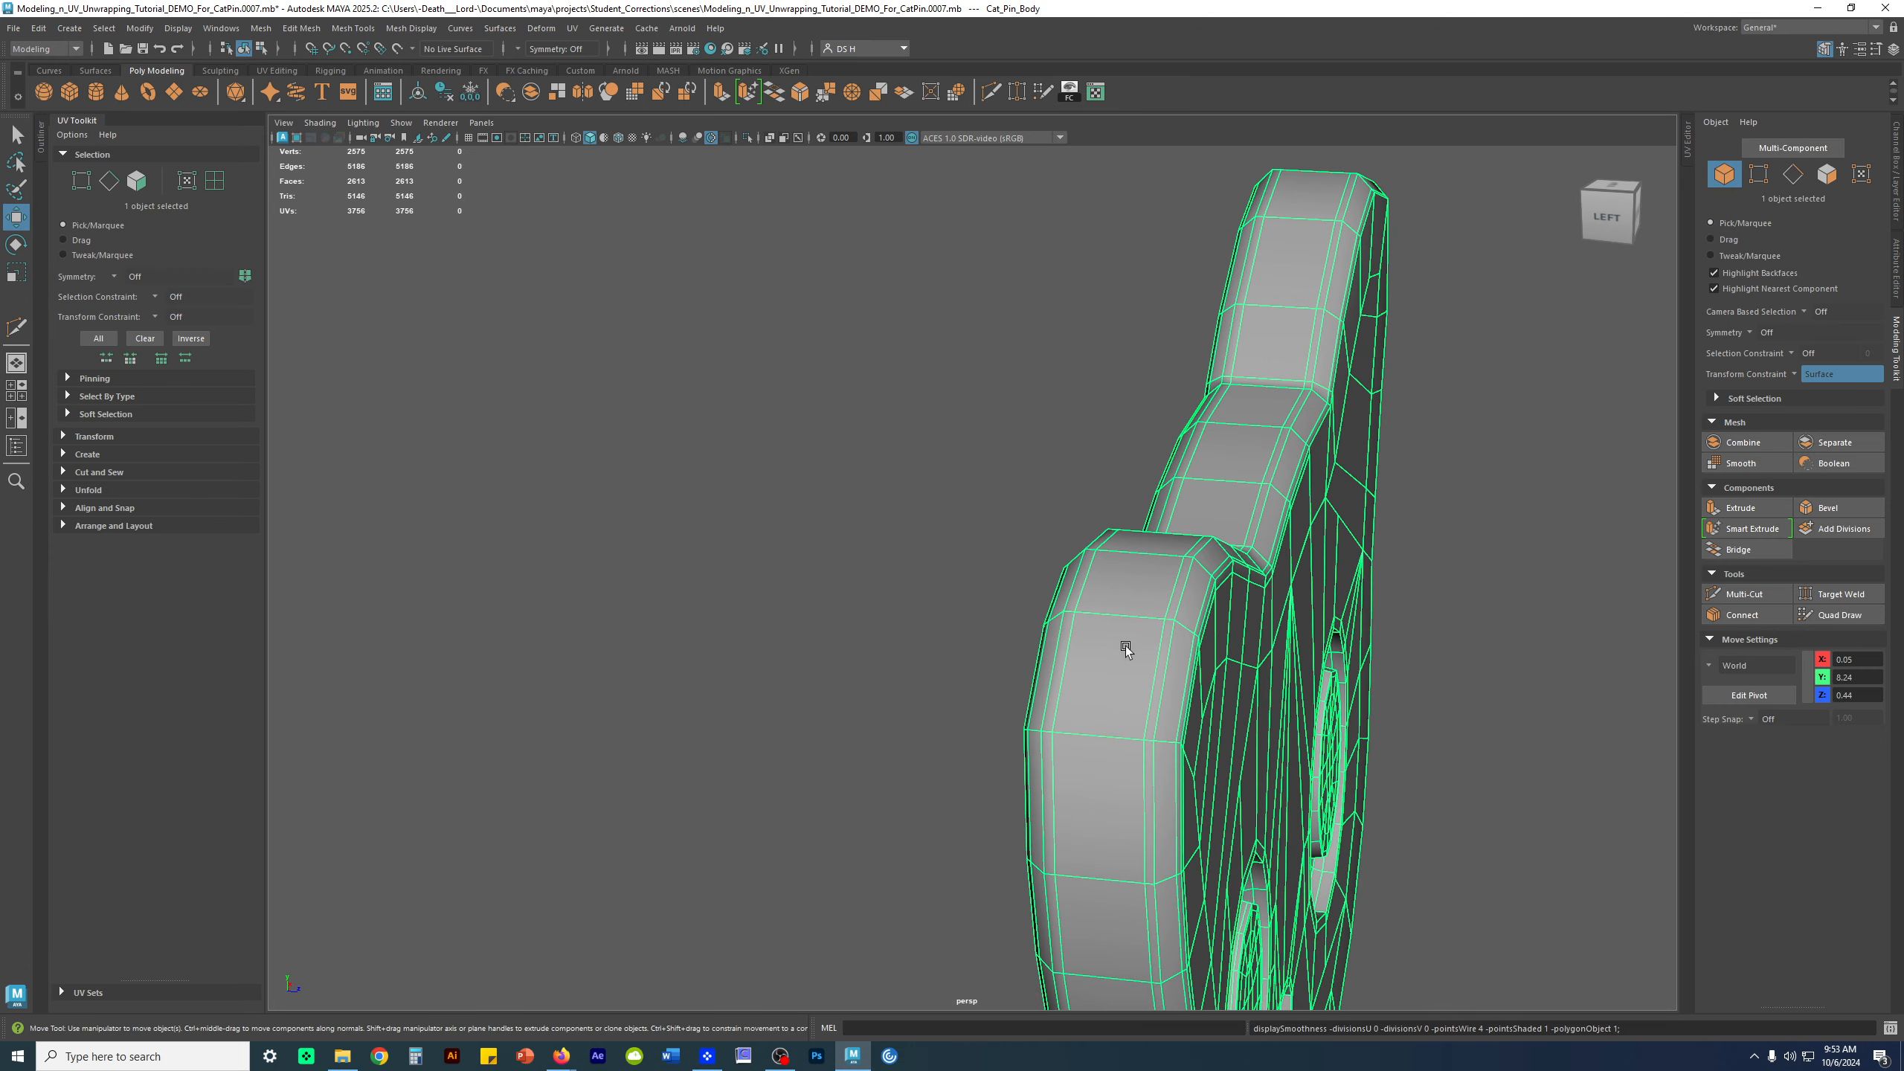
pyautogui.keyDown('alt'); pyautogui.moveTo(1209, 643); pyautogui.dragTo(1171, 649); pyautogui.keyUp('alt')
pyautogui.press('3')
pyautogui.scroll(5, 1084, 659)
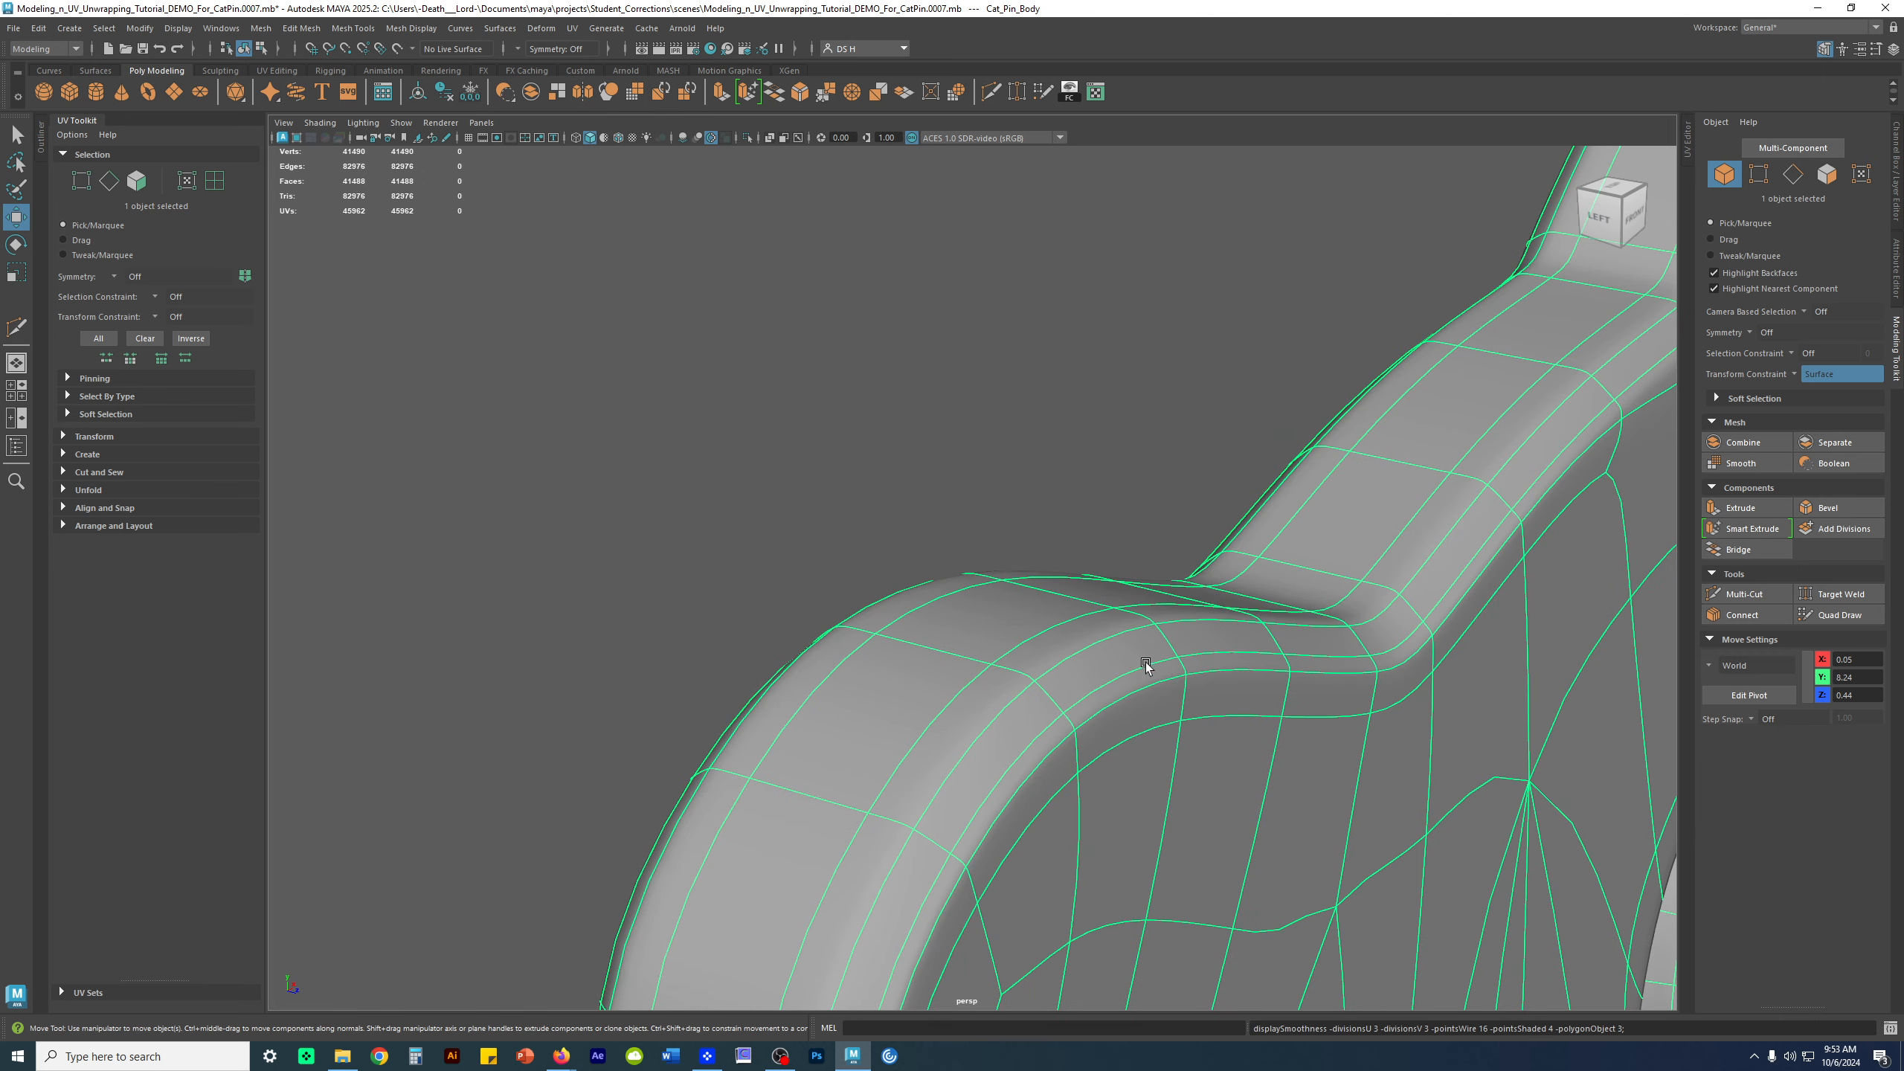
pyautogui.click(1055, 539)
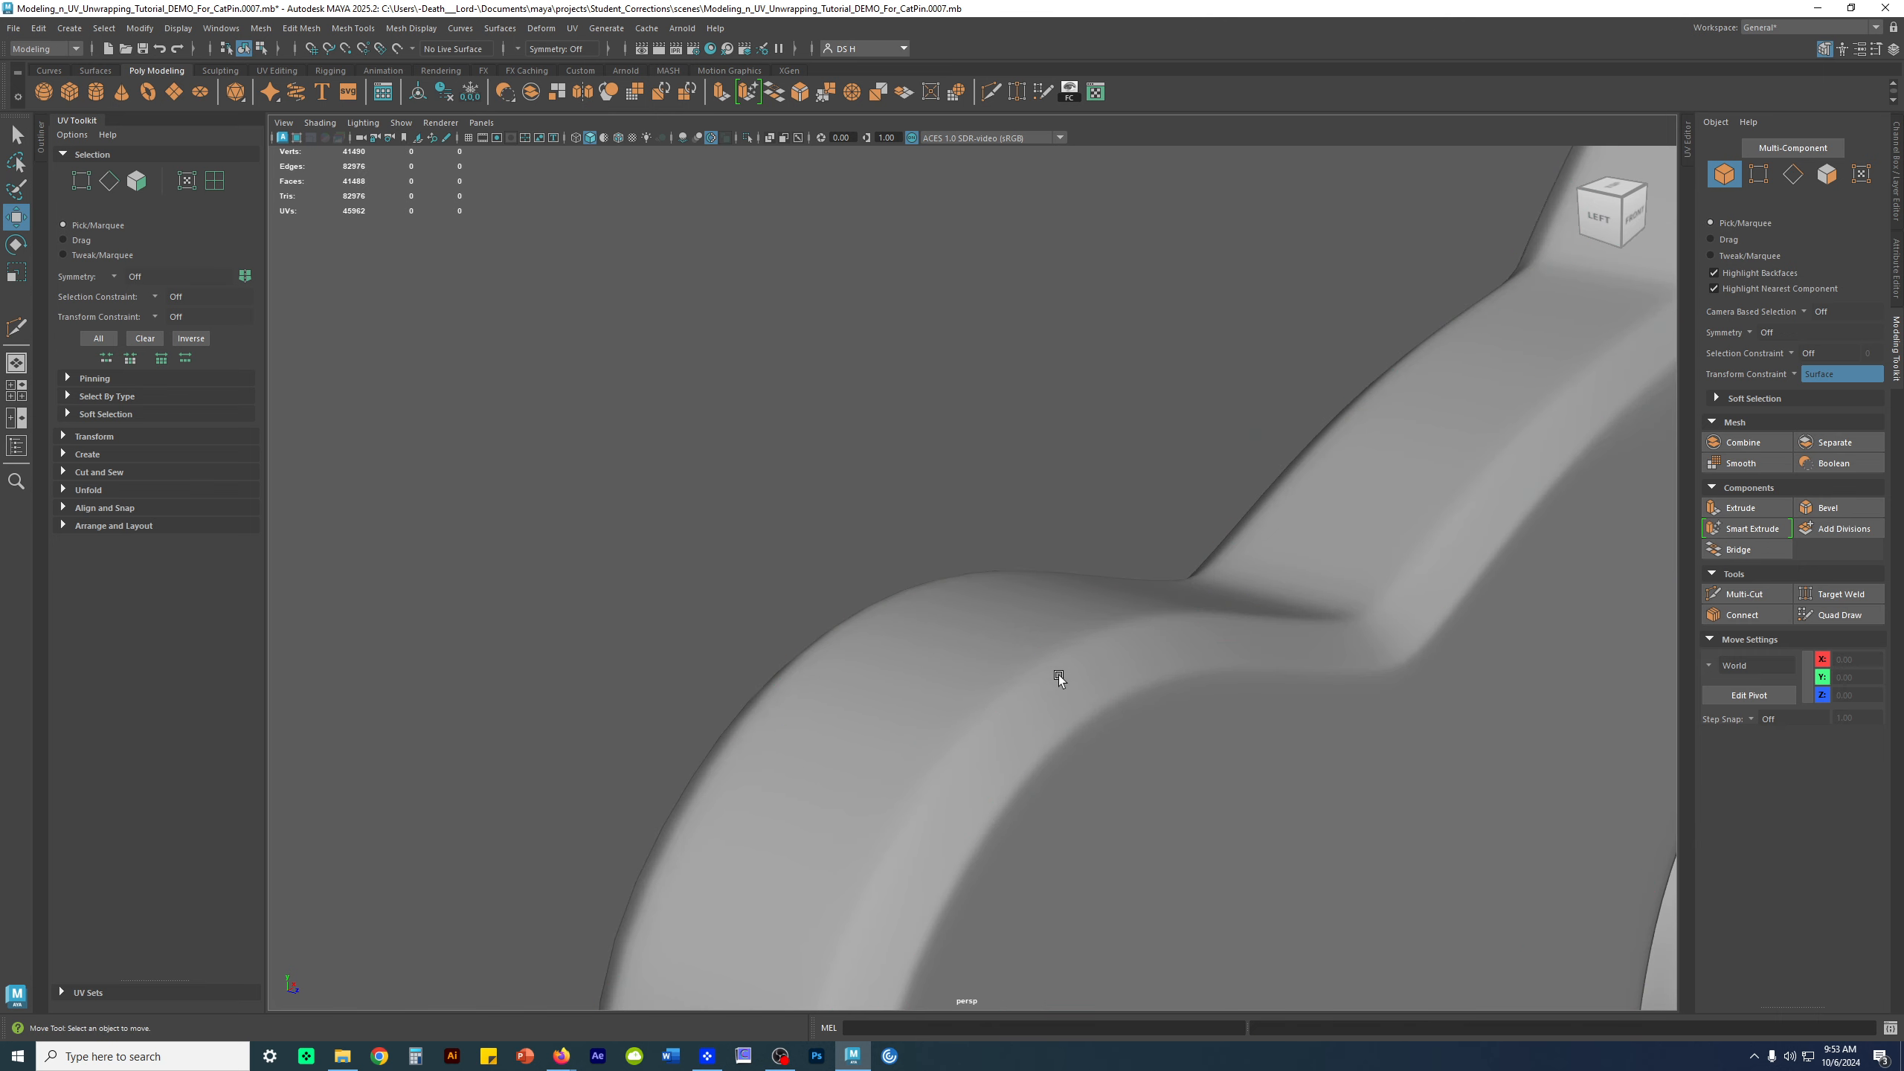
pyautogui.click(1019, 668)
pyautogui.press('1')
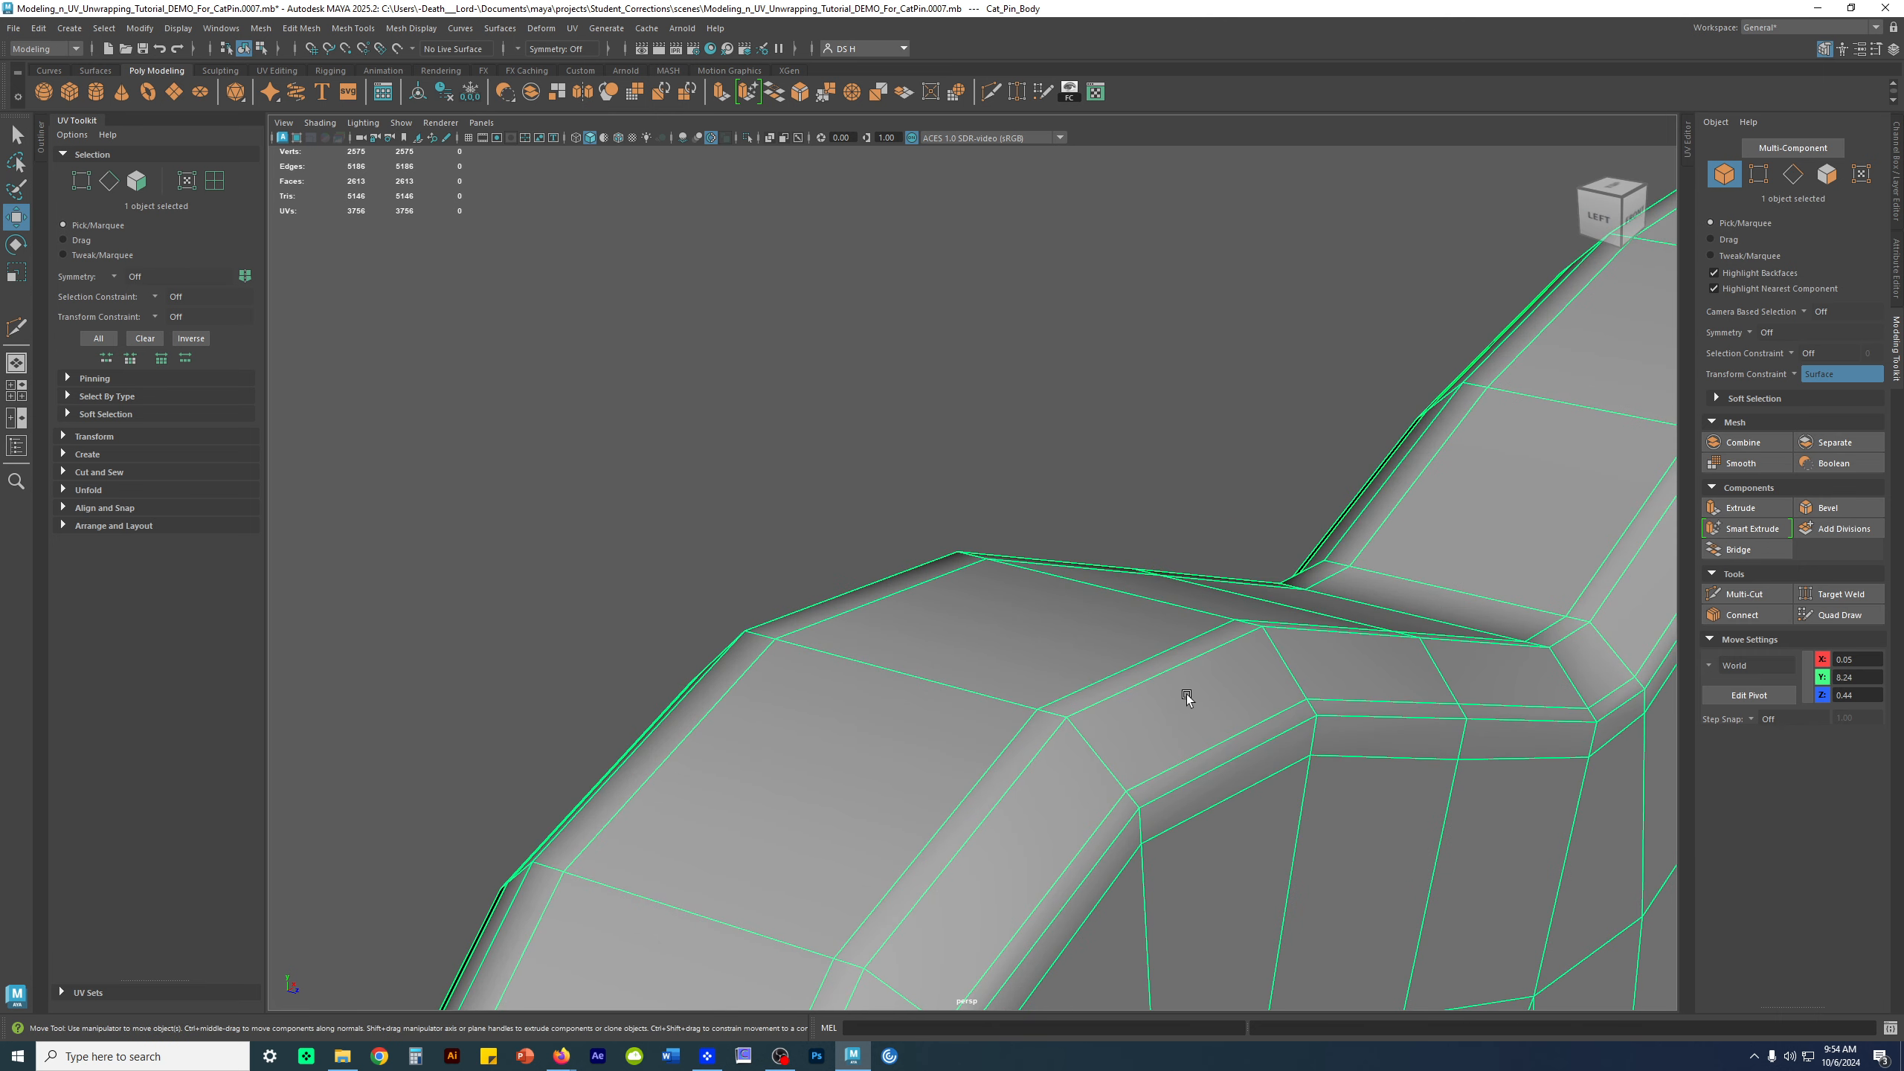
# Insert an edge loop along the beveled strip of the rim with the Insert Edge Loop tool, keeping its default settings
pyautogui.keyDown('shift'); pyautogui.moveTo(1087, 602); pyautogui.dragTo(1049, 622, button='right'); pyautogui.keyUp('shift')
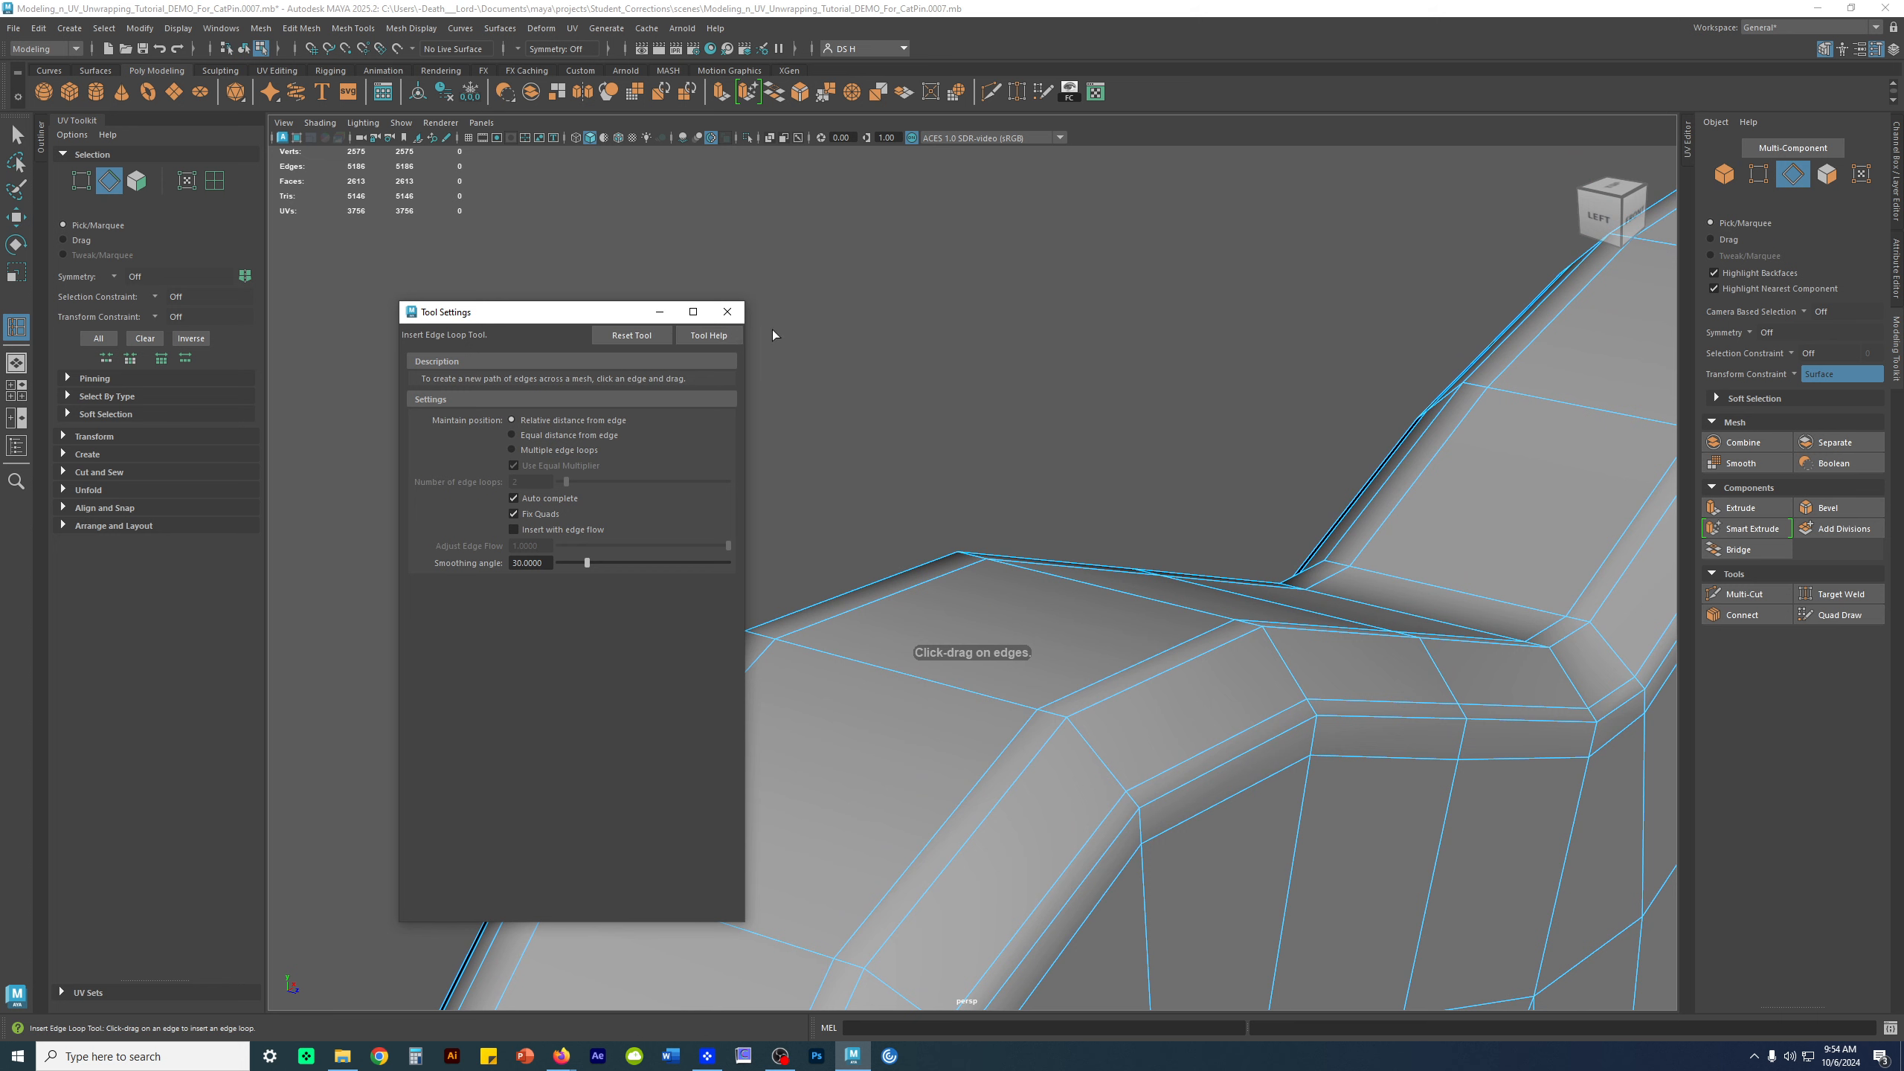
pyautogui.click(726, 311)
pyautogui.moveTo(1099, 756); pyautogui.dragTo(1099, 760)
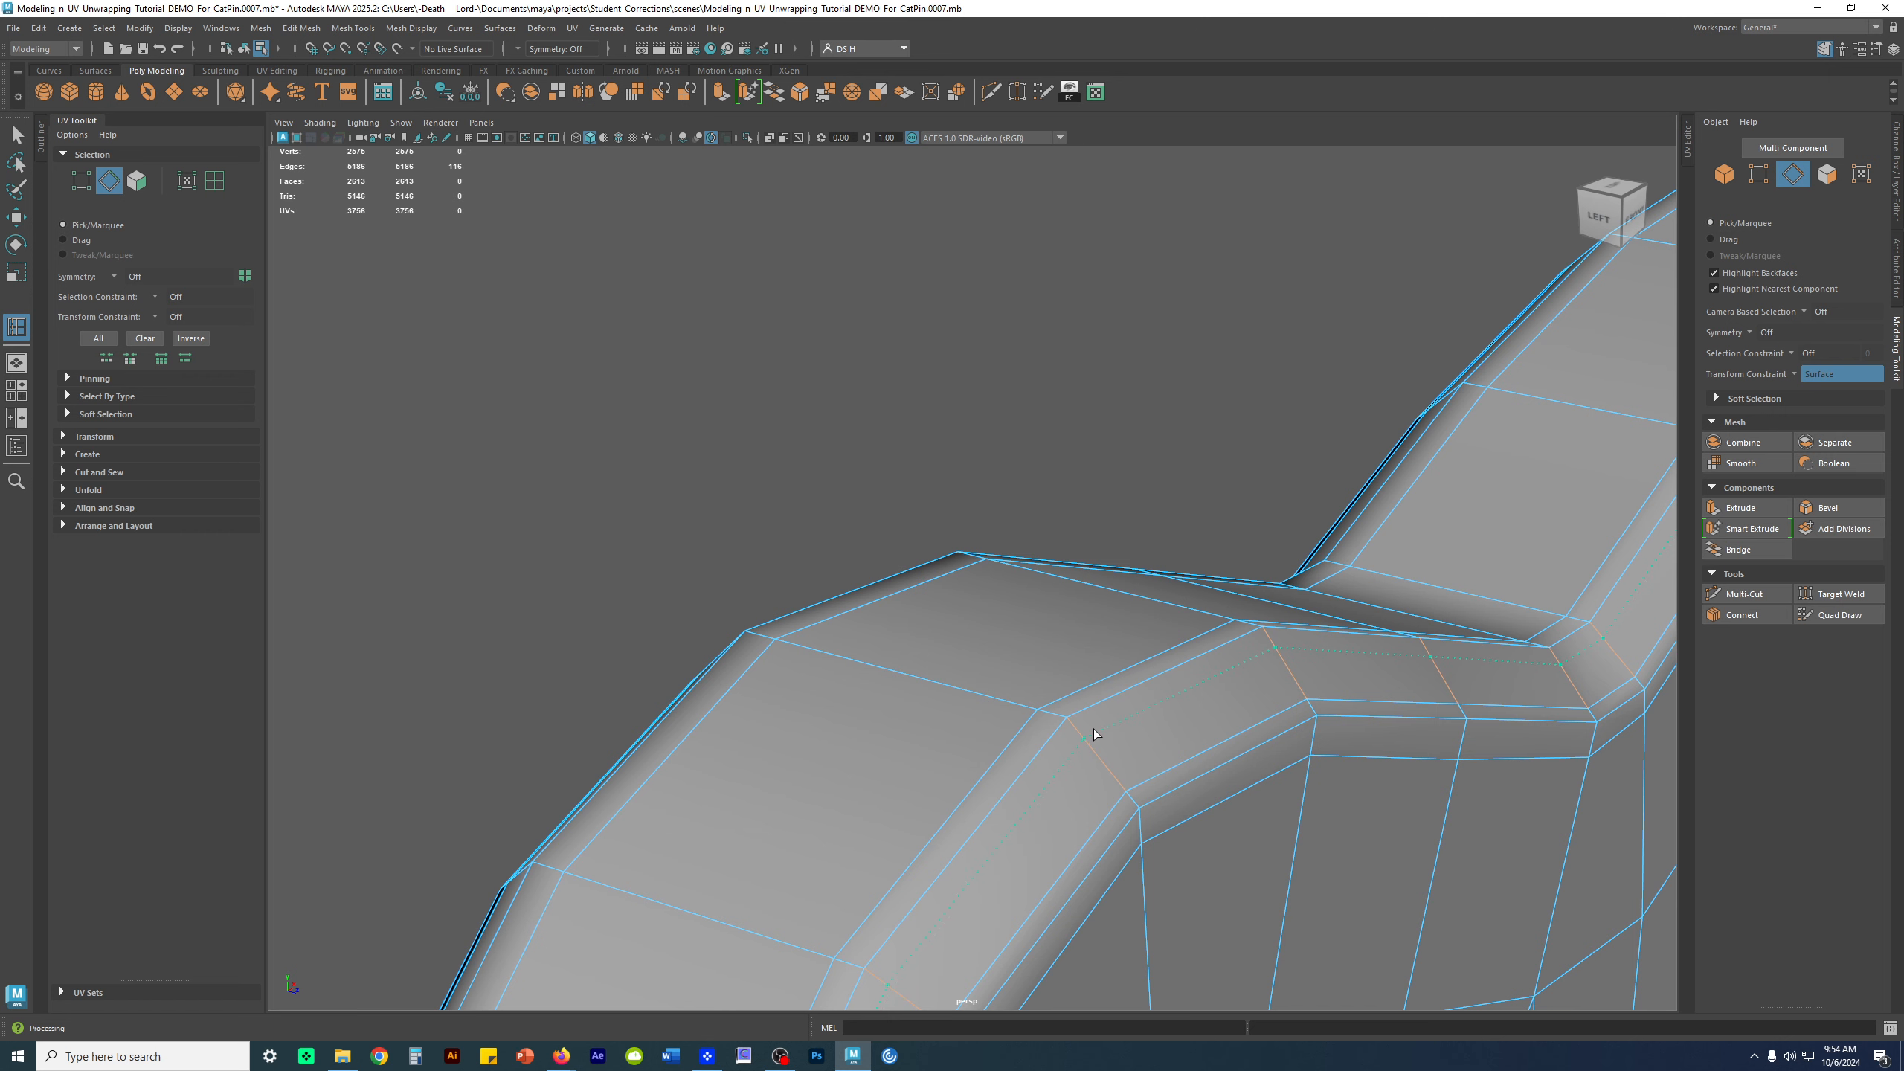
pyautogui.moveTo(1092, 729); pyautogui.dragTo(1094, 729)
pyautogui.press('w')
# Return to object mode and examine the smoothed preview of the ear and head rims with the body deselected
pyautogui.click(589, 493)
pyautogui.moveTo(930, 660); pyautogui.dragTo(433, 600, button='right')
pyautogui.click(1138, 629)
pyautogui.press('3')
pyautogui.click(1071, 478)
pyautogui.keyDown('alt'); pyautogui.moveTo(961, 689); pyautogui.dragTo(1127, 590); pyautogui.keyUp('alt')
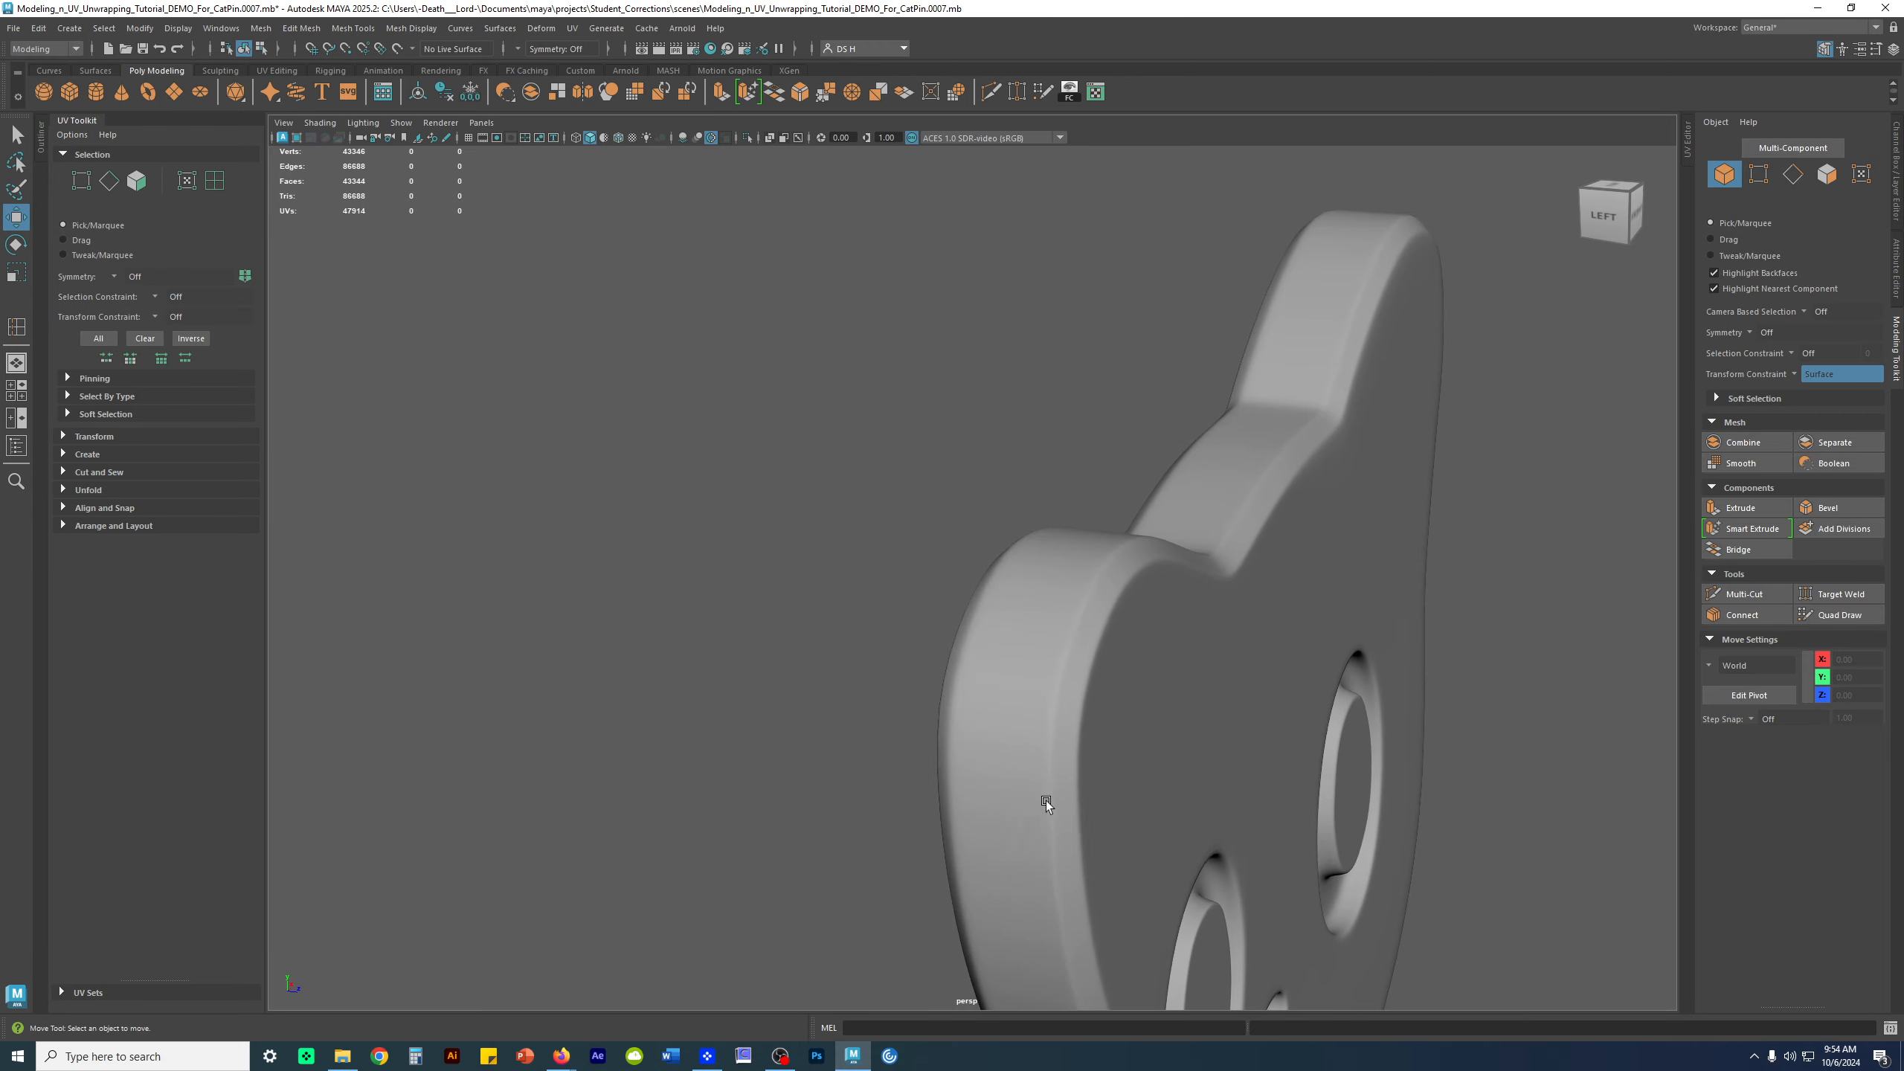
# Select the cat pin body and return it to the unsmoothed display at the head-top and ear rims
pyautogui.keyDown('alt'); pyautogui.moveTo(1071, 693); pyautogui.dragTo(1143, 582); pyautogui.keyUp('alt')
pyautogui.click(1163, 685)
pyautogui.press('1')
pyautogui.keyDown('alt'); pyautogui.moveTo(1144, 582); pyautogui.dragTo(990, 655, button='middle'); pyautogui.keyUp('alt')
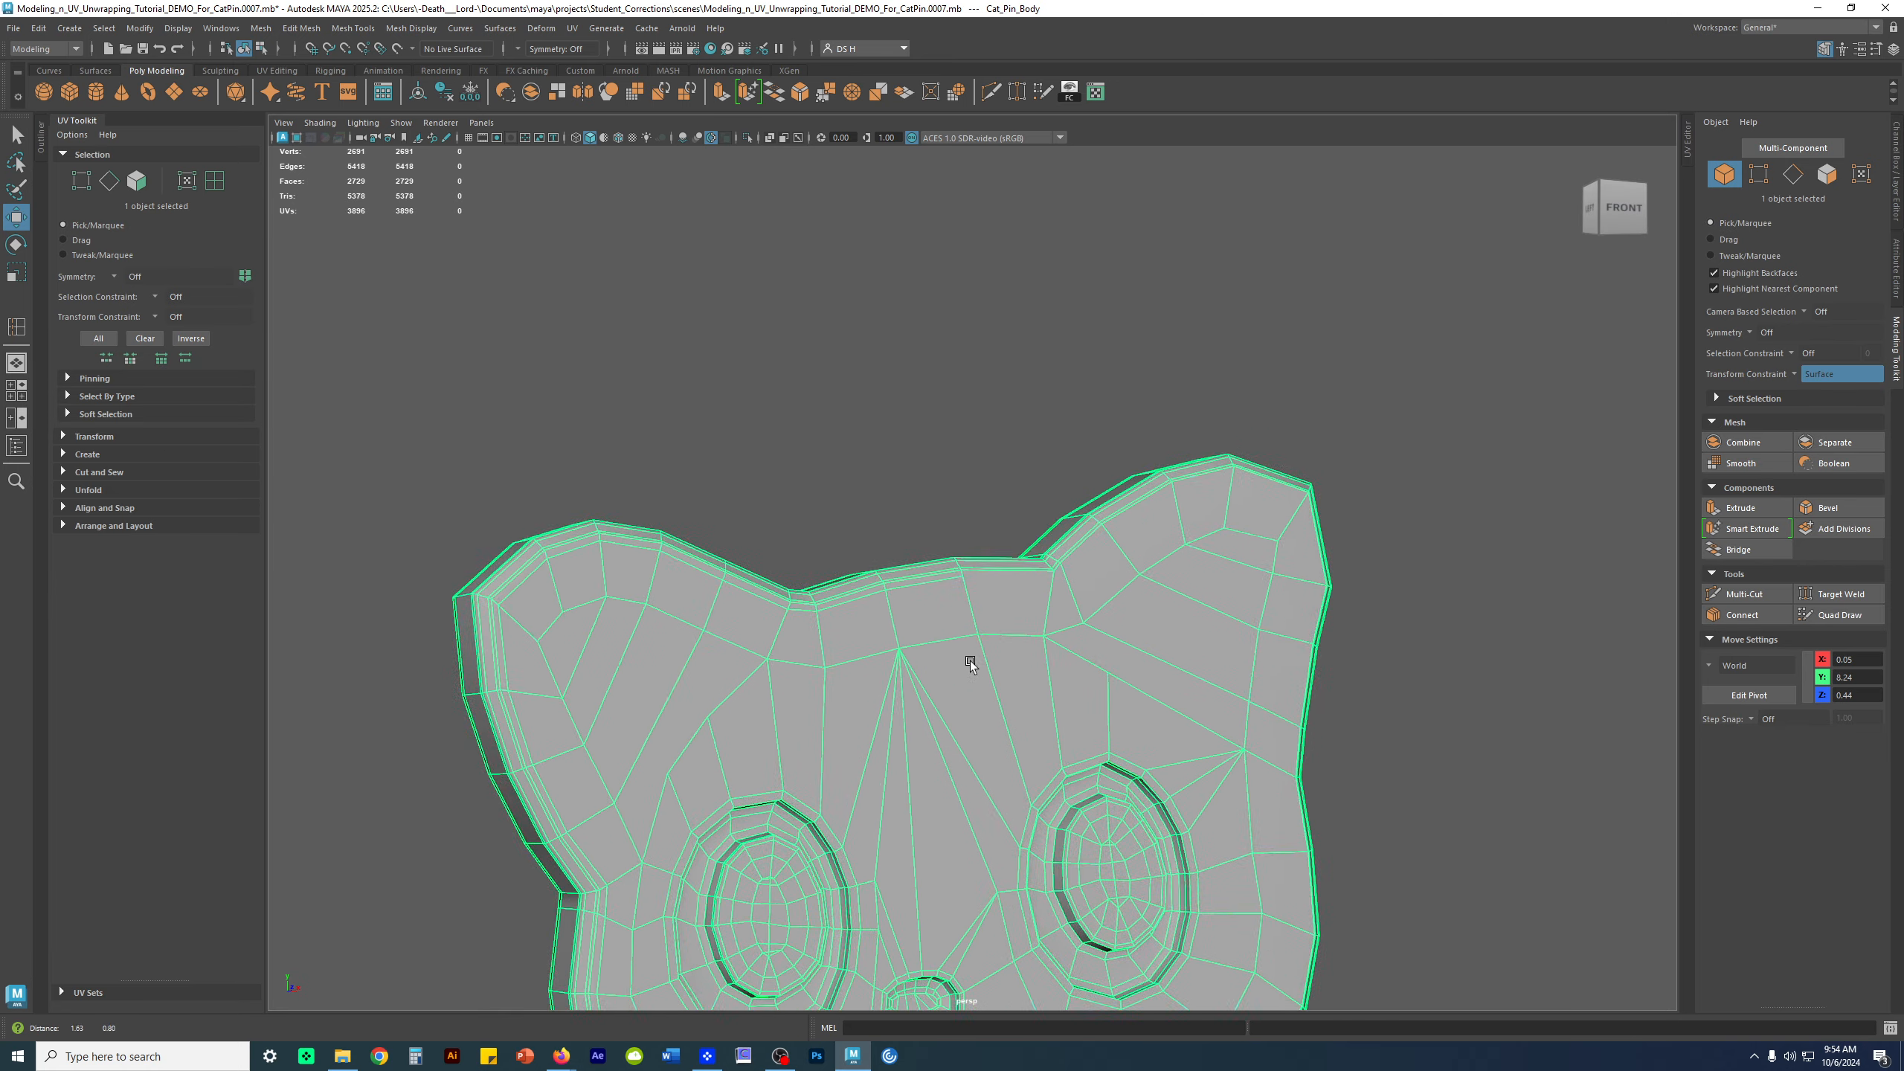
pyautogui.keyDown('alt'); pyautogui.moveTo(990, 654); pyautogui.dragTo(1028, 622, button='right'); pyautogui.keyUp('alt')
pyautogui.keyDown('alt'); pyautogui.moveTo(1028, 622); pyautogui.dragTo(1040, 622, button='middle'); pyautogui.keyUp('alt')
# Extend the supporting edge along the head-top rim around the ear's inner base and partway up the ear with Multi-Cut
pyautogui.keyDown('alt'); pyautogui.moveTo(958, 607); pyautogui.dragTo(1109, 624); pyautogui.keyUp('alt')
pyautogui.keyDown('shift'); pyautogui.moveTo(1132, 608); pyautogui.dragTo(994, 607, button='right'); pyautogui.keyUp('shift')
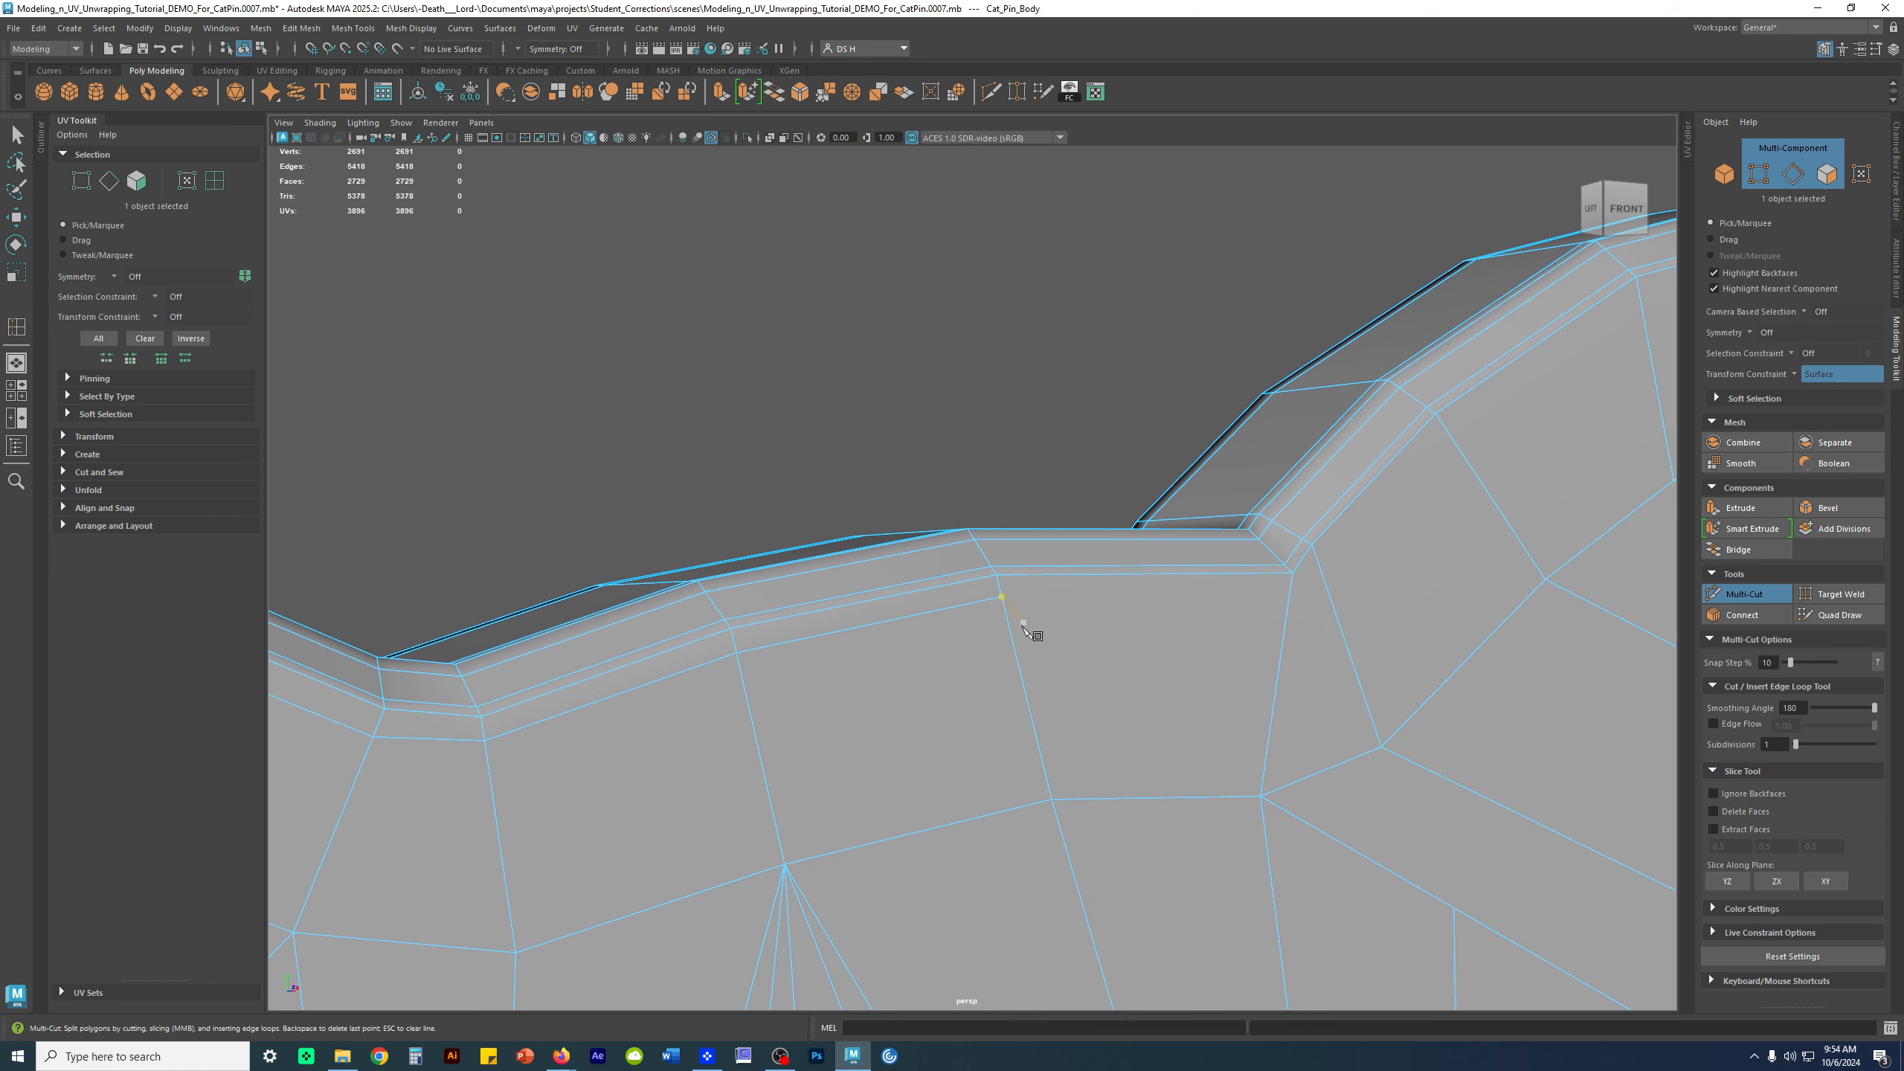
pyautogui.click(1019, 664)
pyautogui.click(1286, 626)
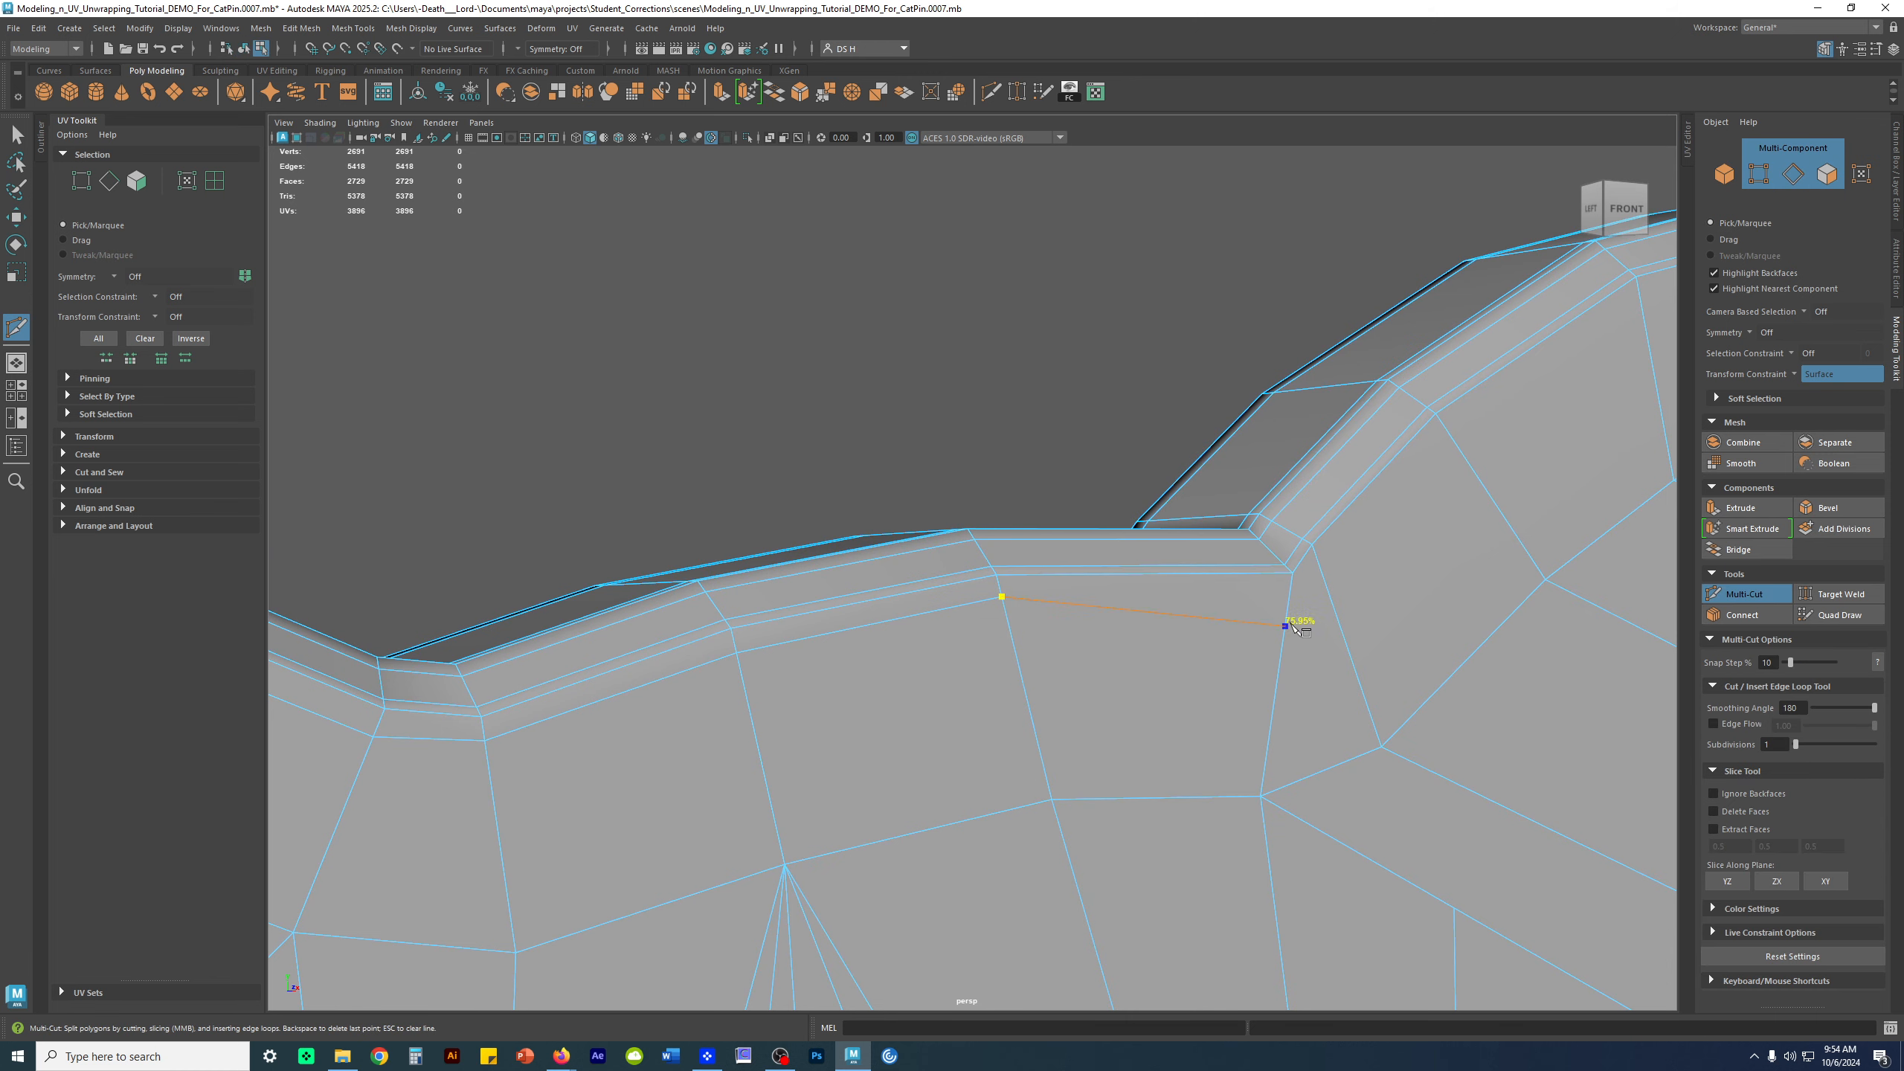
pyautogui.click(1325, 579)
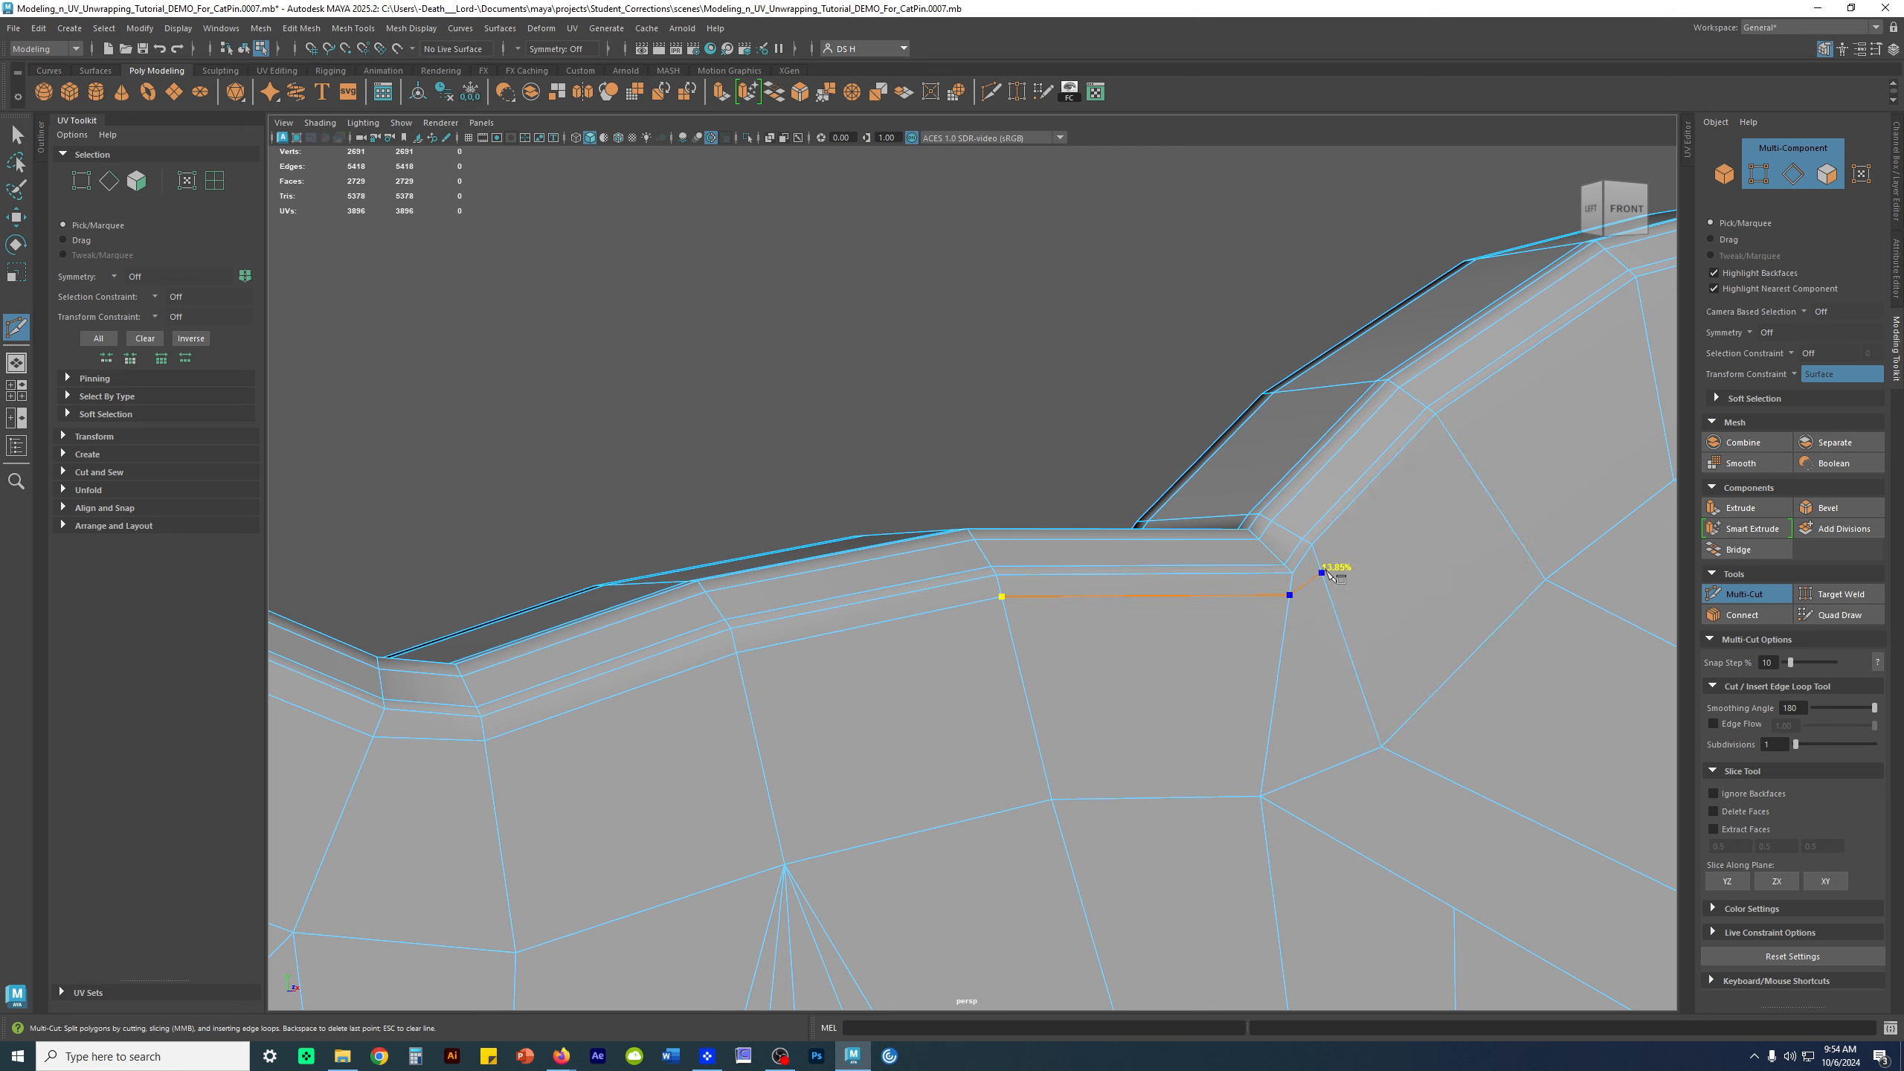
pyautogui.click(1457, 446)
pyautogui.click(1899, 174)
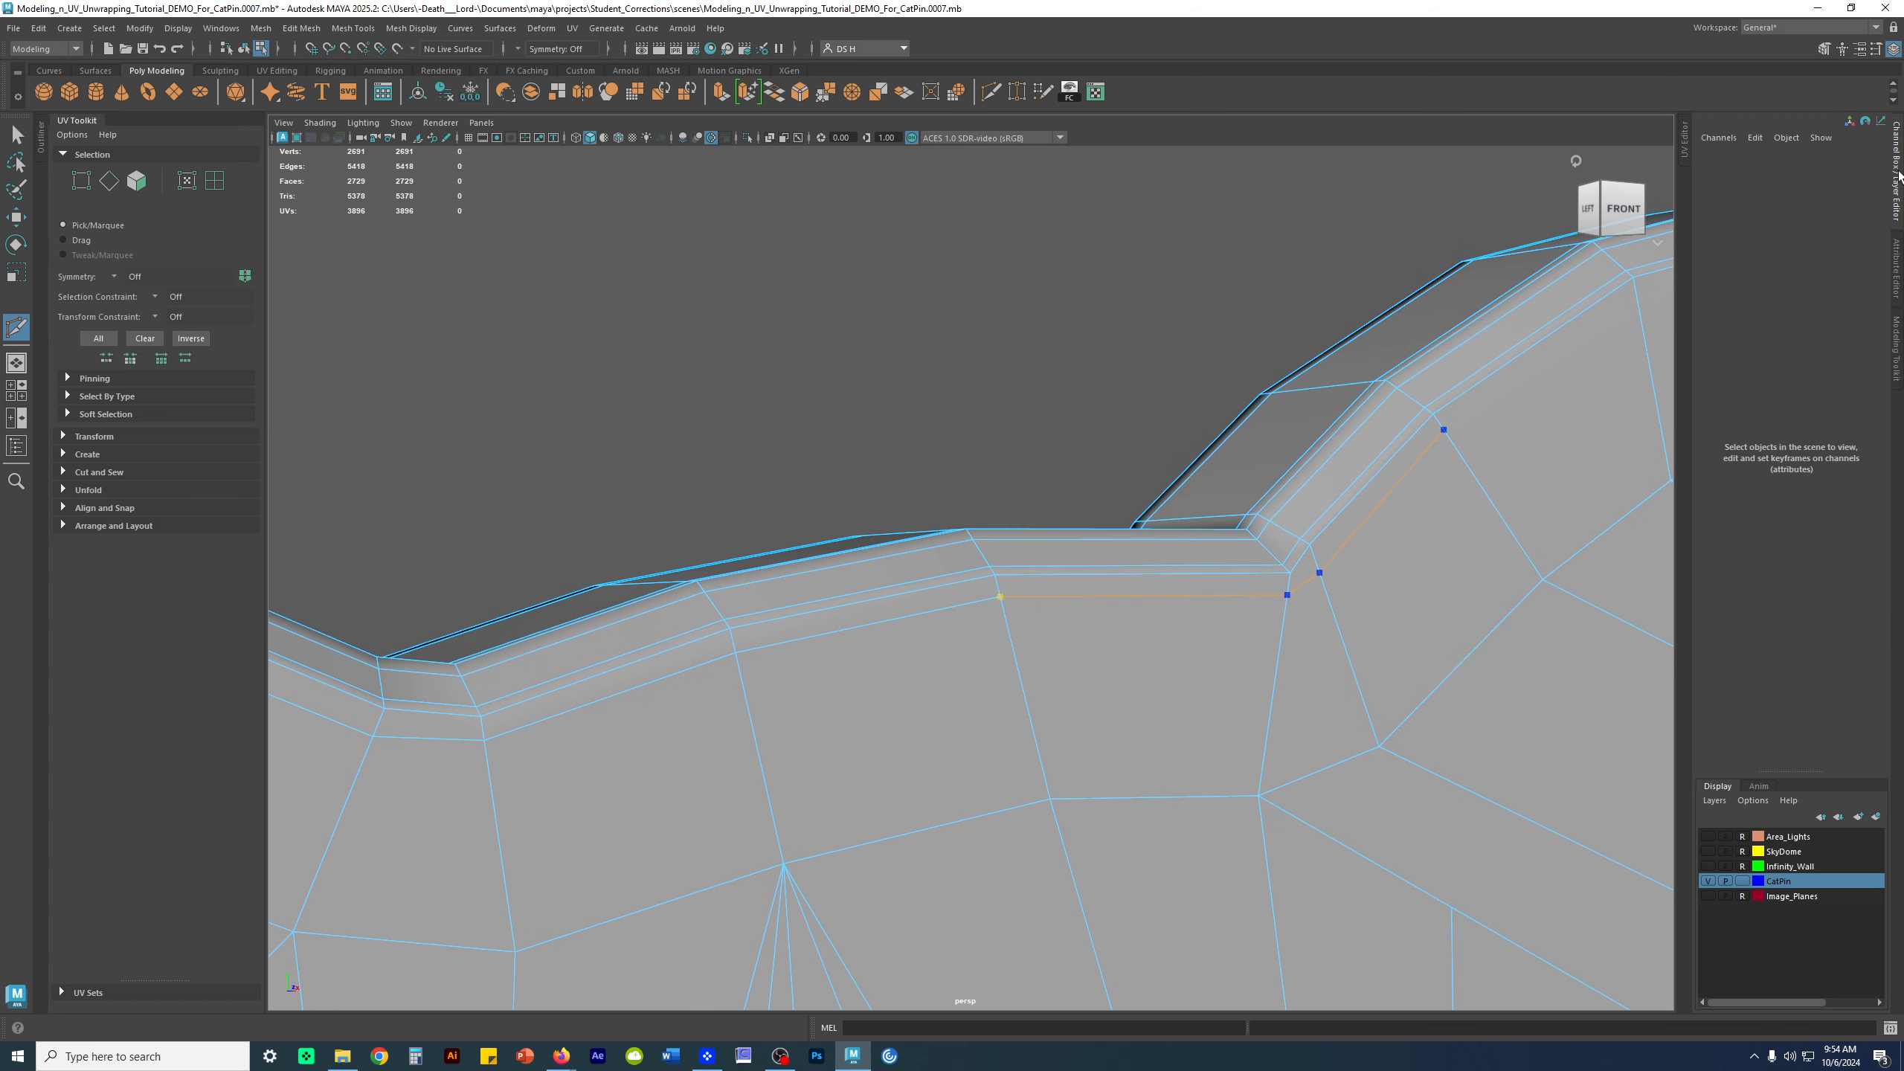
pyautogui.keyDown('alt'); pyautogui.moveTo(1562, 442); pyautogui.dragTo(1493, 456); pyautogui.keyUp('alt')
pyautogui.keyDown('alt'); pyautogui.moveTo(1493, 455); pyautogui.dragTo(1152, 528, button='middle'); pyautogui.keyUp('alt')
pyautogui.press('w')
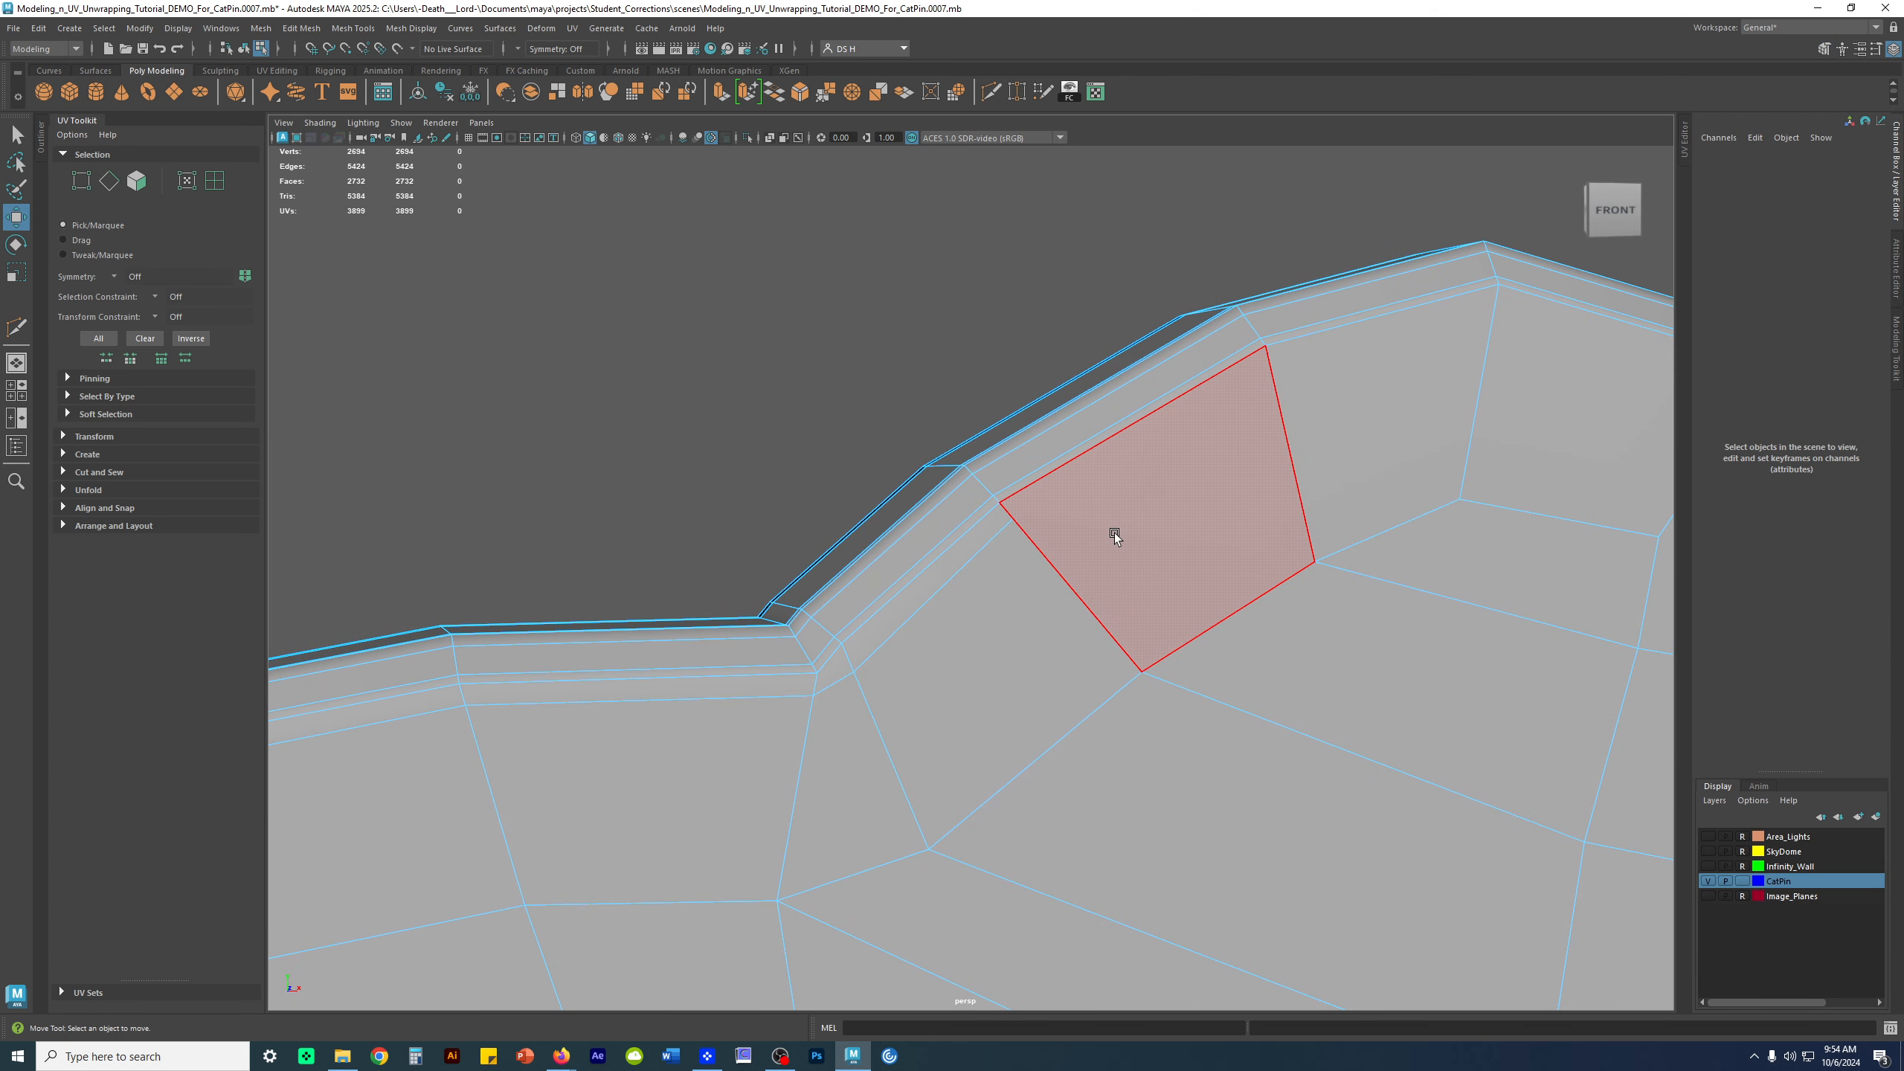
# Return to object mode and delete the cat pin body's construction history
pyautogui.press('F8')
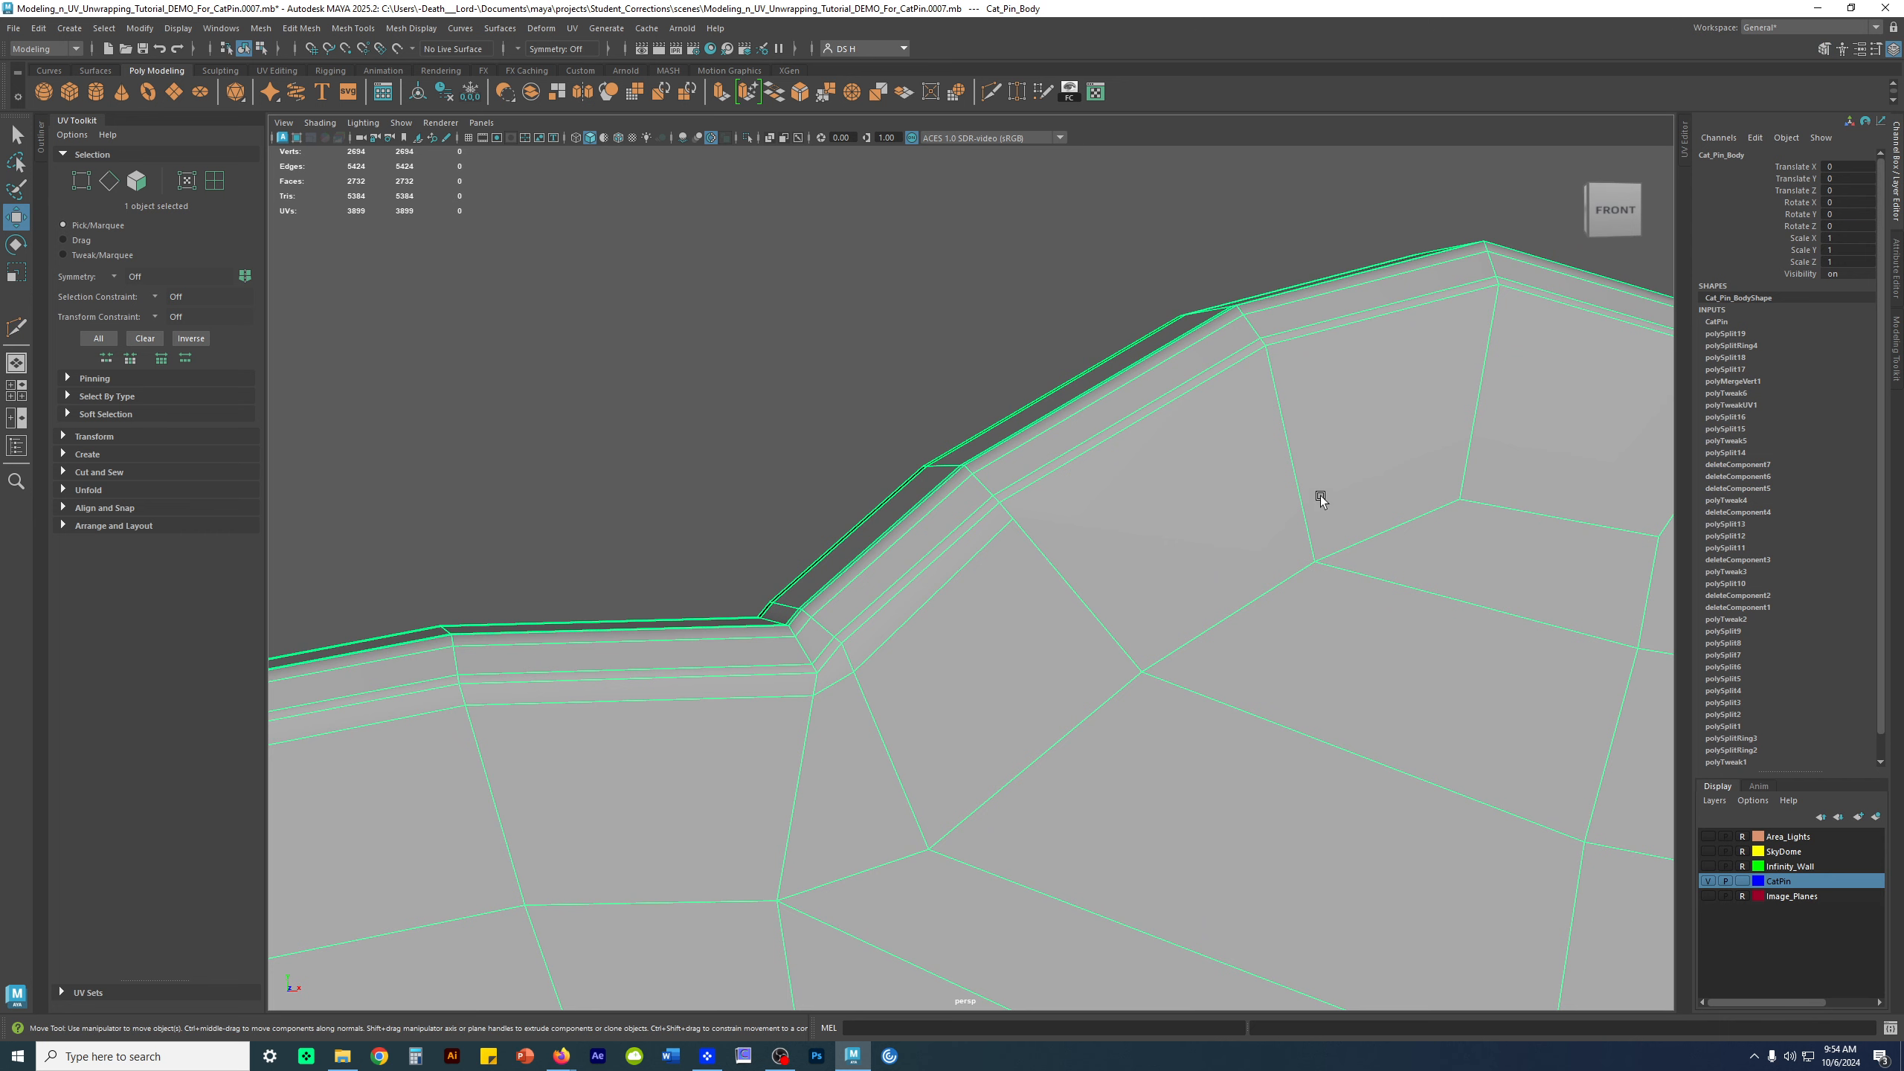
pyautogui.click(445, 93)
pyautogui.keyDown('alt'); pyautogui.moveTo(1461, 466); pyautogui.dragTo(1055, 477, button='right'); pyautogui.keyUp('alt')
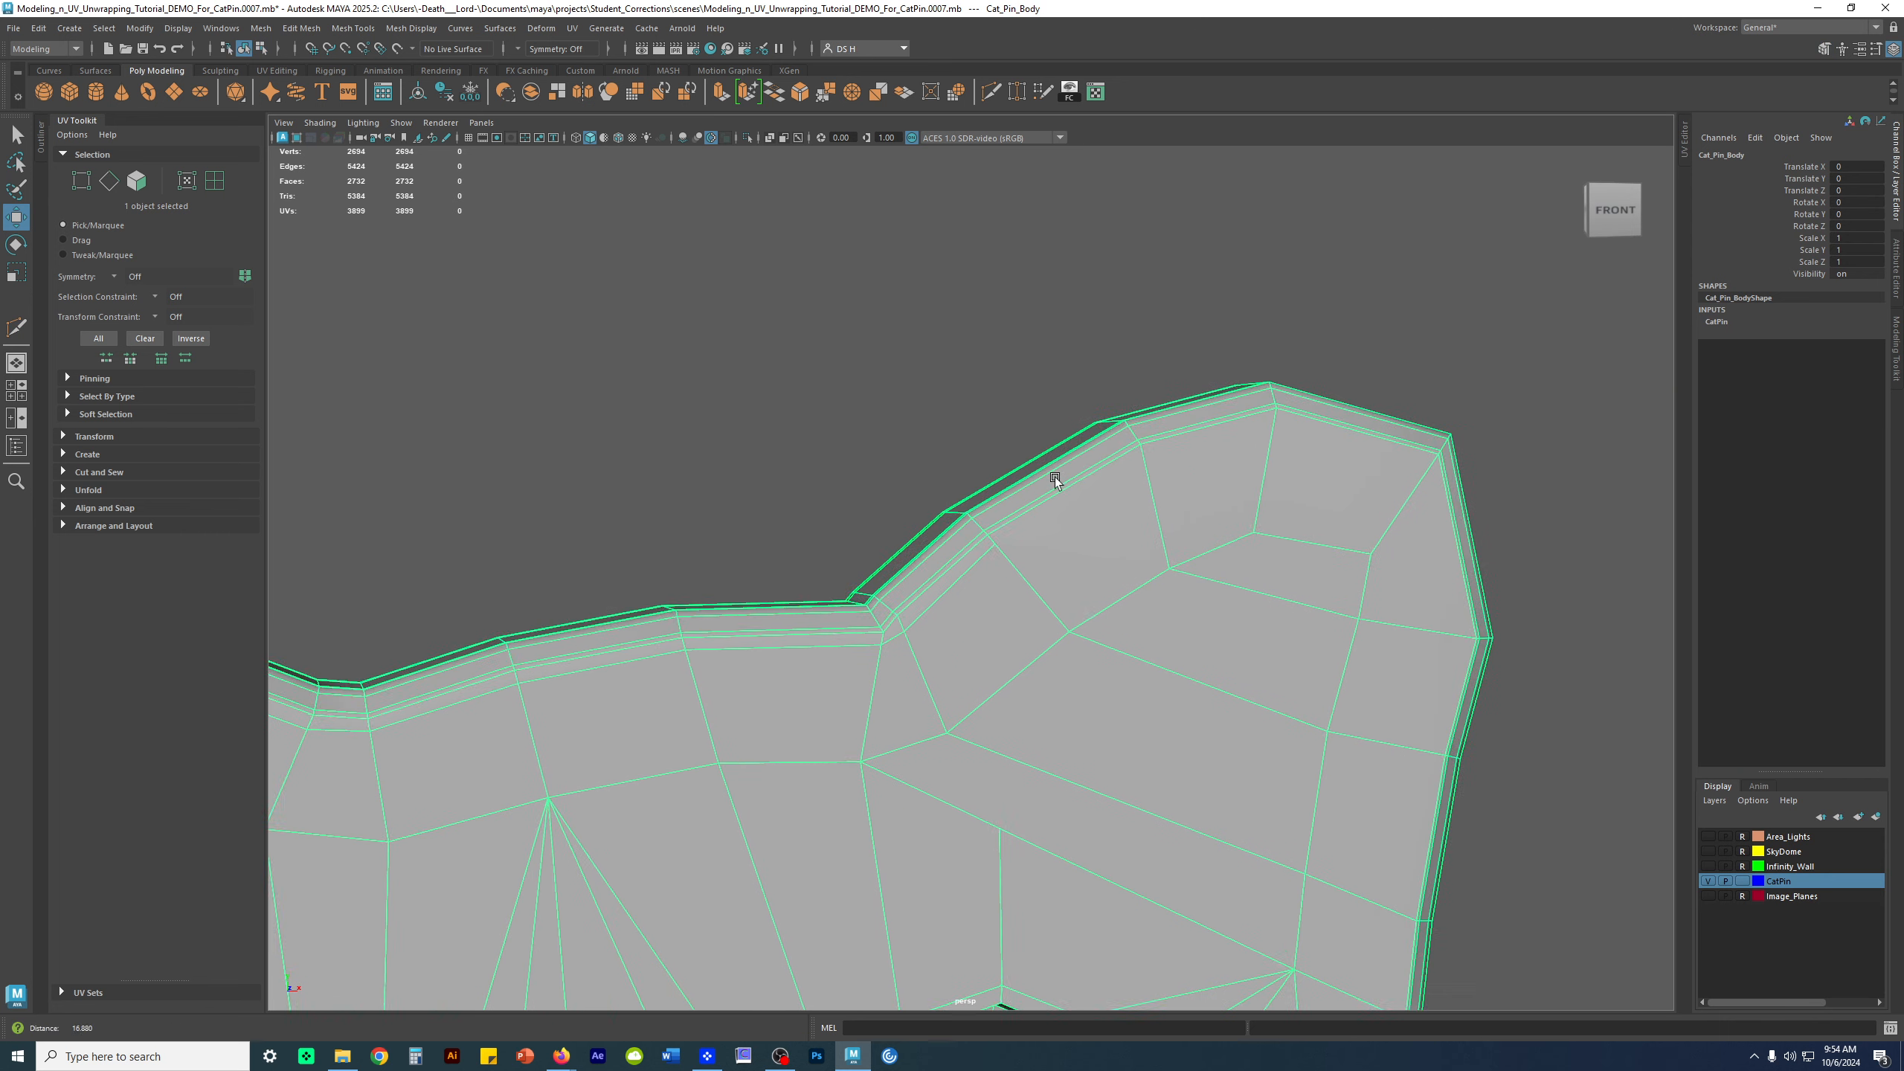
# Continue the supporting edge with Multi-Cut over the ear tip and down the upper part of its outer side
pyautogui.keyDown('alt'); pyautogui.moveTo(1055, 476); pyautogui.dragTo(926, 485, button='middle'); pyautogui.keyUp('alt')
pyautogui.keyDown('alt'); pyautogui.moveTo(927, 485); pyautogui.dragTo(853, 530, button='right'); pyautogui.keyUp('alt')
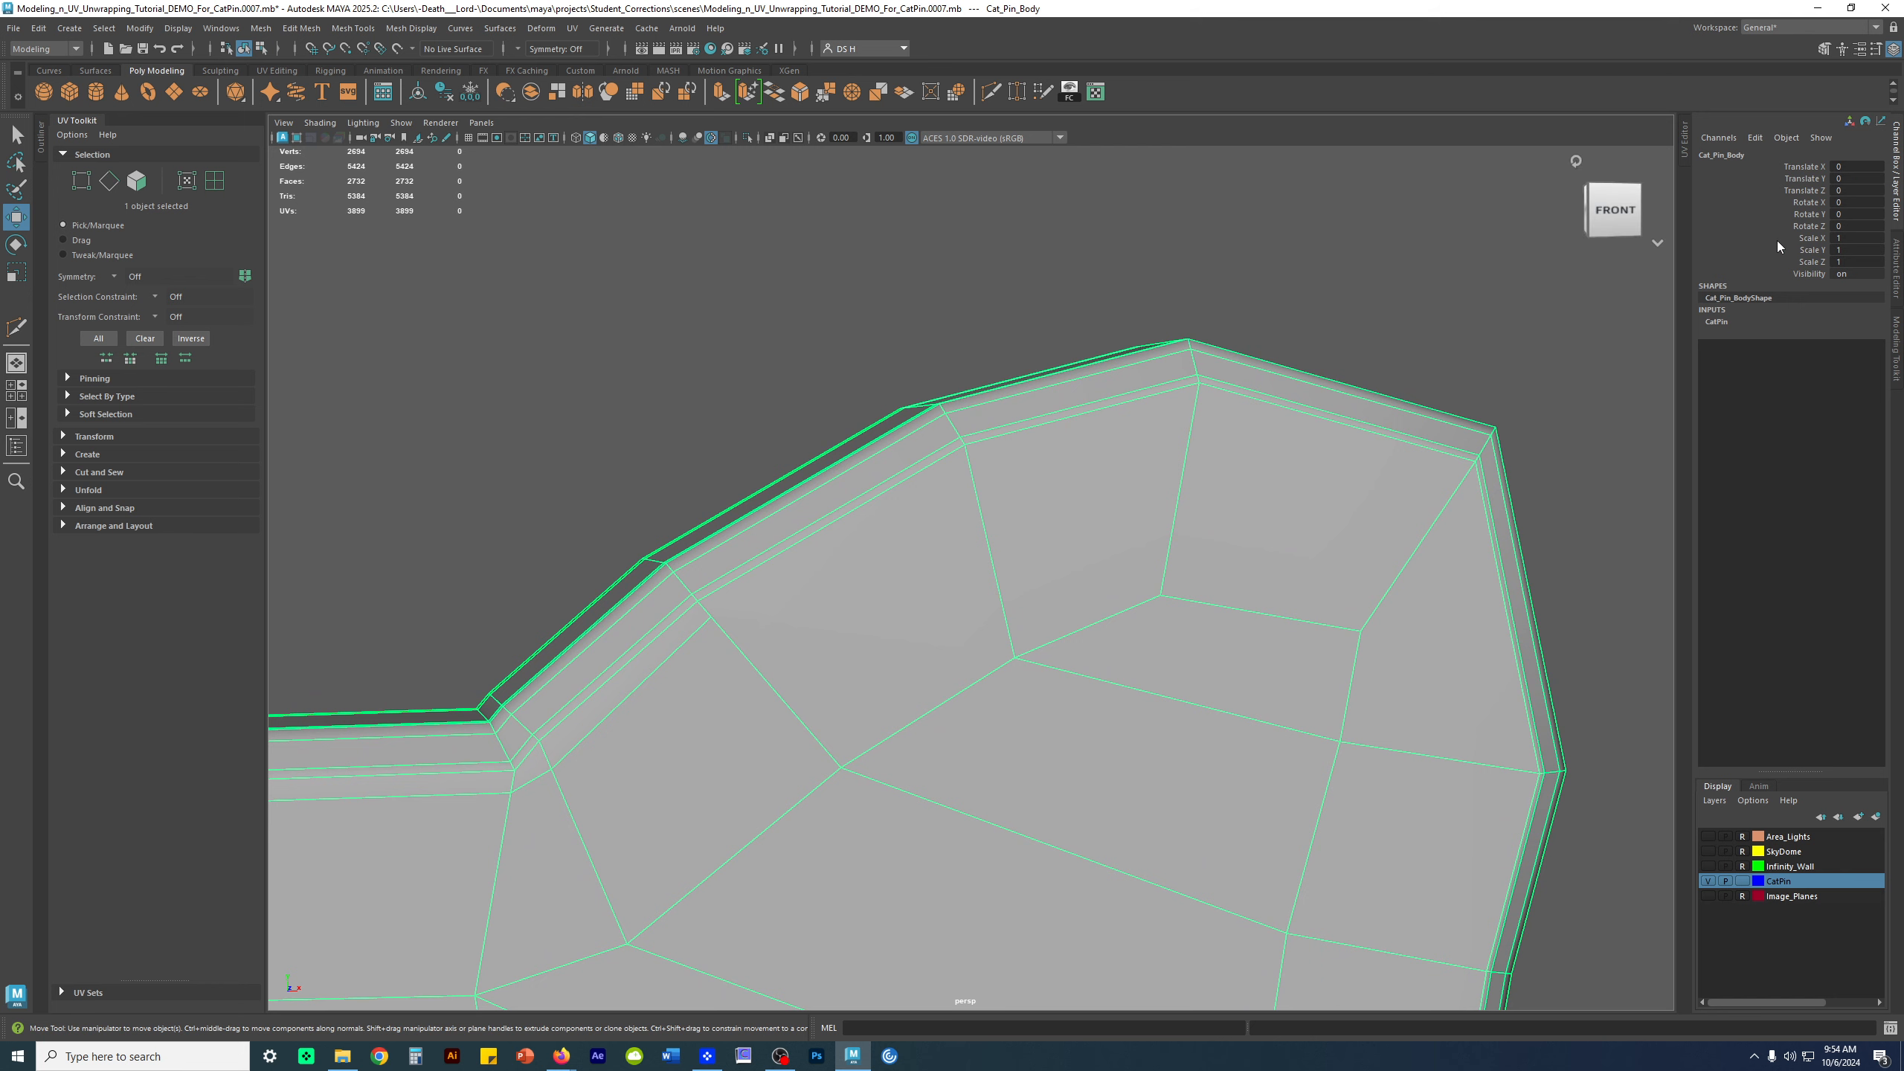
pyautogui.keyDown('alt'); pyautogui.moveTo(1275, 525); pyautogui.dragTo(1033, 498); pyautogui.keyUp('alt')
pyautogui.keyDown('shift'); pyautogui.moveTo(1031, 496); pyautogui.dragTo(772, 505, button='right'); pyautogui.keyUp('shift')
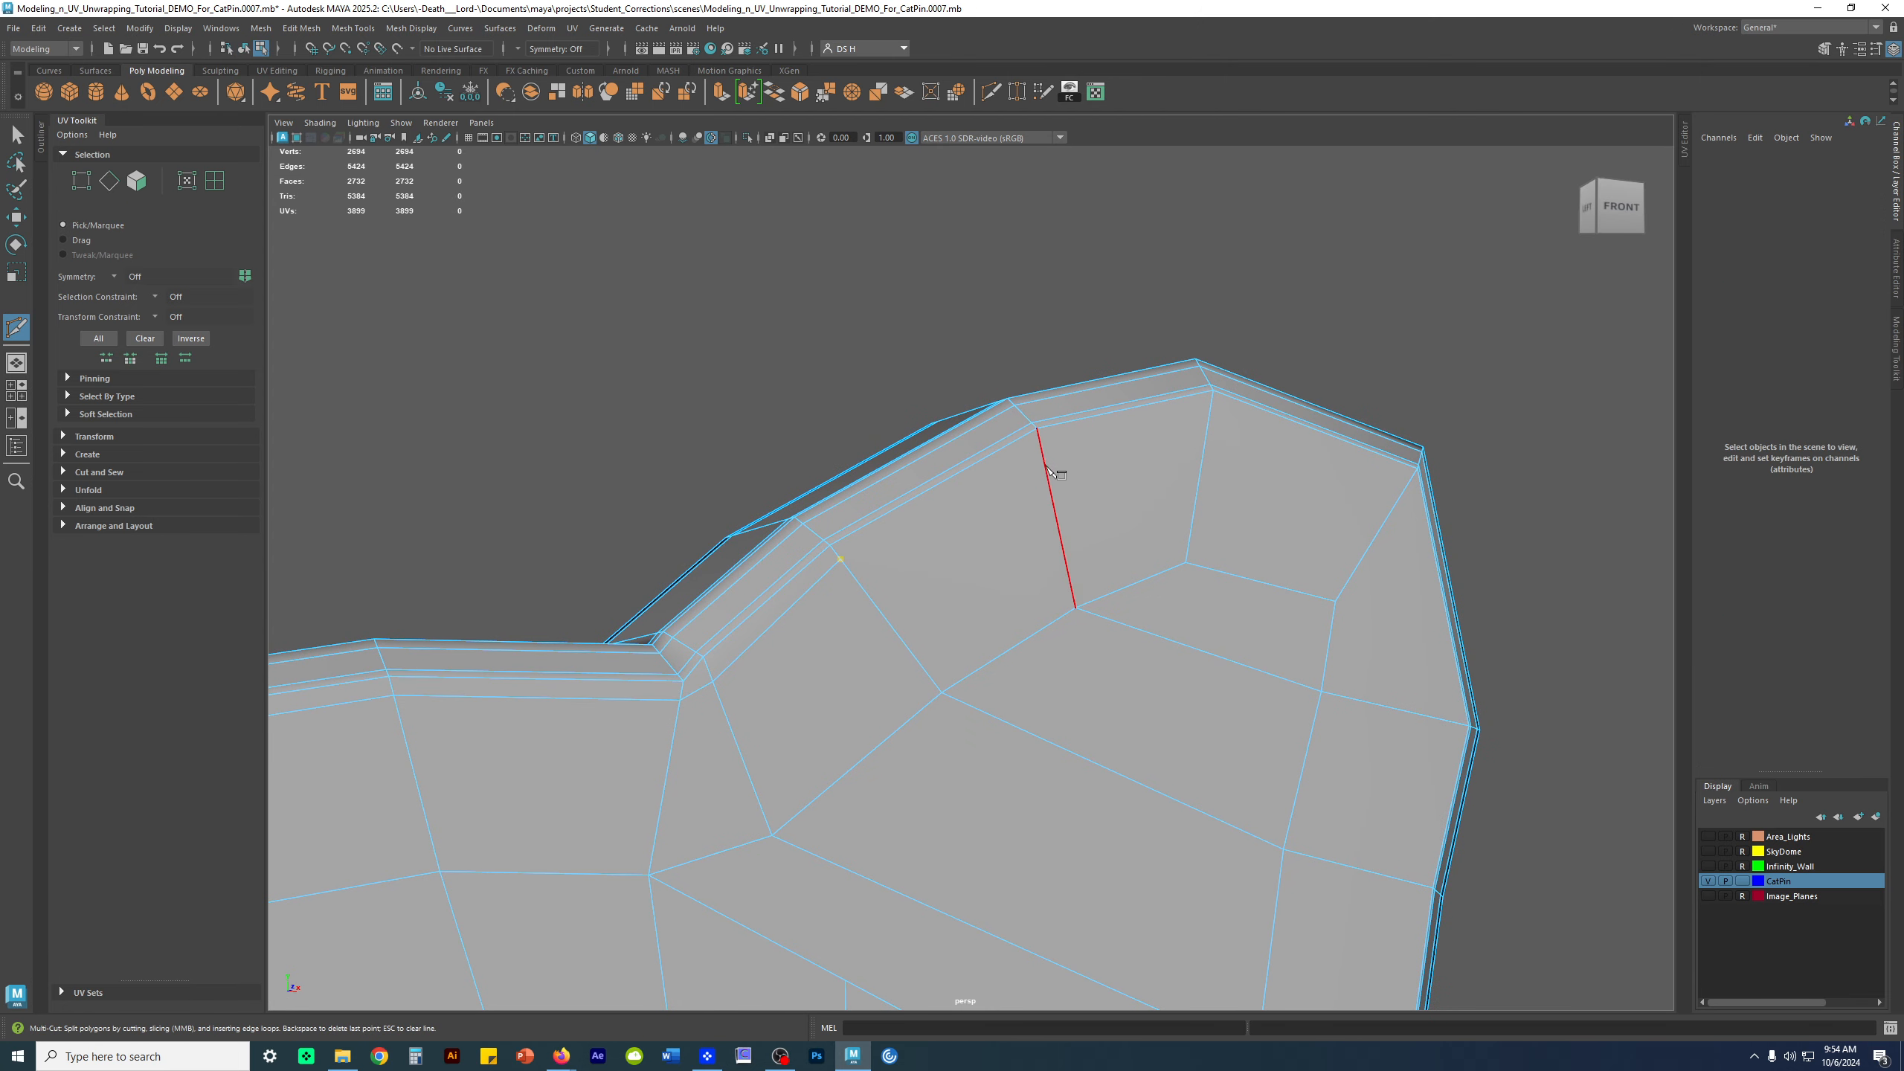
pyautogui.click(1222, 409)
pyautogui.keyDown('alt'); pyautogui.moveTo(1232, 415); pyautogui.dragTo(1169, 465); pyautogui.keyUp('alt')
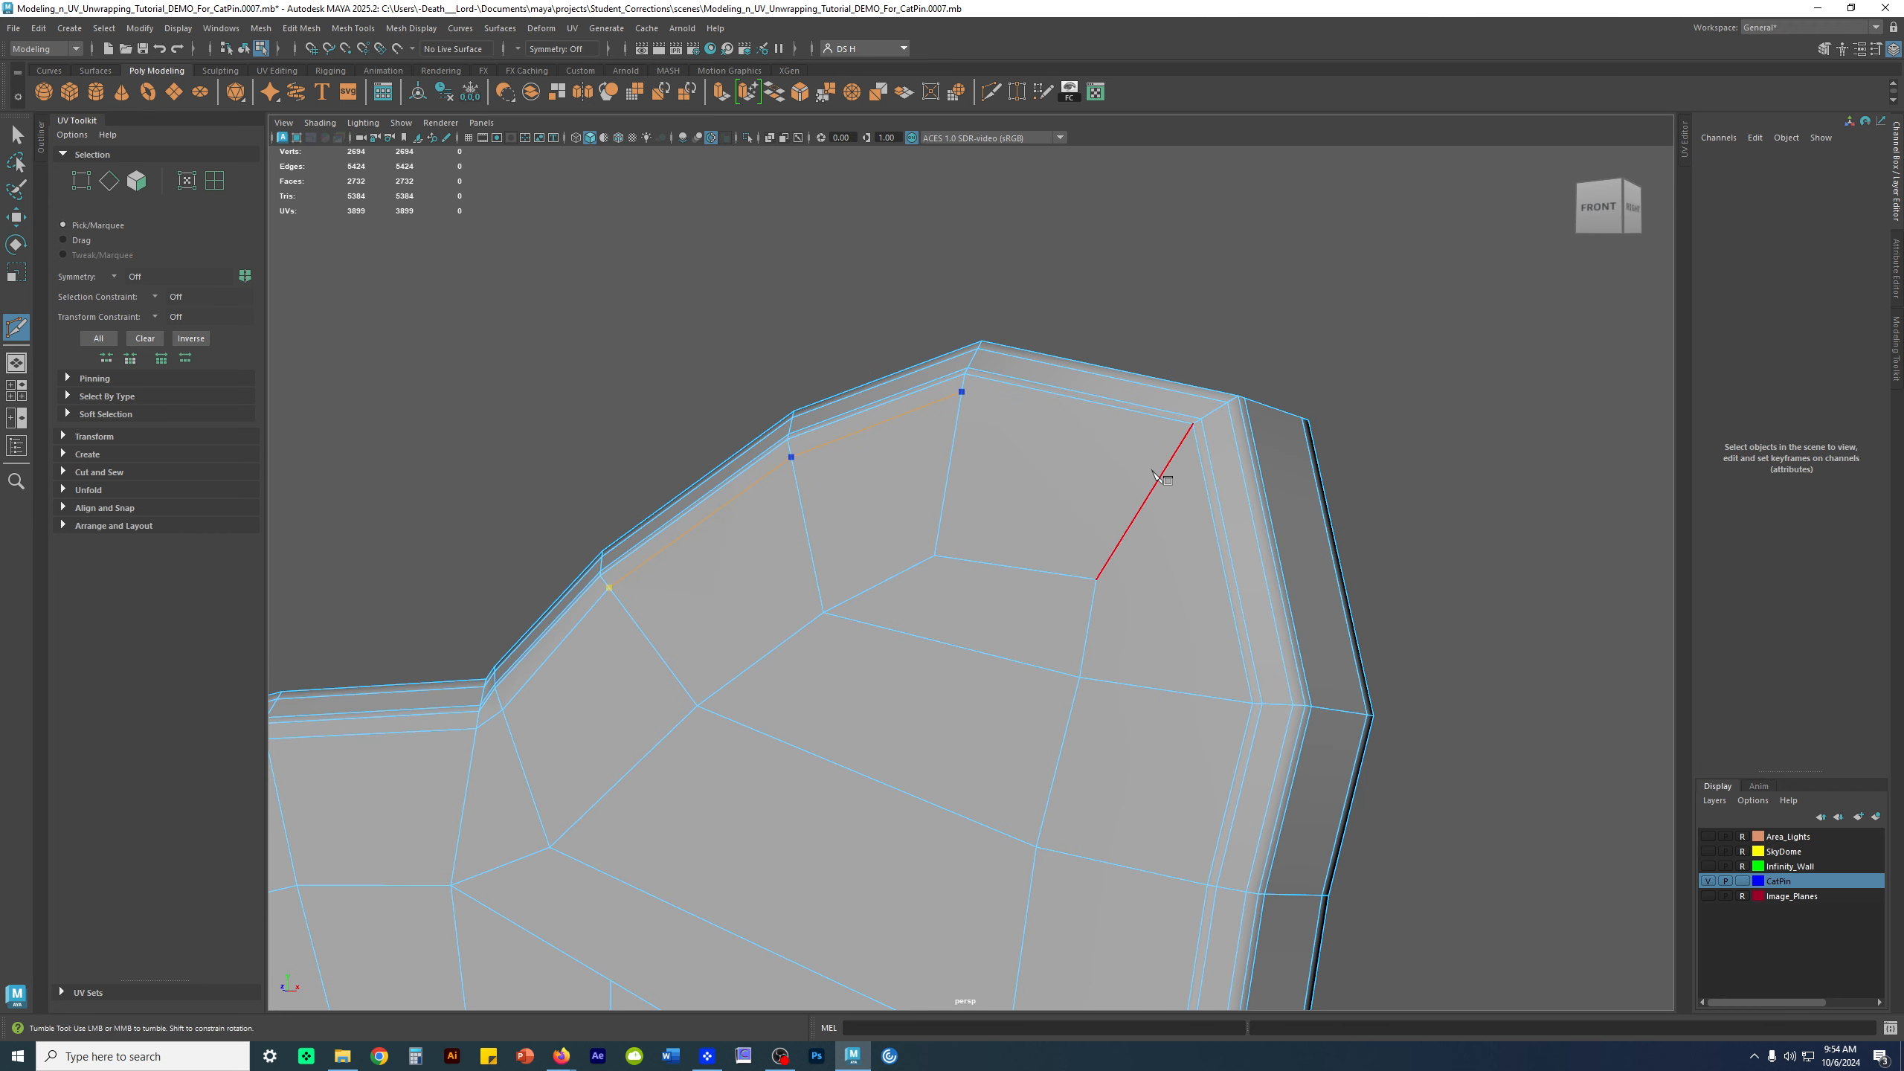
pyautogui.click(1193, 453)
pyautogui.keyDown('alt'); pyautogui.moveTo(1282, 718); pyautogui.dragTo(1342, 672); pyautogui.keyUp('alt')
pyautogui.keyDown('alt'); pyautogui.moveTo(1342, 672); pyautogui.dragTo(1212, 484, button='middle'); pyautogui.keyUp('alt')
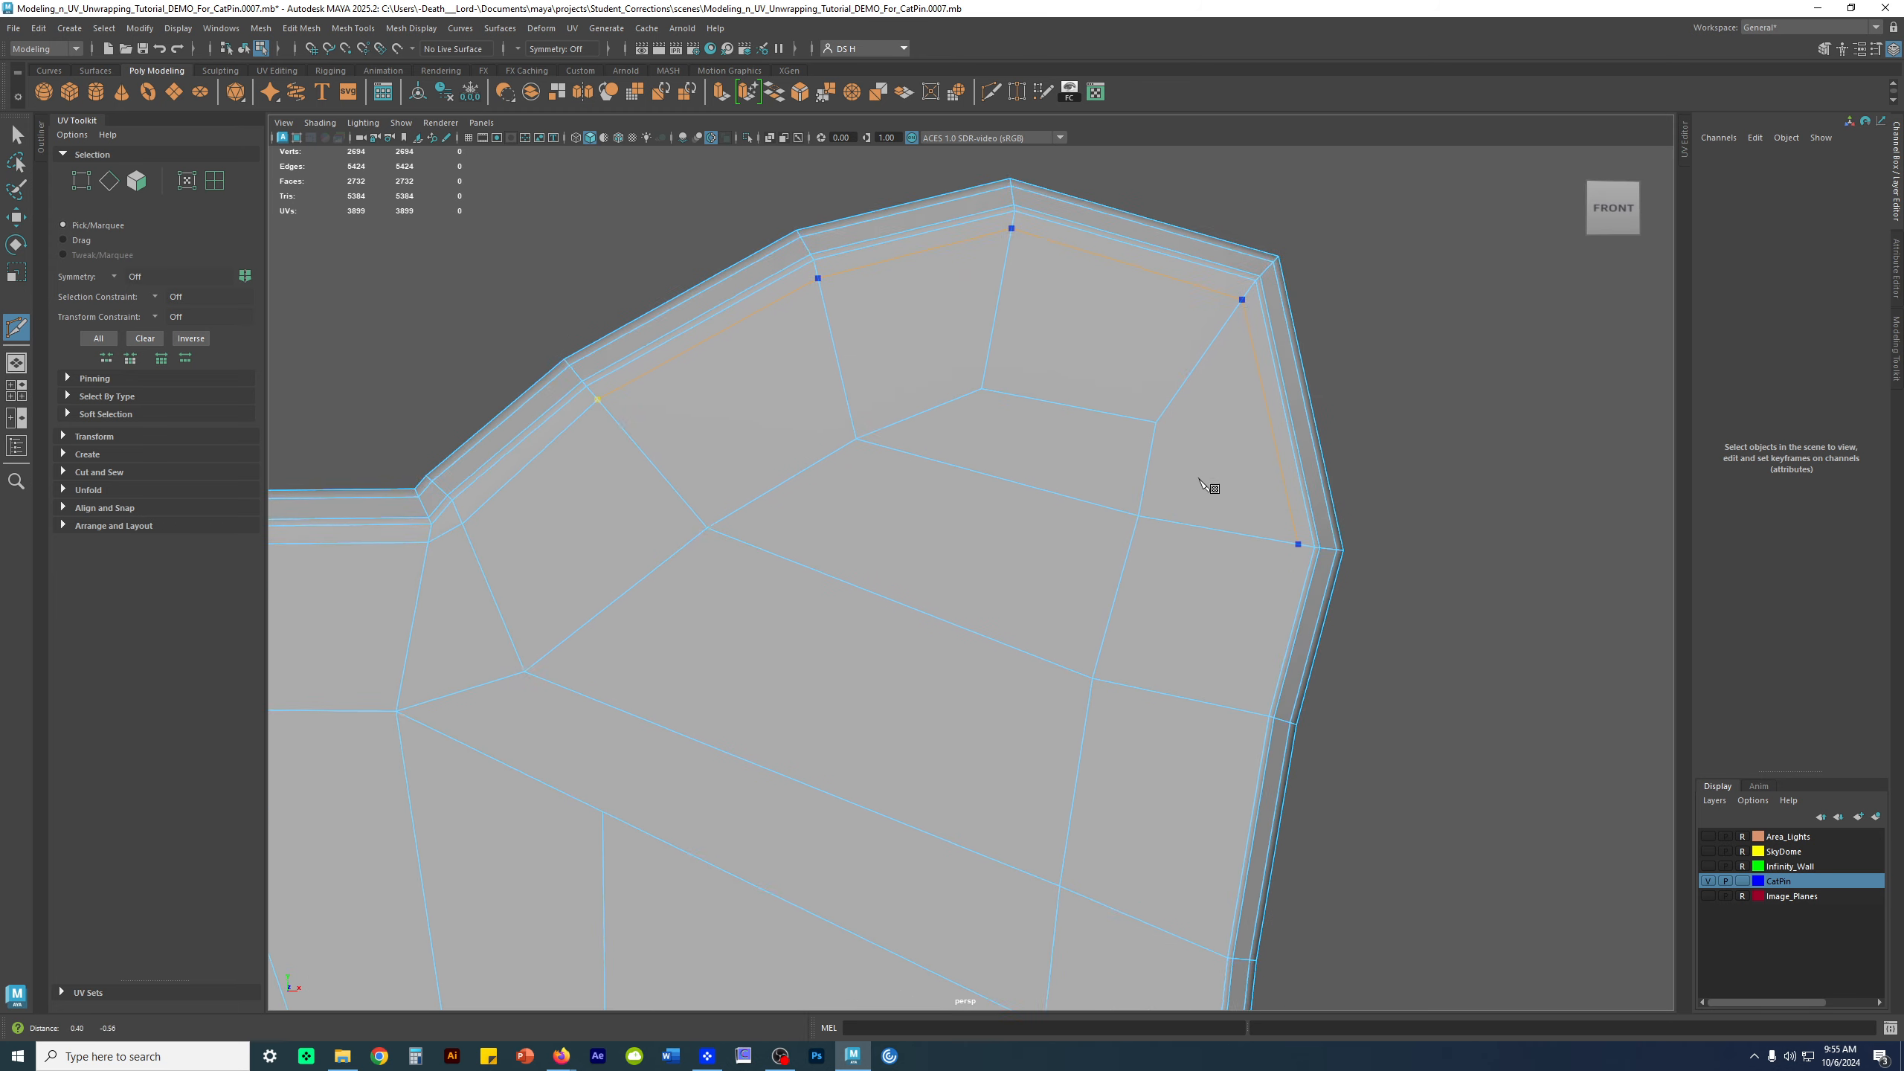
pyautogui.keyDown('alt'); pyautogui.moveTo(1212, 484); pyautogui.dragTo(1274, 562, button='right'); pyautogui.keyUp('alt')
pyautogui.click(1313, 727)
pyautogui.press('w')
# Continue the supporting edge with Multi-Cut down the ear's outer side, around its base and along the side of the head
pyautogui.keyDown('alt'); pyautogui.moveTo(1362, 738); pyautogui.dragTo(978, 664, button='right'); pyautogui.keyUp('alt')
pyautogui.keyDown('alt'); pyautogui.moveTo(978, 663); pyautogui.dragTo(941, 653); pyautogui.keyUp('alt')
pyautogui.keyDown('alt'); pyautogui.moveTo(941, 652); pyautogui.dragTo(963, 565, button='middle'); pyautogui.keyUp('alt')
pyautogui.keyDown('alt'); pyautogui.moveTo(963, 565); pyautogui.dragTo(1071, 518, button='right'); pyautogui.keyUp('alt')
pyautogui.keyDown('shift'); pyautogui.moveTo(888, 421); pyautogui.dragTo(1061, 478, button='right'); pyautogui.keyUp('shift')
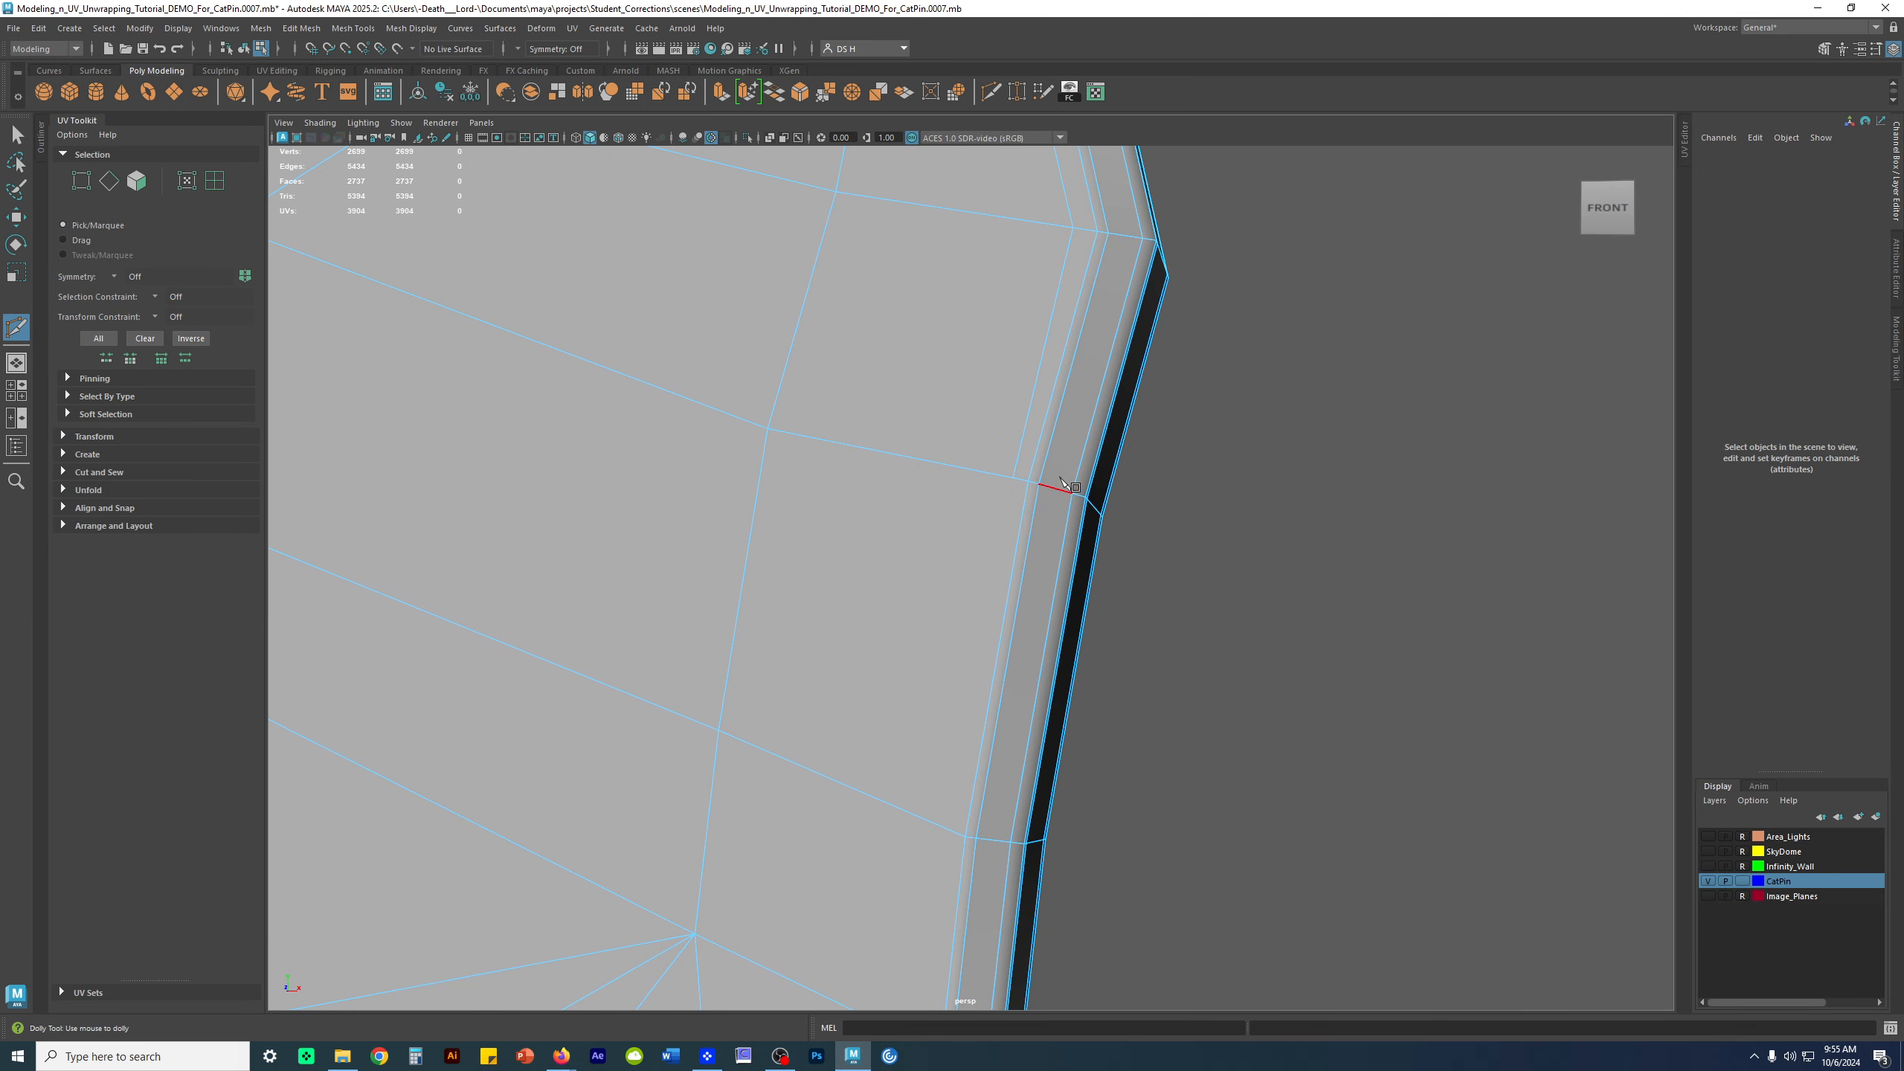
pyautogui.click(1012, 477)
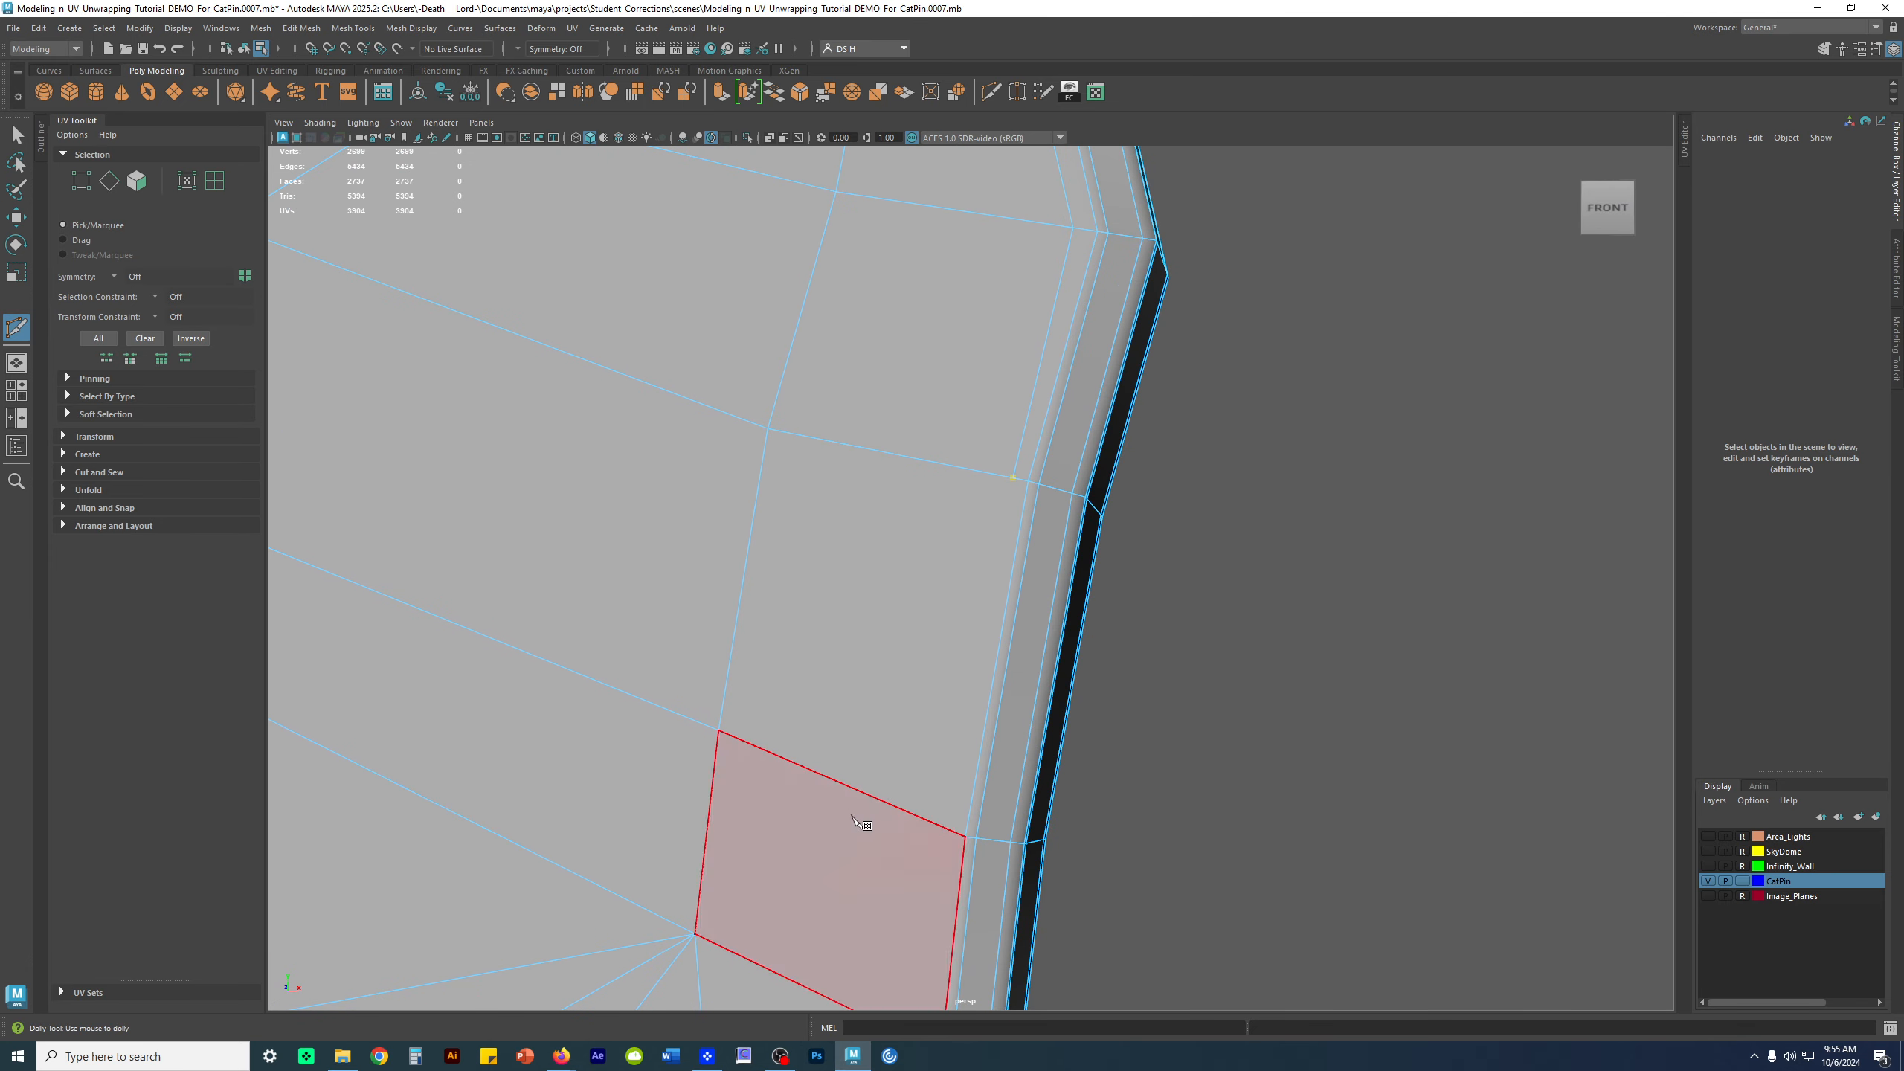
pyautogui.click(947, 837)
pyautogui.keyDown('alt'); pyautogui.moveTo(947, 837); pyautogui.dragTo(885, 814, button='right'); pyautogui.keyUp('alt')
pyautogui.keyDown('alt'); pyautogui.moveTo(884, 814); pyautogui.dragTo(946, 753, button='middle'); pyautogui.keyUp('alt')
pyautogui.keyDown('alt'); pyautogui.moveTo(946, 753); pyautogui.dragTo(965, 646); pyautogui.keyUp('alt')
pyautogui.keyDown('alt'); pyautogui.moveTo(965, 646); pyautogui.dragTo(1003, 630, button='right'); pyautogui.keyUp('alt')
pyautogui.click(1001, 518)
pyautogui.keyDown('alt'); pyautogui.moveTo(1028, 543); pyautogui.dragTo(932, 444); pyautogui.keyUp('alt')
pyautogui.click(888, 445)
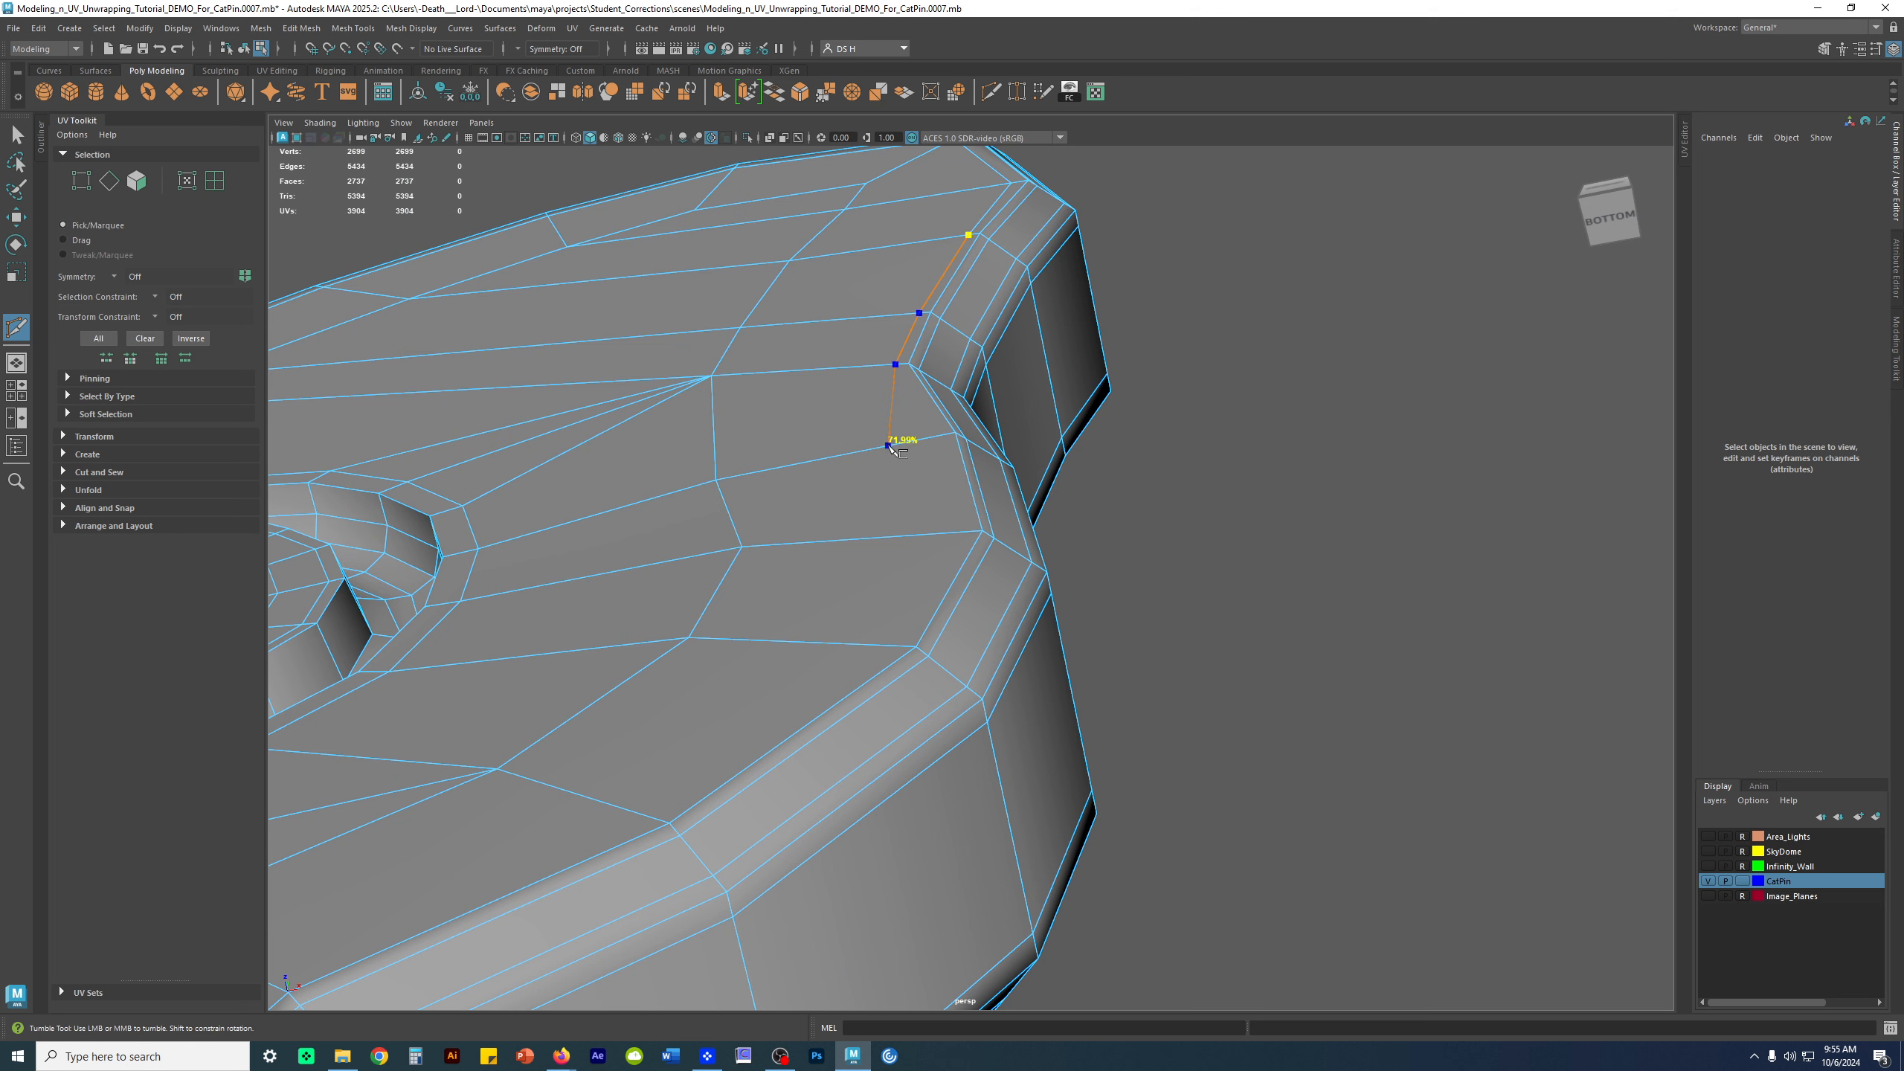
pyautogui.click(939, 435)
pyautogui.click(897, 646)
pyautogui.keyDown('alt'); pyautogui.moveTo(897, 657); pyautogui.dragTo(1012, 525); pyautogui.keyUp('alt')
pyautogui.press('w')
# Cut the supporting edge around the lower cheek and along the neck curve to the start of the shoulder with Multi-Cut
pyautogui.keyDown('alt'); pyautogui.moveTo(1011, 526); pyautogui.dragTo(1194, 642, button='right'); pyautogui.keyUp('alt')
pyautogui.press('g')
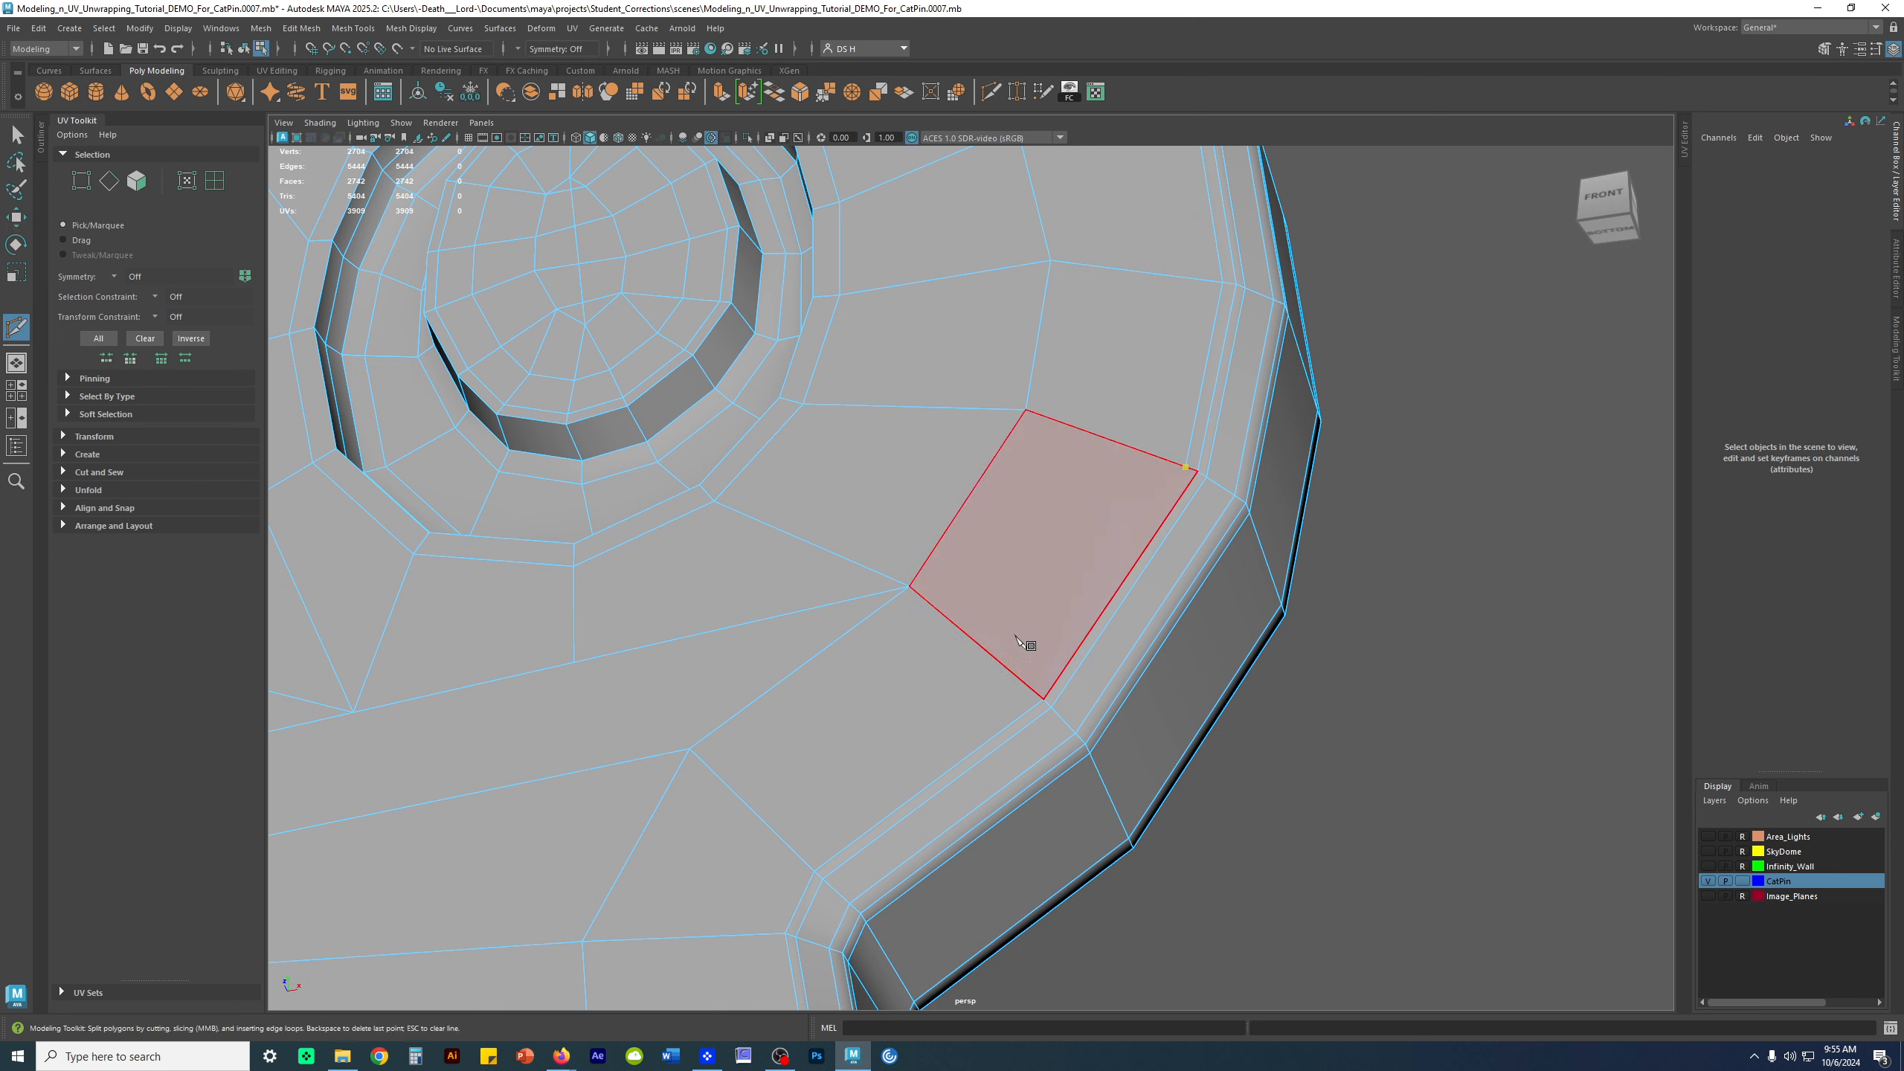
pyautogui.click(1031, 688)
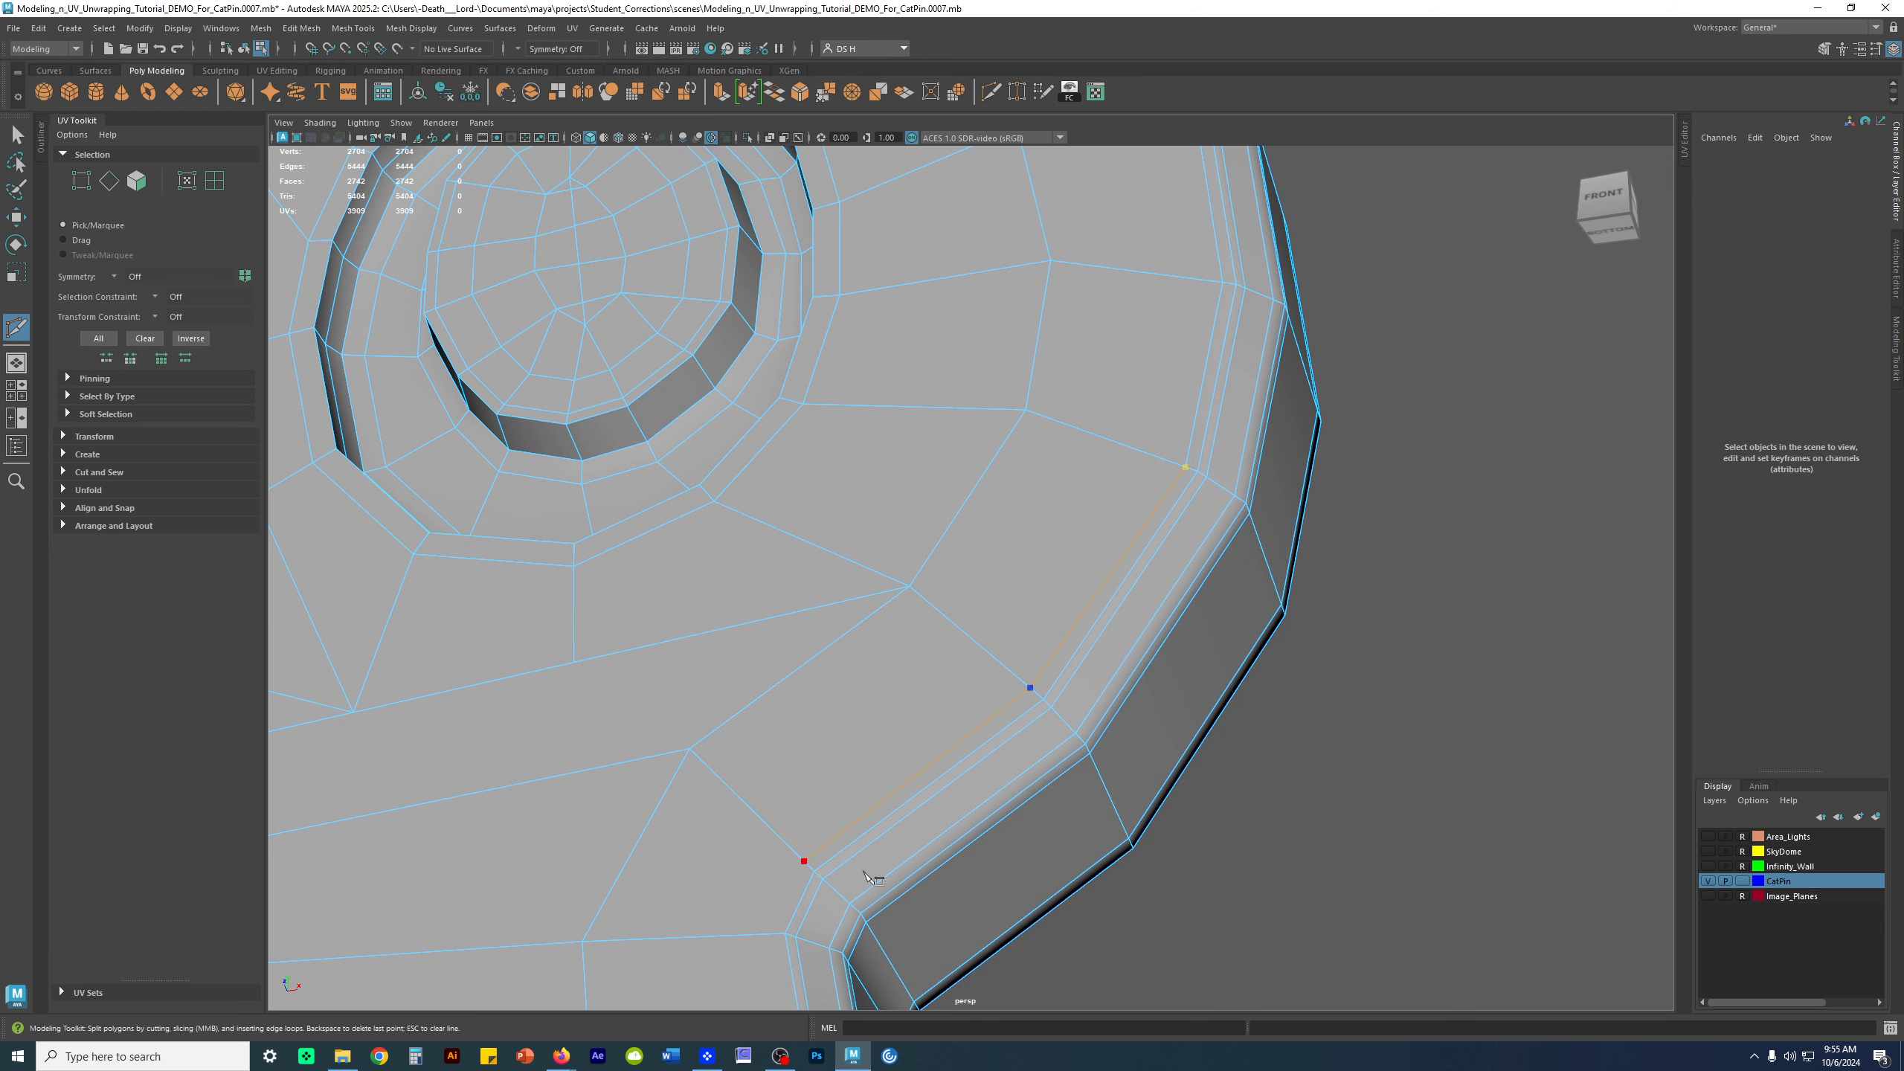
pyautogui.click(831, 865)
pyautogui.keyDown('alt'); pyautogui.moveTo(831, 864); pyautogui.dragTo(931, 438, button='middle'); pyautogui.keyUp('alt')
pyautogui.click(878, 576)
pyautogui.click(914, 613)
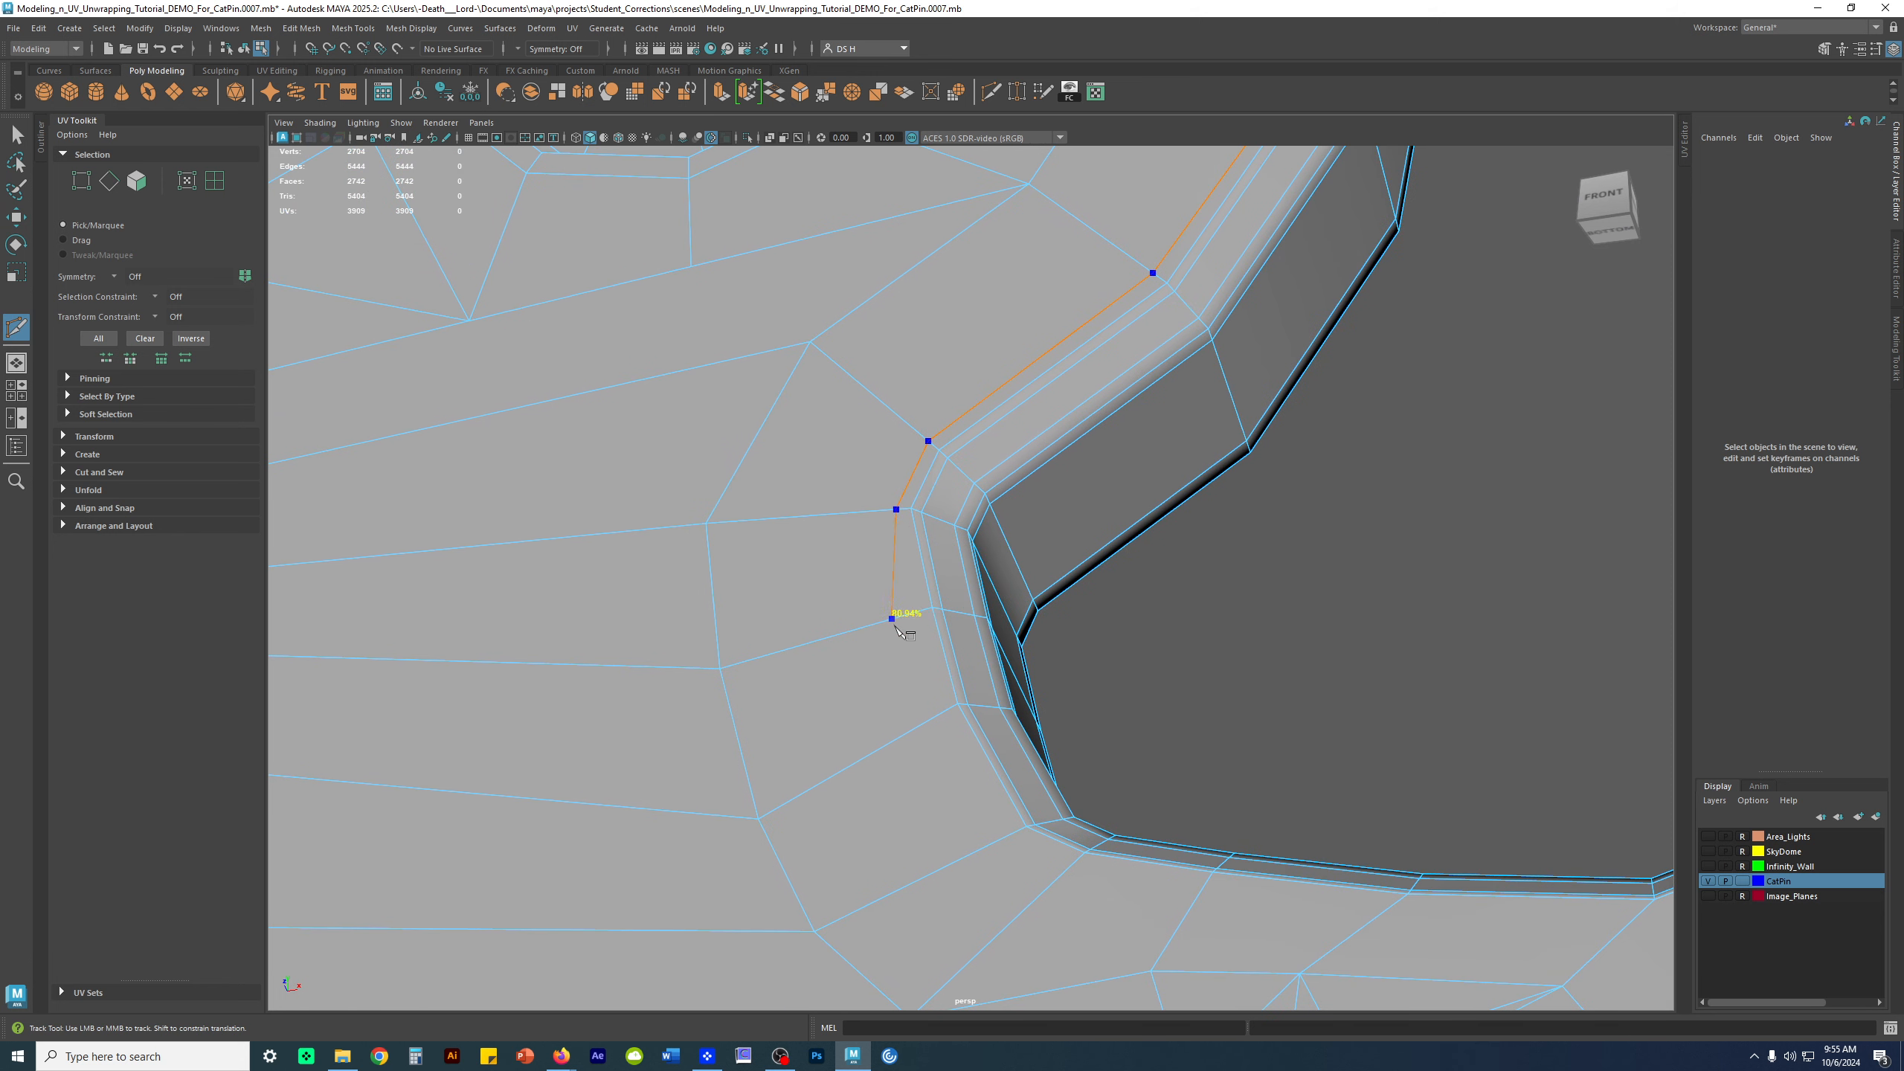
pyautogui.click(951, 735)
pyautogui.click(1020, 854)
pyautogui.click(1078, 885)
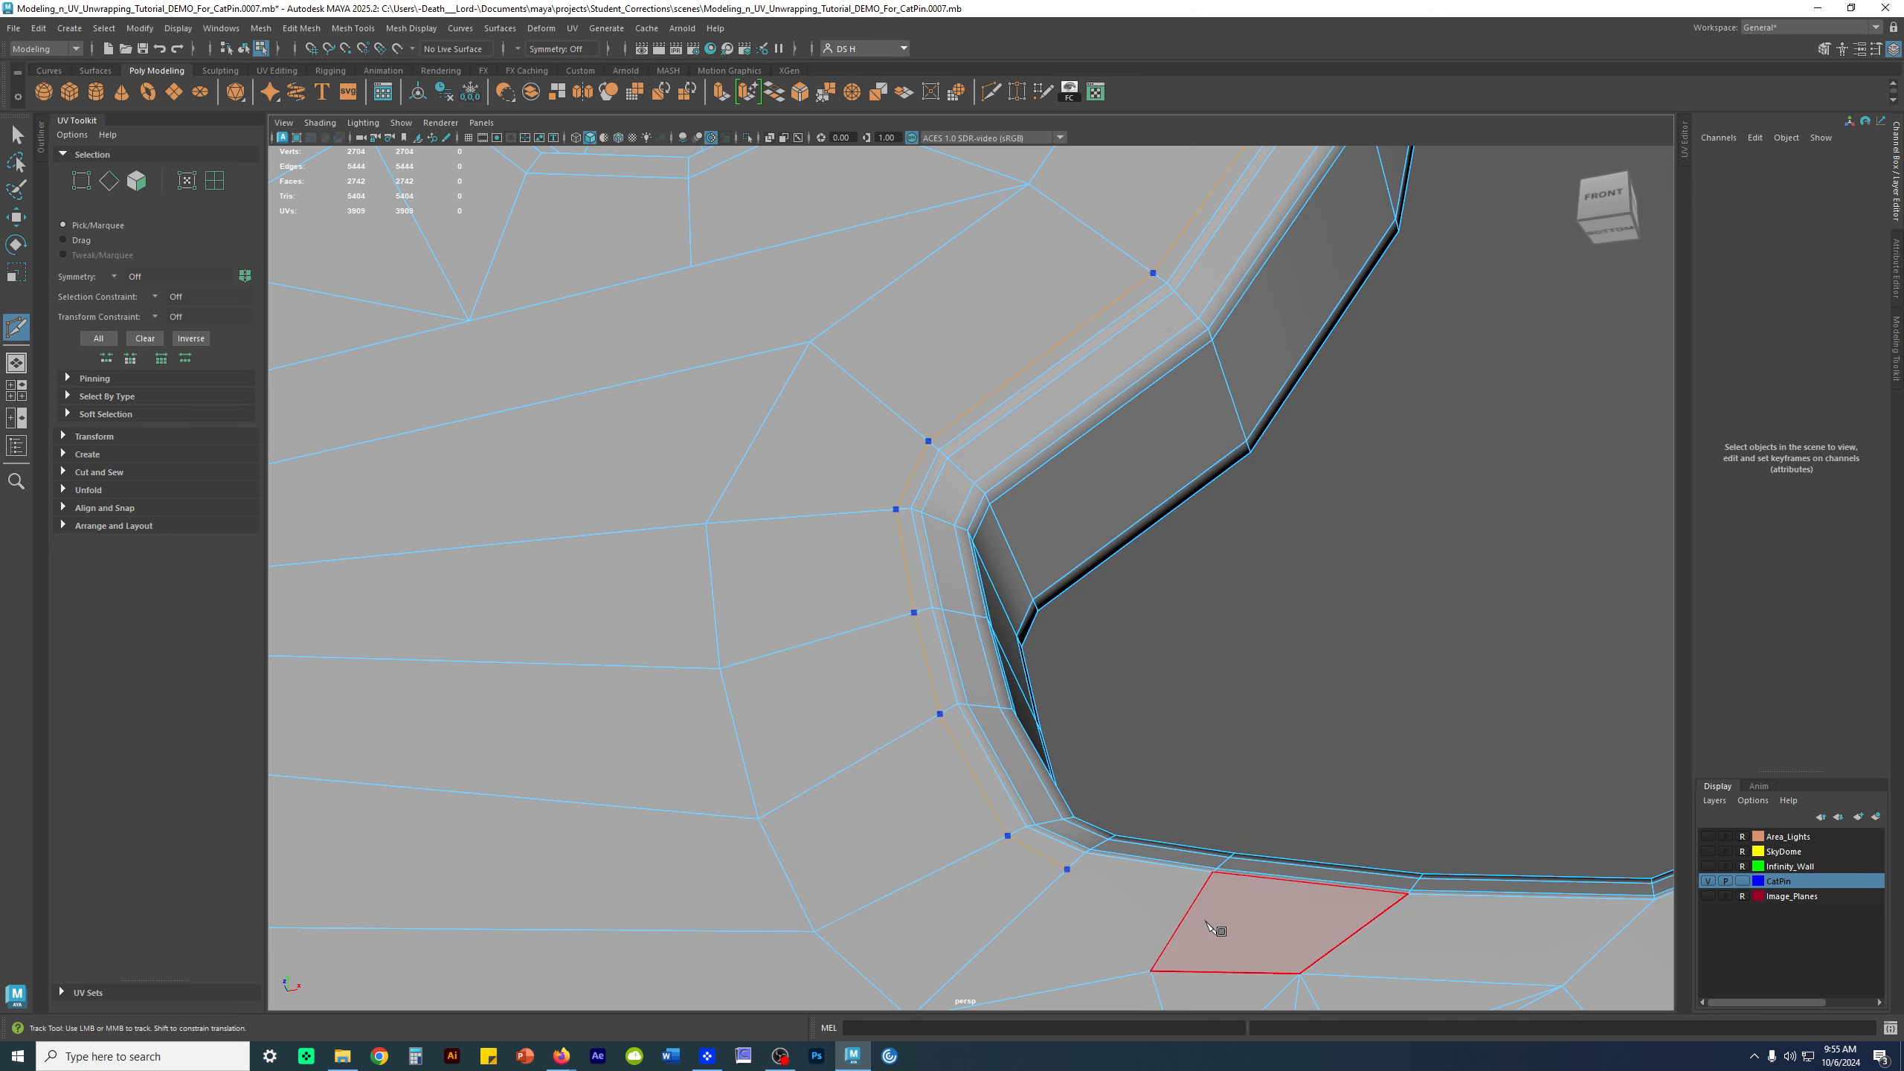
pyautogui.click(1226, 903)
pyautogui.press('w')
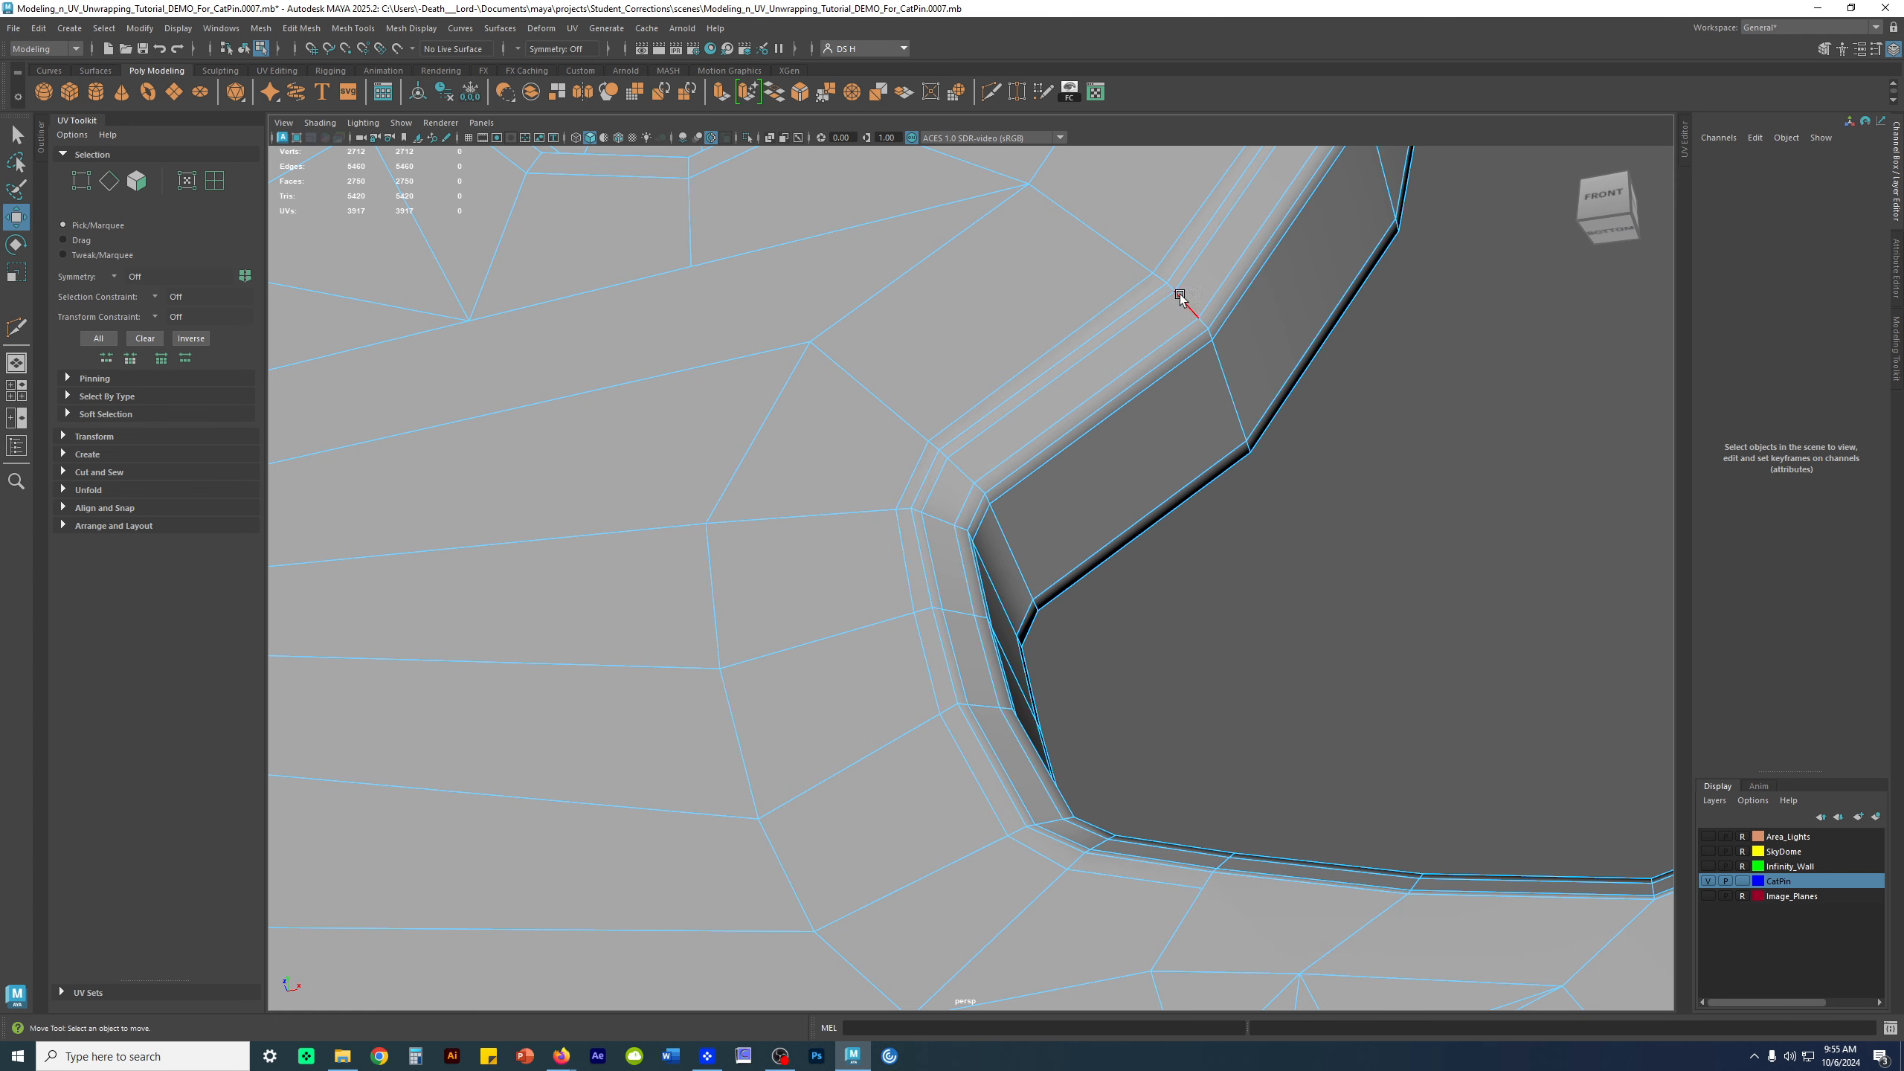
# Continue the supporting edge with Multi-Cut from the neck over the shoulder rim, past the groove's upper end, to the body's outer corner
pyautogui.keyDown('alt'); pyautogui.moveTo(1587, 797); pyautogui.dragTo(1110, 698, button='right'); pyautogui.keyUp('alt')
pyautogui.keyDown('alt'); pyautogui.moveTo(1110, 675); pyautogui.dragTo(915, 709); pyautogui.keyUp('alt')
pyautogui.keyDown('alt'); pyautogui.moveTo(981, 552); pyautogui.dragTo(967, 289, button='middle'); pyautogui.keyUp('alt')
pyautogui.keyDown('alt'); pyautogui.moveTo(982, 375); pyautogui.dragTo(1359, 624, button='right'); pyautogui.keyUp('alt')
pyautogui.keyDown('alt'); pyautogui.moveTo(866, 536); pyautogui.dragTo(799, 571, button='right'); pyautogui.keyUp('alt')
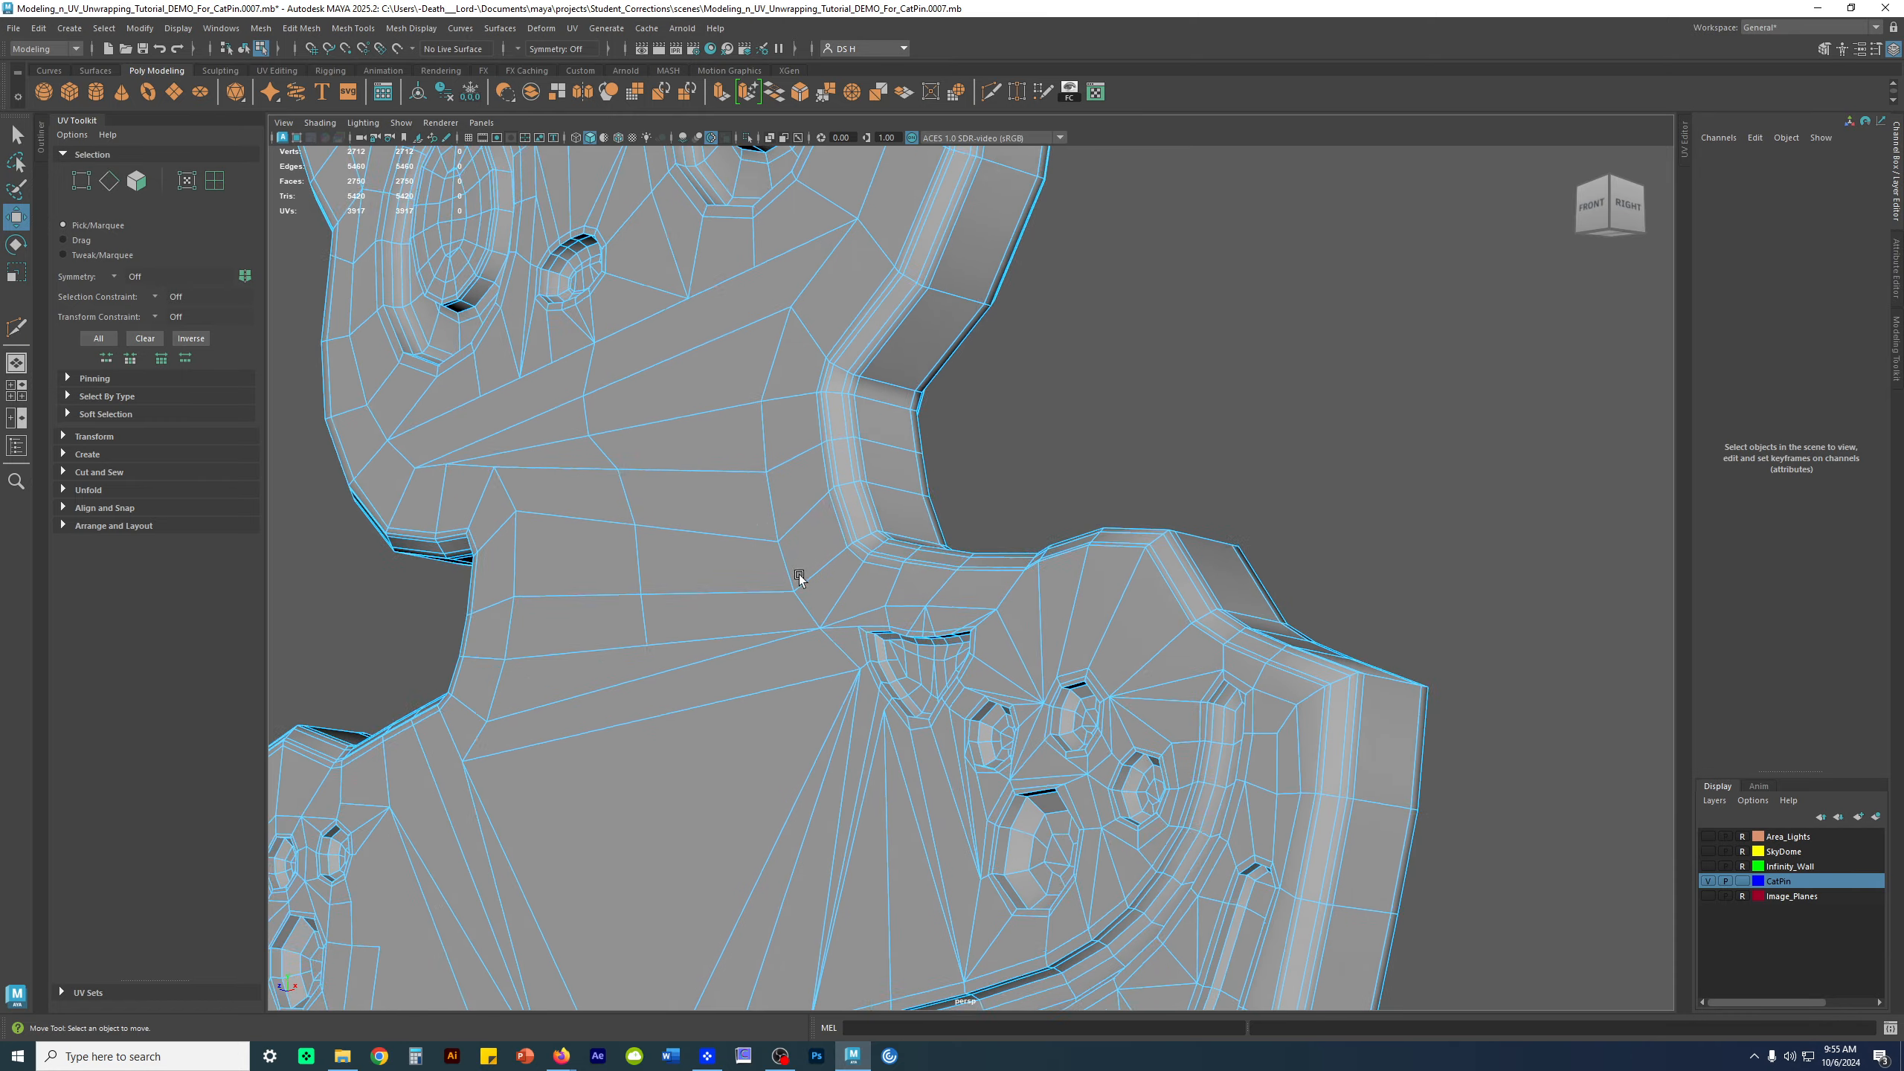
pyautogui.keyDown('alt'); pyautogui.moveTo(798, 571); pyautogui.dragTo(825, 589); pyautogui.keyUp('alt')
pyautogui.scroll(5, 825, 589)
pyautogui.keyDown('shift'); pyautogui.moveTo(864, 552); pyautogui.dragTo(526, 514, button='right'); pyautogui.keyUp('shift')
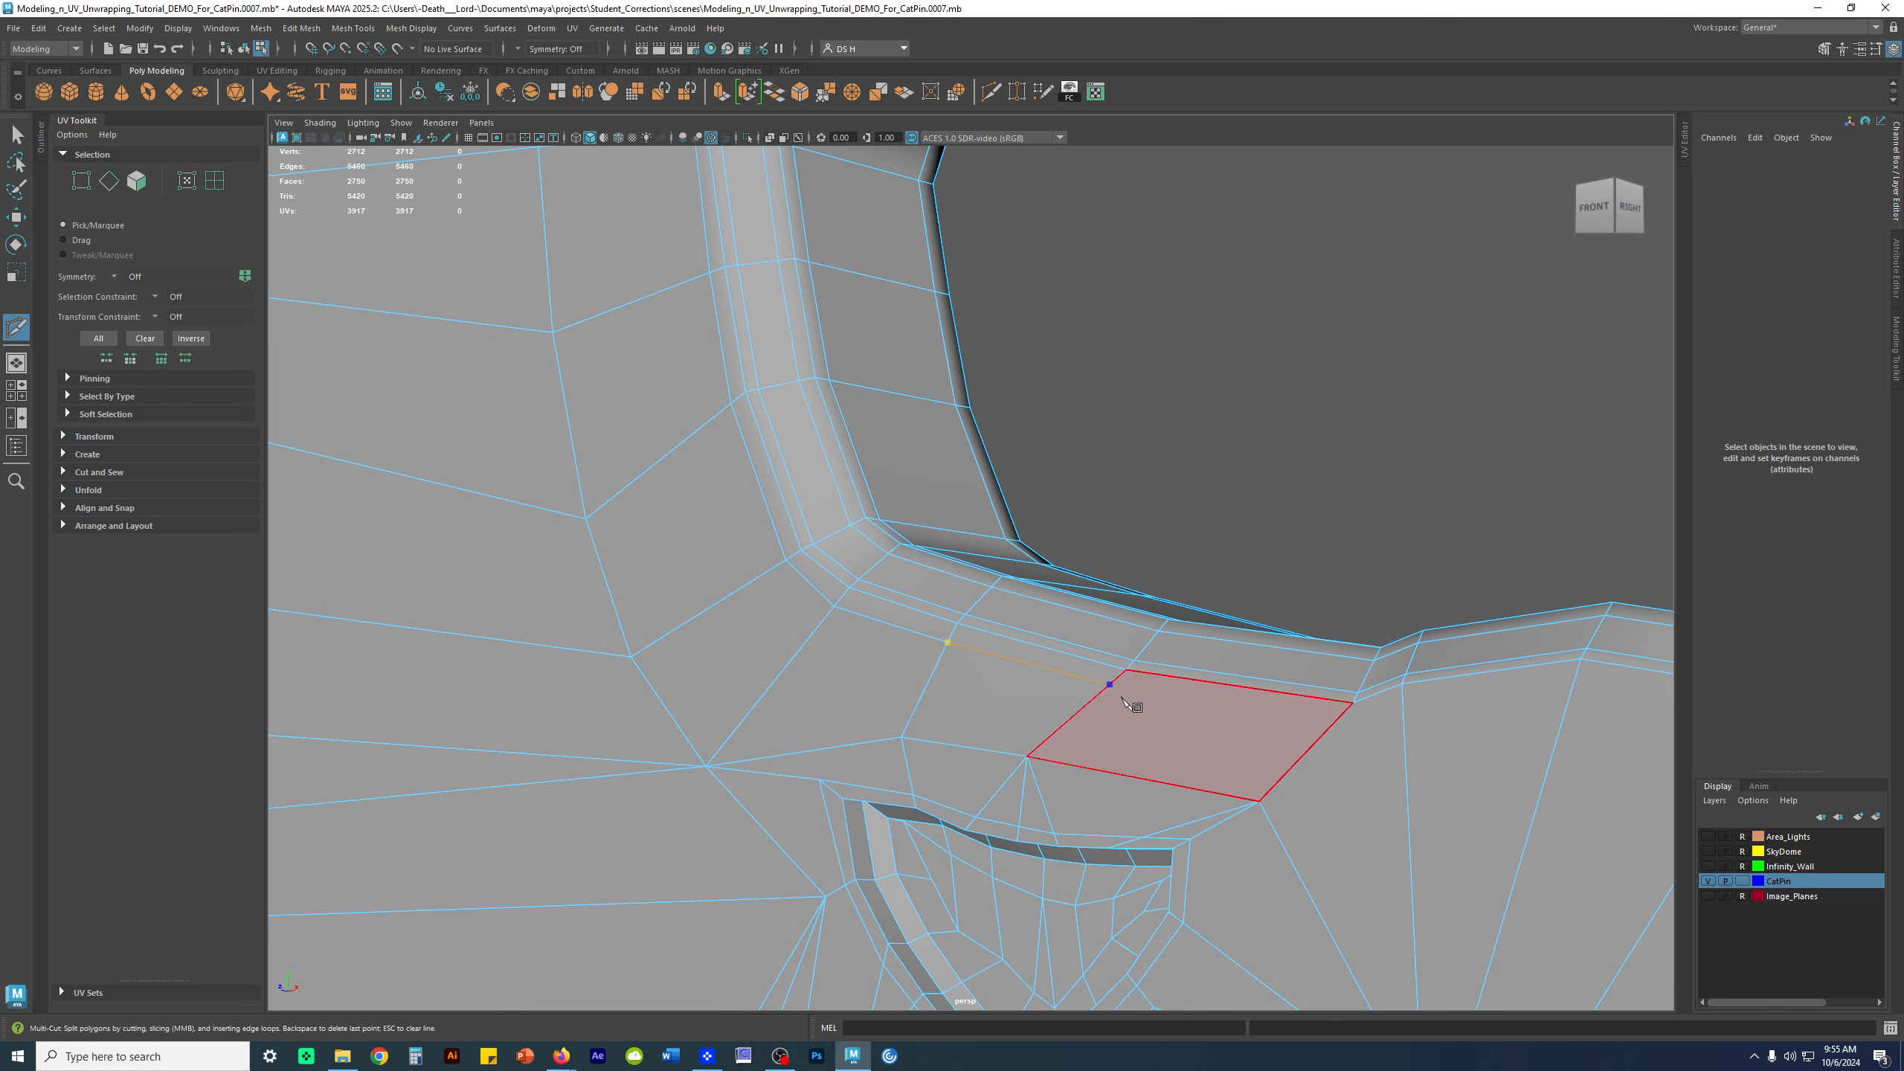
pyautogui.keyDown('alt'); pyautogui.moveTo(1361, 748); pyautogui.dragTo(1458, 667); pyautogui.keyUp('alt')
pyautogui.keyDown('alt'); pyautogui.moveTo(1458, 667); pyautogui.dragTo(1046, 646, button='middle'); pyautogui.keyUp('alt')
pyautogui.keyDown('alt'); pyautogui.moveTo(1046, 647); pyautogui.dragTo(1087, 606, button='right'); pyautogui.keyUp('alt')
pyautogui.click(1062, 532)
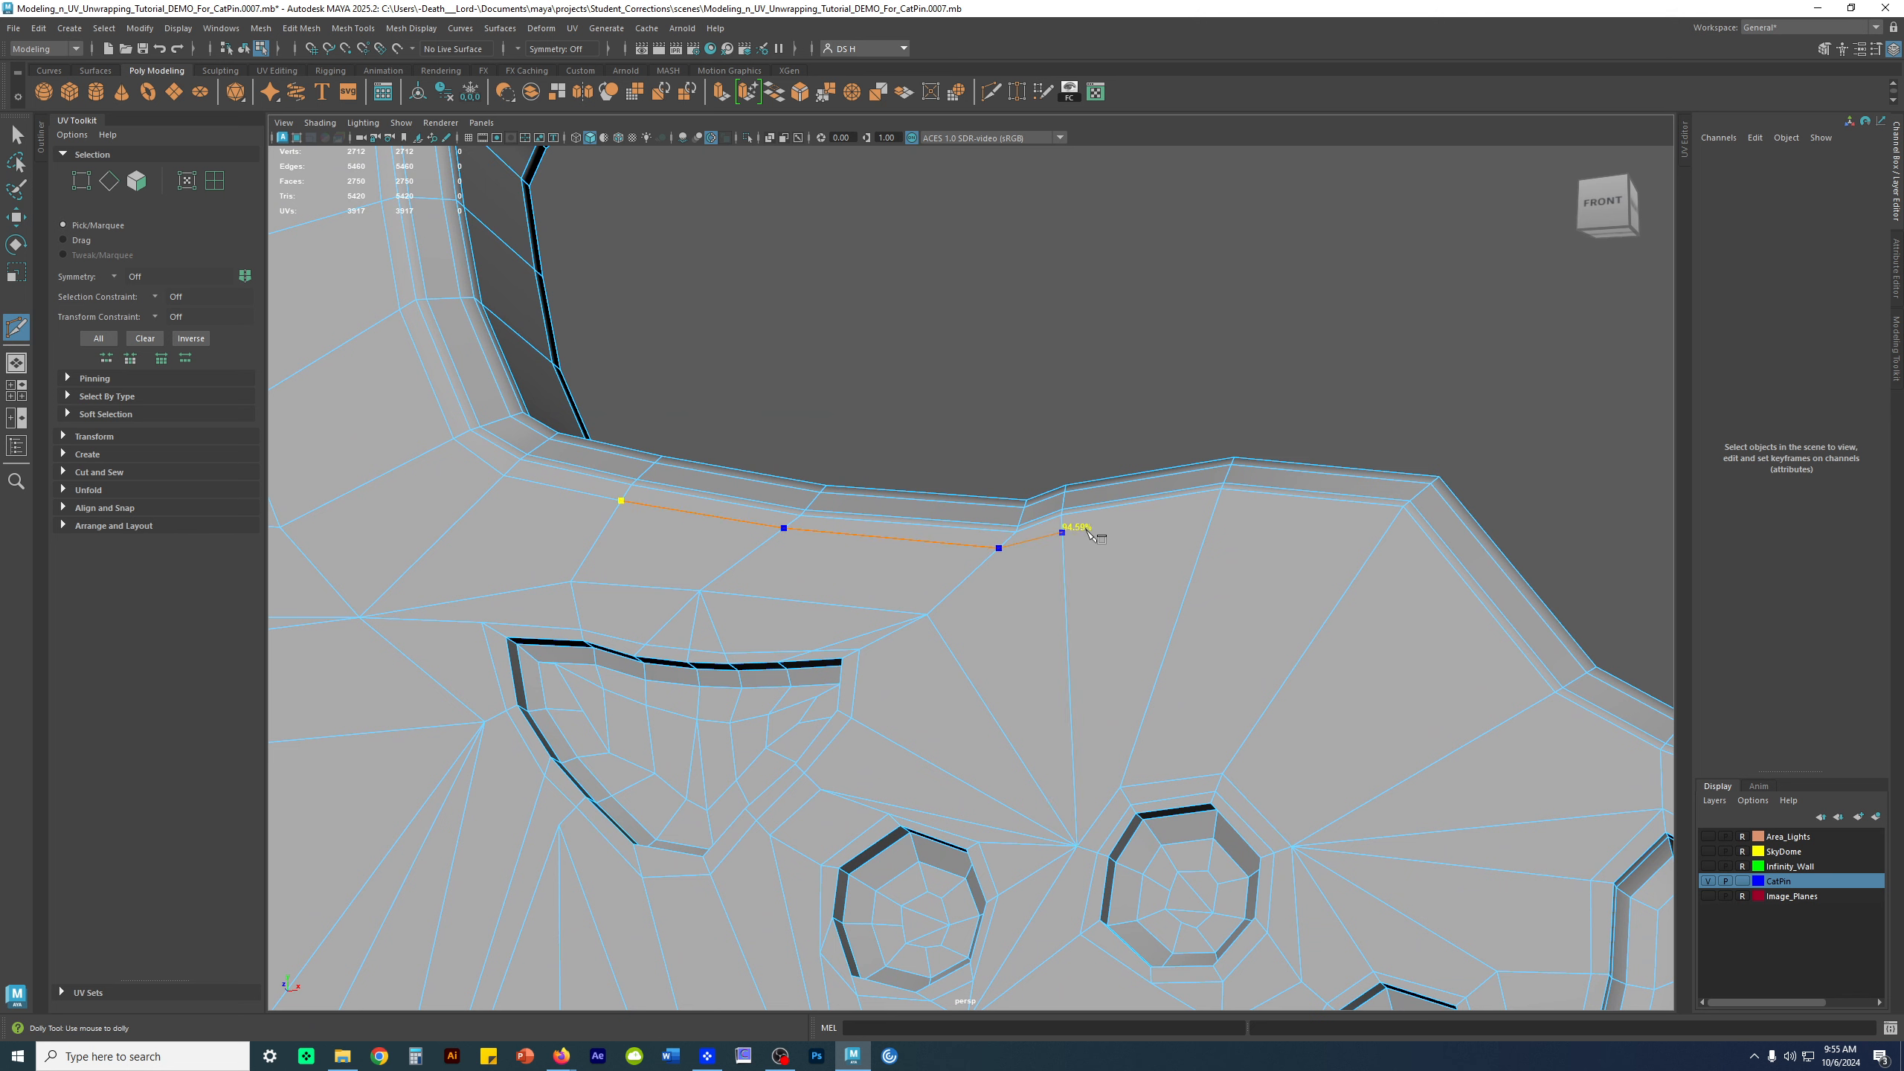
pyautogui.click(1237, 514)
pyautogui.click(1415, 540)
pyautogui.click(1546, 718)
pyautogui.keyDown('alt'); pyautogui.moveTo(1546, 719); pyautogui.dragTo(944, 472, button='middle'); pyautogui.keyUp('alt')
pyautogui.click(921, 449)
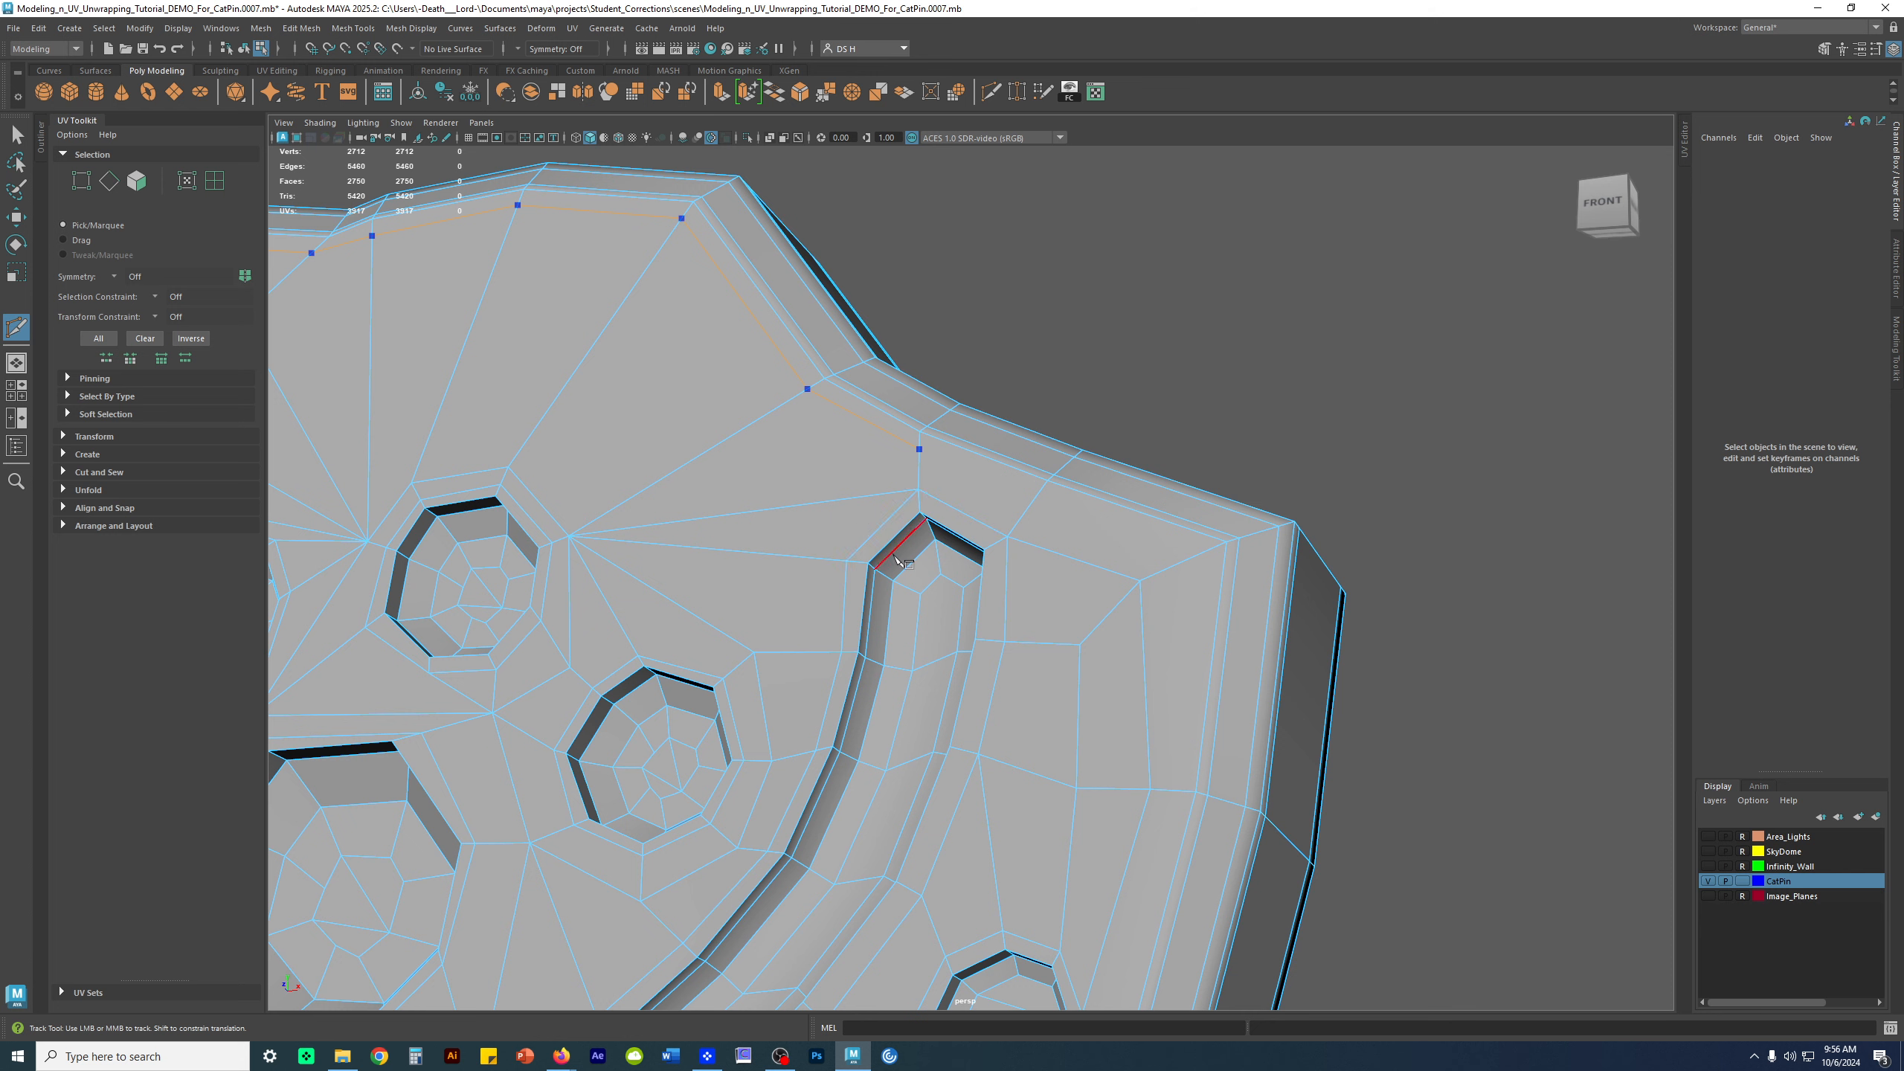
pyautogui.keyDown('alt'); pyautogui.moveTo(930, 625); pyautogui.dragTo(1027, 496, button='right'); pyautogui.keyUp('alt')
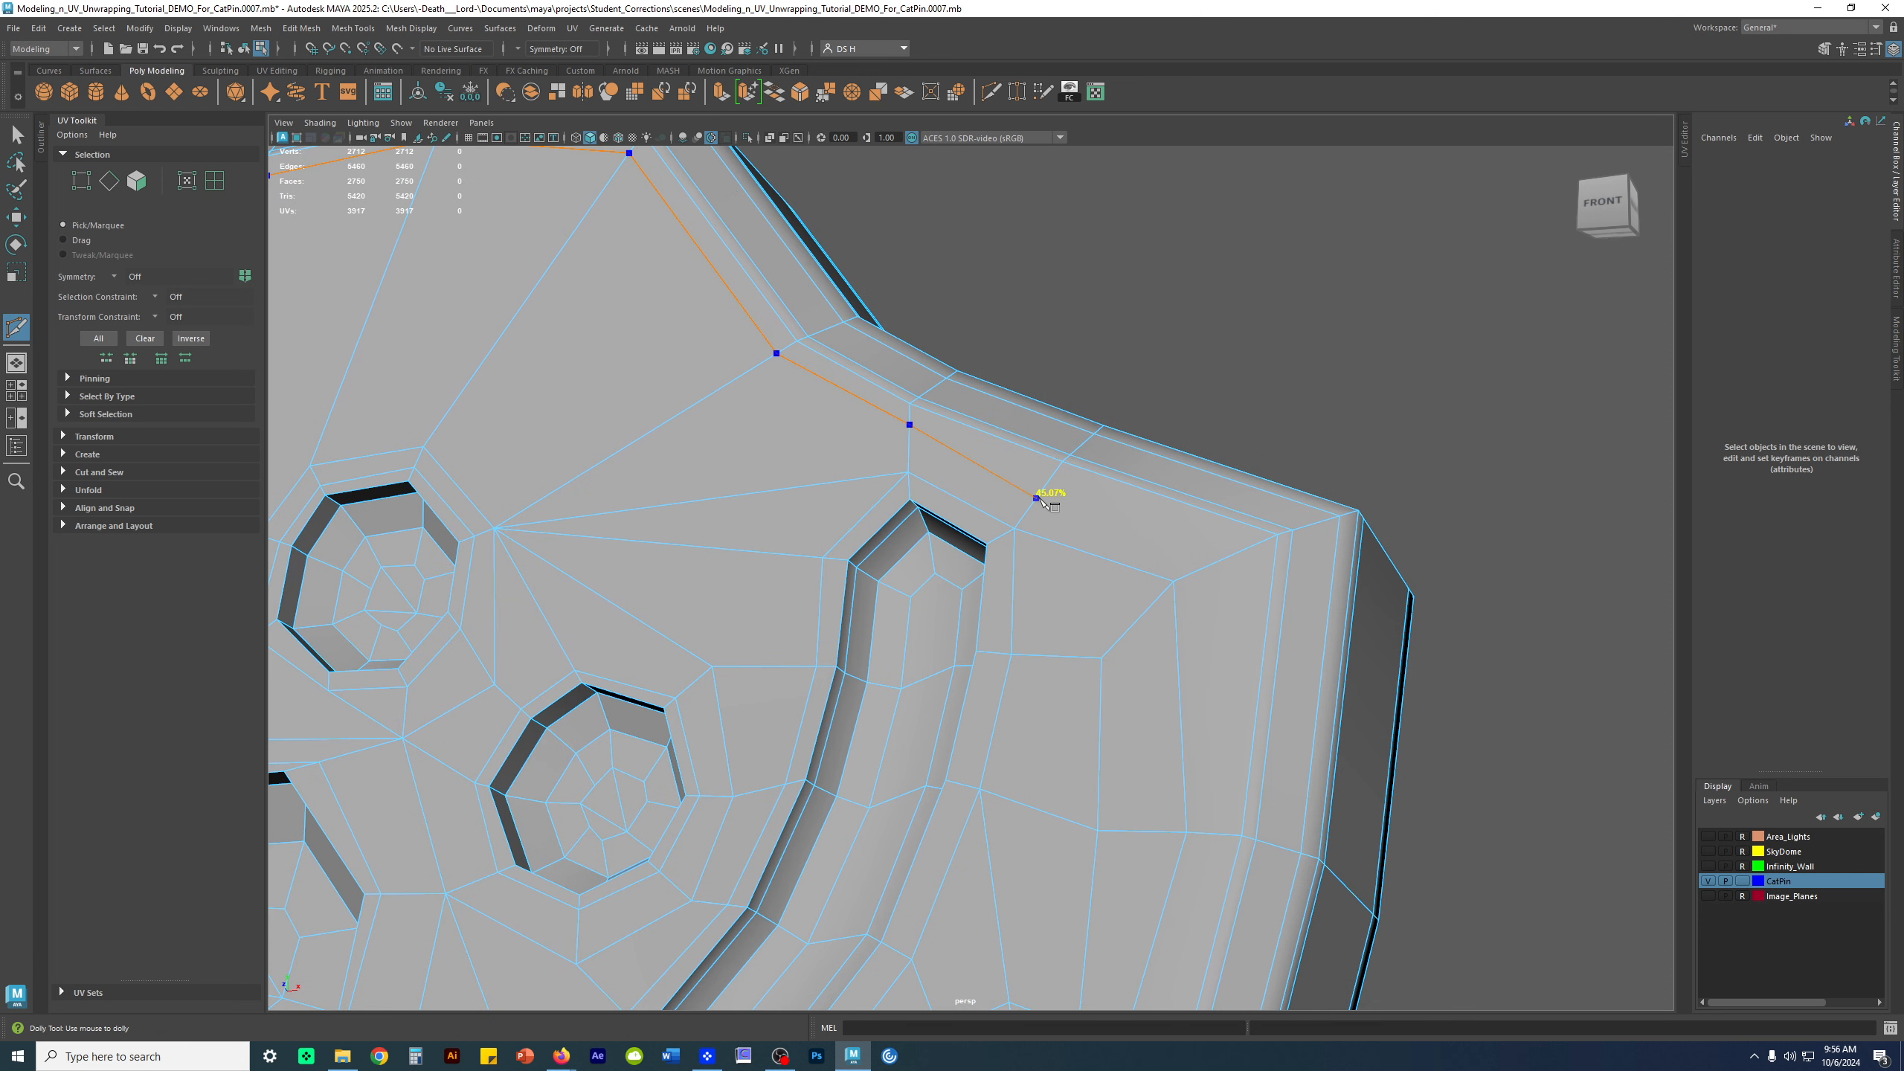
pyautogui.click(1069, 488)
pyautogui.keyDown('alt'); pyautogui.moveTo(1244, 738); pyautogui.dragTo(1192, 600, button='middle'); pyautogui.keyUp('alt')
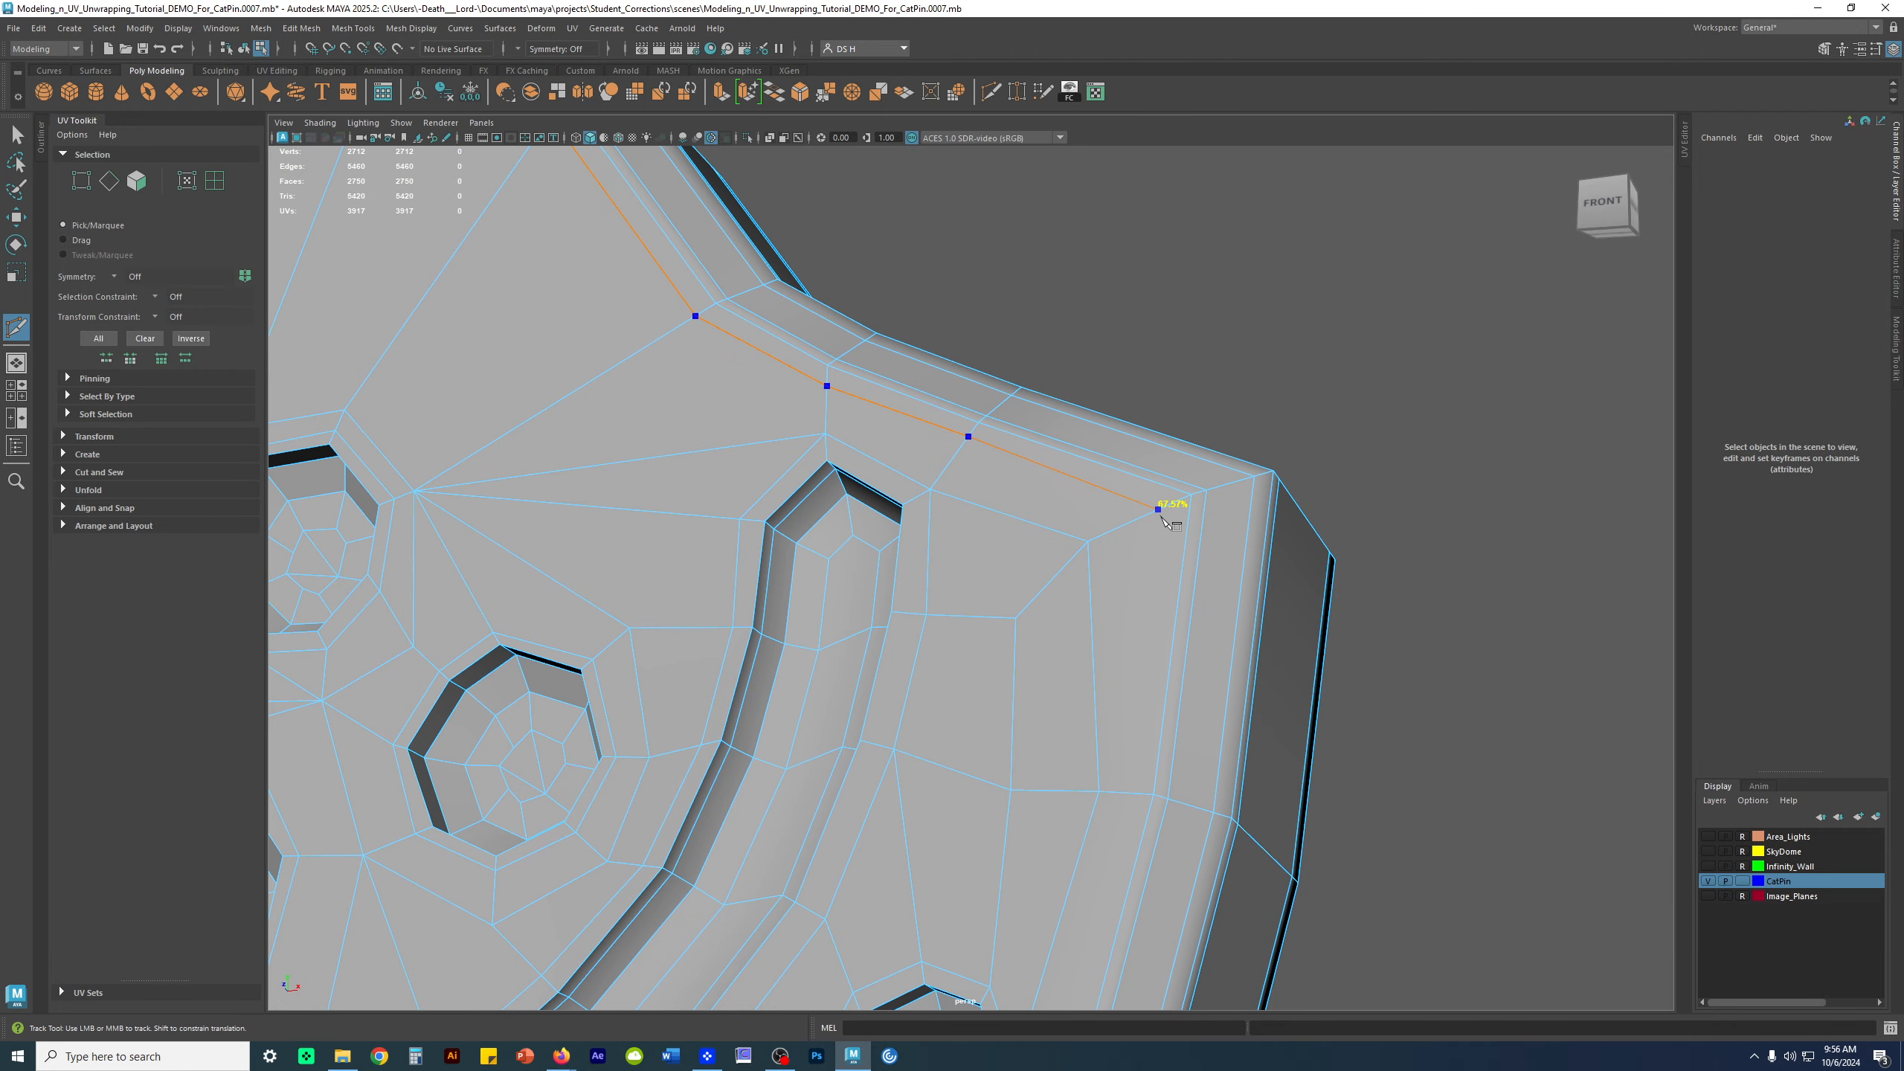
pyautogui.press('Return')
pyautogui.press('w')
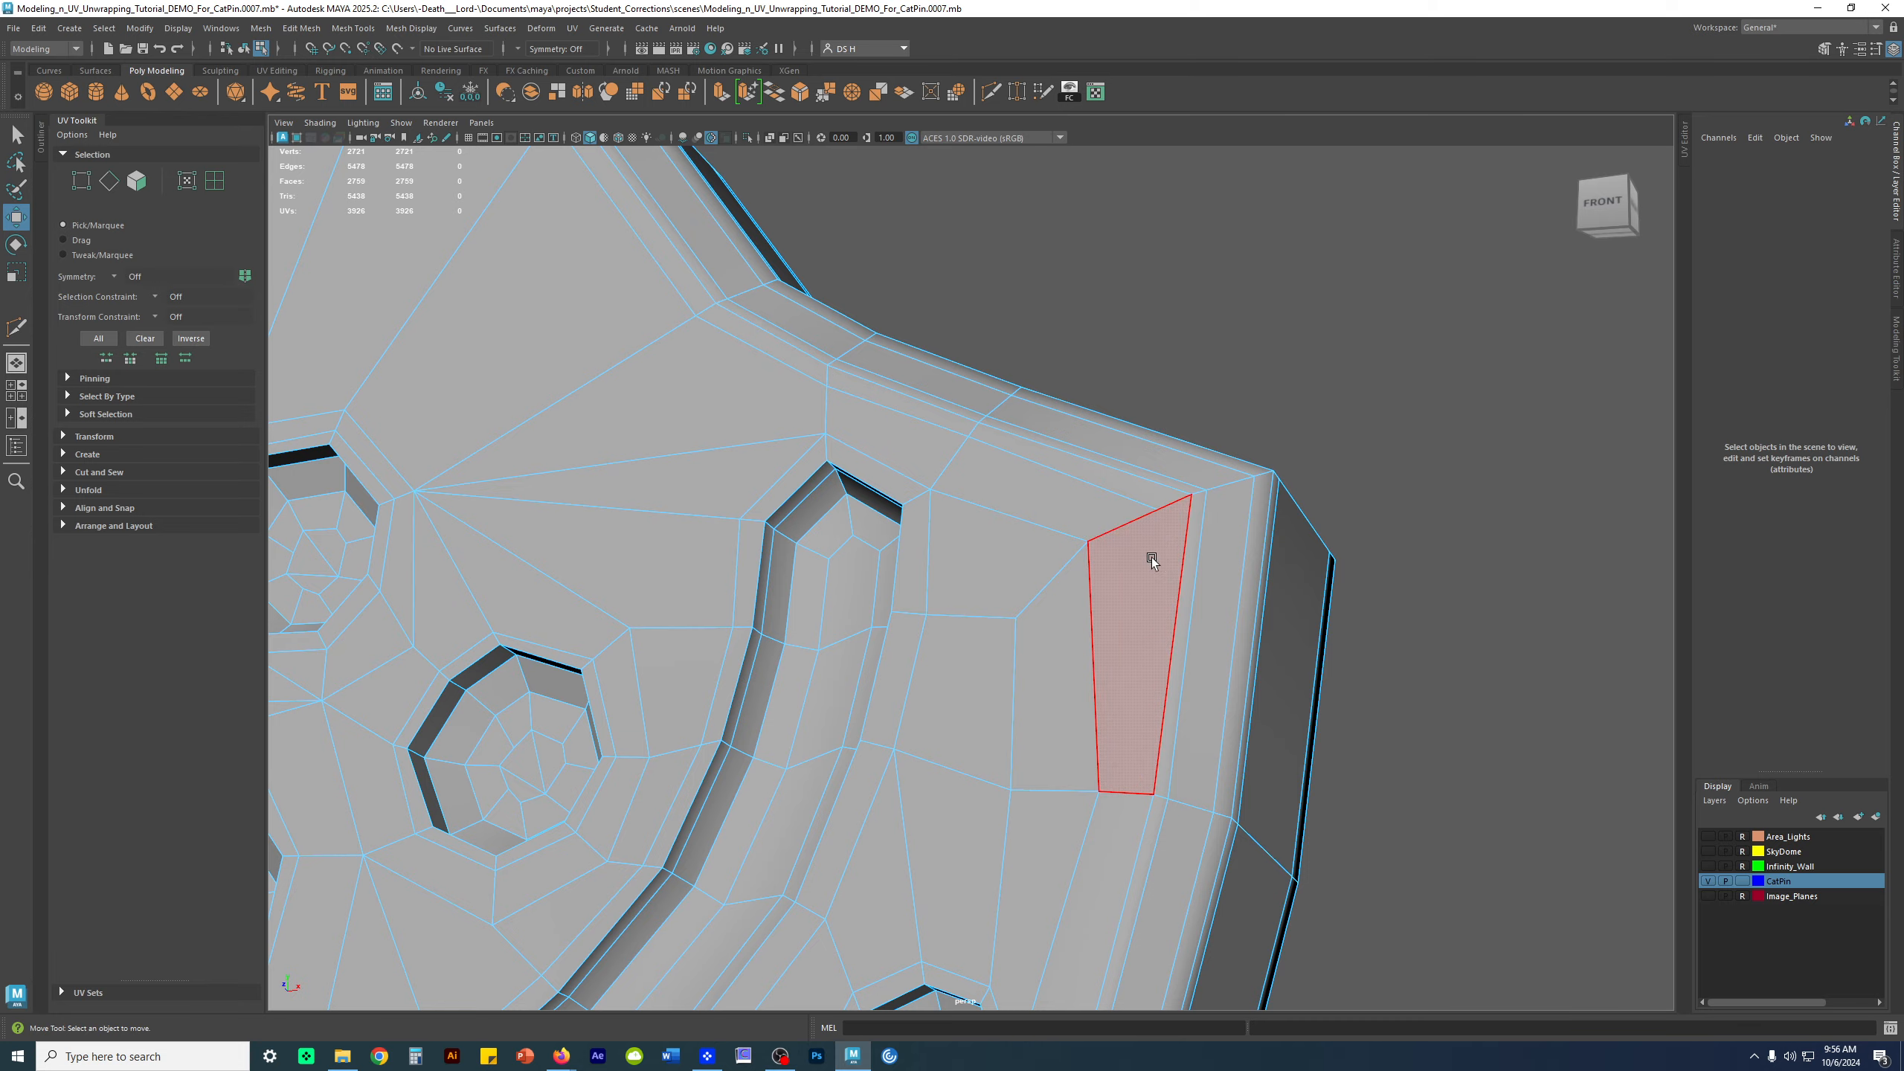
# Examine the edge flow along the outer and bottom rims of the body for gaps and diagonal edges
pyautogui.keyDown('alt'); pyautogui.moveTo(1151, 557); pyautogui.dragTo(1120, 309, button='middle'); pyautogui.keyUp('alt')
pyautogui.scroll(-2, 1080, 525)
pyautogui.keyDown('alt'); pyautogui.moveTo(1048, 681); pyautogui.dragTo(1028, 379, button='middle'); pyautogui.keyUp('alt')
pyautogui.keyDown('alt'); pyautogui.moveTo(911, 705); pyautogui.dragTo(943, 611, button='middle'); pyautogui.keyUp('alt')
pyautogui.keyDown('alt'); pyautogui.moveTo(938, 630); pyautogui.dragTo(812, 686); pyautogui.keyUp('alt')
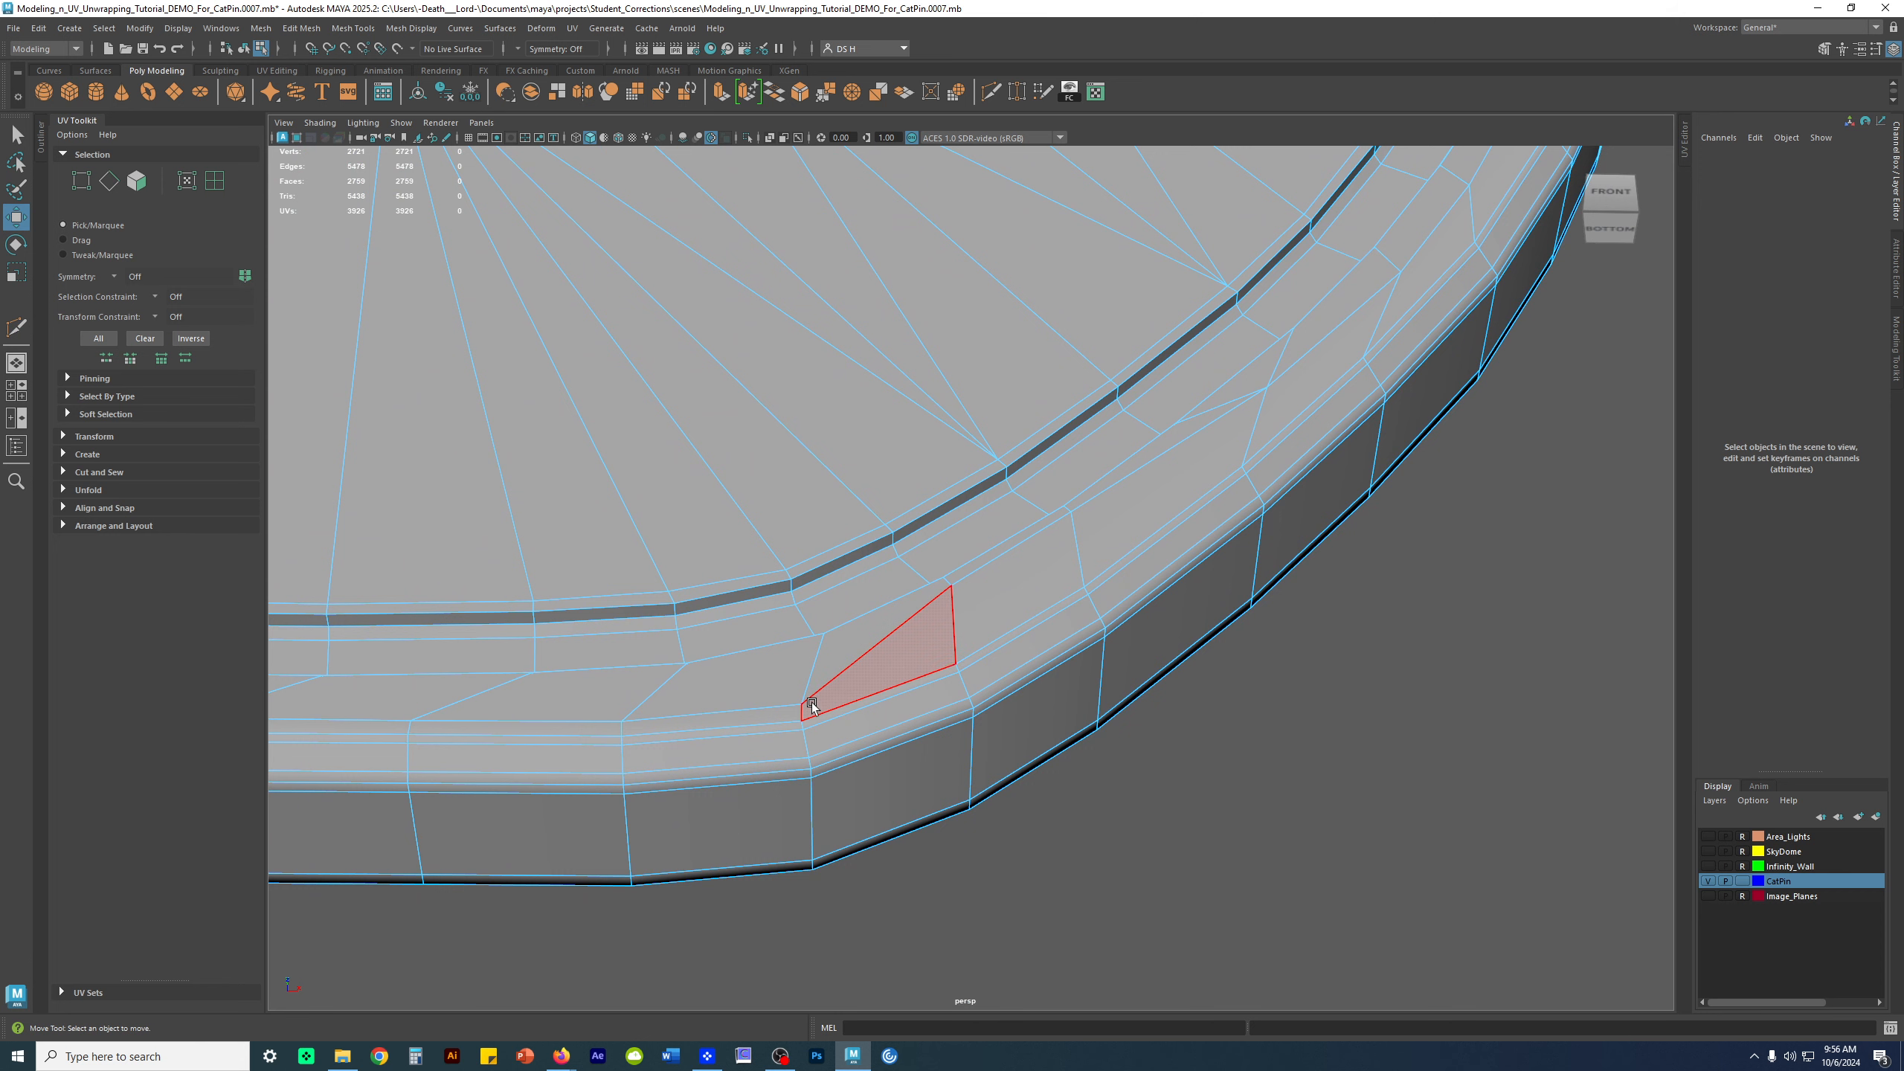
pyautogui.keyDown('alt'); pyautogui.moveTo(1136, 558); pyautogui.dragTo(1074, 470, button='right'); pyautogui.keyUp('alt')
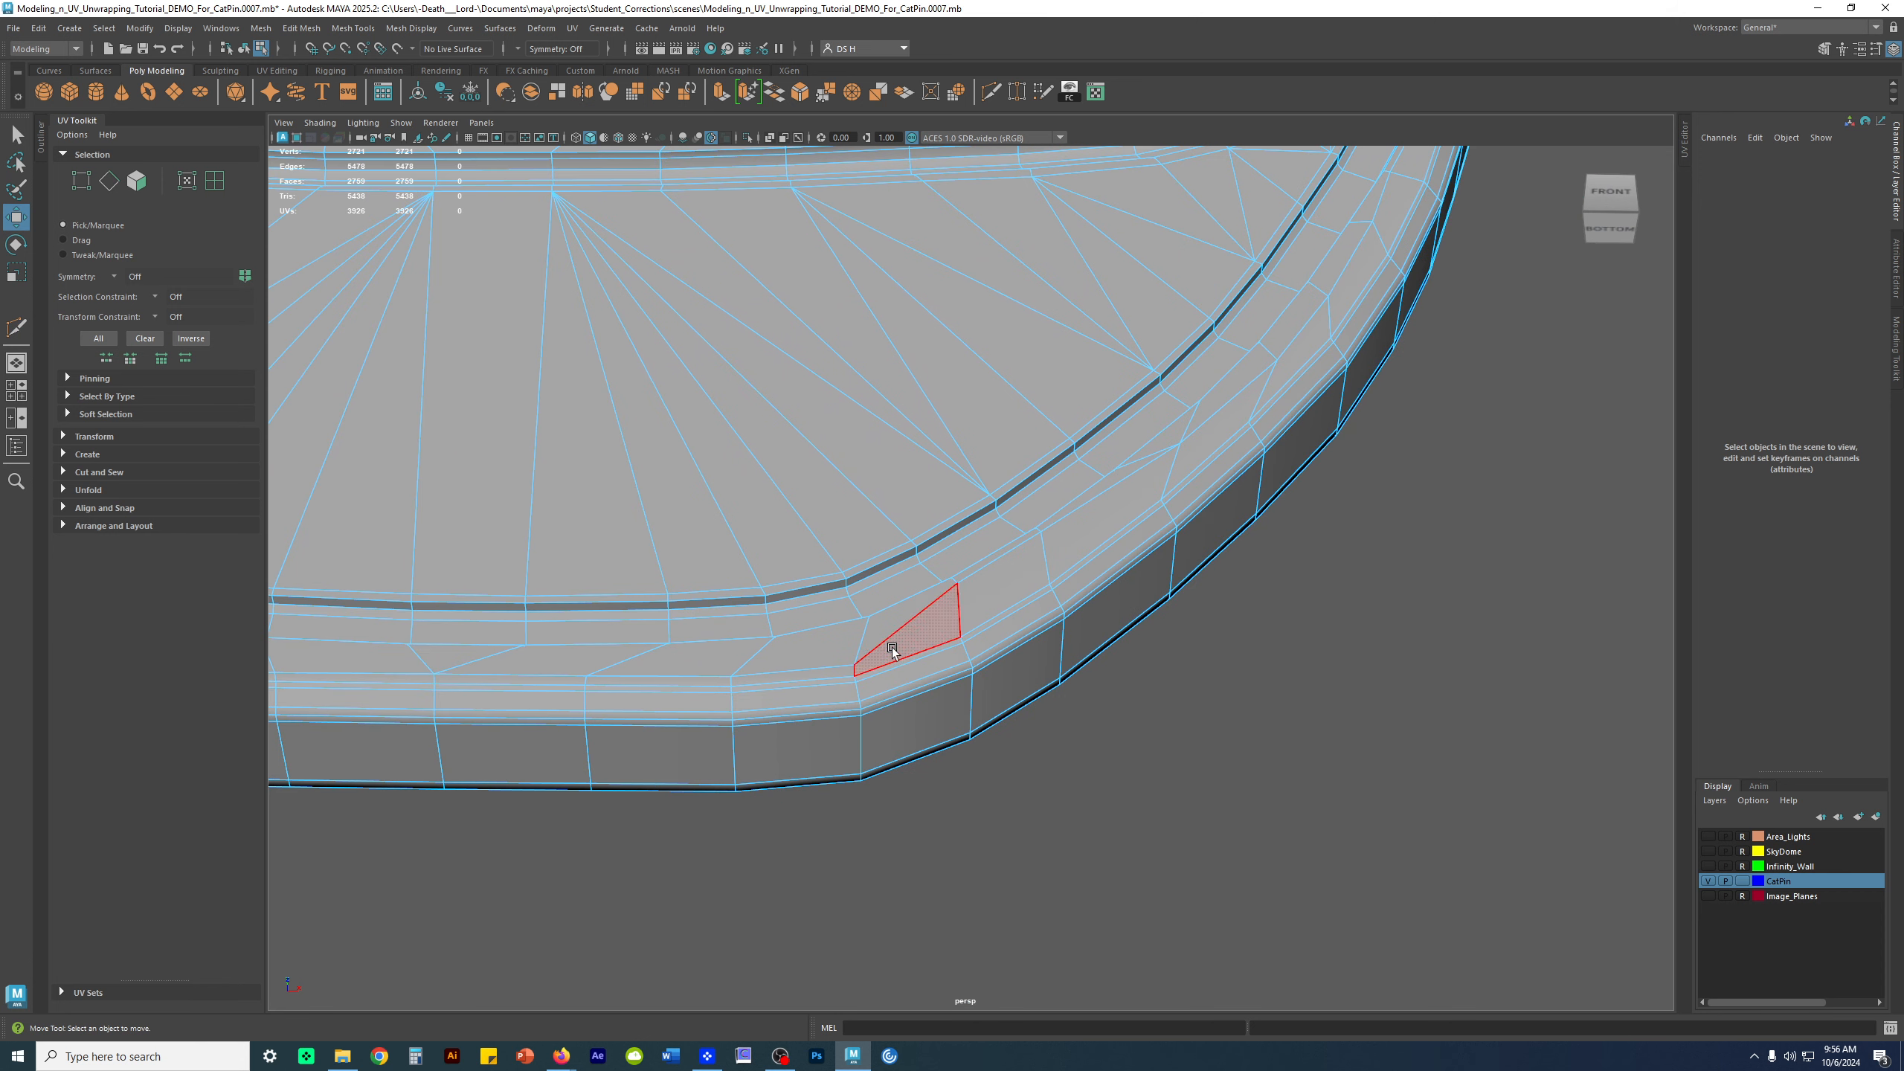
pyautogui.keyDown('alt'); pyautogui.moveTo(1320, 347); pyautogui.dragTo(863, 872, button='middle'); pyautogui.keyUp('alt')
pyautogui.keyDown('alt'); pyautogui.moveTo(863, 871); pyautogui.dragTo(1312, 920, button='right'); pyautogui.keyUp('alt')
pyautogui.keyDown('alt'); pyautogui.moveTo(995, 777); pyautogui.dragTo(990, 717, button='middle'); pyautogui.keyUp('alt')
pyautogui.keyDown('alt'); pyautogui.moveTo(1057, 458); pyautogui.dragTo(450, 871, button='right'); pyautogui.keyUp('alt')
pyautogui.keyDown('alt'); pyautogui.moveTo(450, 870); pyautogui.dragTo(1305, 143, button='middle'); pyautogui.keyUp('alt')
pyautogui.keyDown('alt'); pyautogui.moveTo(955, 499); pyautogui.dragTo(1139, 604, button='right'); pyautogui.keyUp('alt')
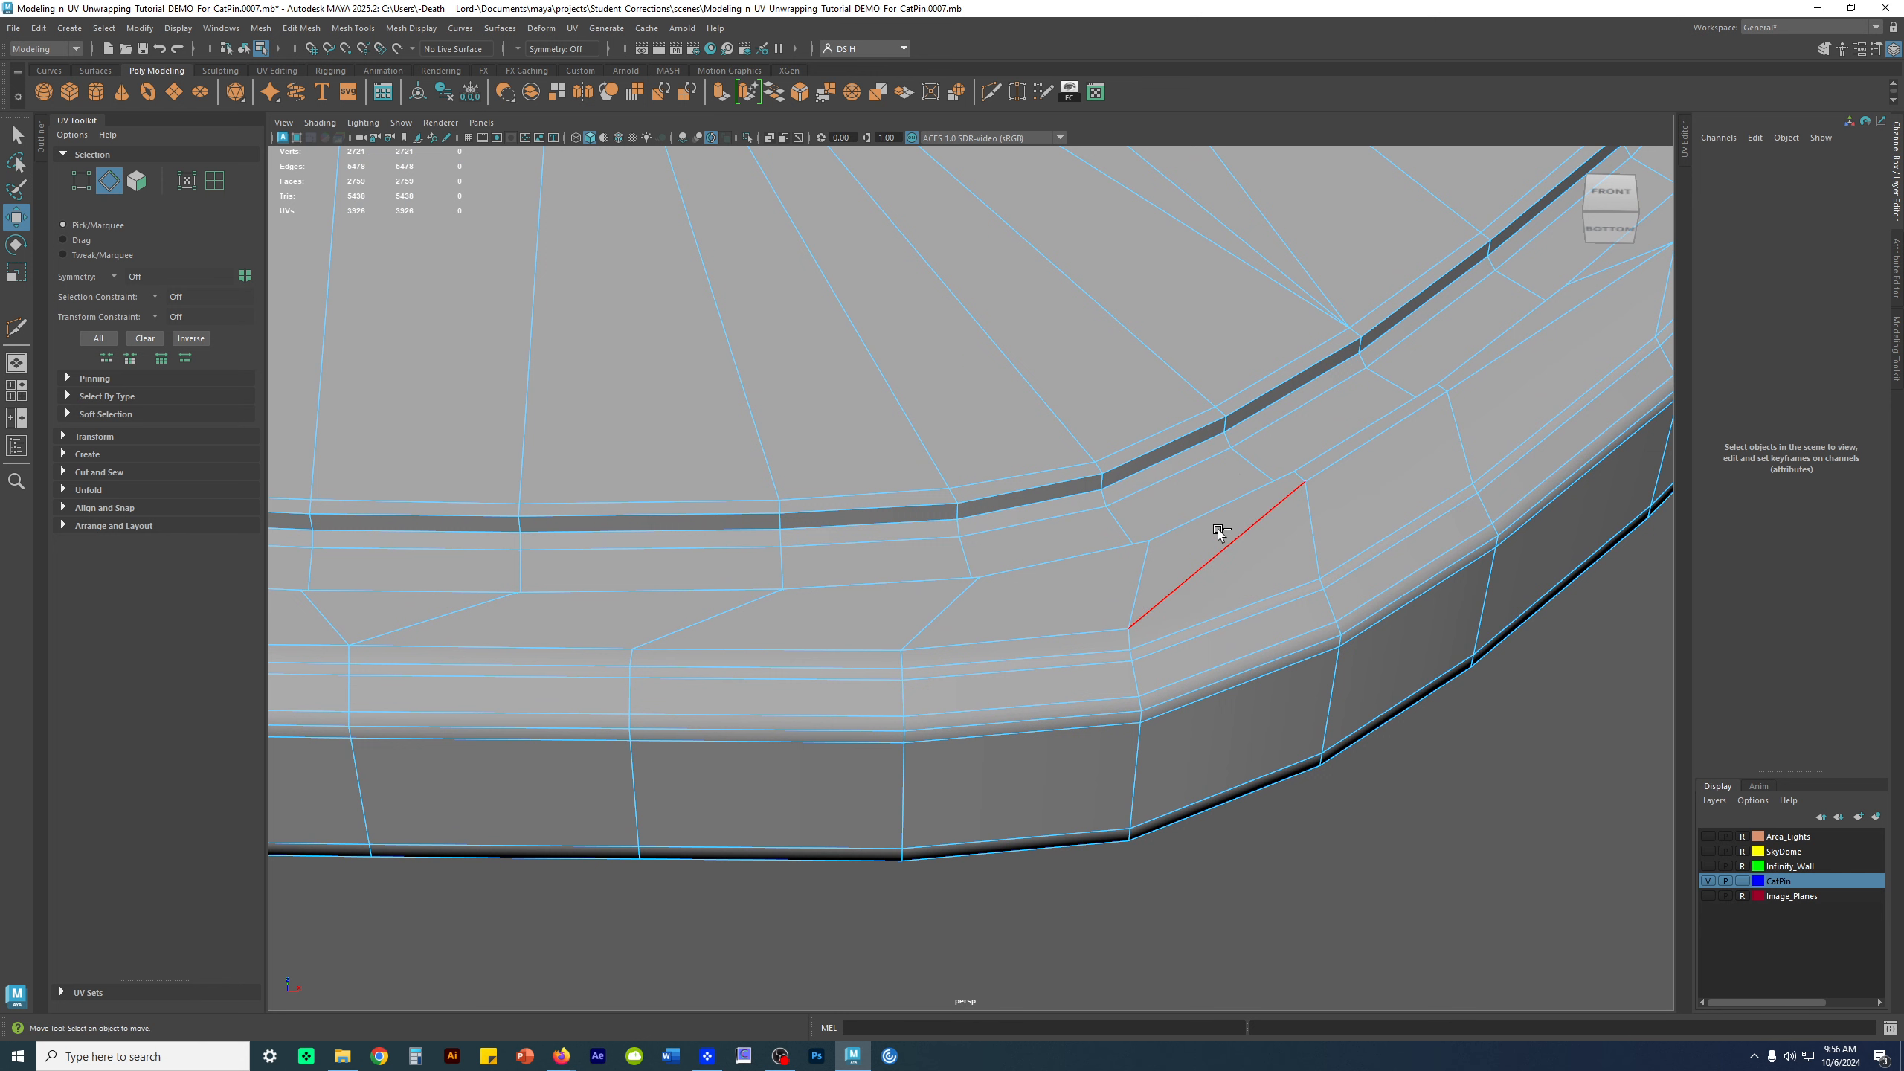
# Save the scene as a new increment and delete the diagonal edge on the front face near the bottom rim's corner
pyautogui.hotkey('ctrl', 'alt', 's')
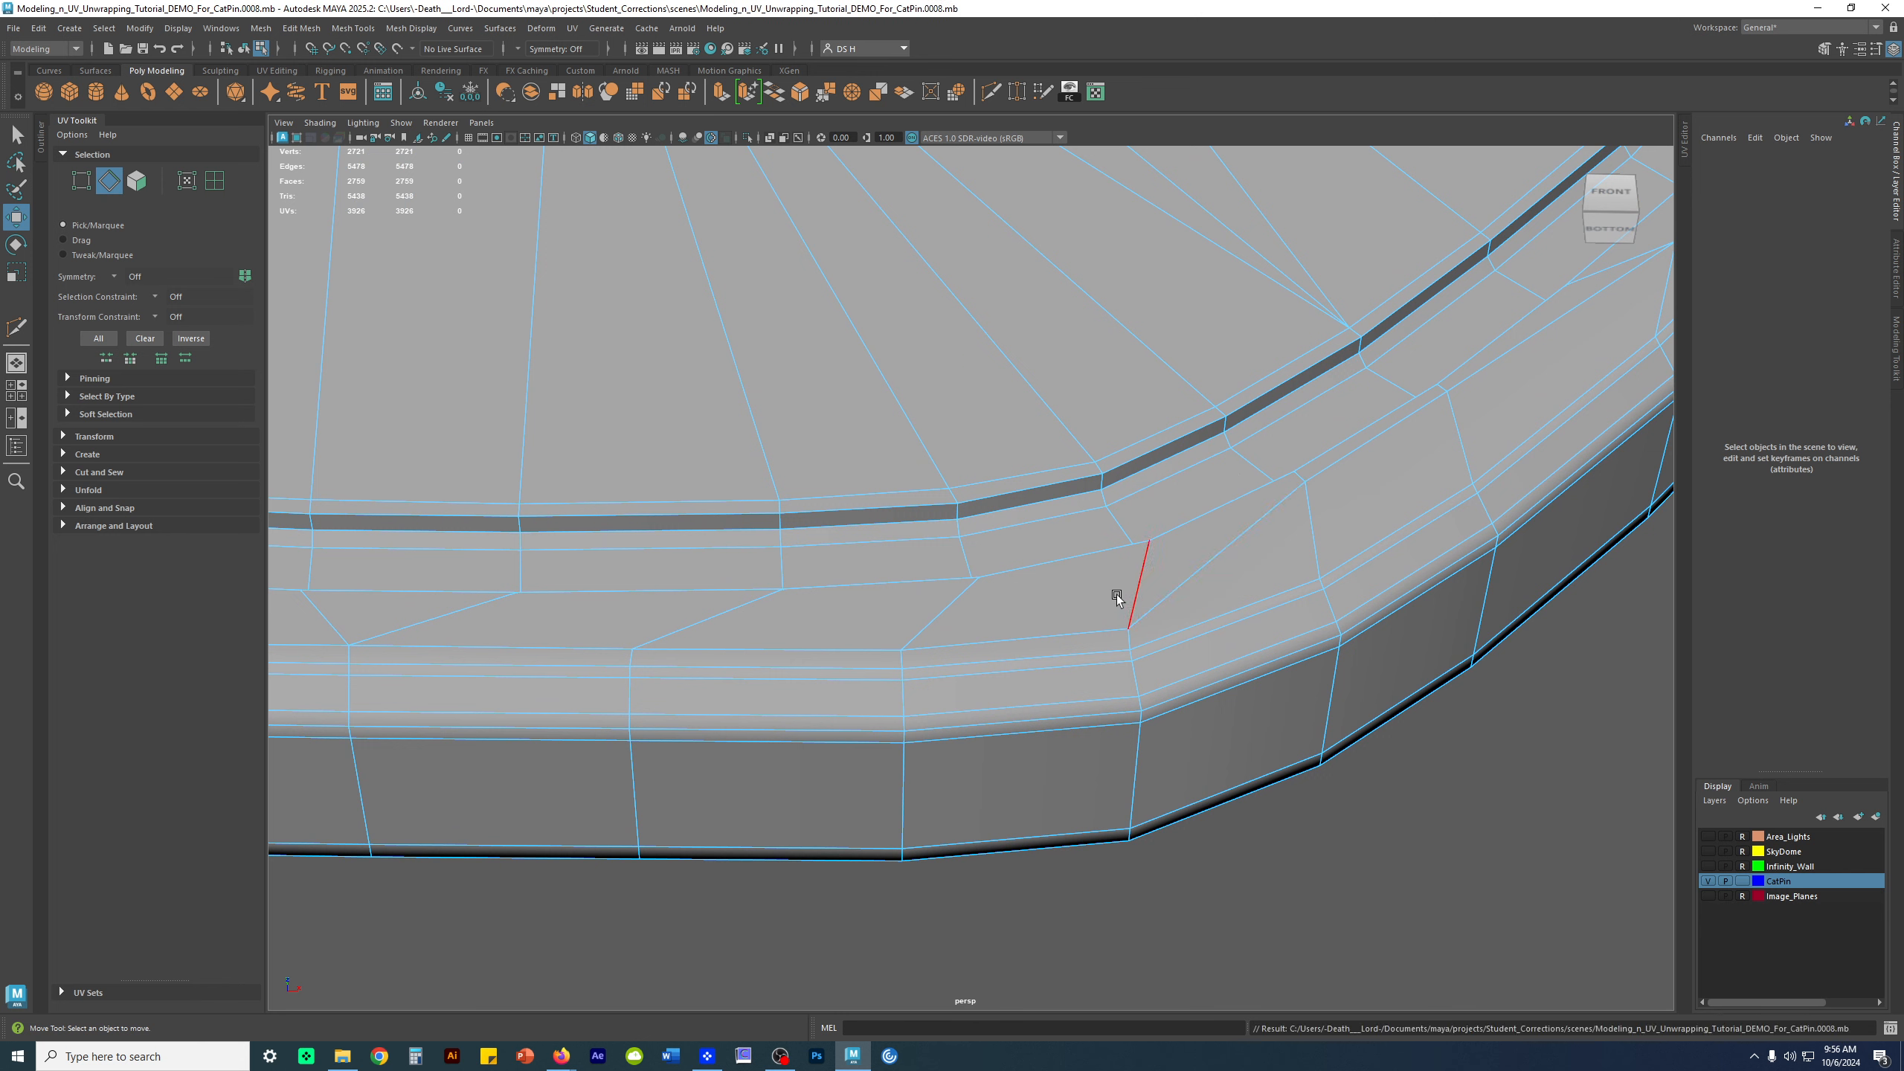
pyautogui.click(1176, 570)
pyautogui.keyDown('alt'); pyautogui.moveTo(1323, 652); pyautogui.dragTo(1275, 672, button='right'); pyautogui.keyUp('alt')
pyautogui.keyDown('alt'); pyautogui.moveTo(1275, 673); pyautogui.dragTo(1377, 778); pyautogui.keyUp('alt')
pyautogui.keyDown('alt'); pyautogui.moveTo(1377, 778); pyautogui.dragTo(1130, 522, button='middle'); pyautogui.keyUp('alt')
pyautogui.press('Delete')
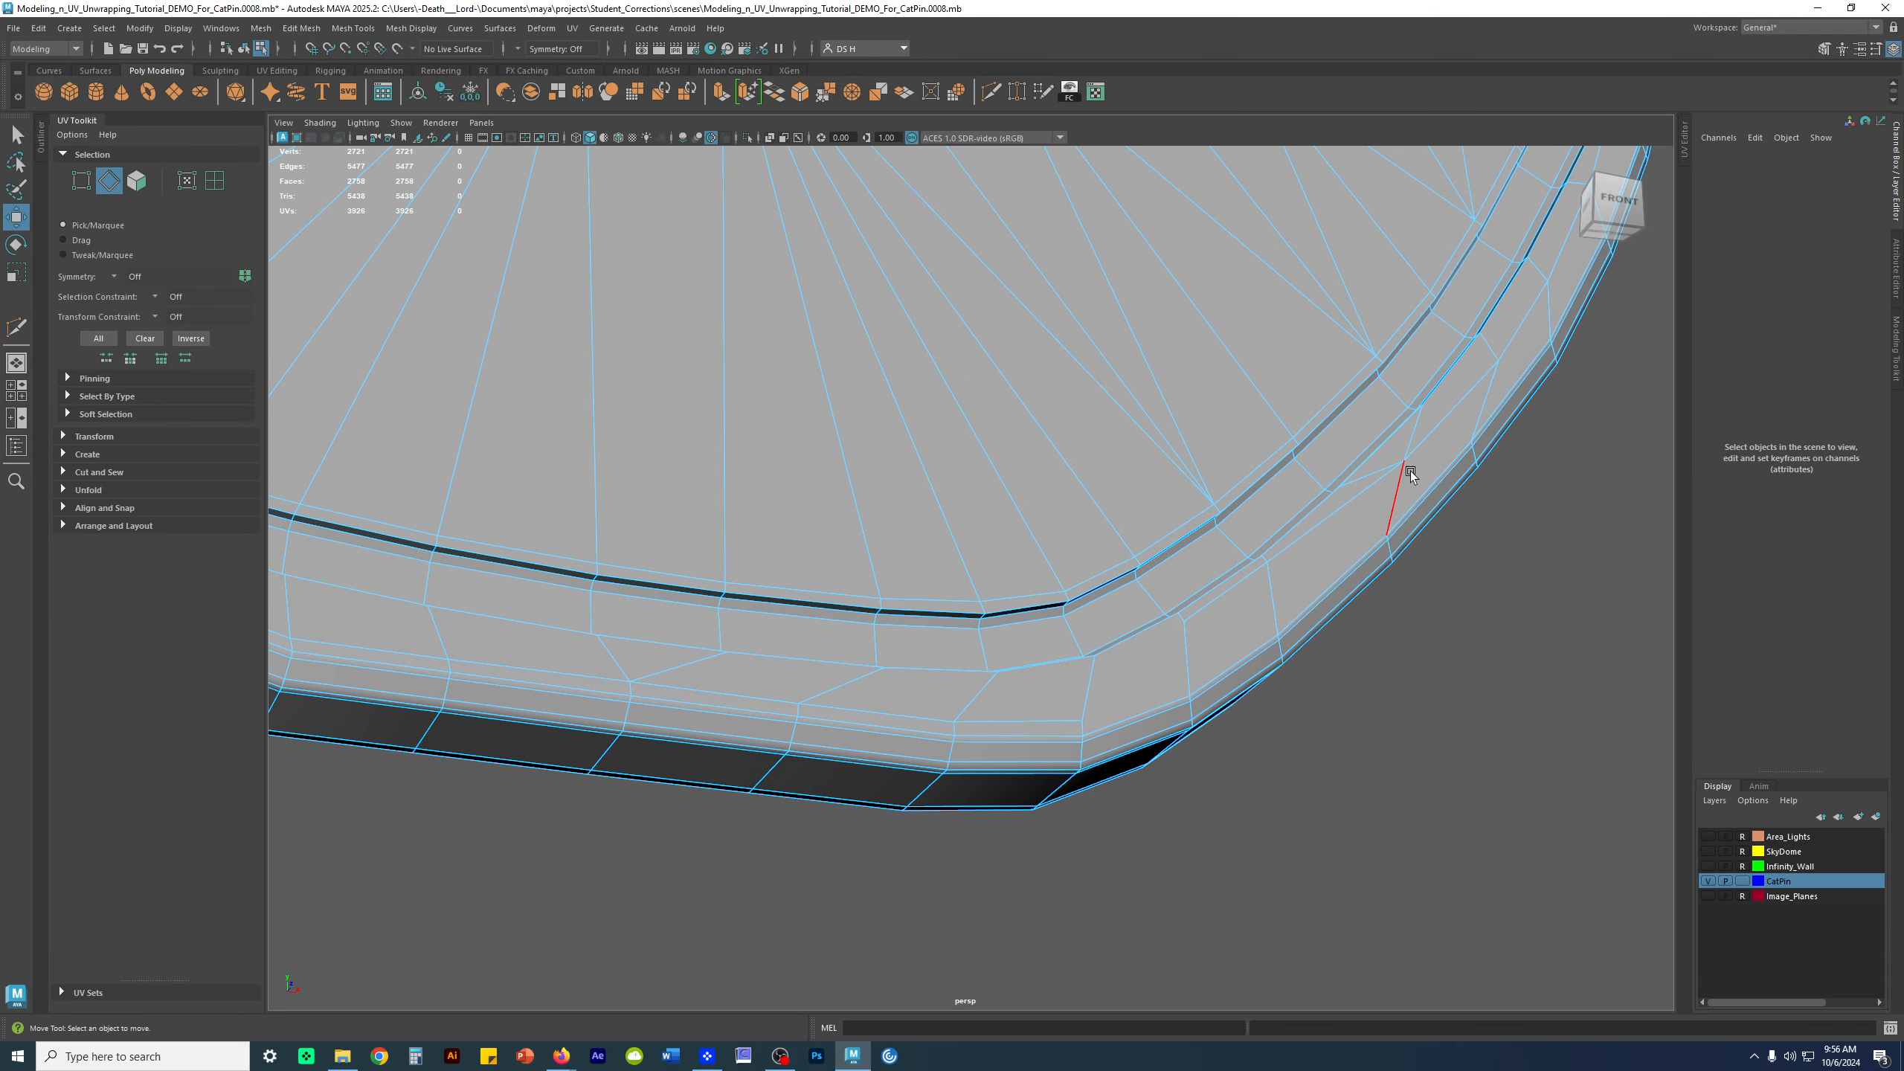
# Move the stray vertex on the body's lower right curve inward so it sits close beside the belly groove's outer edge
pyautogui.keyDown('alt'); pyautogui.moveTo(1336, 415); pyautogui.dragTo(1050, 496, button='middle'); pyautogui.keyUp('alt')
pyautogui.keyDown('alt'); pyautogui.moveTo(1050, 497); pyautogui.dragTo(1173, 576, button='right'); pyautogui.keyUp('alt')
pyautogui.moveTo(1120, 501); pyautogui.dragTo(1001, 514, button='right')
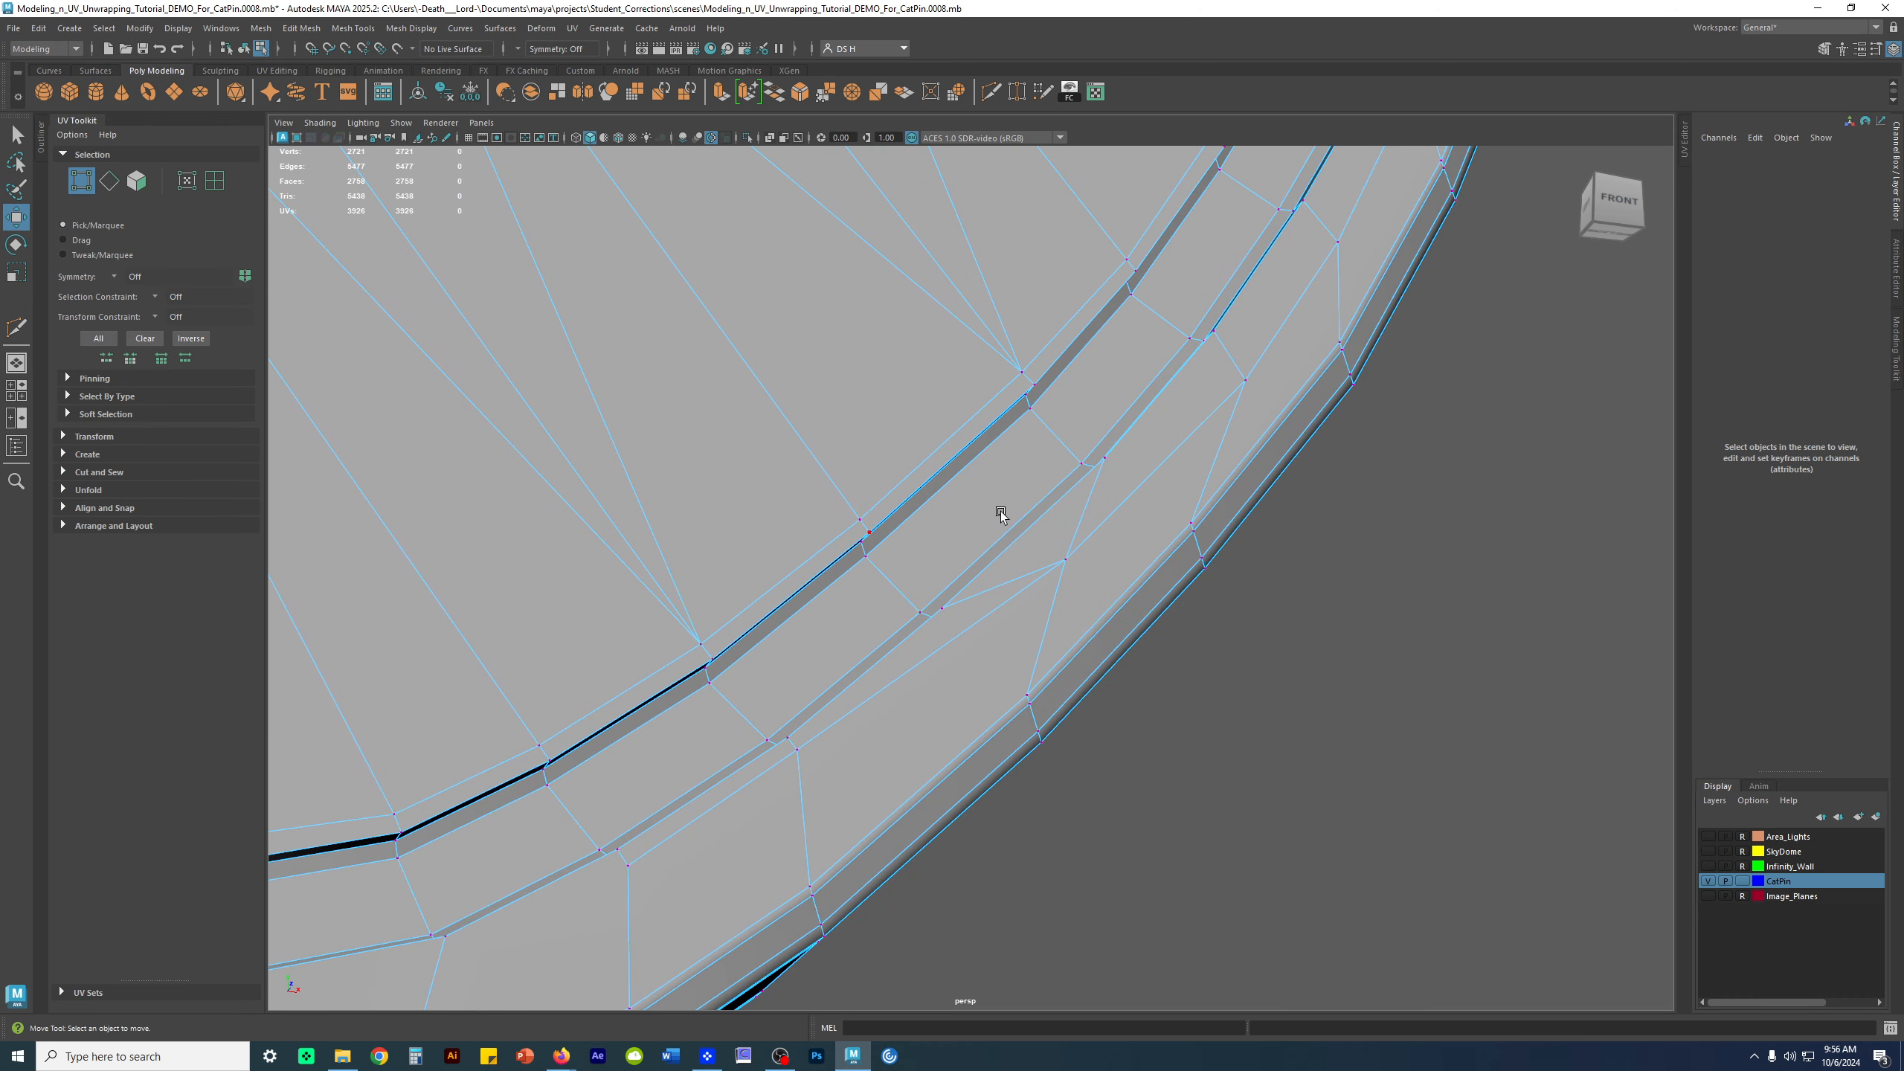
pyautogui.click(1040, 560)
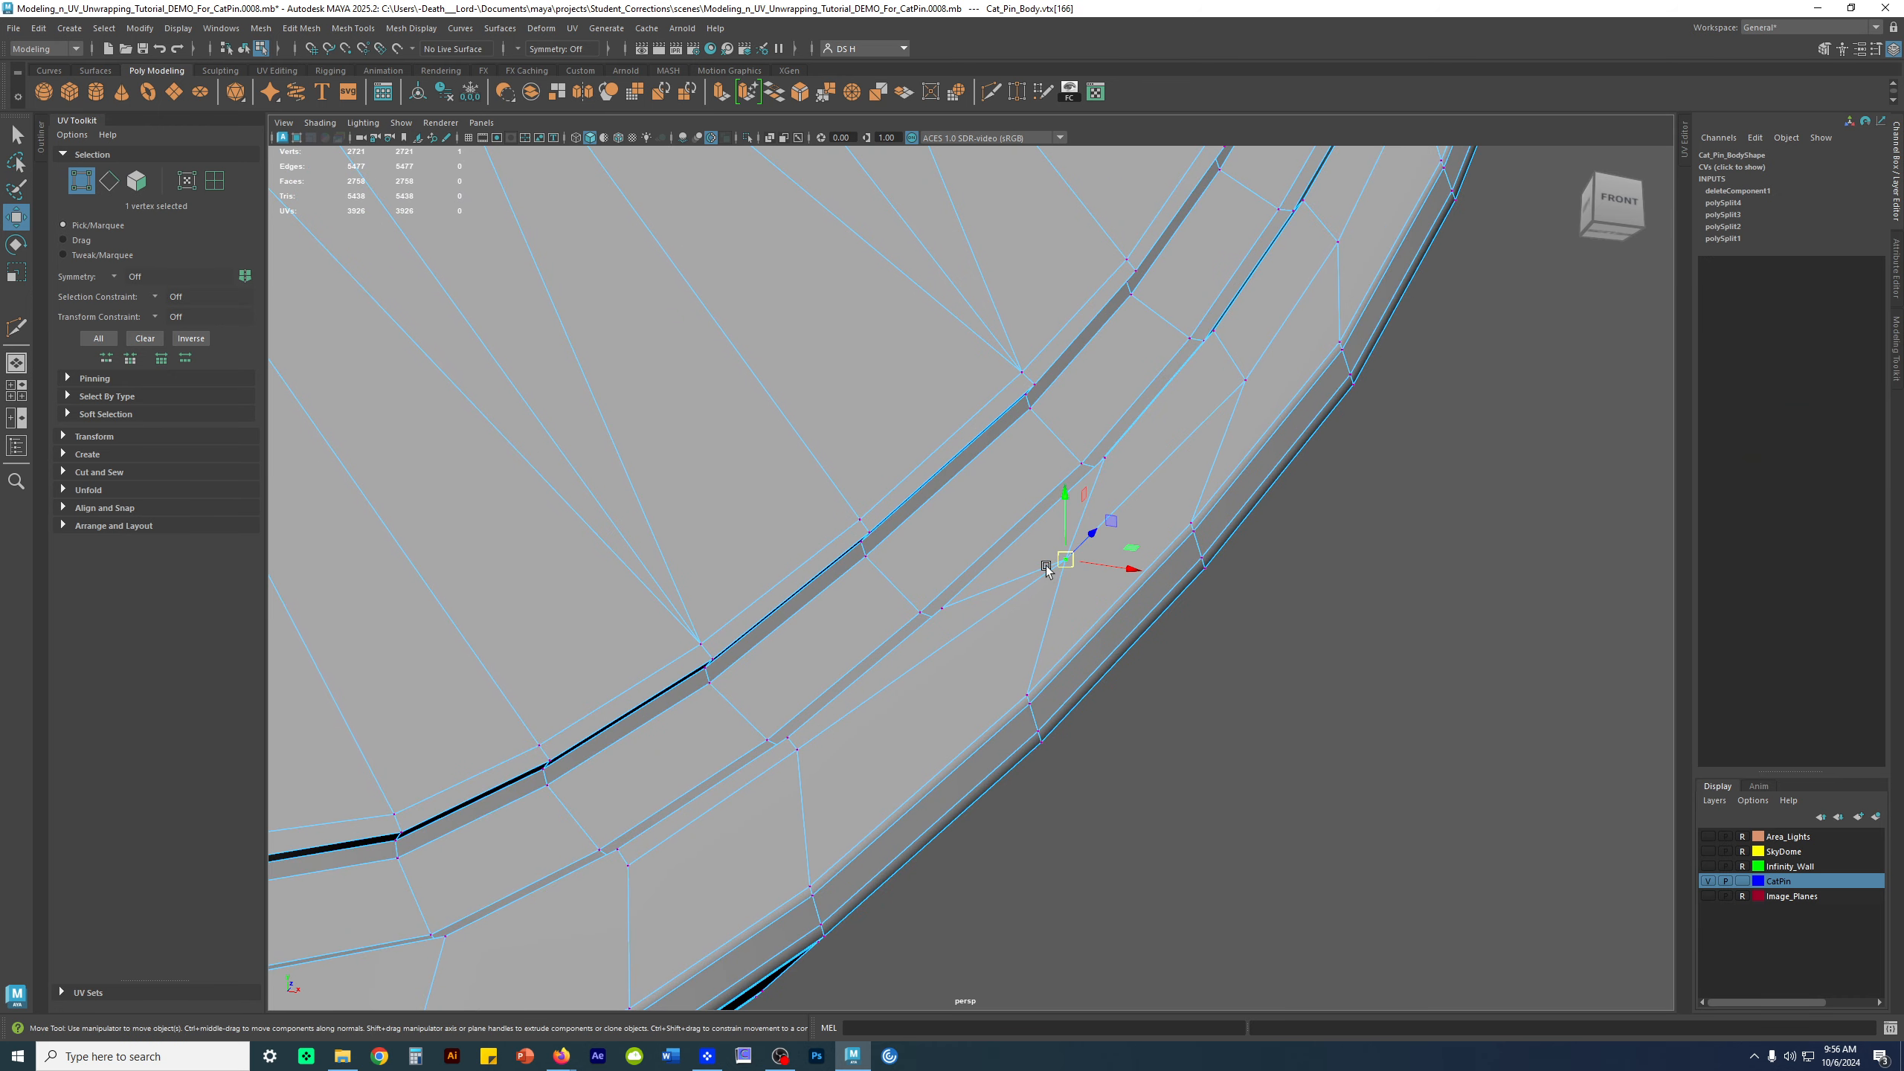
pyautogui.scroll(3, 1086, 522)
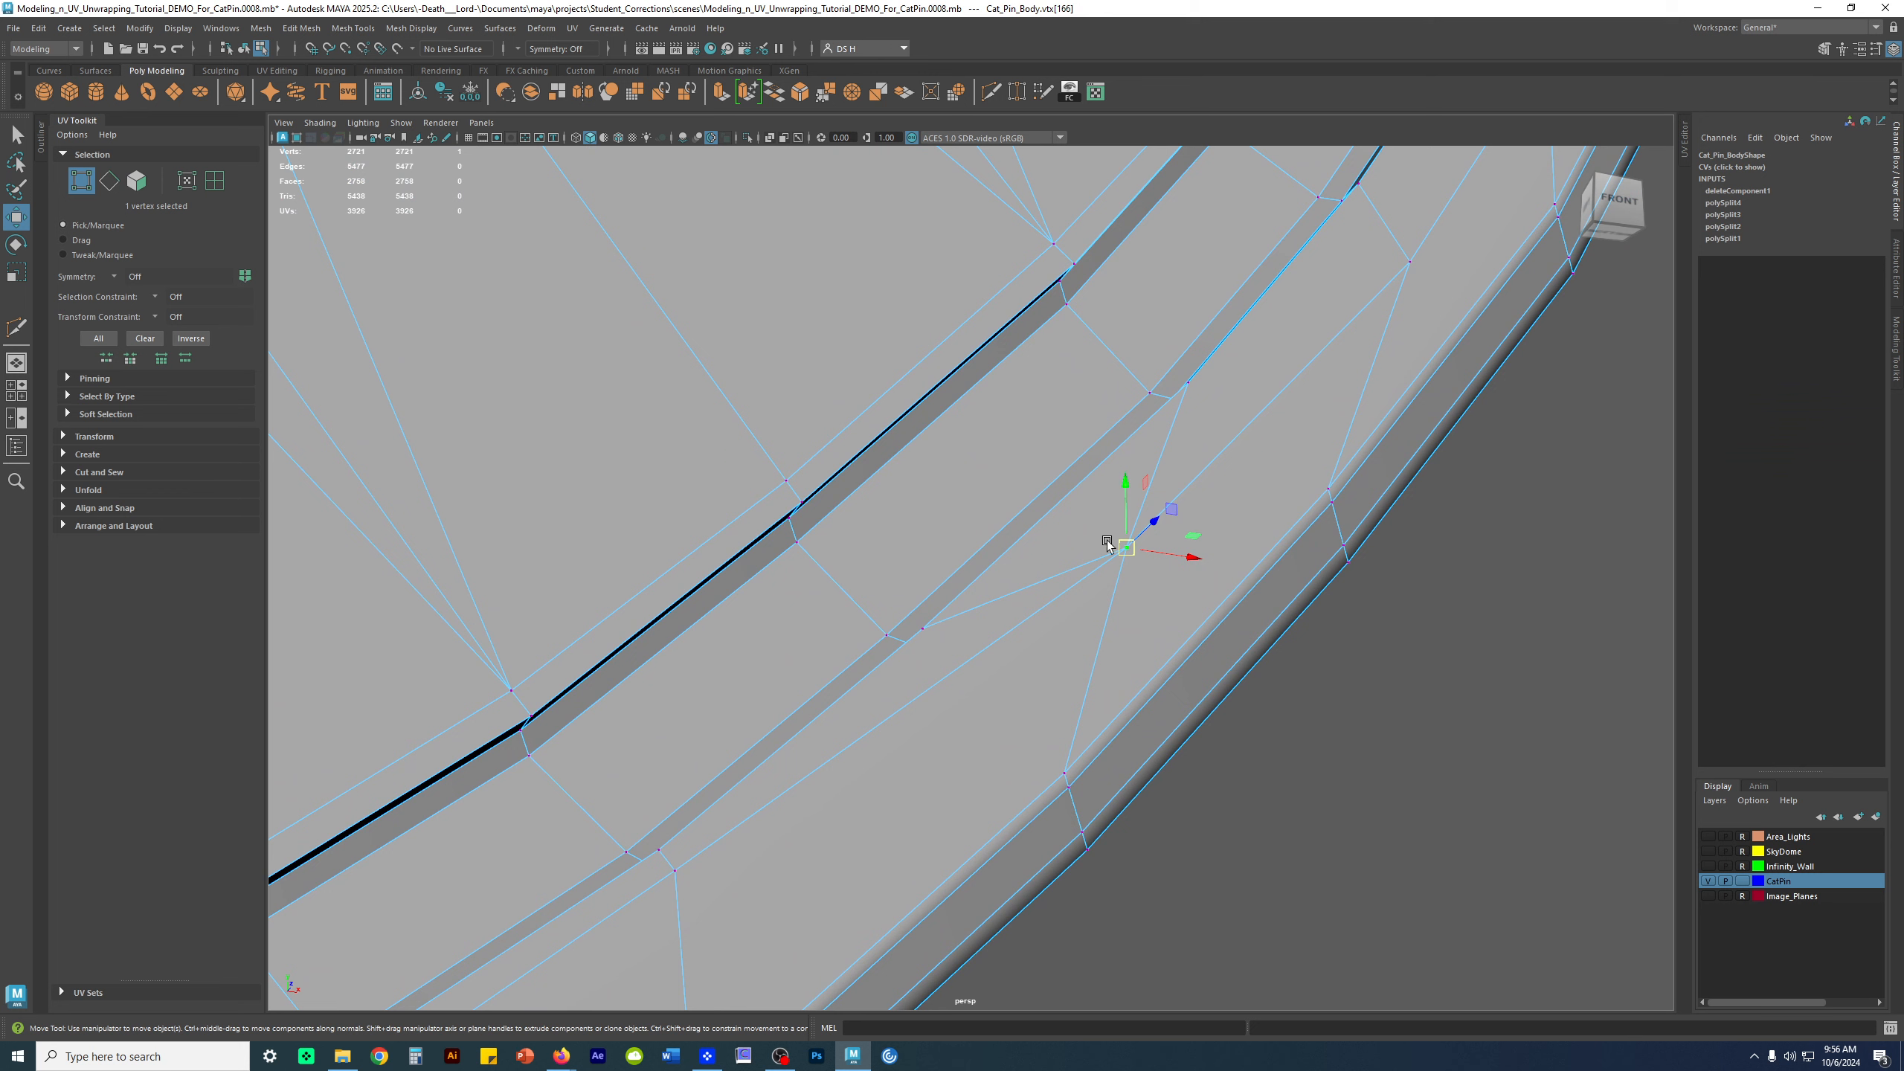
pyautogui.moveTo(1126, 542); pyautogui.dragTo(1080, 518)
pyautogui.scroll(-3, 1333, 389)
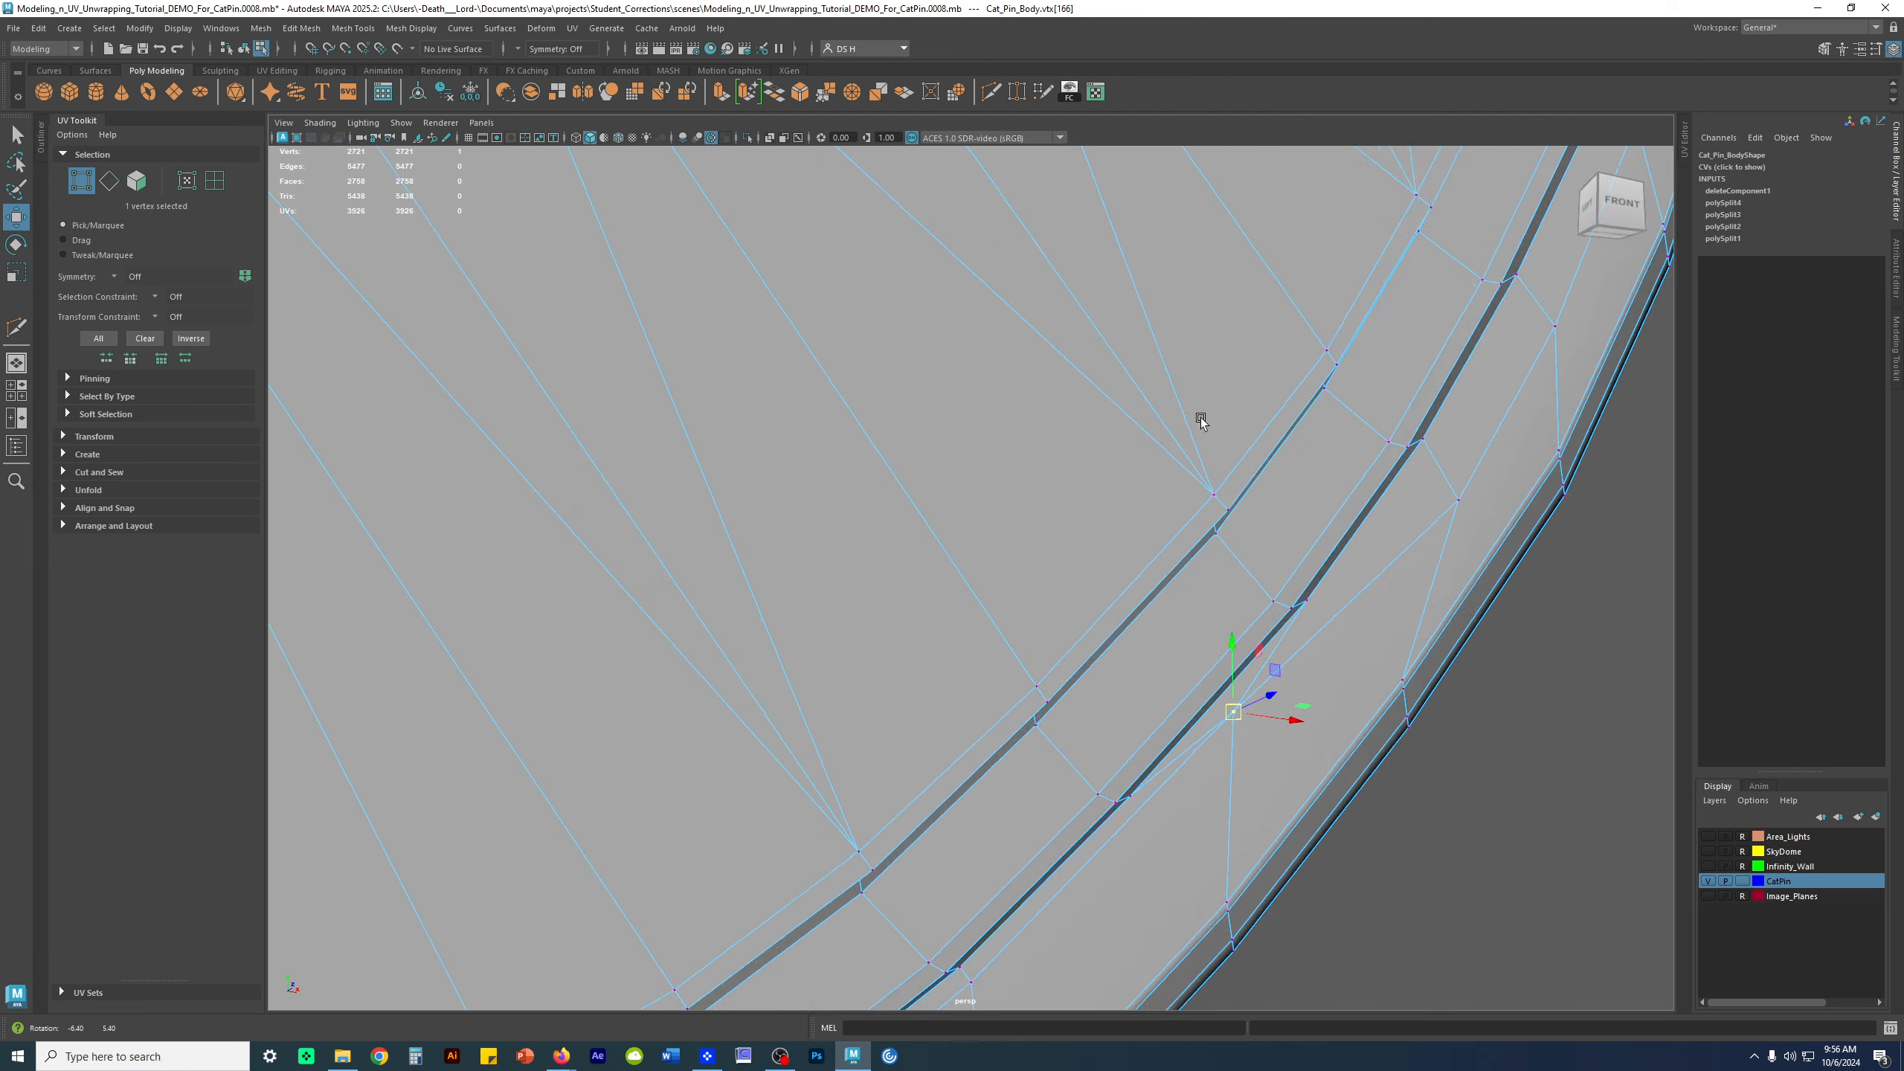
pyautogui.keyDown('alt'); pyautogui.moveTo(1199, 421); pyautogui.dragTo(1229, 413); pyautogui.keyUp('alt')
pyautogui.keyDown('alt'); pyautogui.moveTo(1530, 467); pyautogui.dragTo(1292, 488, button='middle'); pyautogui.keyUp('alt')
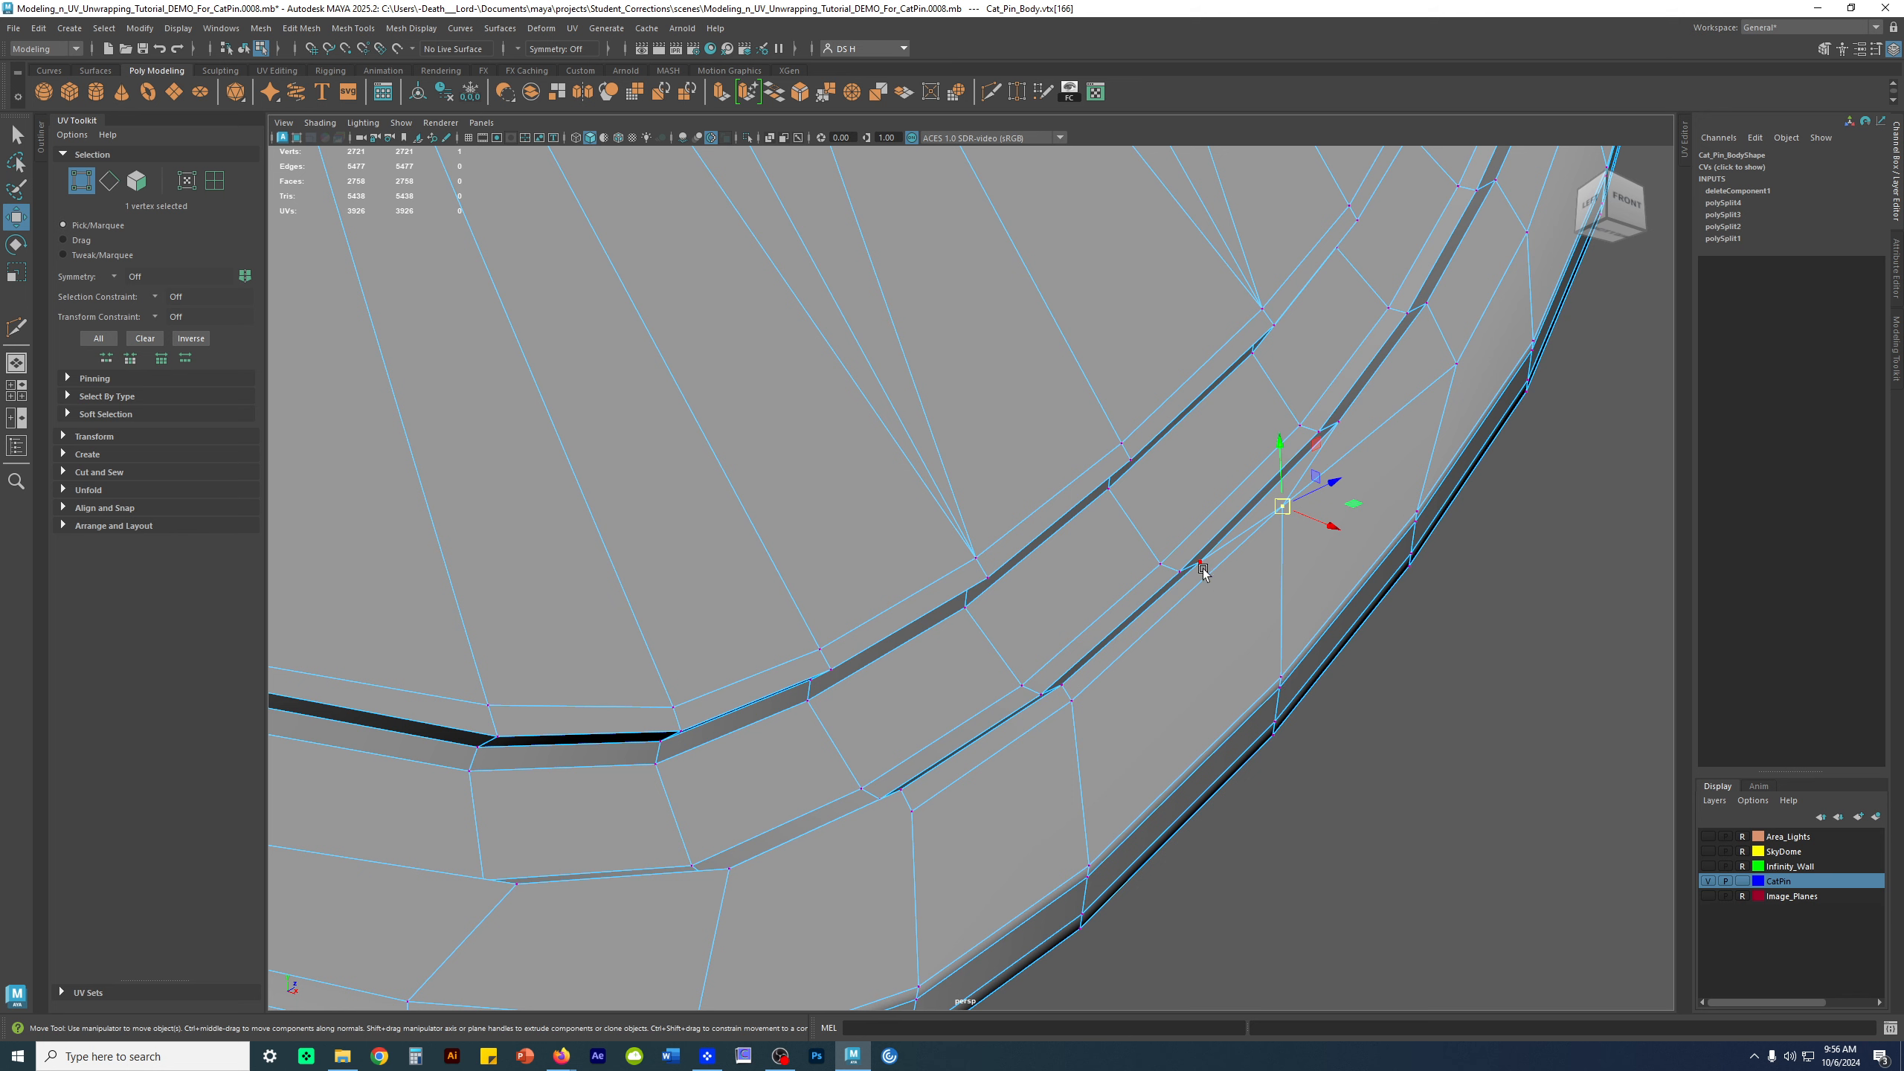
pyautogui.moveTo(1300, 508); pyautogui.dragTo(1166, 598)
# Delete the long edge running diagonally from the moved vertex toward the body's outer rim
pyautogui.moveTo(1322, 584); pyautogui.dragTo(1309, 480, button='right')
pyautogui.click(1379, 426)
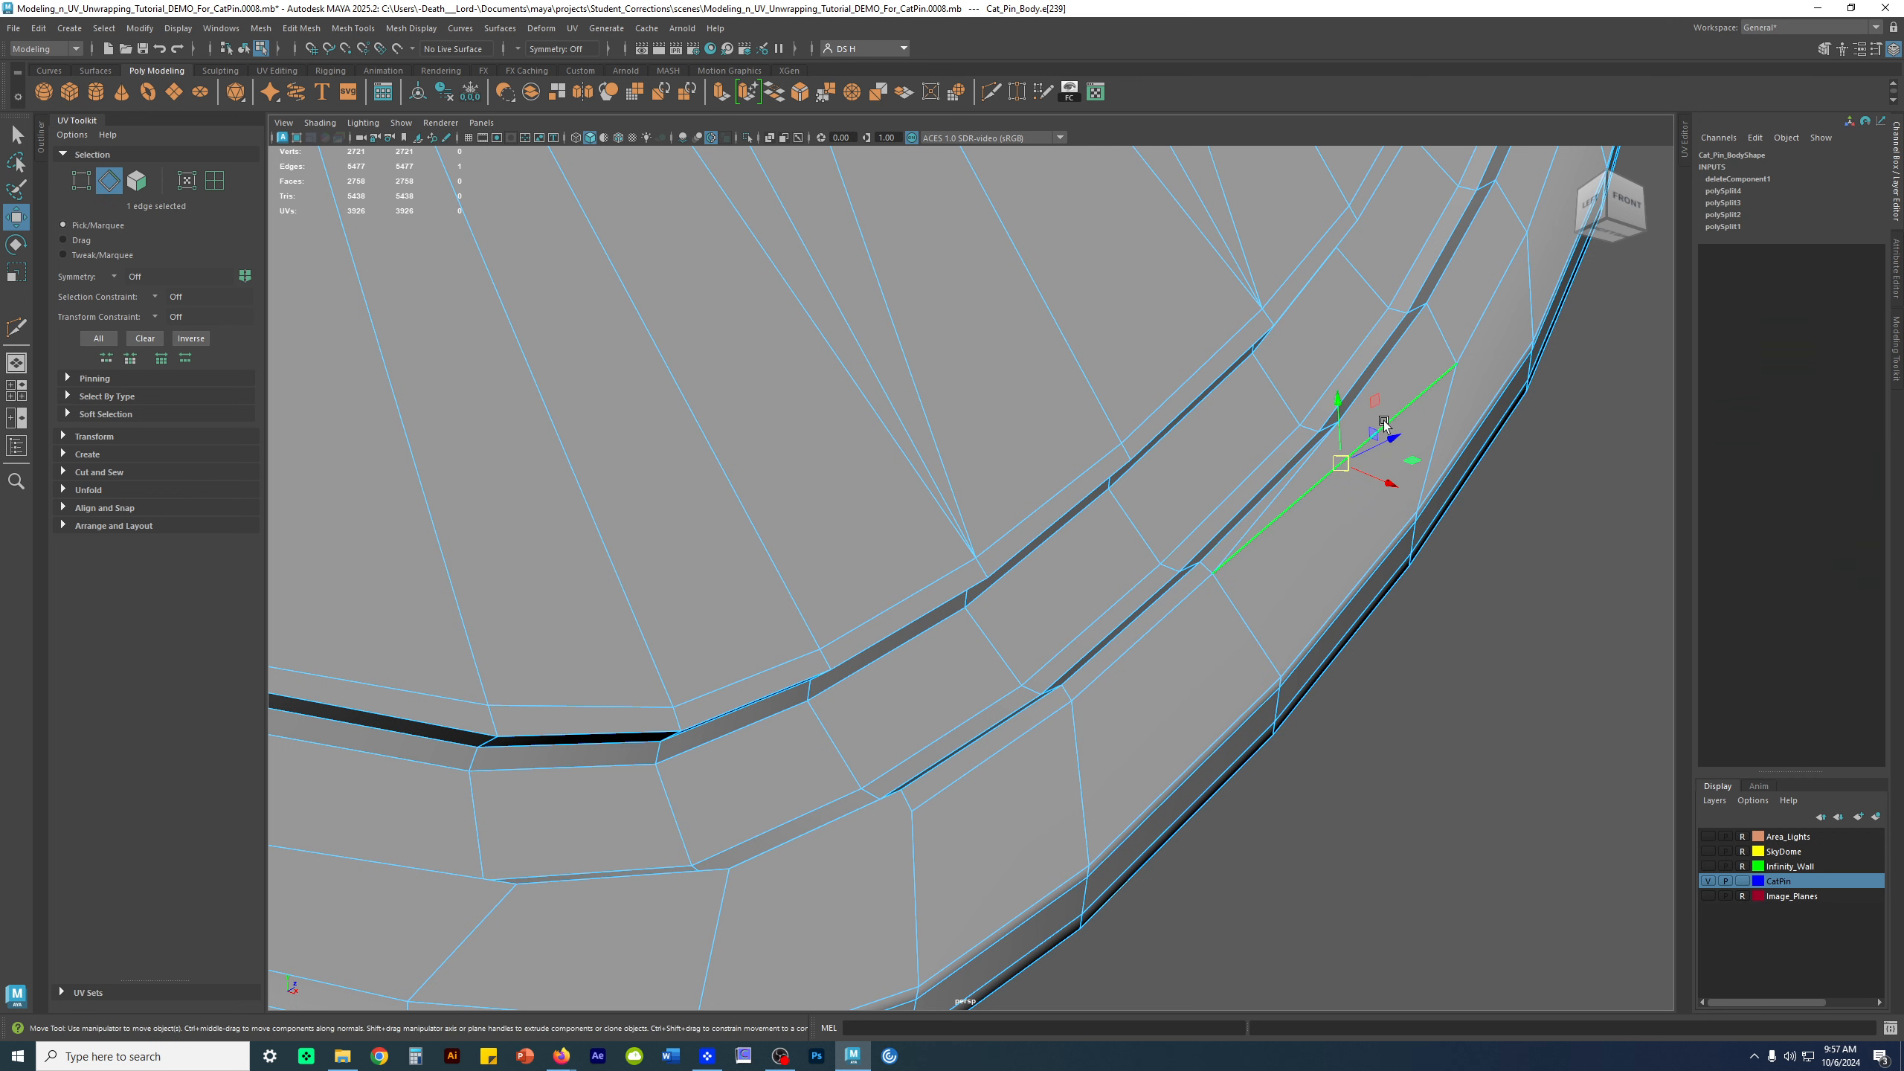
pyautogui.press('Delete')
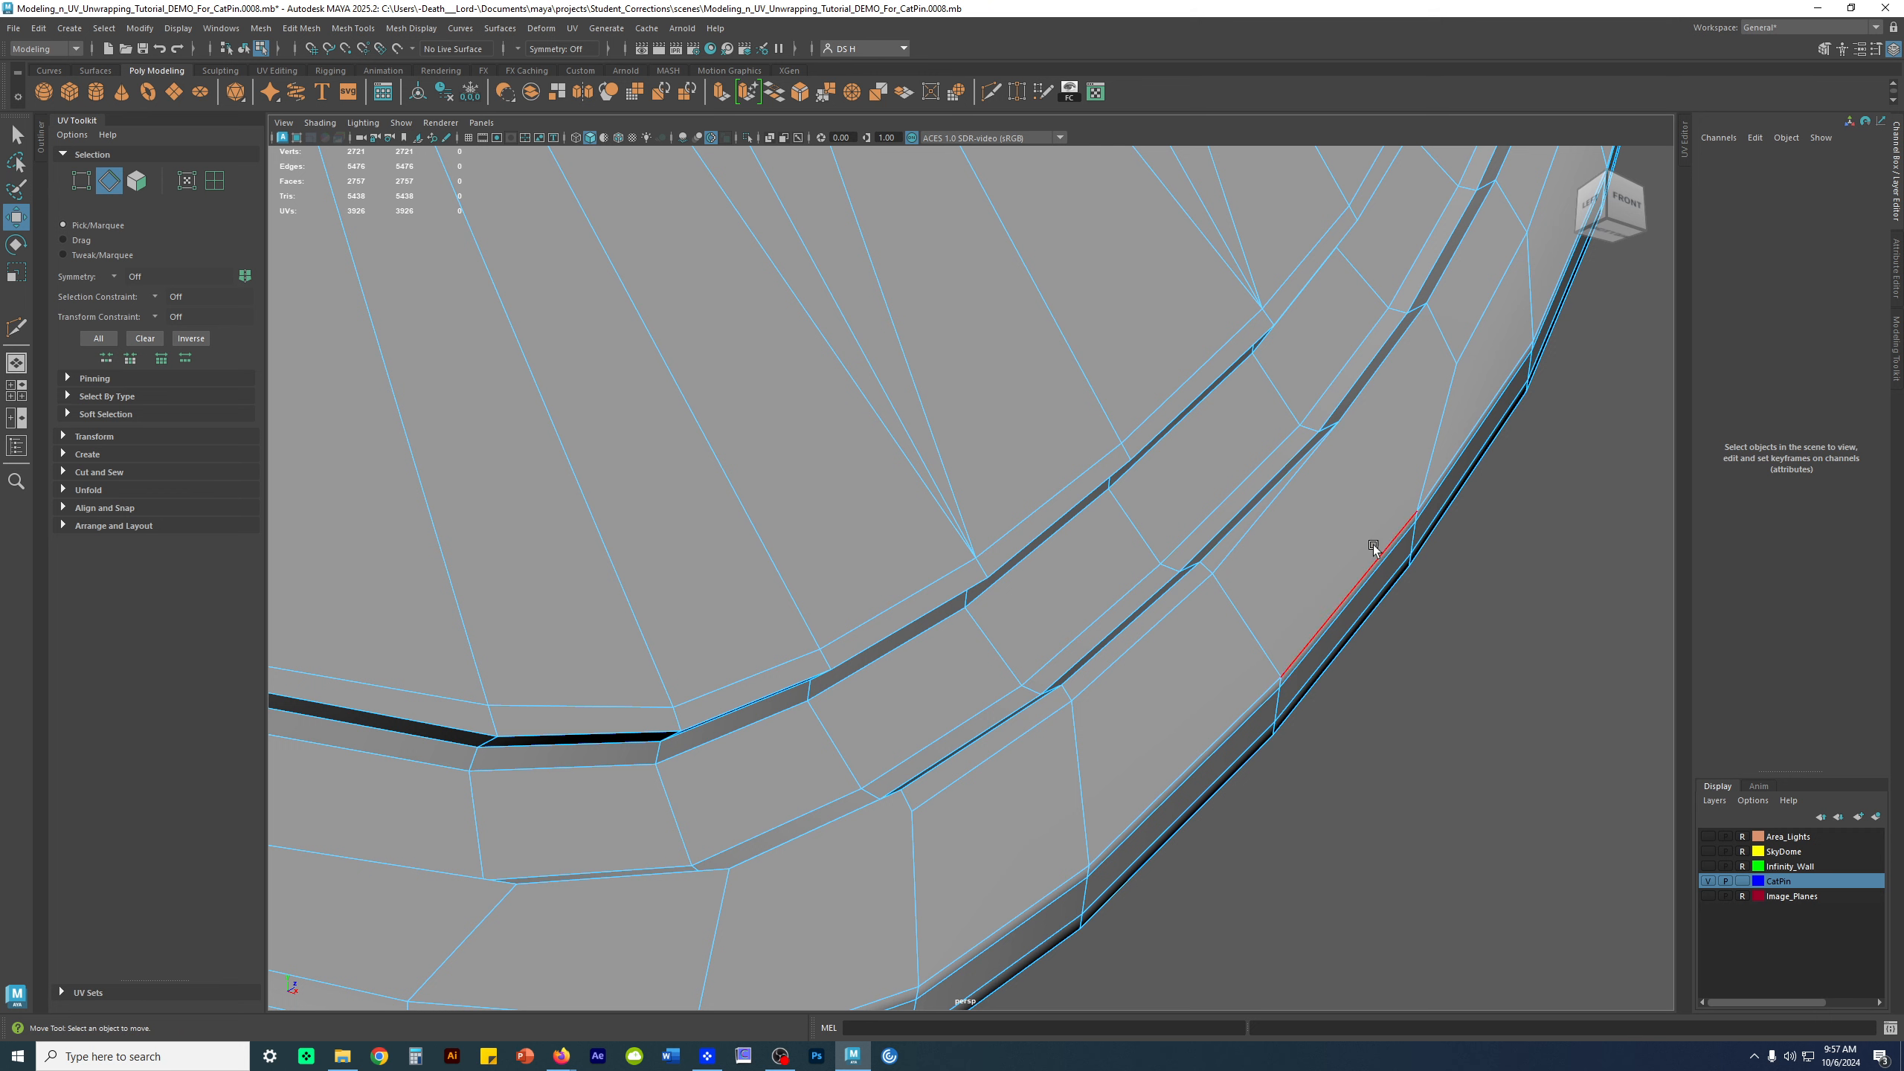
# Cut a short supporting edge with Multi-Cut from the moved vertex parallel to the belly groove's outer edge
pyautogui.keyDown('shift'); pyautogui.moveTo(1341, 442); pyautogui.dragTo(1093, 453, button='right'); pyautogui.keyUp('shift')
pyautogui.click(1109, 488)
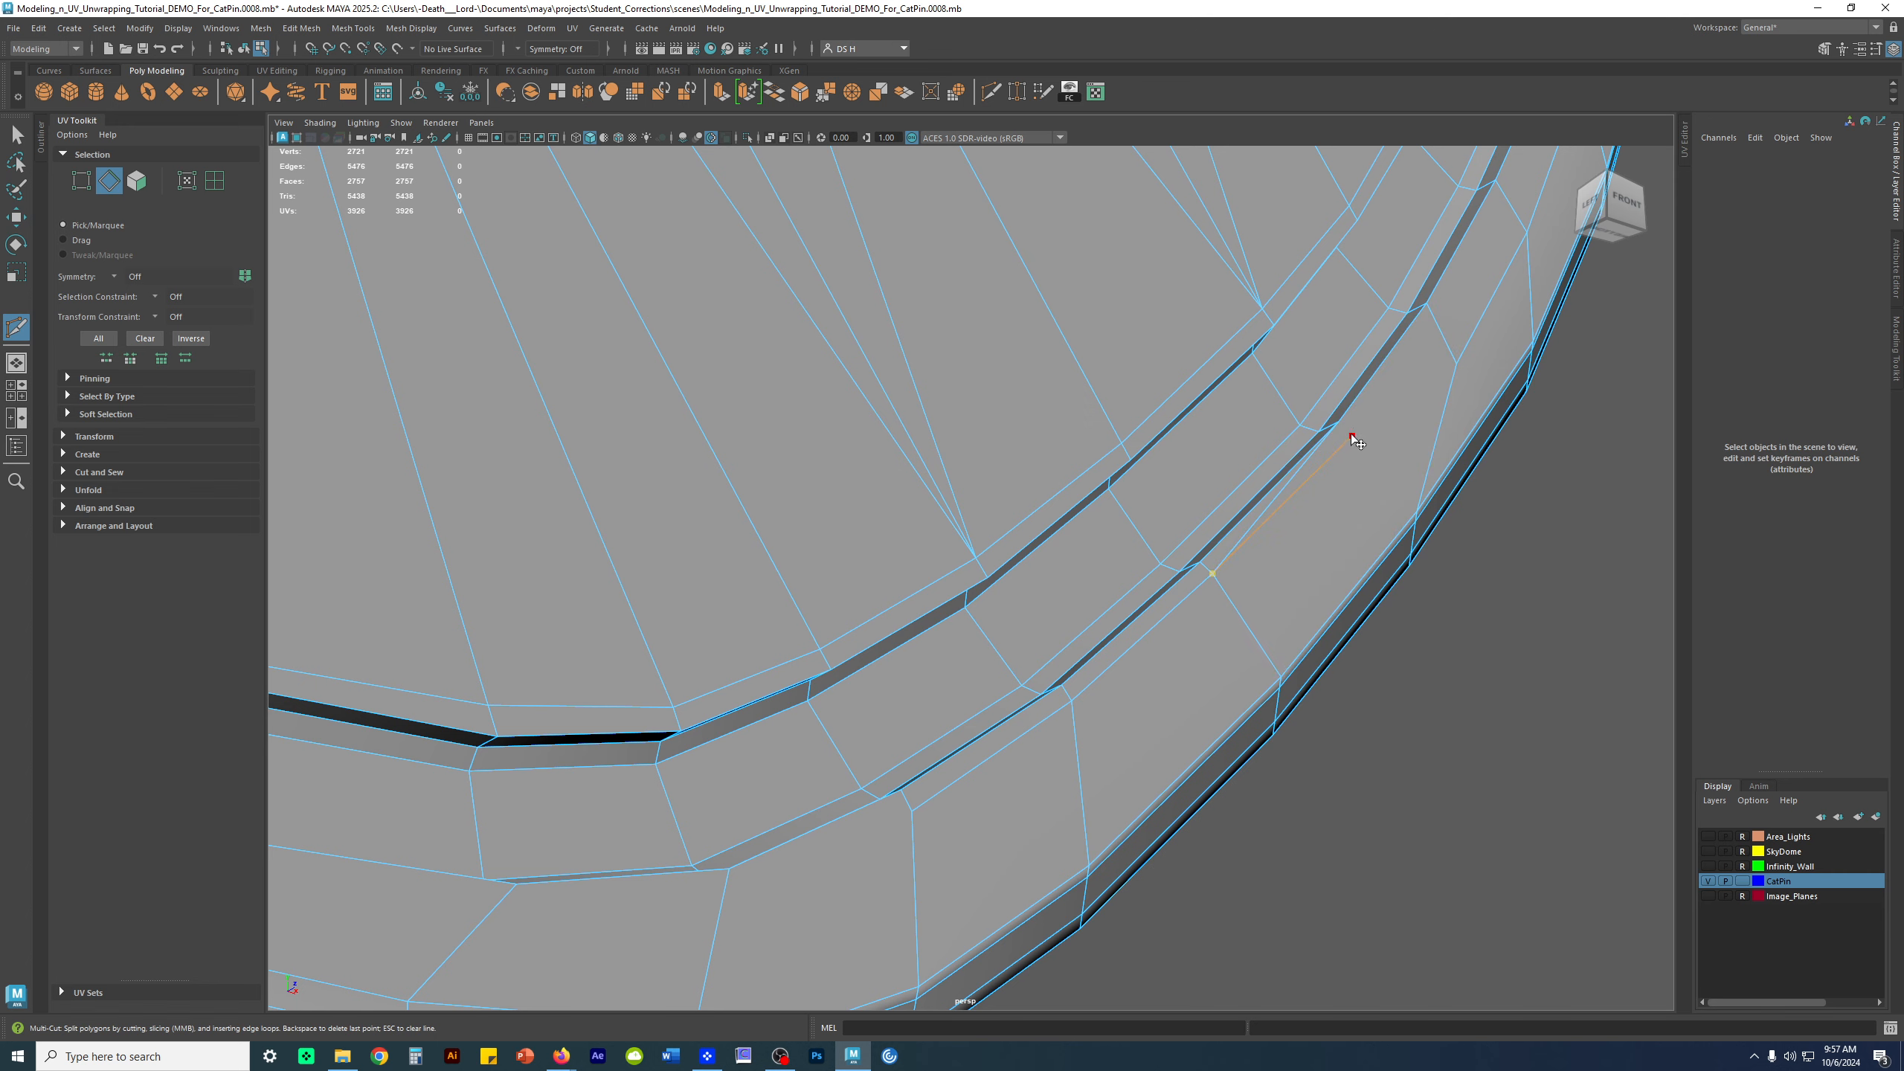
pyautogui.keyDown('alt'); pyautogui.moveTo(1351, 436); pyautogui.dragTo(1144, 546, button='middle'); pyautogui.keyUp('alt')
pyautogui.keyDown('alt'); pyautogui.moveTo(1144, 546); pyautogui.dragTo(1355, 516, button='right'); pyautogui.keyUp('alt')
pyautogui.keyDown('alt'); pyautogui.moveTo(1410, 486); pyautogui.dragTo(1423, 499); pyautogui.keyUp('alt')
pyautogui.keyDown('alt'); pyautogui.moveTo(1423, 499); pyautogui.dragTo(1141, 323, button='middle'); pyautogui.keyUp('alt')
pyautogui.keyDown('alt'); pyautogui.moveTo(1141, 324); pyautogui.dragTo(1281, 502, button='right'); pyautogui.keyUp('alt')
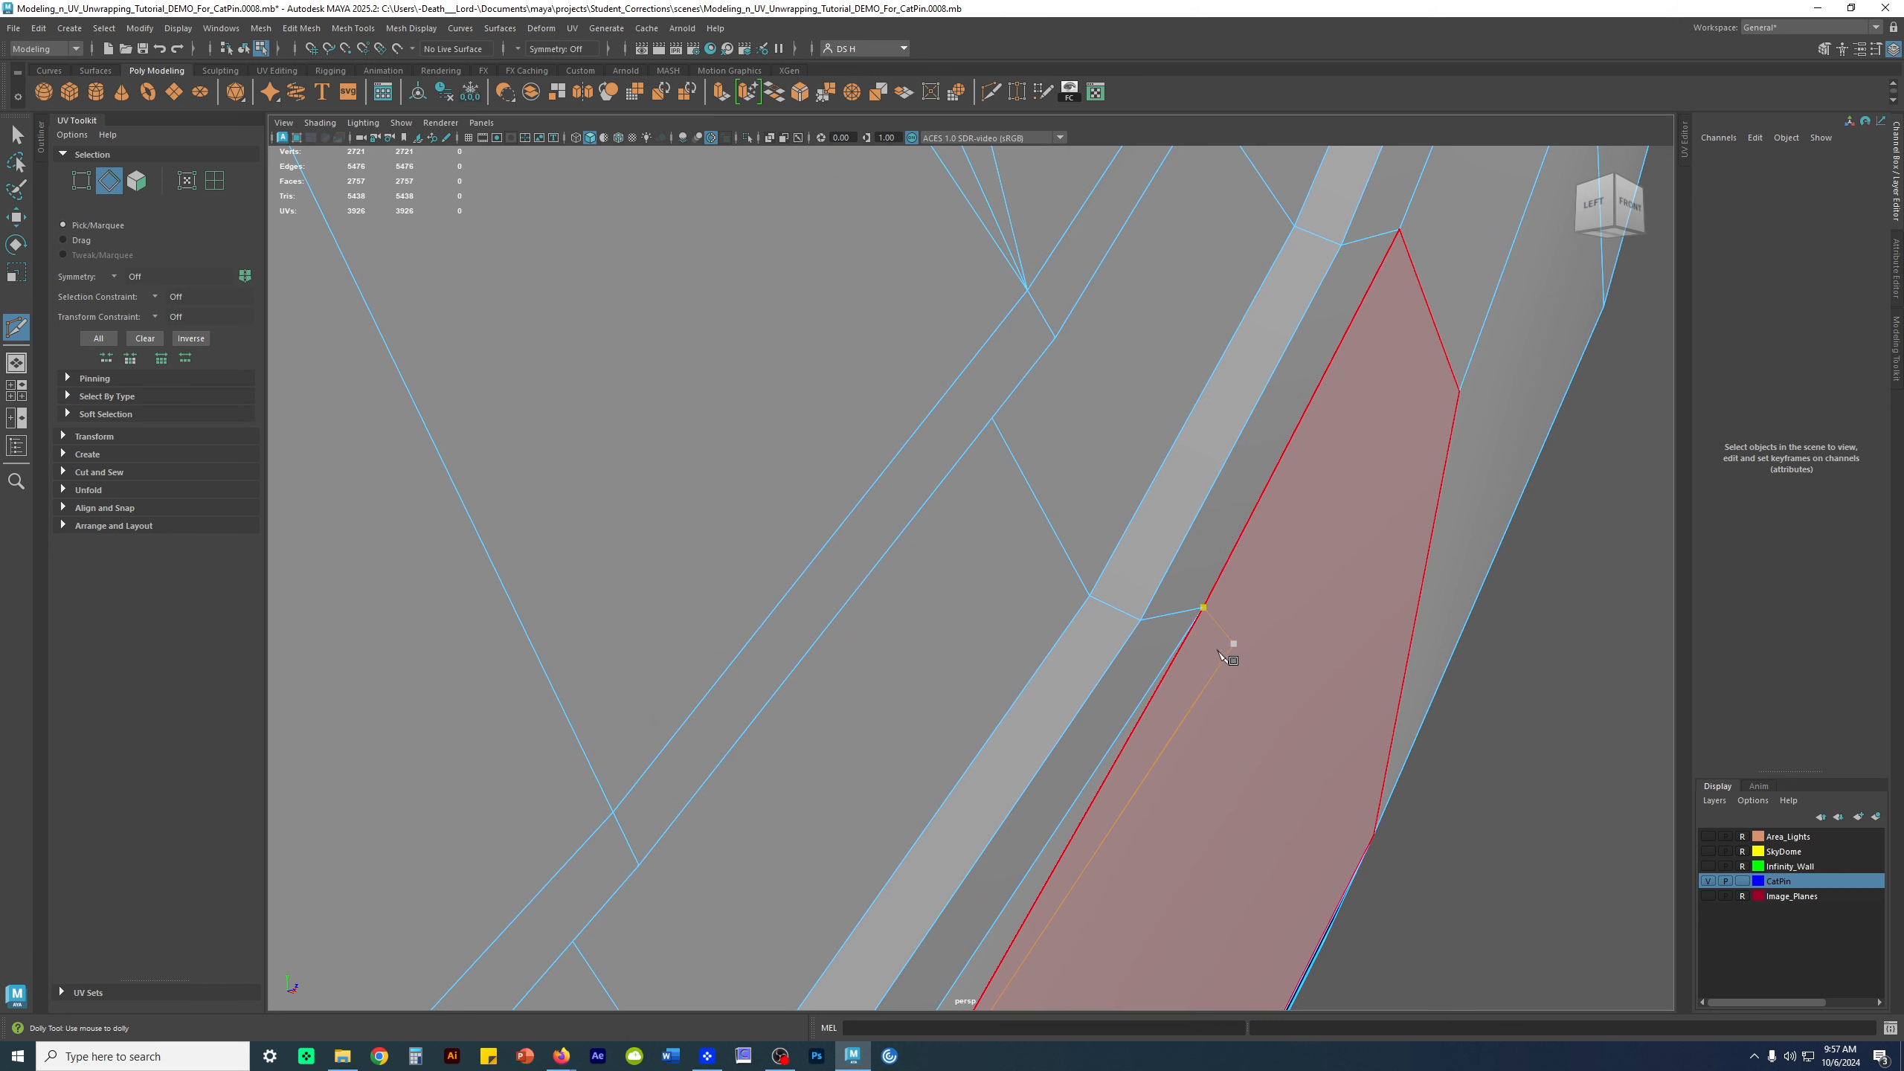
pyautogui.press('w')
# Delete the redundant diagonal edge between the groove's outer edge and the new supporting edge
pyautogui.keyDown('alt'); pyautogui.moveTo(1202, 794); pyautogui.dragTo(1226, 529, button='middle'); pyautogui.keyUp('alt')
pyautogui.moveTo(1129, 498); pyautogui.dragTo(1148, 244, button='right')
pyautogui.click(1111, 512)
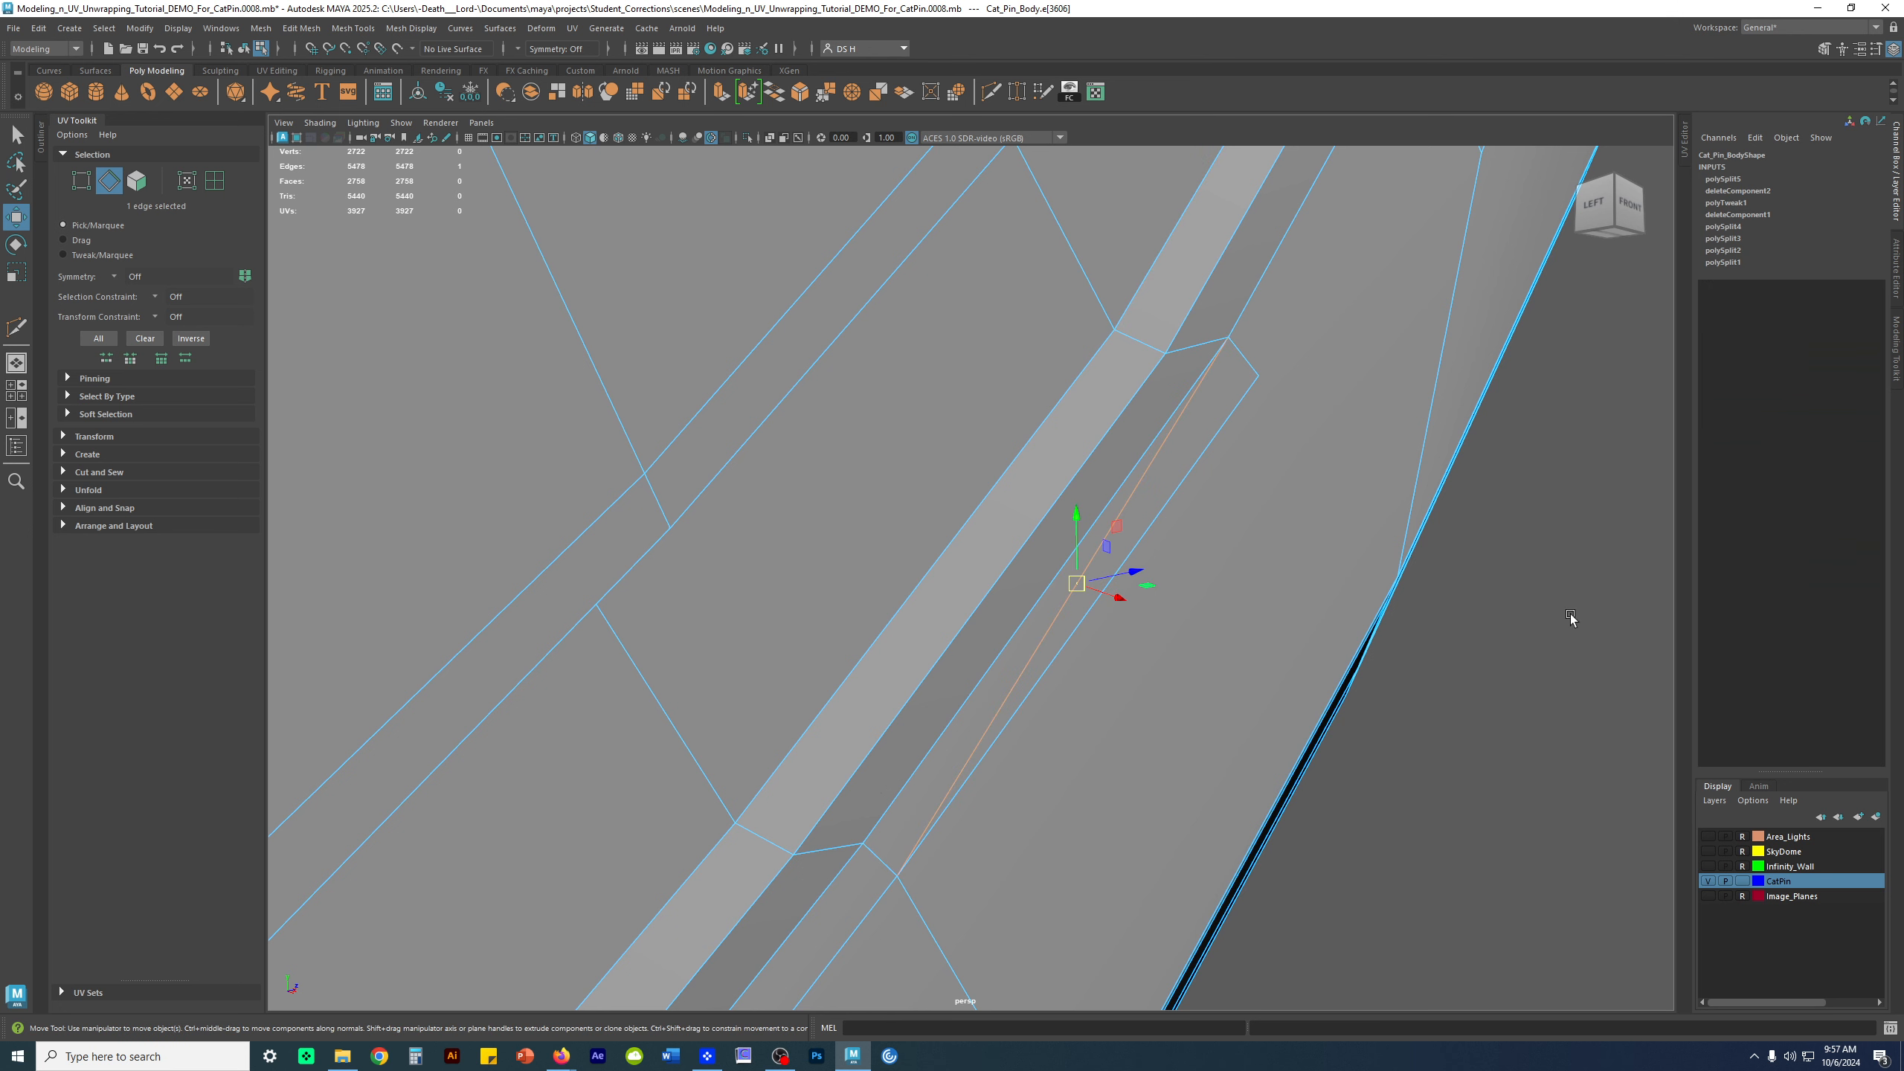
pyautogui.press('Delete')
# Connect the end of the new supporting edge to the outer rim's corner vertex with Multi-Cut
pyautogui.keyDown('alt'); pyautogui.moveTo(1526, 729); pyautogui.dragTo(1267, 656); pyautogui.keyUp('alt')
pyautogui.keyDown('shift'); pyautogui.moveTo(963, 471); pyautogui.dragTo(884, 492, button='right'); pyautogui.keyUp('shift')
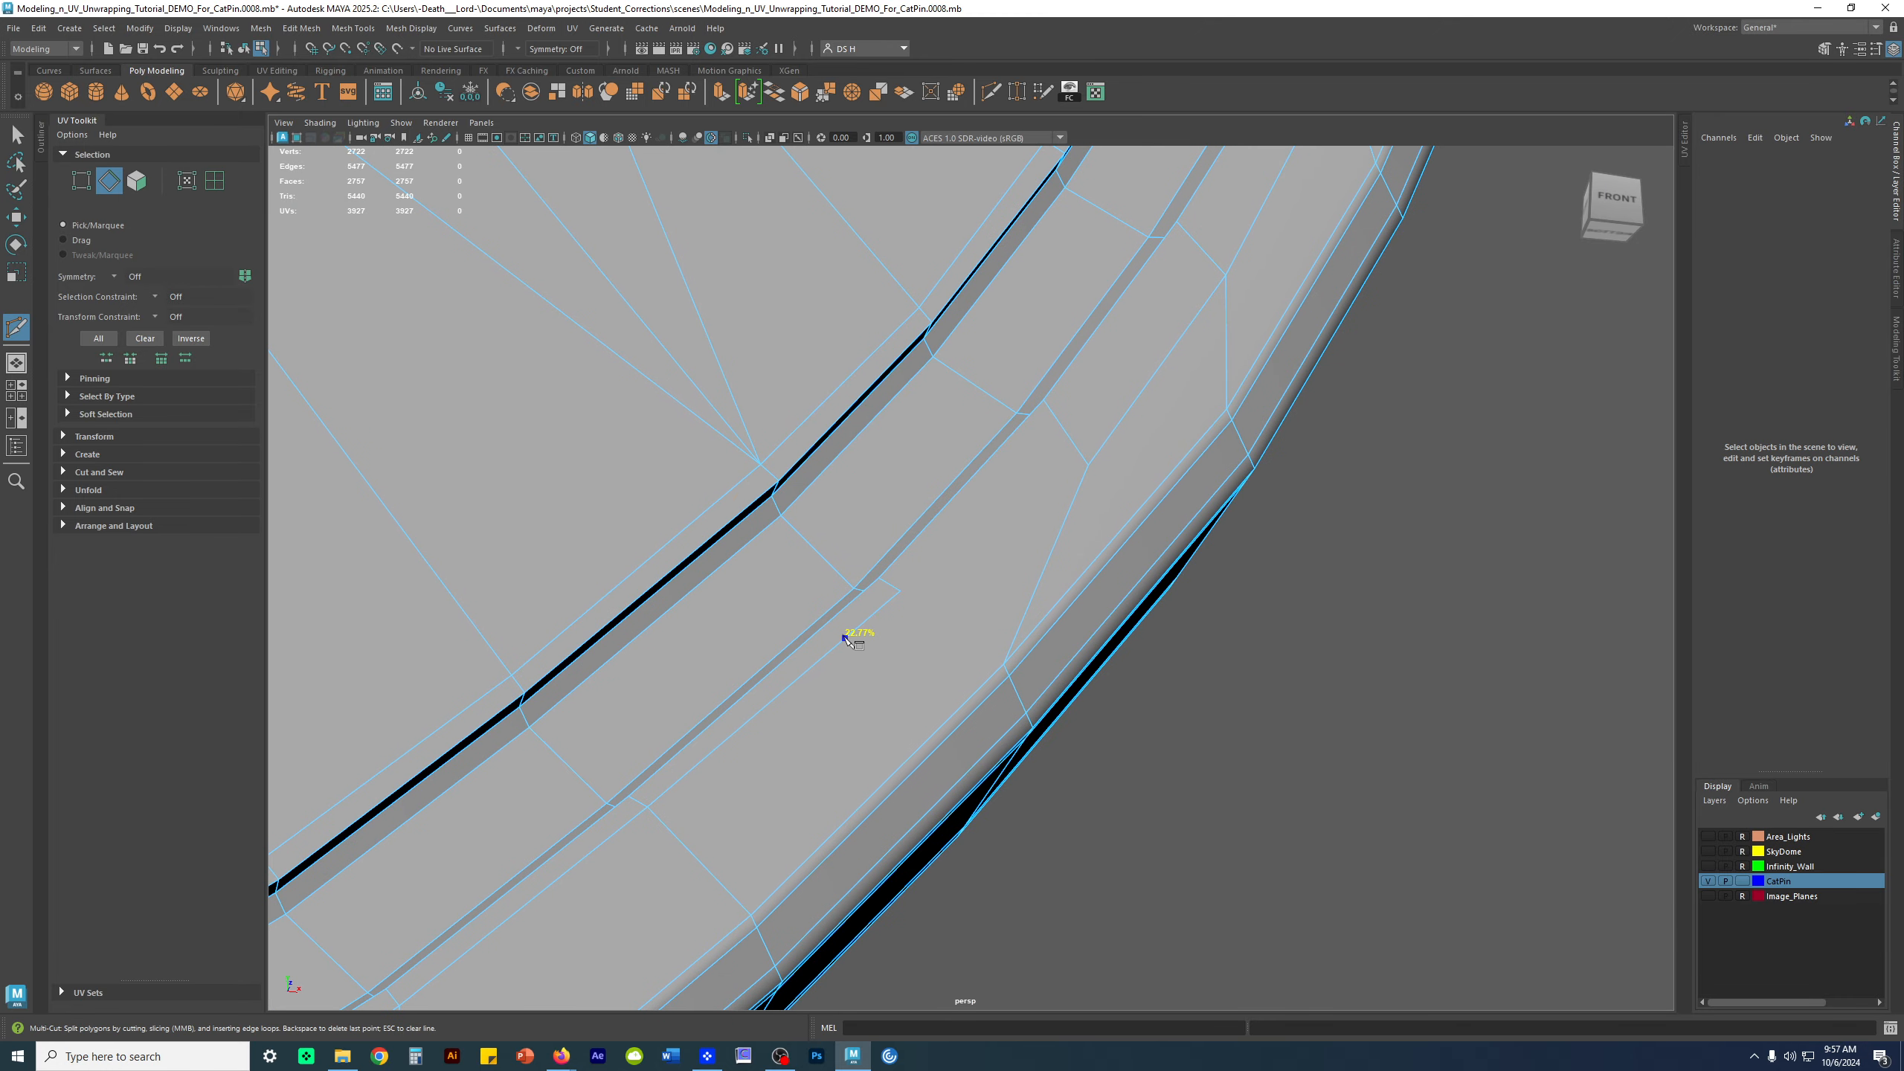
pyautogui.click(999, 668)
pyautogui.press('w')
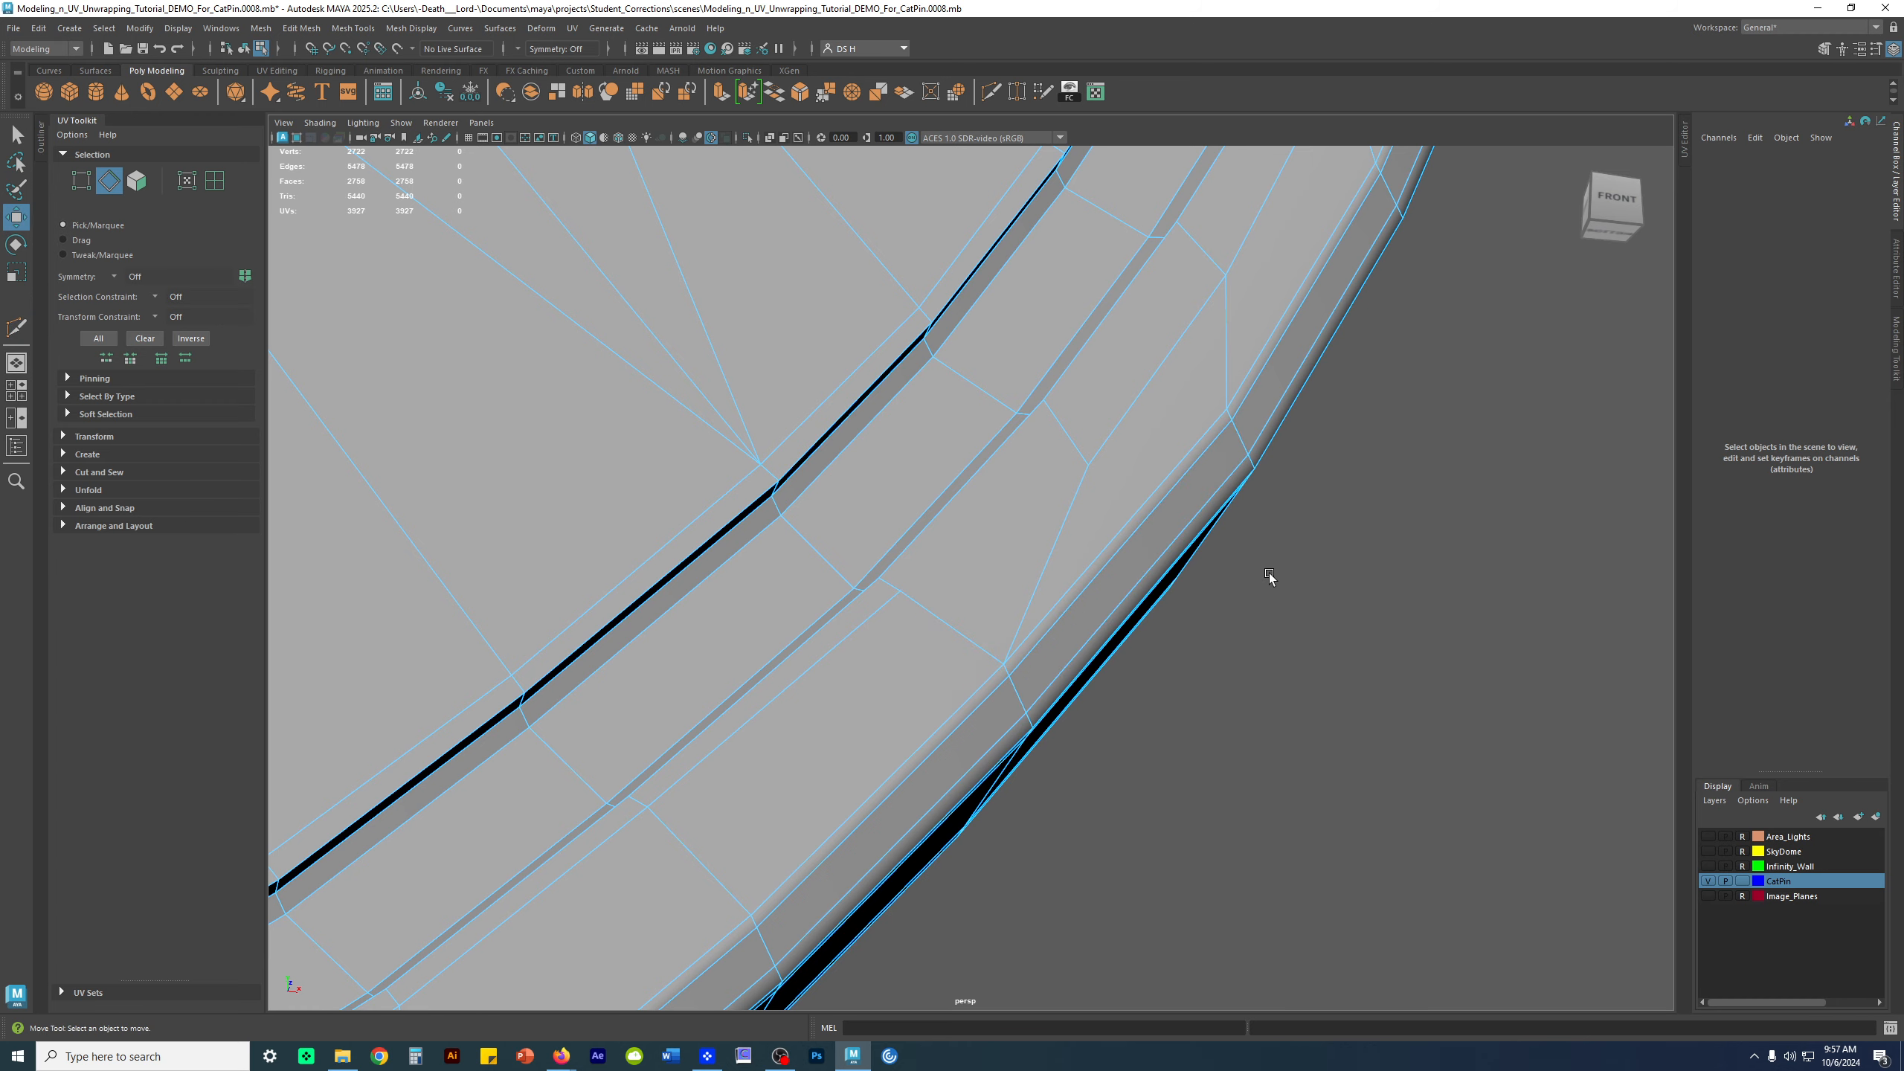
# Delete the diagonal edge beside the left arm of the belly groove, above the inner notch of the outline
pyautogui.scroll(-5, 1037, 542)
pyautogui.keyDown('alt'); pyautogui.moveTo(1037, 541); pyautogui.dragTo(1247, 501); pyautogui.keyUp('alt')
pyautogui.keyDown('alt'); pyautogui.moveTo(1035, 540); pyautogui.dragTo(1011, 467); pyautogui.keyUp('alt')
pyautogui.keyDown('alt'); pyautogui.moveTo(1012, 468); pyautogui.dragTo(741, 420, button='middle'); pyautogui.keyUp('alt')
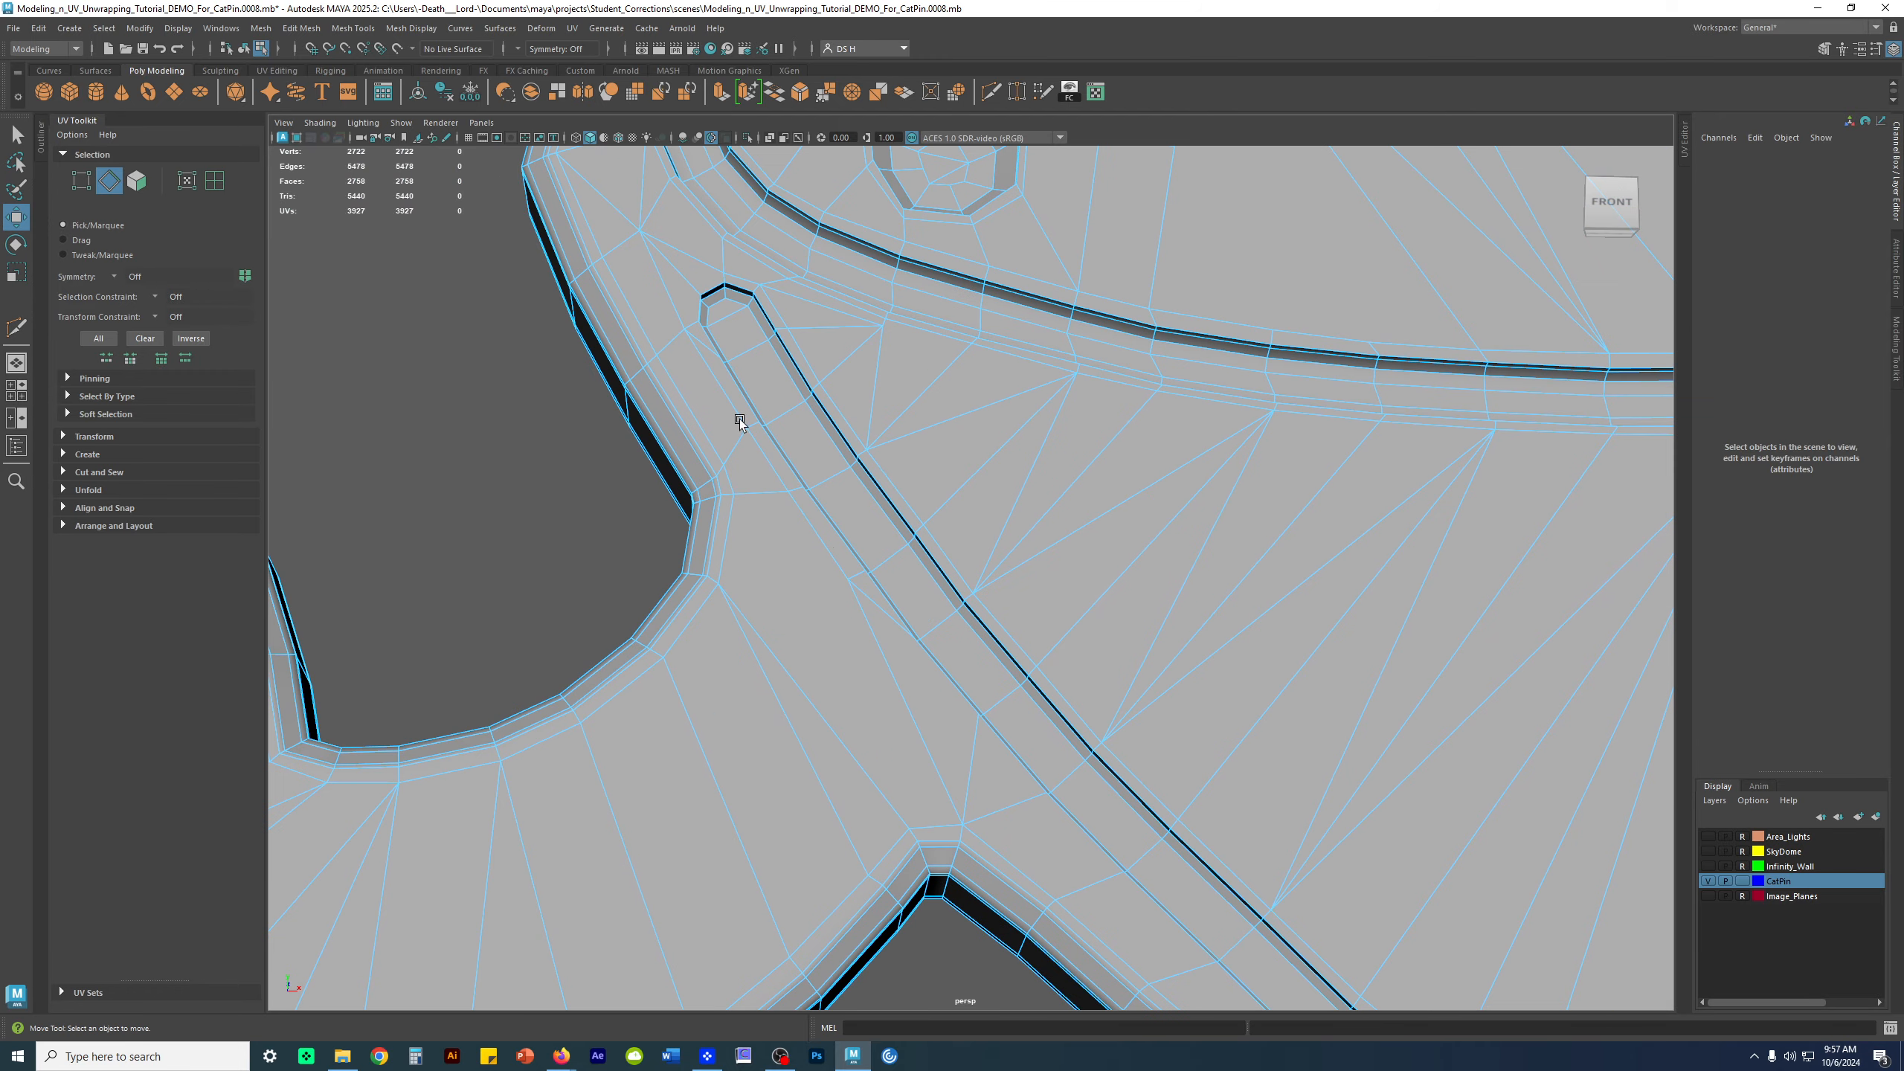
pyautogui.keyDown('alt'); pyautogui.moveTo(832, 568); pyautogui.dragTo(1087, 667, button='right'); pyautogui.keyUp('alt')
pyautogui.keyDown('alt'); pyautogui.moveTo(855, 709); pyautogui.dragTo(761, 421, button='middle'); pyautogui.keyUp('alt')
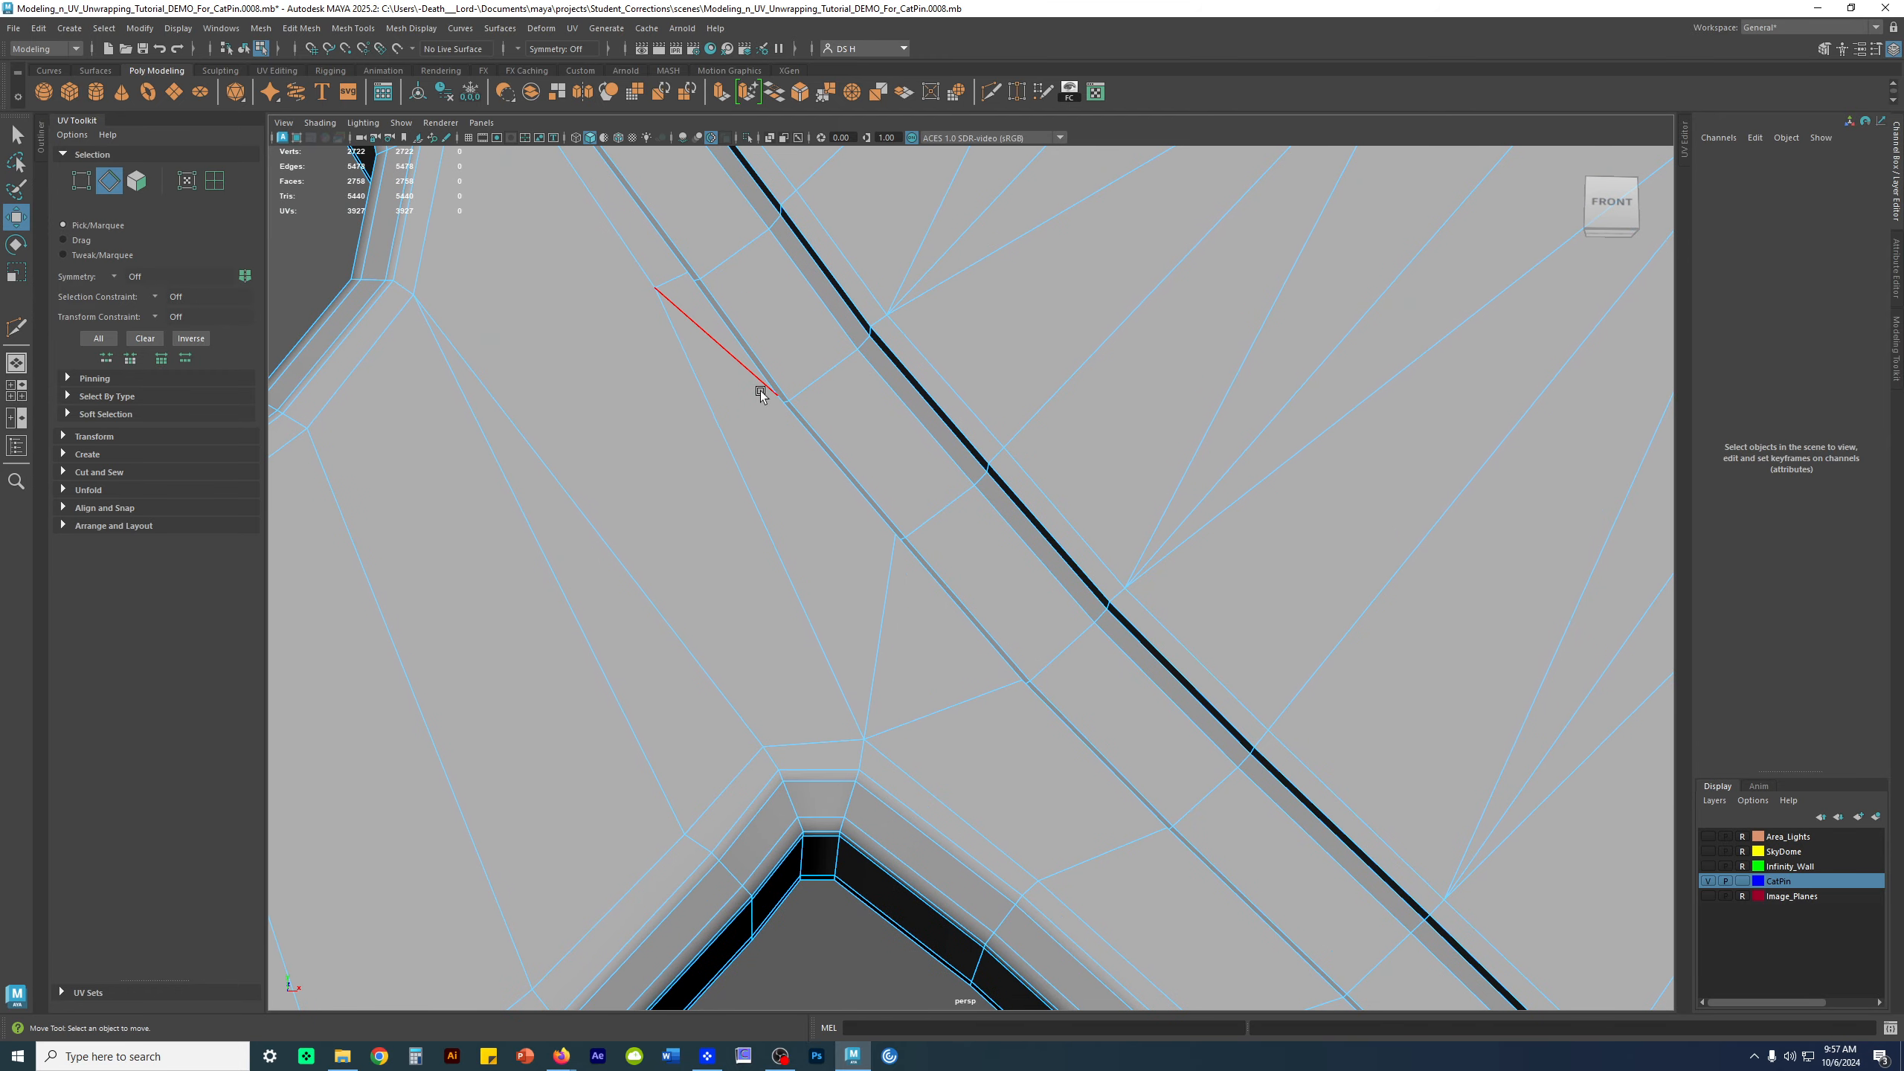
pyautogui.keyDown('alt'); pyautogui.moveTo(729, 346); pyautogui.dragTo(780, 414); pyautogui.keyUp('alt')
pyautogui.click(710, 498)
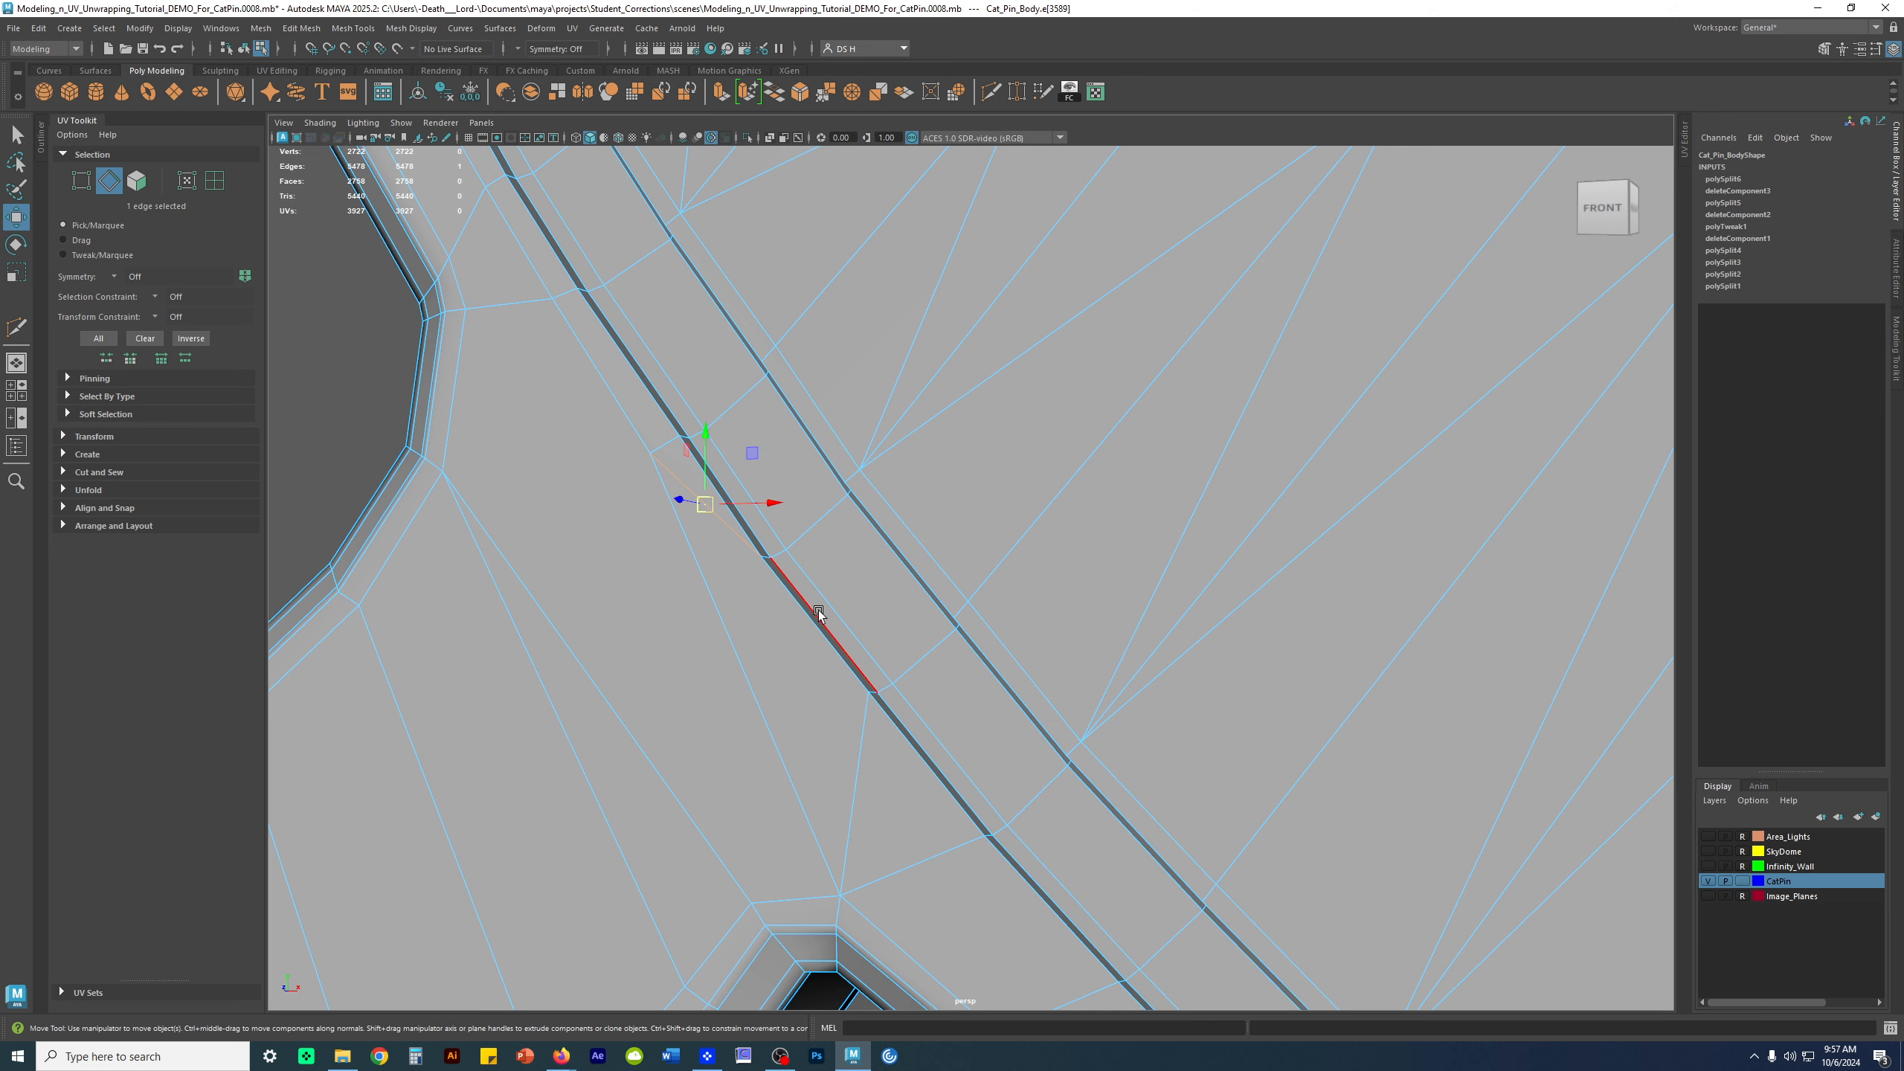
pyautogui.press('Delete')
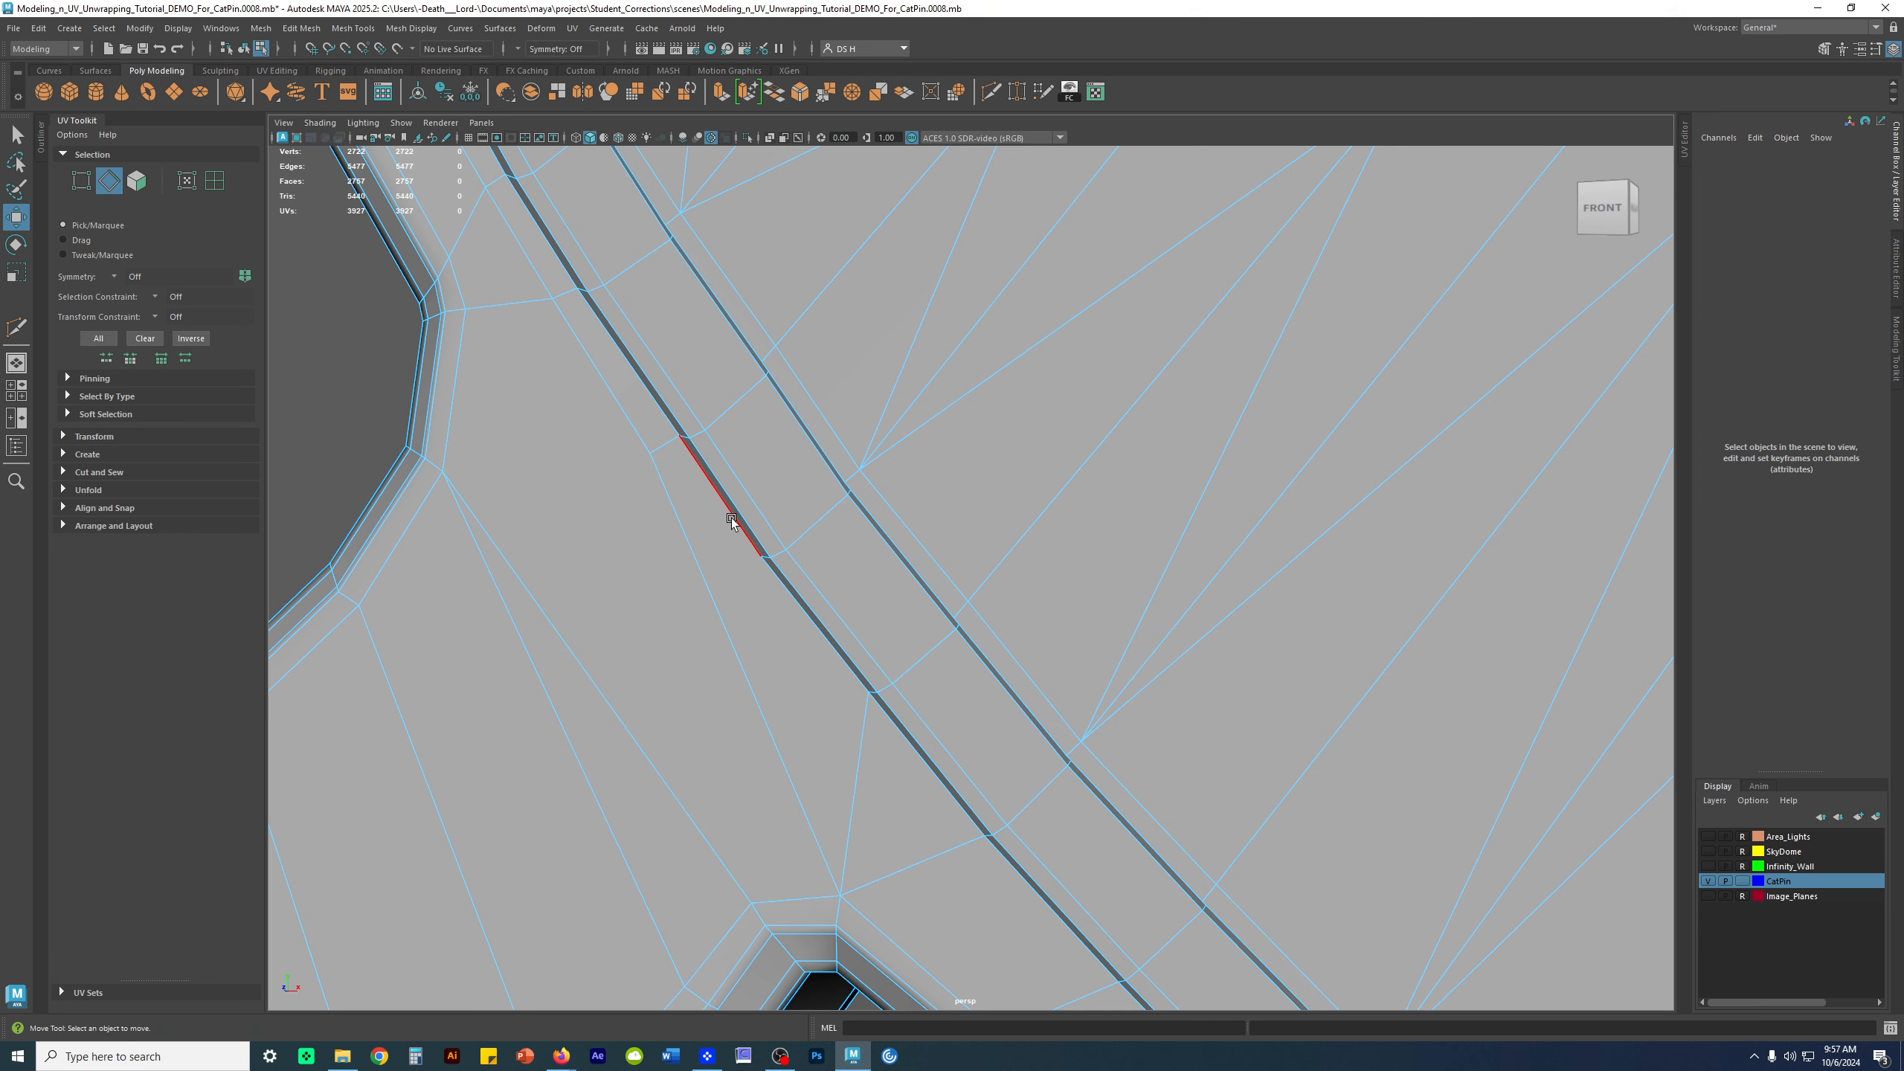
# Cut a replacement supporting edge with Multi-Cut alongside the left arm of the belly groove, across the gap left by the deleted diagonal
pyautogui.keyDown('shift'); pyautogui.rightClick(734, 461); pyautogui.keyUp('shift')
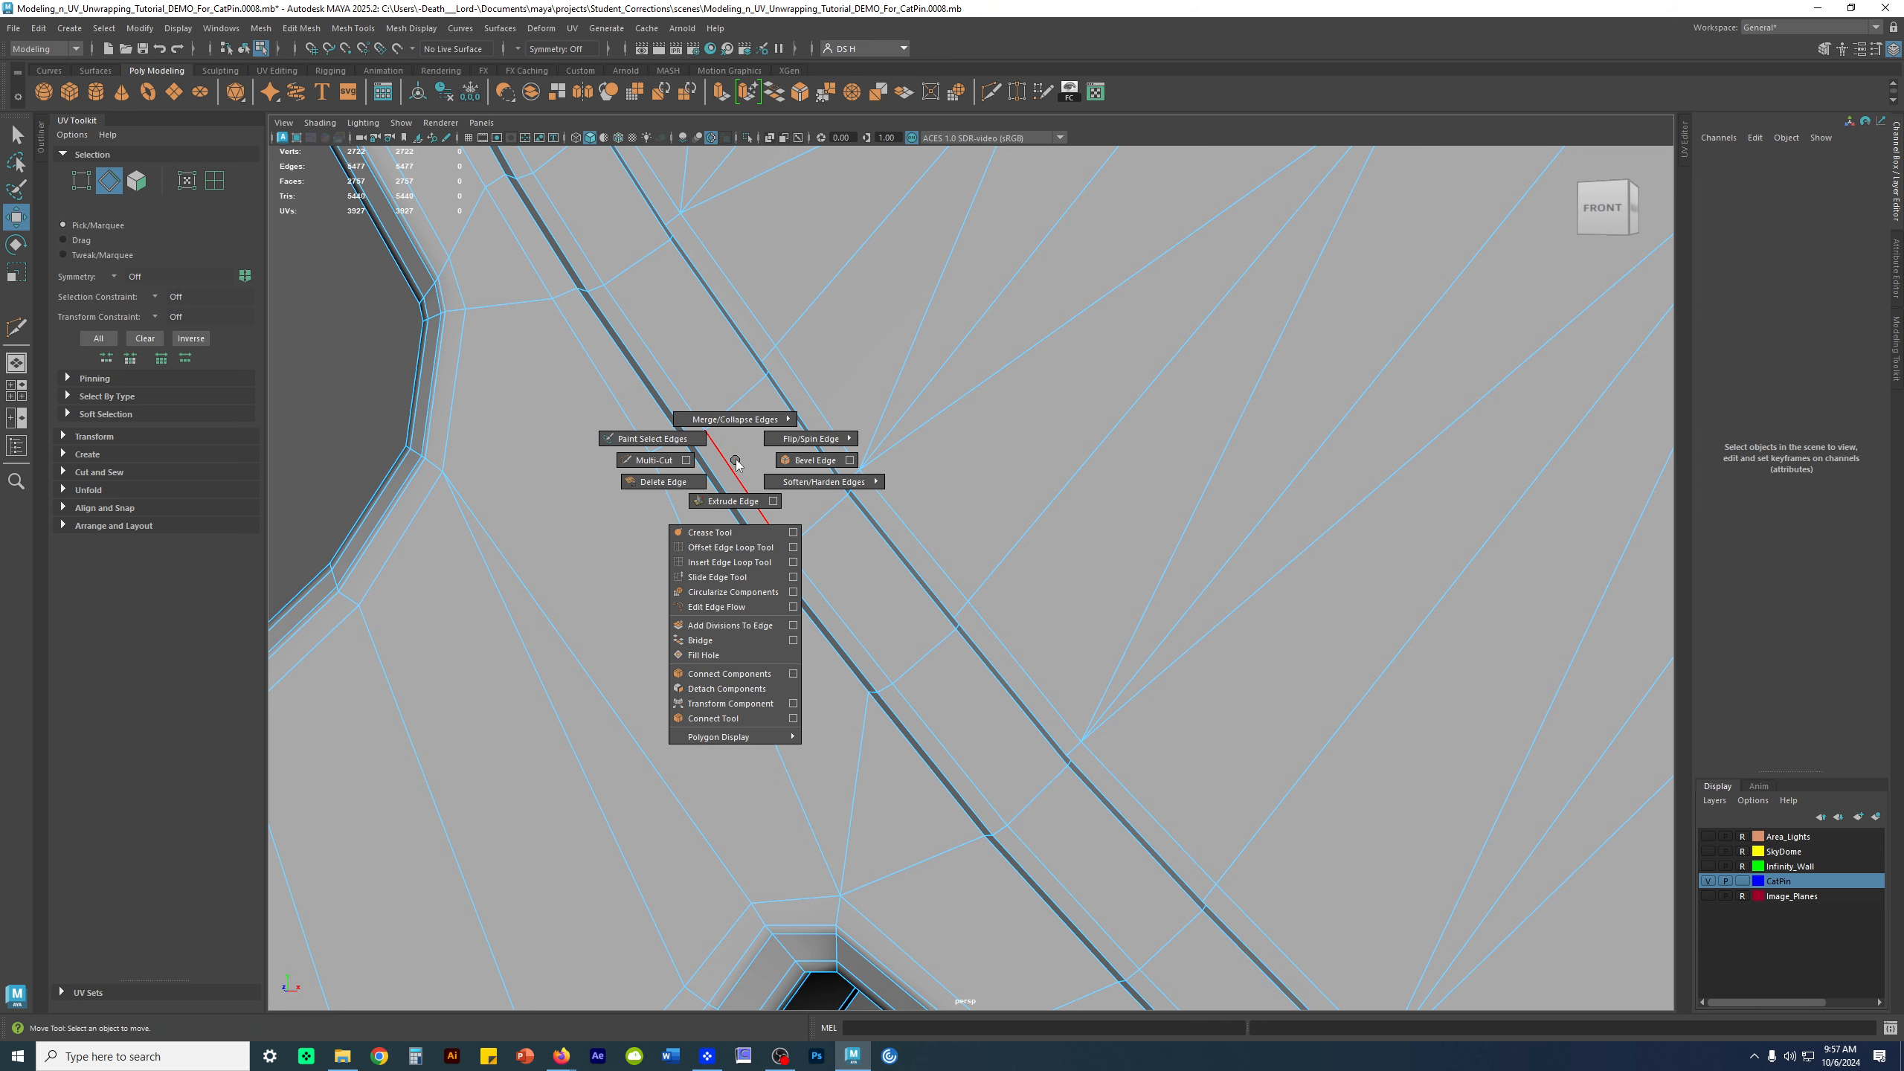
pyautogui.click(600, 460)
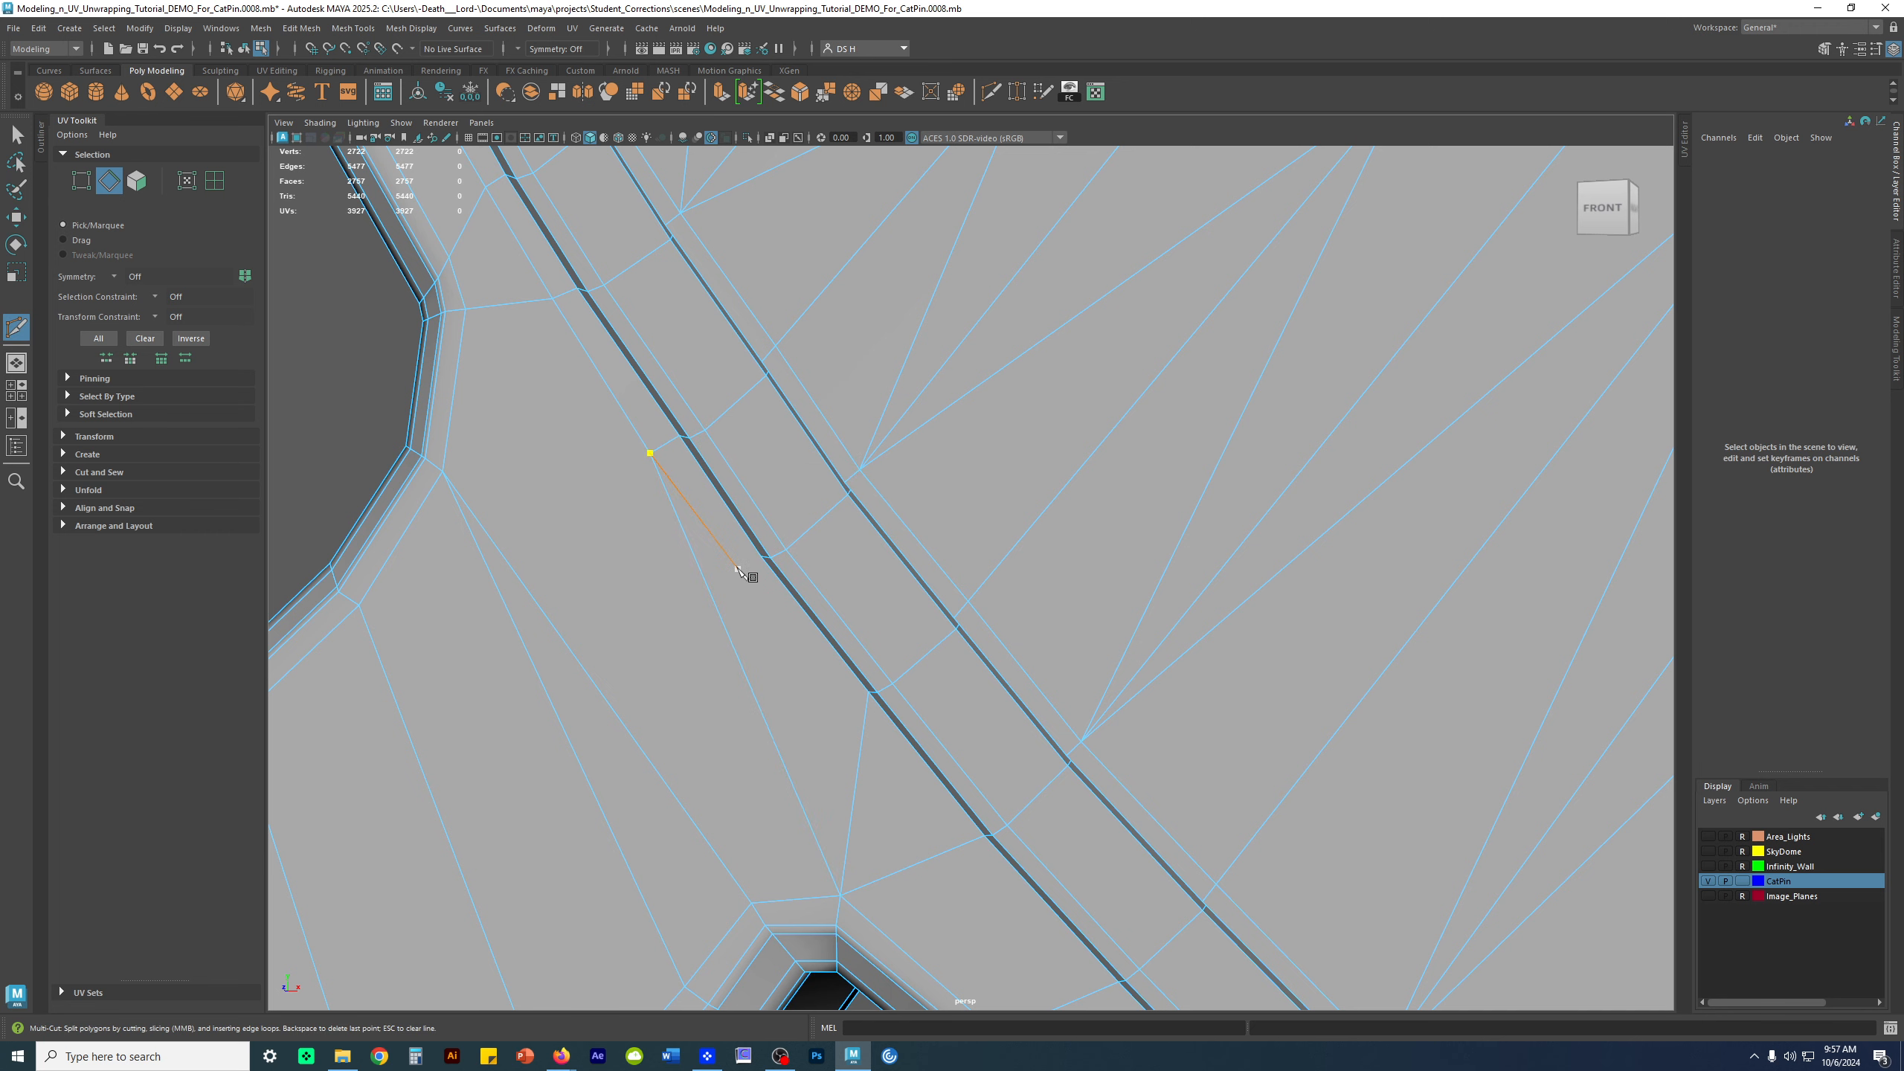
pyautogui.keyDown('alt'); pyautogui.moveTo(759, 578); pyautogui.dragTo(727, 581); pyautogui.keyUp('alt')
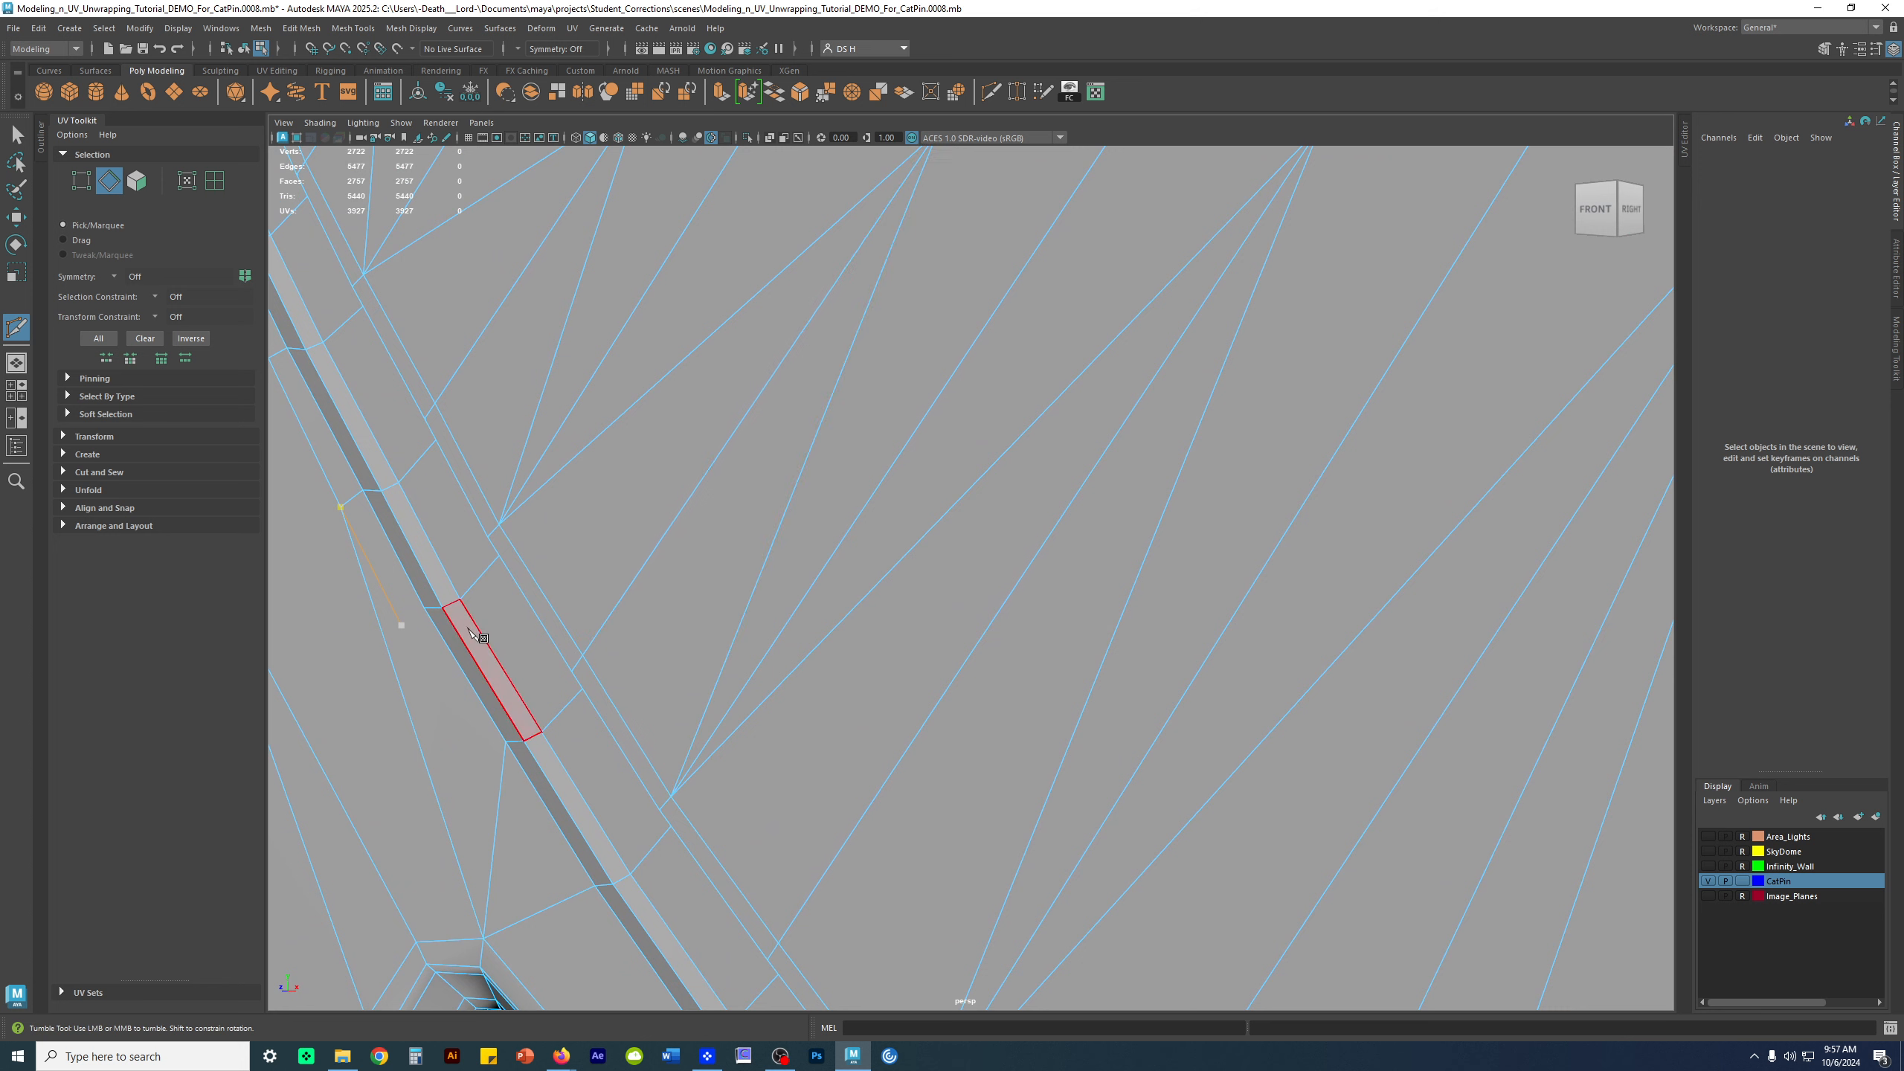
pyautogui.press('w')
pyautogui.keyDown('alt'); pyautogui.moveTo(392, 516); pyautogui.dragTo(653, 444); pyautogui.keyUp('alt')
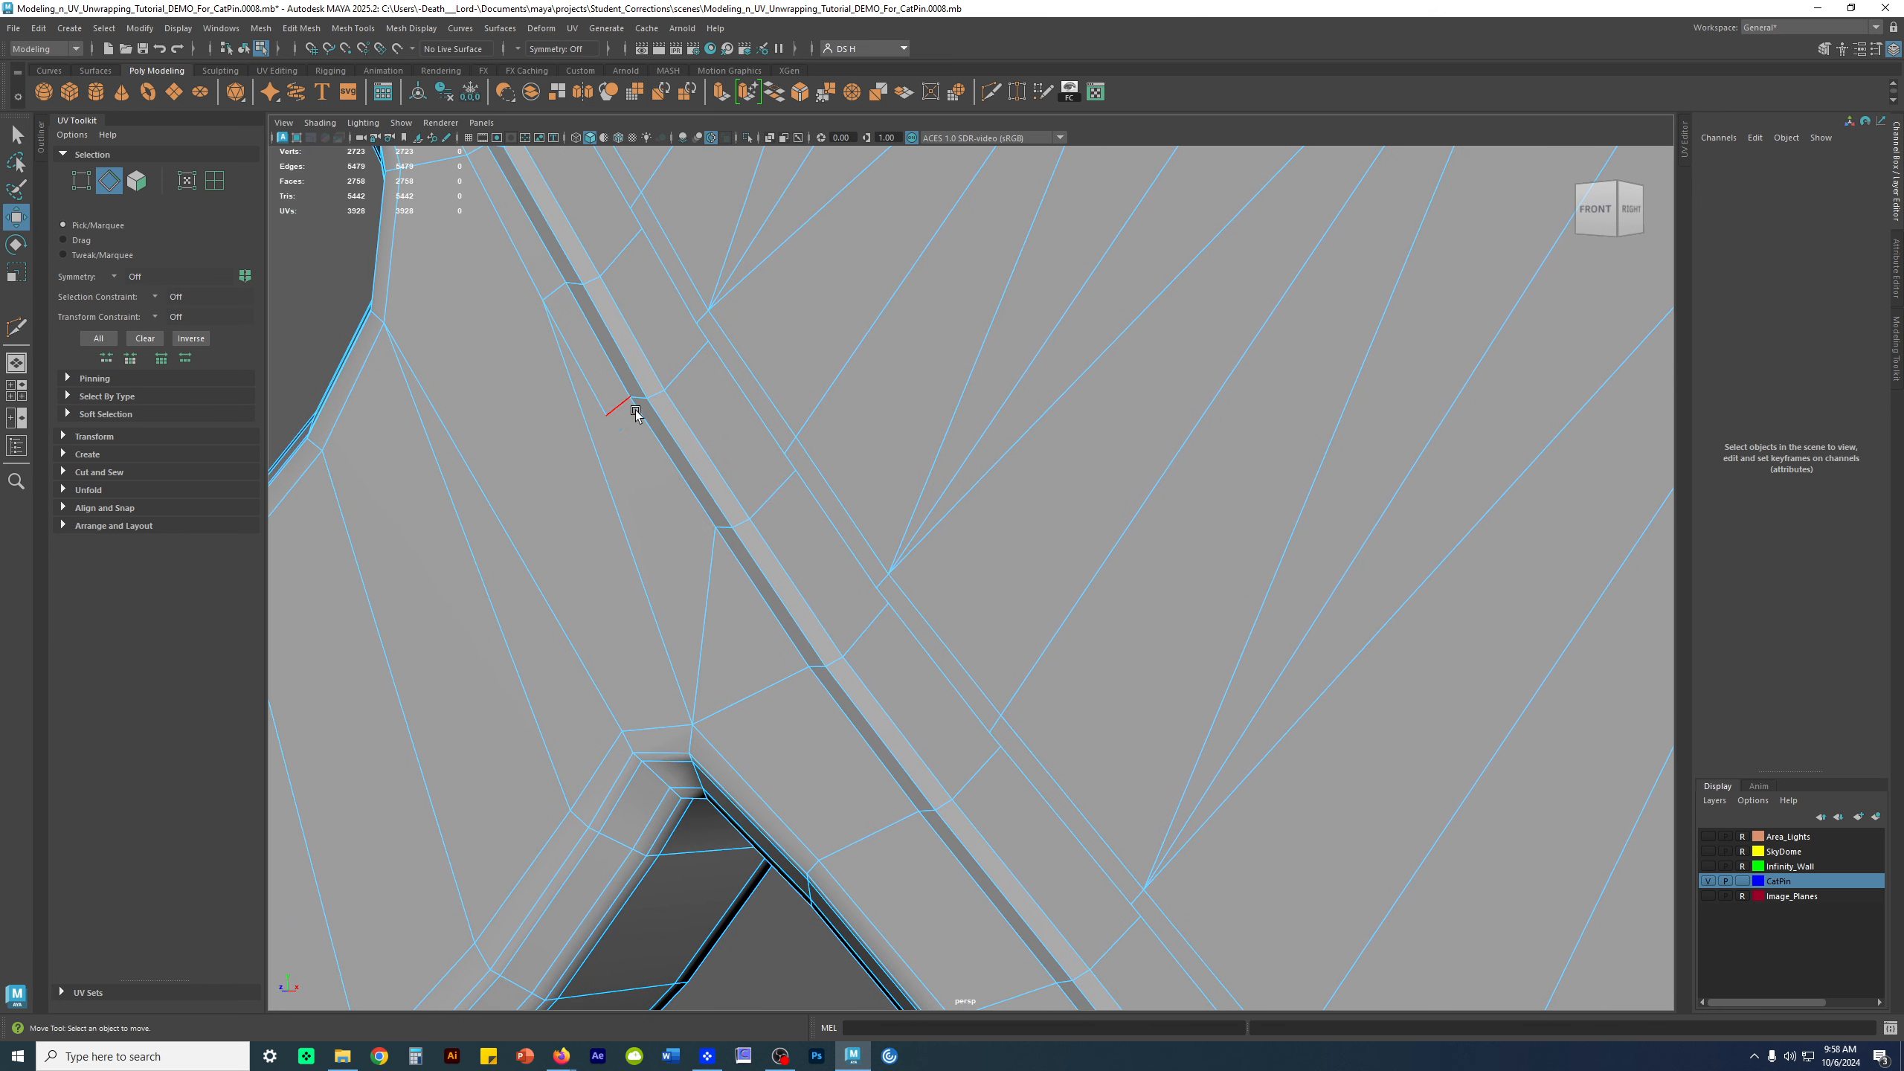
# Extend the supporting edge with Multi-Cut down the groove's left arm, past the inner notch, toward the lower left bend
pyautogui.keyDown('alt'); pyautogui.moveTo(659, 391); pyautogui.dragTo(925, 451); pyautogui.keyUp('alt')
pyautogui.keyDown('shift'); pyautogui.moveTo(761, 375); pyautogui.dragTo(429, 390, button='right'); pyautogui.keyUp('shift')
pyautogui.keyDown('alt'); pyautogui.moveTo(957, 538); pyautogui.dragTo(1107, 532); pyautogui.keyUp('alt')
pyautogui.keyDown('alt'); pyautogui.moveTo(1118, 537); pyautogui.dragTo(1030, 430, button='middle'); pyautogui.keyUp('alt')
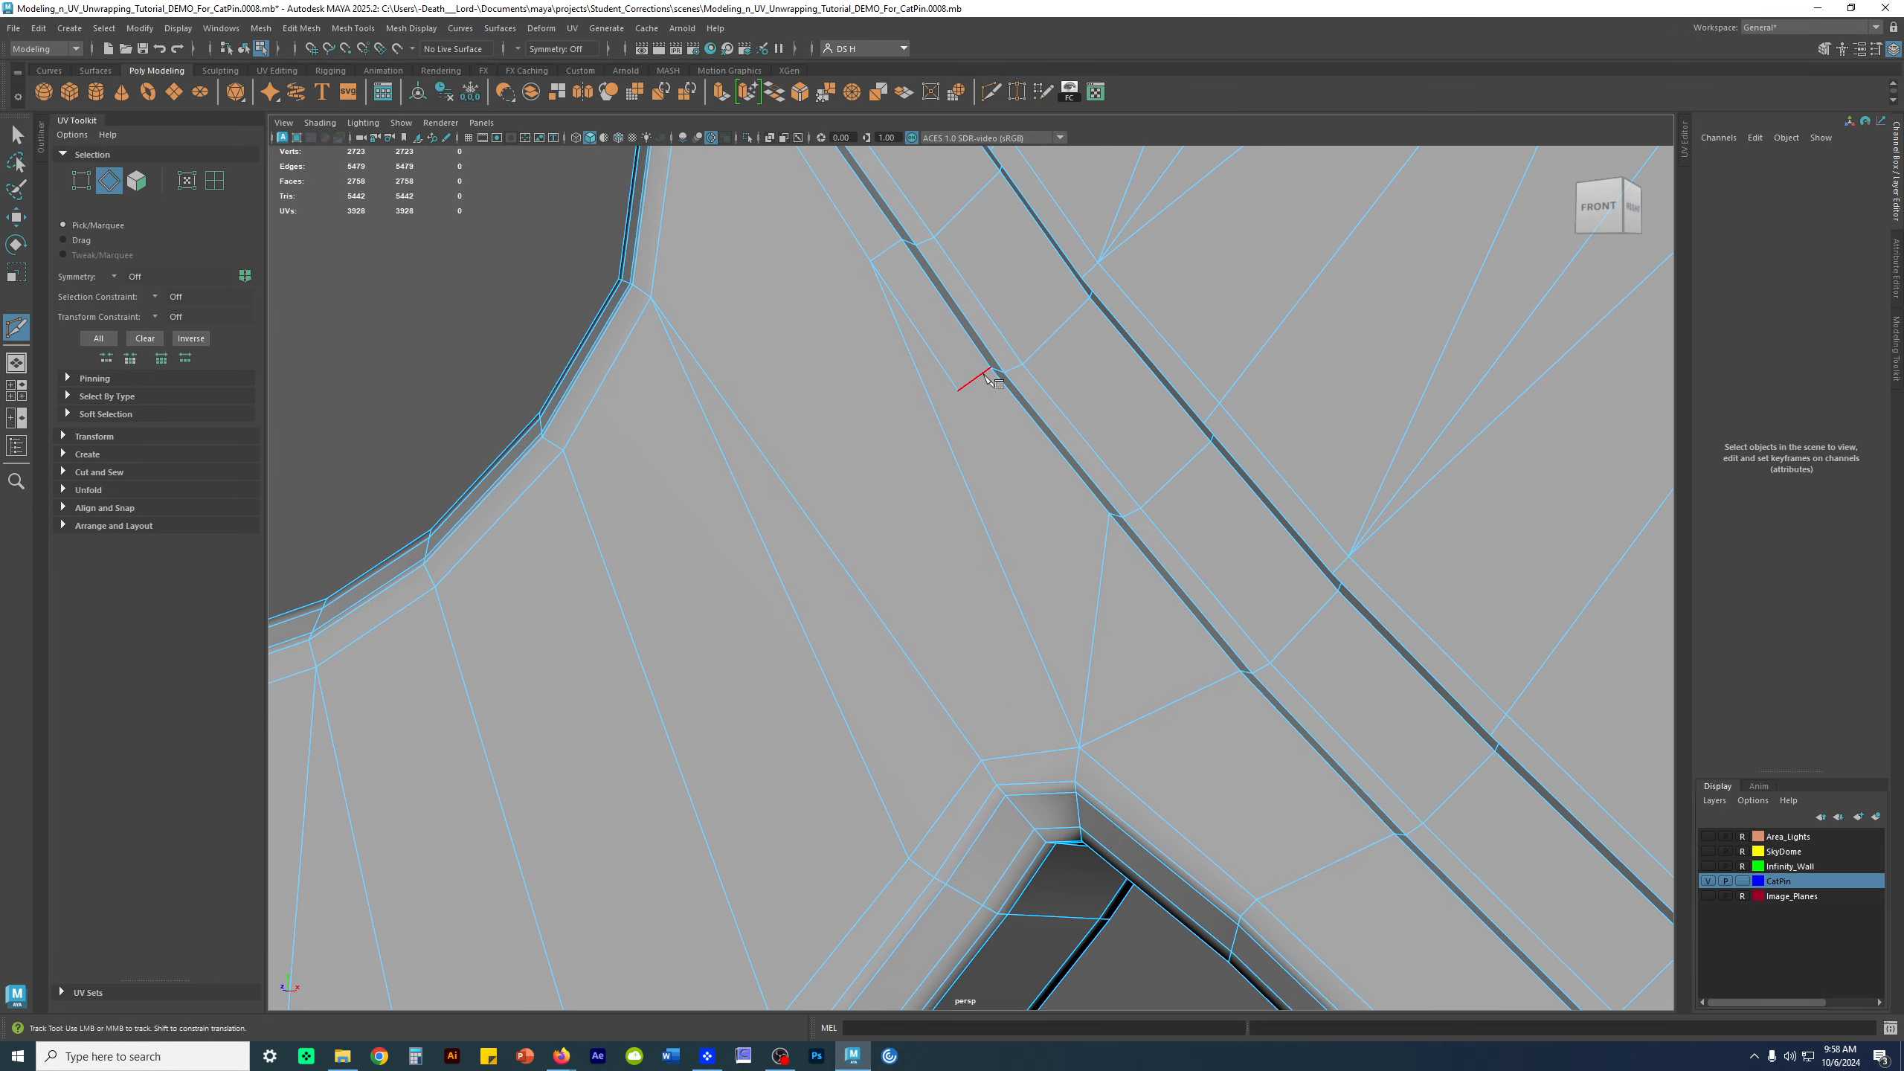
pyautogui.click(1104, 552)
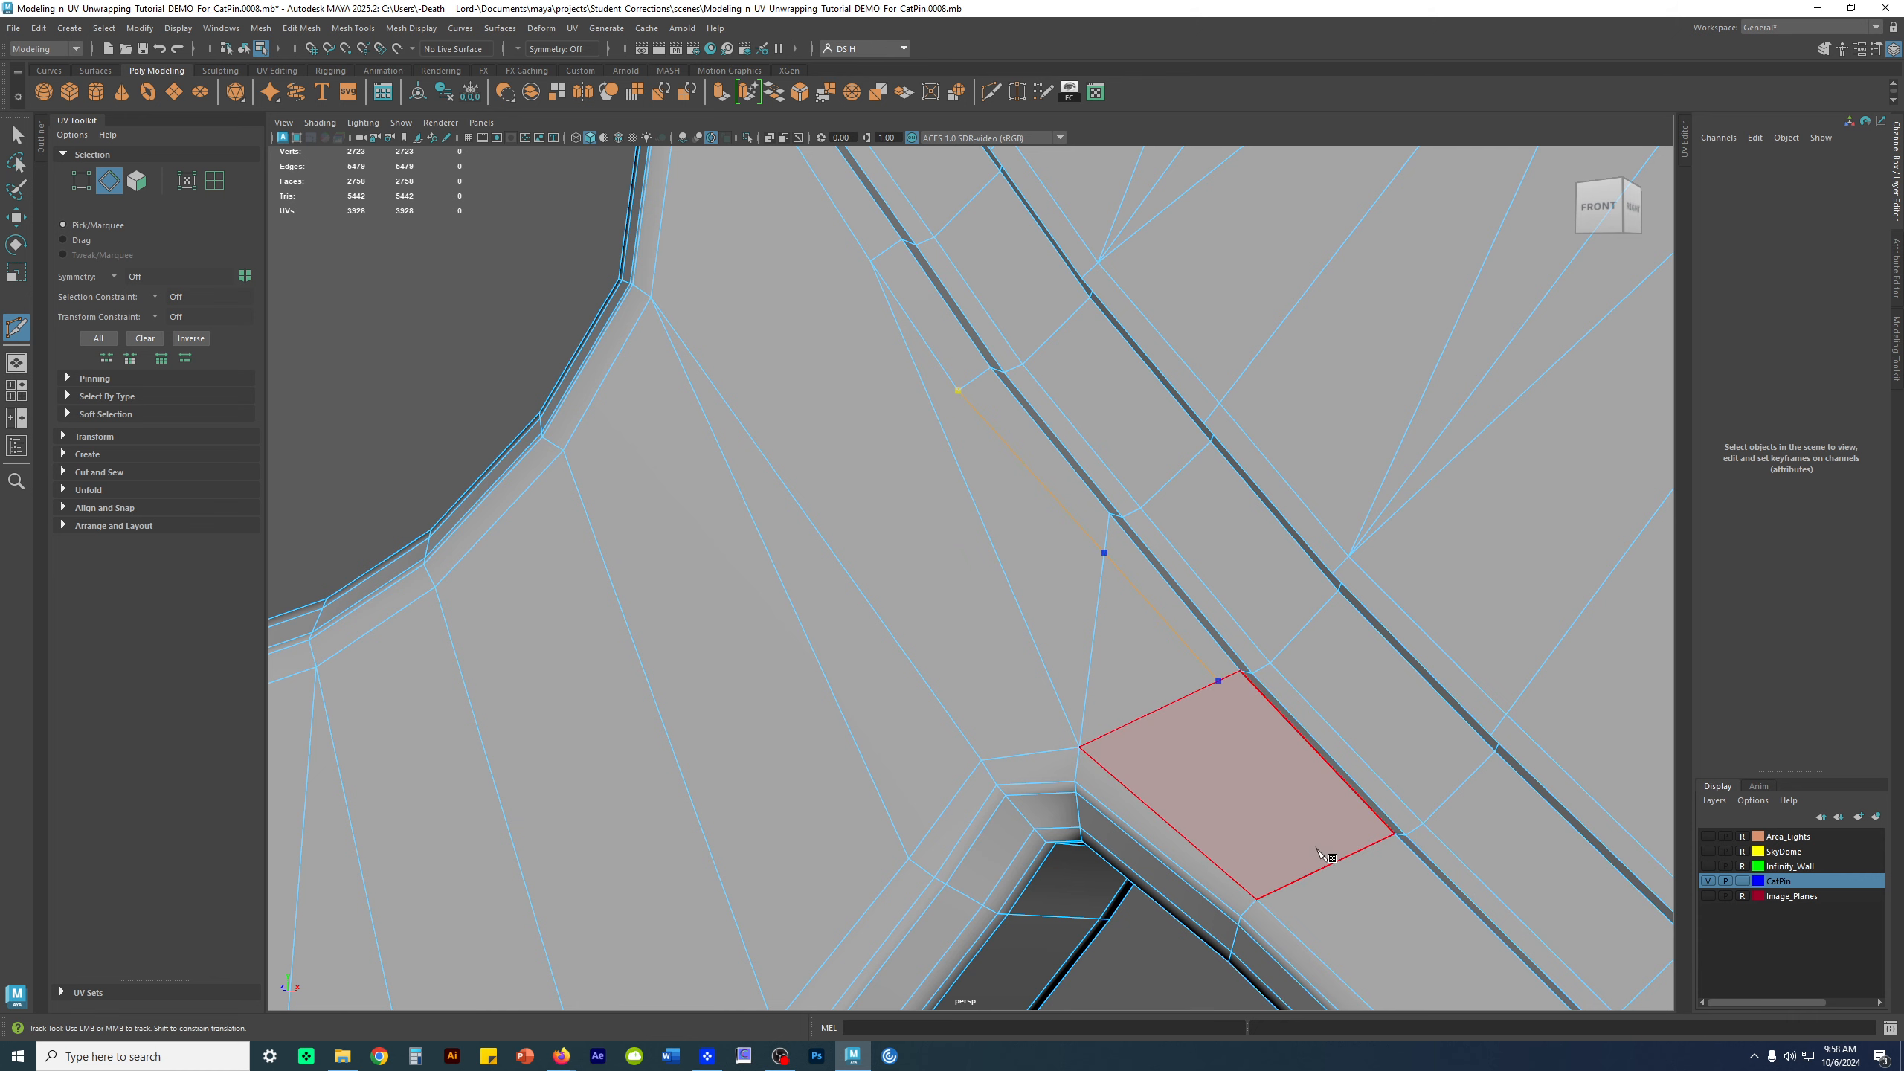
pyautogui.keyDown('alt'); pyautogui.moveTo(1473, 847); pyautogui.dragTo(825, 465, button='middle'); pyautogui.keyUp('alt')
pyautogui.click(853, 460)
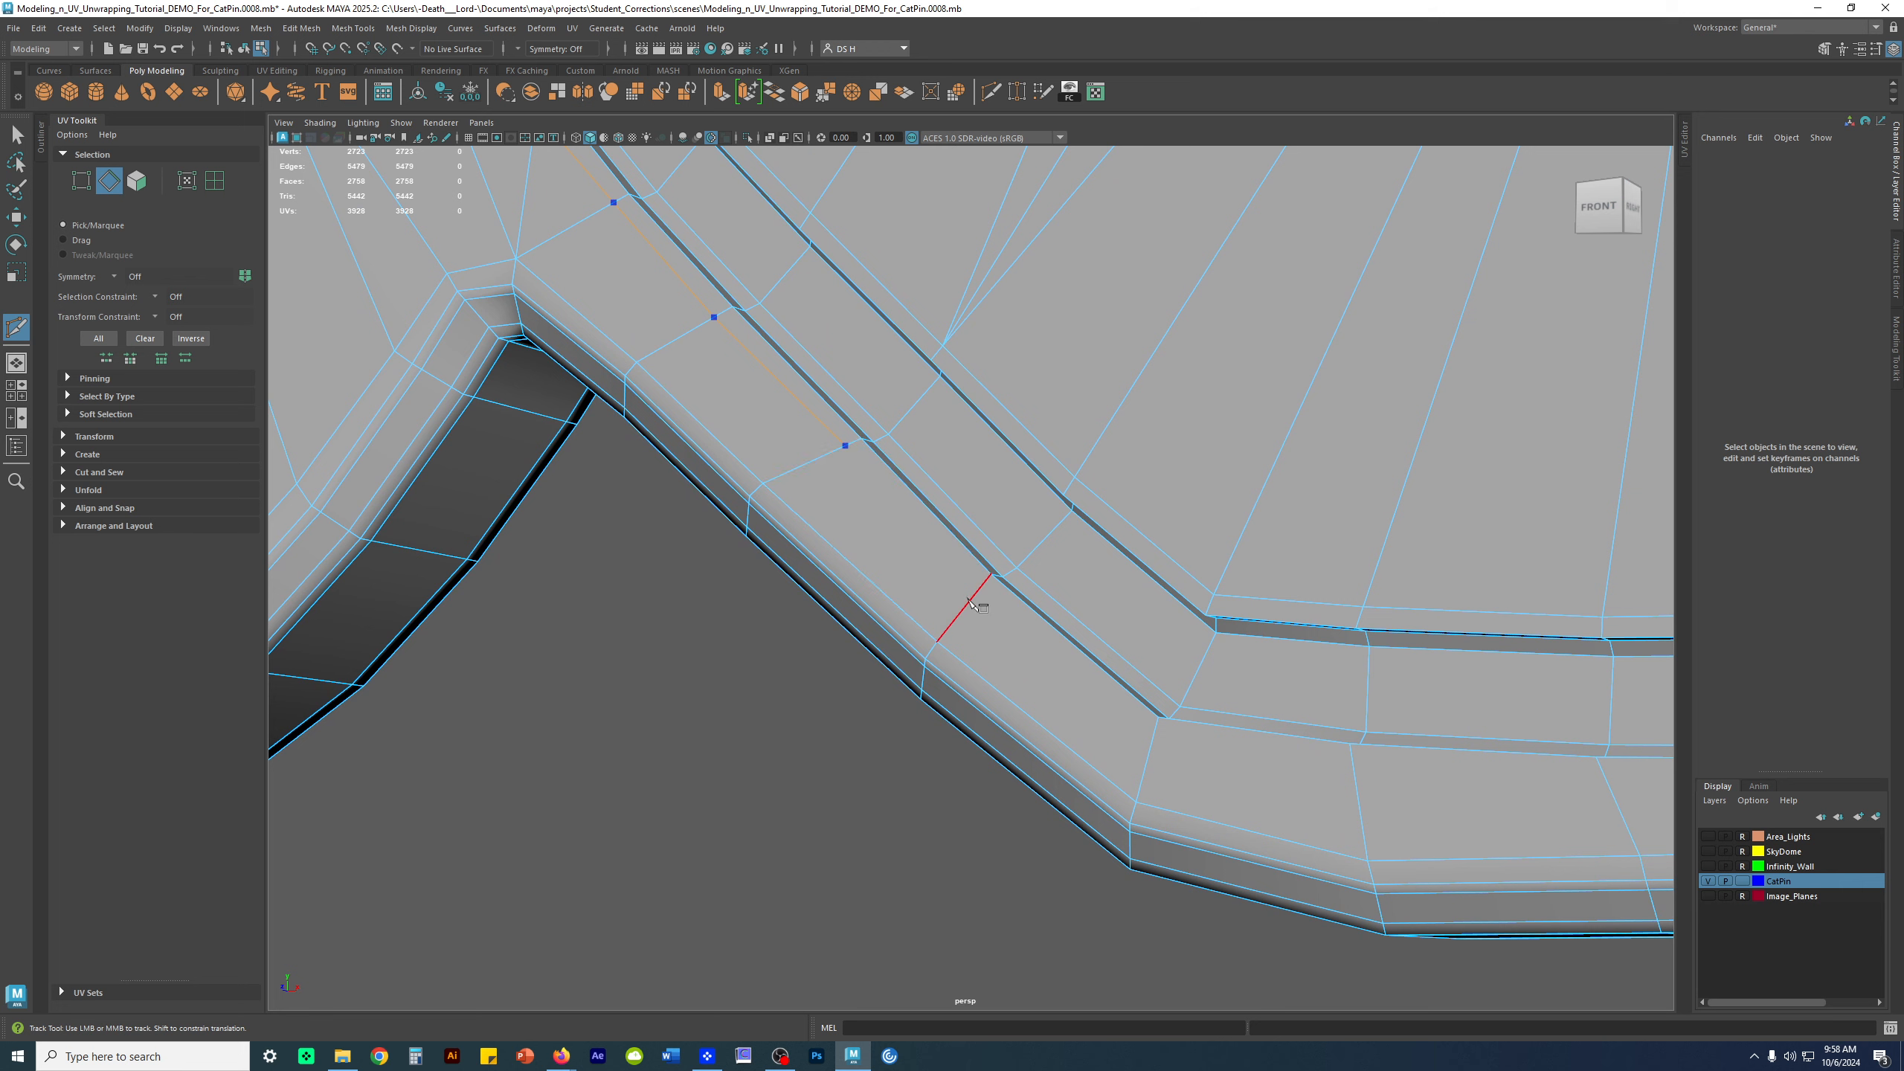
pyautogui.press('w')
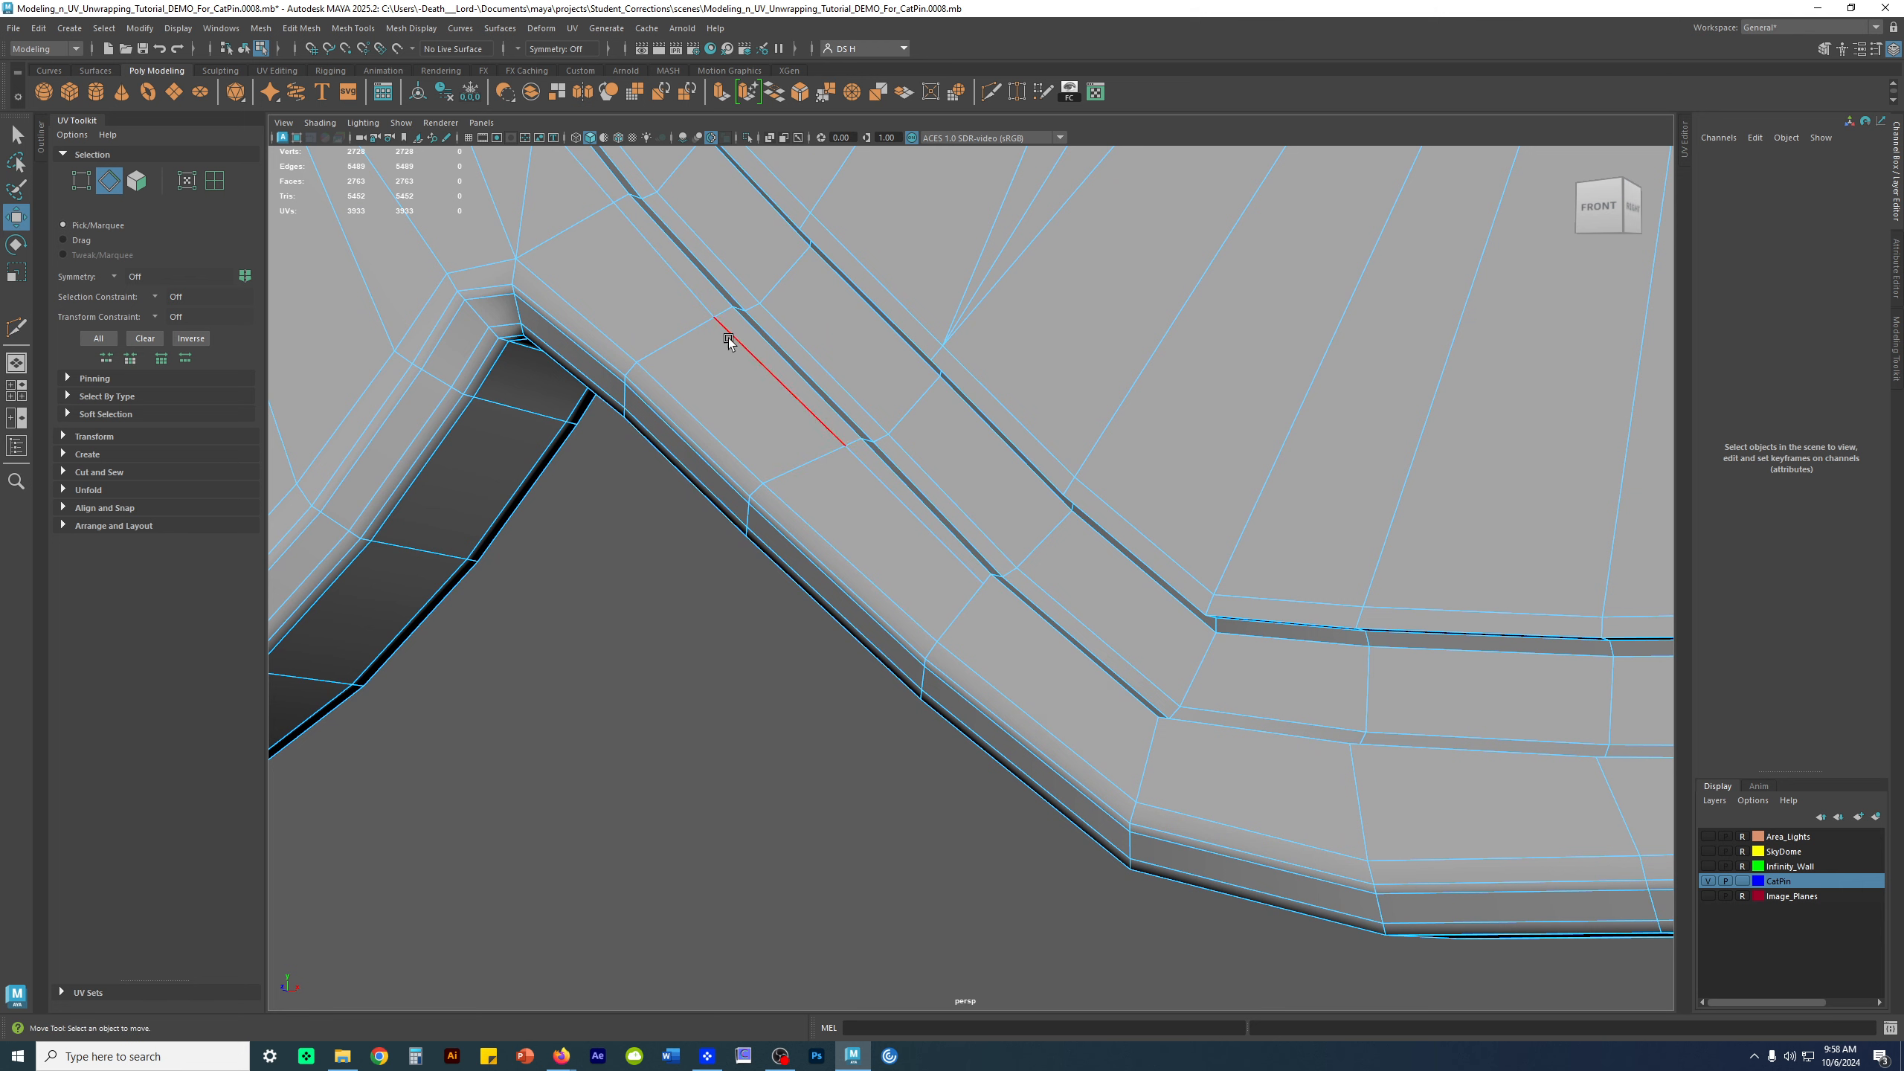
# Continue the supporting edge with Multi-Cut around the groove's lower left bend and onto the bottom stretch
pyautogui.keyDown('alt'); pyautogui.moveTo(1168, 715); pyautogui.dragTo(946, 575, button='middle'); pyautogui.keyUp('alt')
pyautogui.press('g')
pyautogui.click(766, 450)
pyautogui.click(946, 602)
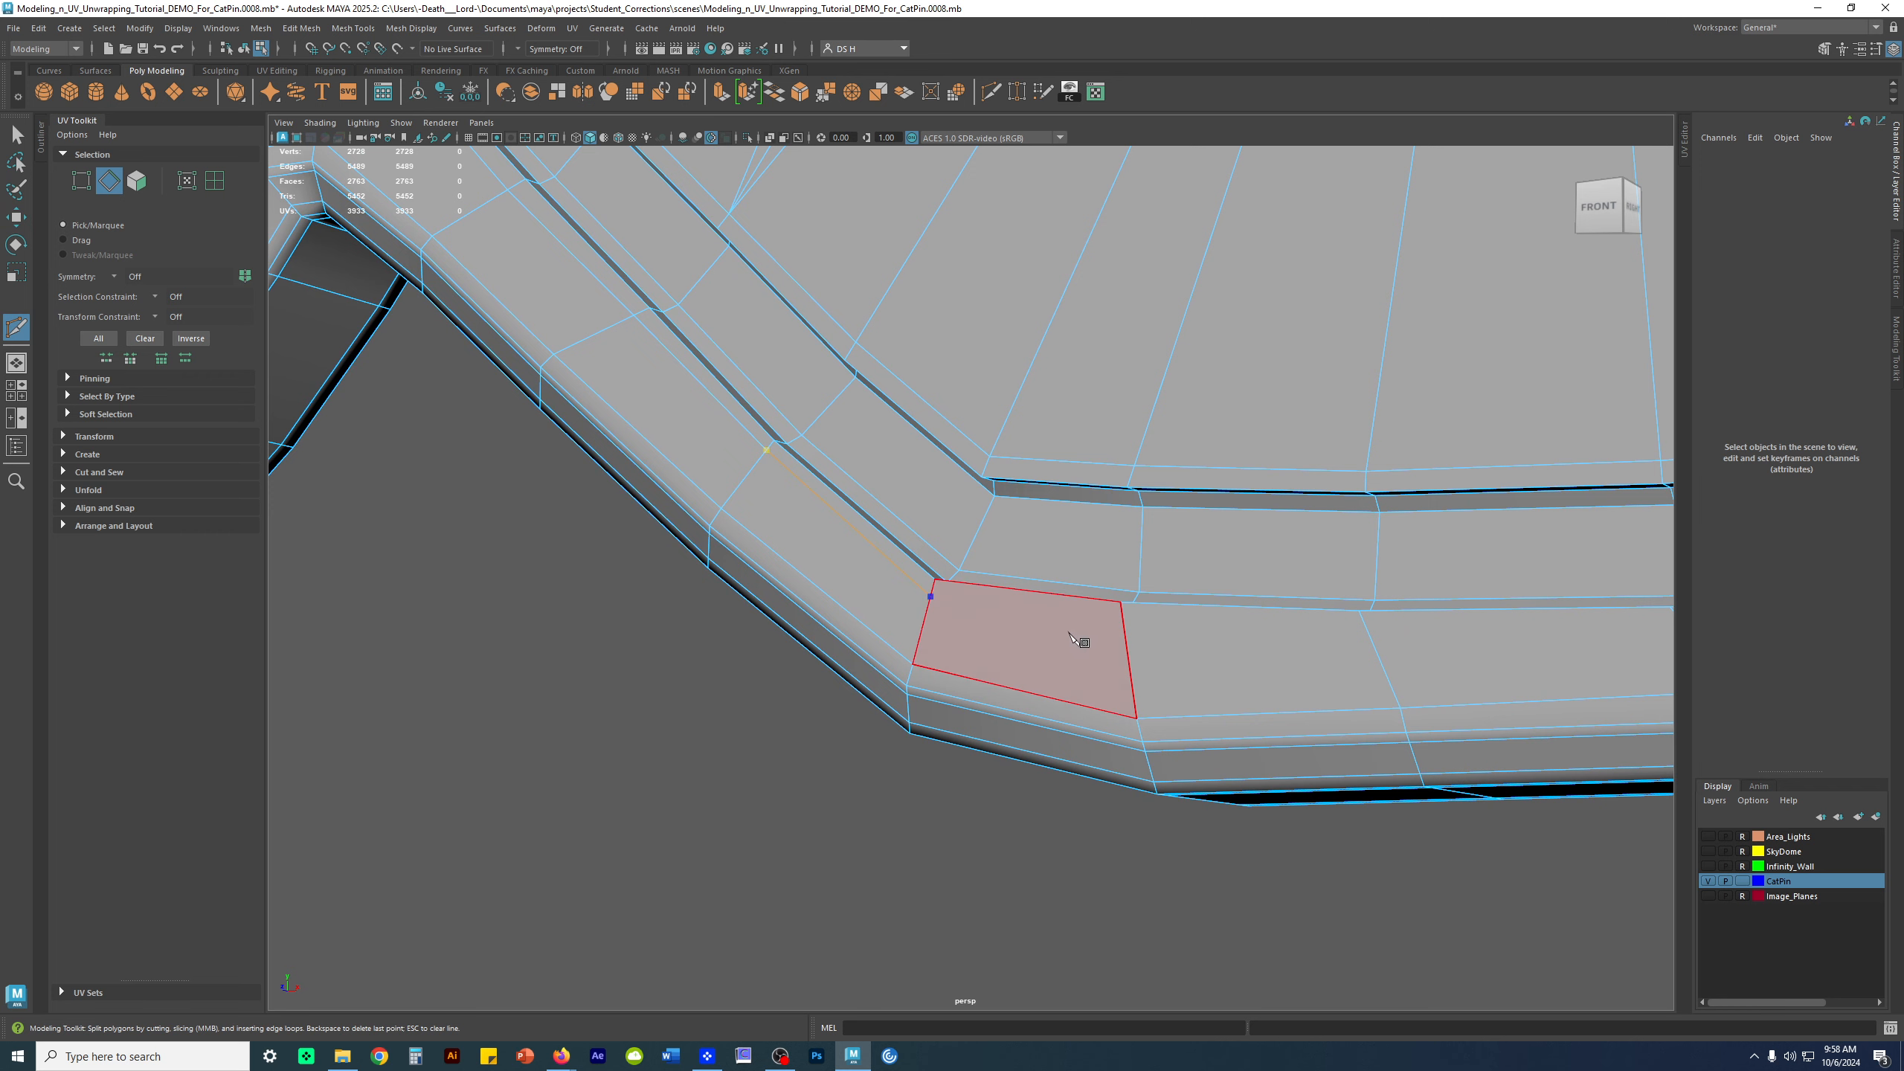
pyautogui.click(1134, 621)
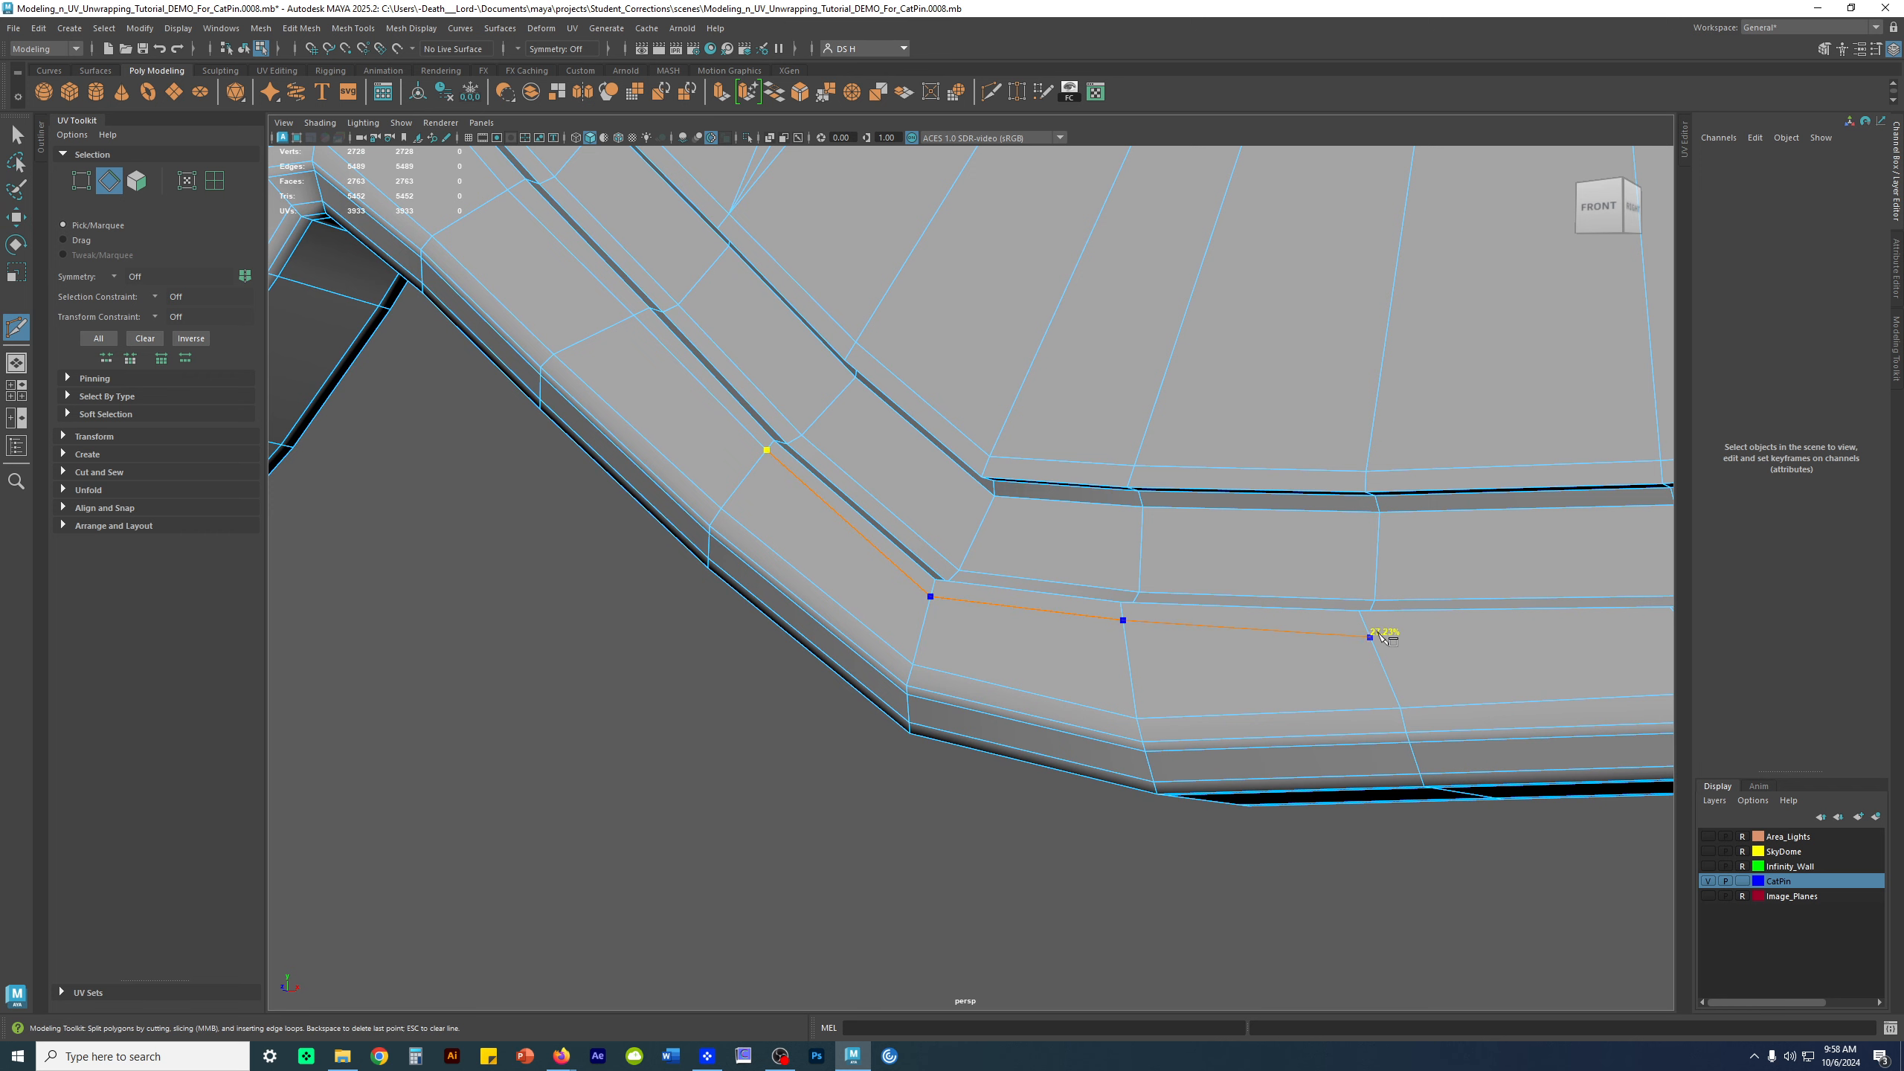
pyautogui.keyDown('alt'); pyautogui.moveTo(1382, 630); pyautogui.dragTo(887, 651, button='middle'); pyautogui.keyUp('alt')
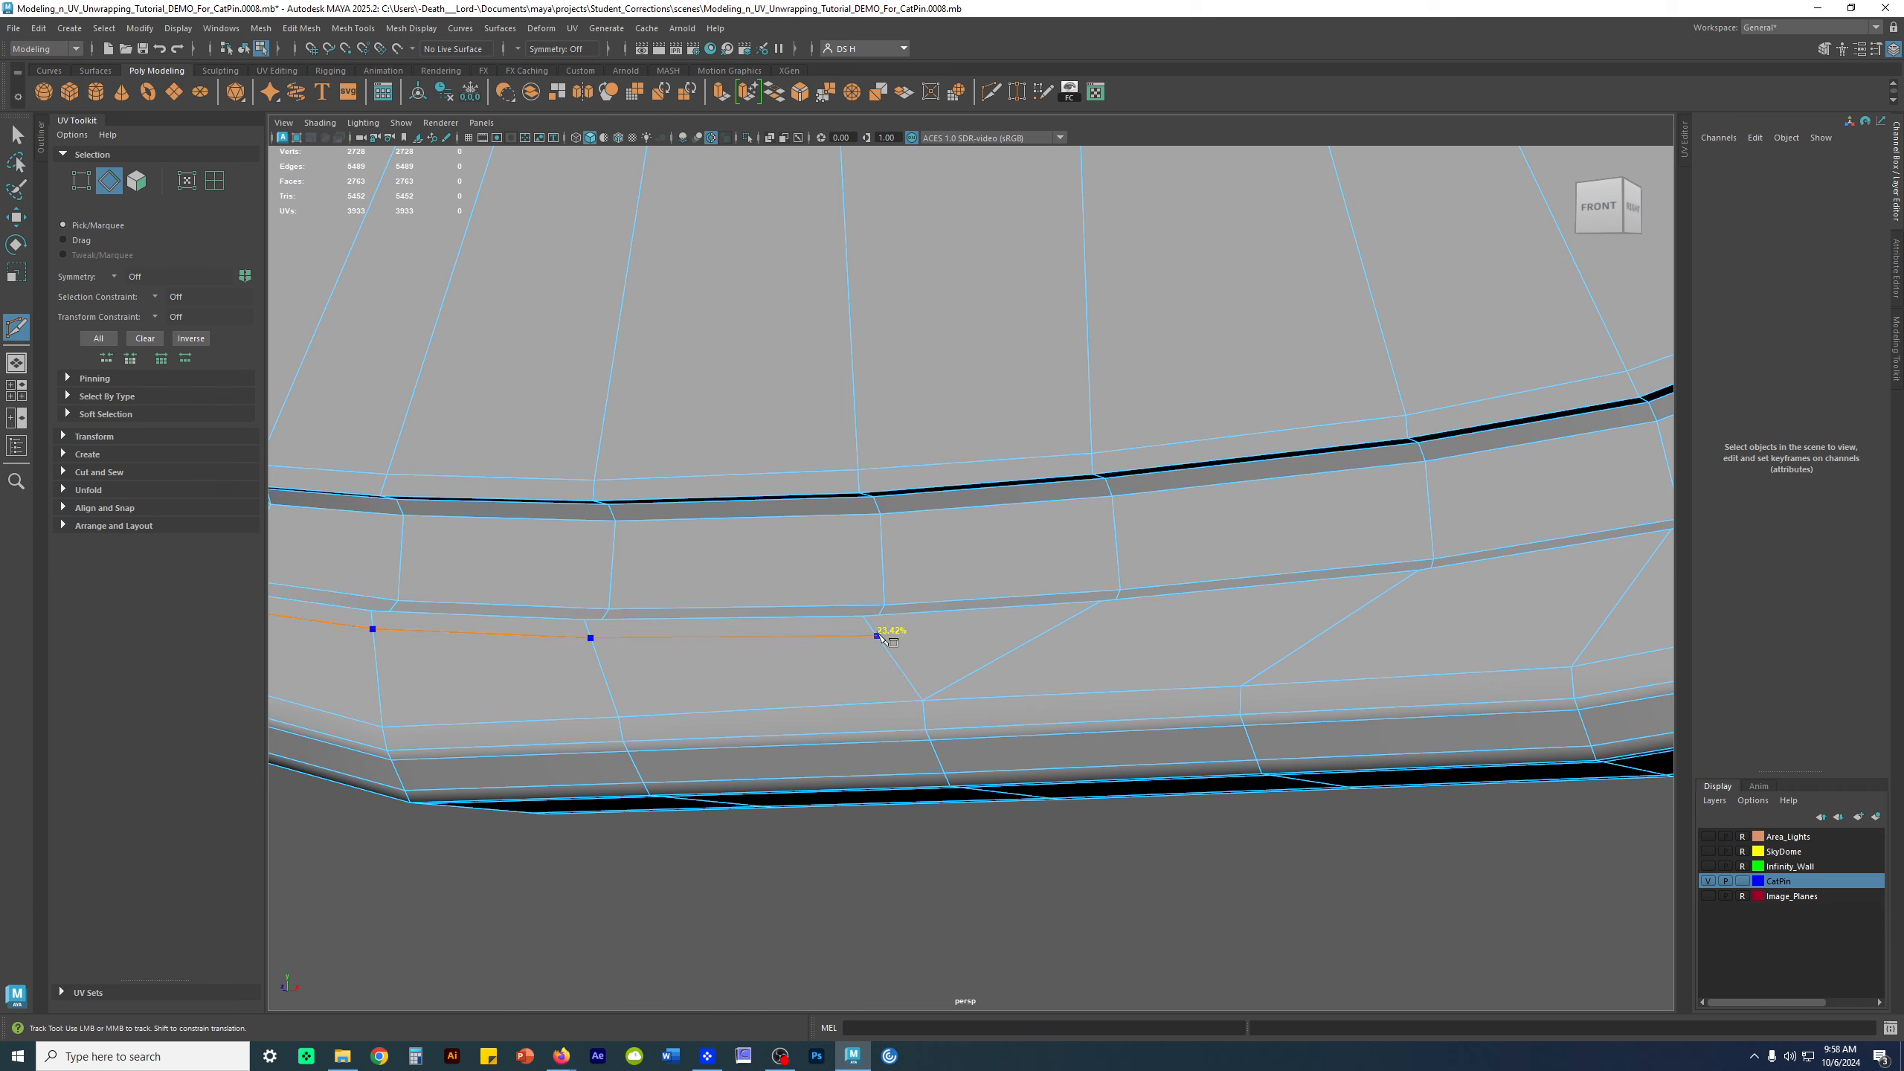
pyautogui.press('w')
# Continue the supporting edge with Multi-Cut along the groove's bottom stretch to the lower right bend
pyautogui.keyDown('alt'); pyautogui.moveTo(1181, 681); pyautogui.dragTo(939, 608); pyautogui.keyUp('alt')
pyautogui.keyDown('alt'); pyautogui.moveTo(1113, 604); pyautogui.dragTo(948, 527, button='middle'); pyautogui.keyUp('alt')
pyautogui.keyDown('alt'); pyautogui.moveTo(948, 527); pyautogui.dragTo(1196, 622, button='right'); pyautogui.keyUp('alt')
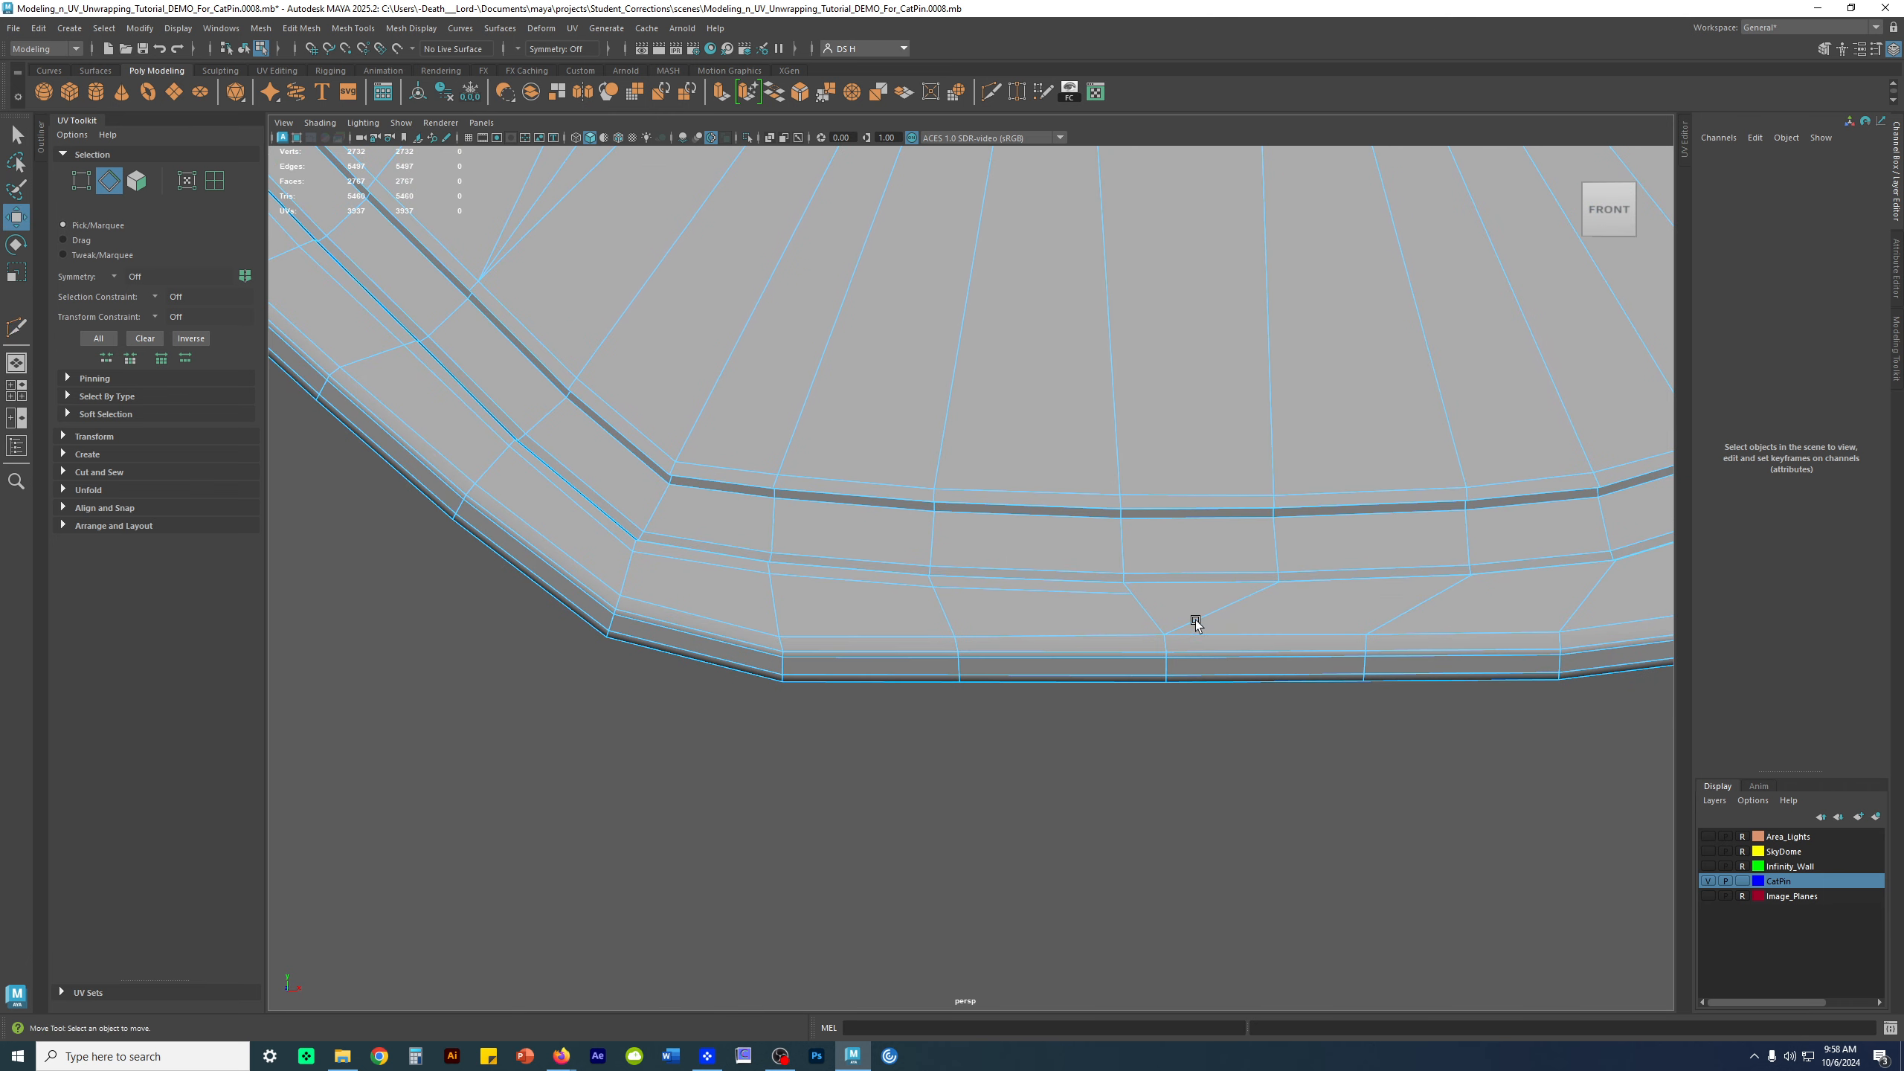
pyautogui.keyDown('alt'); pyautogui.moveTo(1302, 619); pyautogui.dragTo(1133, 698); pyautogui.keyUp('alt')
pyautogui.keyDown('alt'); pyautogui.moveTo(1278, 646); pyautogui.dragTo(1340, 611, button='middle'); pyautogui.keyUp('alt')
pyautogui.keyDown('alt'); pyautogui.moveTo(1147, 604); pyautogui.dragTo(1266, 655, button='right'); pyautogui.keyUp('alt')
pyautogui.keyDown('shift'); pyautogui.moveTo(1011, 516); pyautogui.dragTo(727, 497, button='right'); pyautogui.keyUp('shift')
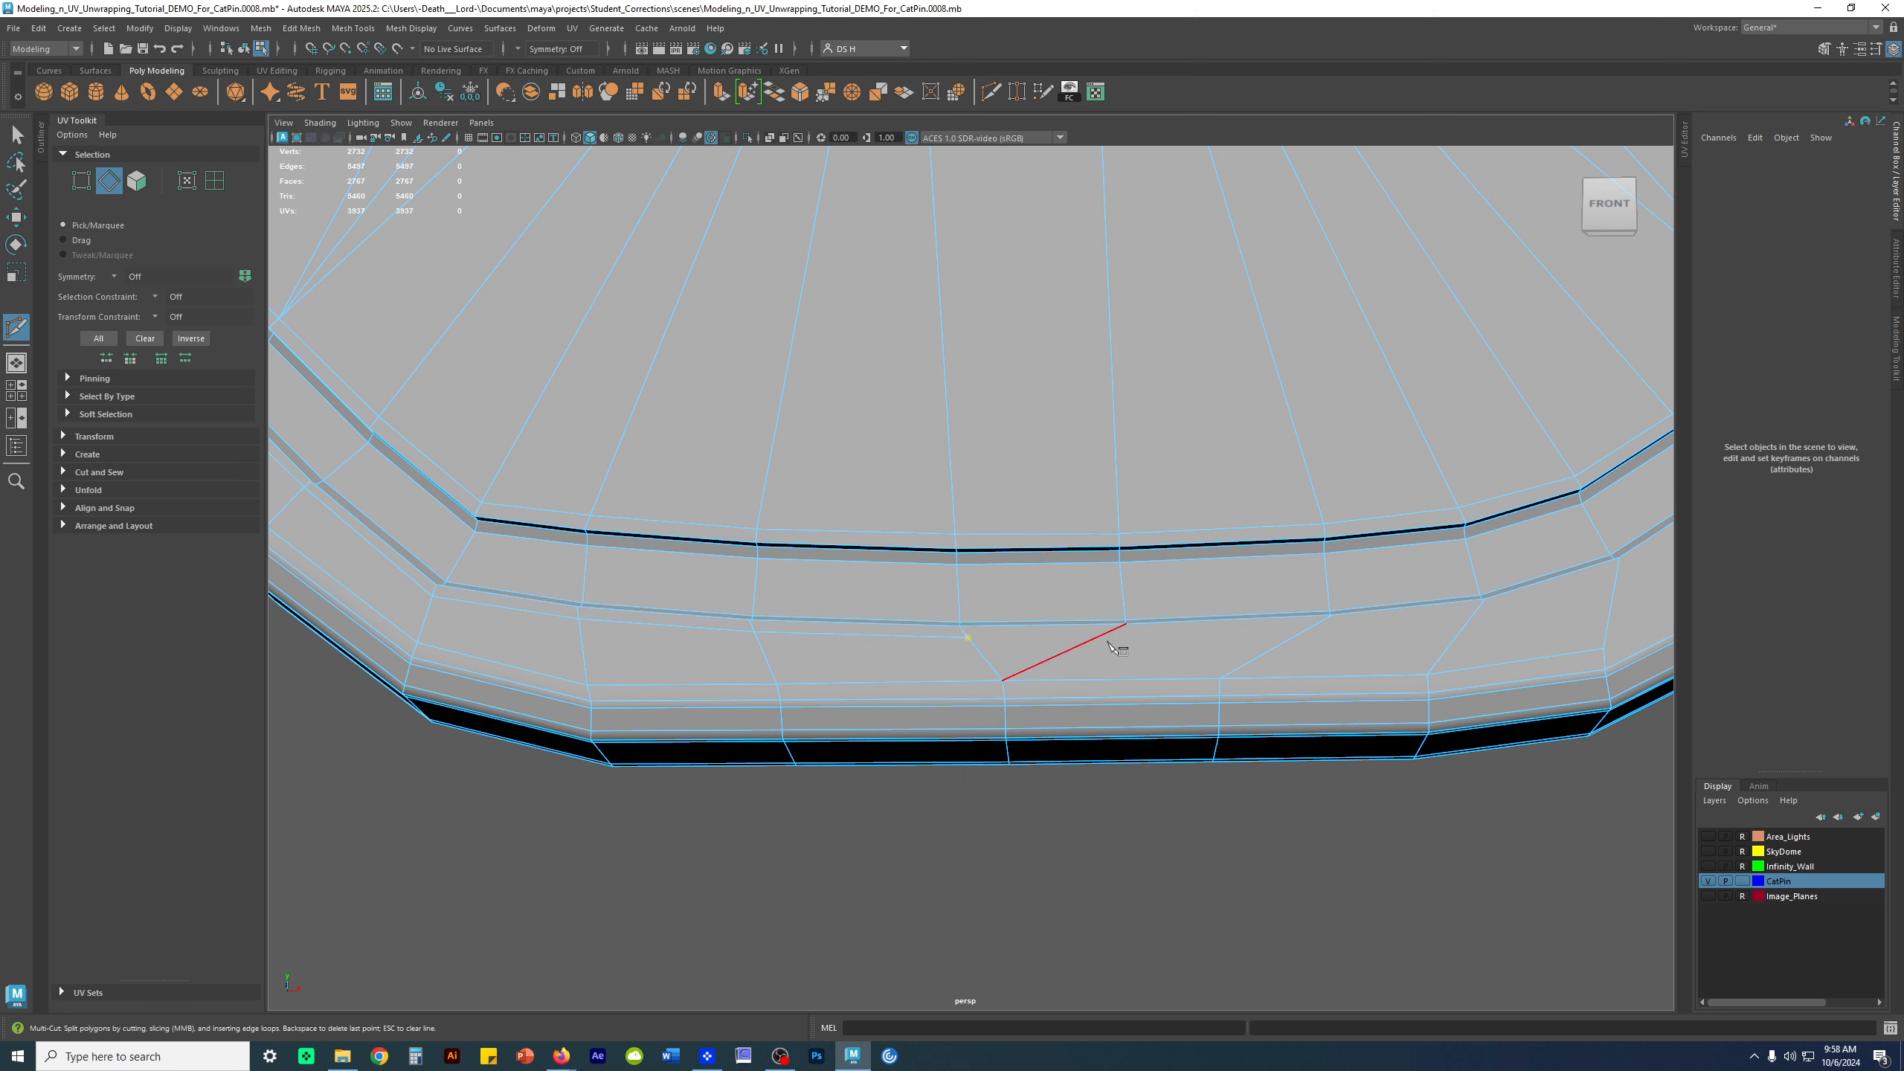
pyautogui.click(1320, 643)
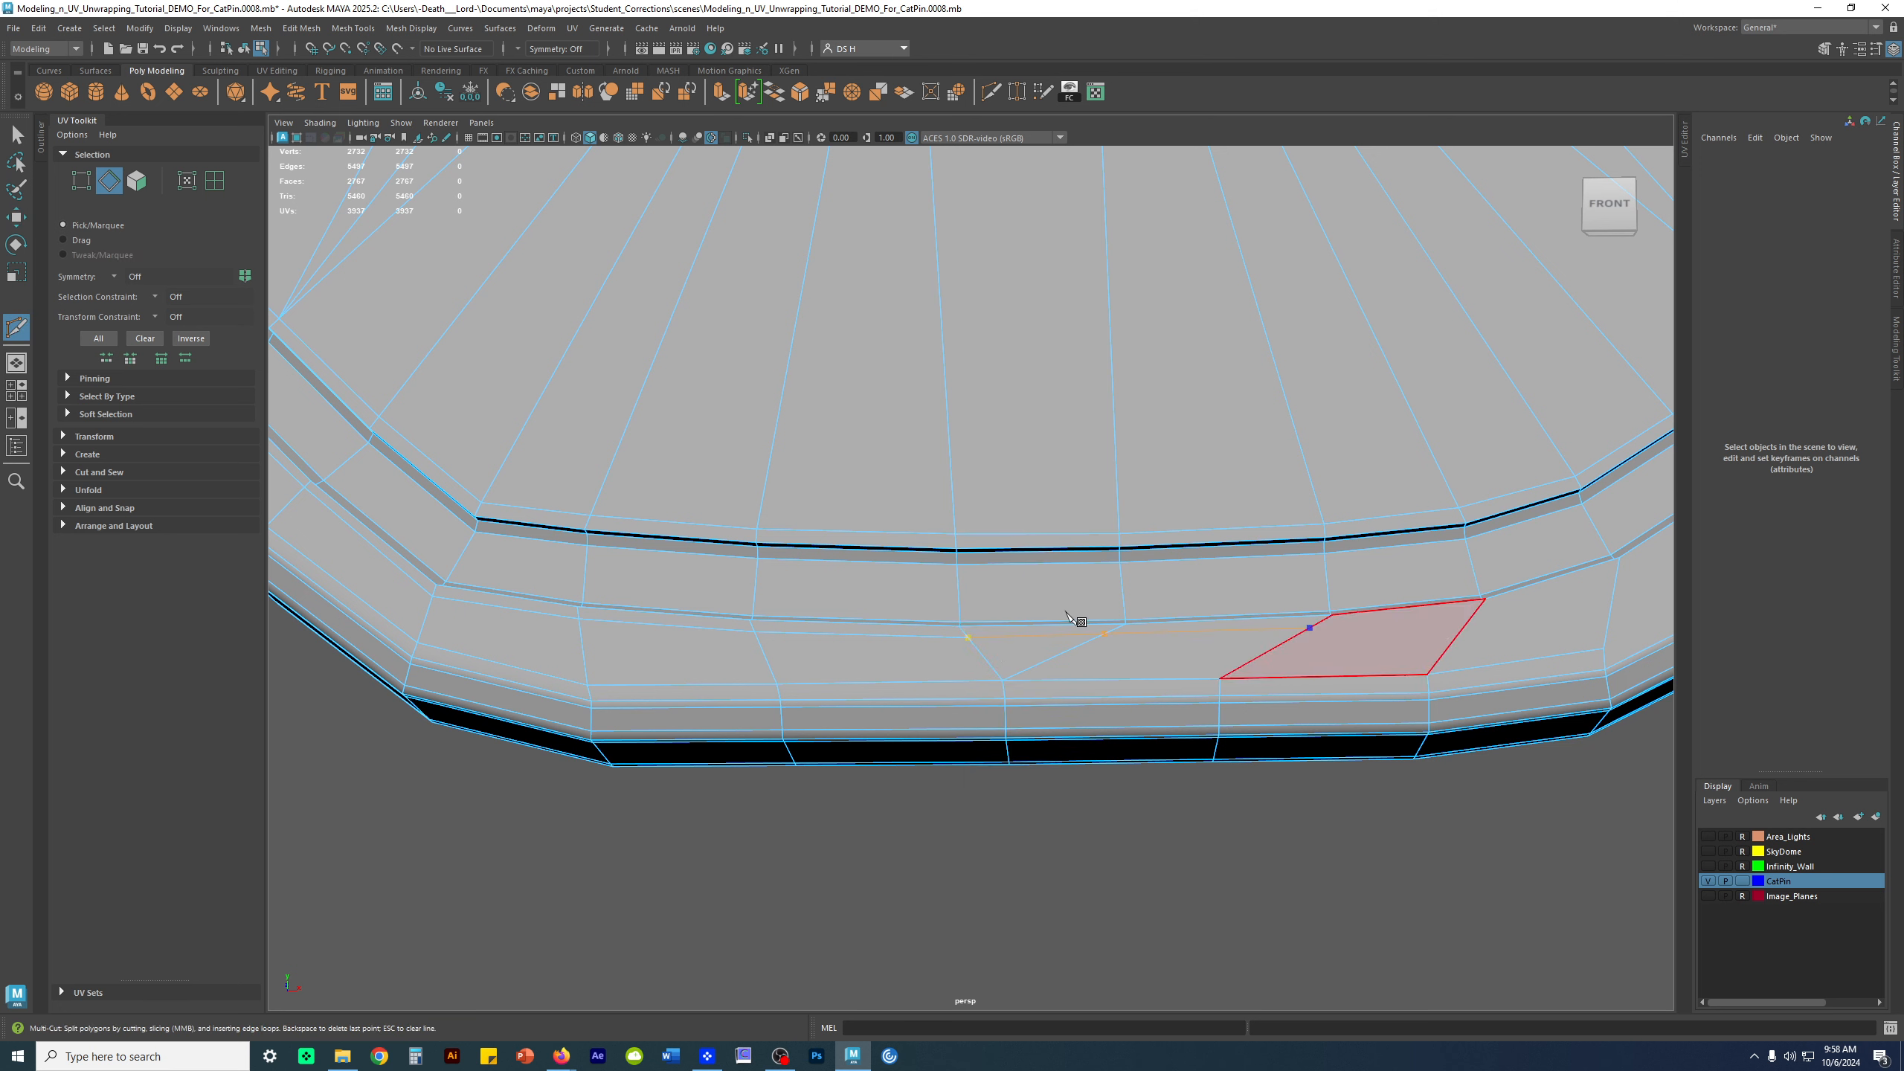
pyautogui.keyDown('alt'); pyautogui.moveTo(1617, 656); pyautogui.dragTo(1121, 678, button='middle'); pyautogui.keyUp('alt')
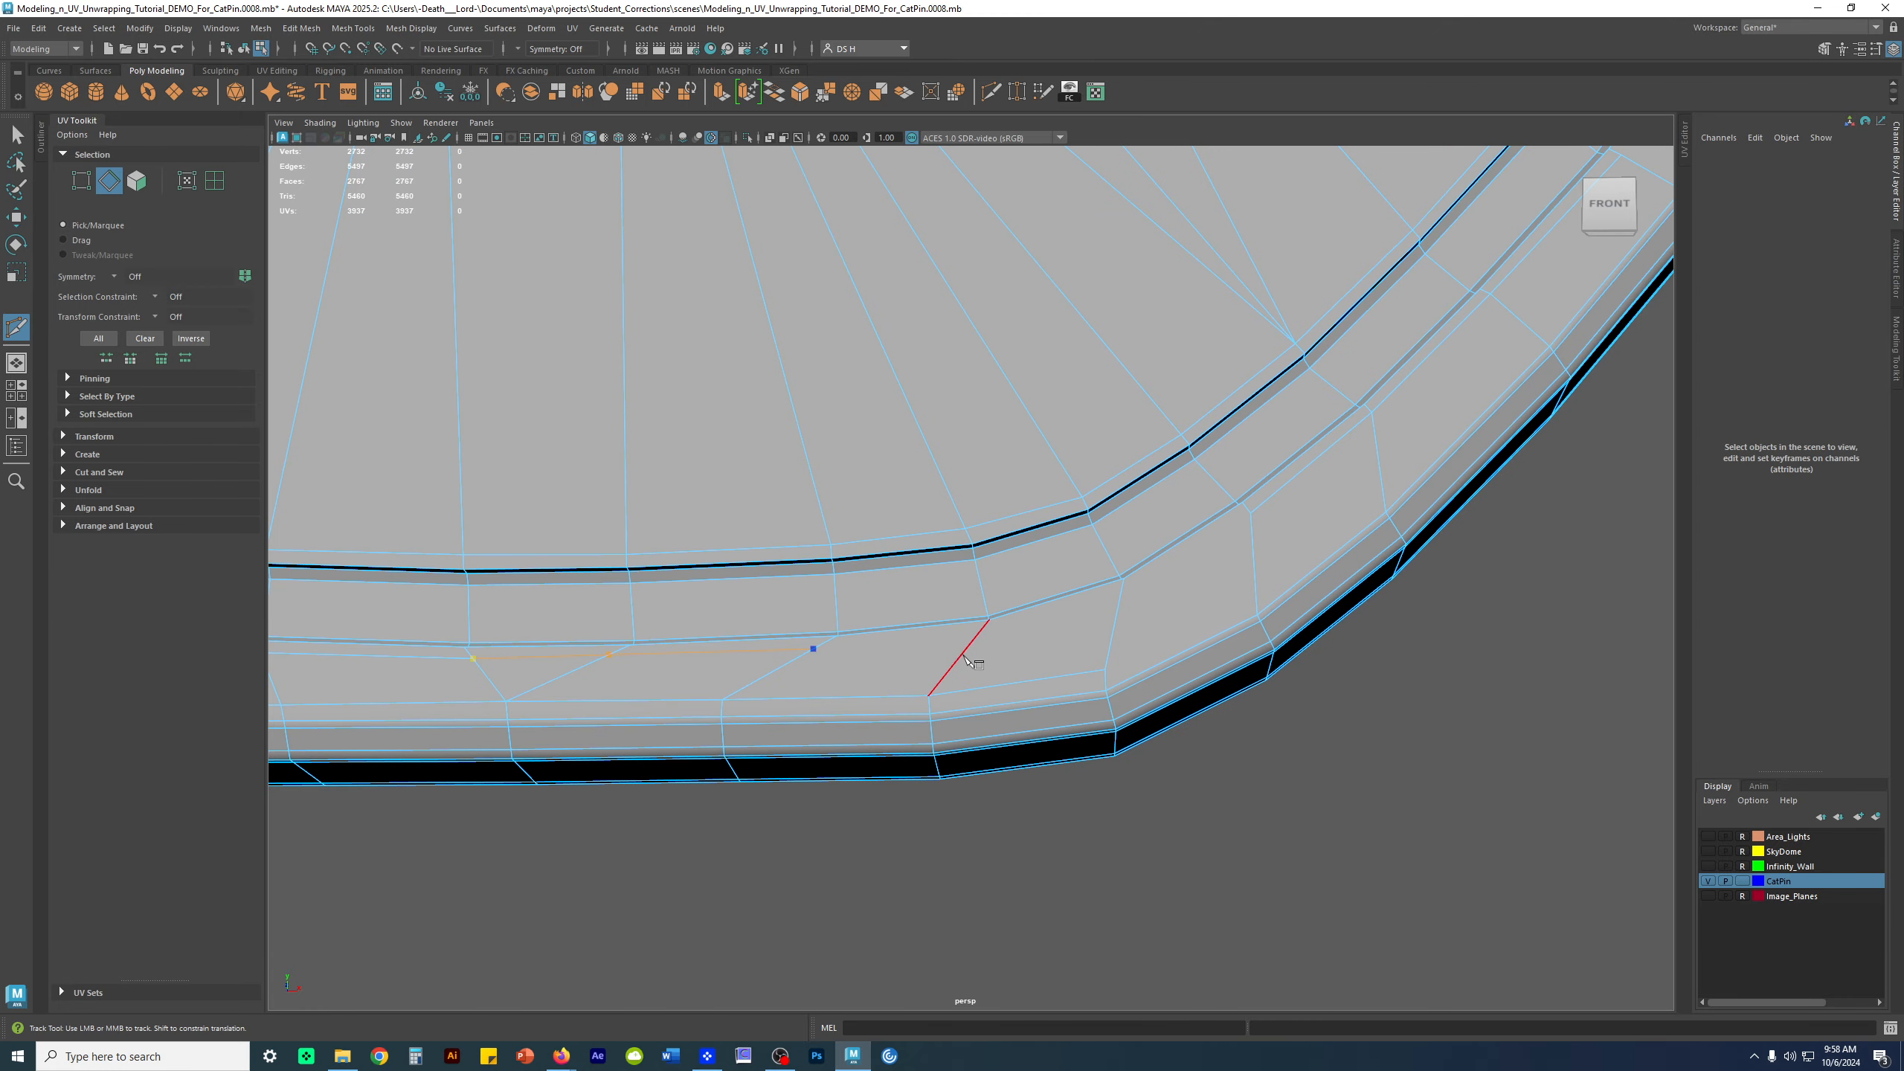
pyautogui.click(987, 642)
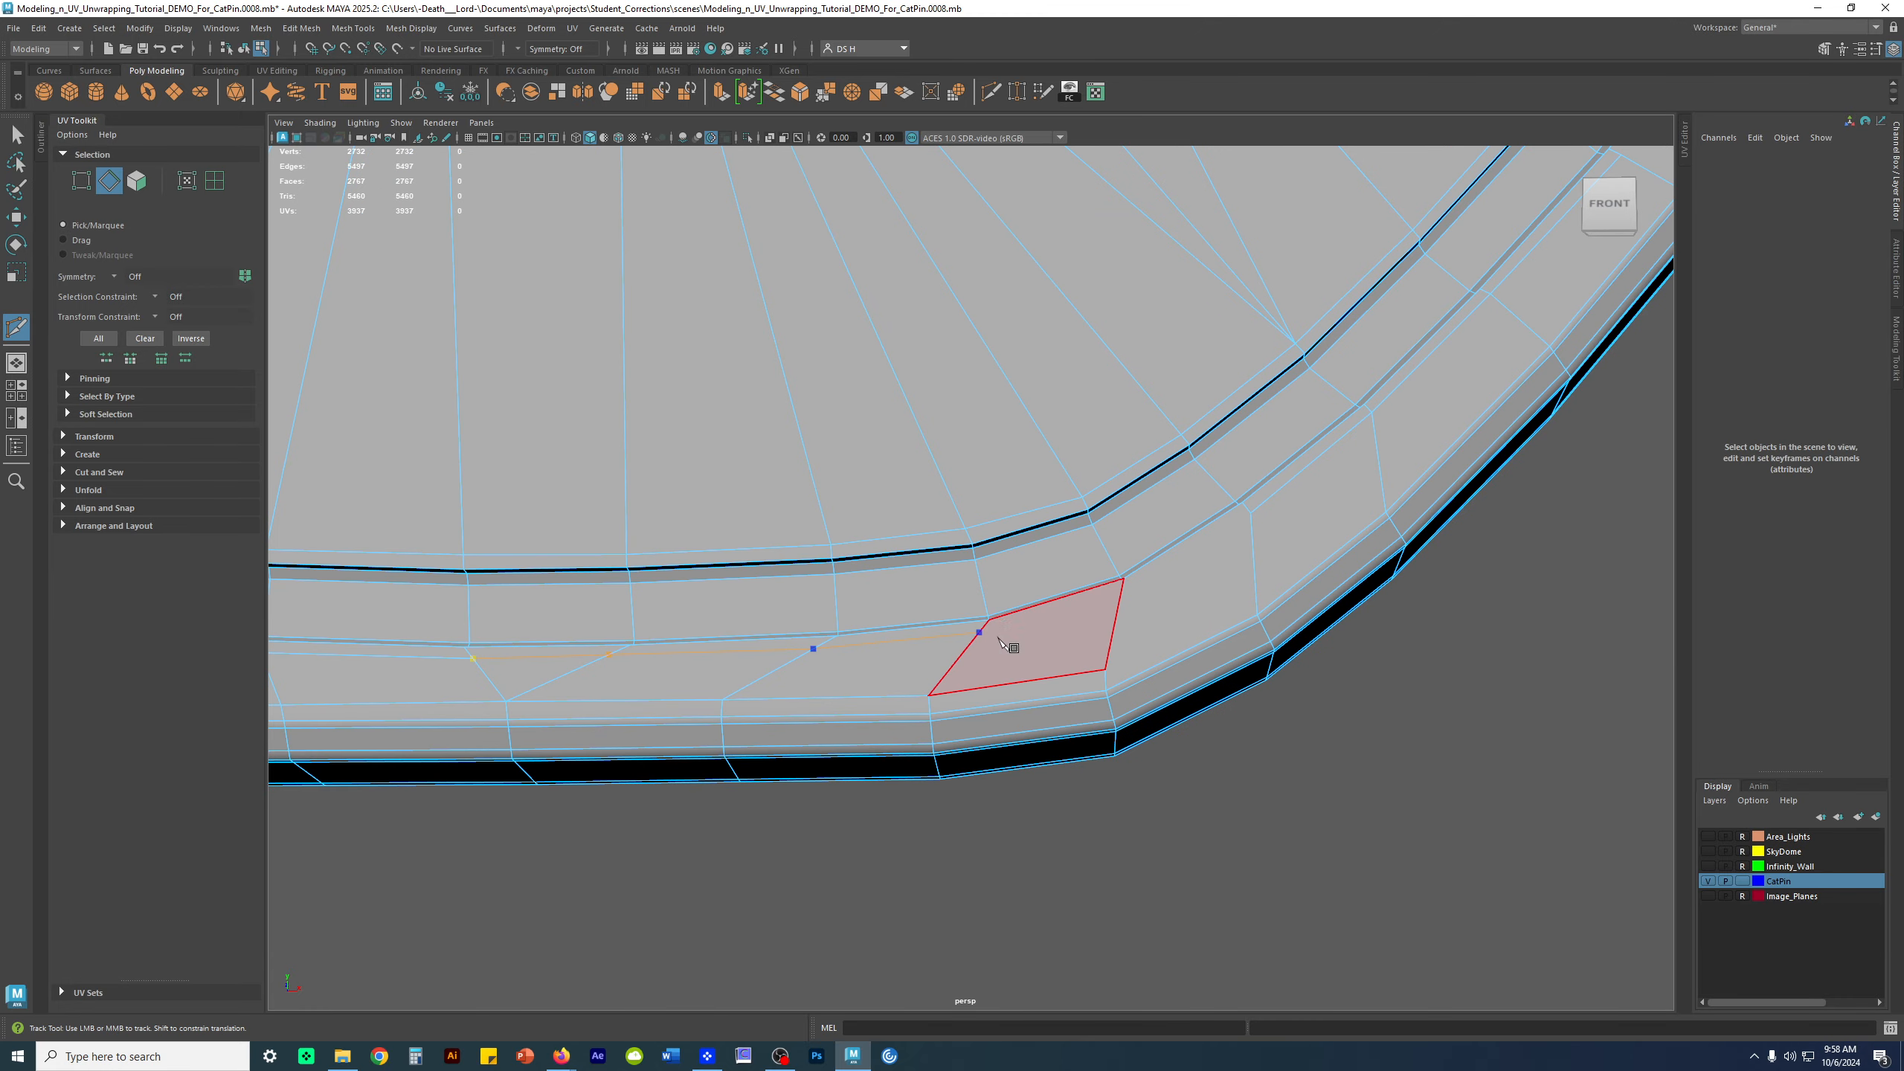
pyautogui.click(1136, 598)
pyautogui.press('w')
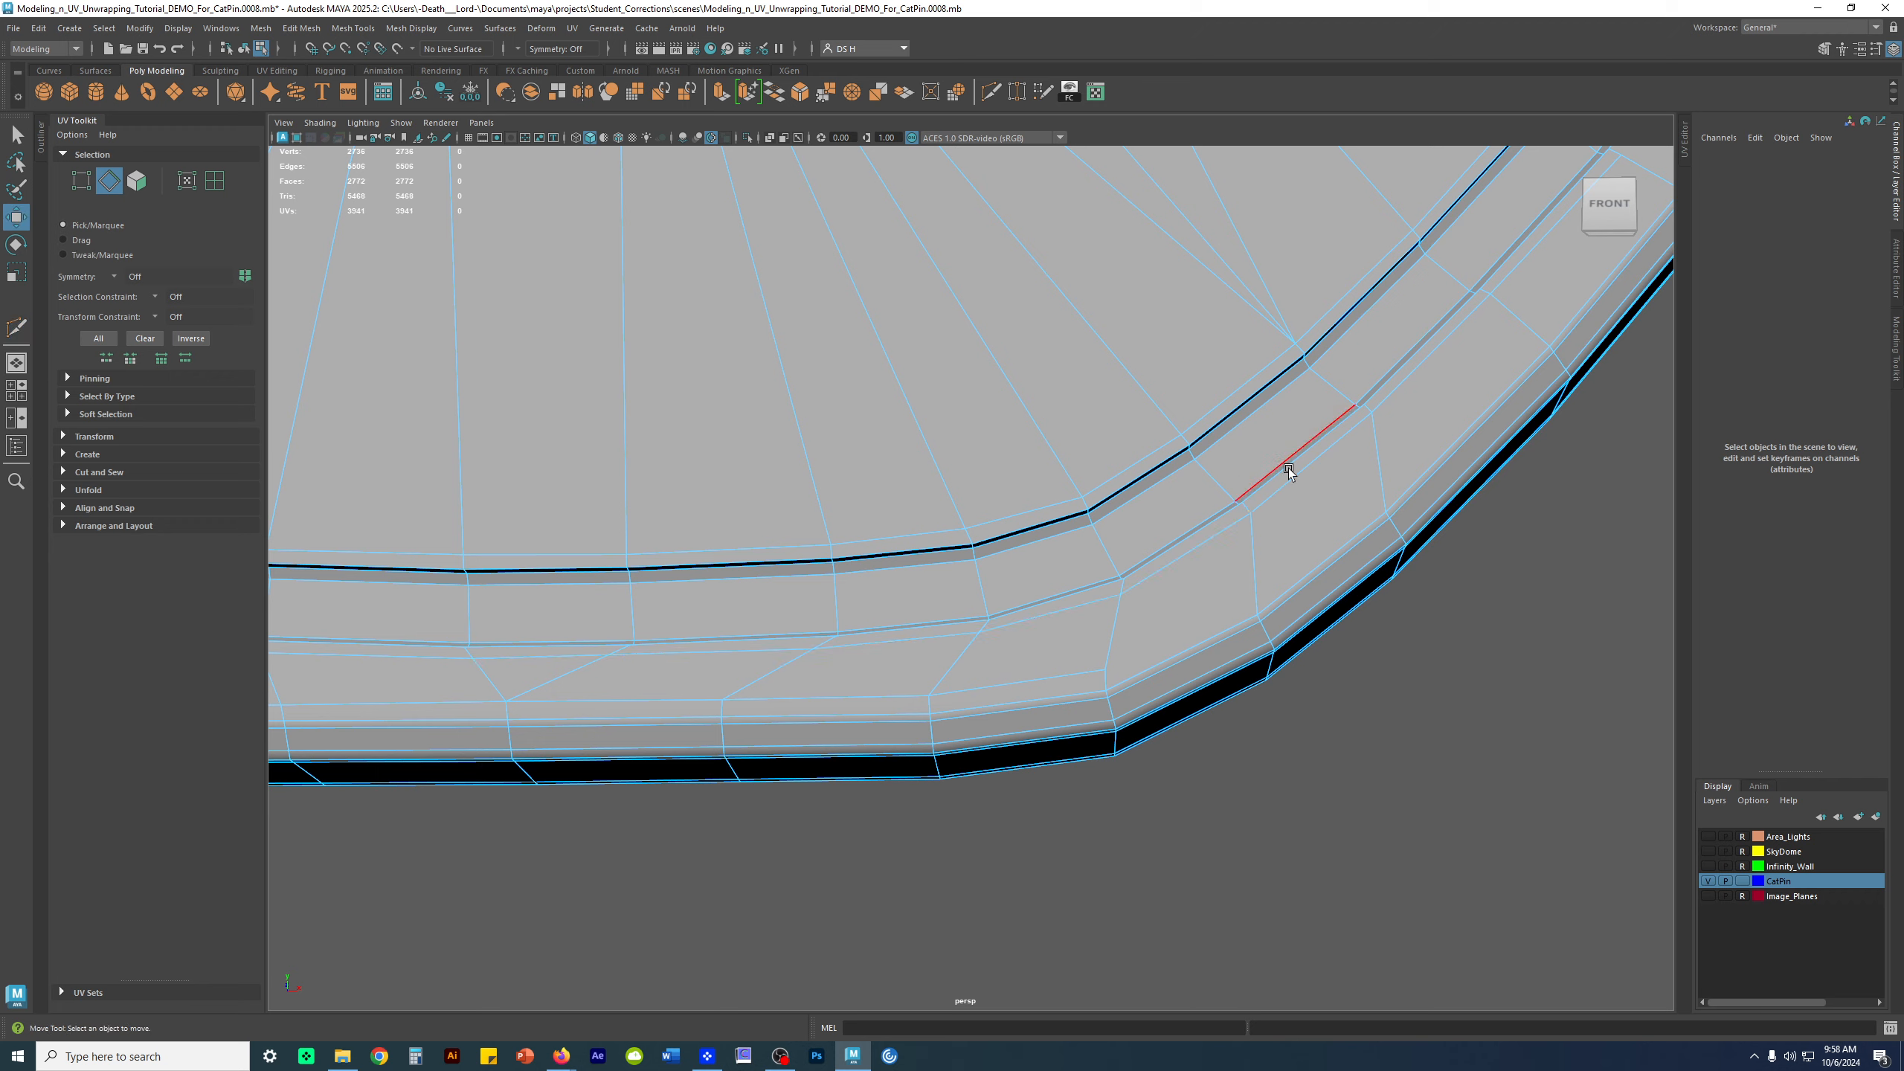
# Return to object mode with the body shown smoothed and save the scene as a new increment
pyautogui.keyDown('alt'); pyautogui.moveTo(965, 654); pyautogui.dragTo(963, 679); pyautogui.keyUp('alt')
pyautogui.scroll(-5, 932, 657)
pyautogui.scroll(-6, 935, 600)
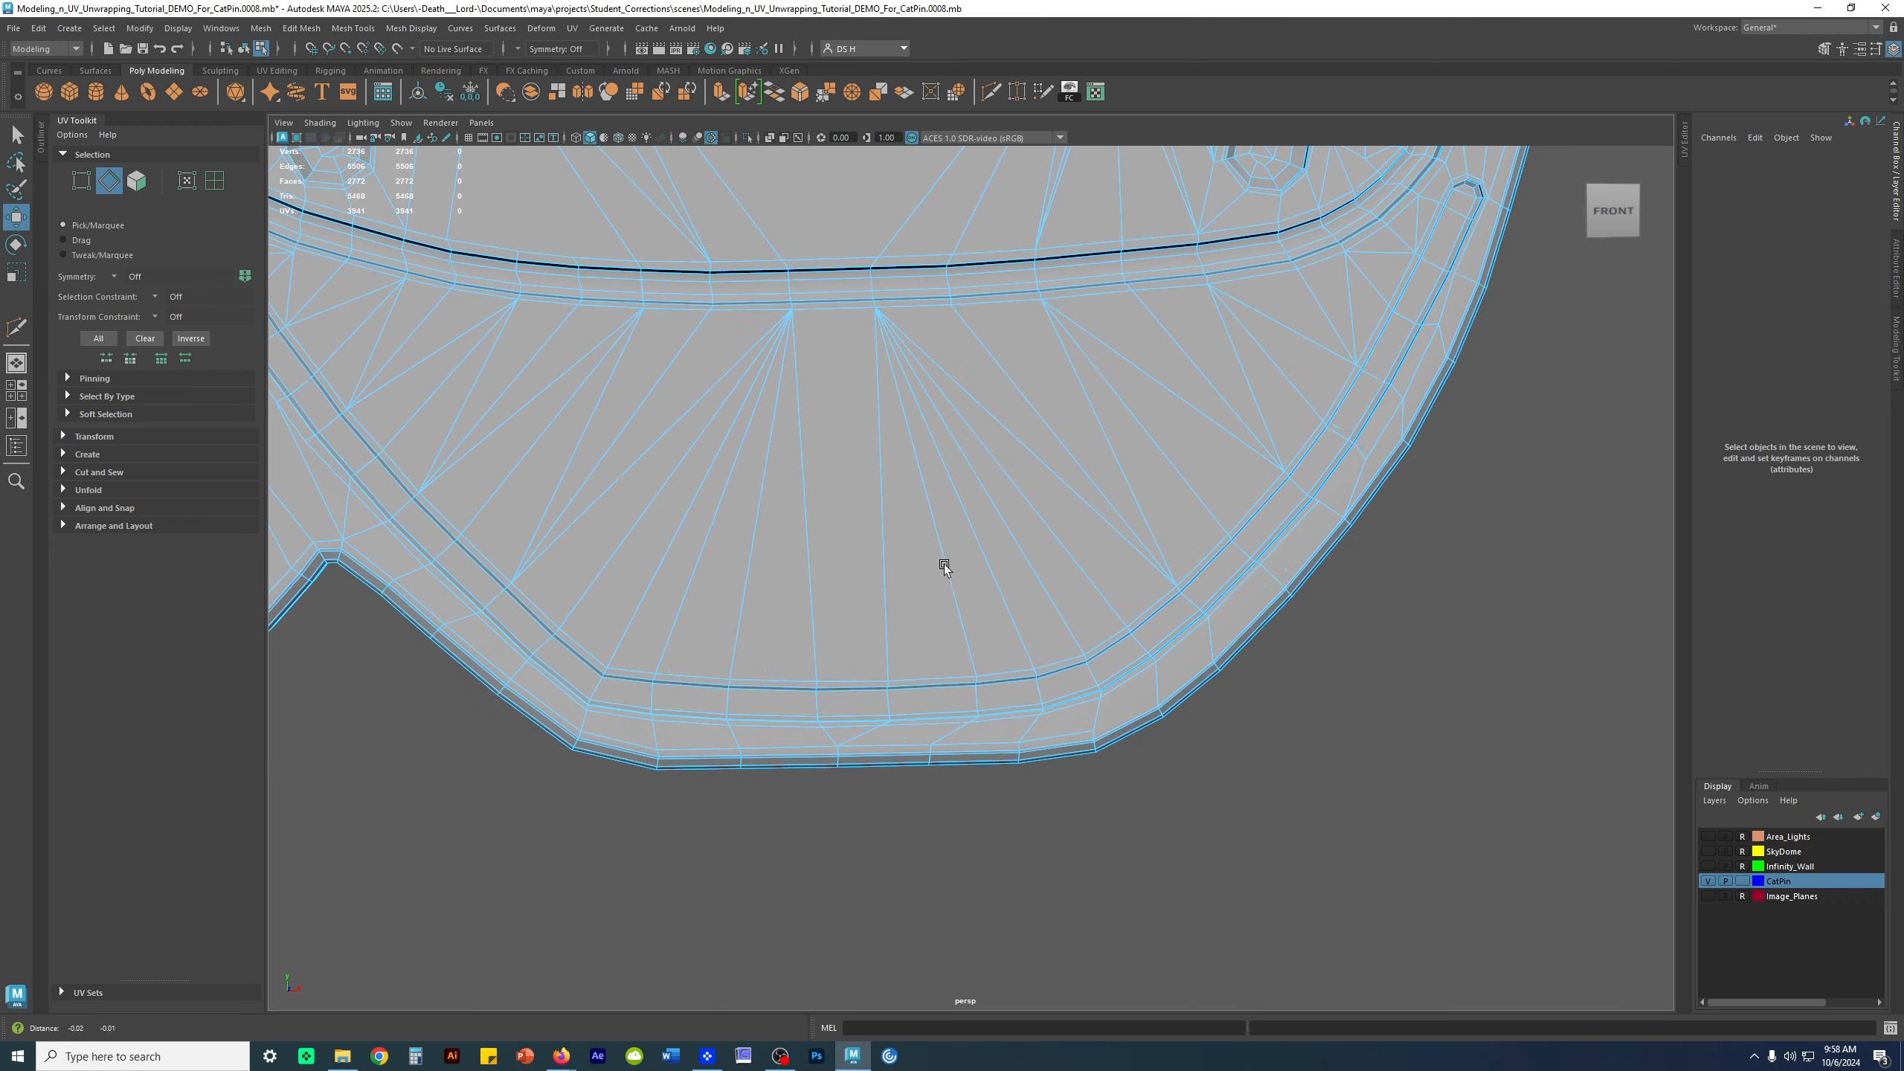
pyautogui.press('F12')
pyautogui.scroll(-5, 1522, 832)
pyautogui.press('F8')
pyautogui.keyDown('alt'); pyautogui.moveTo(1345, 495); pyautogui.dragTo(1446, 659); pyautogui.keyUp('alt')
pyautogui.hotkey('ctrl', 'alt', 's')
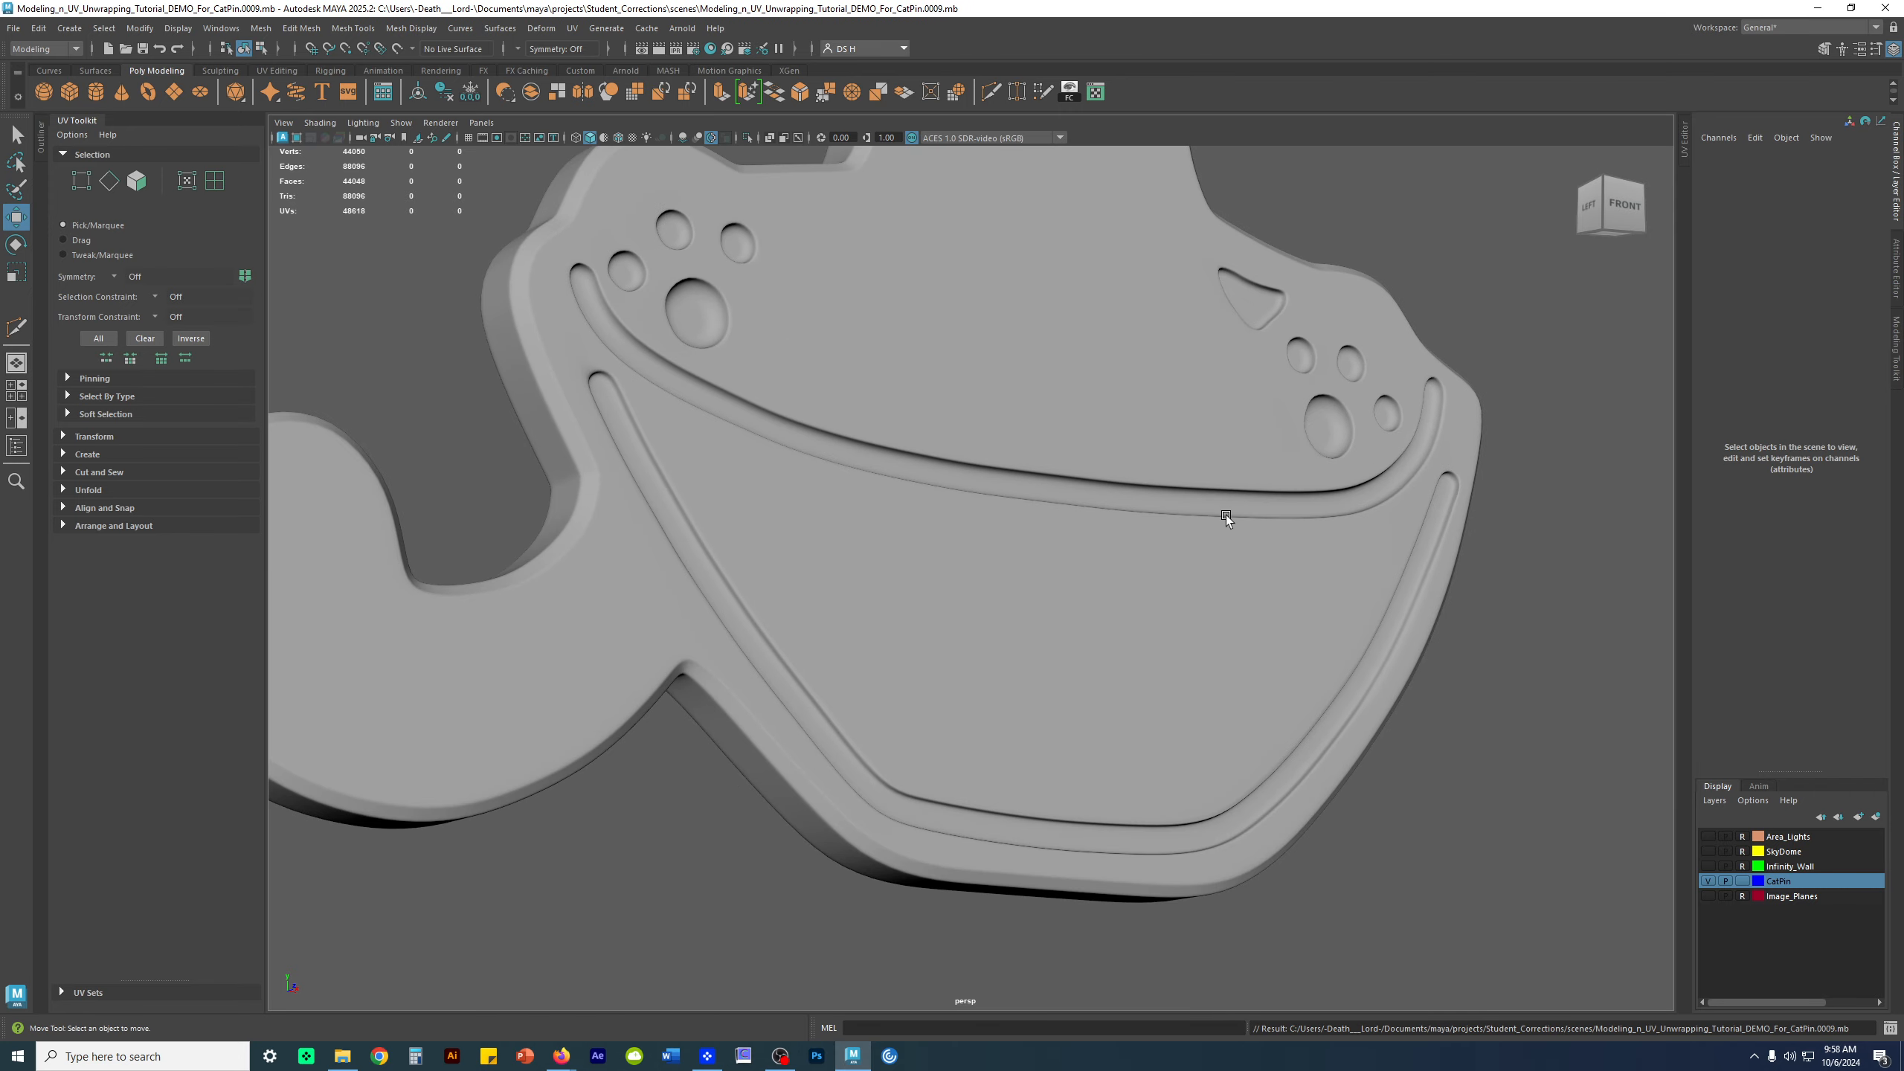